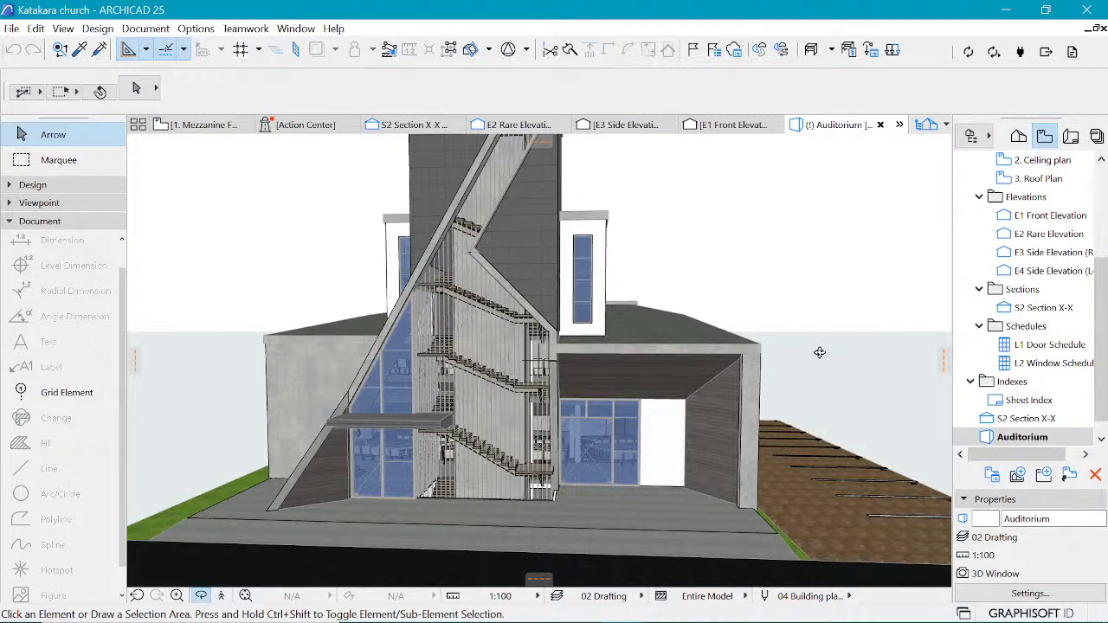
Step: Turn on the 3D cutaway and cut the church model lengthwise to expose the auditorium interior
scroll(731, 382, down, 2)
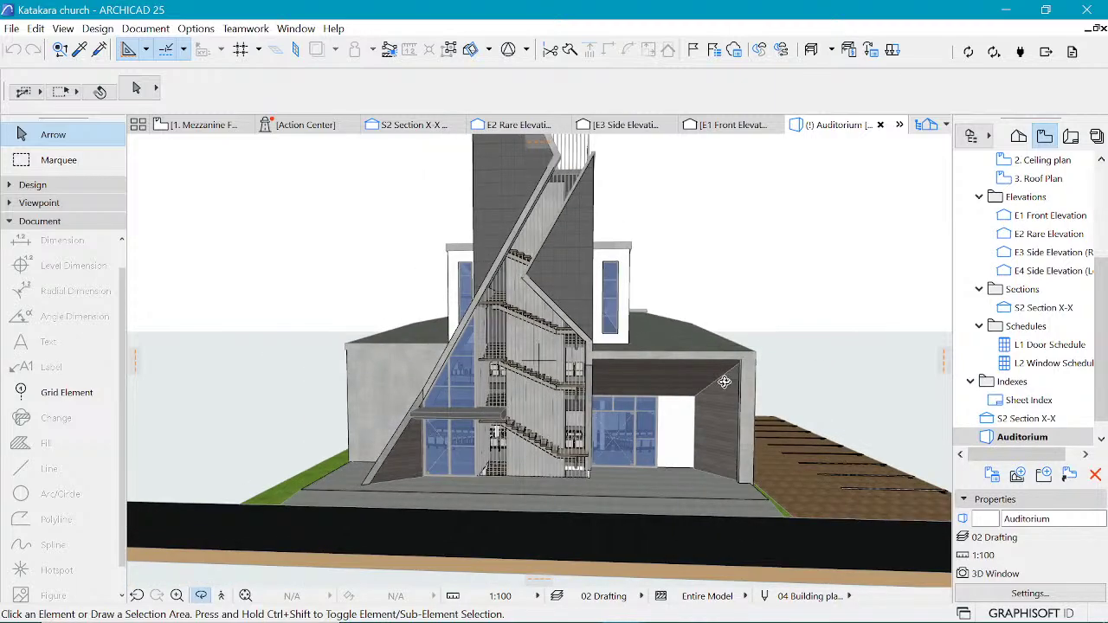
scroll(420, 469, down, 3)
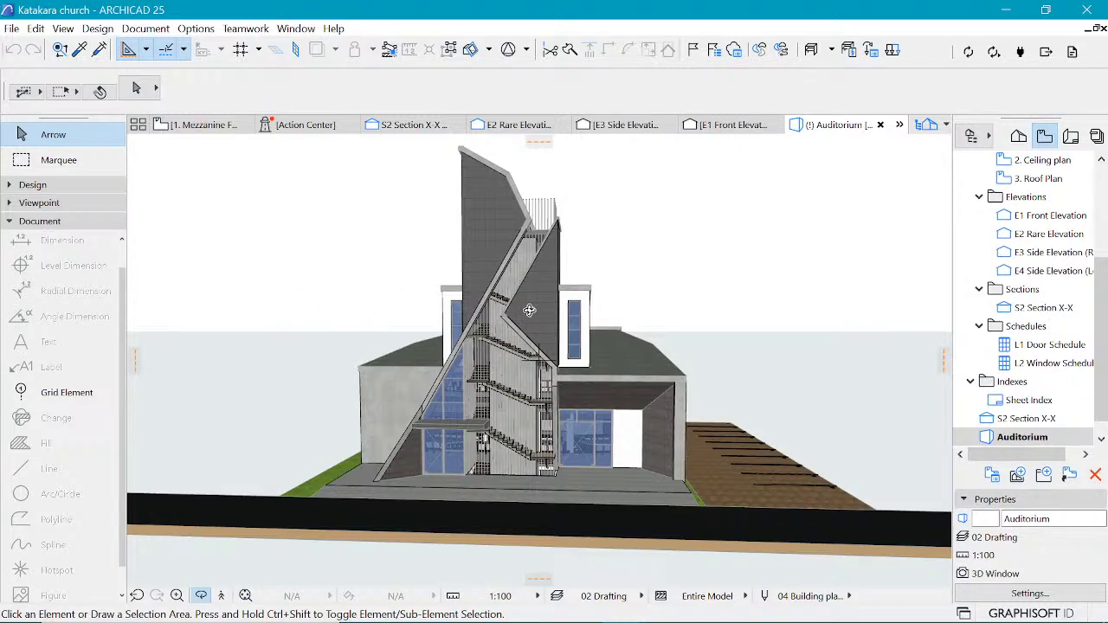
click(470, 49)
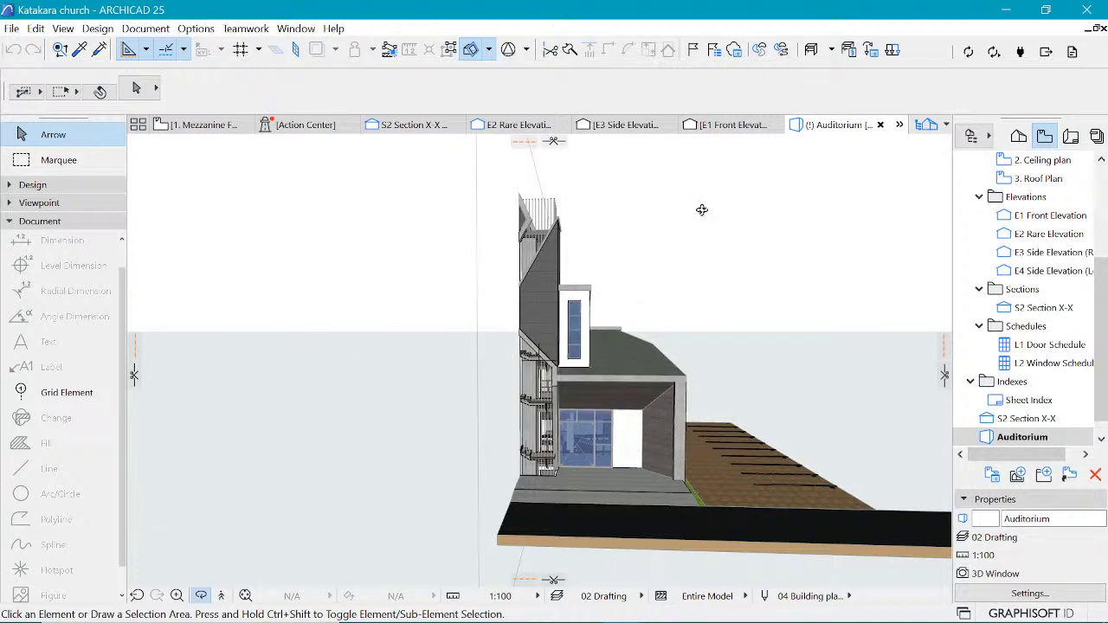
drag(478, 391, 510, 446)
Step: Examine the cutaway auditorium's stage, lower seating tiers, raised balcony and rear stairs
scroll(620, 435, up, 5)
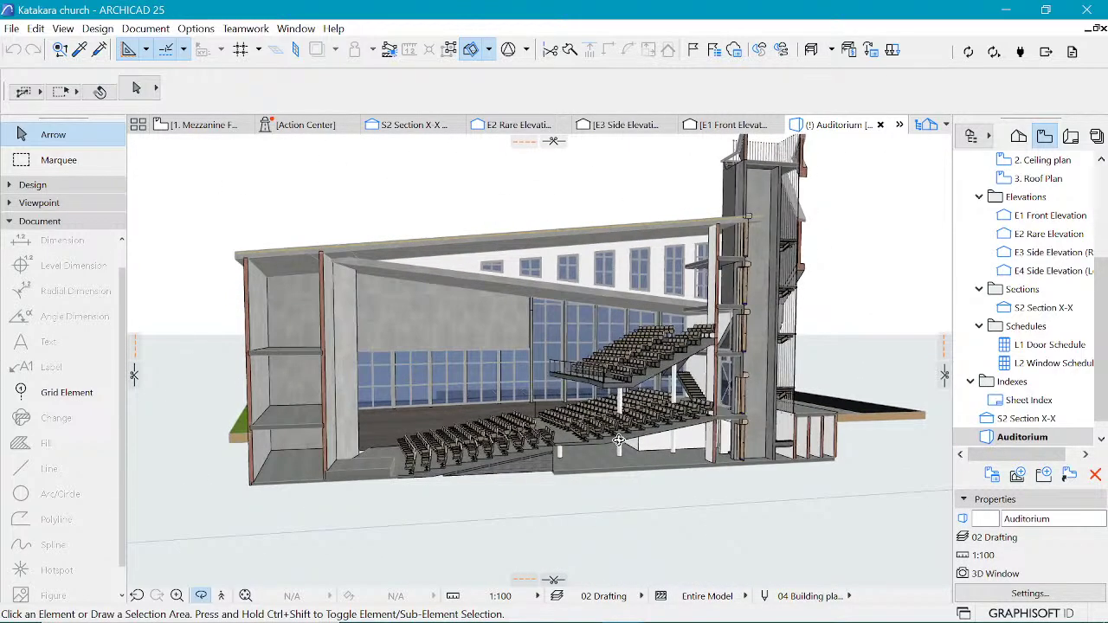
scroll(620, 435, up, 2)
scroll(587, 434, up, 4)
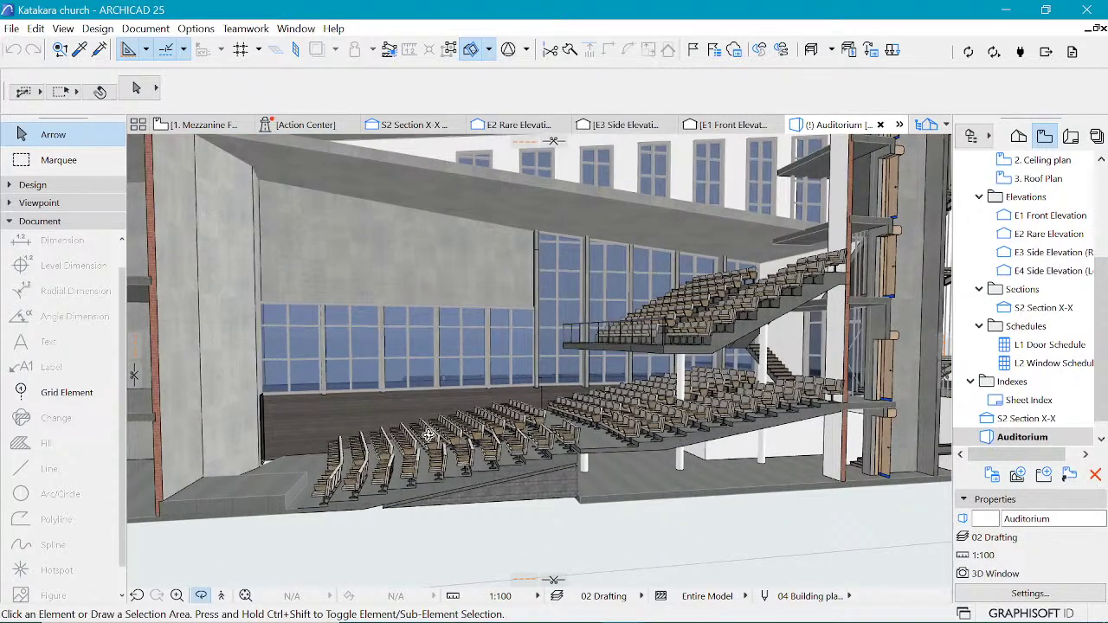
scroll(354, 454, up, 2)
scroll(351, 463, up, 2)
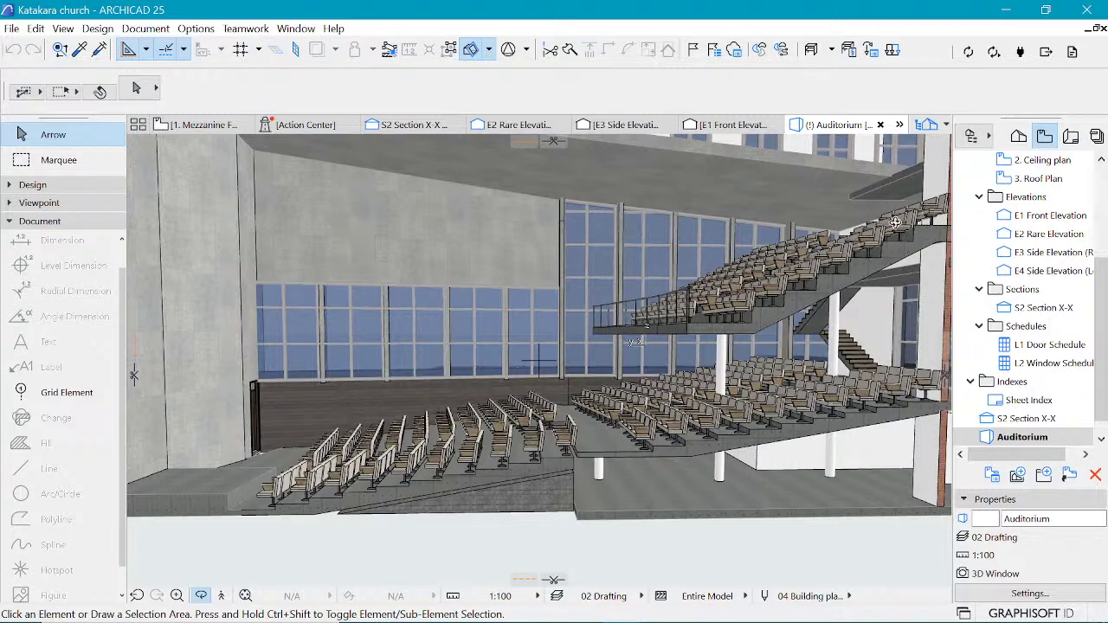
shift+middle_drag(866, 234, 501, 392)
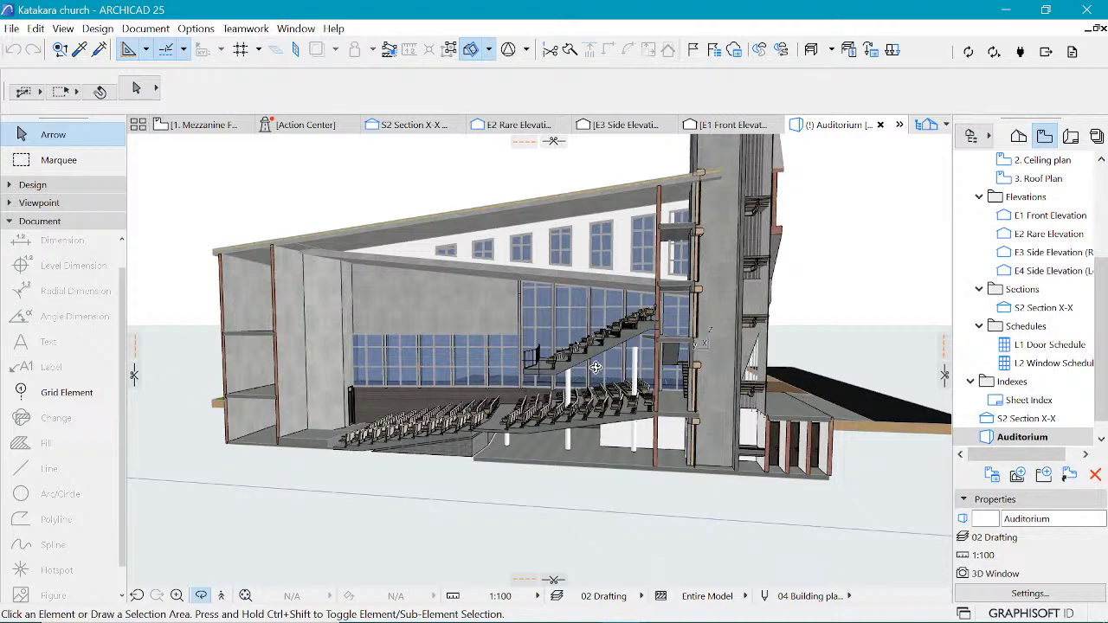
scroll(596, 377, up, 2)
scroll(623, 399, up, 1)
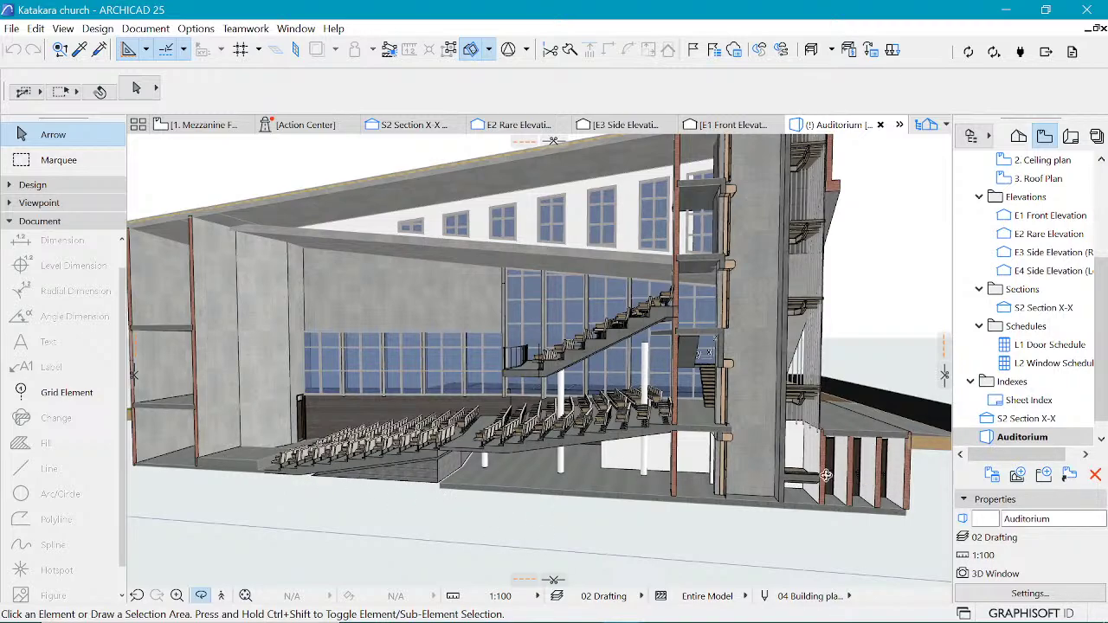
scroll(288, 452, up, 2)
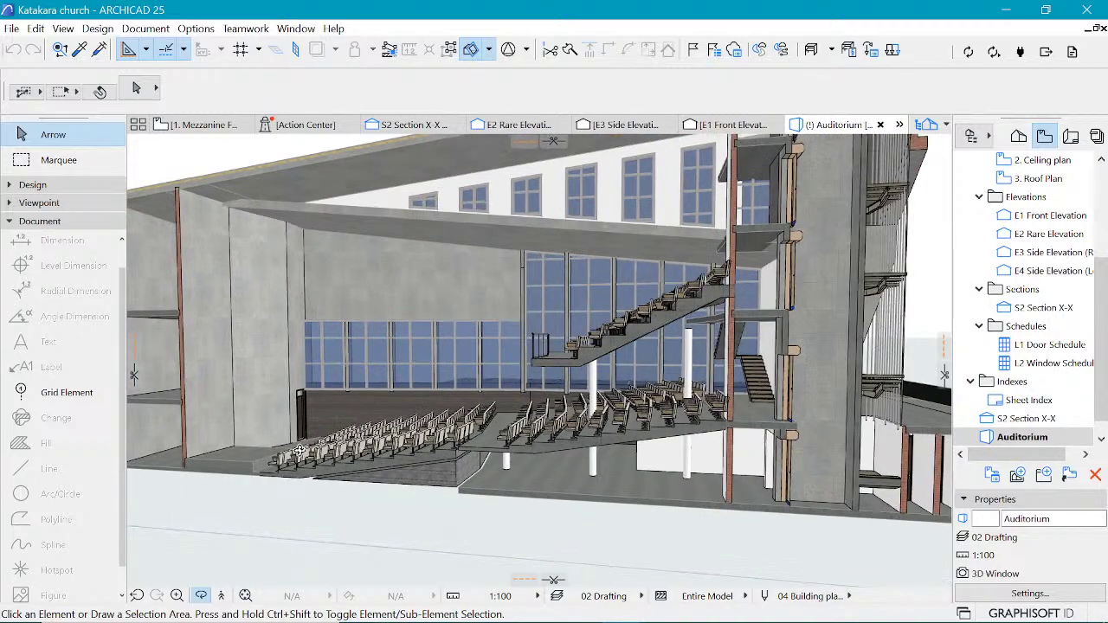
scroll(464, 442, up, 1)
scroll(380, 426, down, 3)
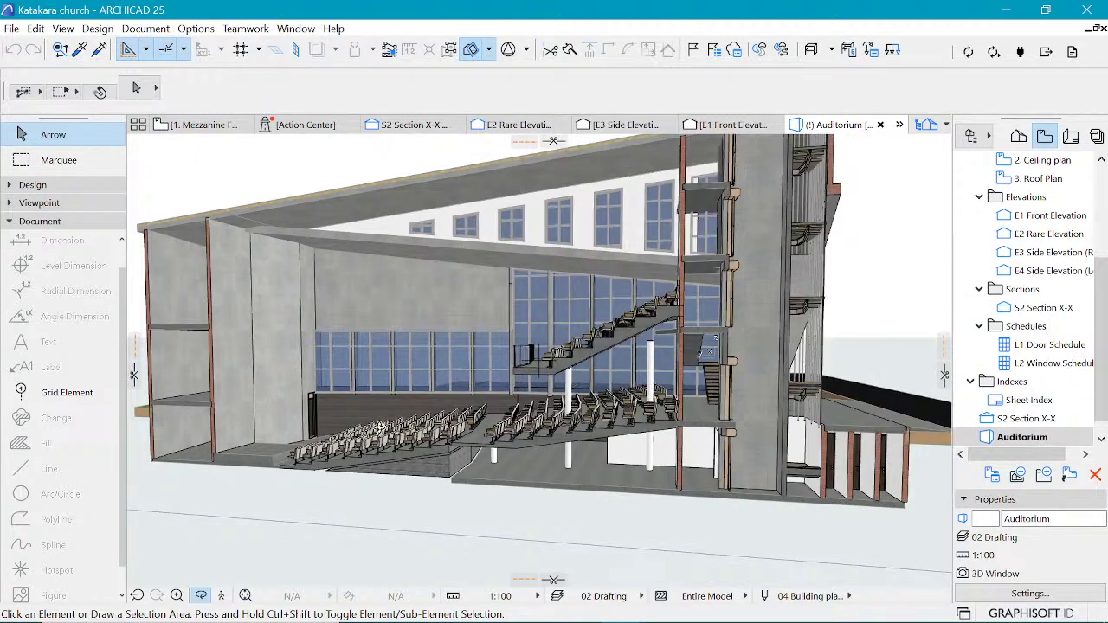
scroll(270, 403, up, 1)
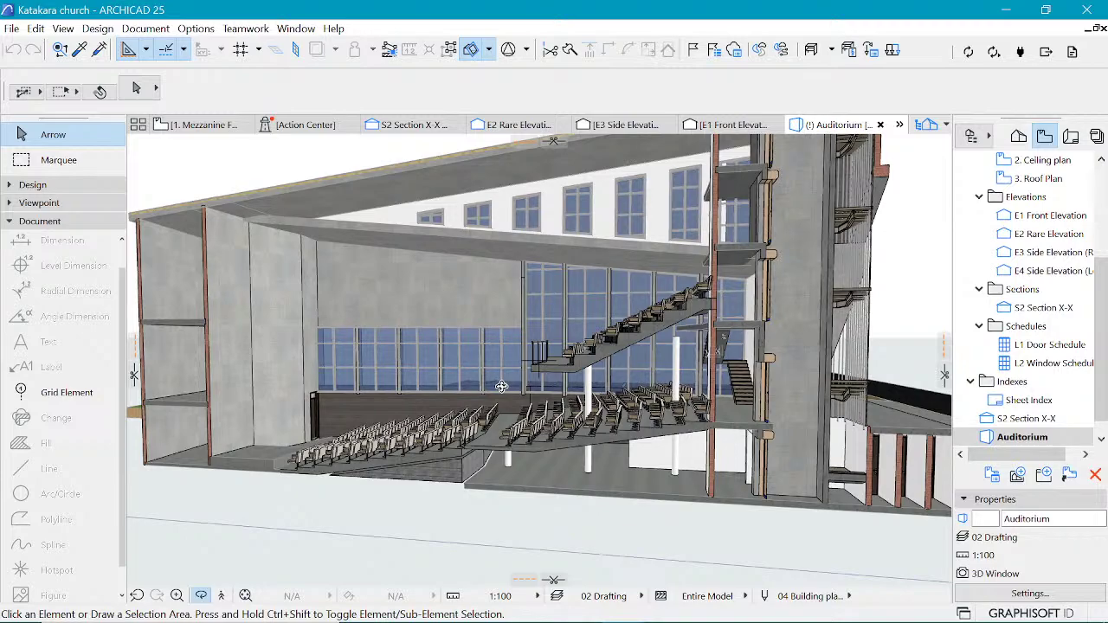
scroll(501, 386, up, 3)
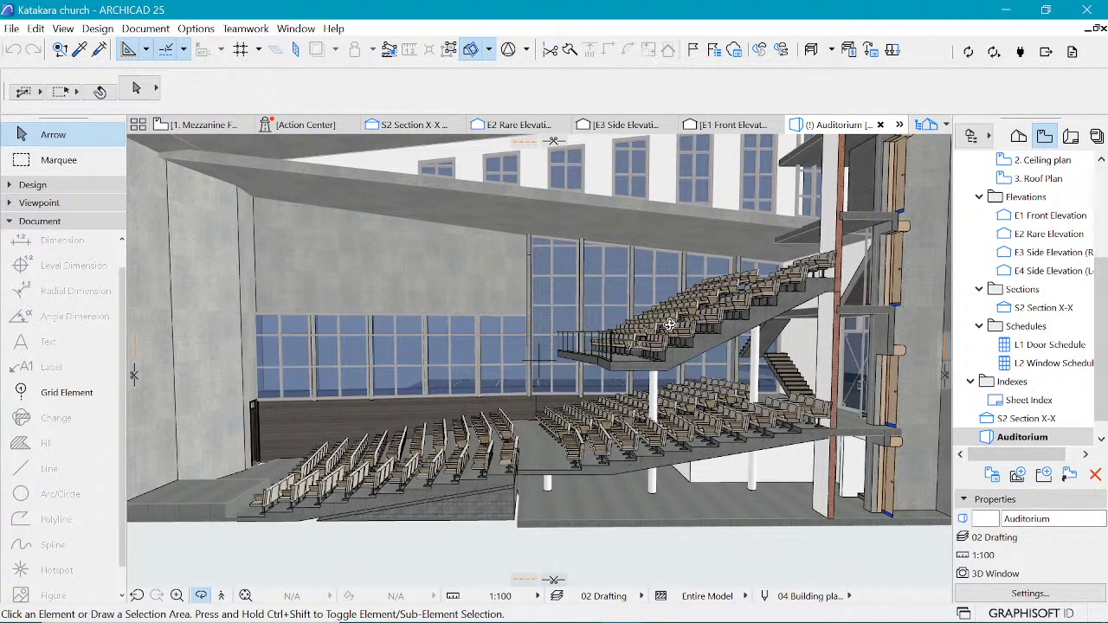
Step: Switch to the auditorium project and open its Basement floor plan to examine the tiered seating layout
mouse_move(632, 616)
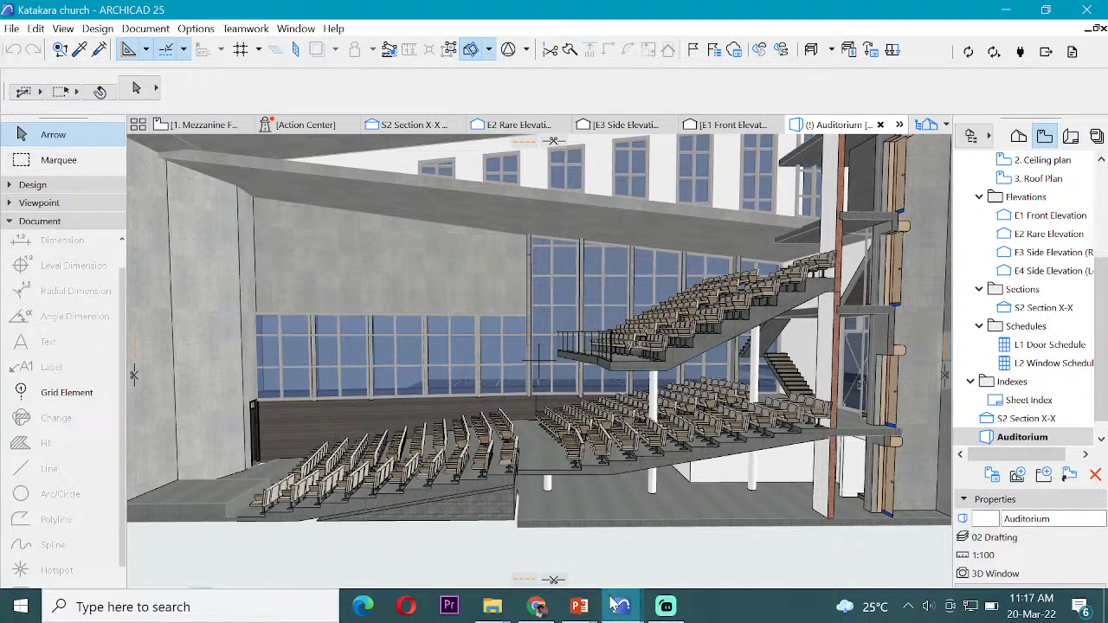
click(681, 542)
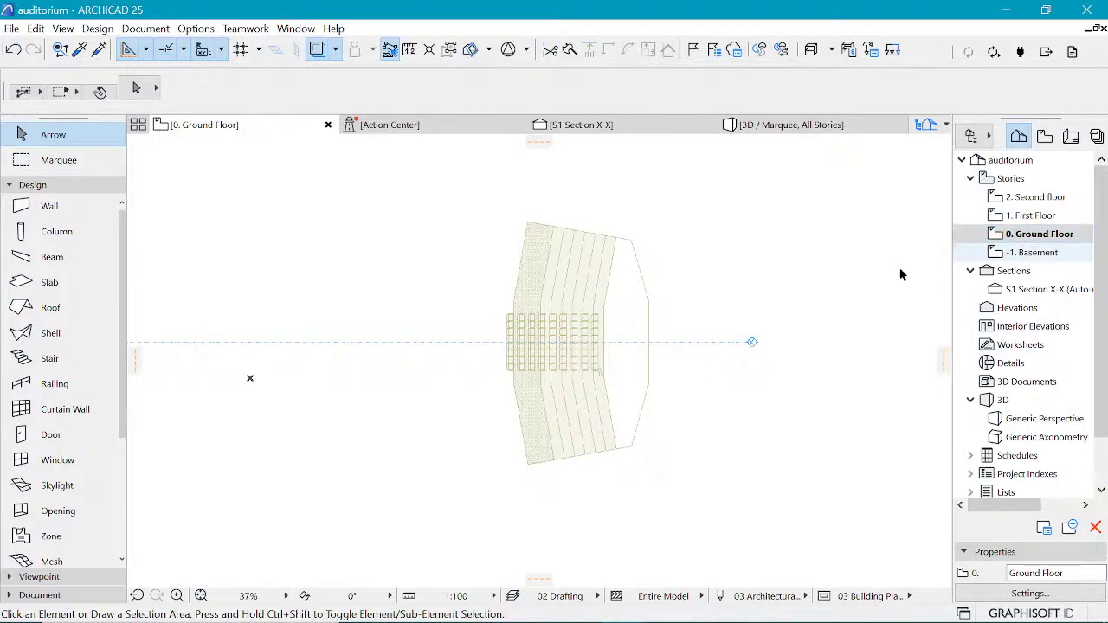
scroll(621, 337, up, 2)
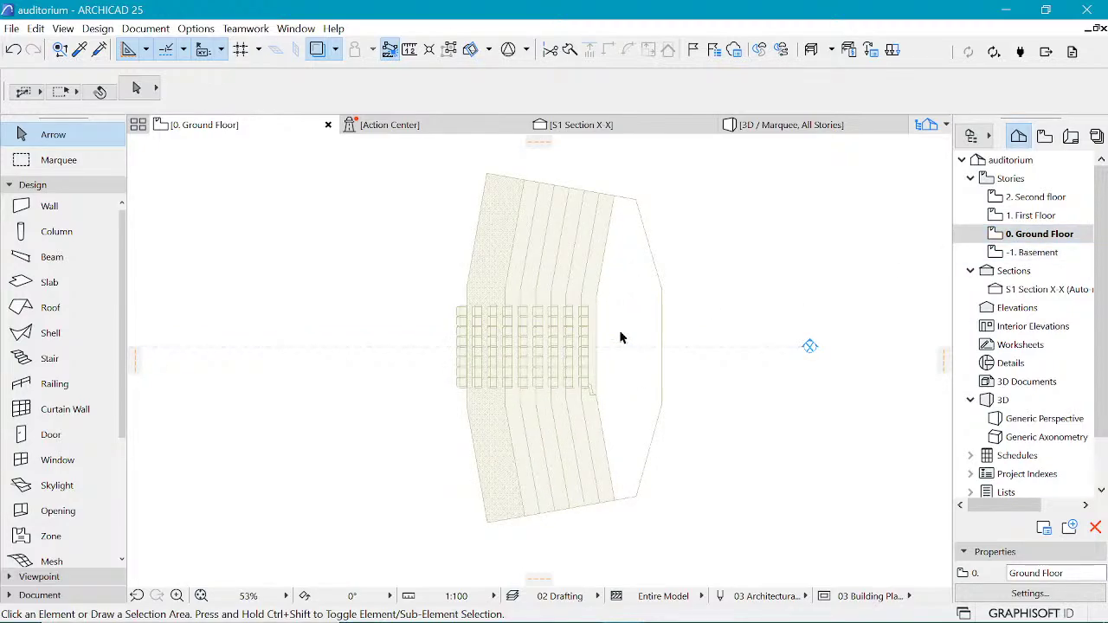
click(1043, 257)
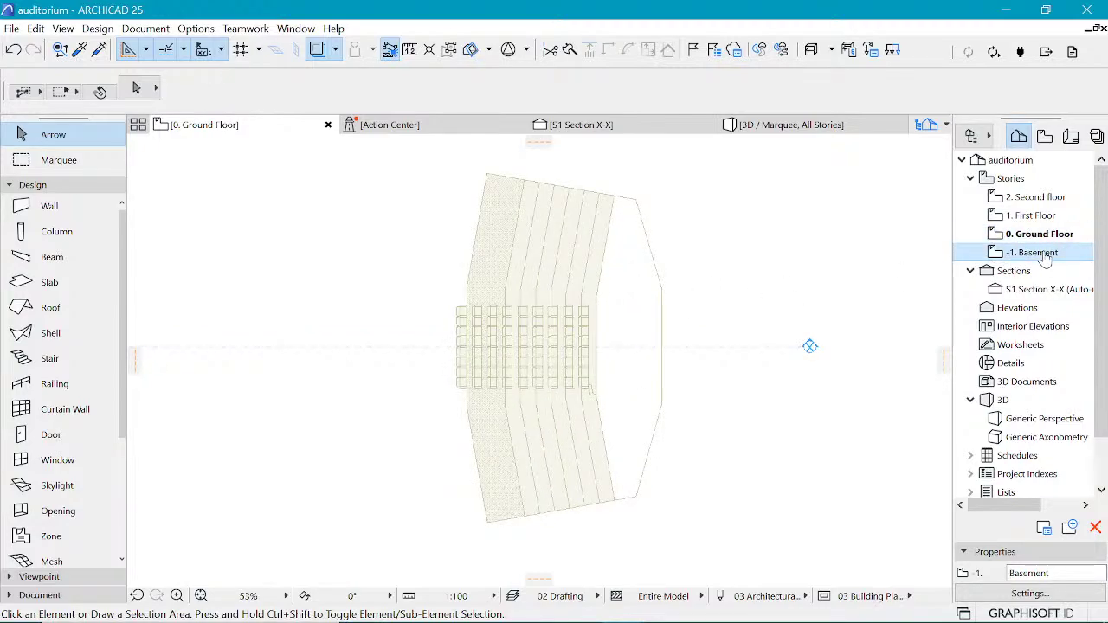
double_click(1030, 253)
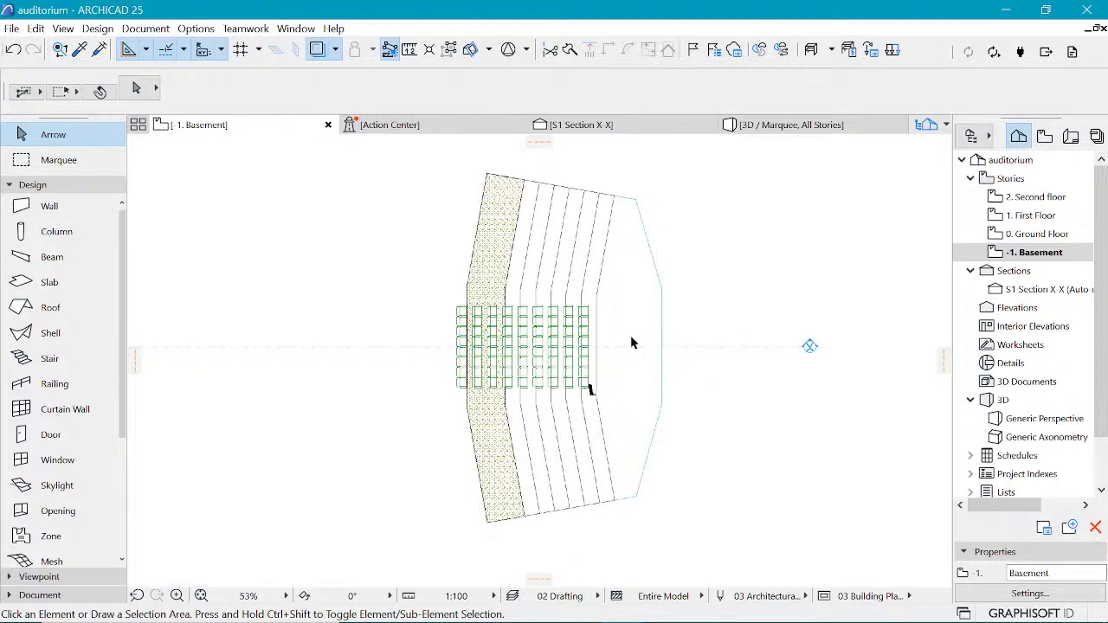
scroll(630, 344, up, 2)
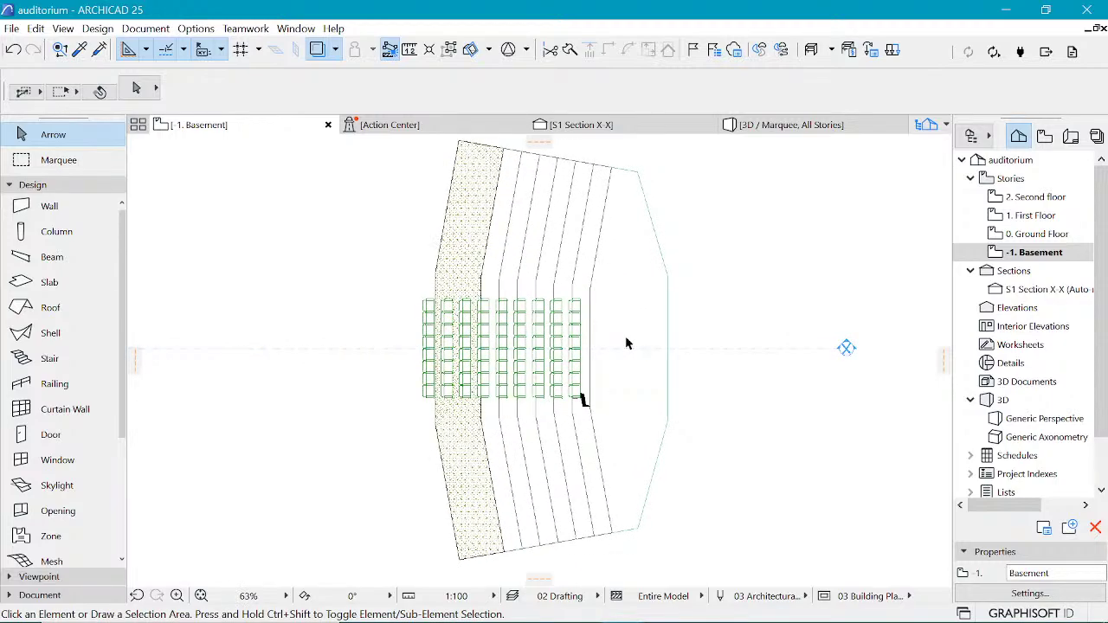
scroll(627, 344, up, 2)
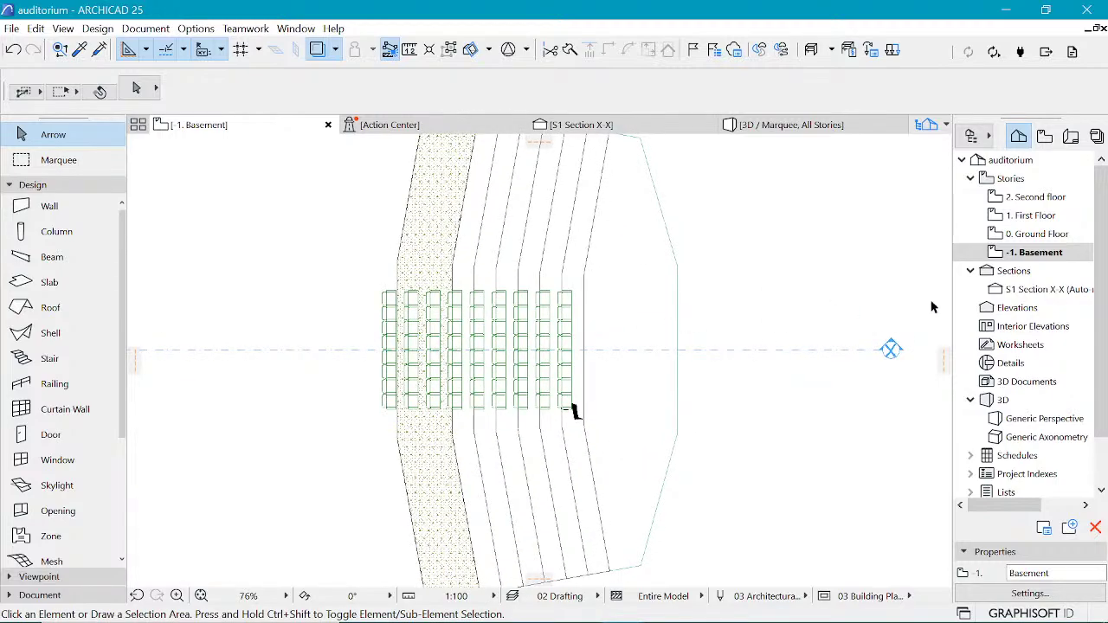
scroll(574, 396, down, 5)
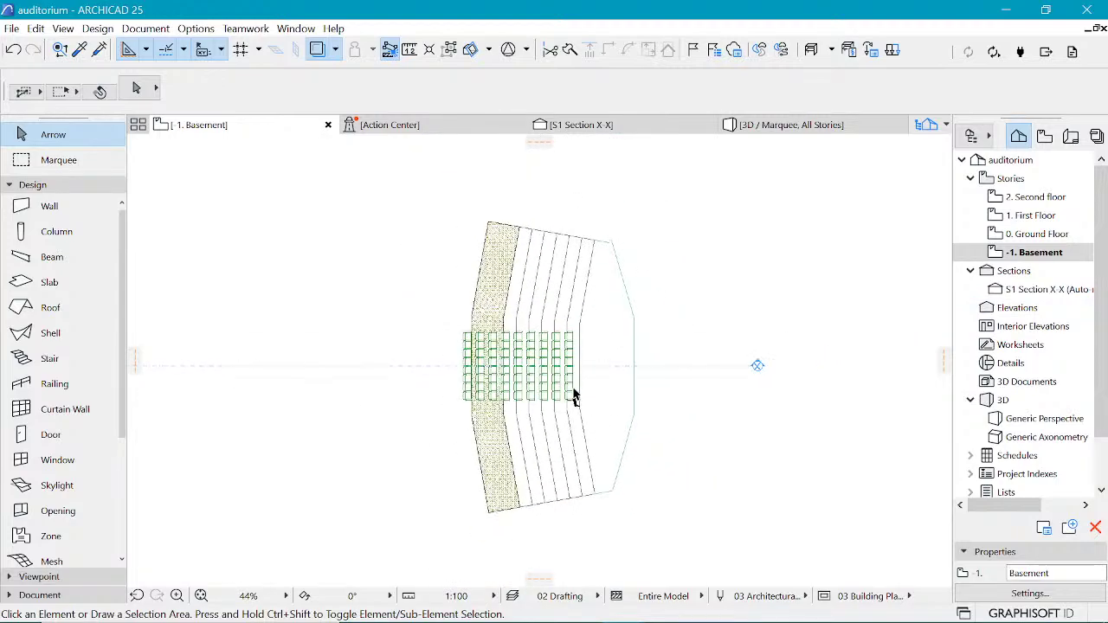
scroll(610, 334, up, 1)
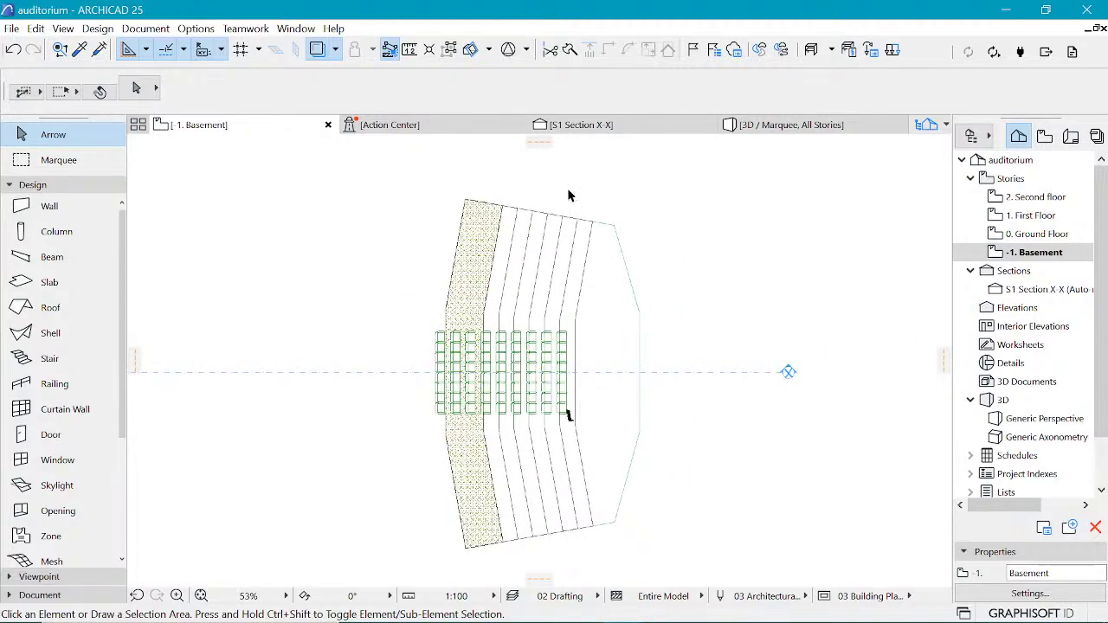
Step: Open section S1 Section X-X and examine the sightlines to the stage and the front tier's seating profile
click(592, 126)
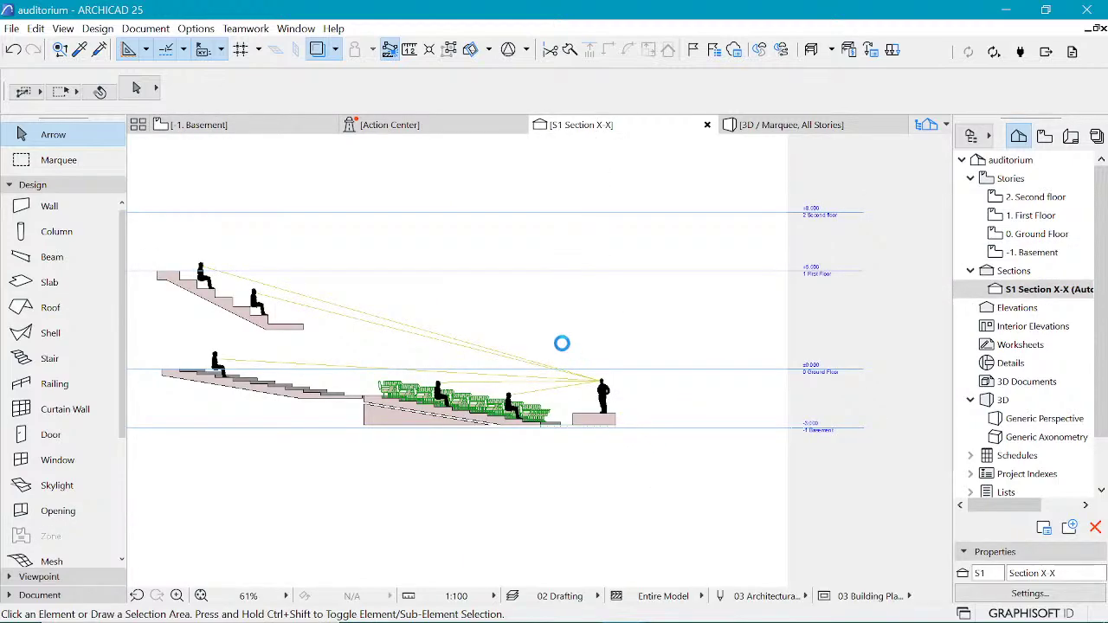
scroll(595, 361, down, 2)
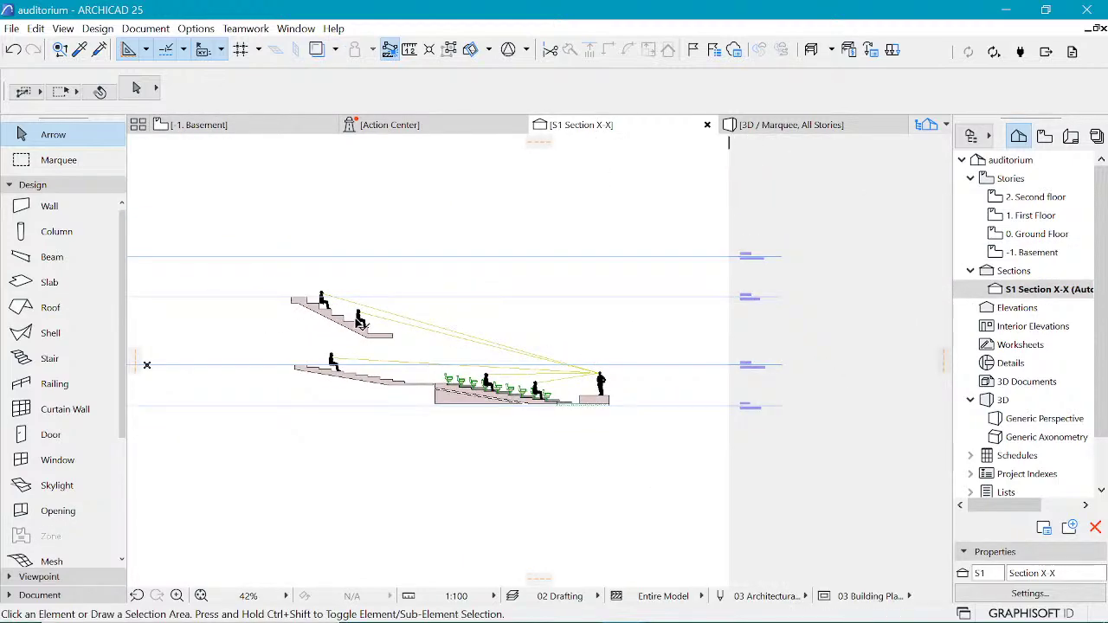
scroll(355, 322, up, 3)
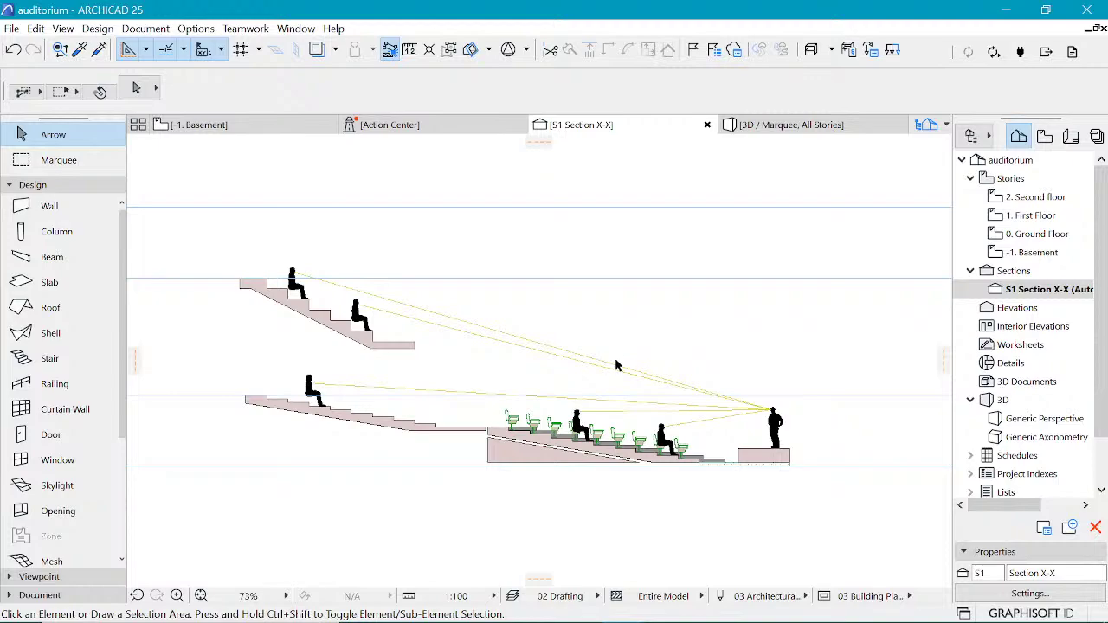
scroll(634, 391, up, 1)
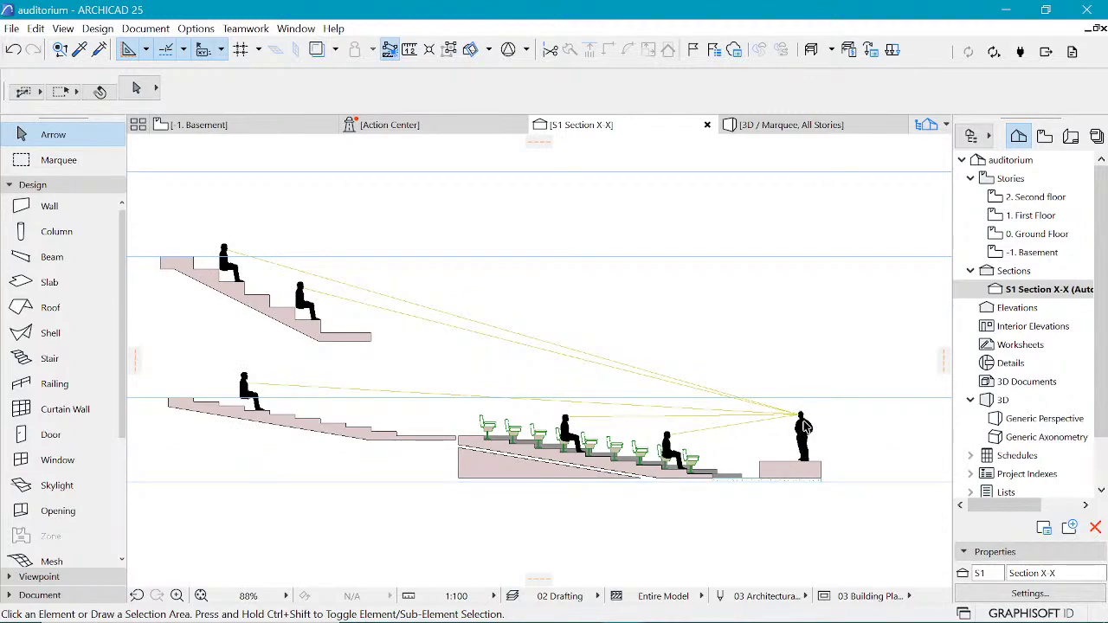
scroll(803, 426, up, 1)
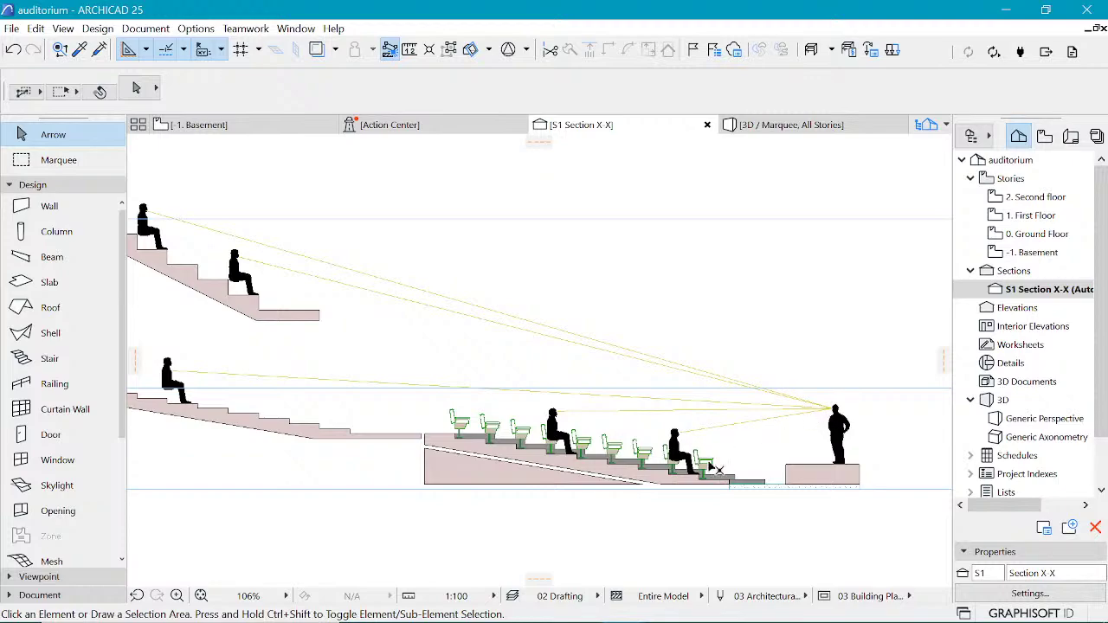
scroll(718, 468, down, 2)
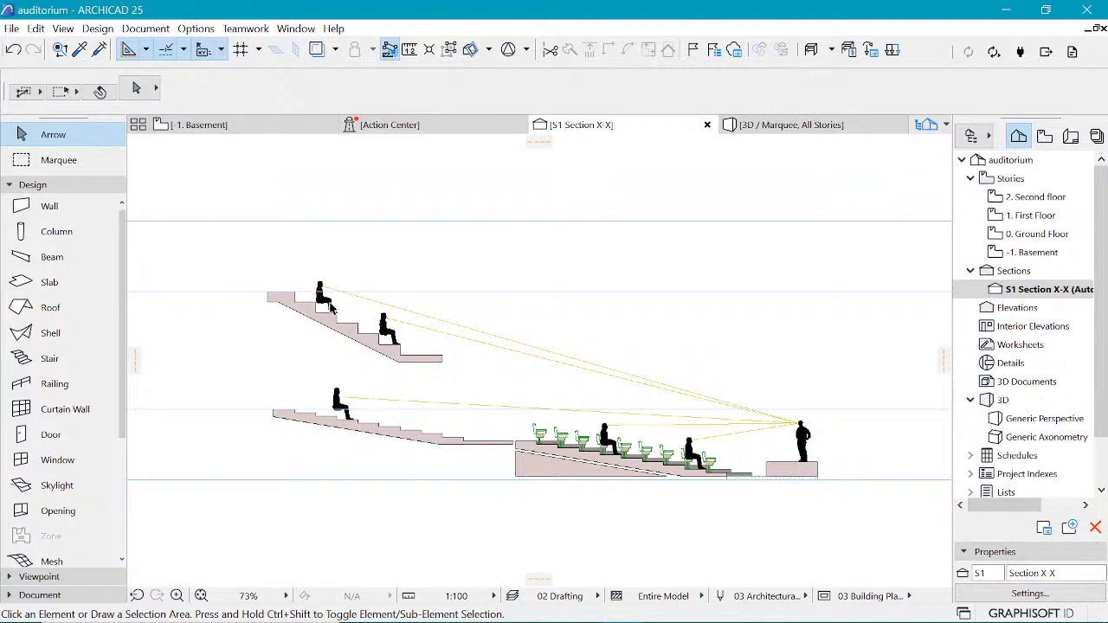
scroll(673, 449, up, 2)
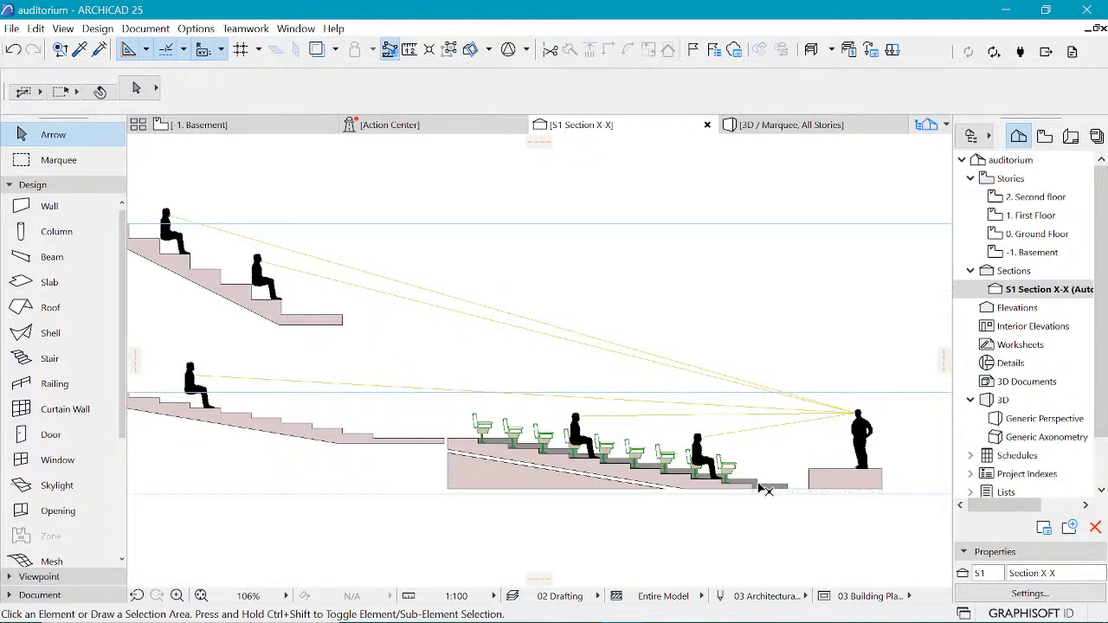
click(767, 488)
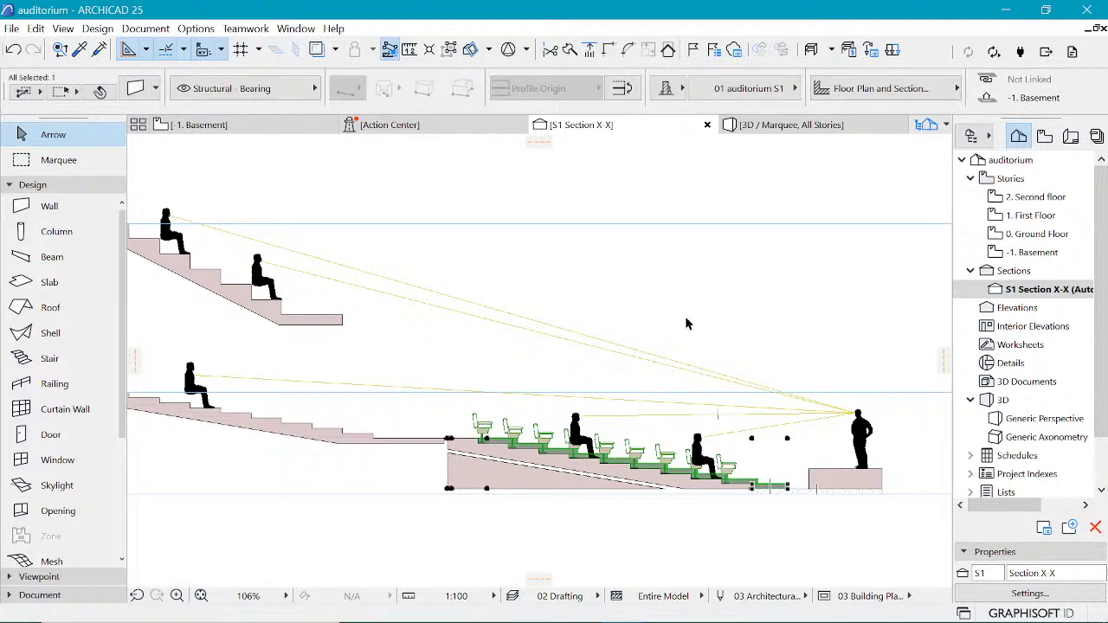
scroll(685, 404, down, 1)
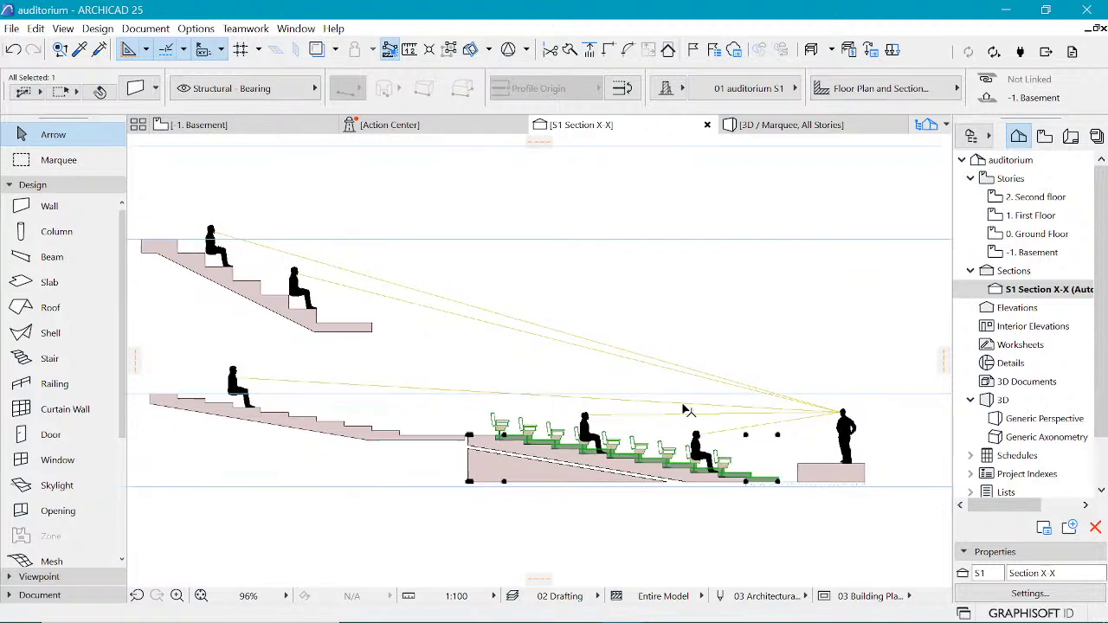
Step: Create a new complex profile named 01 Auditorium S2 for the rear lower tier's stepped section fill
click(386, 430)
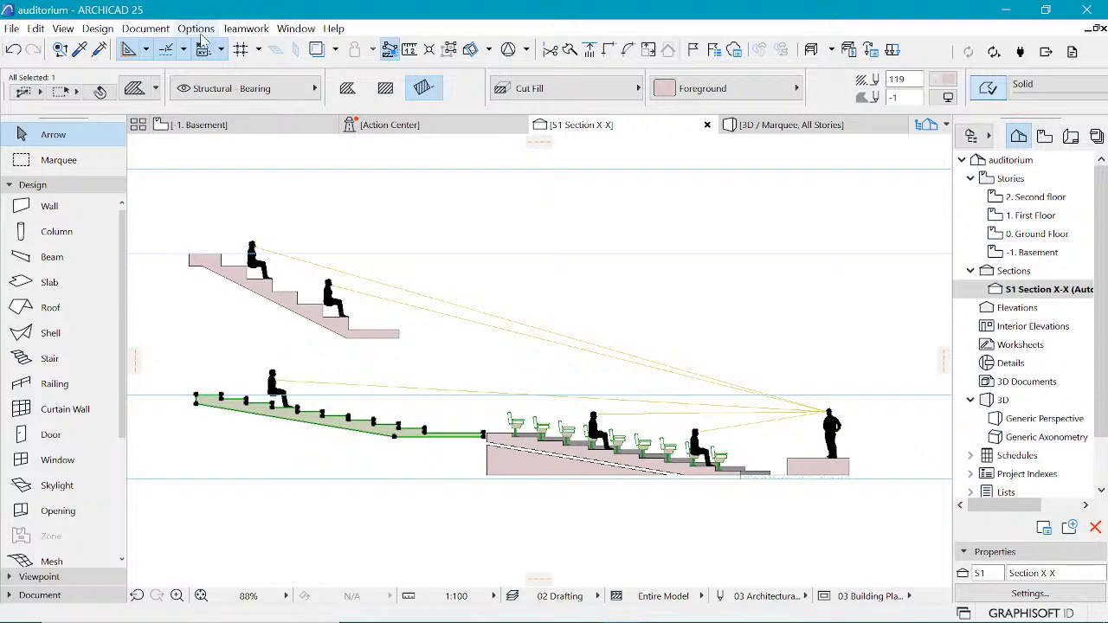
click(198, 31)
mouse_move(206, 49)
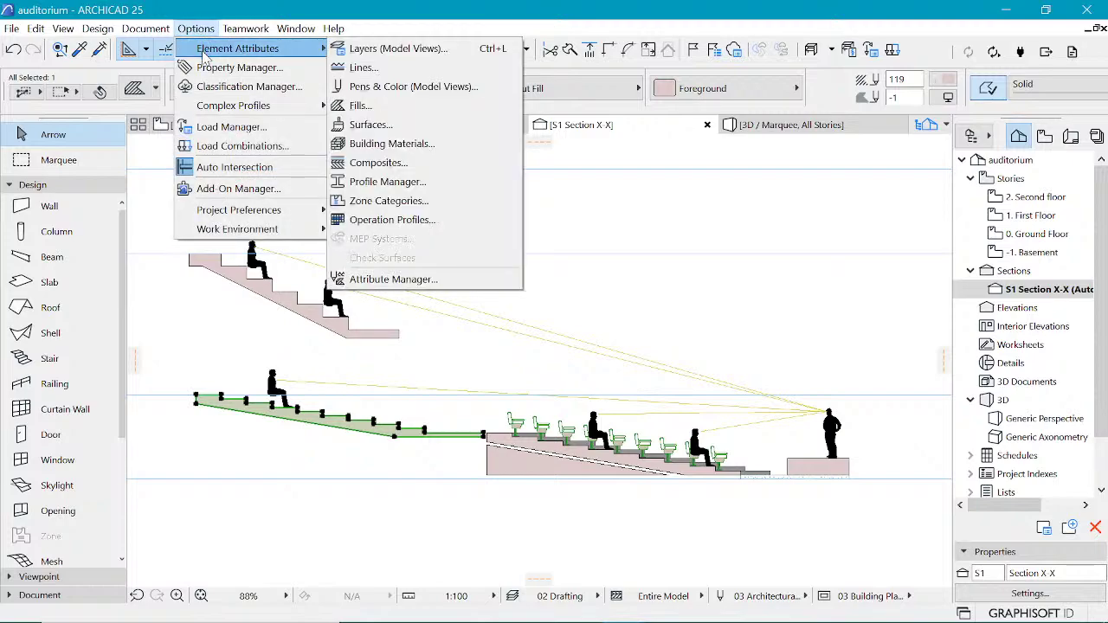
click(417, 183)
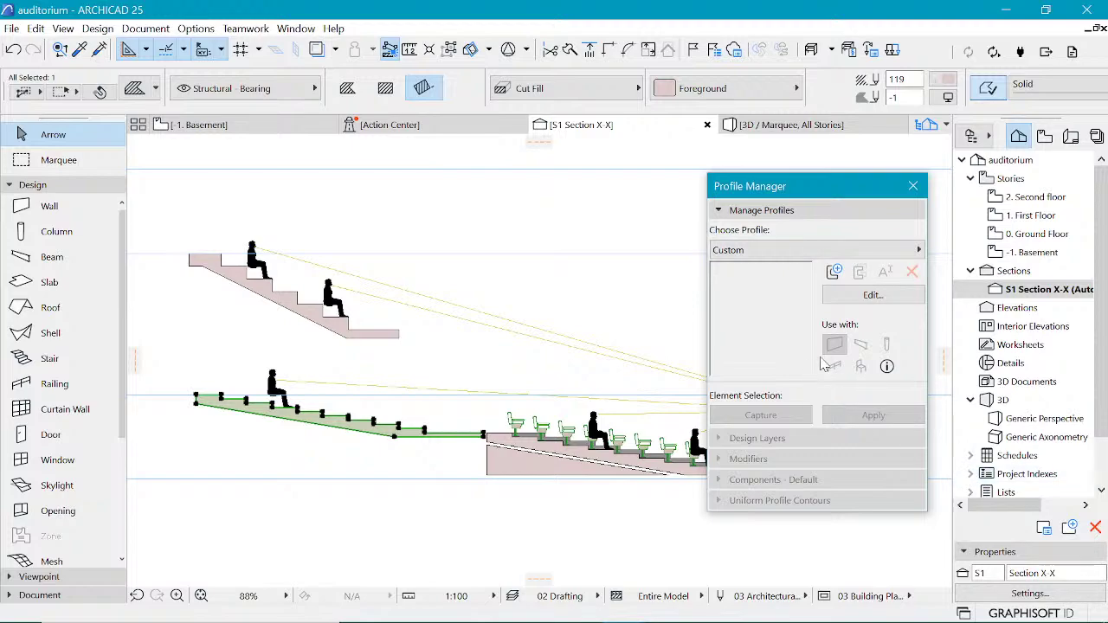
click(834, 272)
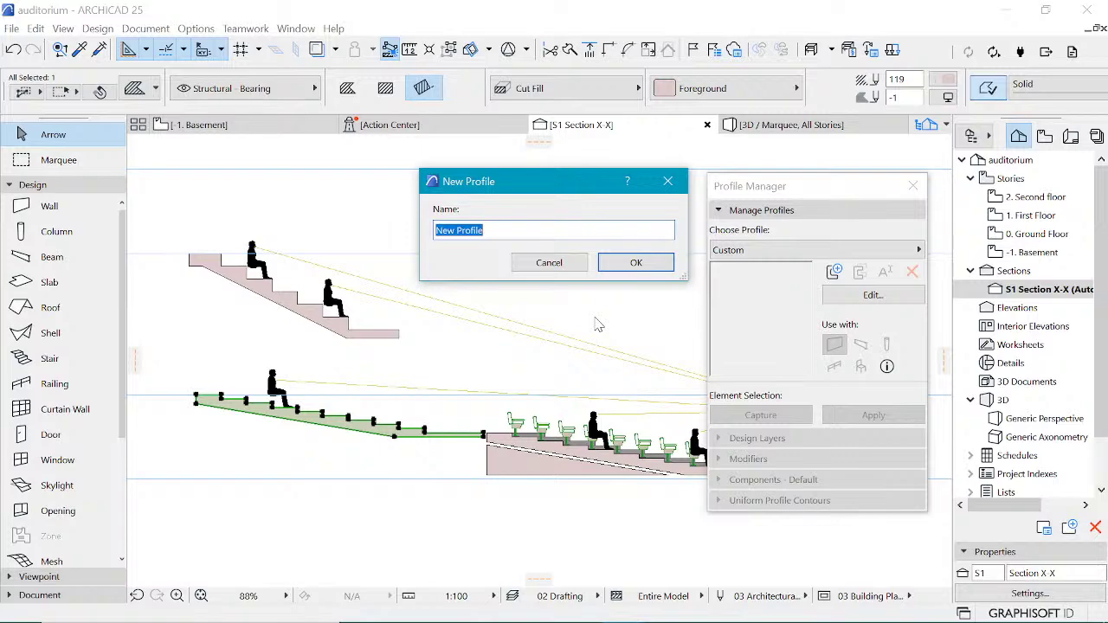
text(01)
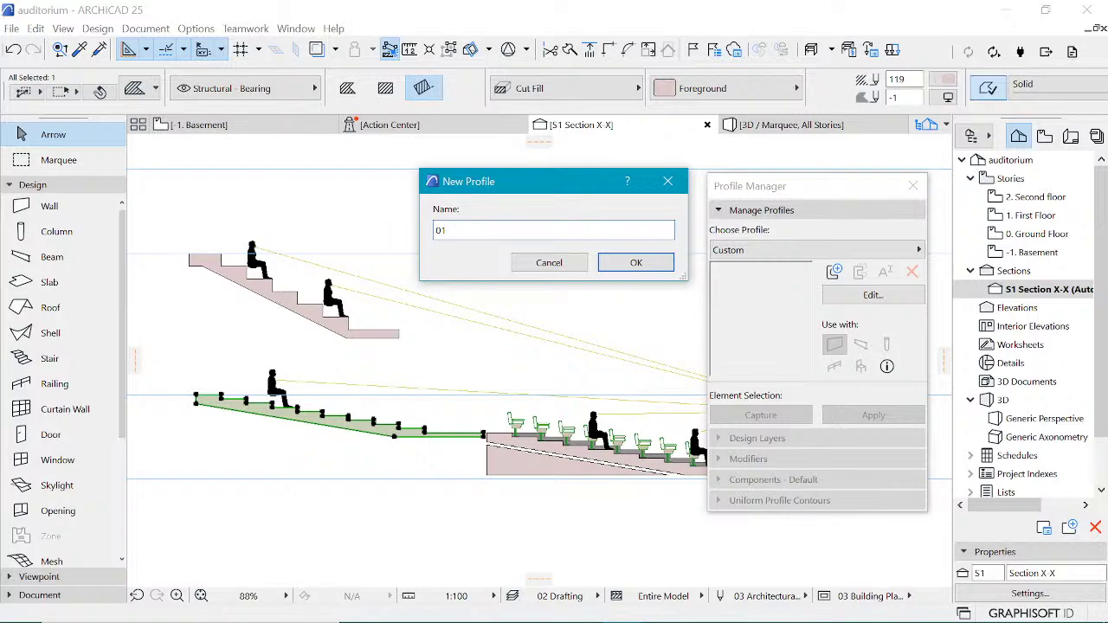
text(Auditorium S2)
click(644, 266)
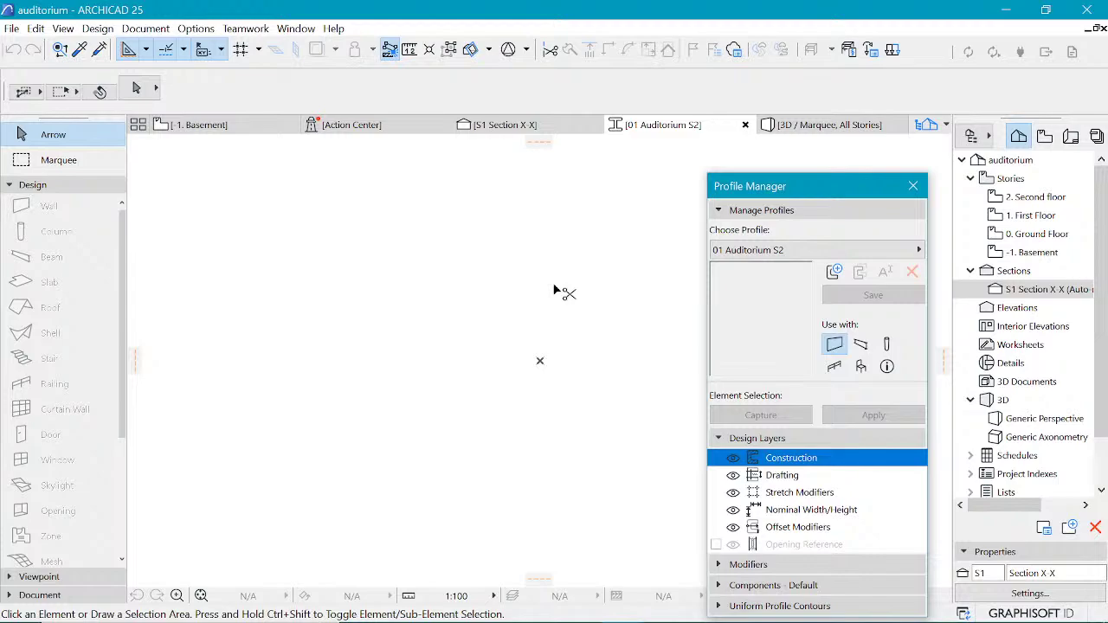
Step: Paste the stepped tier fill into the profile and place its lower front corner on the profile origin
key(ctrl+v)
click(653, 344)
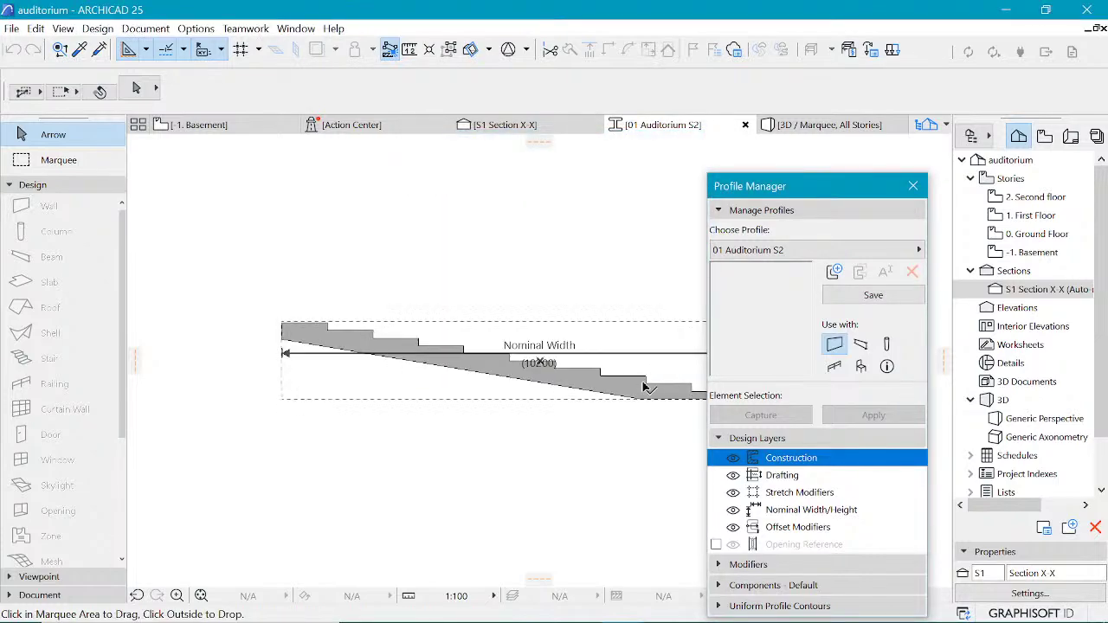
scroll(607, 395, down, 2)
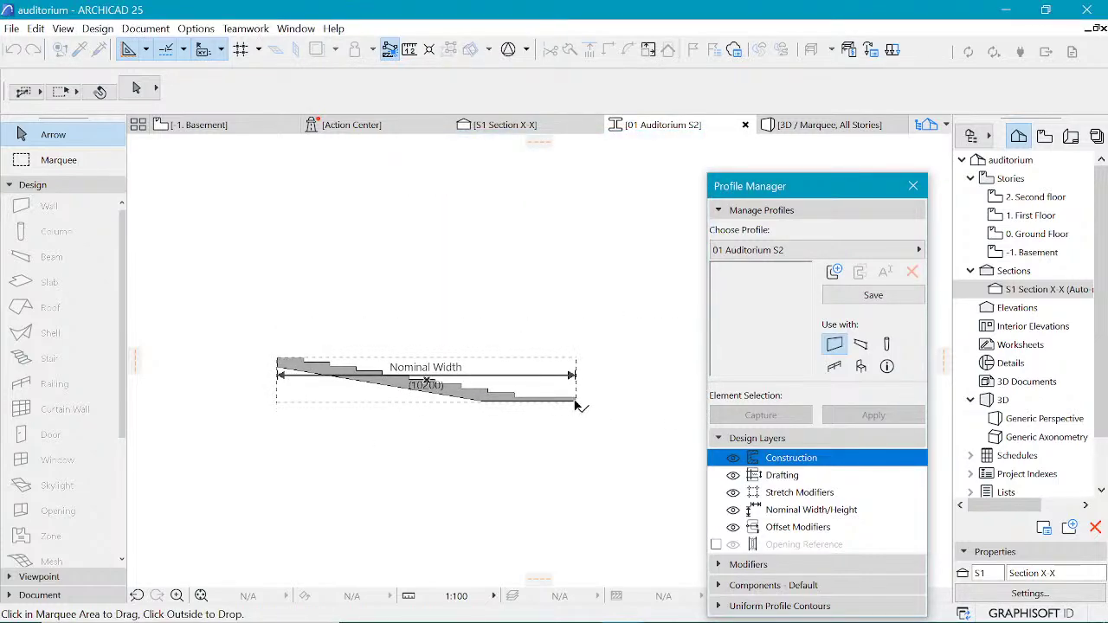
drag(575, 405, 490, 379)
click(468, 386)
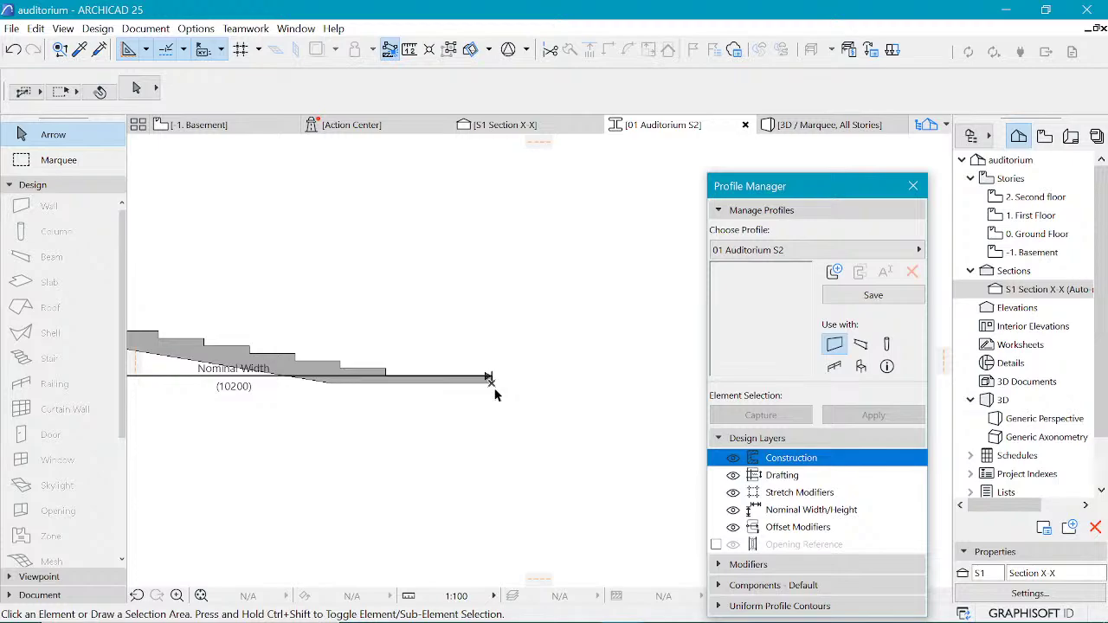
Step: Select the tier fill and move the Nominal Width dimension clear below the profile
scroll(497, 388, down, 1)
scroll(513, 356, down, 1)
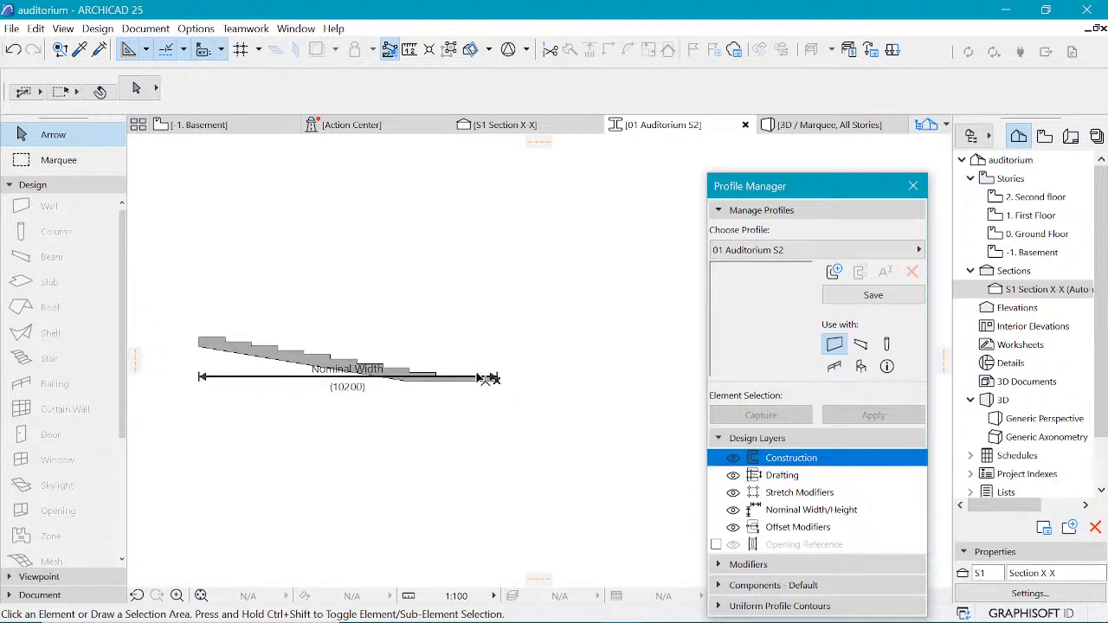
click(461, 387)
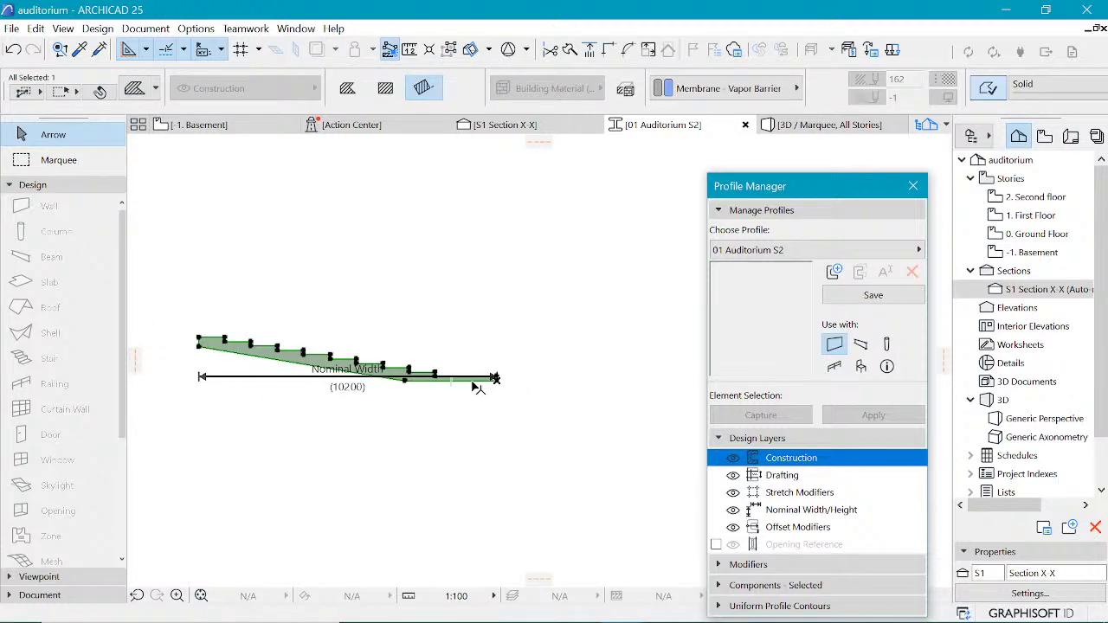
scroll(478, 387, up, 1)
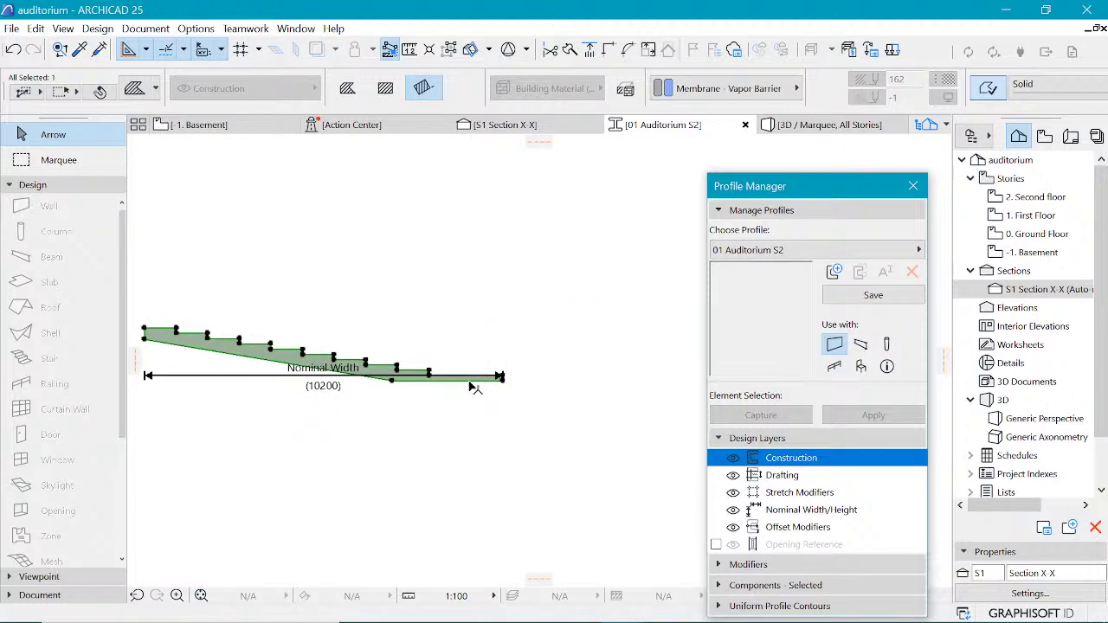
drag(227, 374, 268, 479)
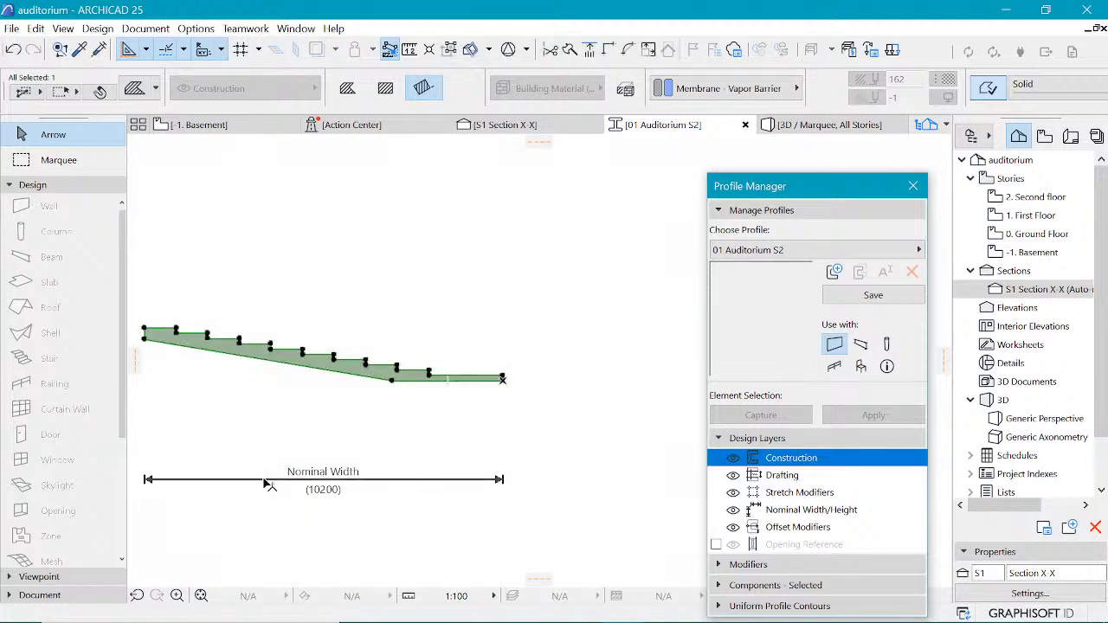
Step: Try aligning the tier fill's upper rear corner with the profile origin and undo the move
click(559, 377)
click(483, 381)
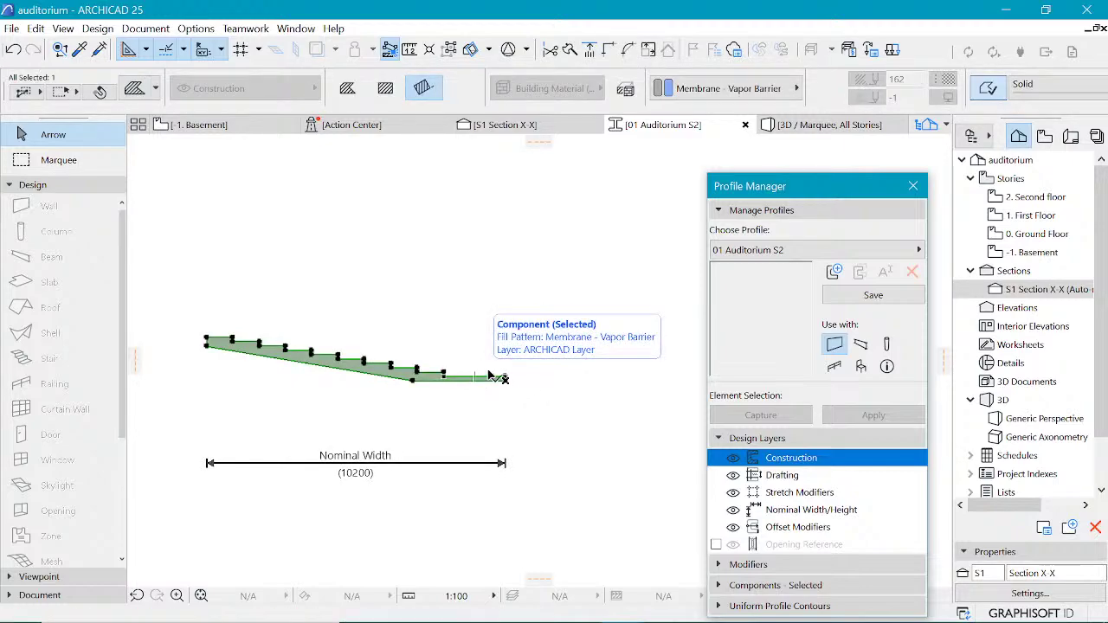
drag(207, 340, 506, 382)
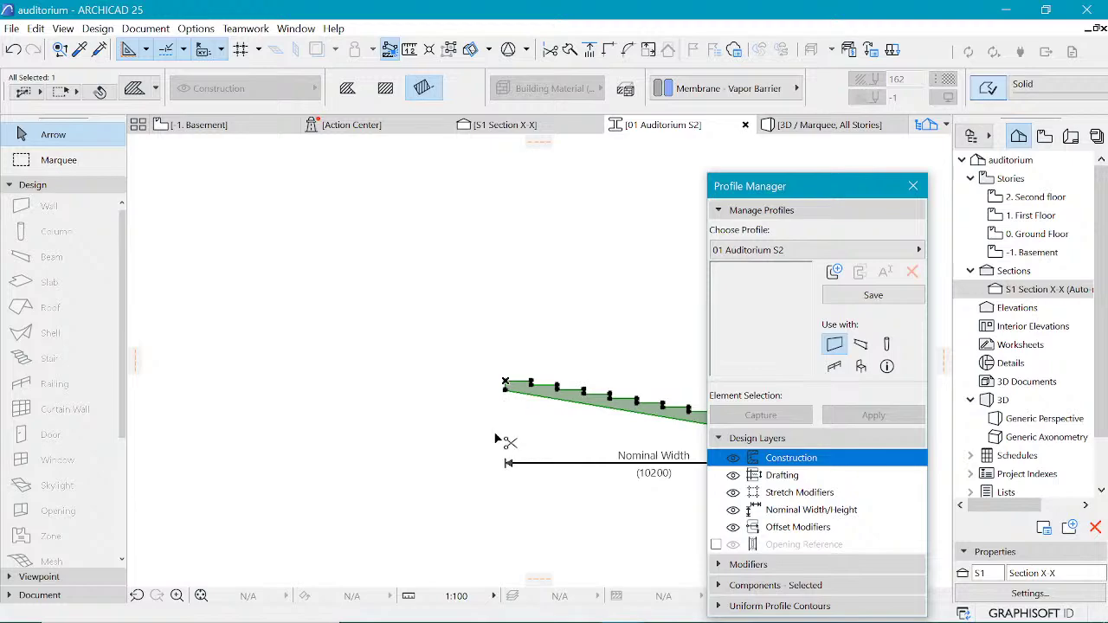
key(ctrl+z)
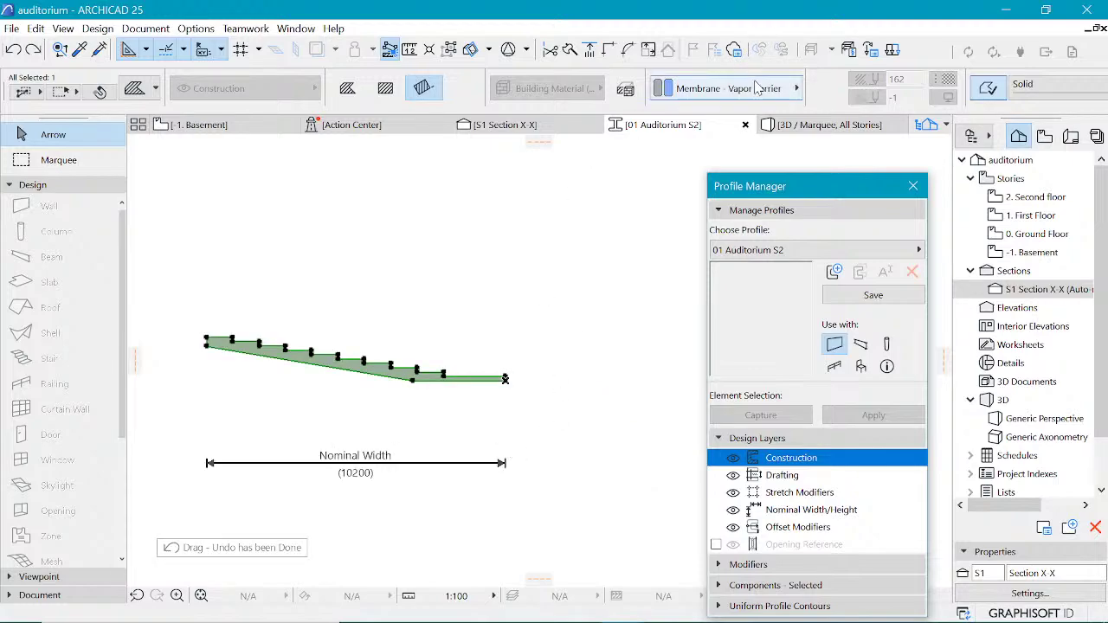
Step: Assign Reinforced Concrete - Structural to the tier fill and save the wall profile
click(727, 88)
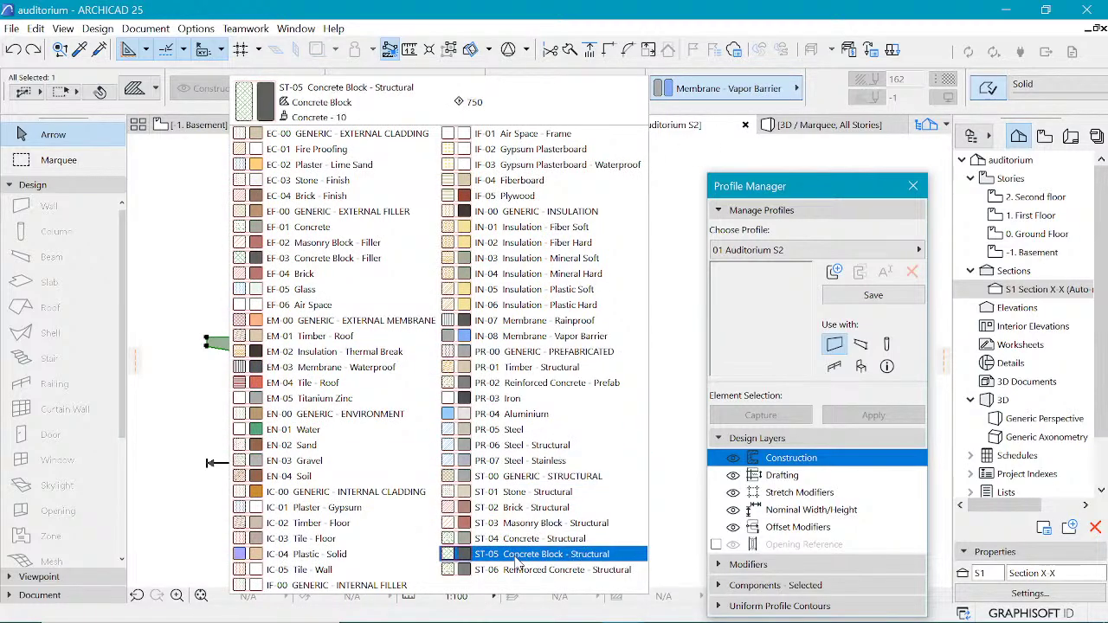
click(522, 573)
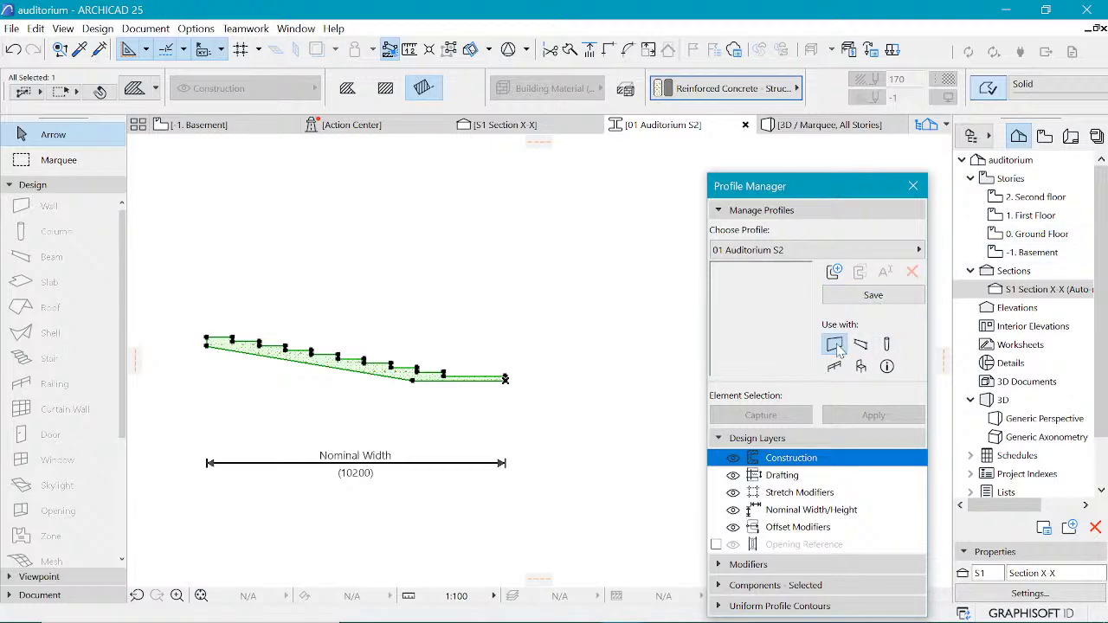
click(873, 295)
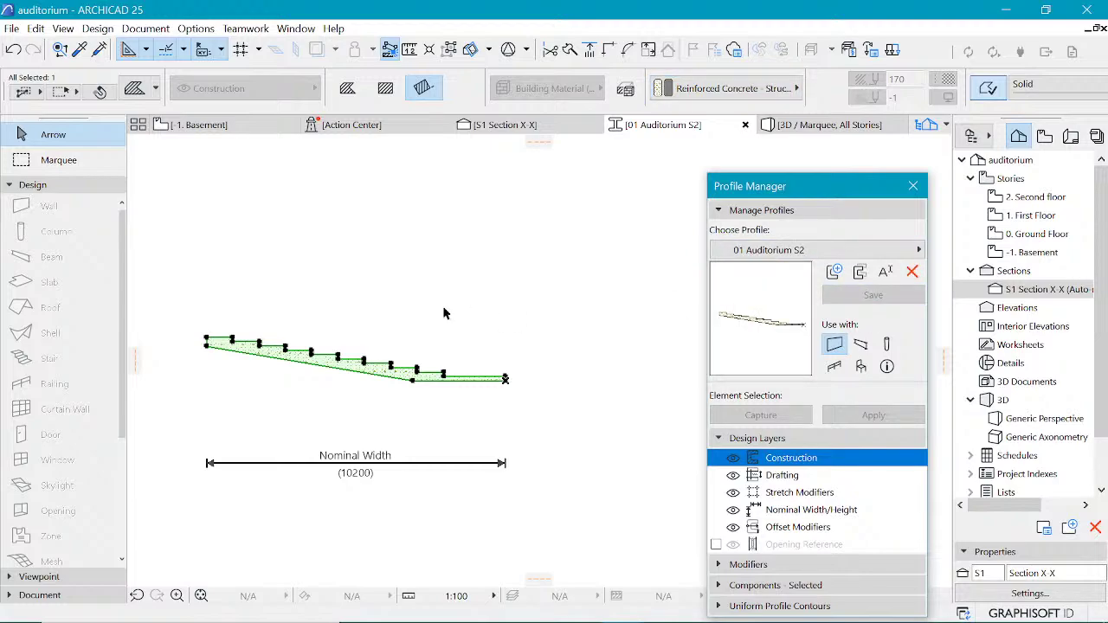
Step: On the Basement floor plan, set the Wall tool's default structure to the complex profile 01 Auditorium S2
click(203, 125)
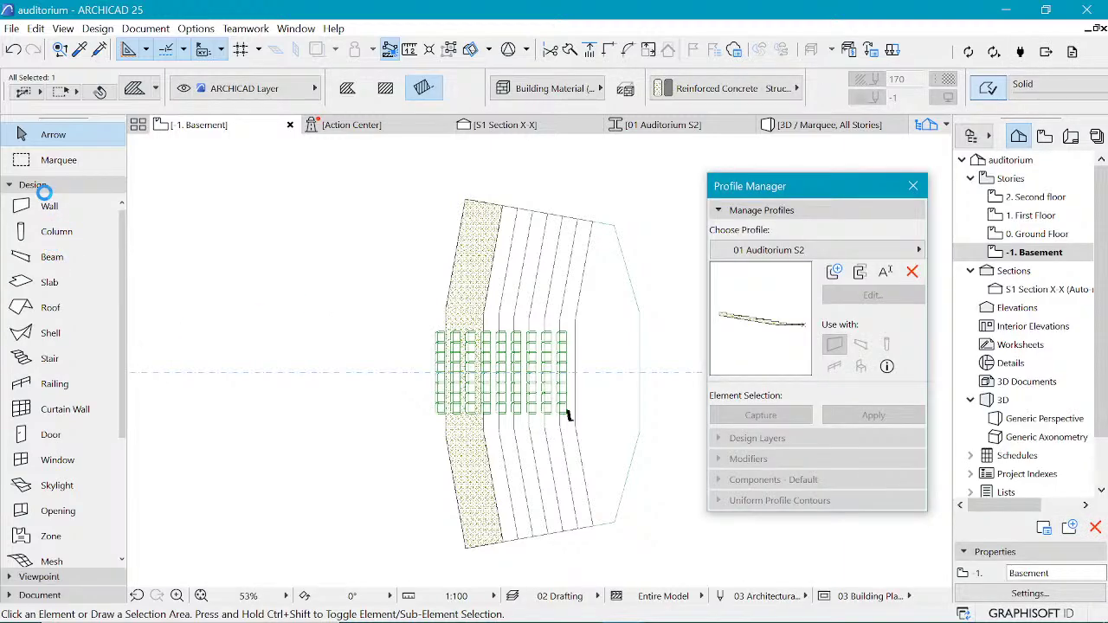
click(39, 206)
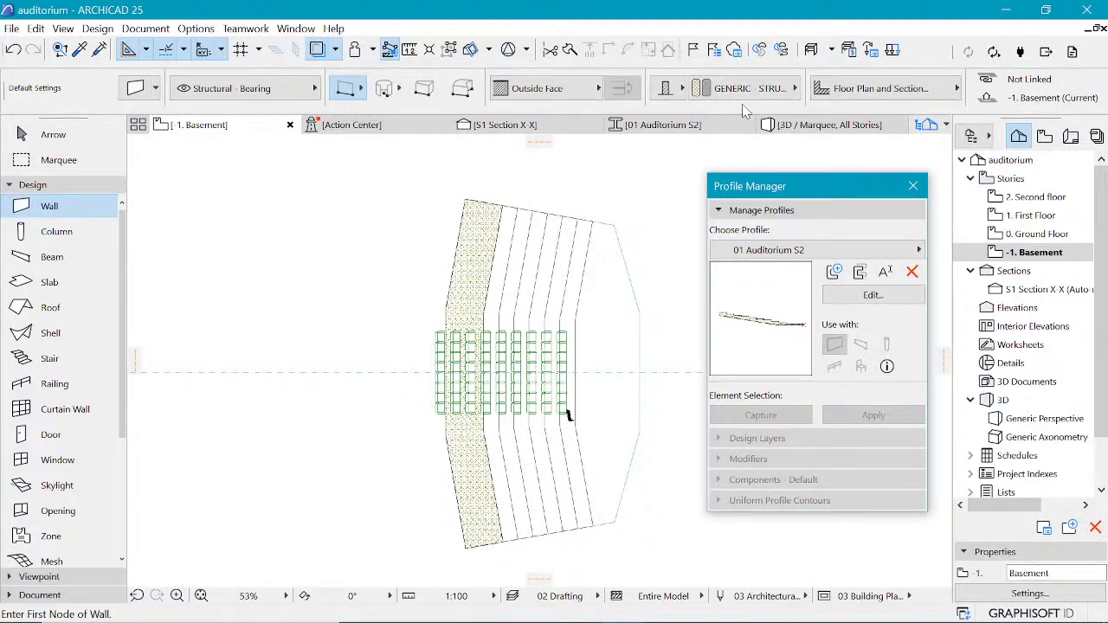
click(668, 91)
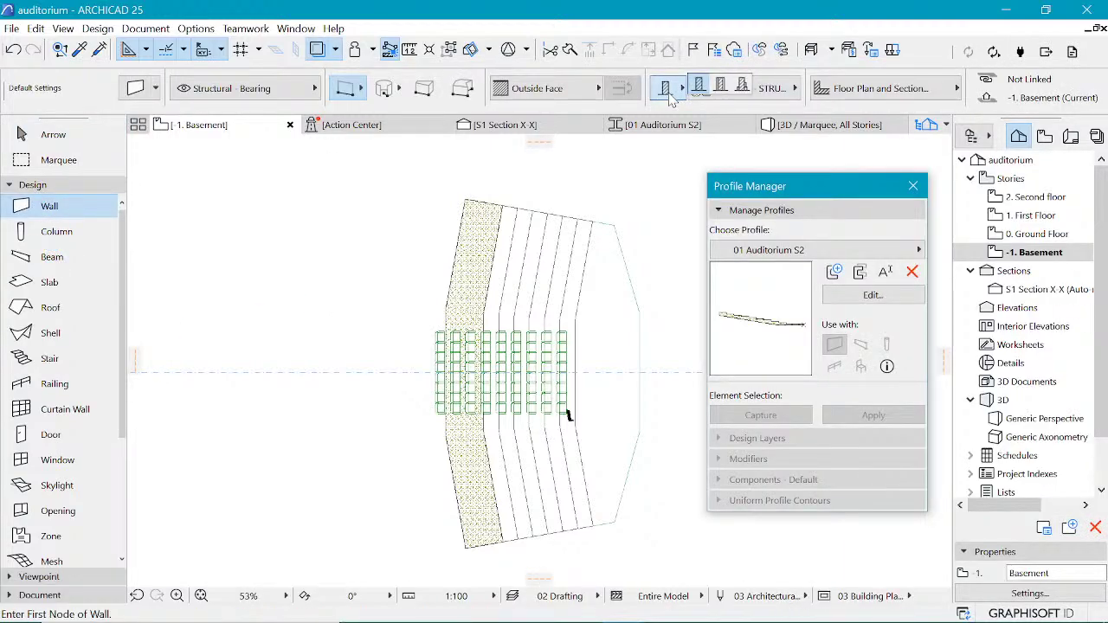
click(741, 90)
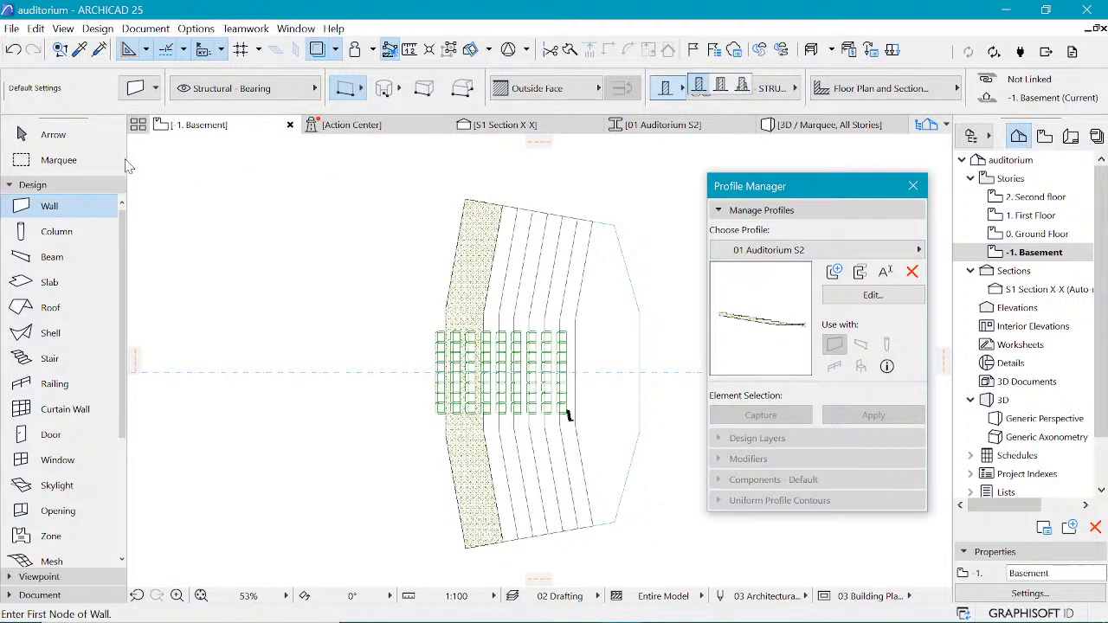
click(136, 90)
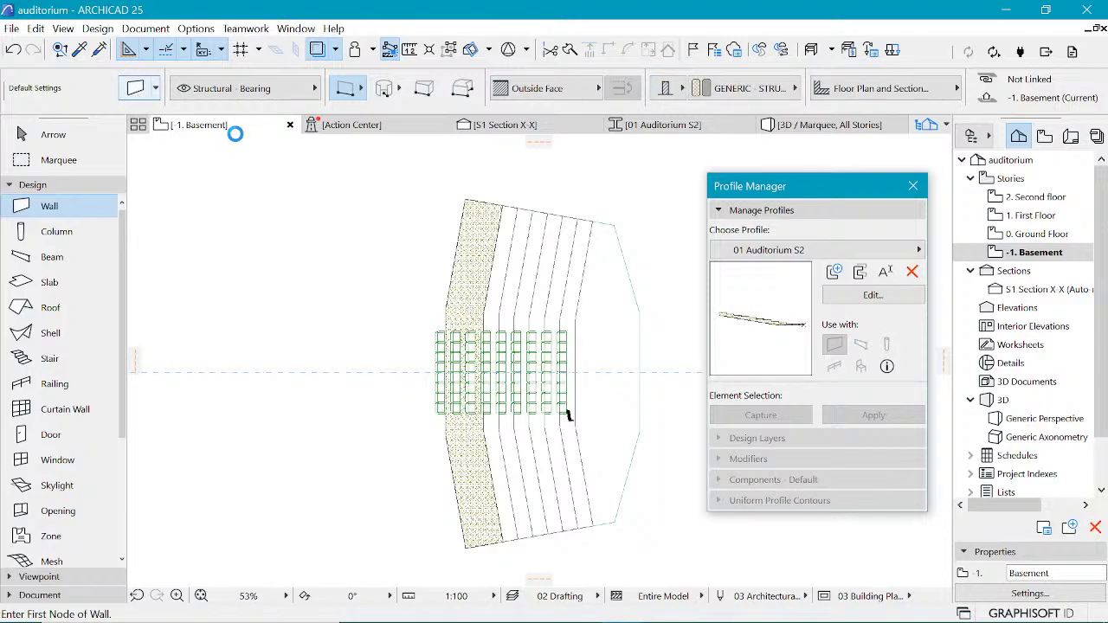
drag(594, 68, 389, 96)
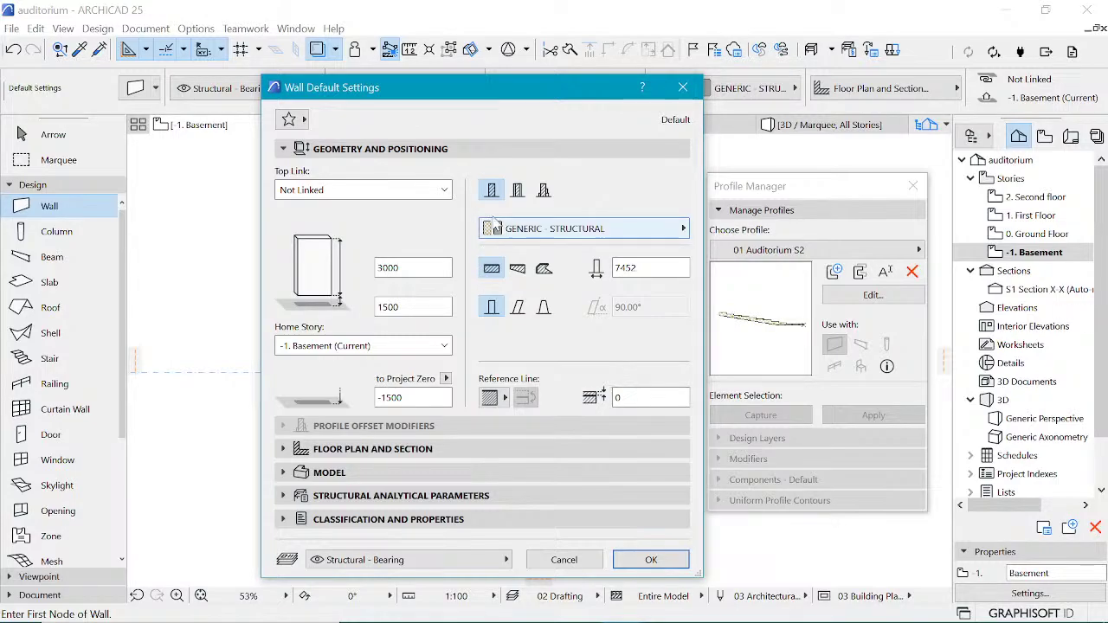
click(544, 192)
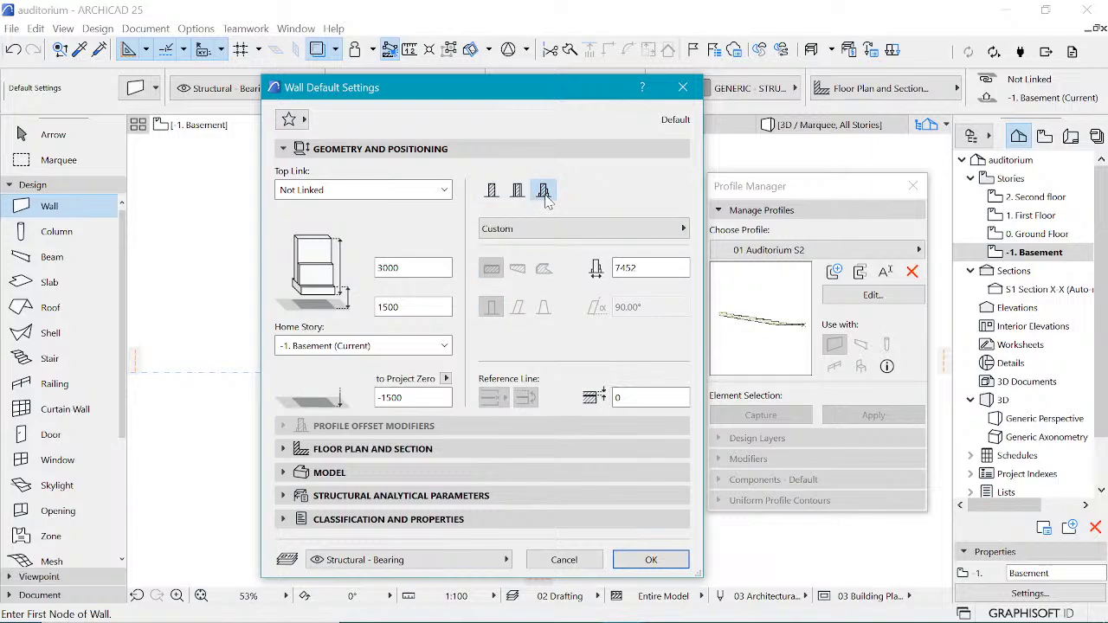
click(563, 232)
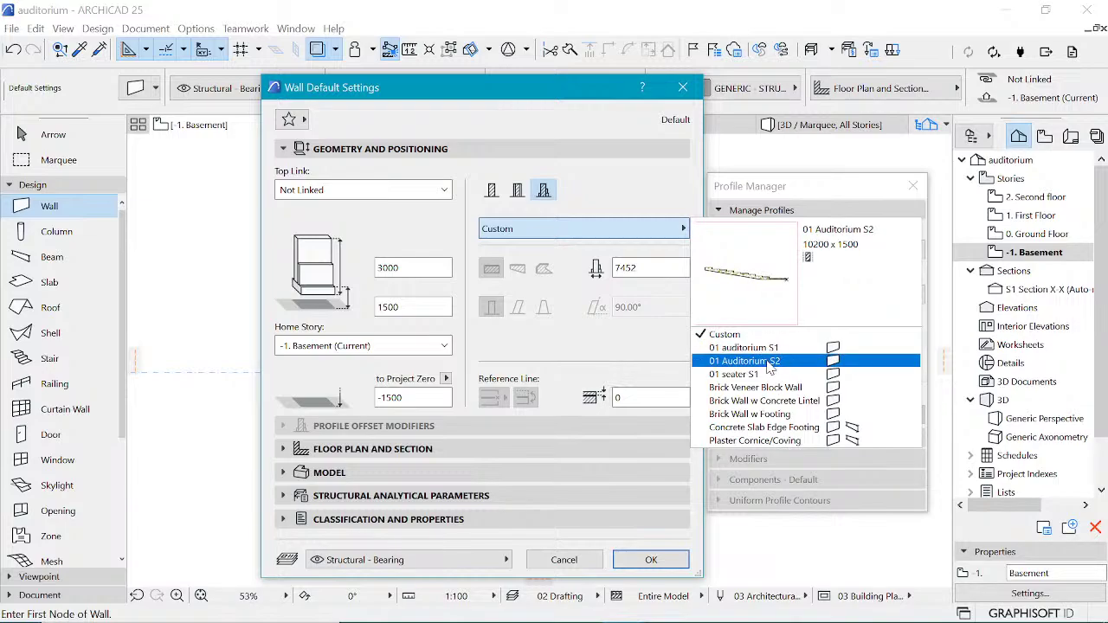
click(769, 367)
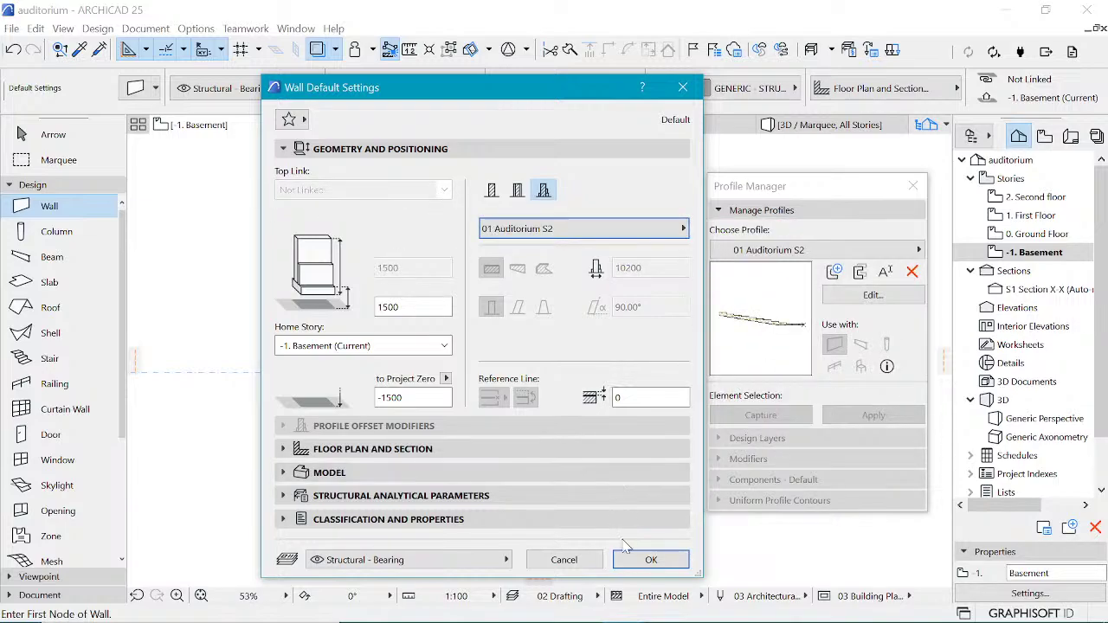
click(651, 560)
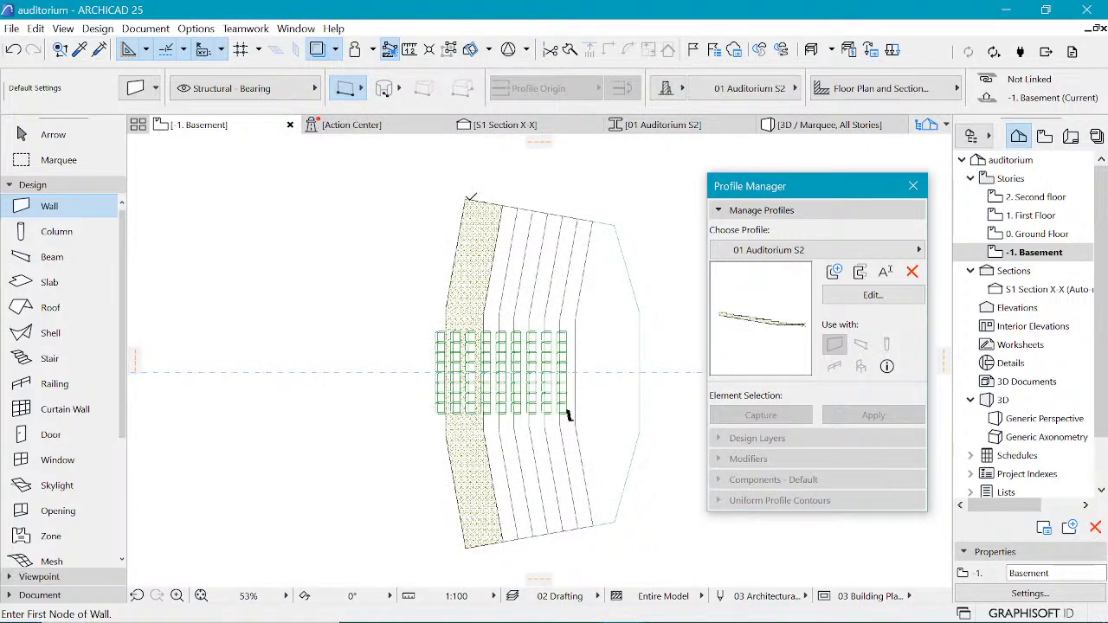
Step: Try to place the profiled wall along the upper segment of the existing seating tier's back edge
click(465, 199)
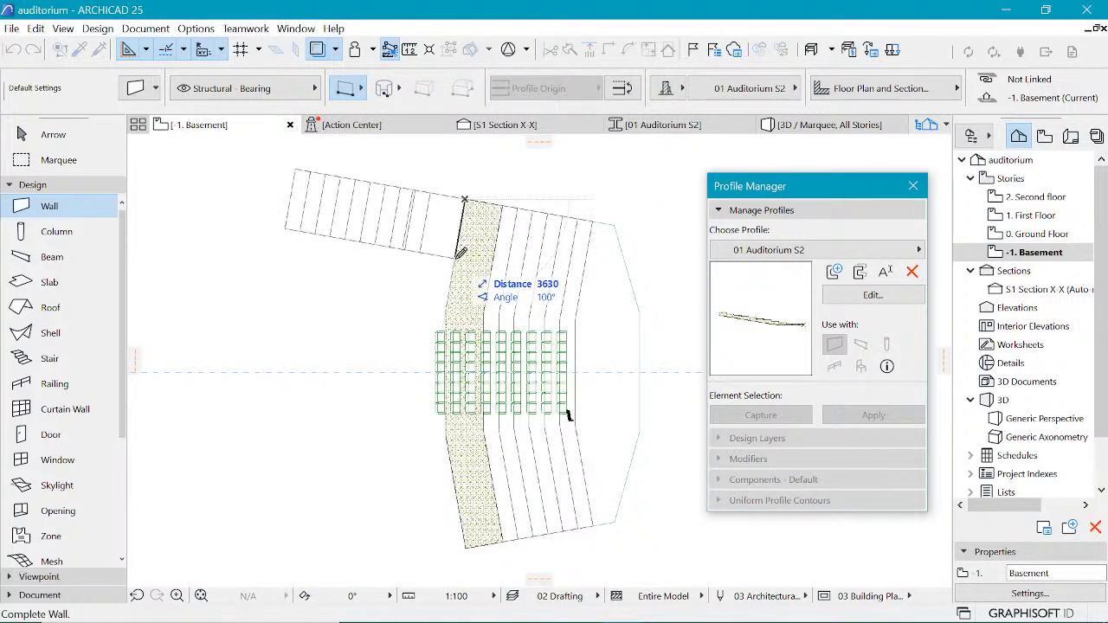
click(451, 416)
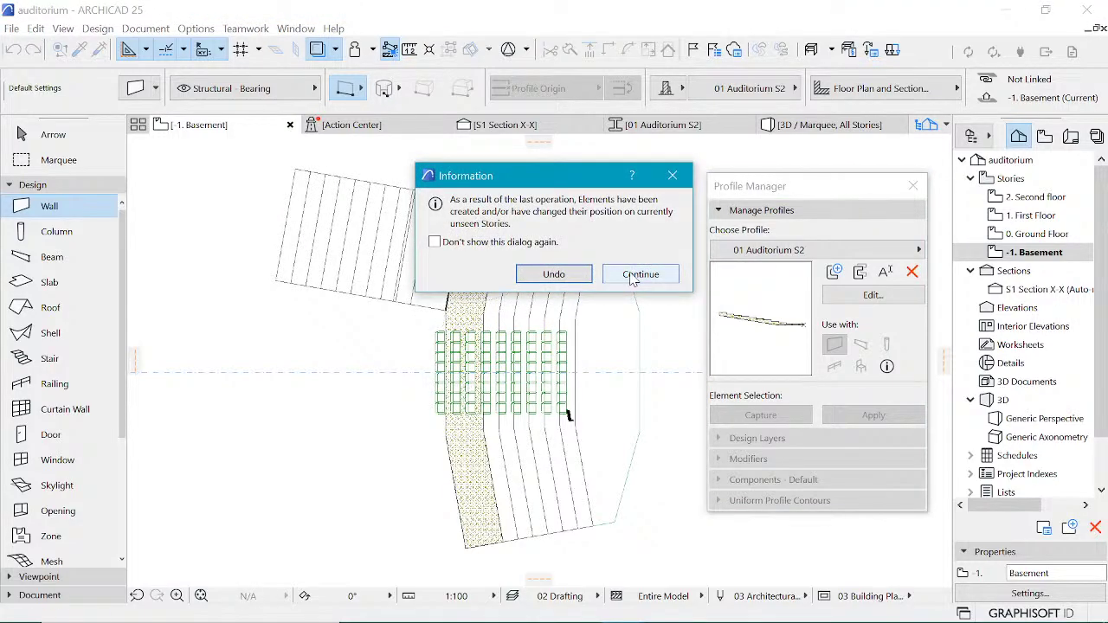
click(683, 182)
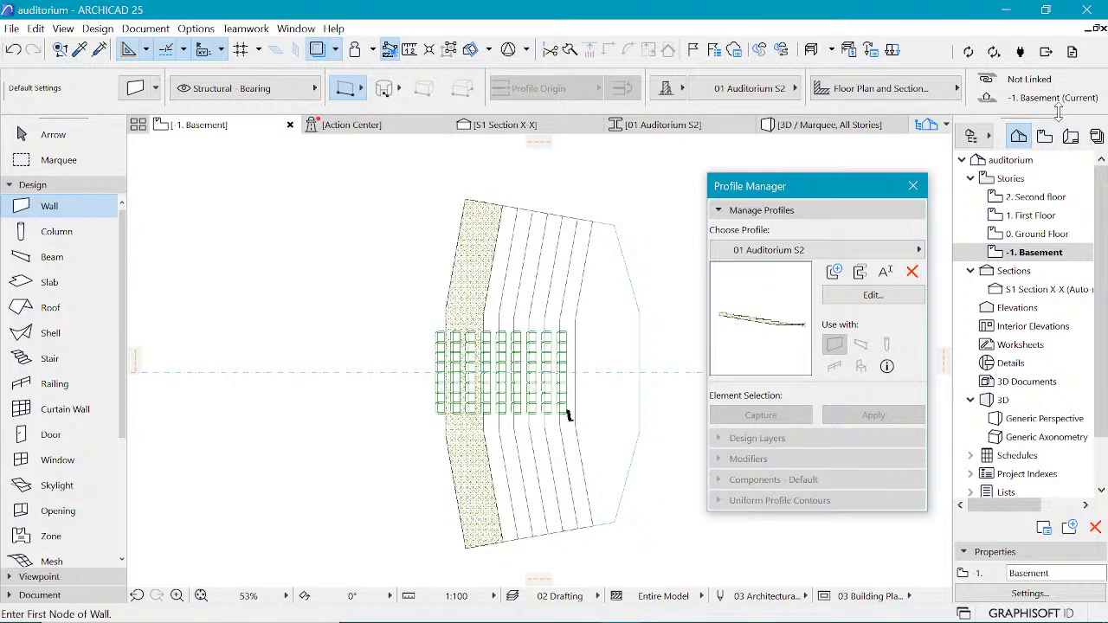
Step: Set the default wall's base offset from the Basement home story to 0
scroll(944, 112, down, 8)
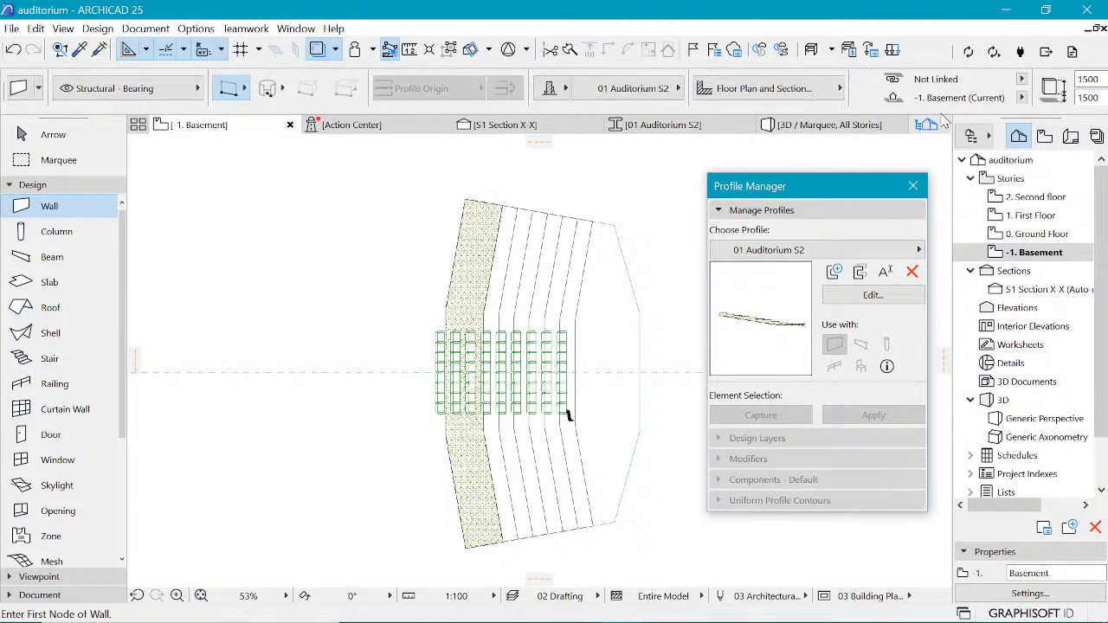
scroll(943, 121, down, 3)
click(818, 98)
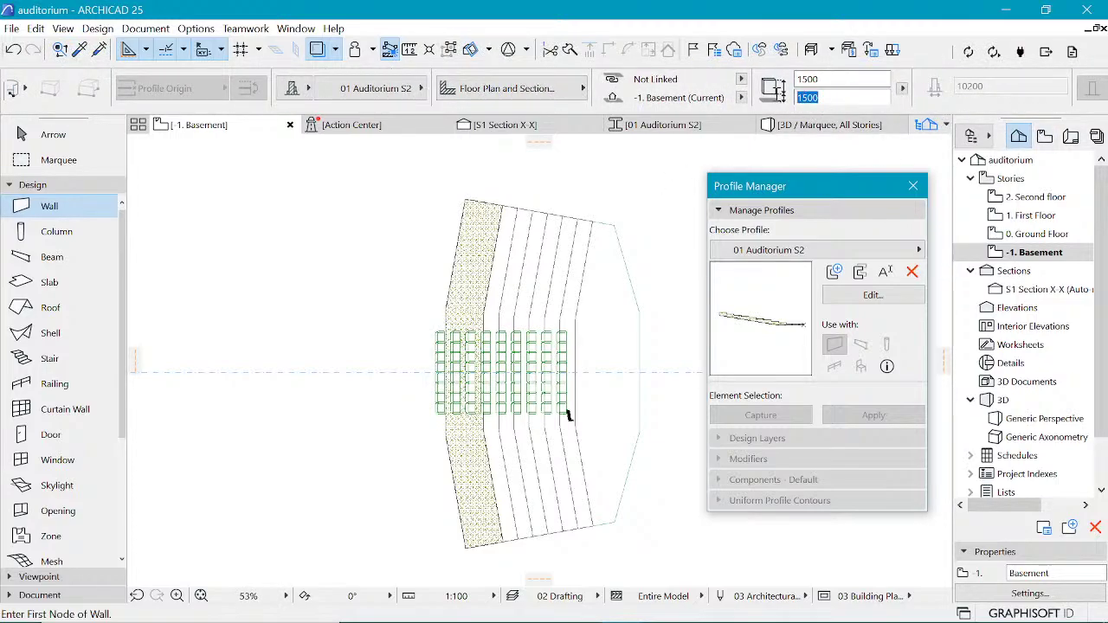
text(0)
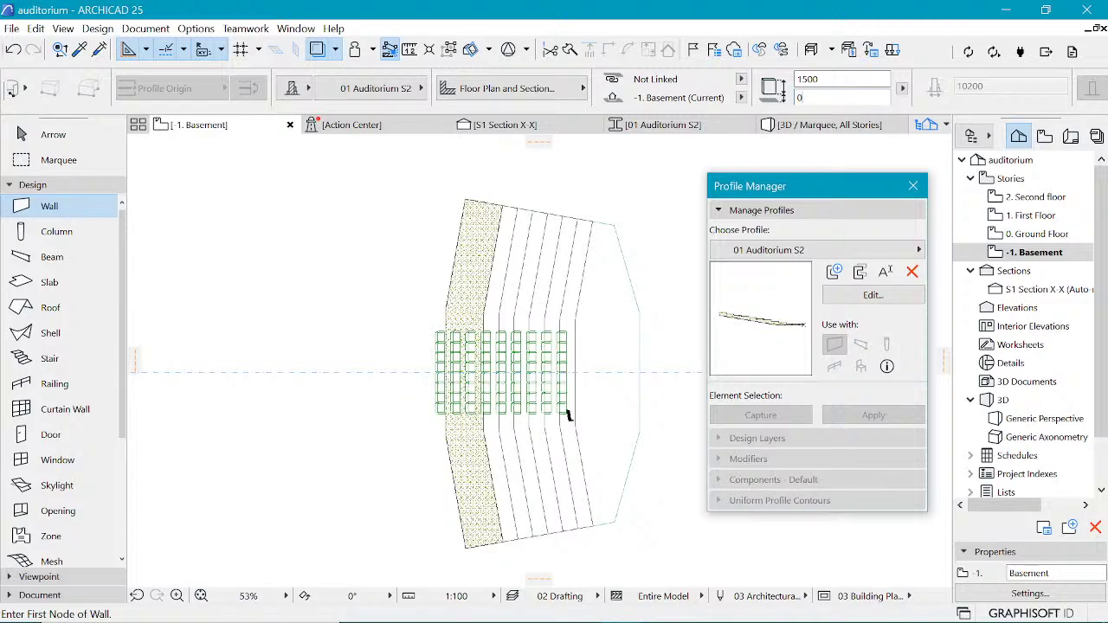
Step: Try to place a single 01 Auditorium S2 wall along the upper segment of the existing tier's back edge, and undo it
click(465, 199)
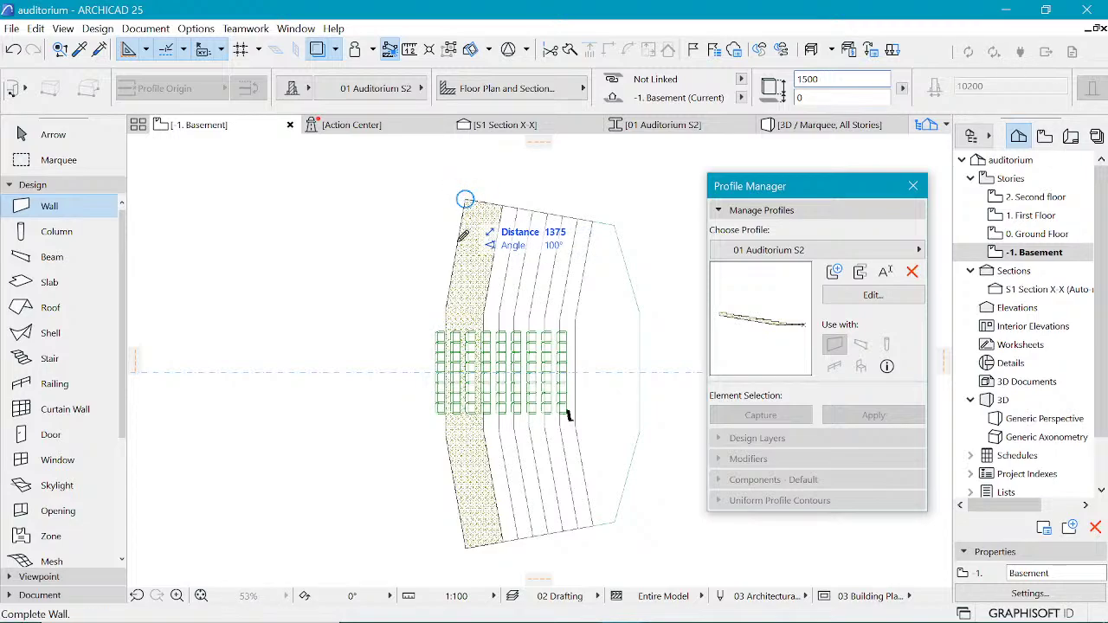
key(Escape)
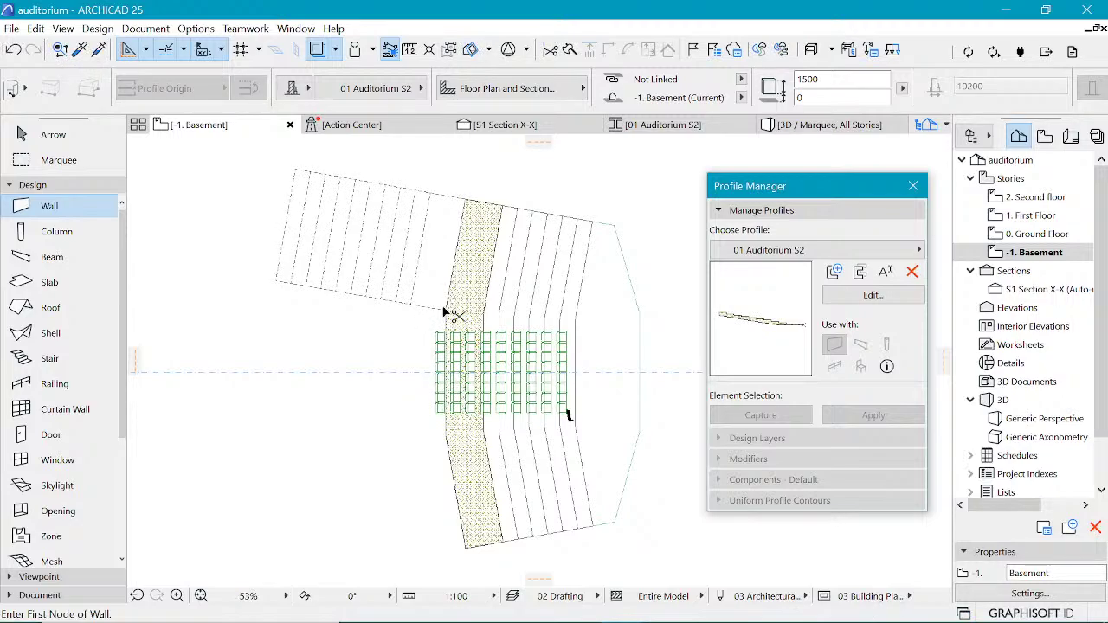
key(ctrl+z)
Step: Switch the Wall tool to chained geometry and draw the 01 Auditorium S2 wall along all three segments of the existing tier's back edge
scroll(301, 99, up, 5)
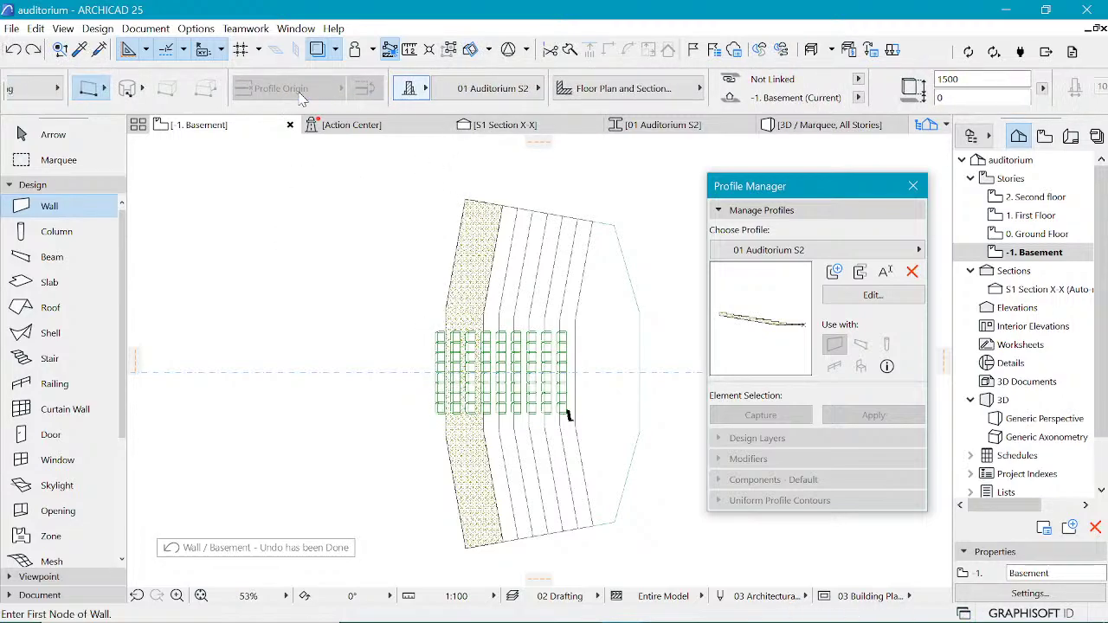
click(357, 90)
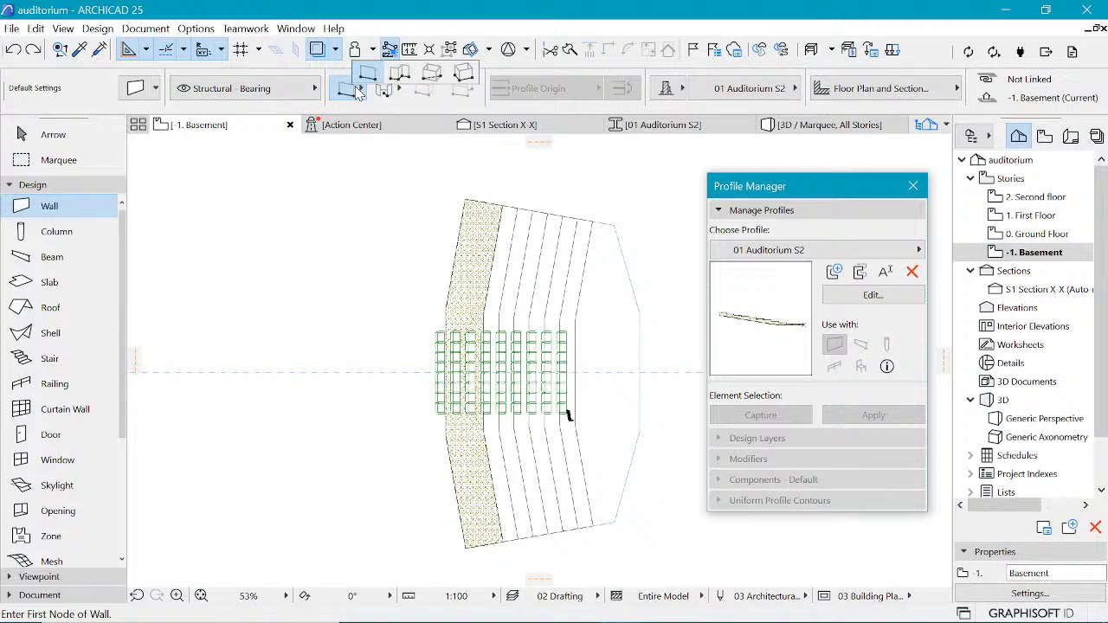
click(400, 74)
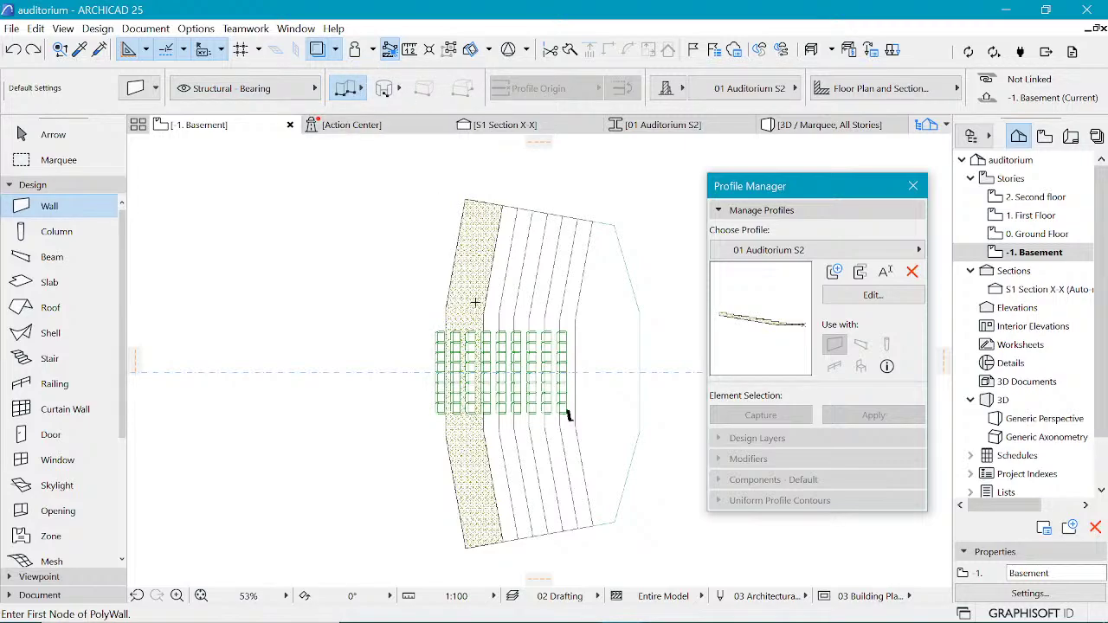
click(464, 200)
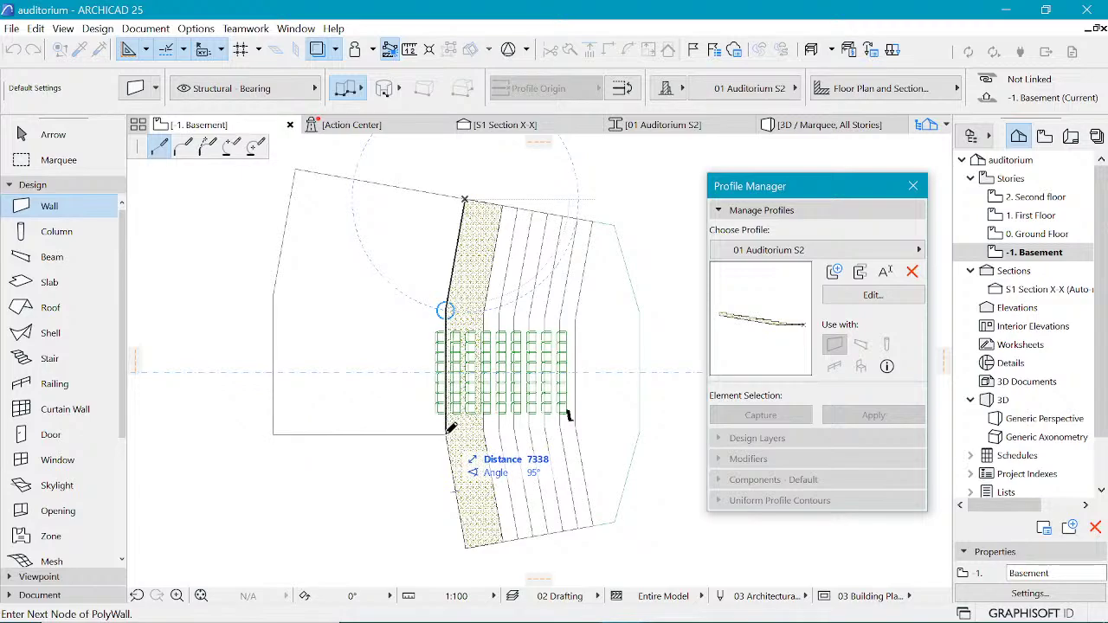
click(446, 435)
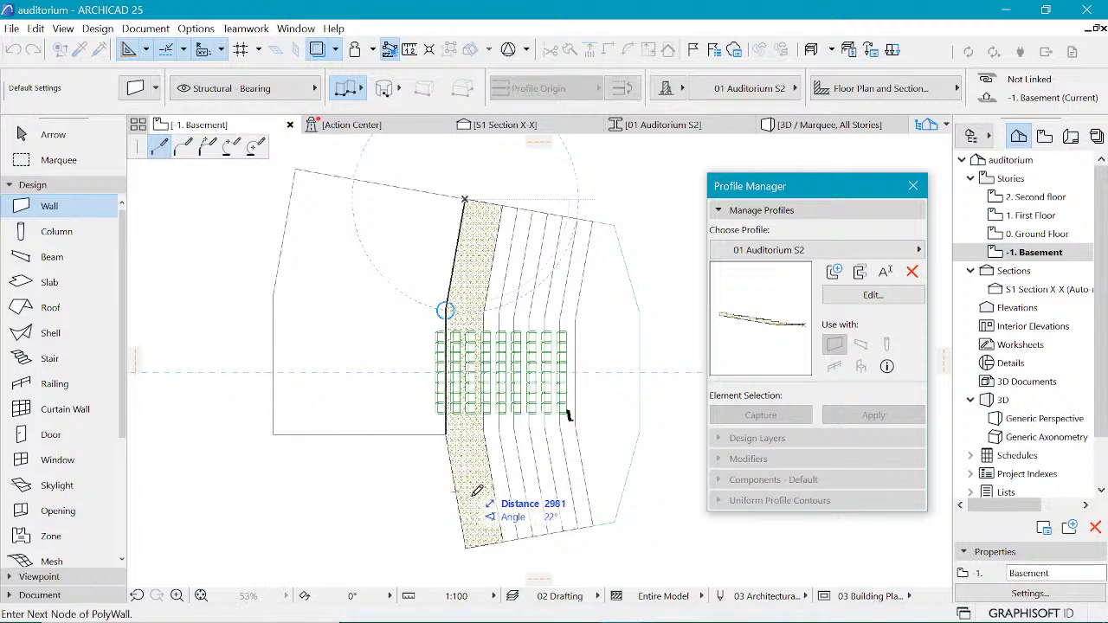
double_click(470, 542)
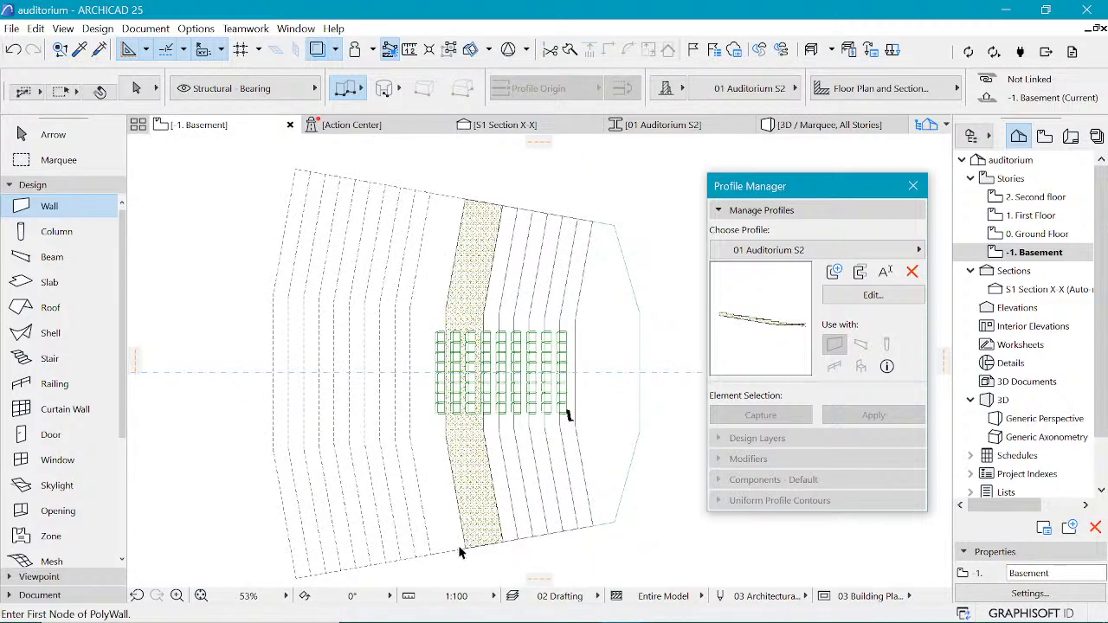
Step: Open section S1 Section X-X, select the new tier walls and examine their position against the drafted seating tiers
scroll(343, 239, down, 2)
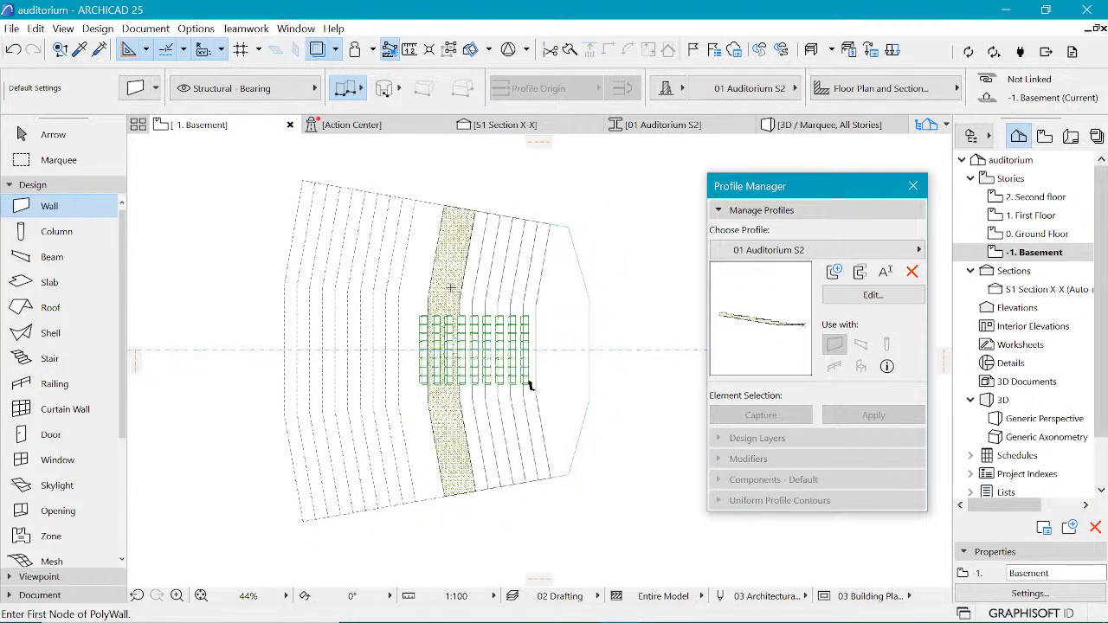
click(530, 126)
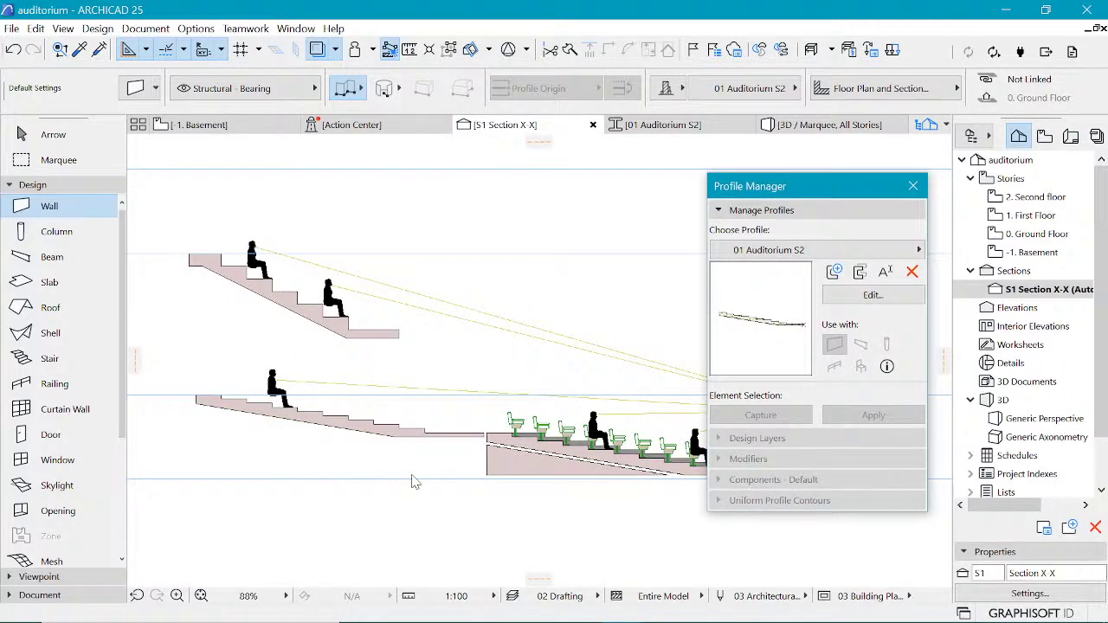
scroll(343, 461, down, 5)
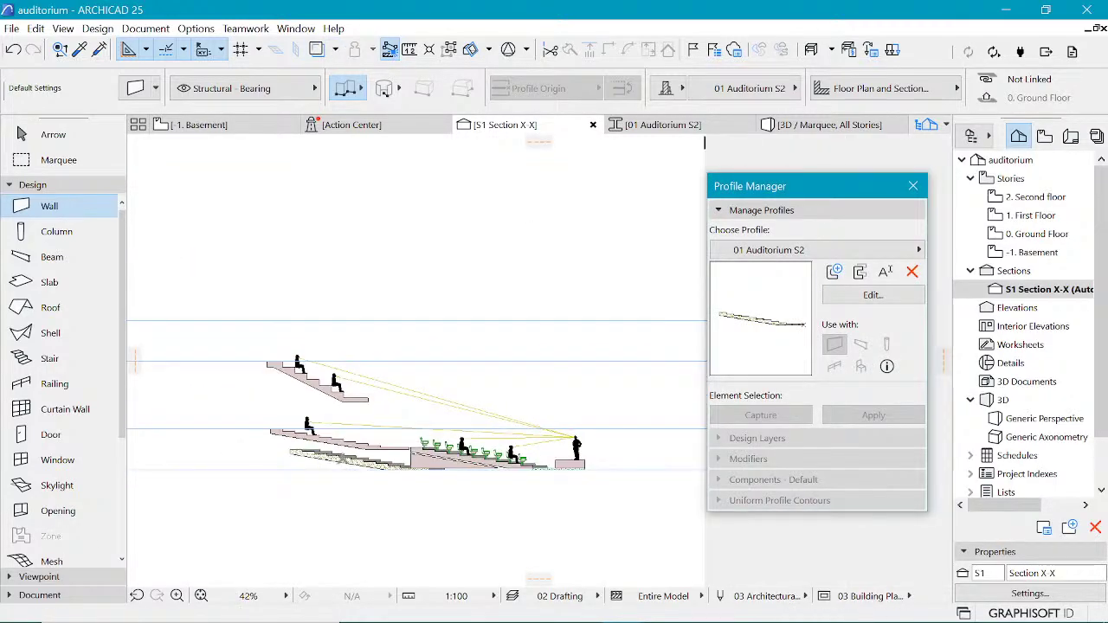
shift+click(391, 468)
scroll(372, 431, up, 5)
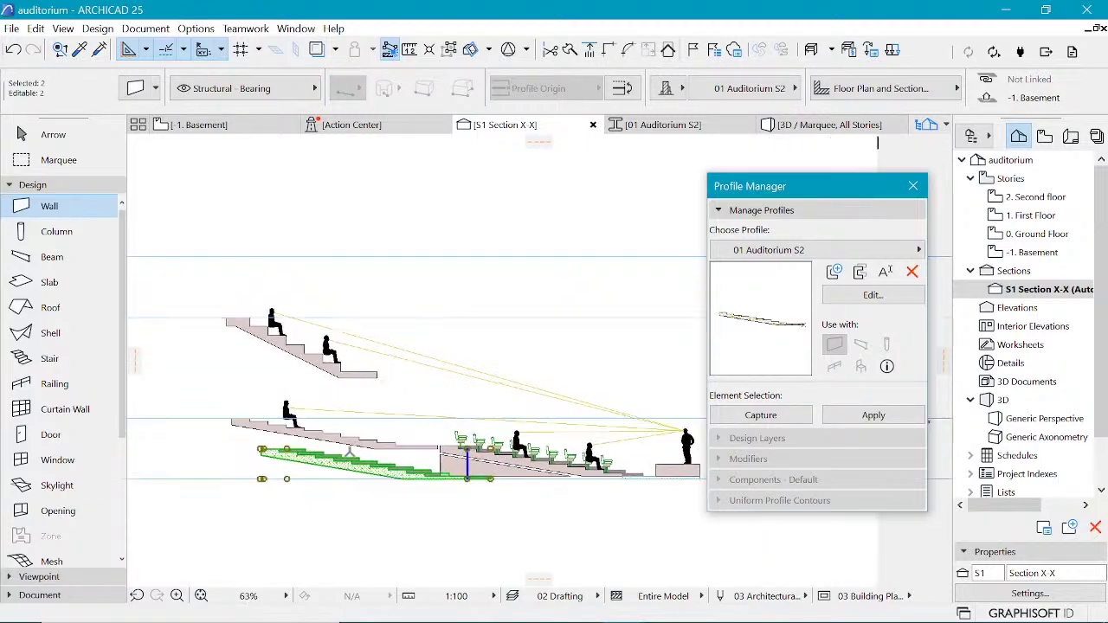
scroll(351, 418, down, 2)
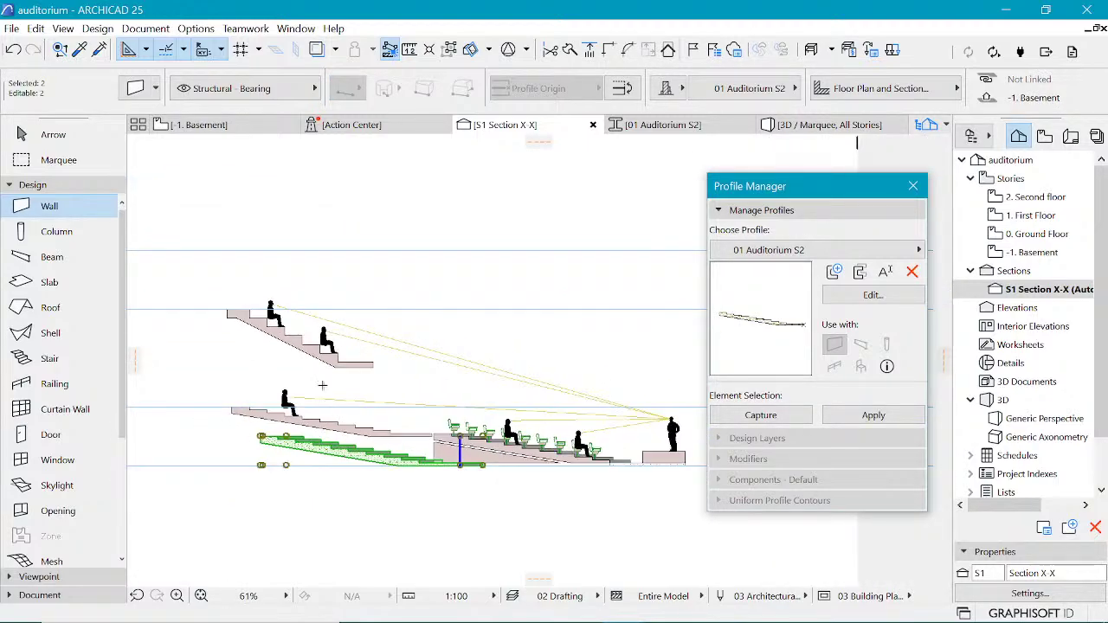
scroll(438, 452, up, 4)
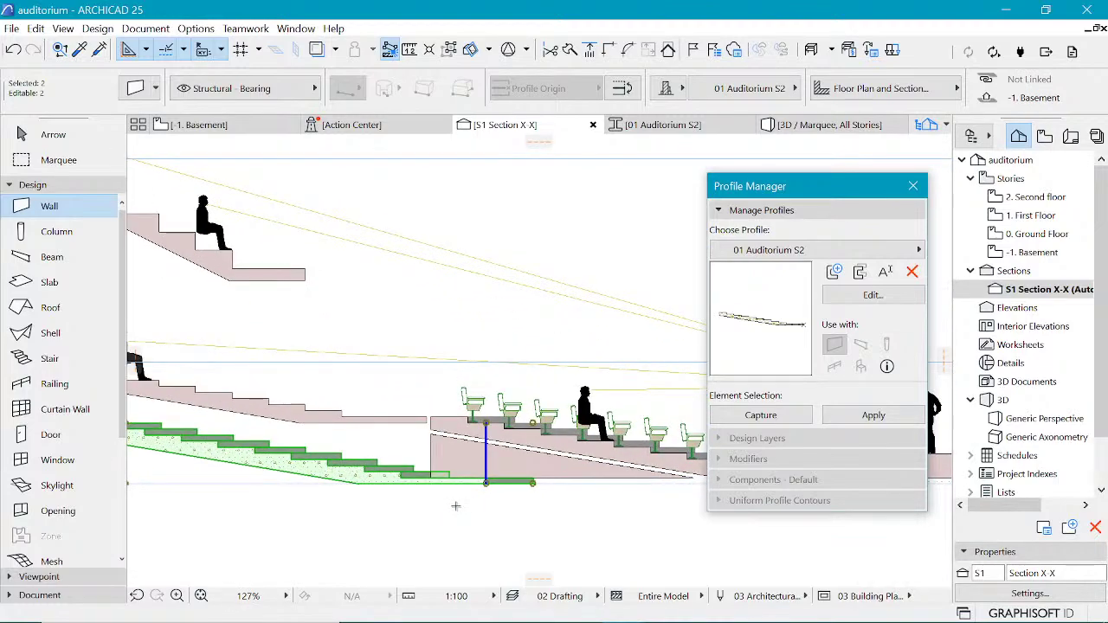
scroll(342, 349, down, 2)
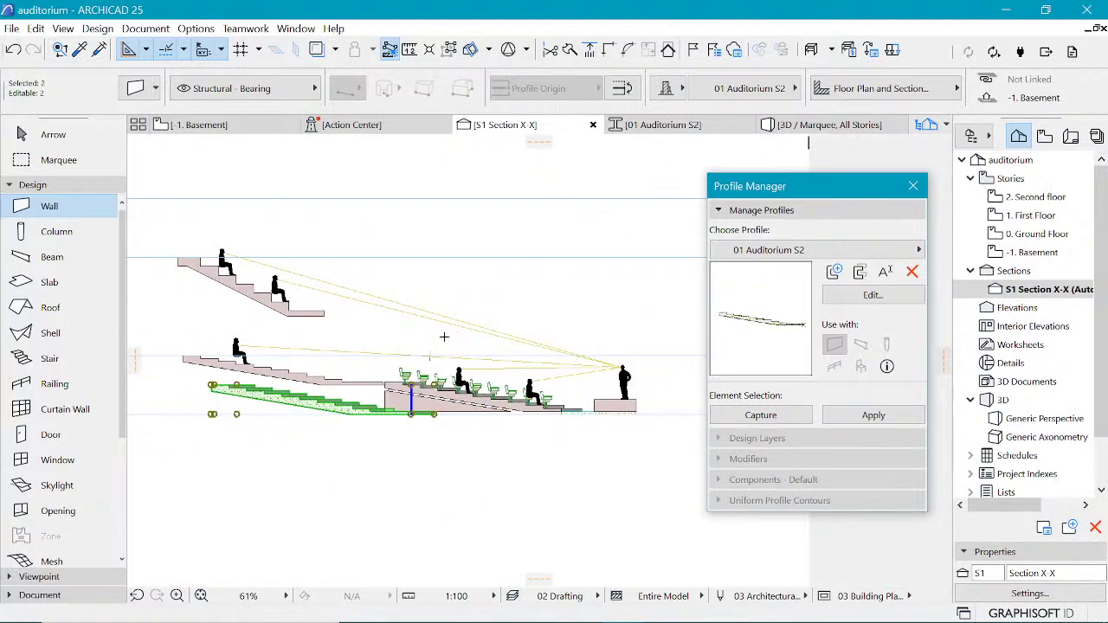
Step: Measure the vertical distance from the base of the selected tier walls to the underside of the drafted tier above
scroll(367, 415, up, 1)
scroll(366, 415, up, 2)
key(m)
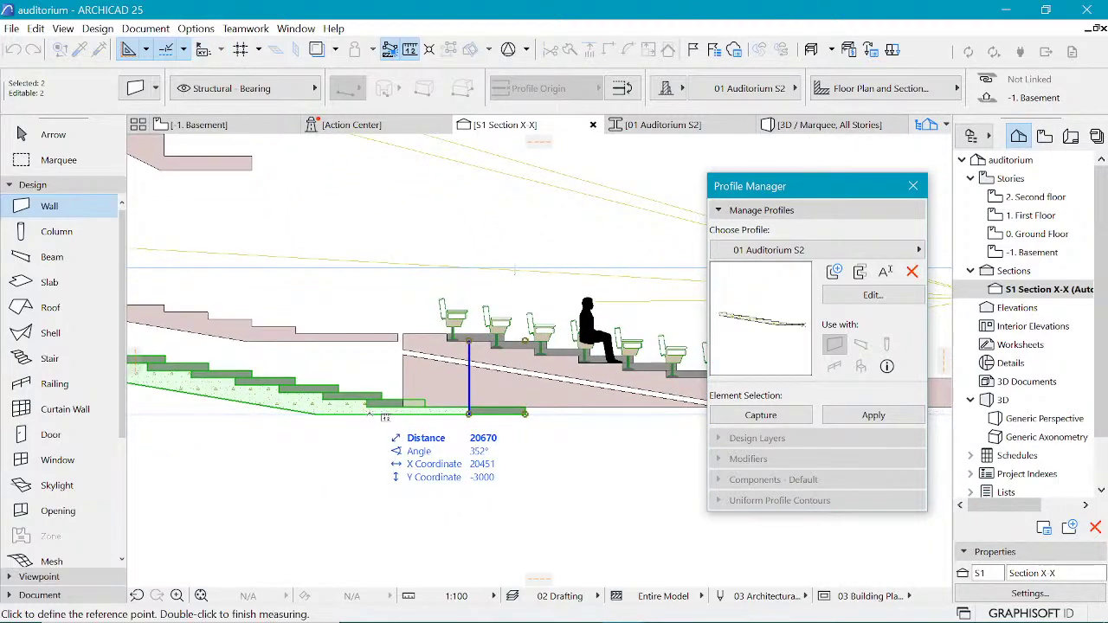
click(375, 414)
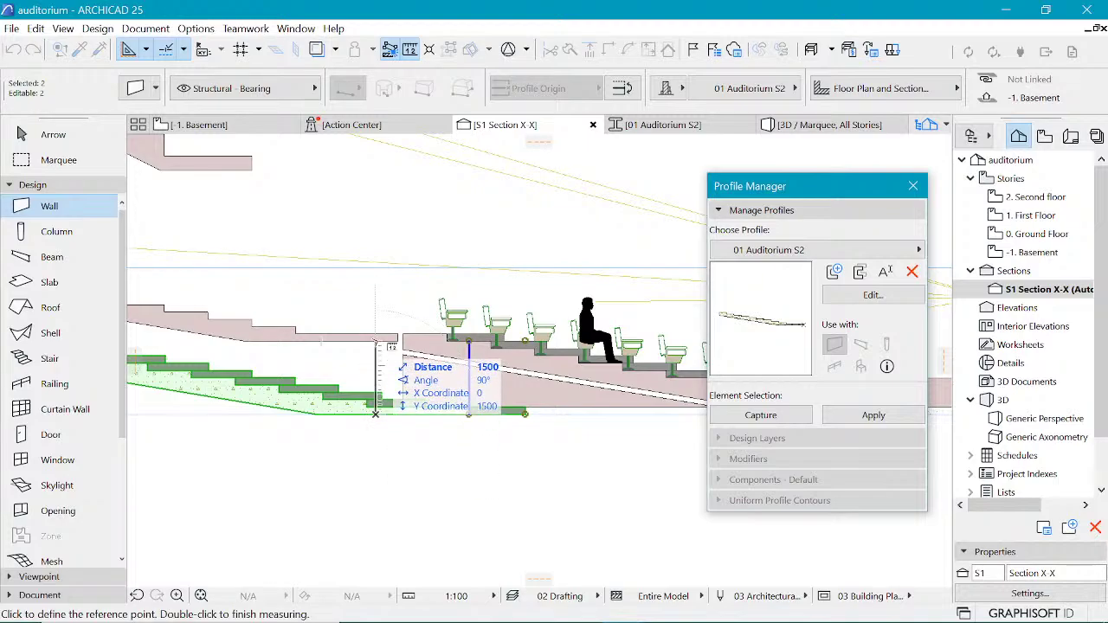
key(Escape)
Step: In the 3D view, select the three new tier walls and move them vertically upward by 1500
key(F3)
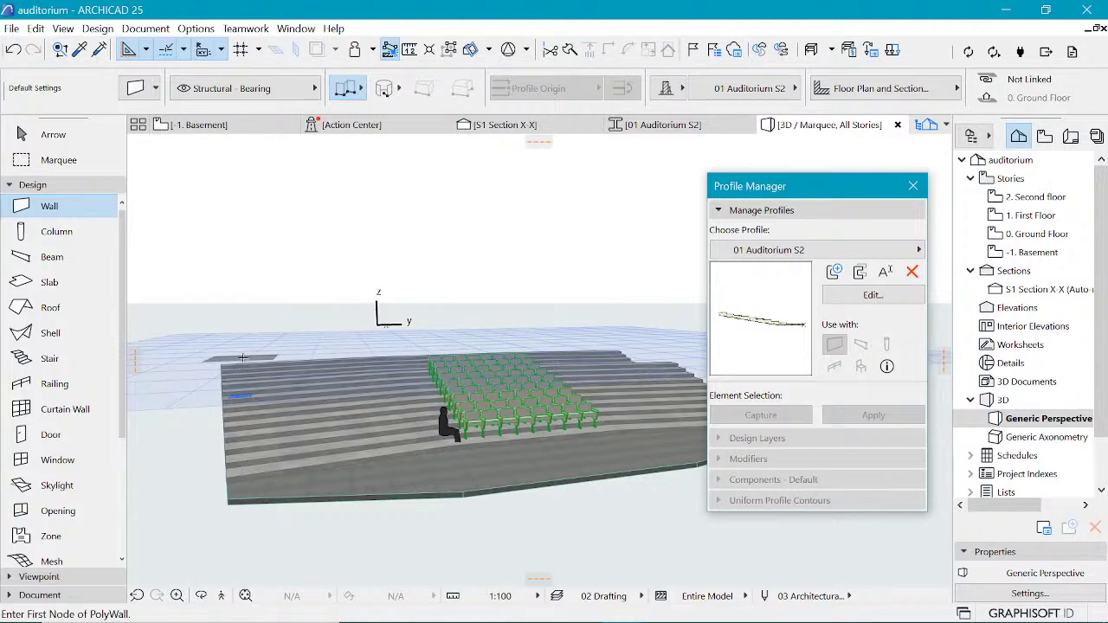
shift+middle_drag(242, 359, 454, 383)
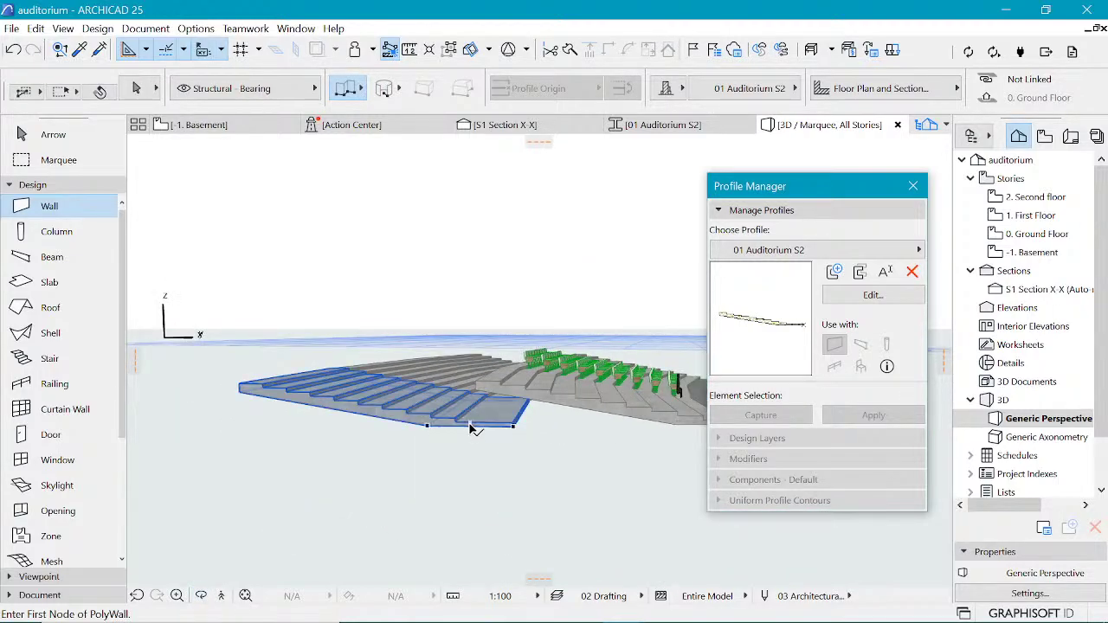
shift+click(474, 426)
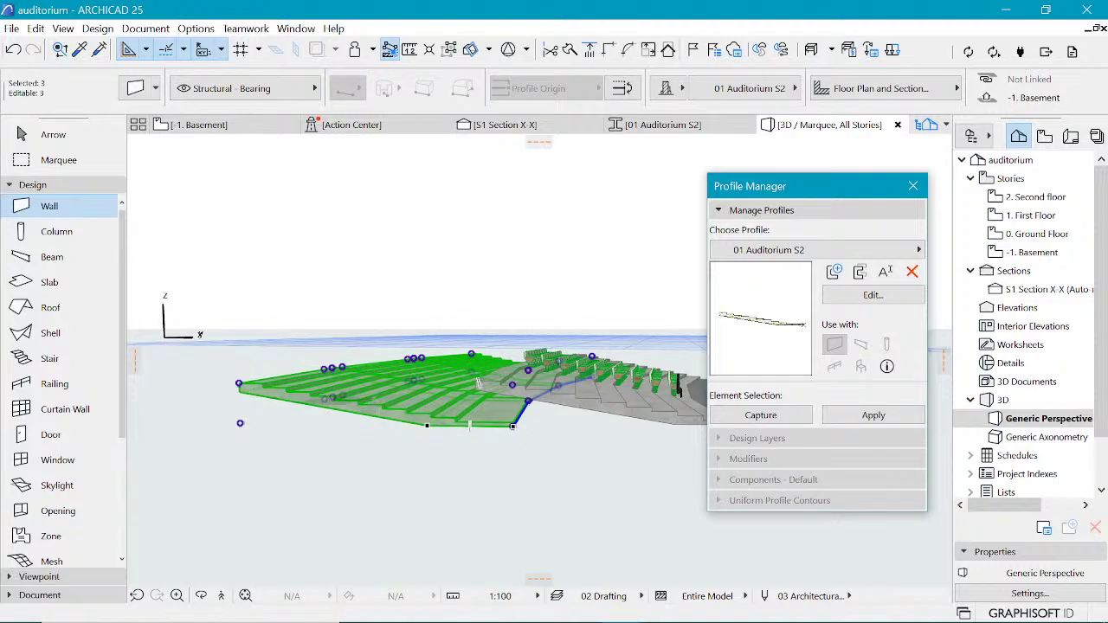
key(ctrl+d)
click(513, 426)
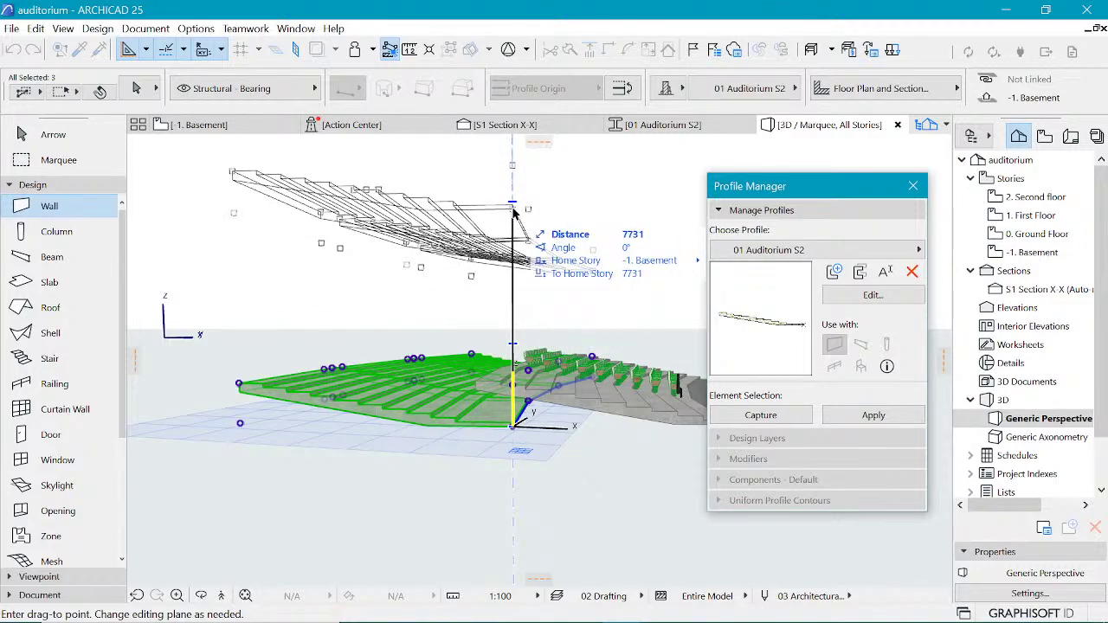
key(Tab)
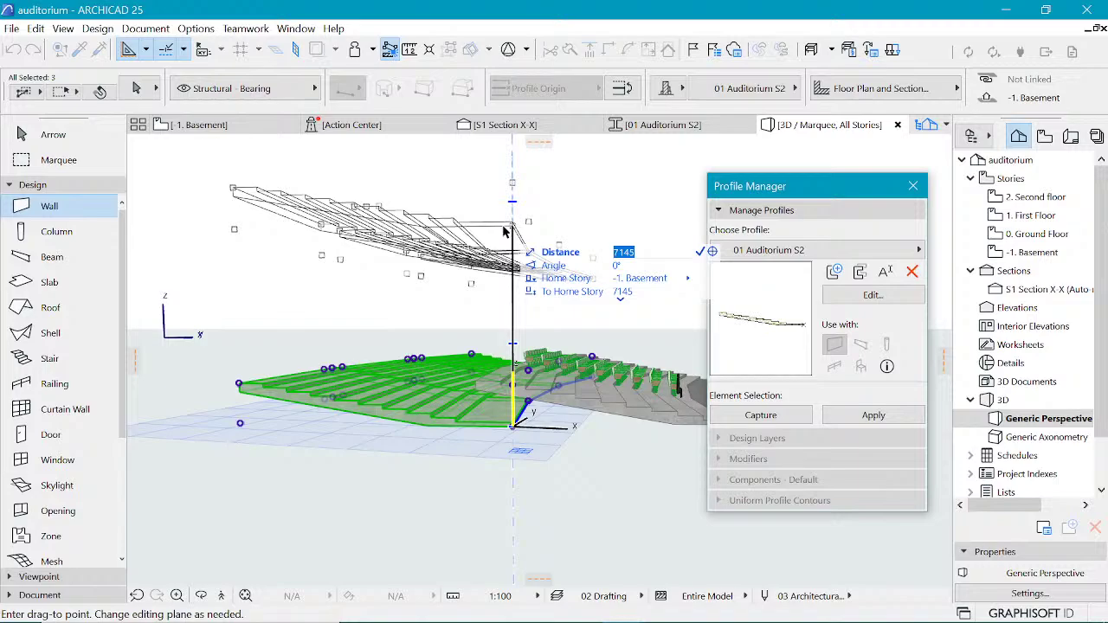
text(1)
key(Return)
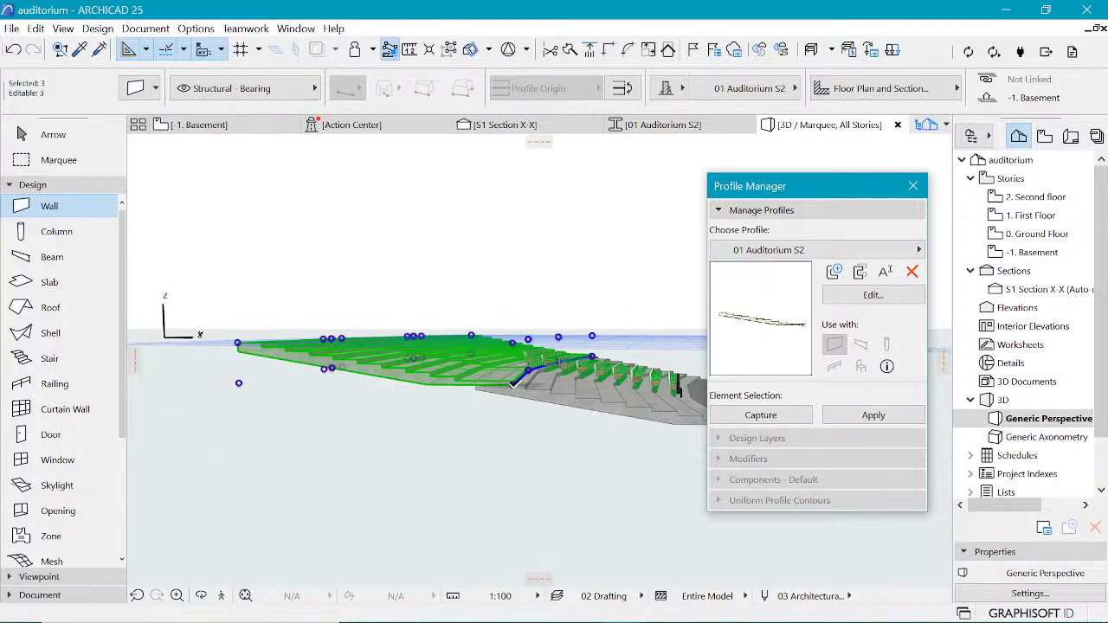
Step: In section S1 Section X-X, move the raised tier walls horizontally backward so their front end meets the lower tier's back edge
shift+middle_drag(515, 383, 500, 343)
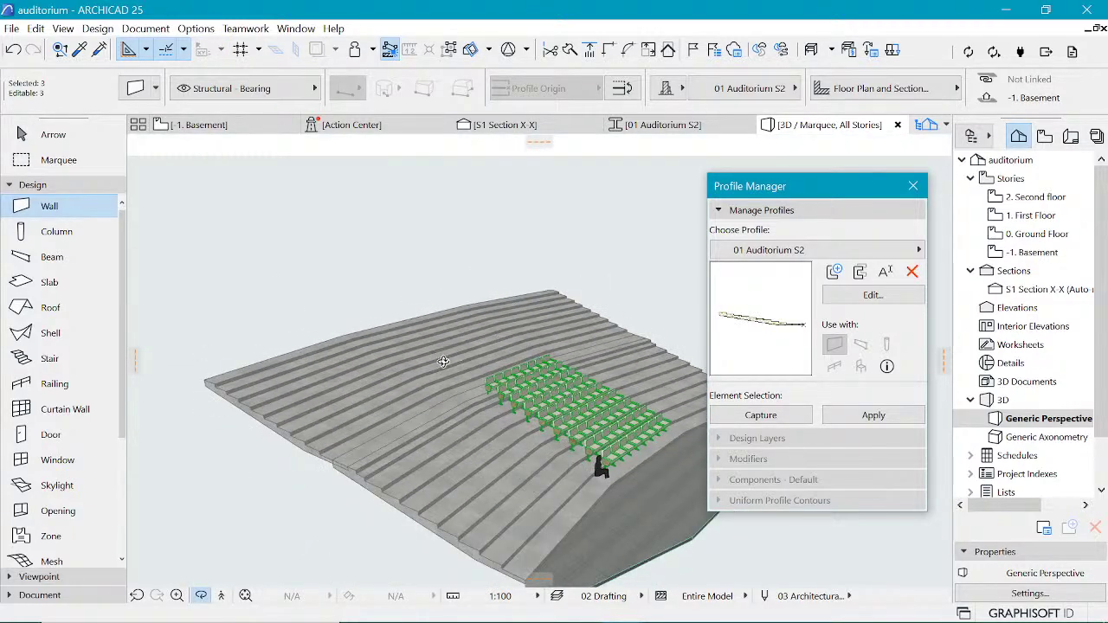
click(501, 130)
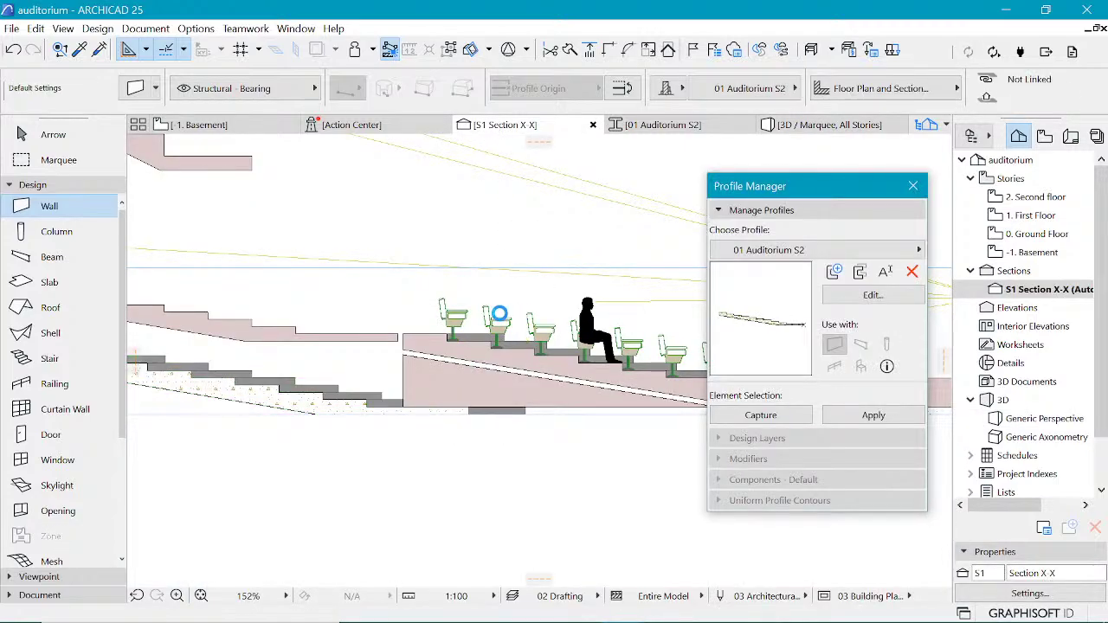
scroll(355, 329, up, 2)
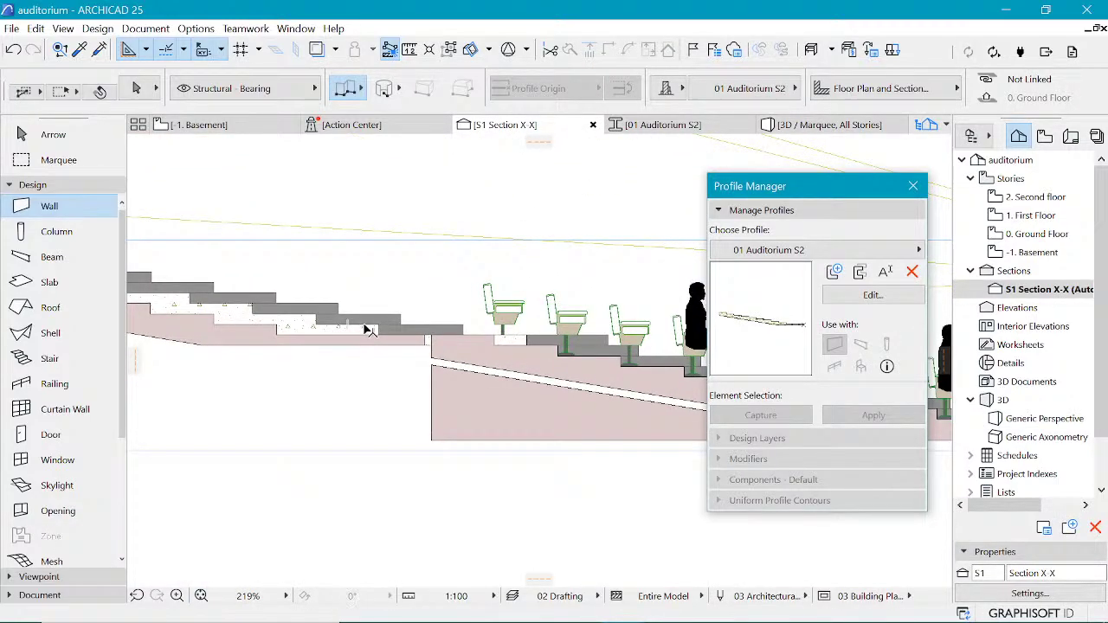
click(368, 330)
scroll(494, 344, up, 2)
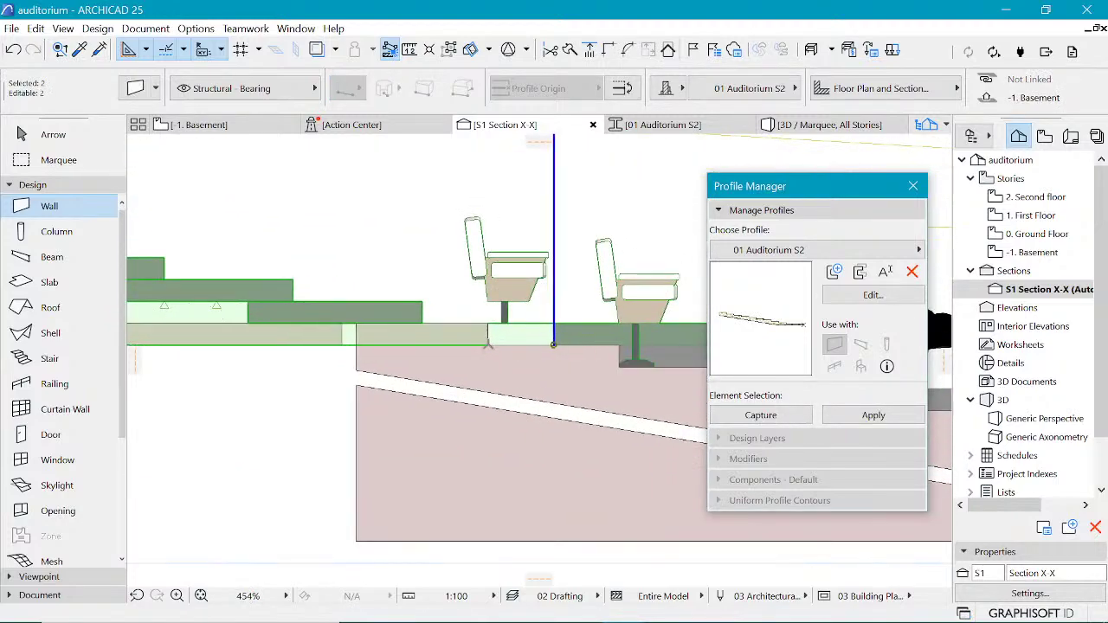
key(ctrl+d)
click(554, 345)
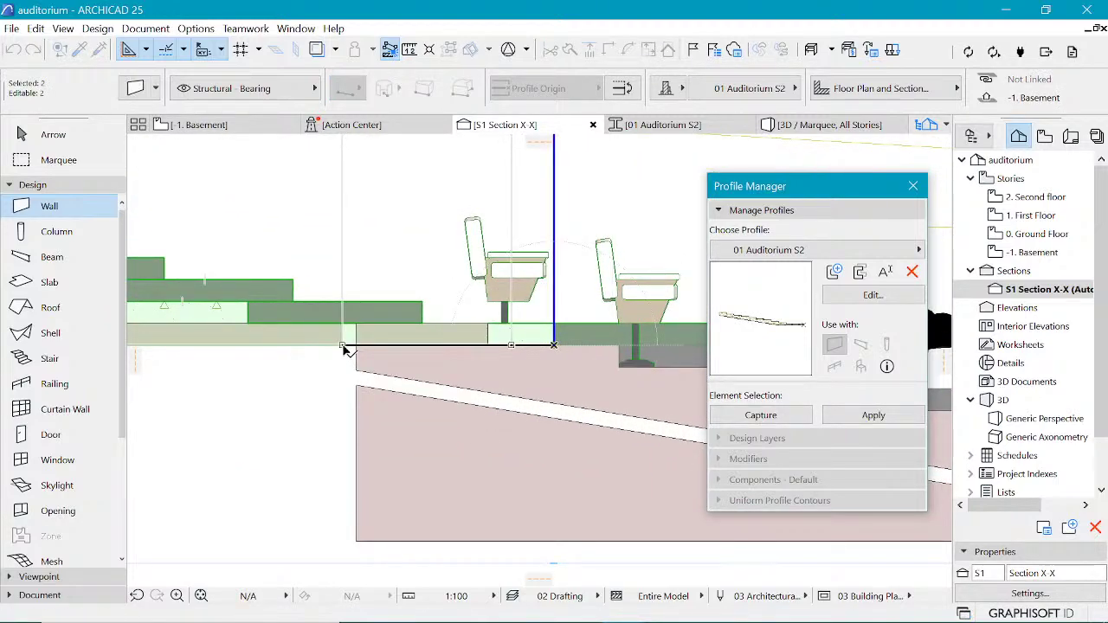
click(343, 345)
scroll(350, 342, down, 3)
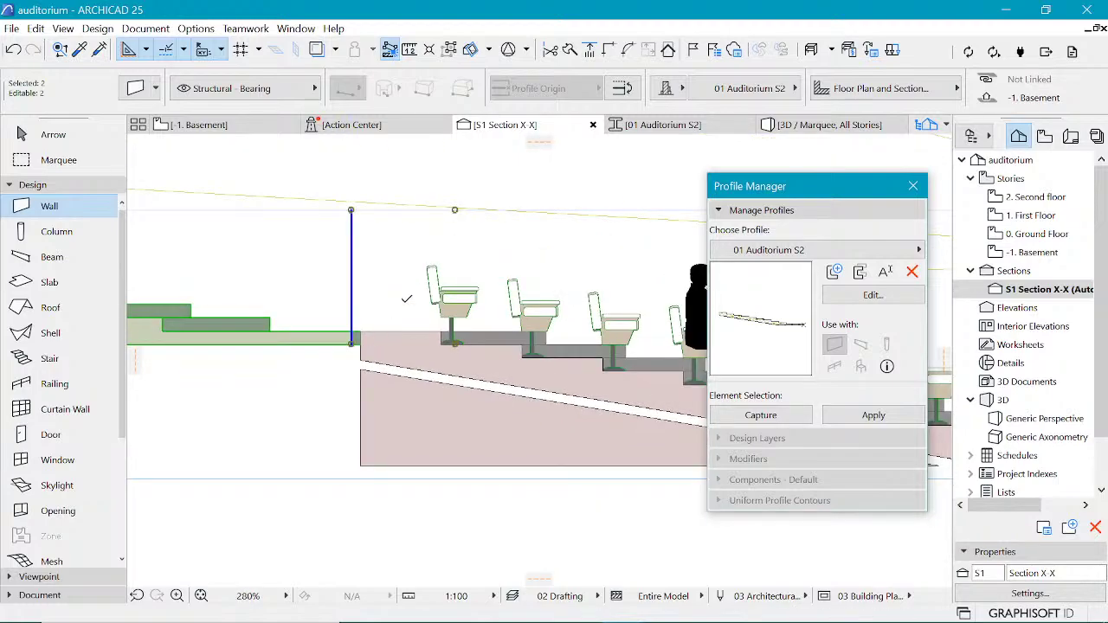
Step: Deselect the walls in the 3D view and examine how the rear tier joins the lower seating tier
click(829, 125)
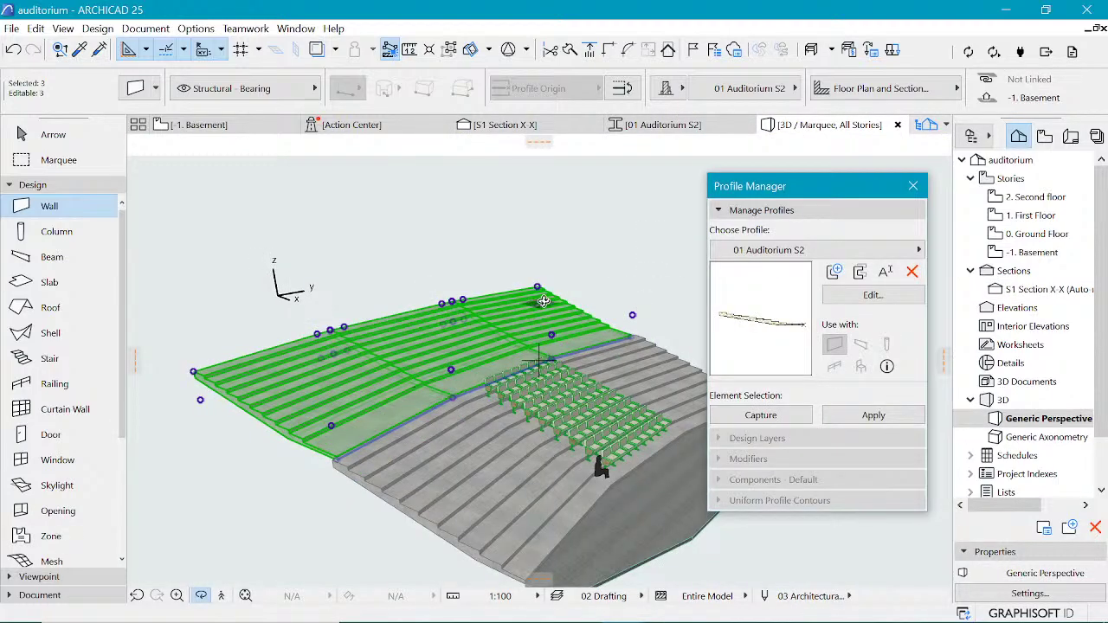
key(Escape)
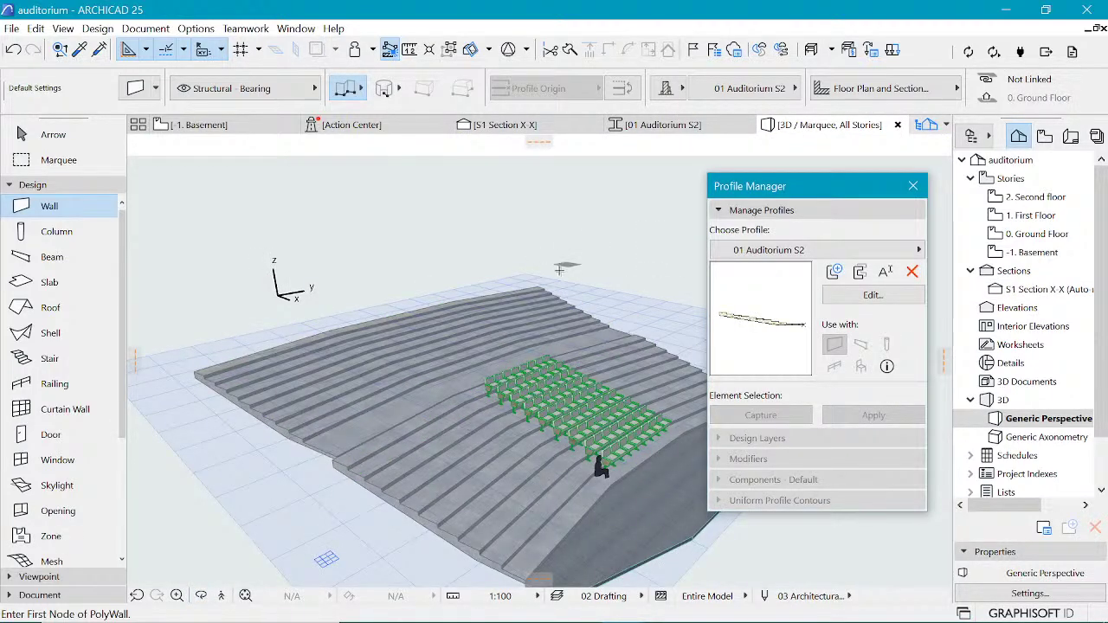
mouse_move(537, 305)
shift+middle_down()
mouse_move(468, 308)
mouse_move(546, 334)
mouse_move(428, 464)
shift+middle_up()
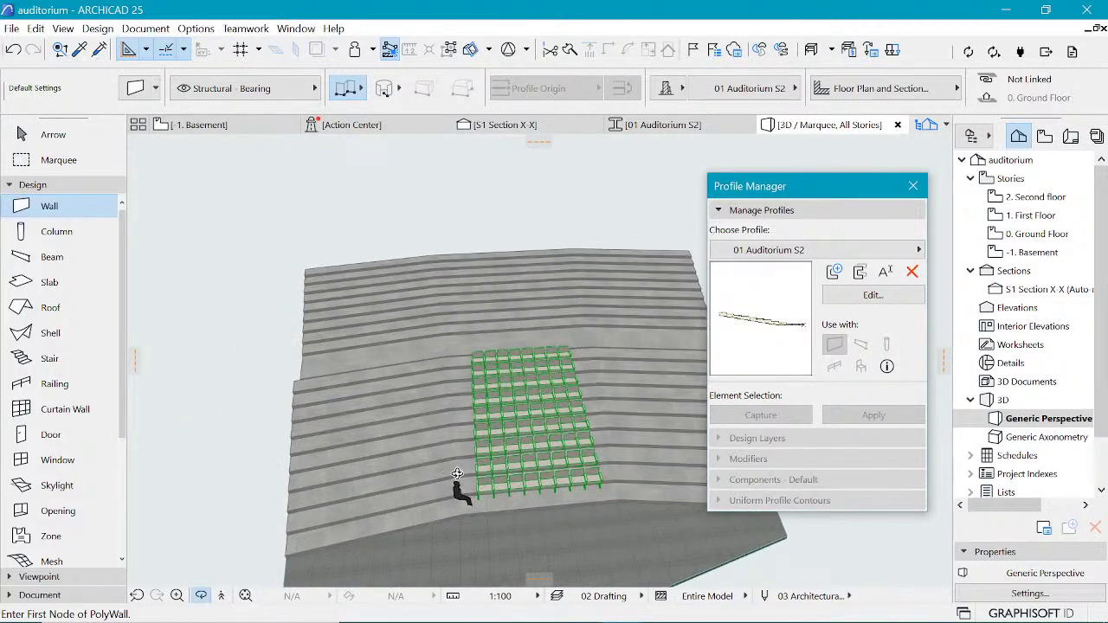
scroll(546, 412, up, 1)
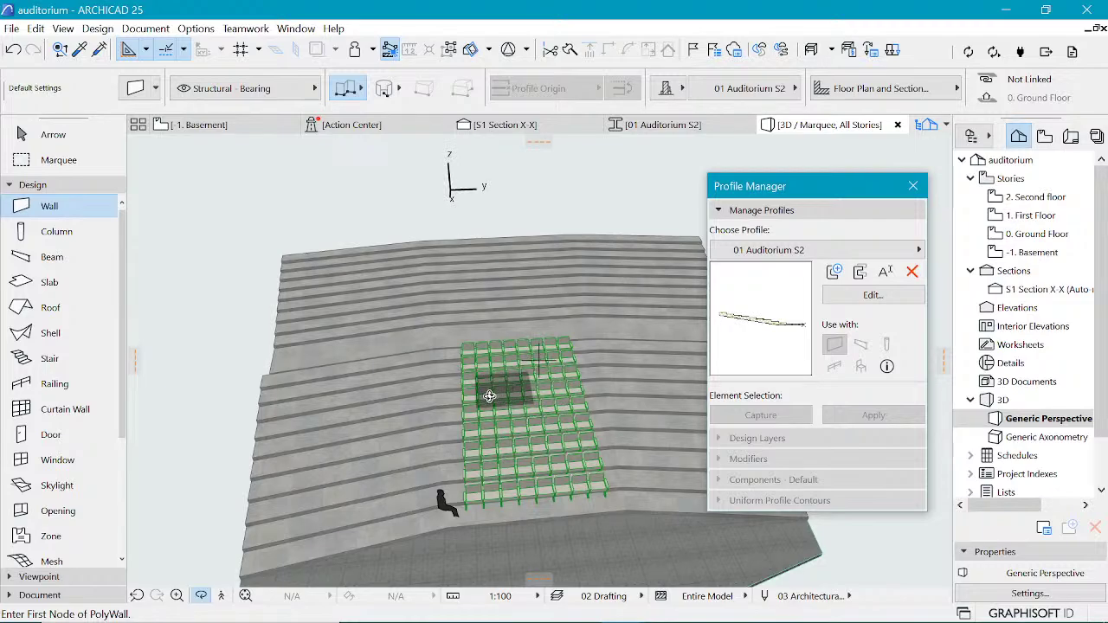
Step: On the -1. Basement floor plan, select the Audience Seating 25 block and open its object settings
click(239, 129)
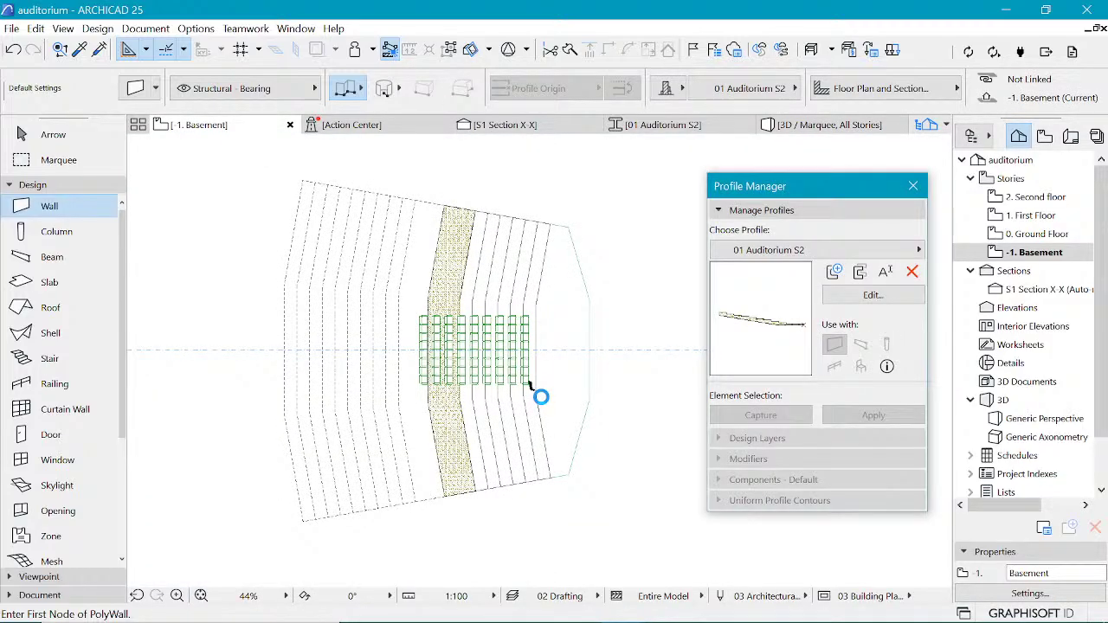
scroll(540, 397, up, 3)
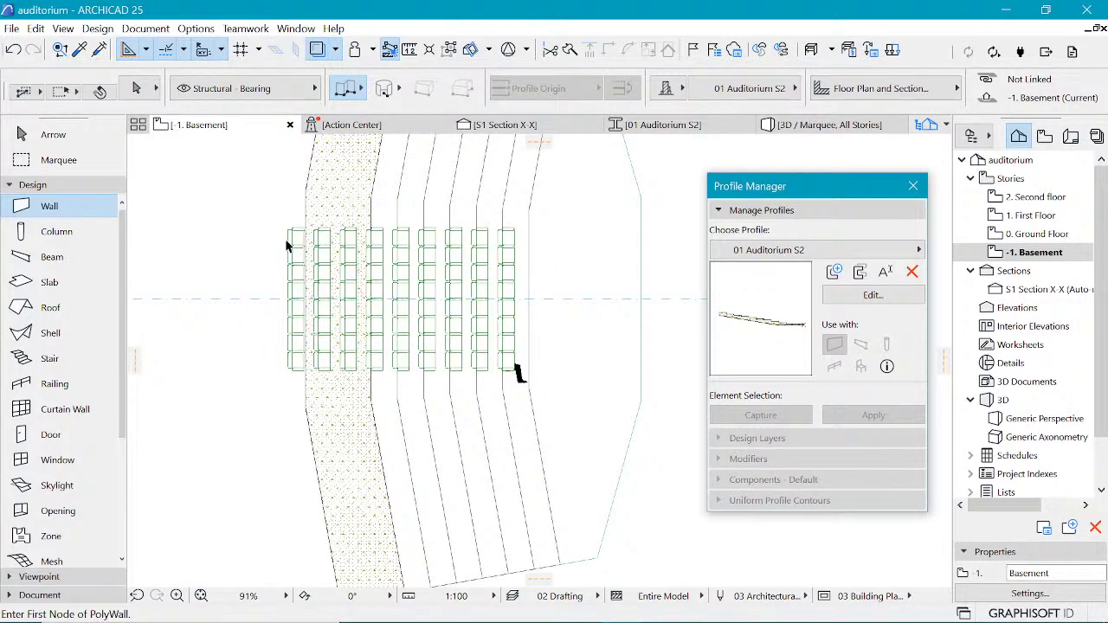
shift+click(518, 234)
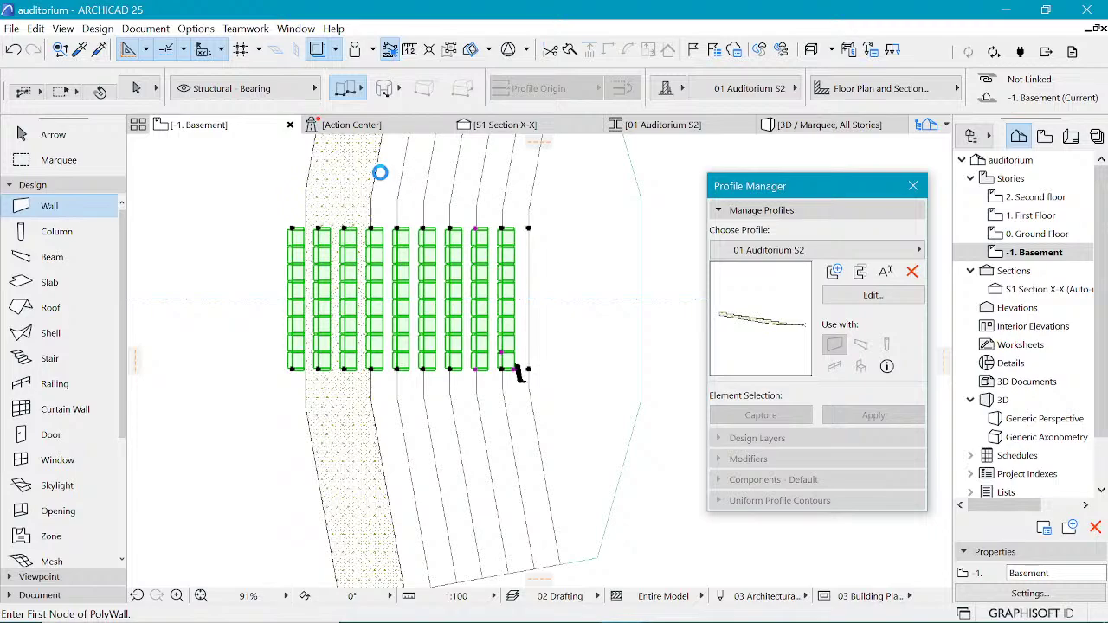
key(shift)
key(ctrl+t)
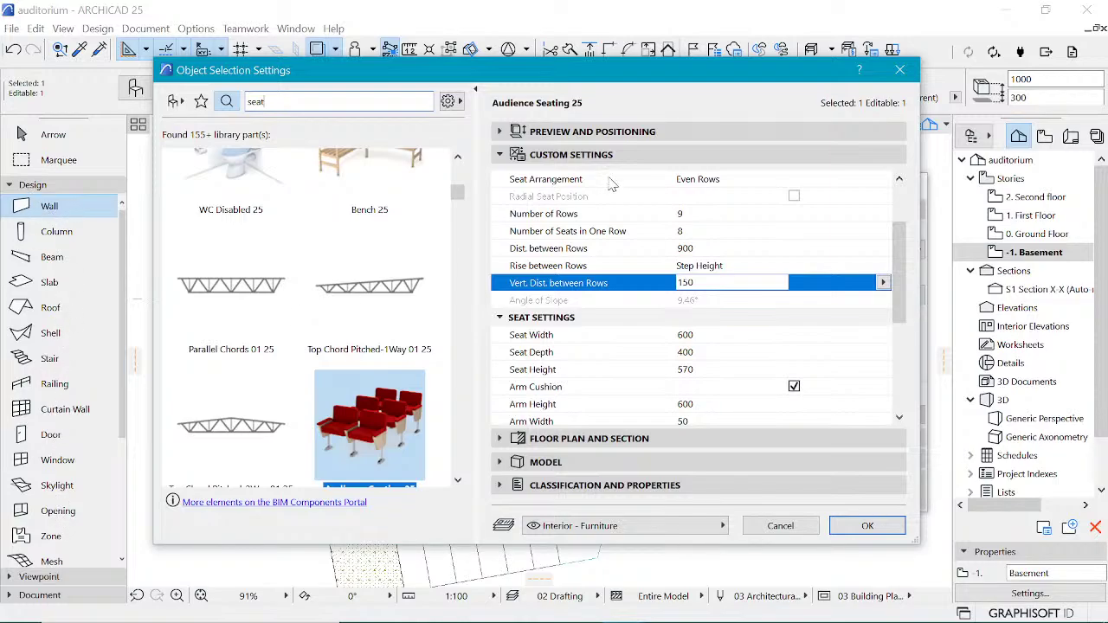
Step: Review the Audience Seating layout type, calculation method and seat arrangement options without changing them
scroll(433, 394, down, 1)
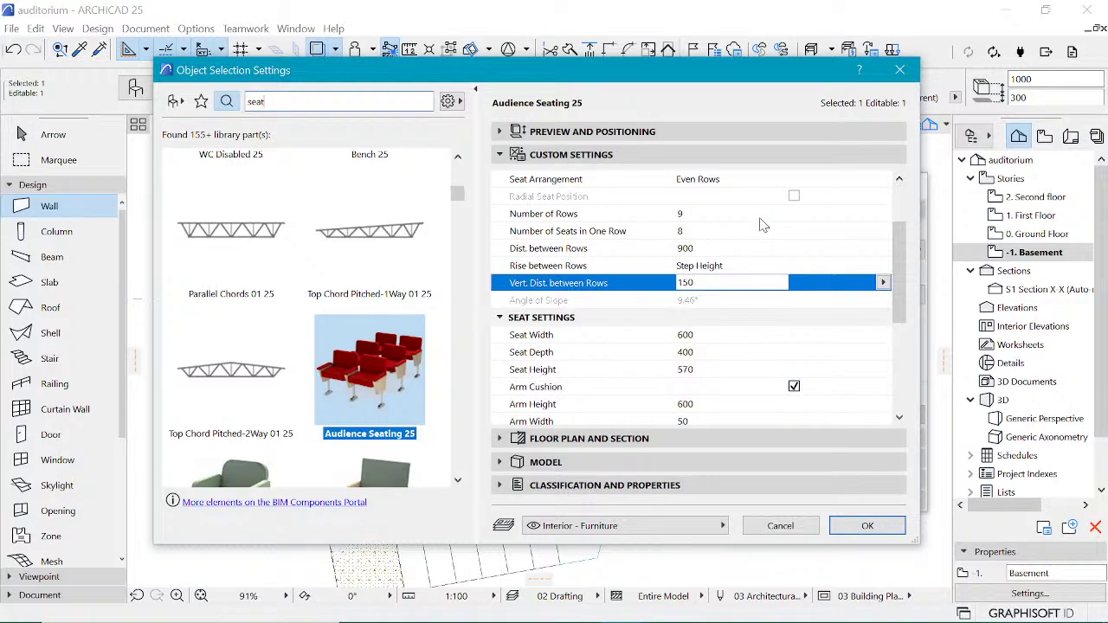
scroll(760, 225, up, 3)
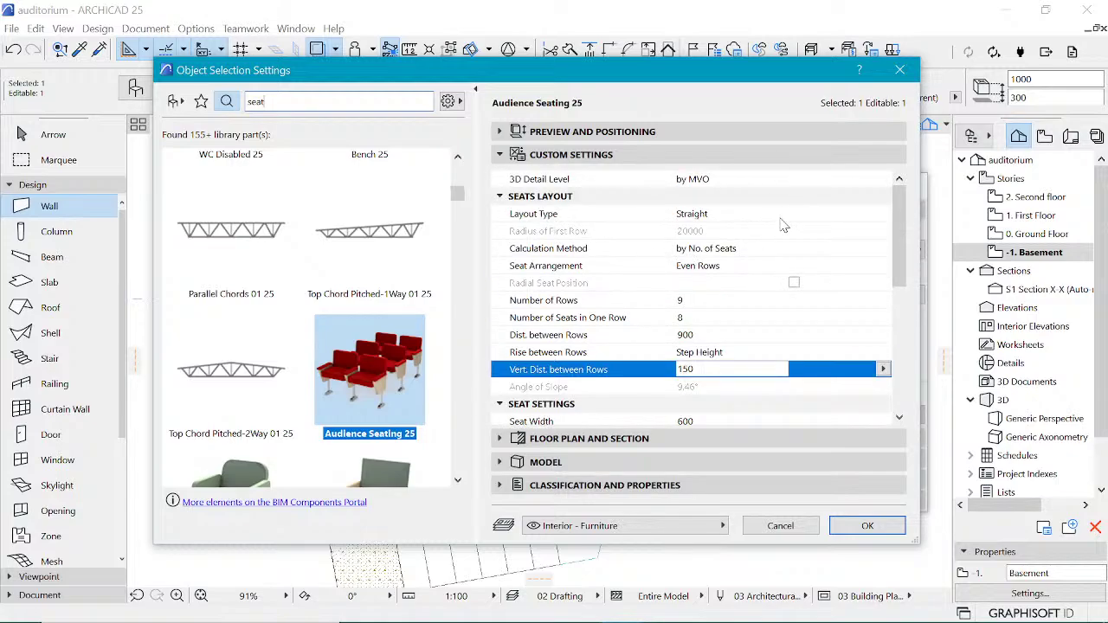
click(794, 204)
click(805, 218)
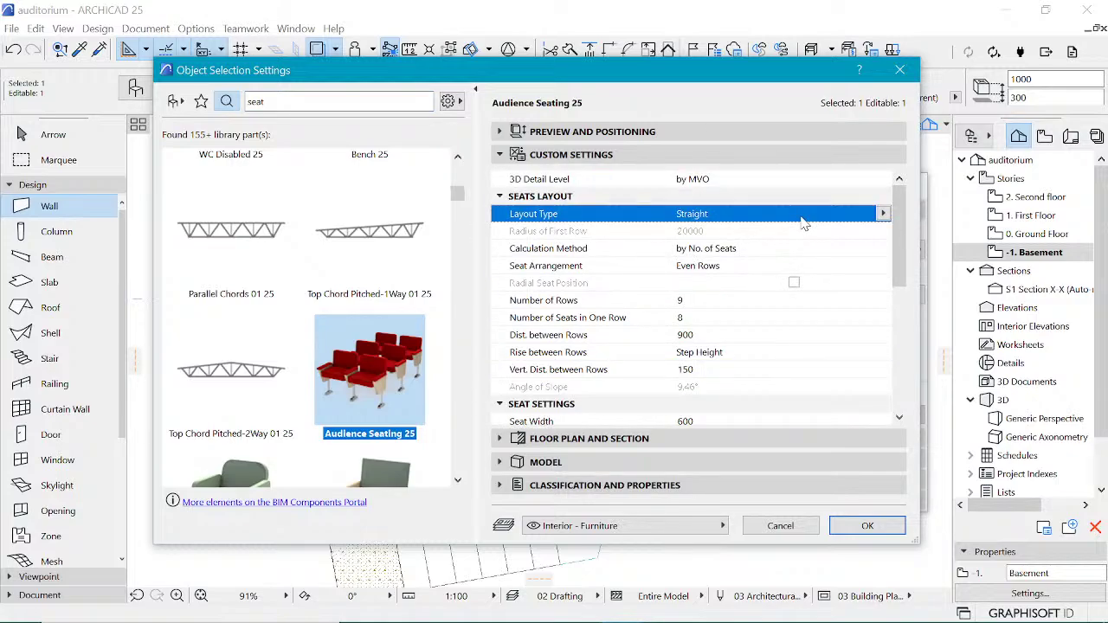
click(883, 214)
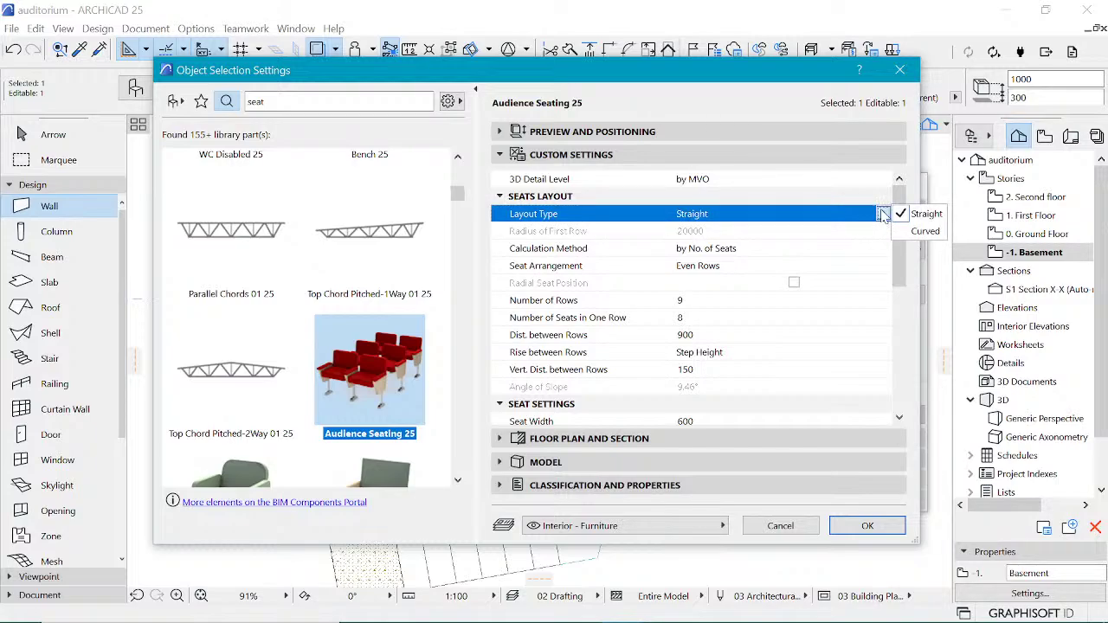
click(780, 242)
click(717, 251)
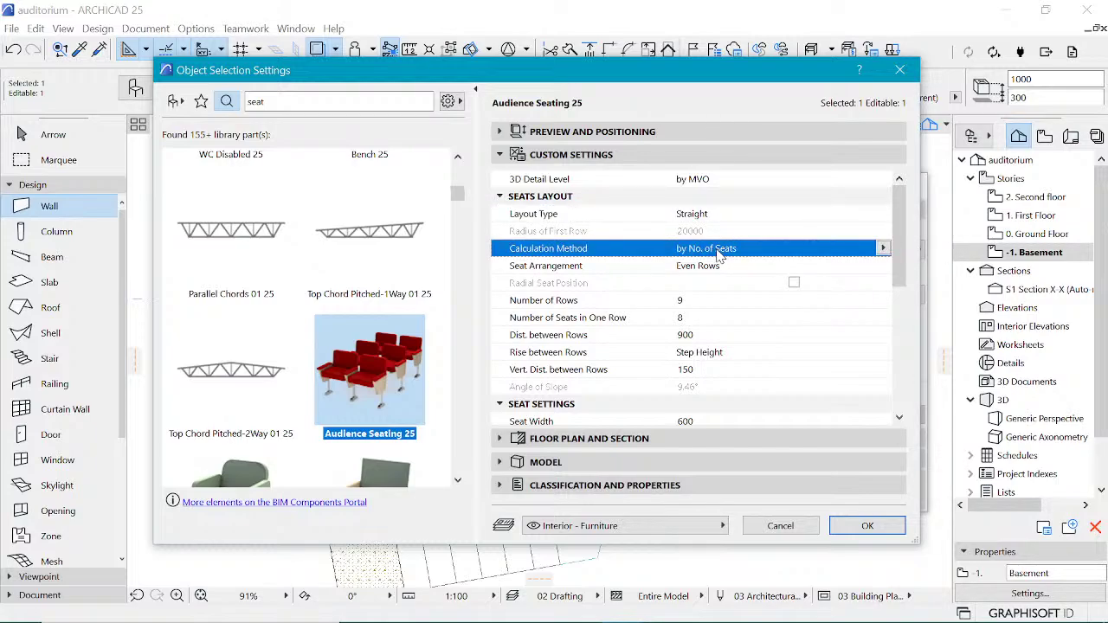
click(696, 265)
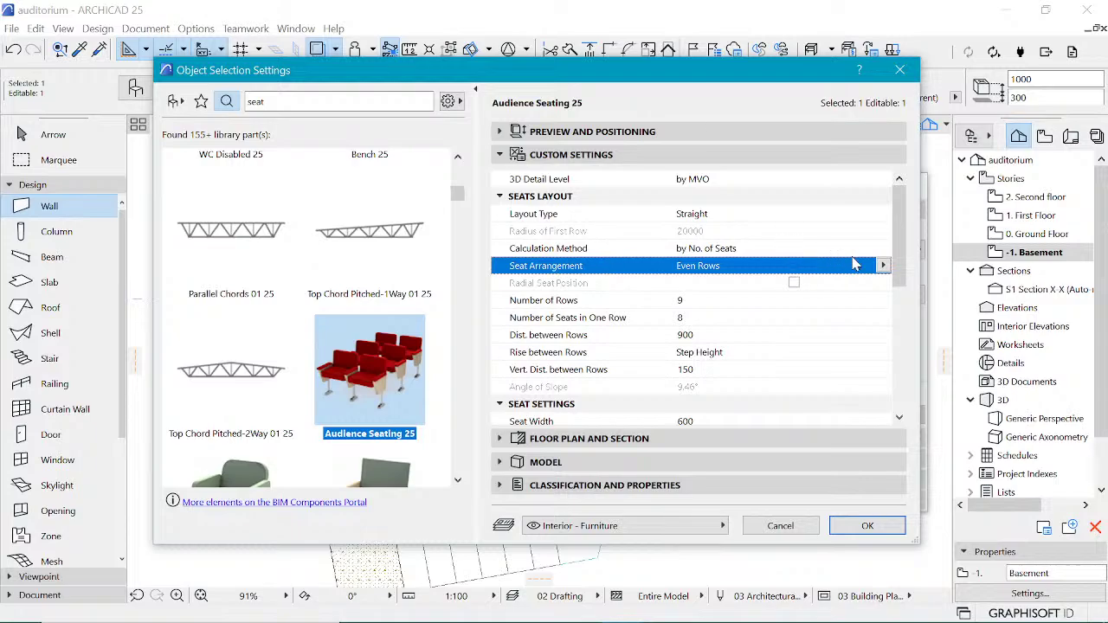
click(882, 267)
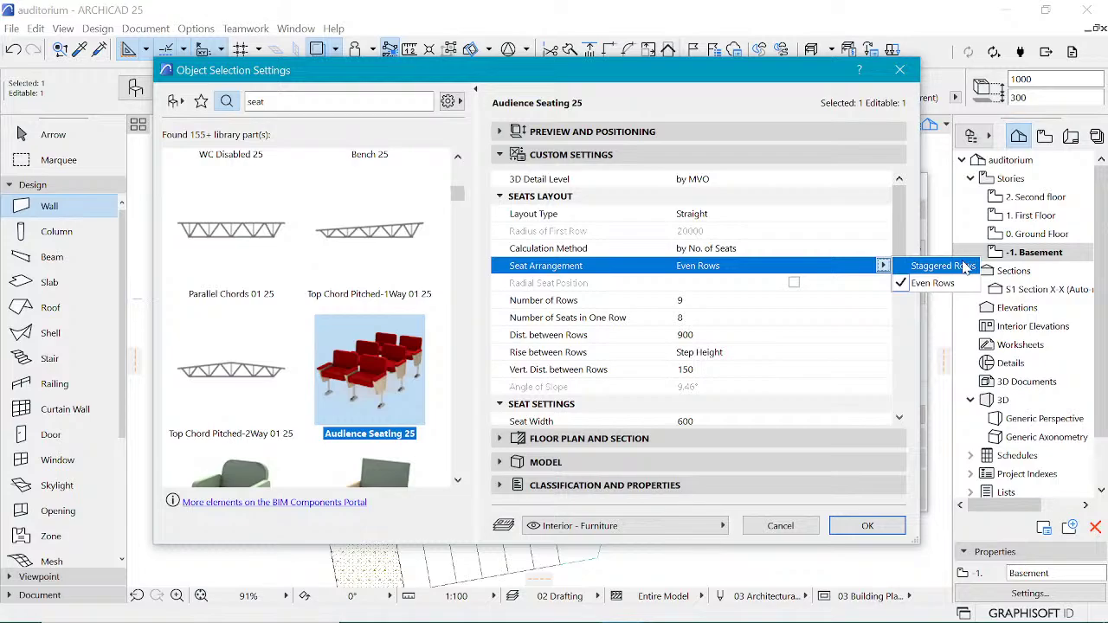
click(846, 337)
Step: Check the number of rows, seats per row and distance between rows against the plan, and close the seating settings
click(682, 302)
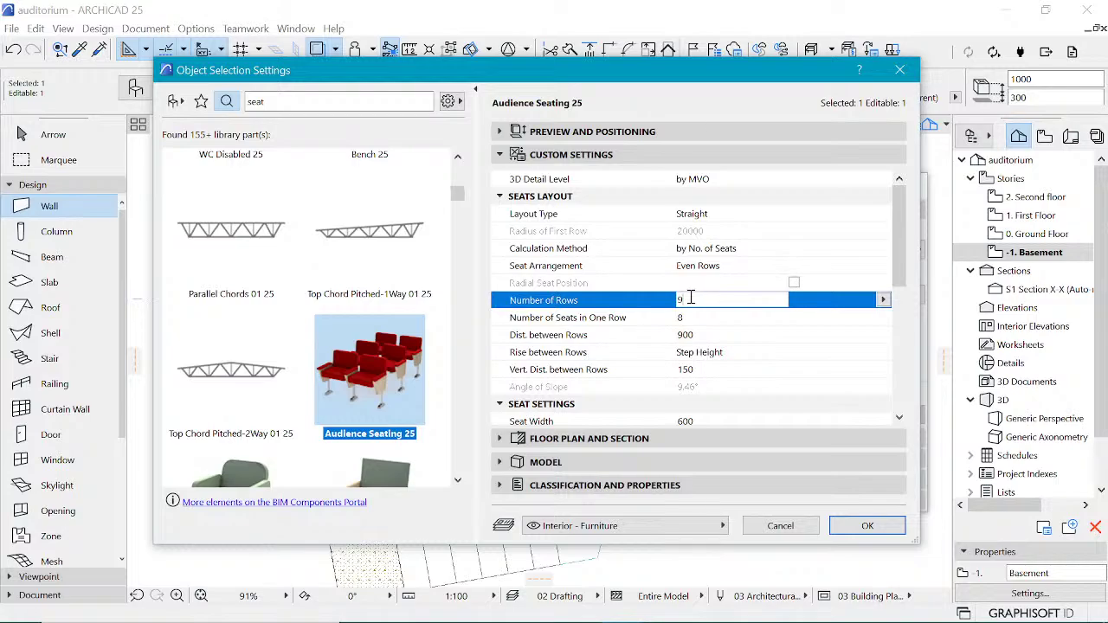
drag(690, 298, 669, 303)
click(635, 319)
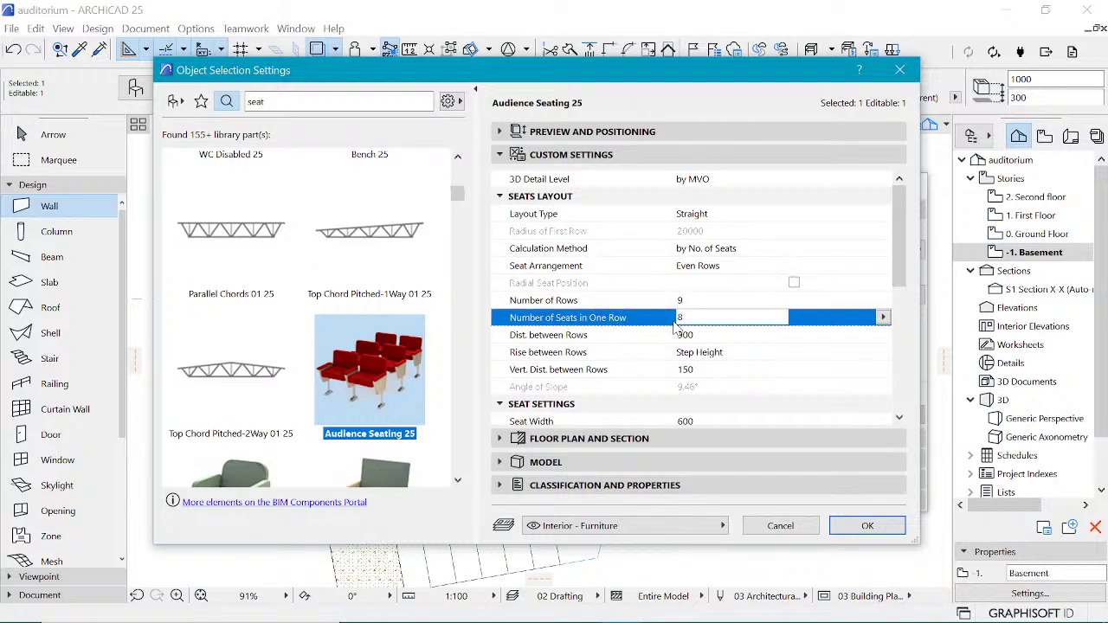
drag(683, 318, 629, 318)
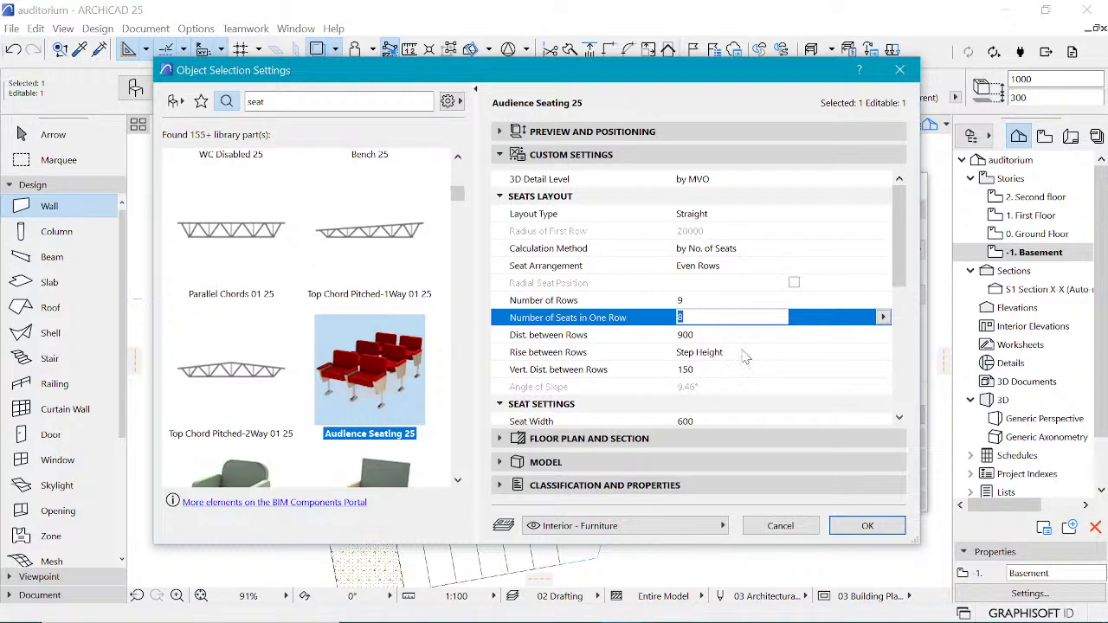
scroll(727, 359, down, 2)
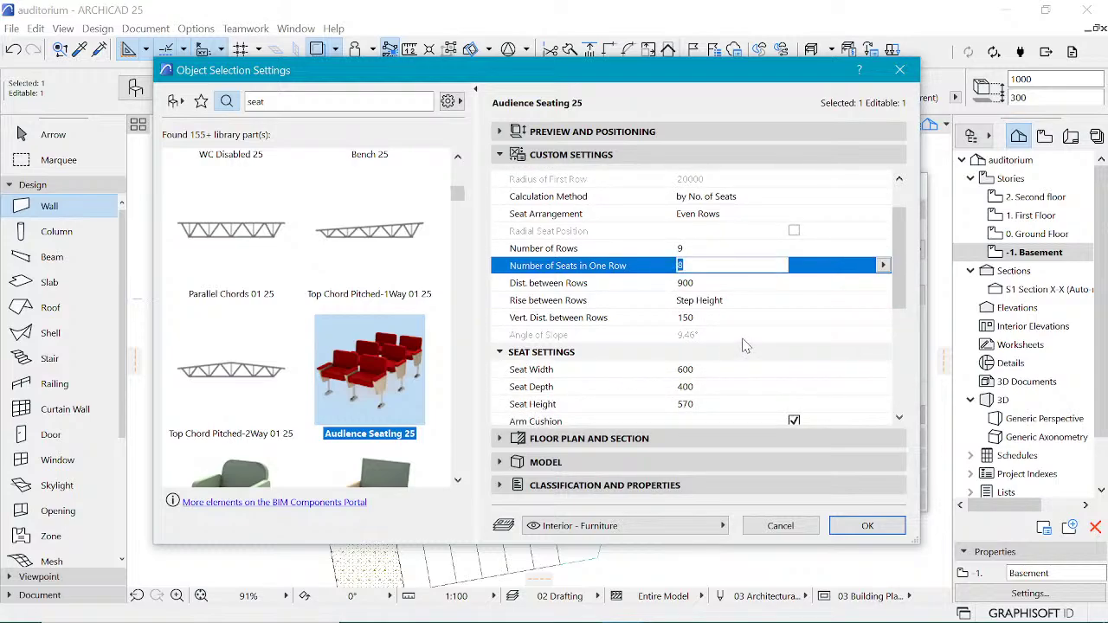
click(712, 285)
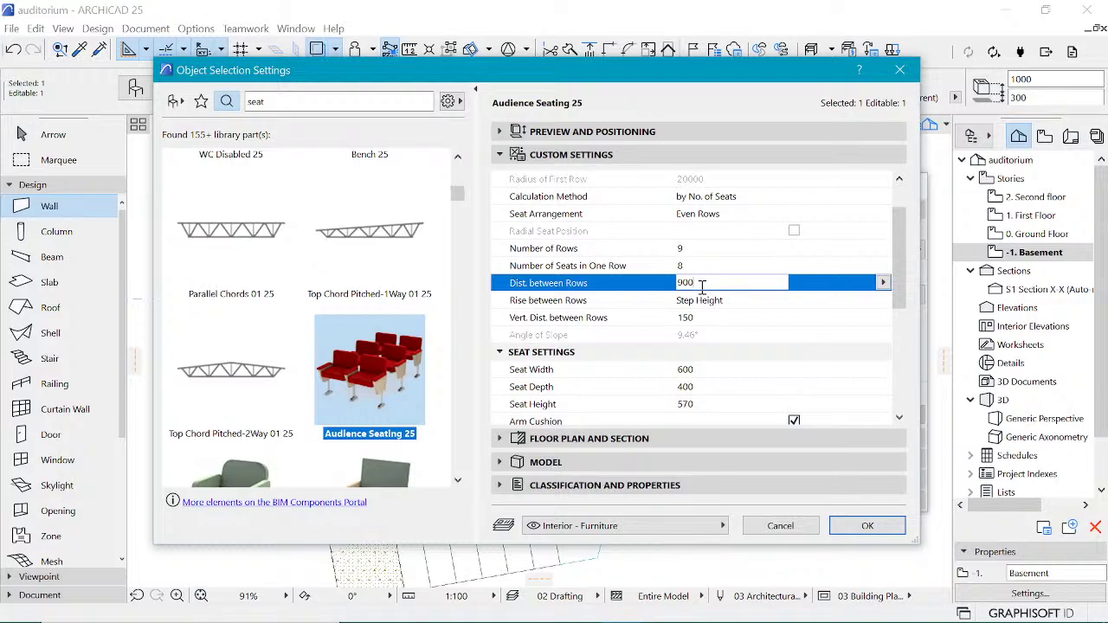
double_click(682, 284)
drag(731, 73, 646, 435)
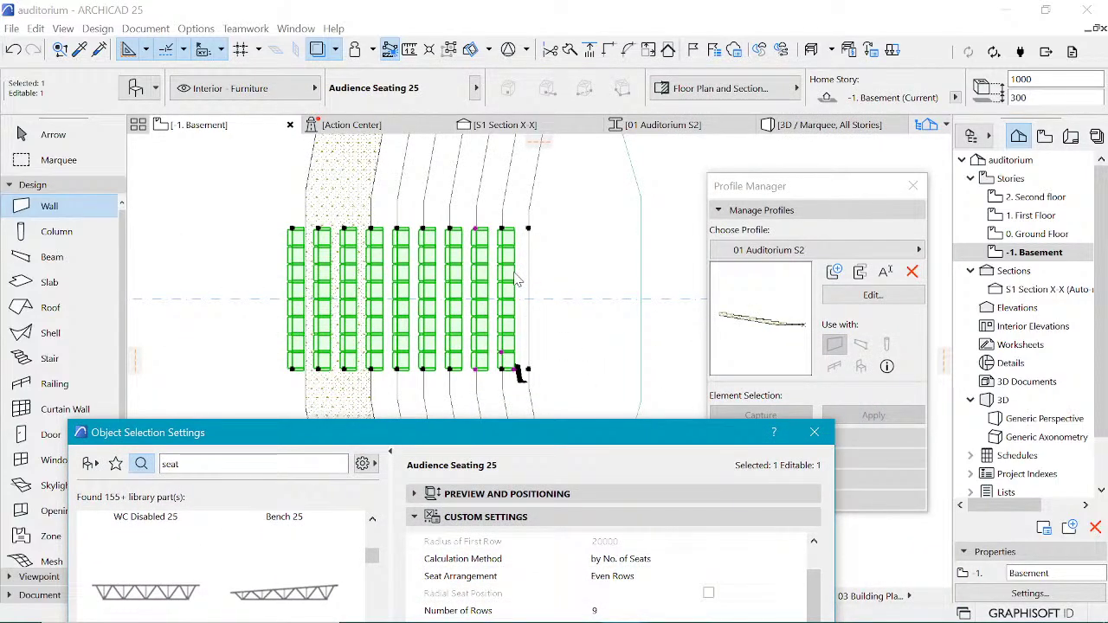
drag(578, 436, 672, 110)
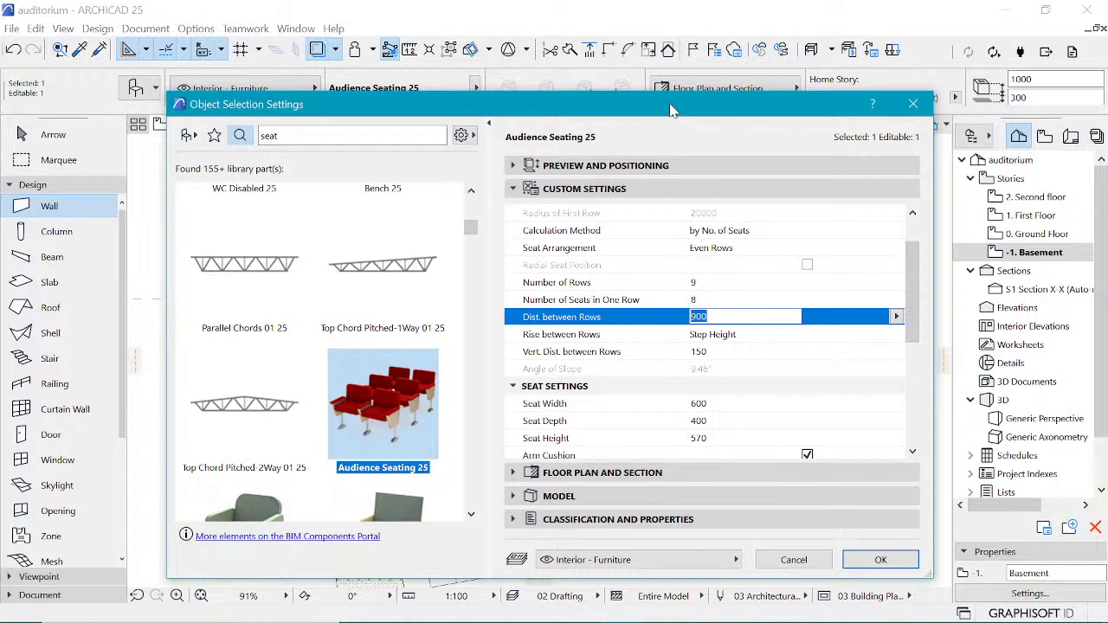
click(876, 561)
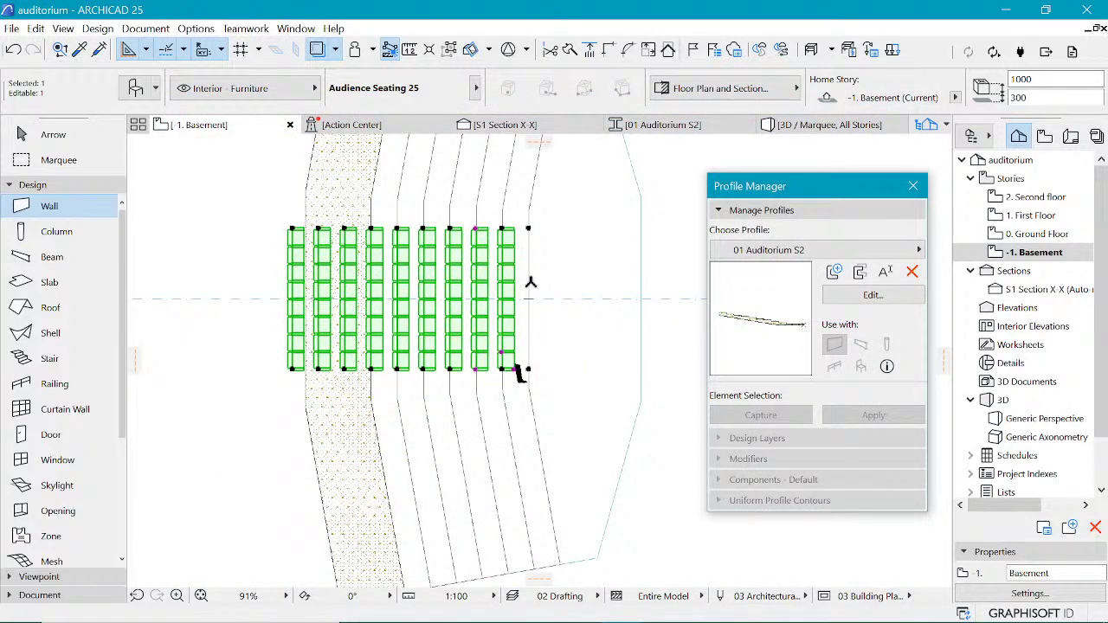
Step: Copy the seating block 4850 at 90° beside the original and shift the copy so its front corner meets the front tier edge's bend
scroll(519, 374, down, 4)
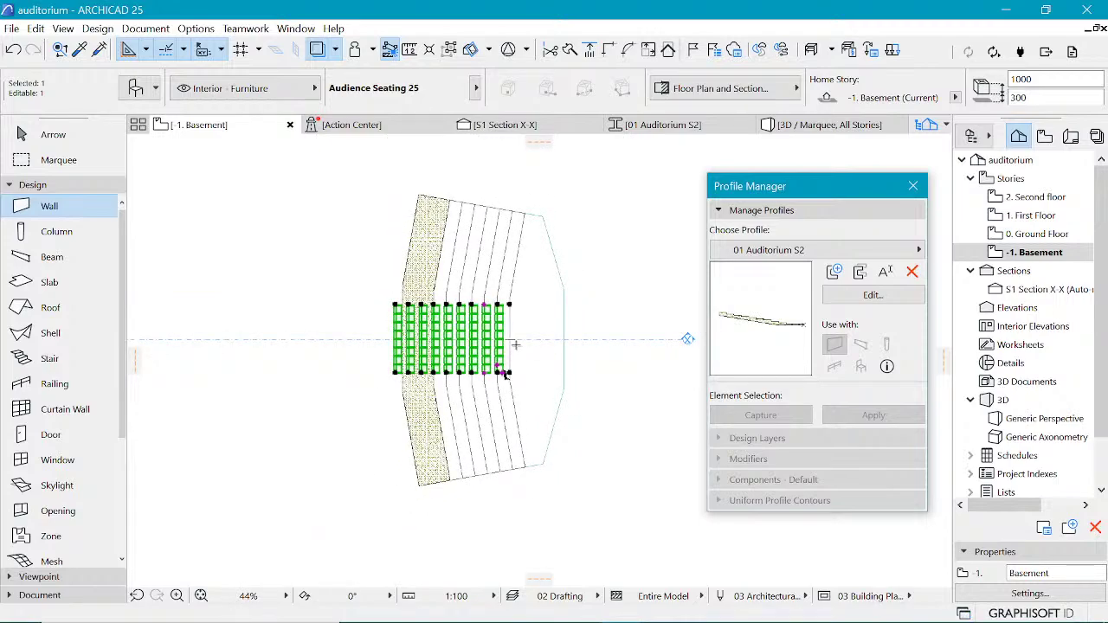
scroll(505, 374, up, 1)
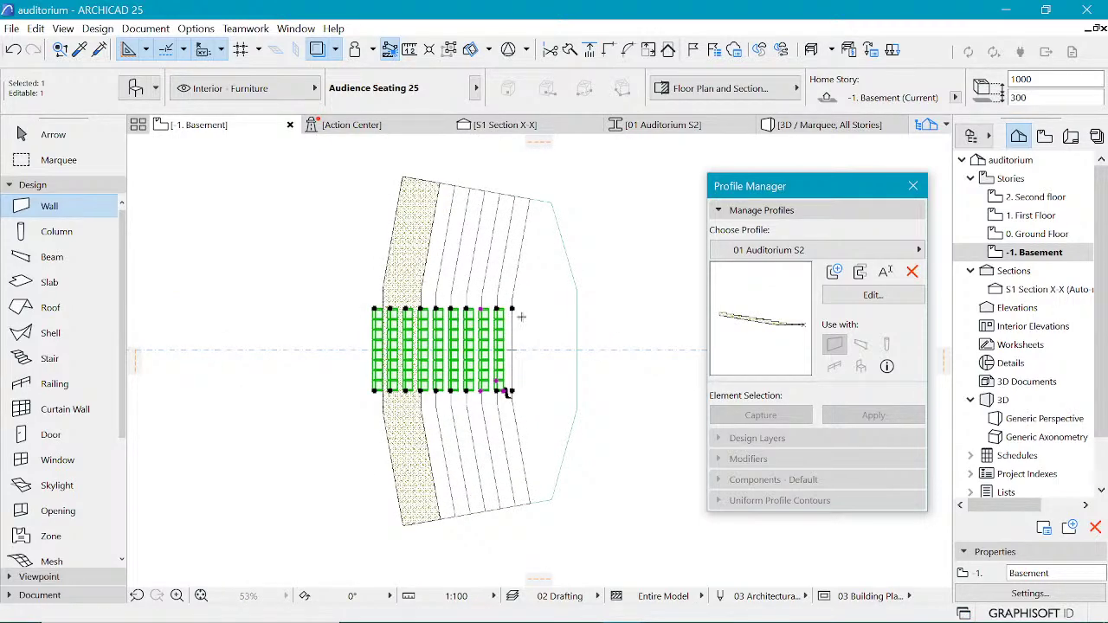
key(ctrl+d)
key(ctrl)
click(513, 309)
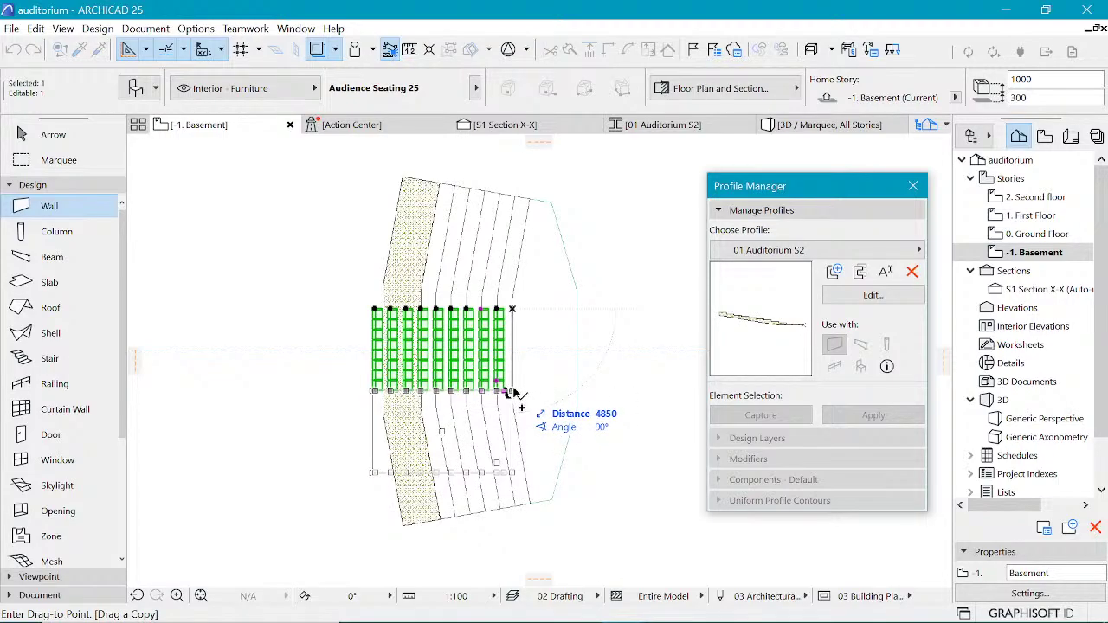
click(513, 391)
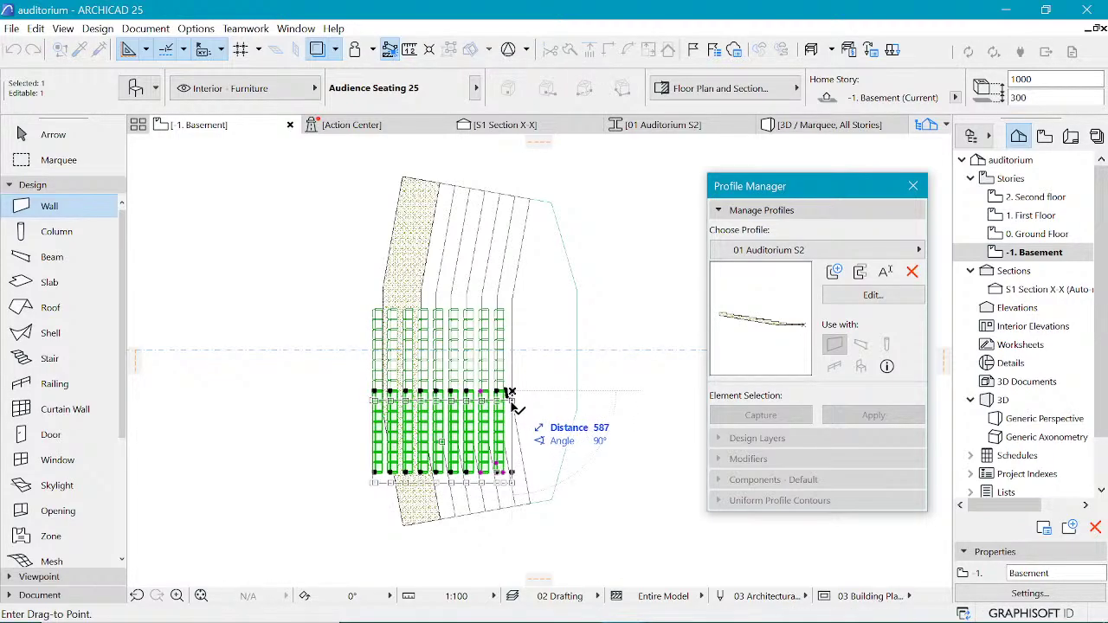
scroll(511, 391, up, 3)
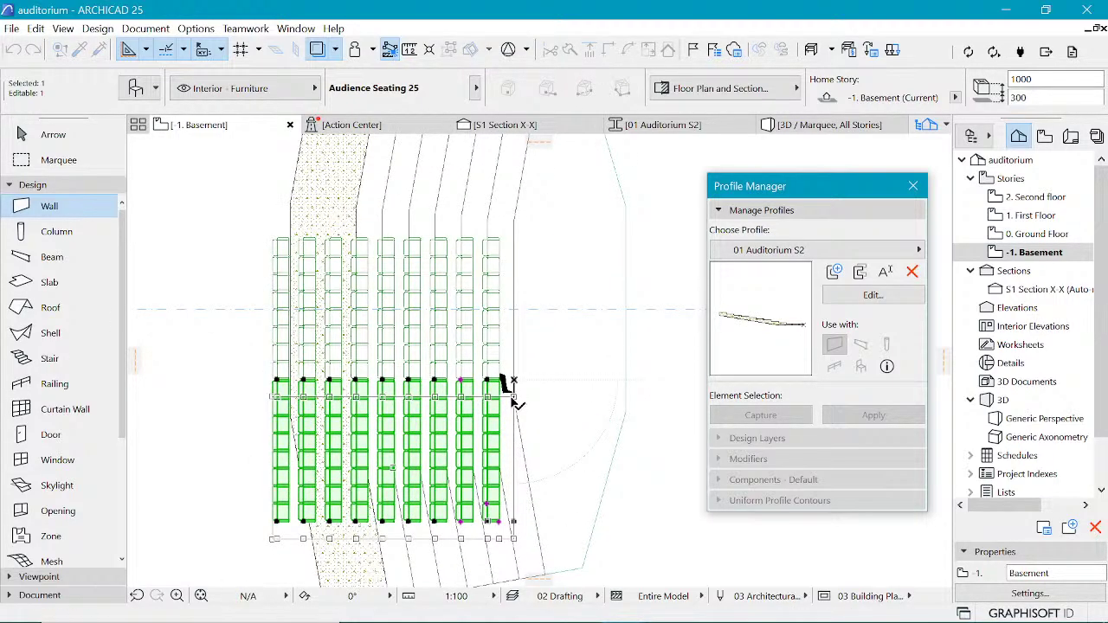
click(512, 396)
Step: Rotate the copied seating block 10° about its front corner so its front aligns with the angled front tier edge
key(ctrl+e)
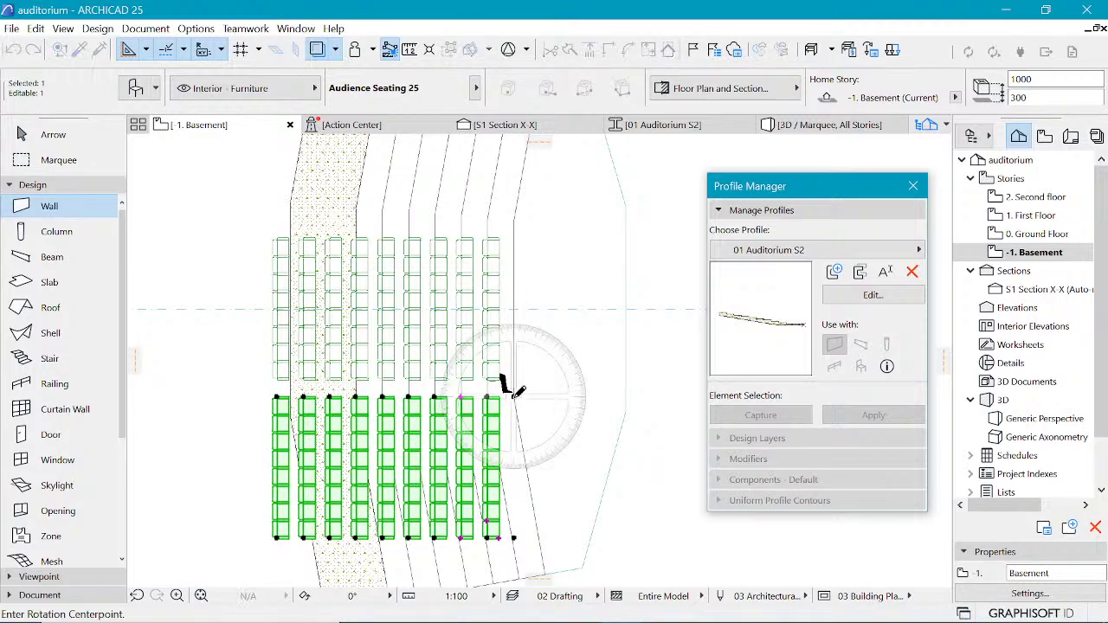
click(512, 396)
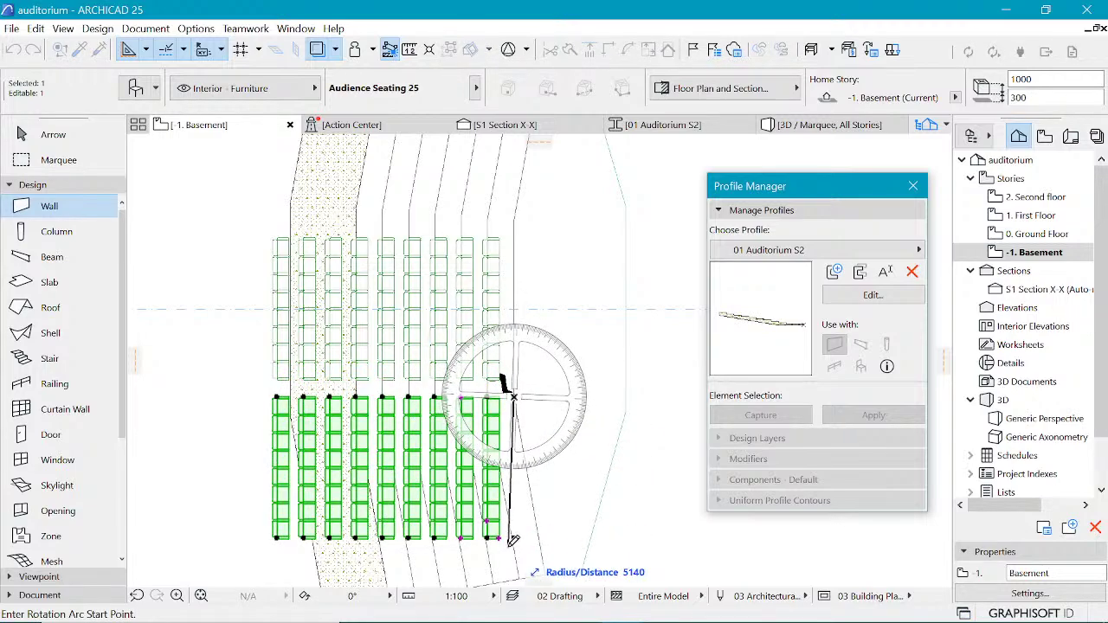
click(515, 538)
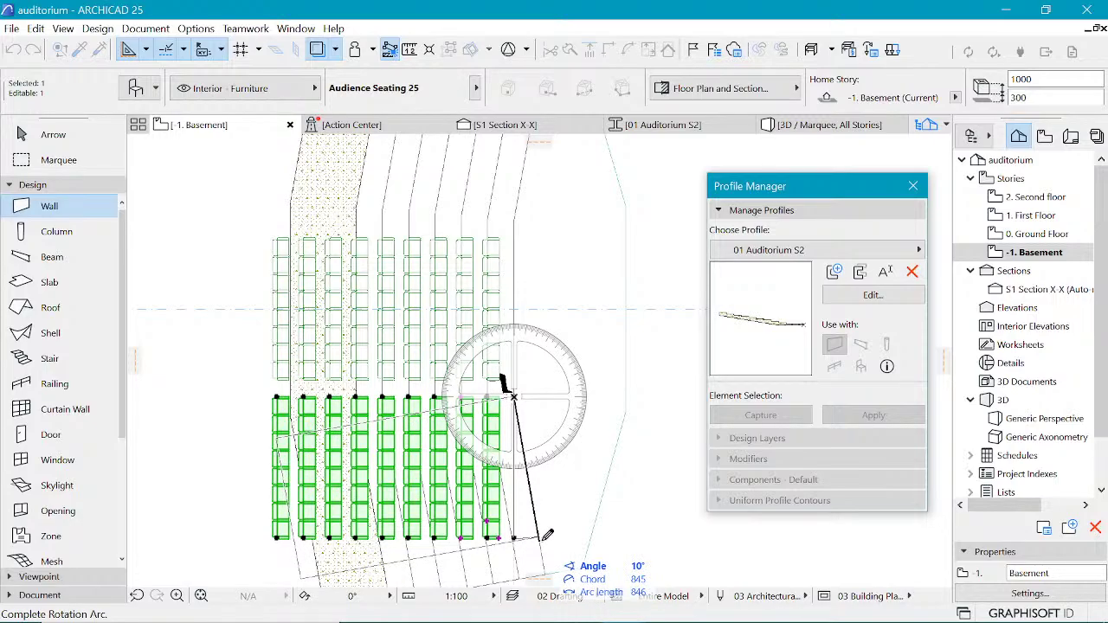
click(540, 535)
Step: Try to move the rotated seating block toward the outer end of the angled wing, and undo the move
scroll(473, 277, down, 3)
scroll(506, 414, up, 4)
scroll(506, 413, up, 1)
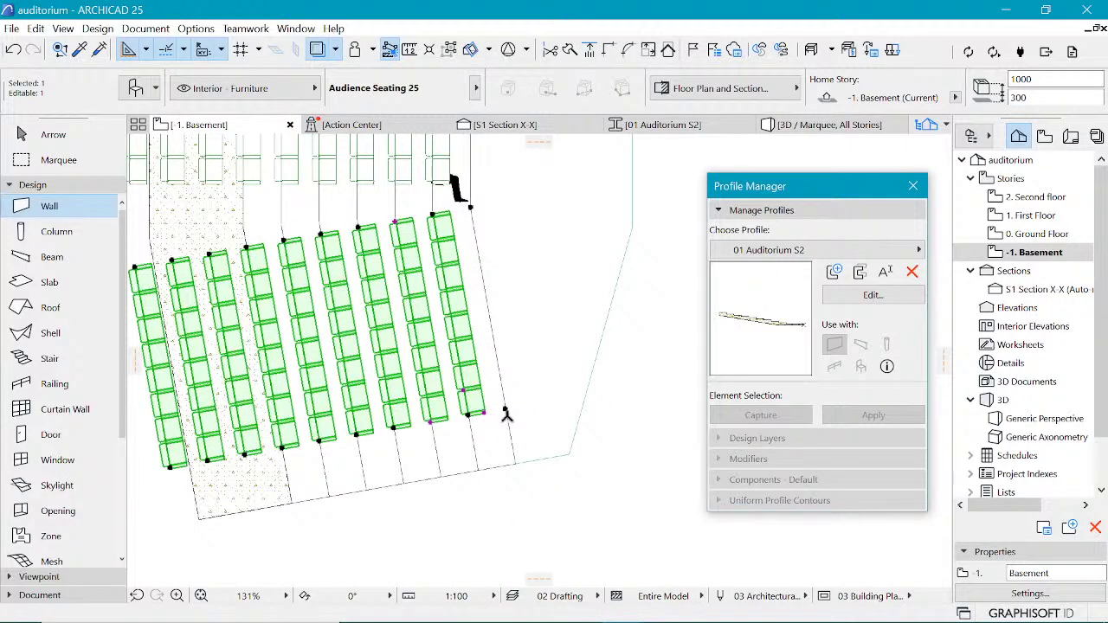
key(ctrl+d)
click(506, 411)
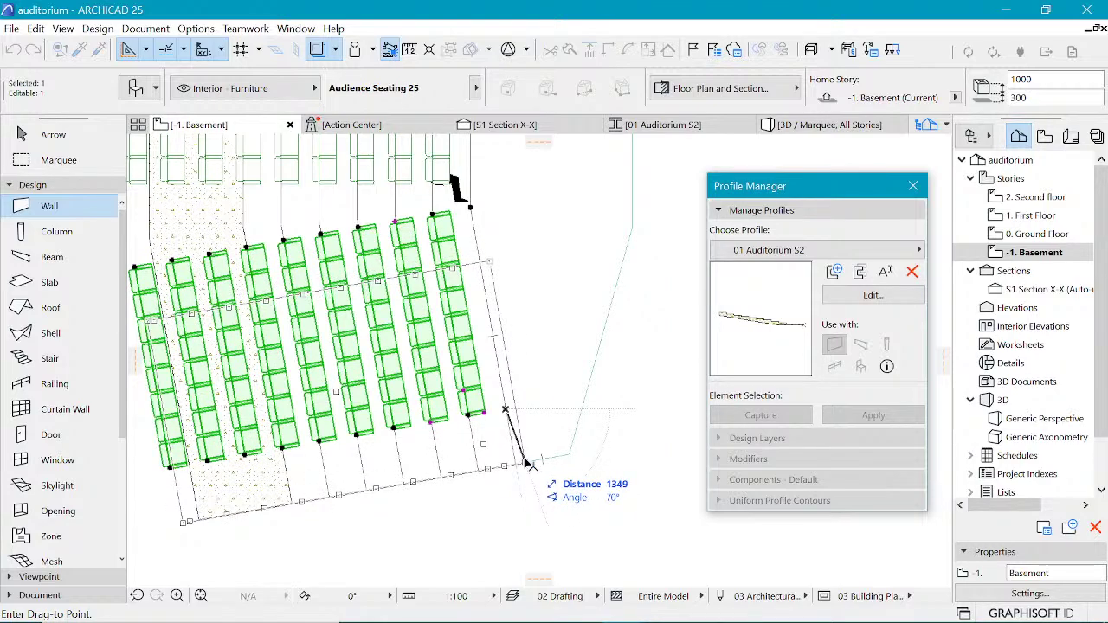
click(516, 438)
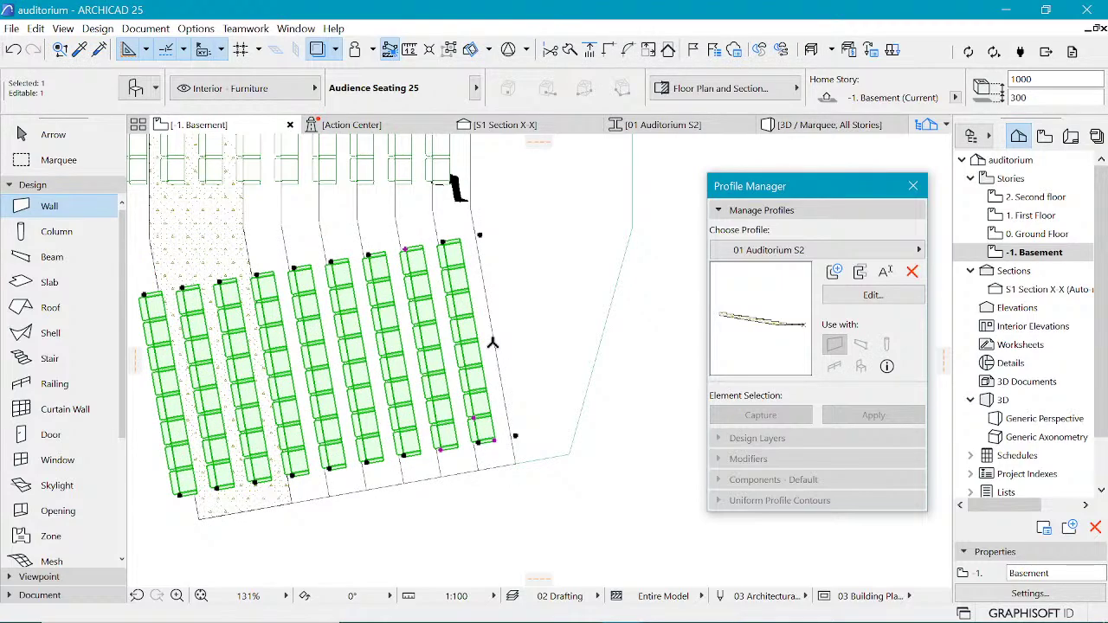
key(ctrl+z)
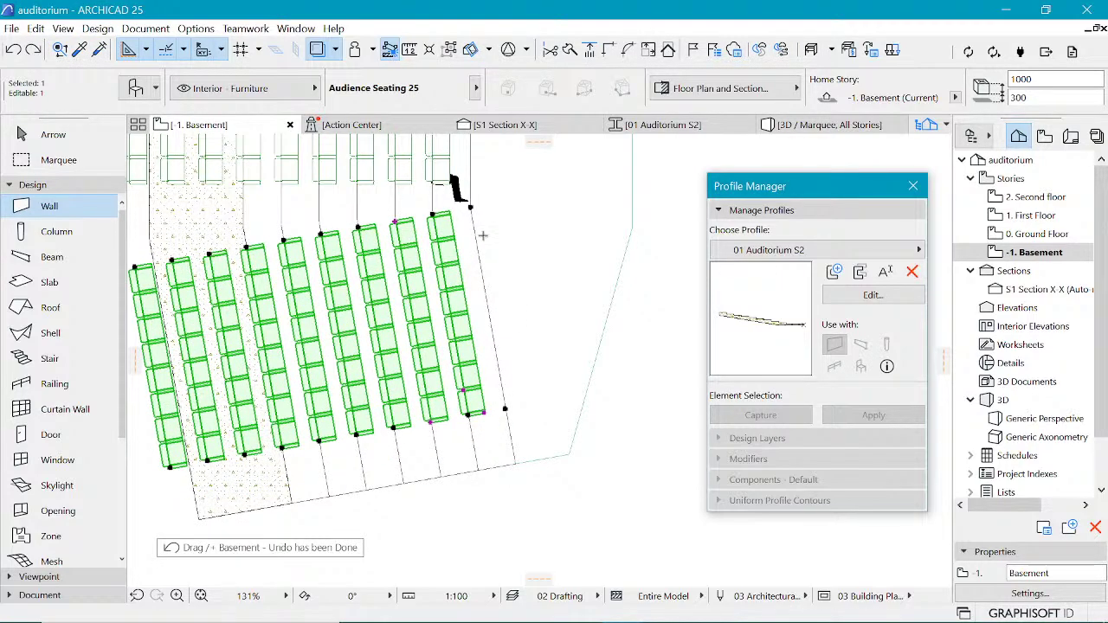
Step: Move the rotated seating block from its front corner at the bend a short distance along the angled front tier edge
key(ctrl+d)
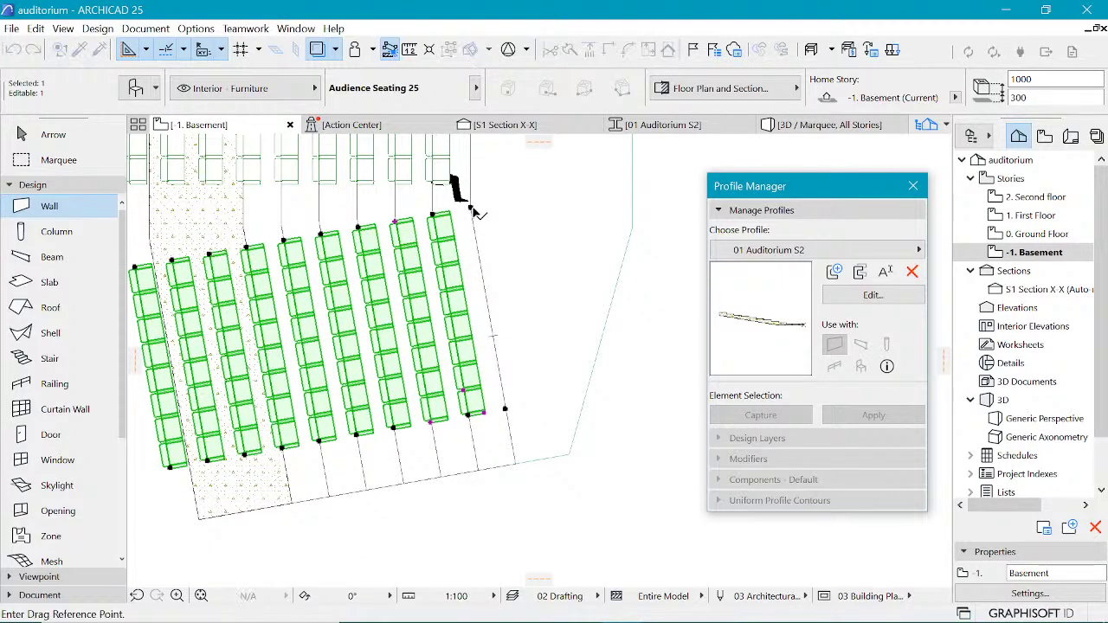
click(471, 209)
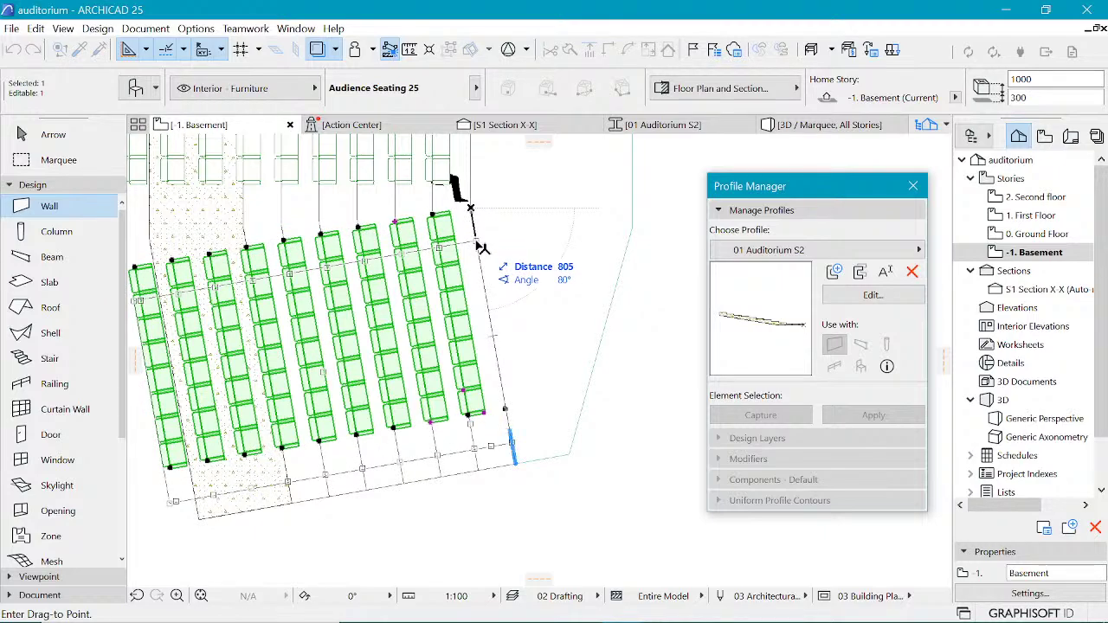
click(475, 235)
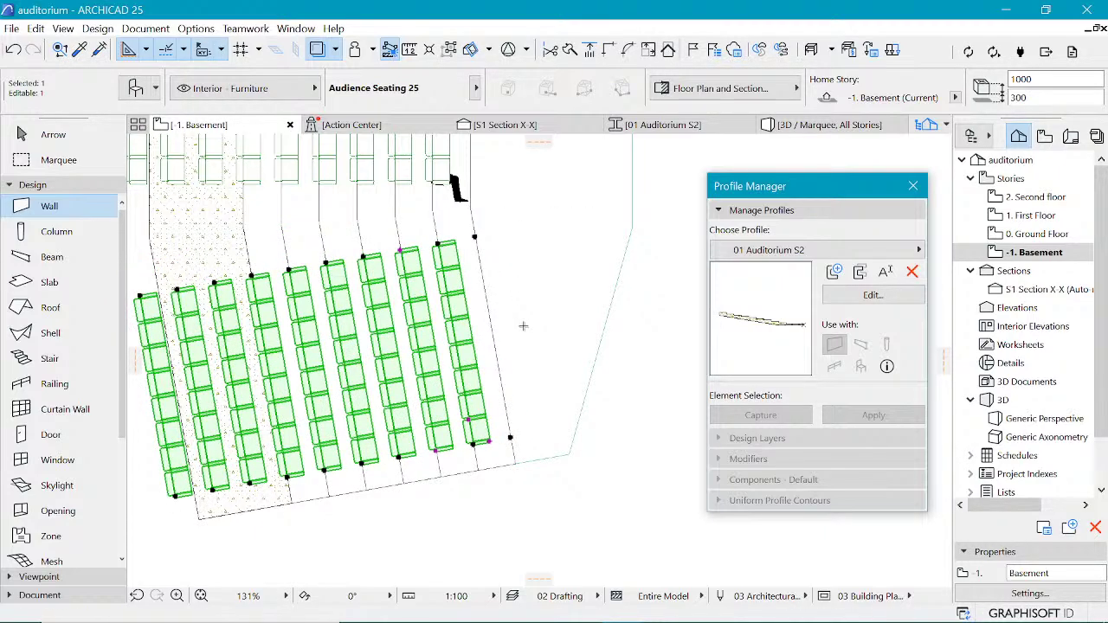
scroll(491, 453, down, 3)
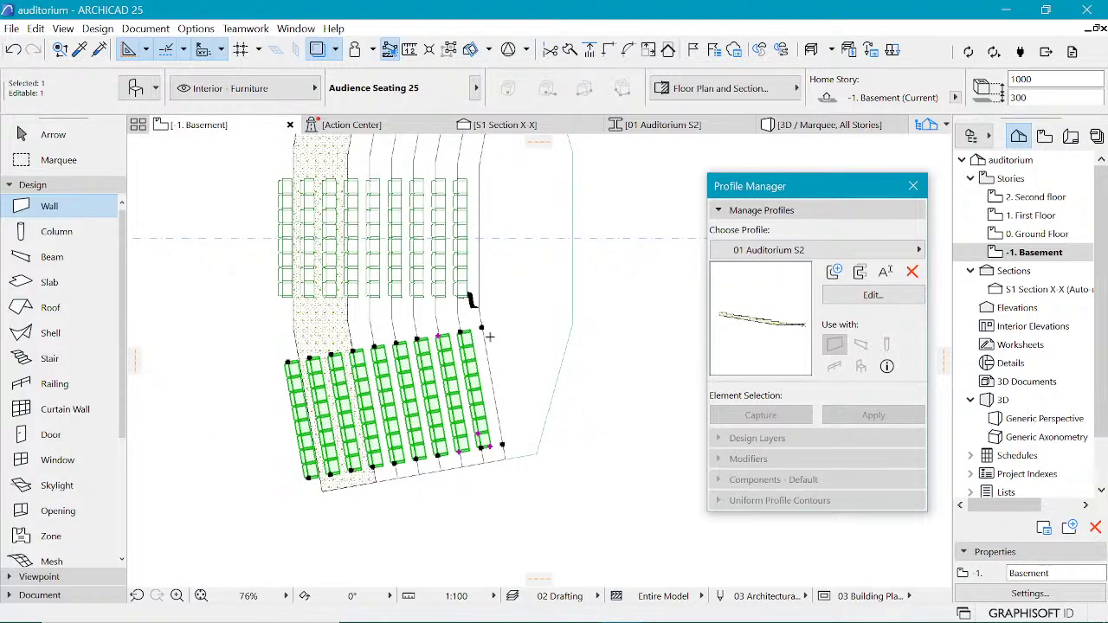
Step: Measure the gap between the front corners of the central and the angled seating blocks
scroll(423, 287, up, 1)
key(m)
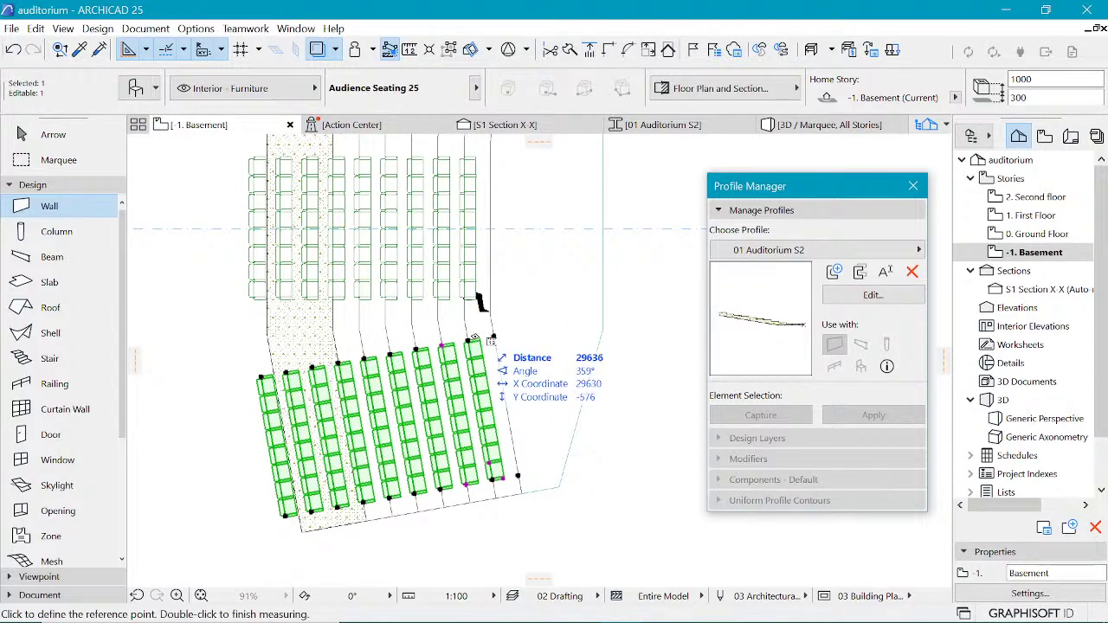
click(468, 340)
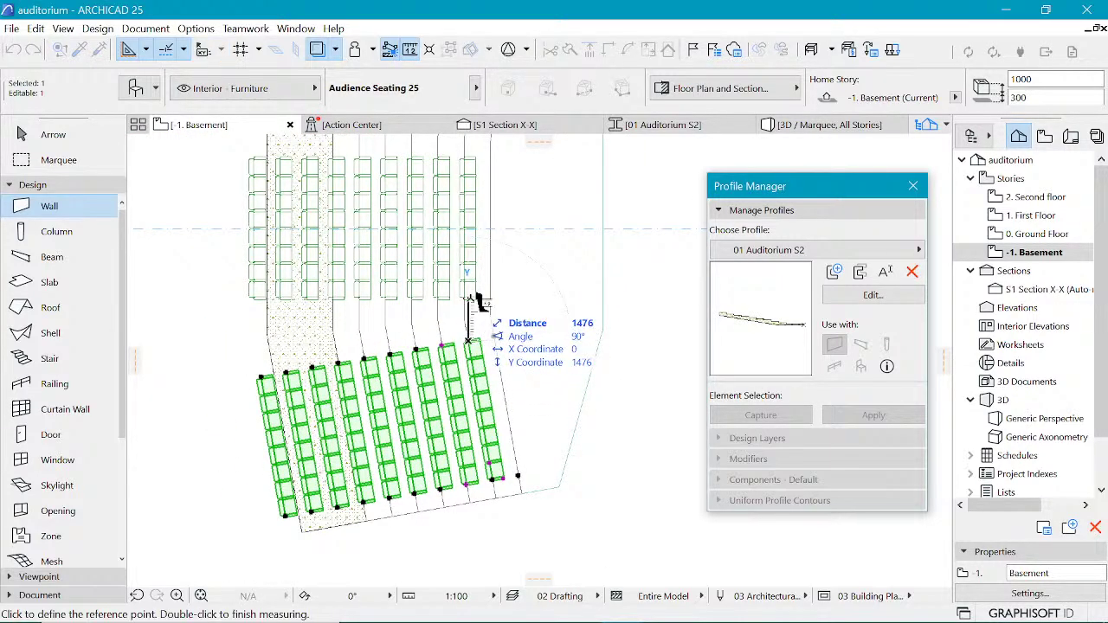
key(Escape)
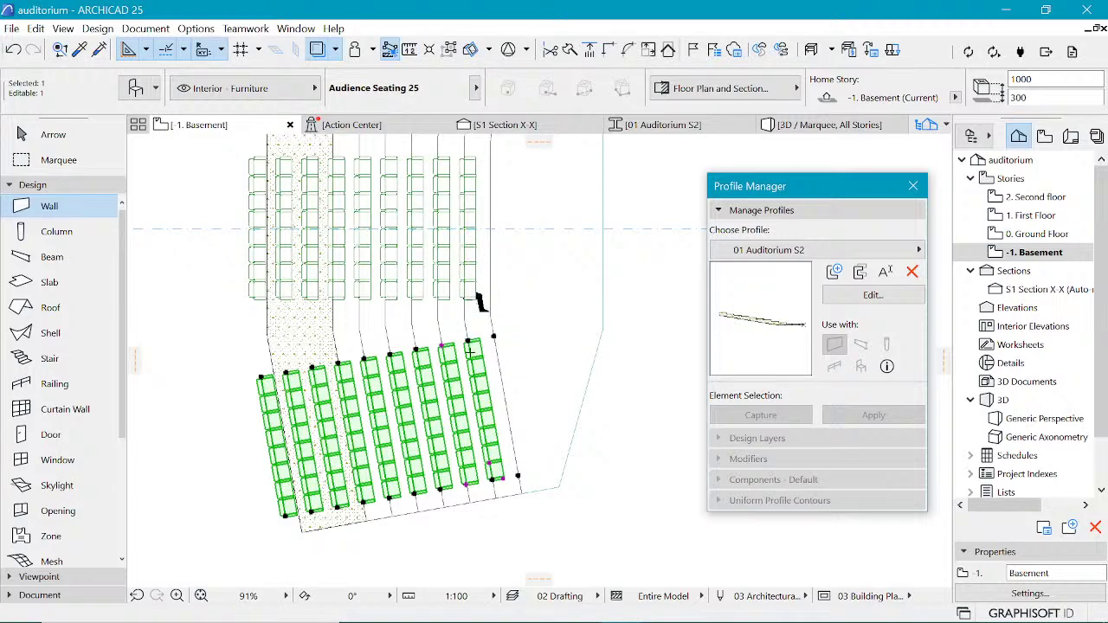
Step: Mirror a copy of the angled seating block about the auditorium's horizontal centre axis onto the opposite wing
scroll(469, 431, down, 3)
scroll(480, 262, up, 2)
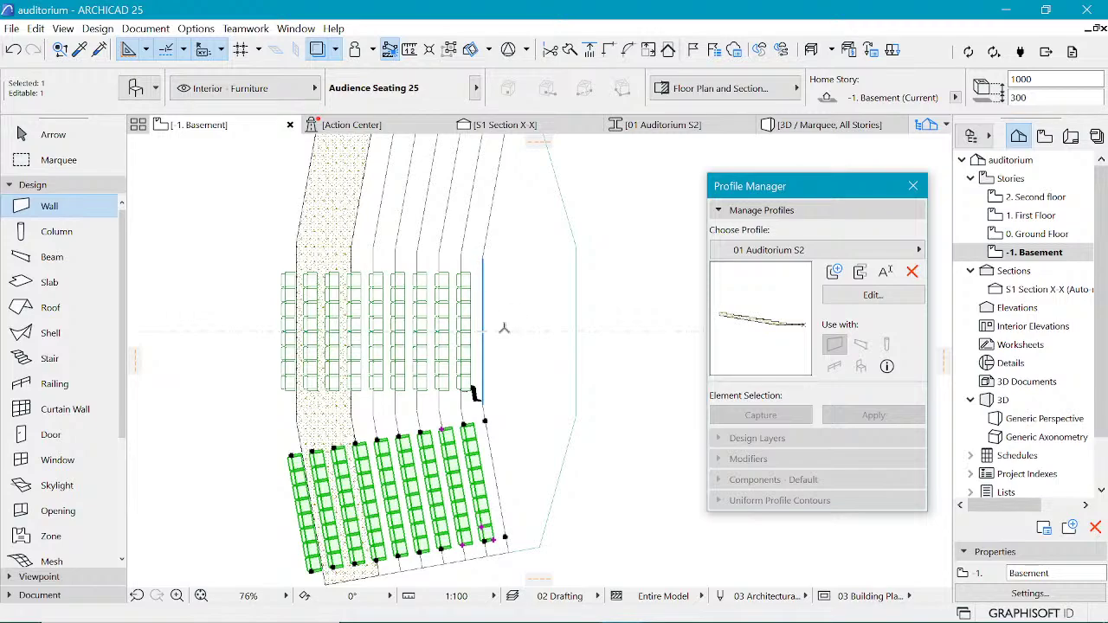
key(ctrl+alt+m)
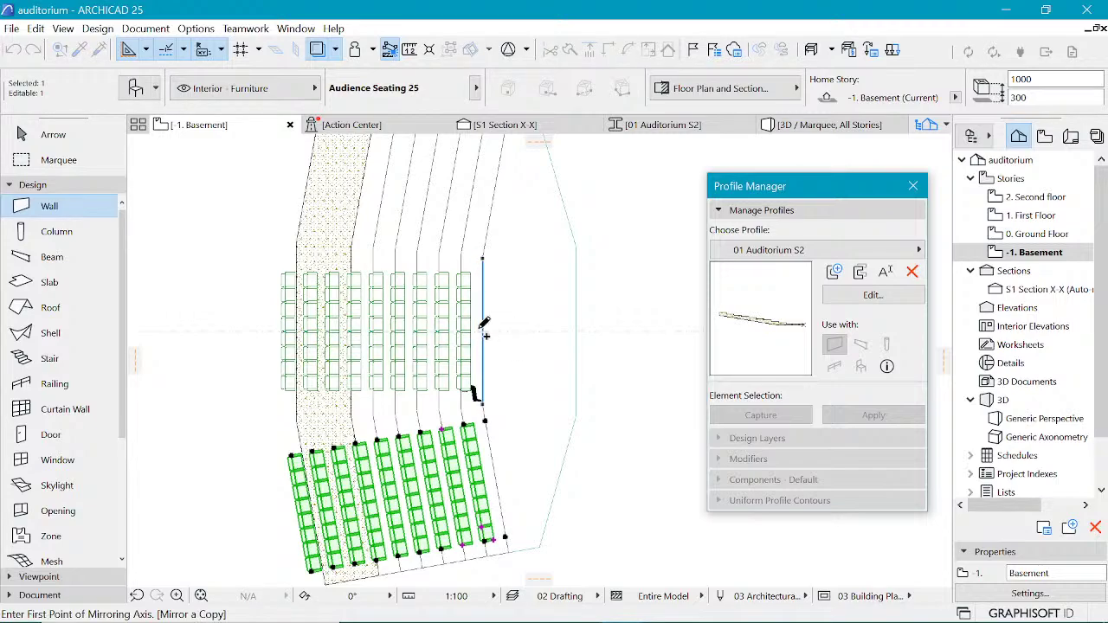
click(482, 332)
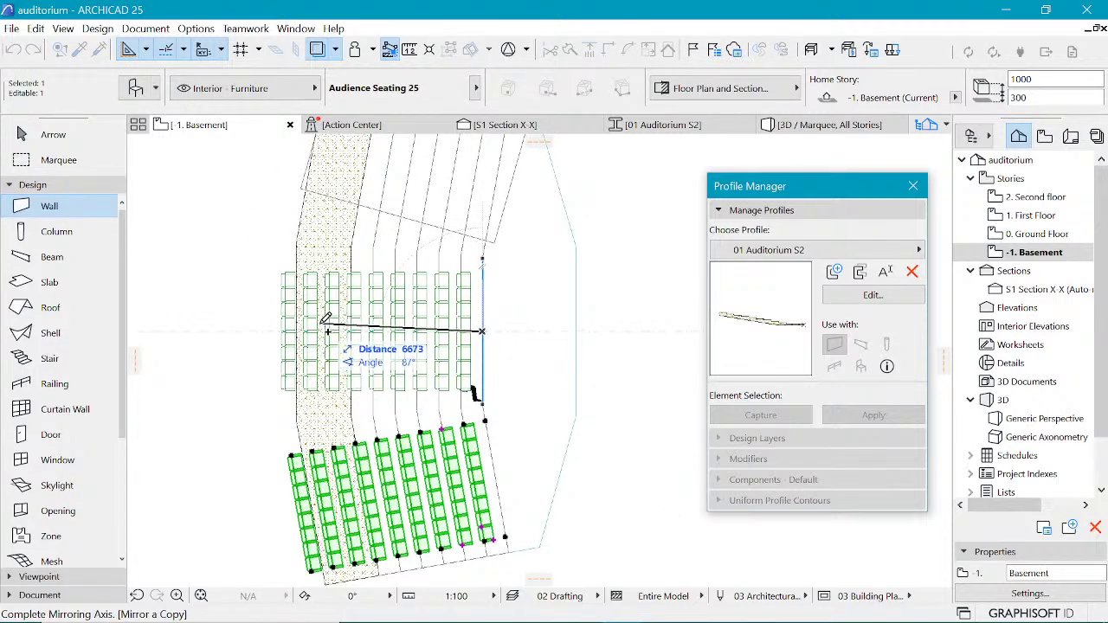
click(310, 331)
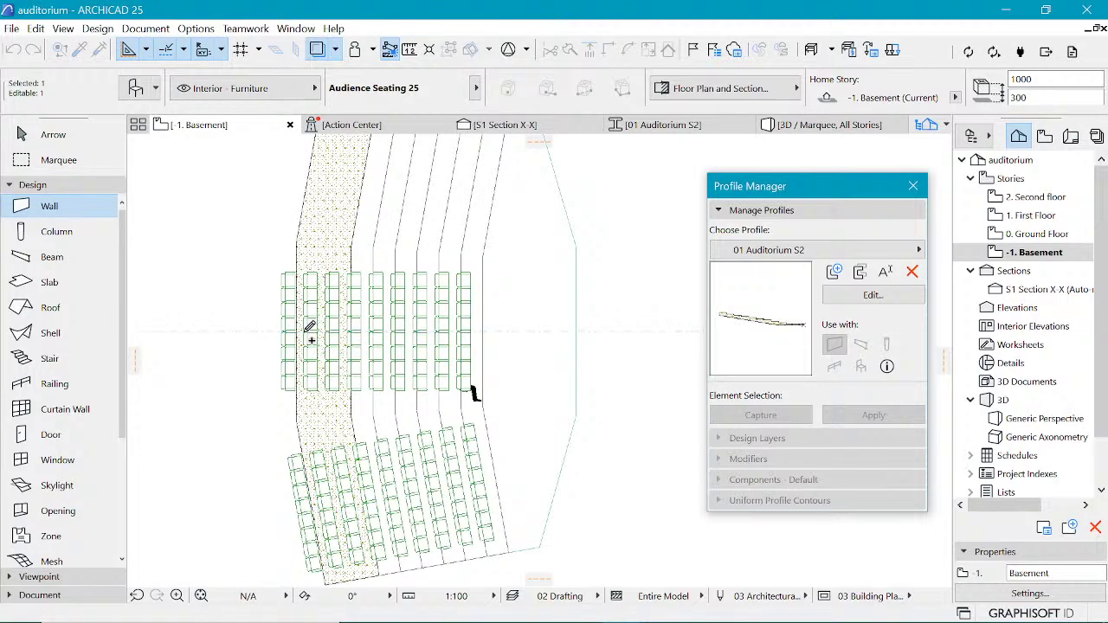
scroll(354, 368, down, 2)
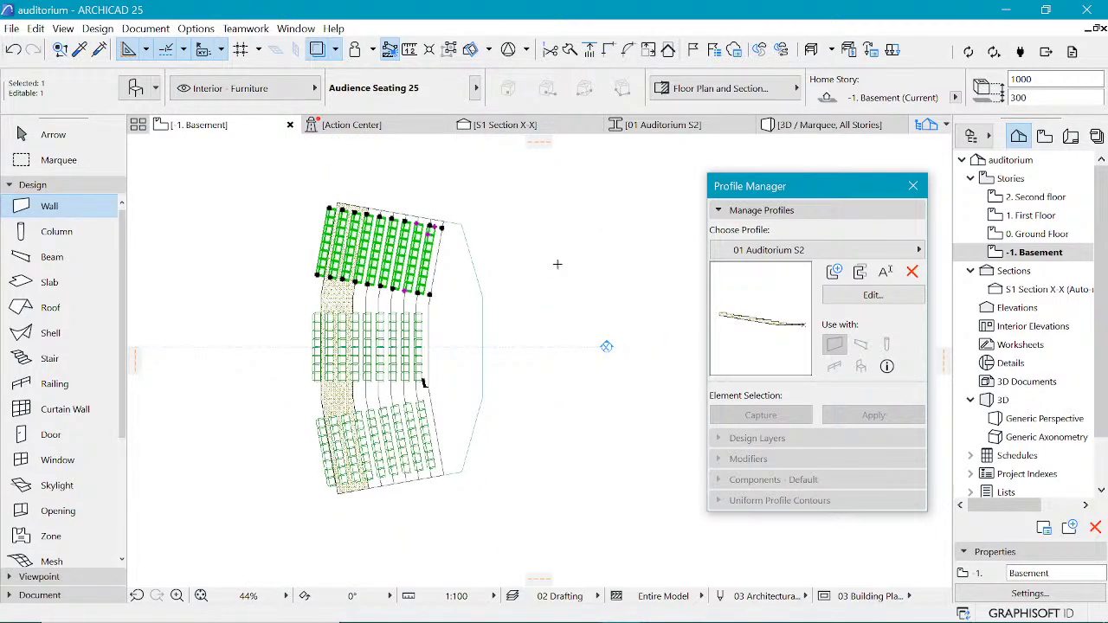
key(Escape)
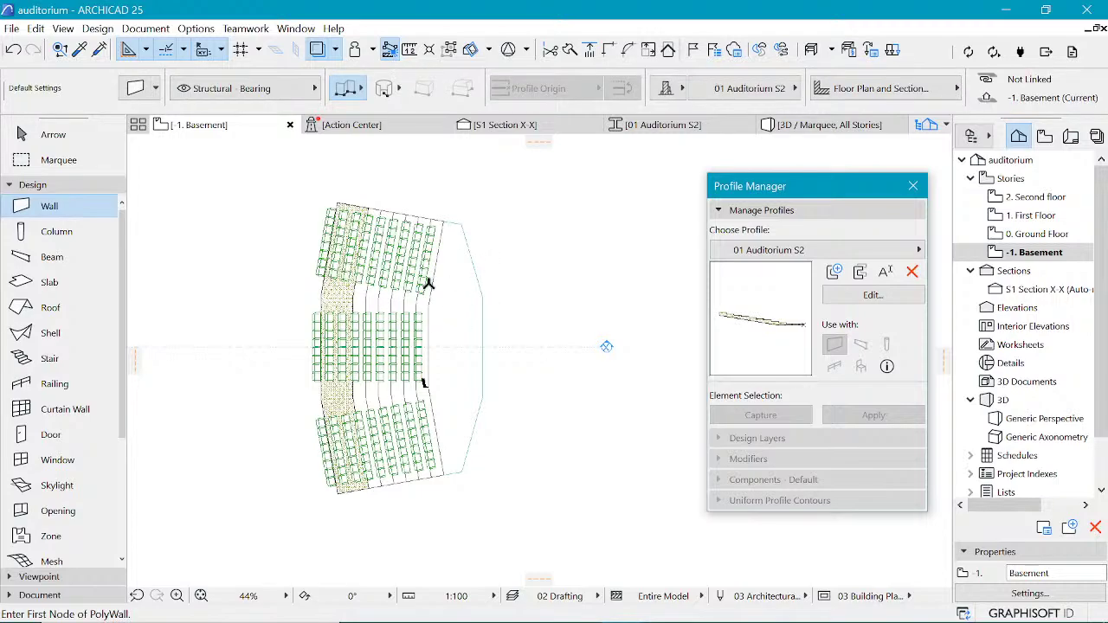
Step: Examine the three seating blocks on the lower tiers in the 3D view
scroll(414, 314, down, 2)
click(814, 124)
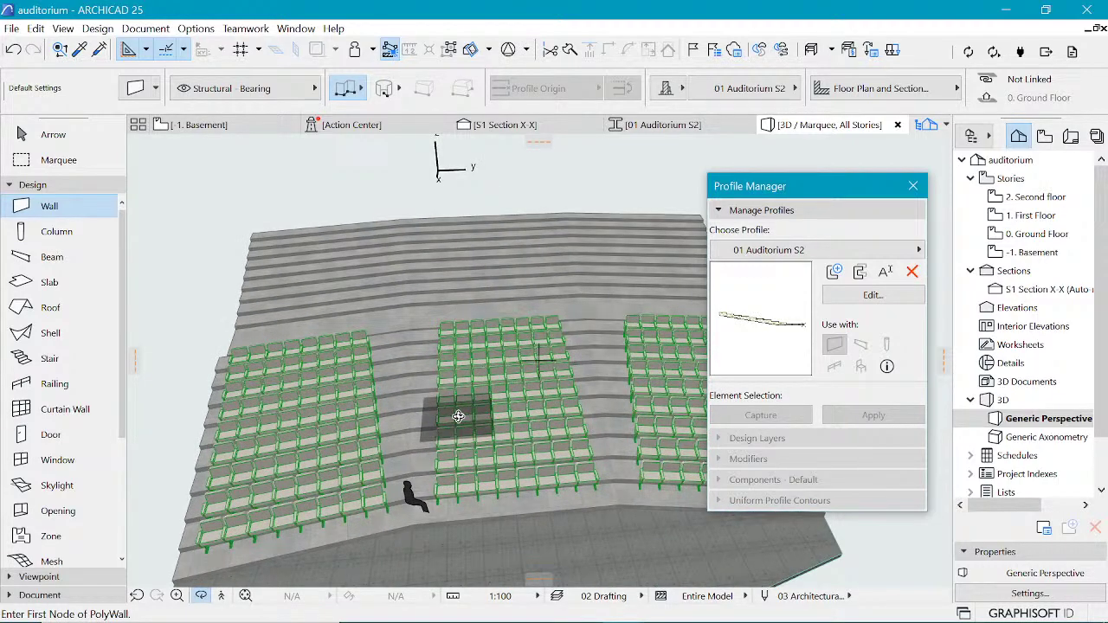
shift+middle_drag(457, 414, 424, 383)
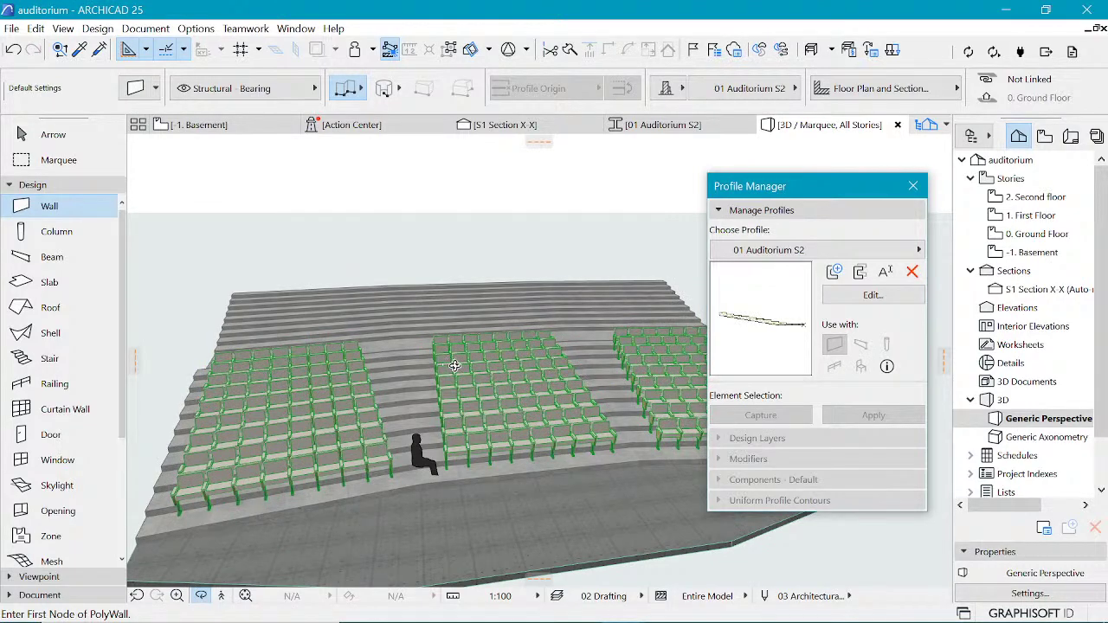
shift+middle_drag(450, 366, 532, 383)
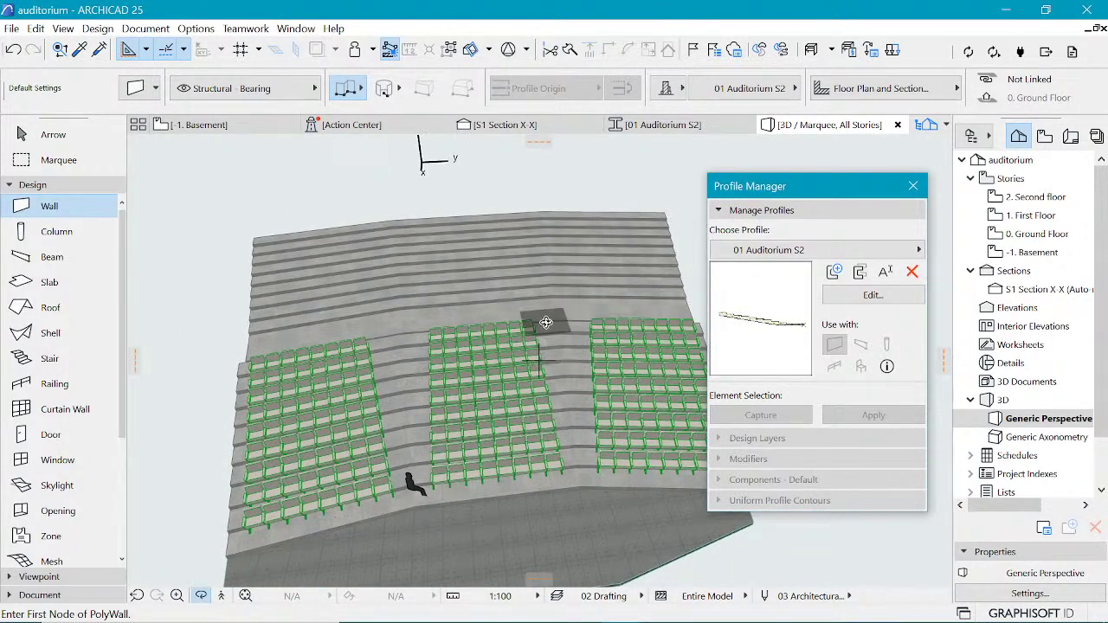
Step: Check the Ground Floor plan for the upper tiers and return to the Basement plan
click(198, 125)
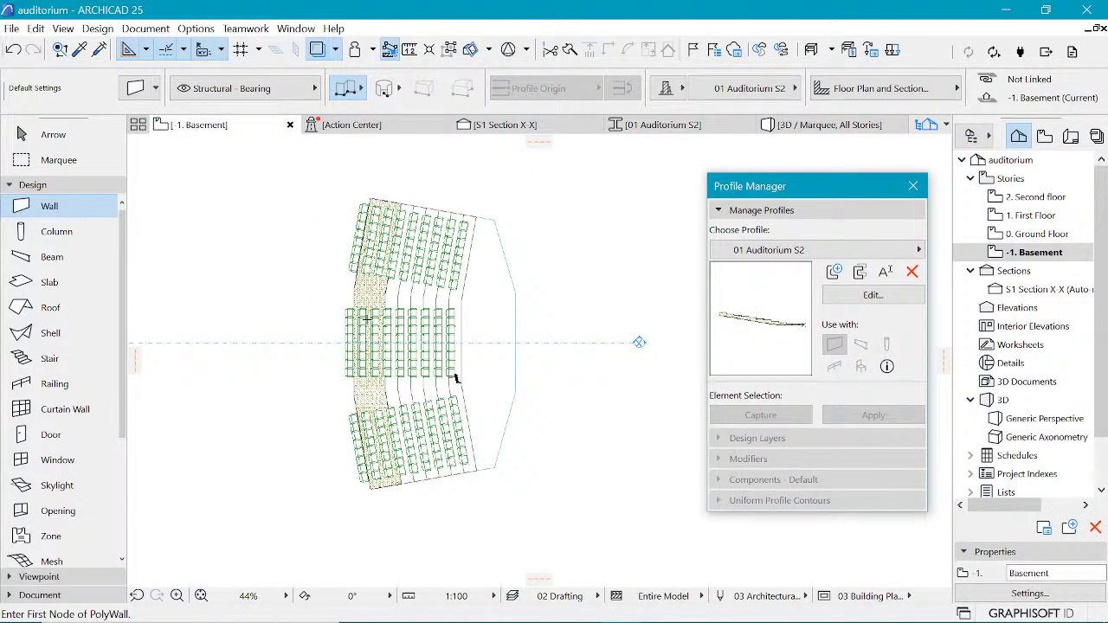
scroll(520, 344, down, 2)
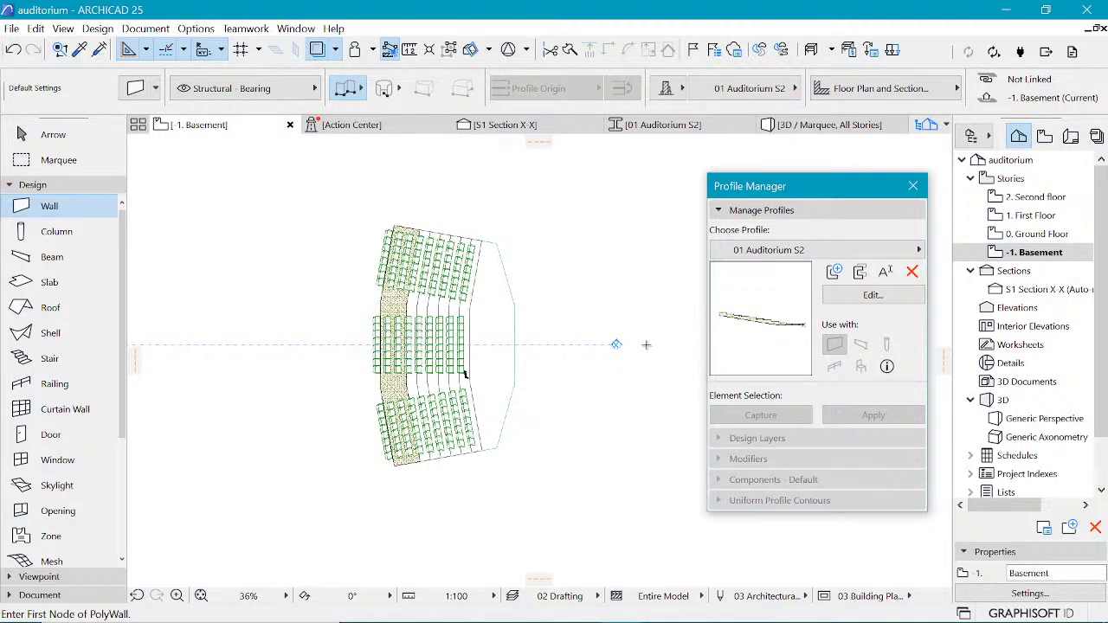
scroll(646, 345, down, 1)
double_click(1037, 233)
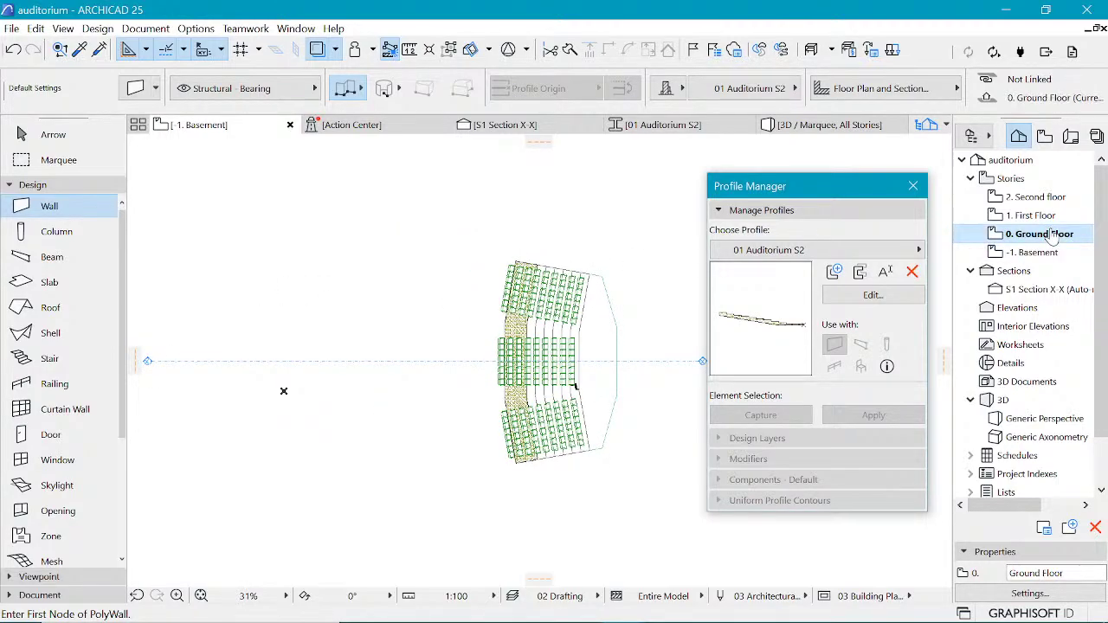
double_click(1032, 252)
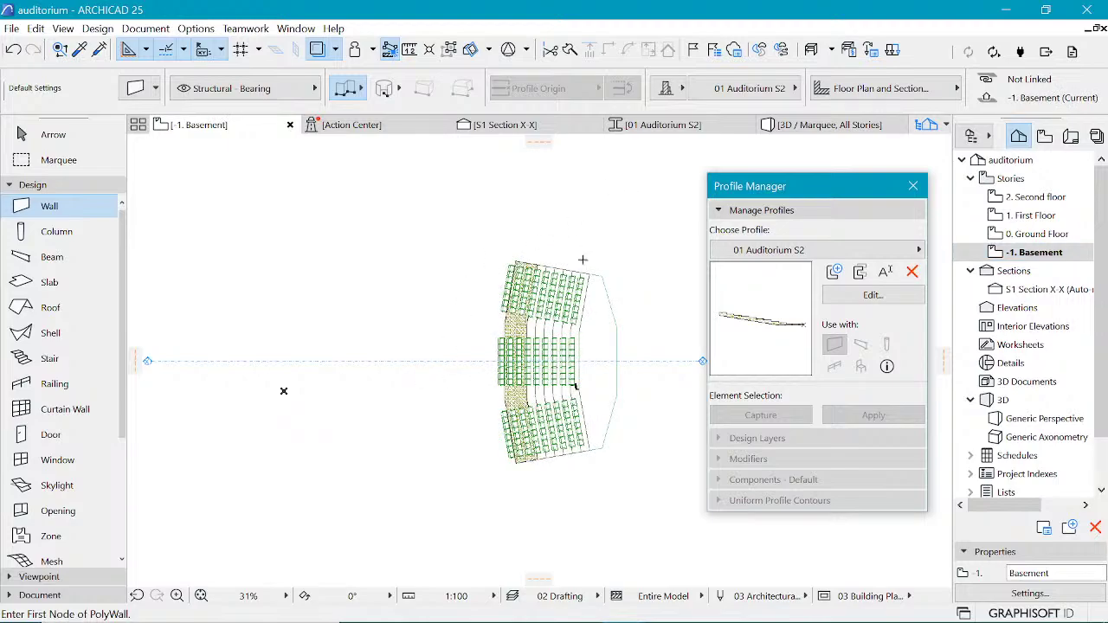
Step: Inspect the upper and lower tiers from the side in 3D, and return to the Basement plan
click(832, 124)
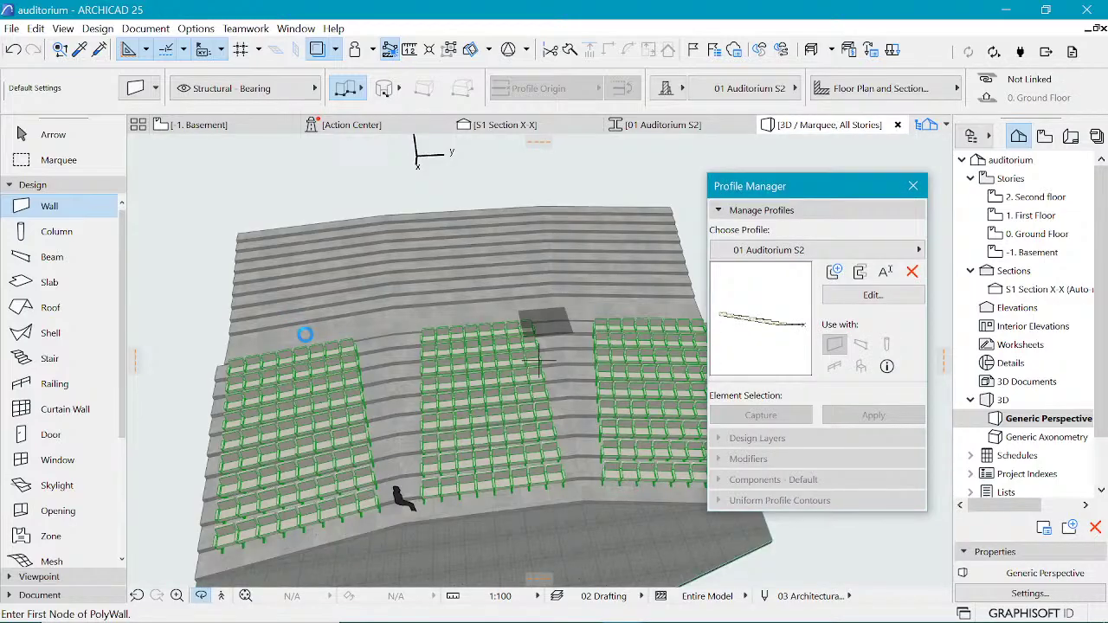
shift+middle_drag(277, 340, 403, 351)
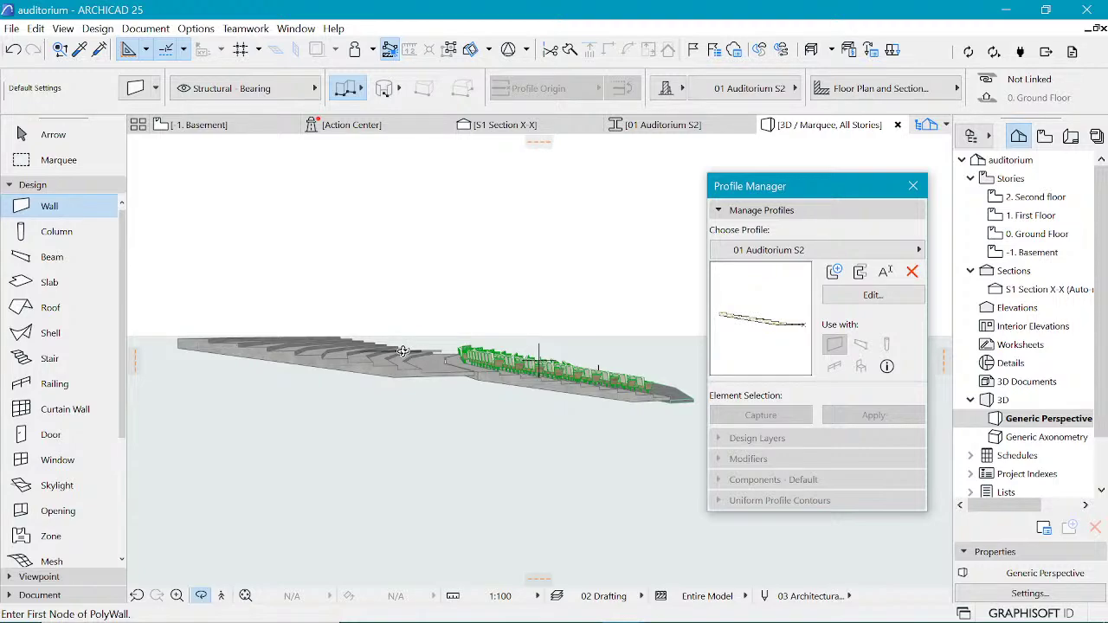
click(210, 125)
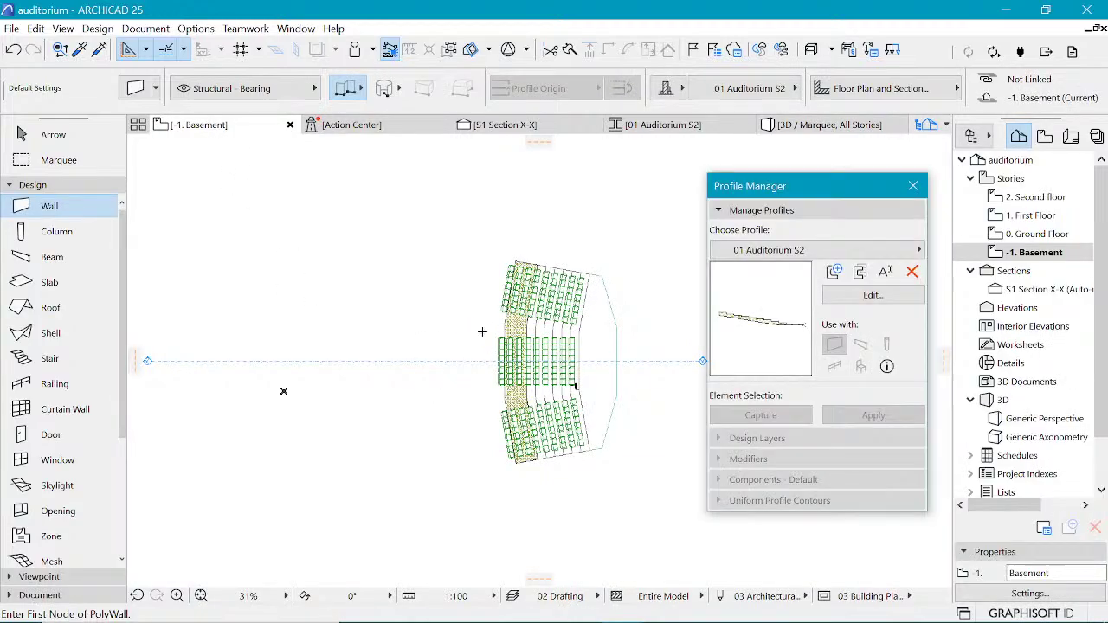
scroll(498, 361, up, 2)
shift+click(569, 404)
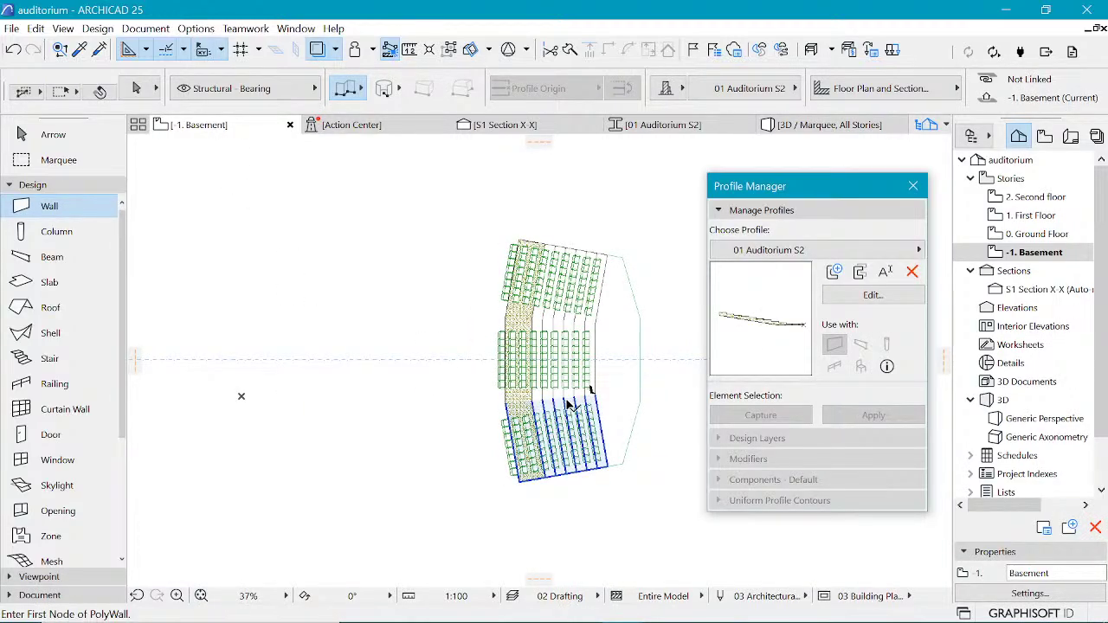
key(Escape)
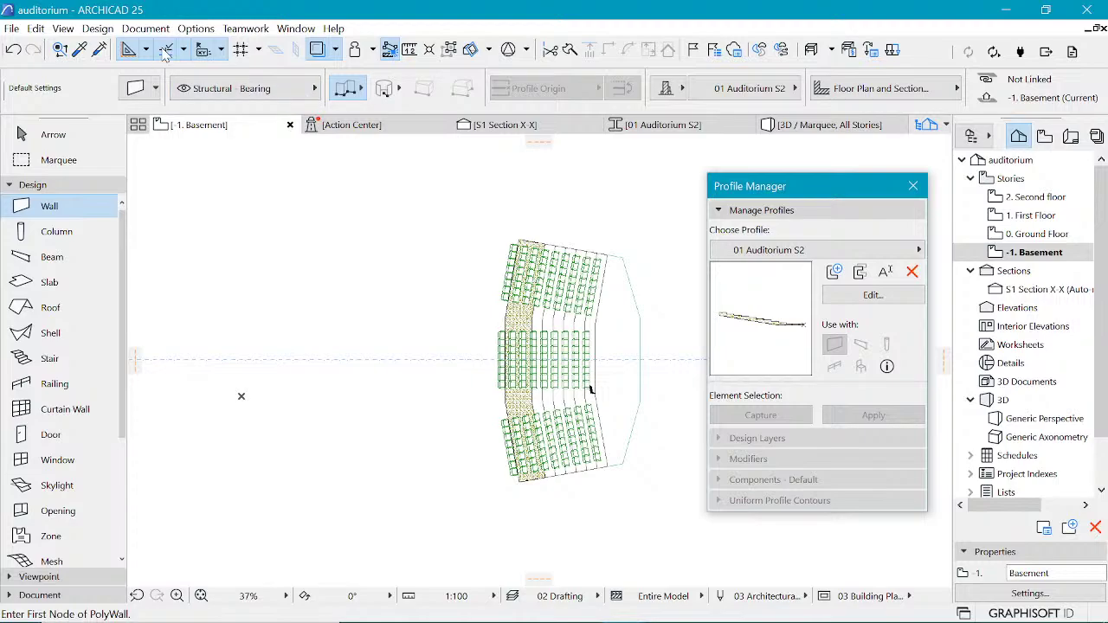
Step: Measure the height from the basement level line to the upper tiers' front landing in Section X-X
click(518, 128)
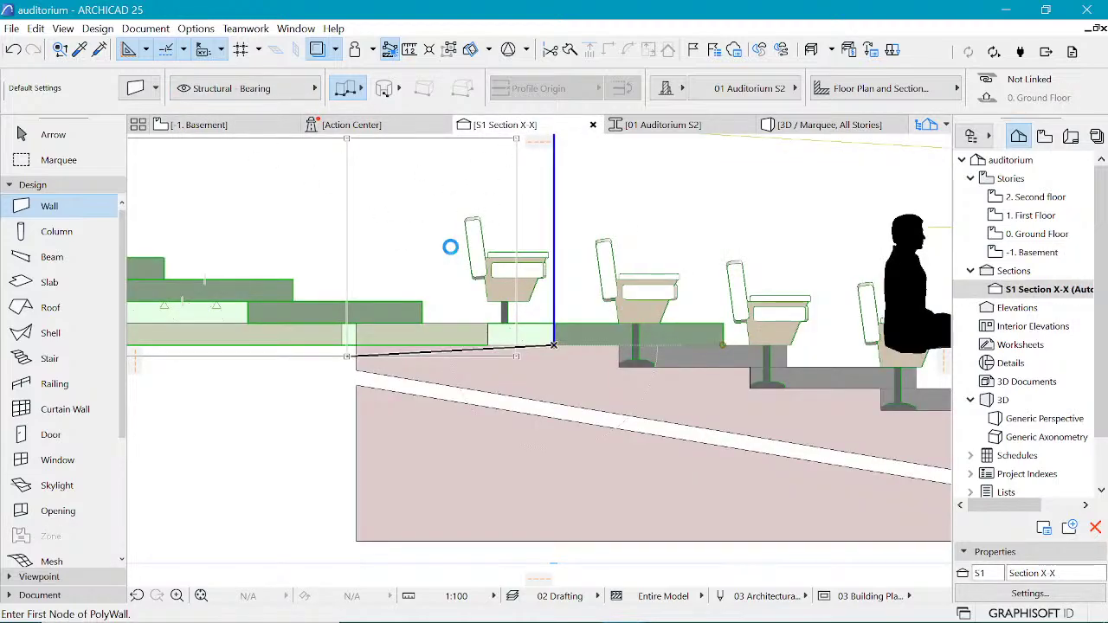
scroll(395, 290, down, 3)
key(Escape)
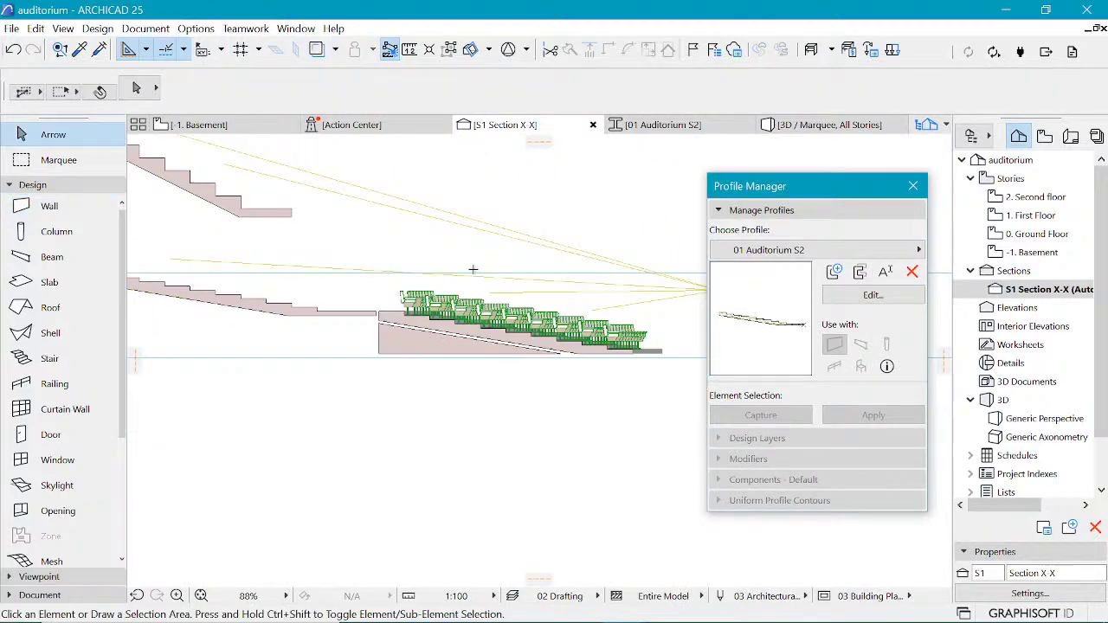
scroll(338, 333, down, 1)
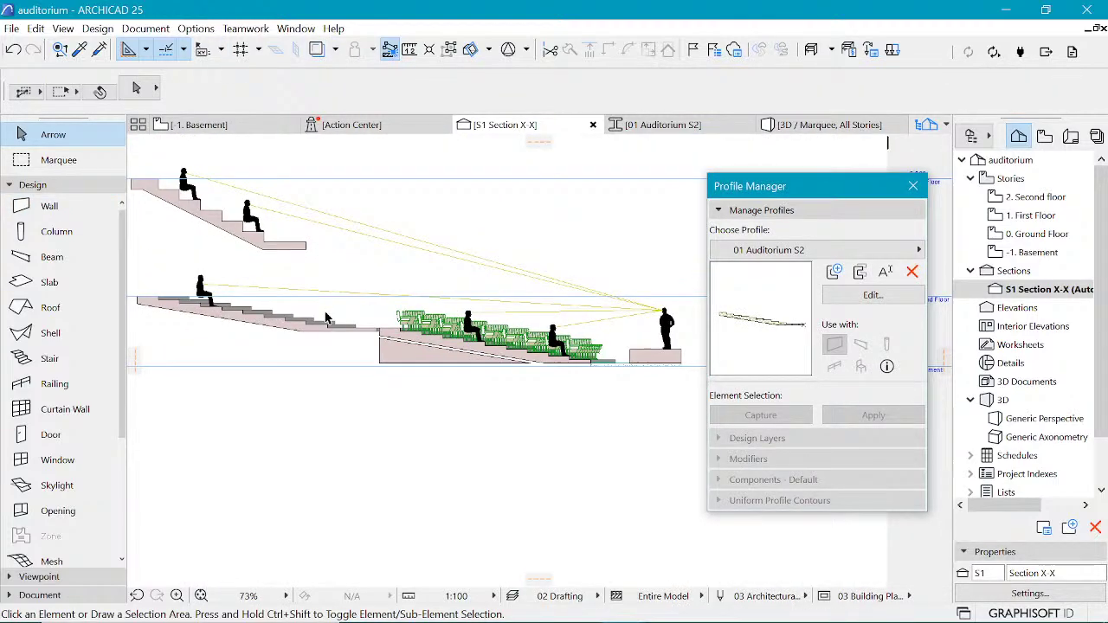
key(m)
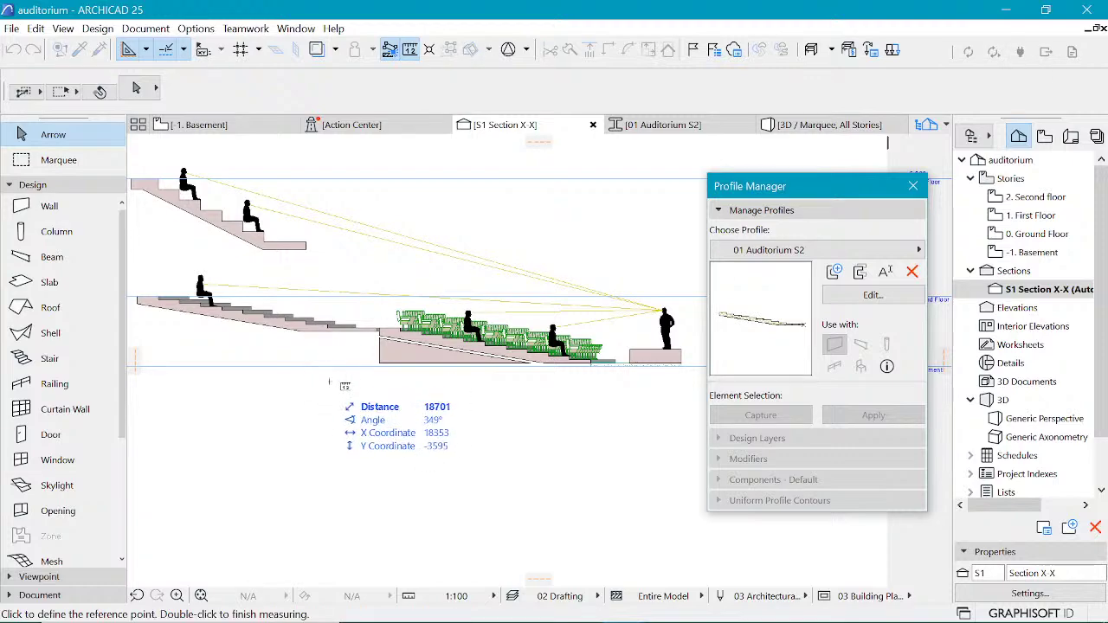
click(346, 327)
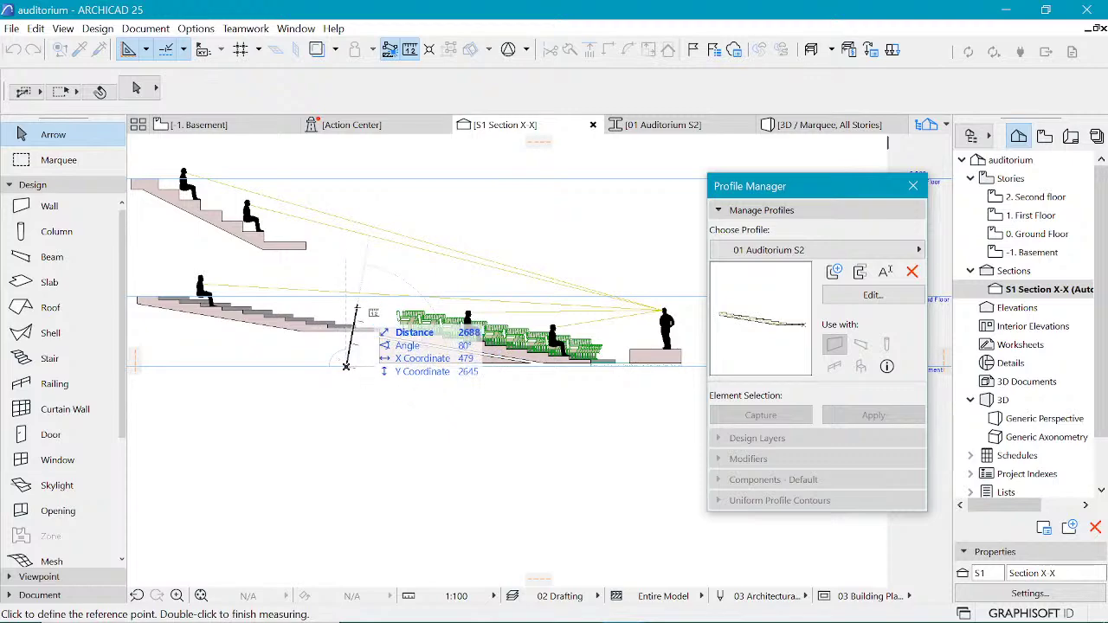
key(Escape)
scroll(457, 424, down, 1)
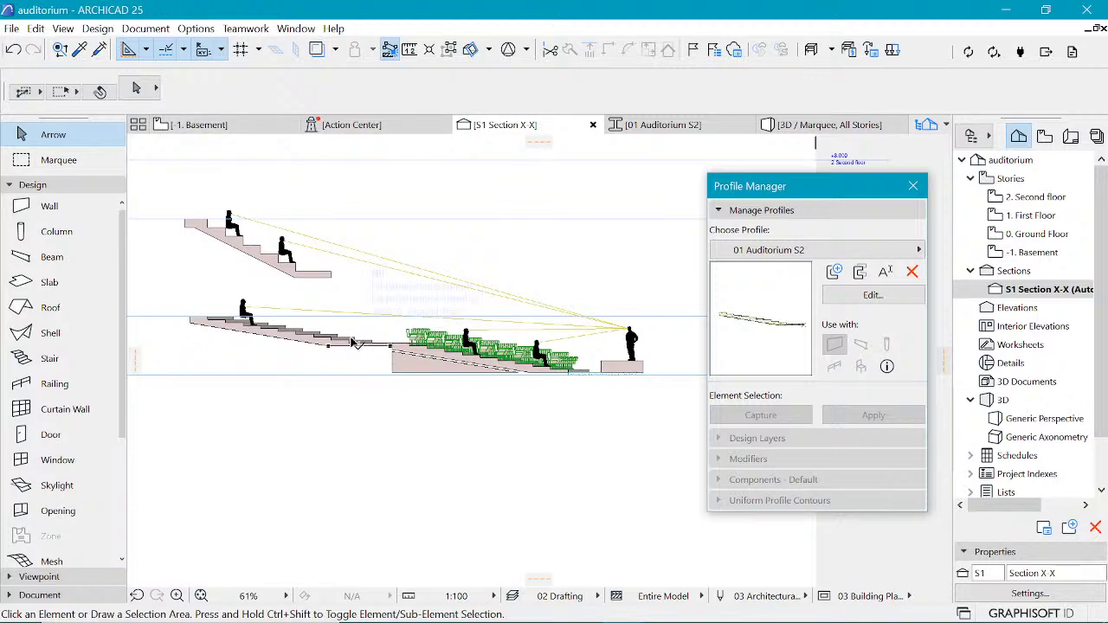
Step: Raise the floor plan cut plane height relative to the current story in the Basement plan
click(260, 127)
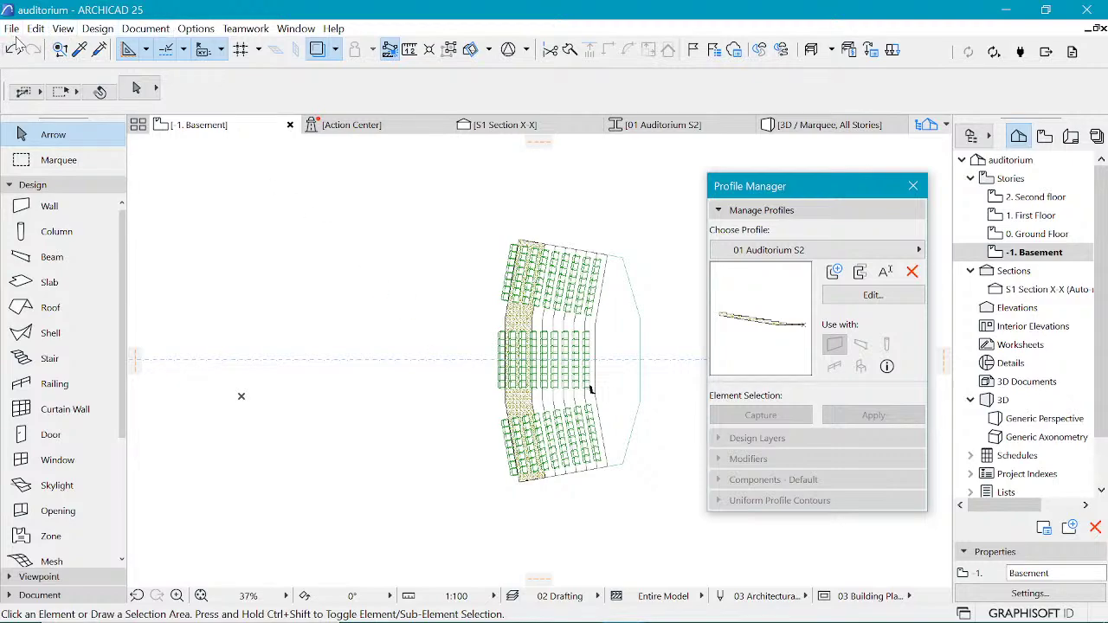
click(145, 29)
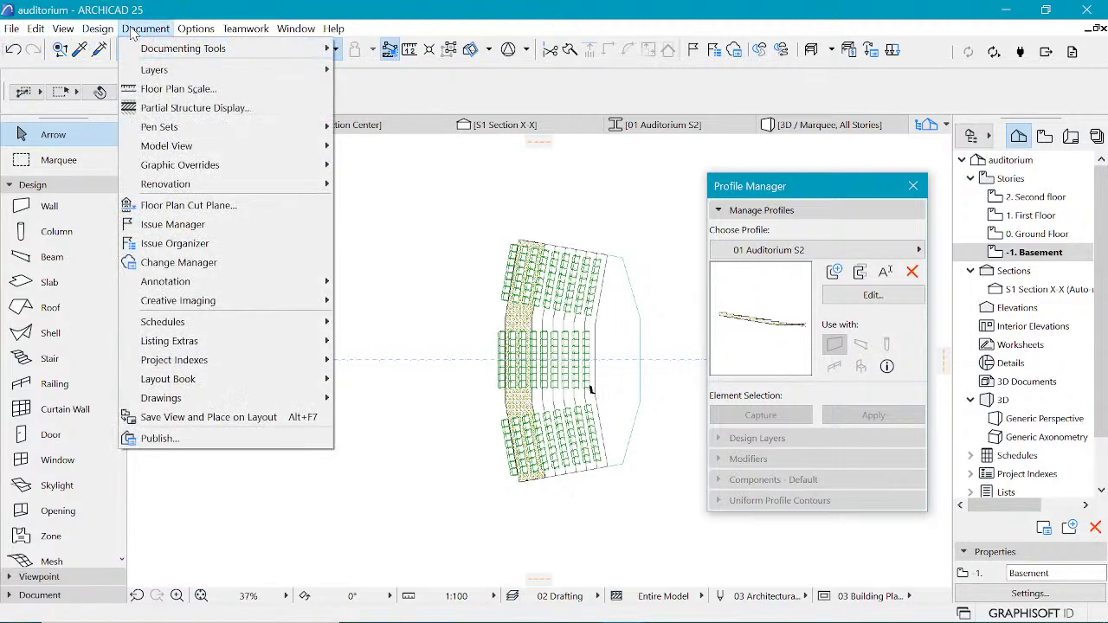
click(196, 214)
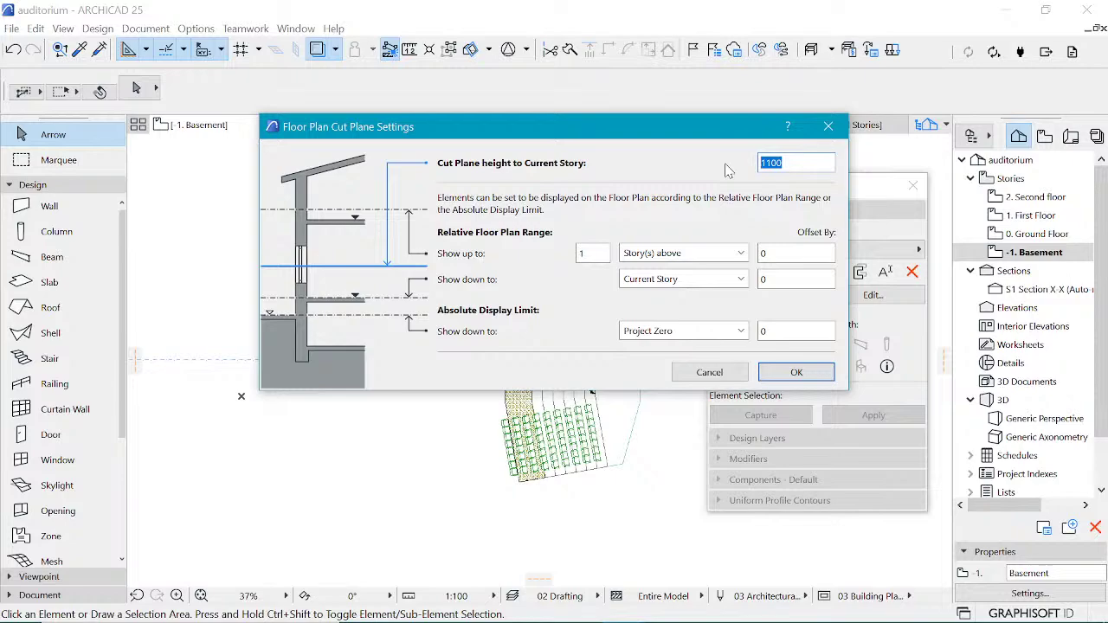
text(1)
click(797, 373)
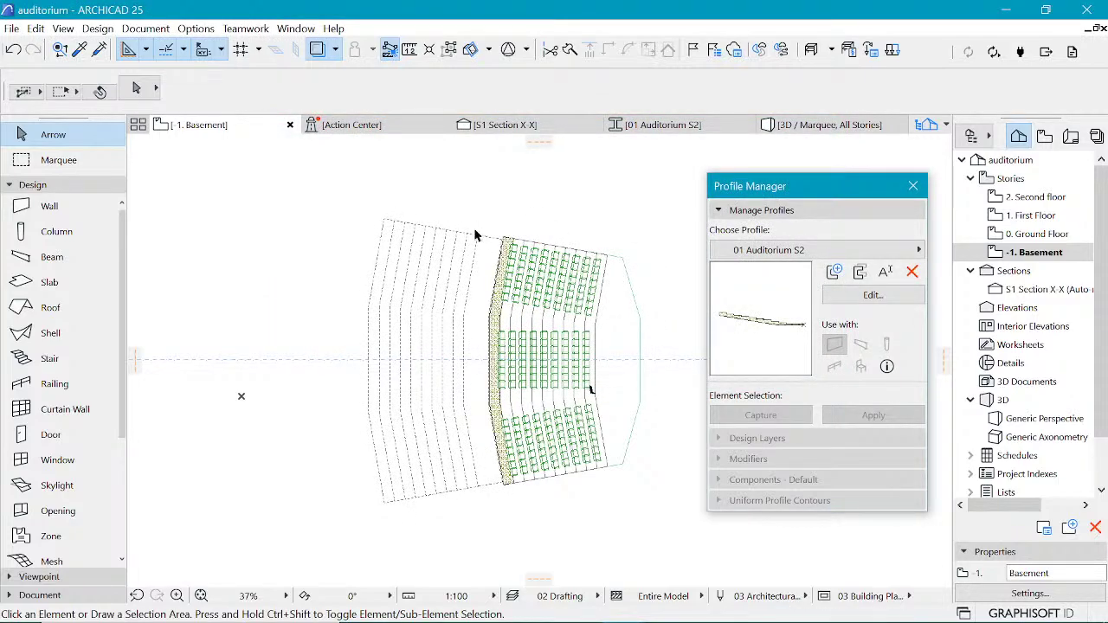
Step: Set the Floor Plan Display of the three upper tier walls to Cut Only in the Basement plan
click(475, 234)
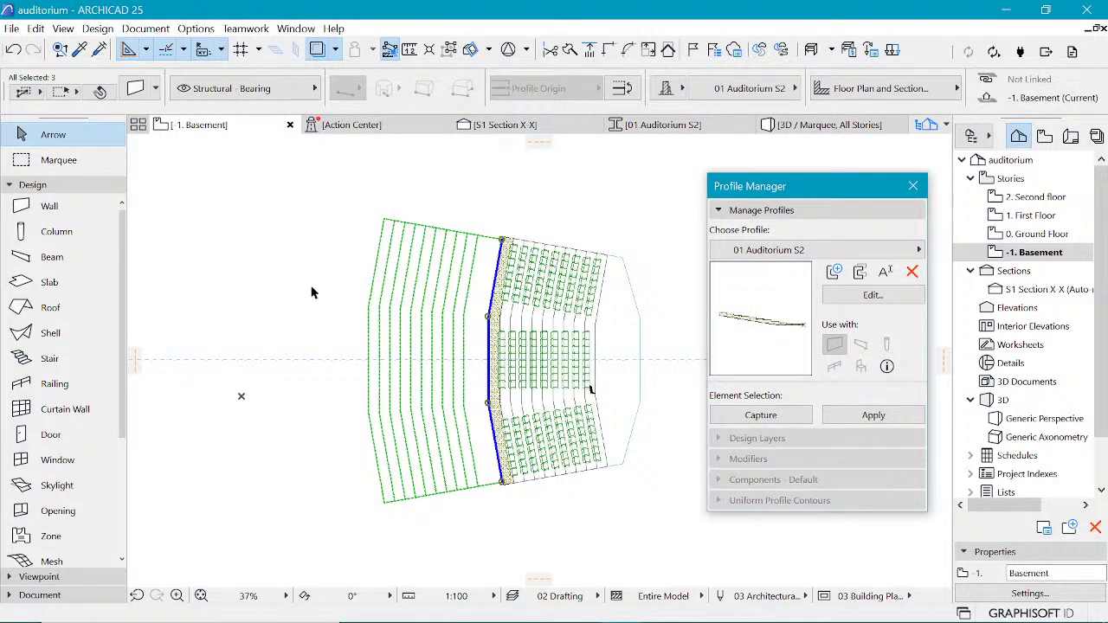
scroll(313, 293, down, 2)
scroll(453, 260, up, 2)
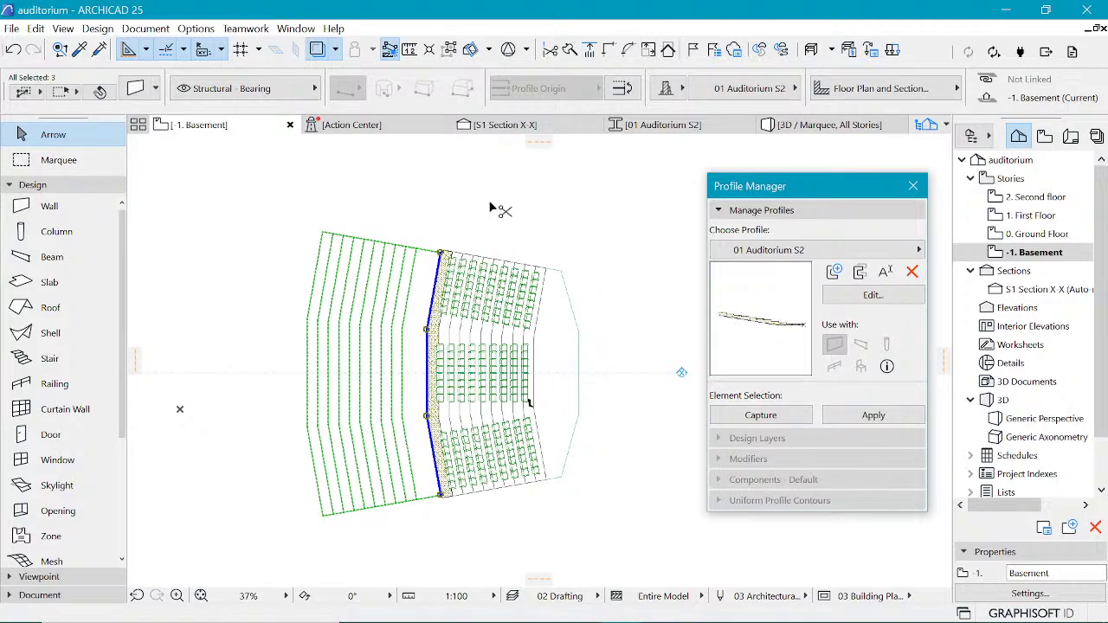
key(ctrl+t)
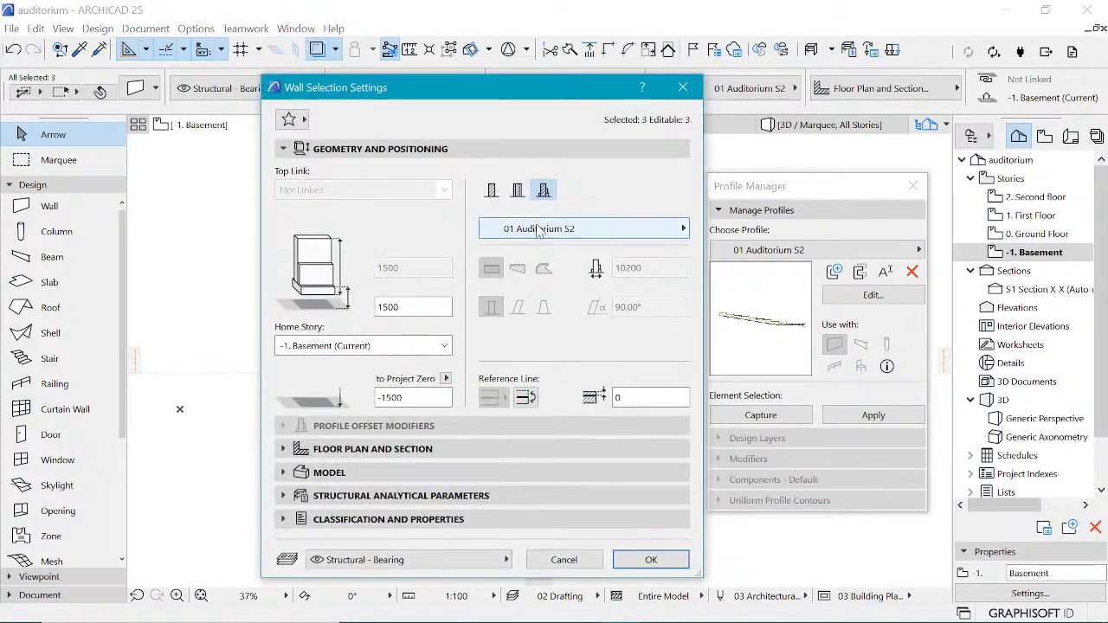
click(412, 448)
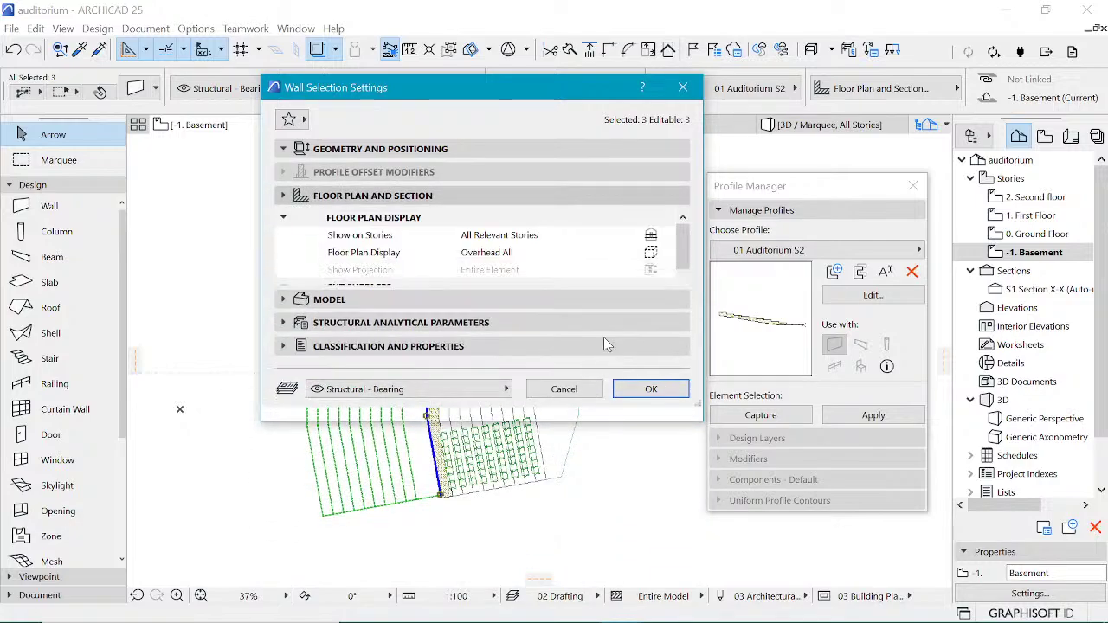
click(521, 151)
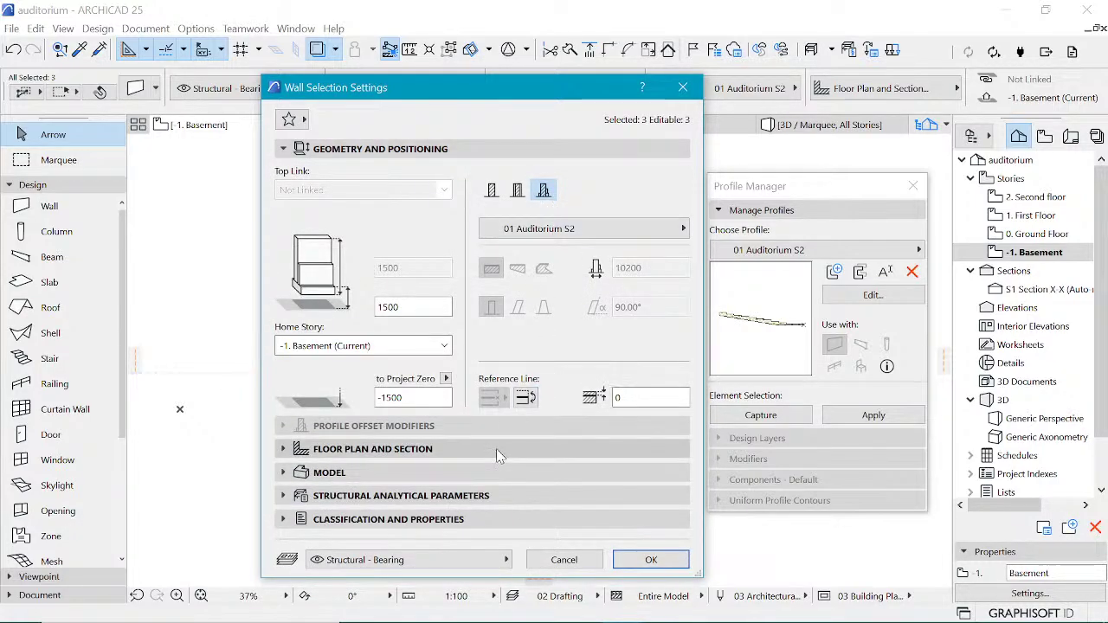
click(472, 452)
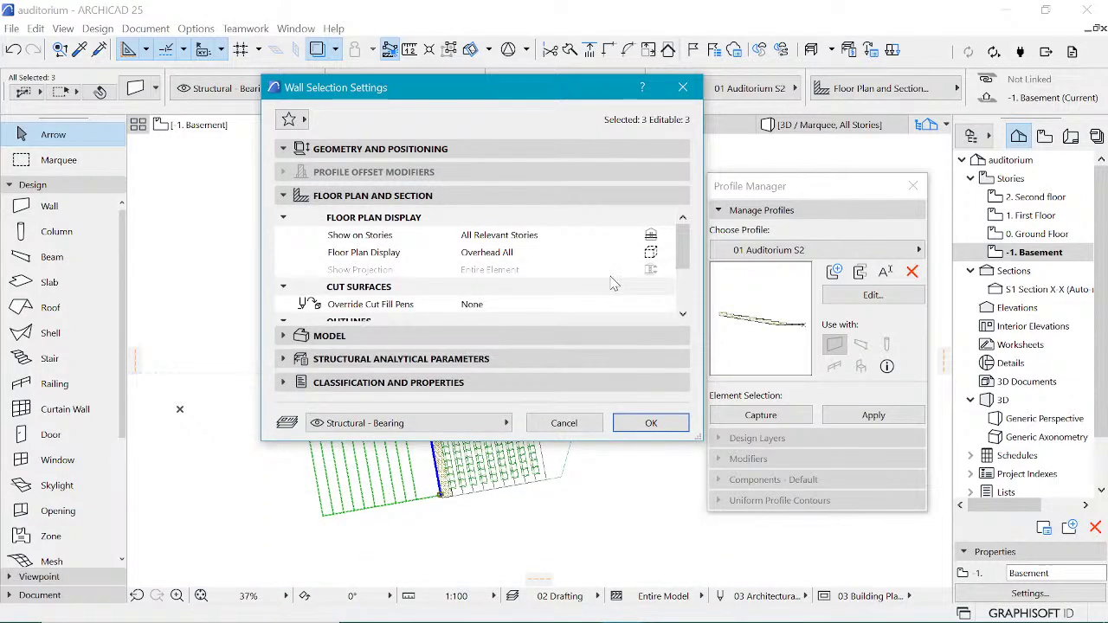
click(650, 253)
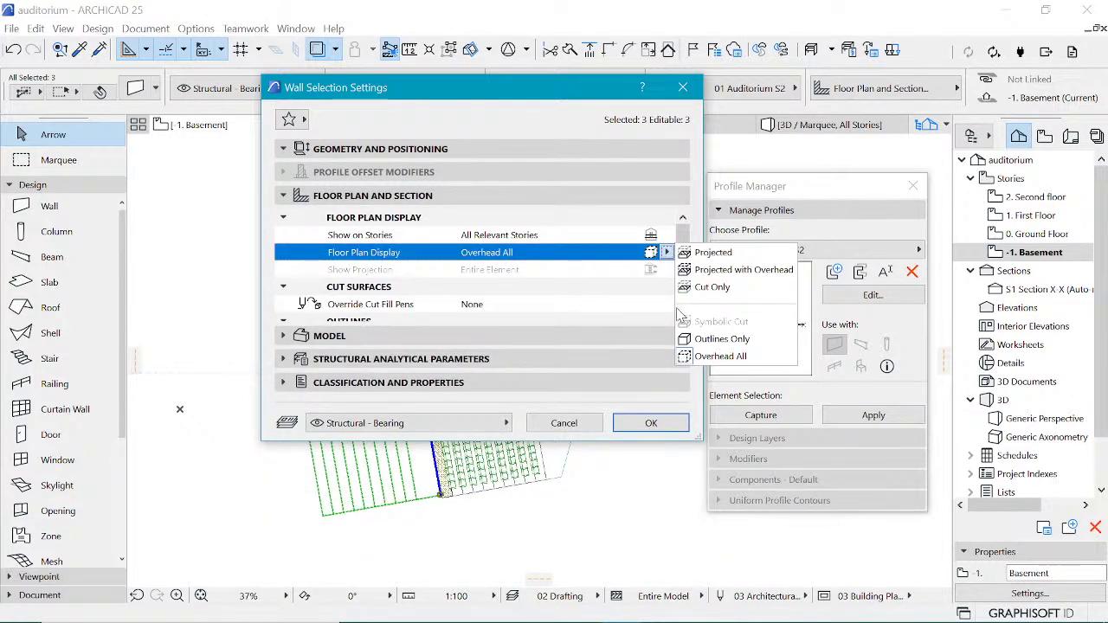
click(711, 287)
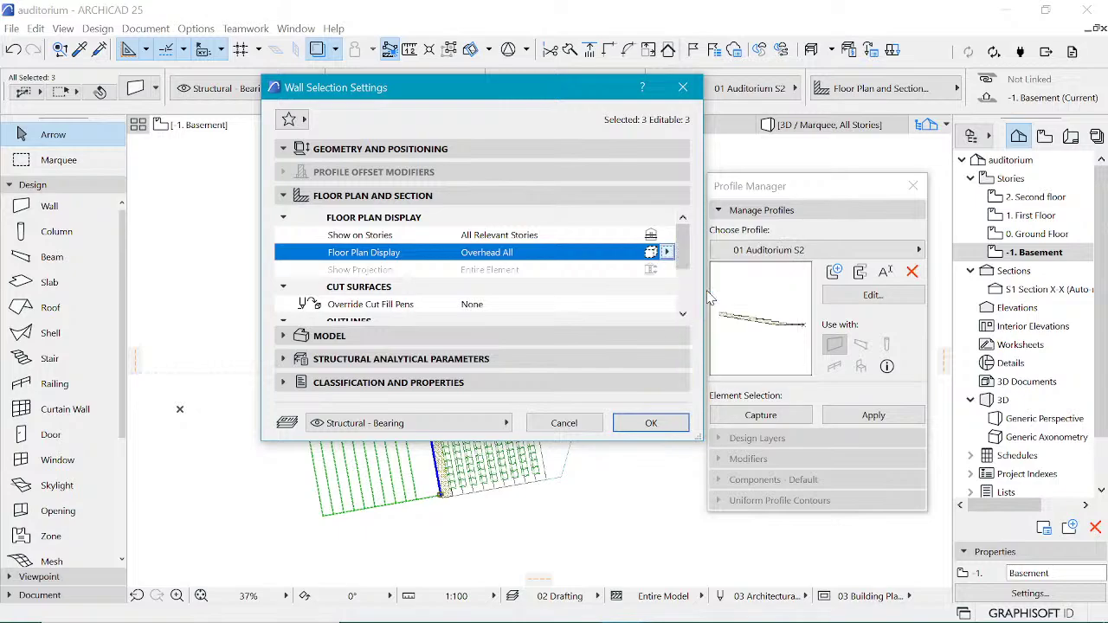
click(649, 422)
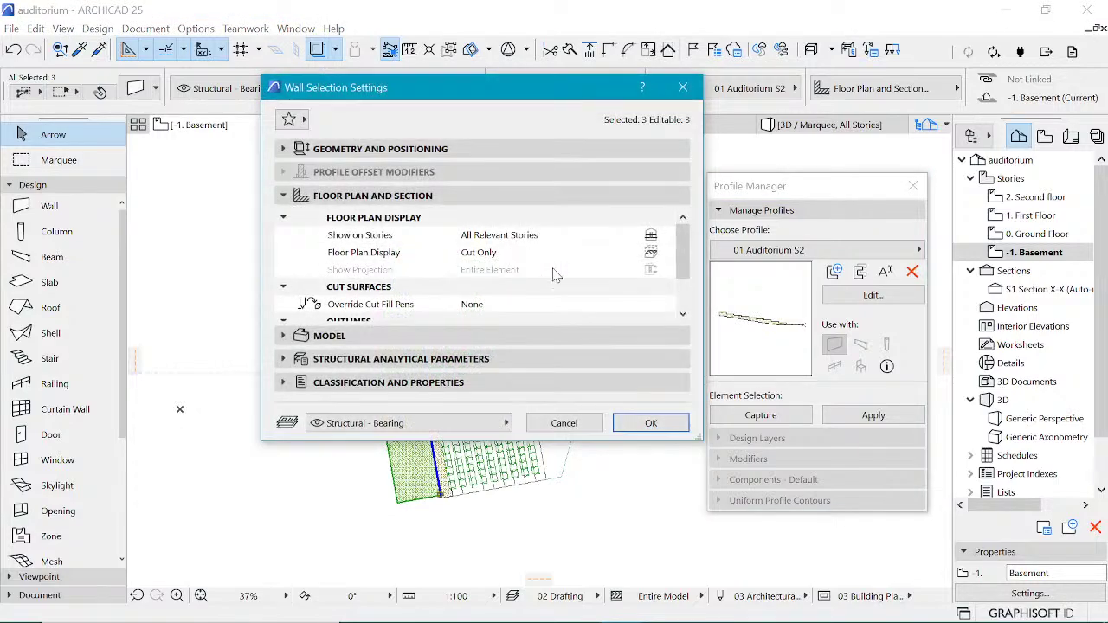
Step: Set the Floor Plan Display of the three upper tier walls to Overhead All and deselect them
scroll(648, 286, down, 2)
scroll(647, 285, up, 2)
click(657, 255)
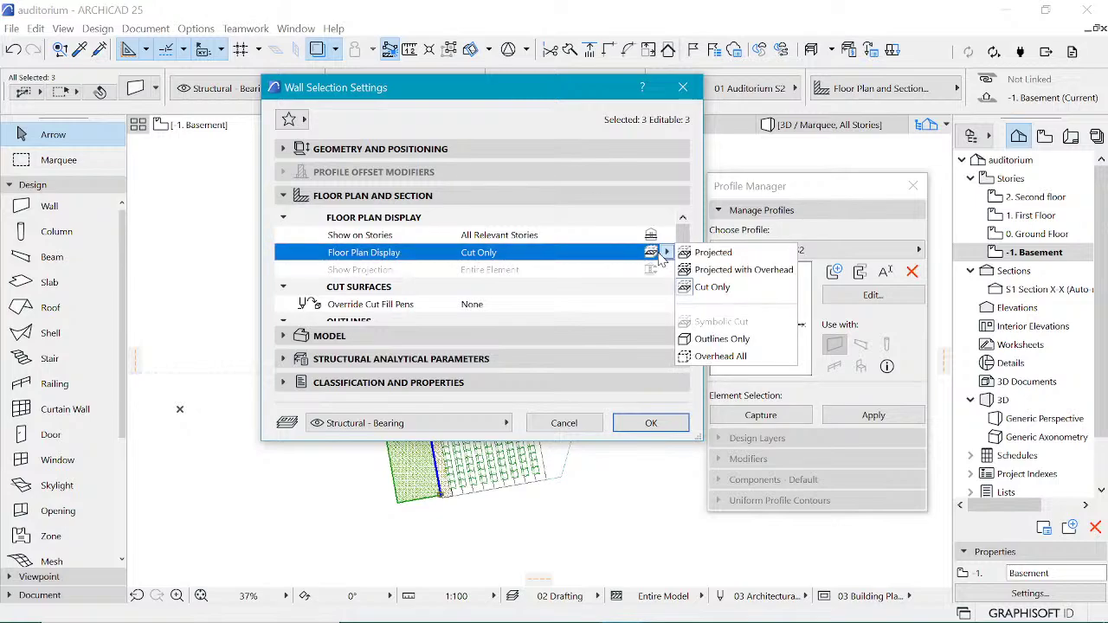
click(717, 356)
click(651, 423)
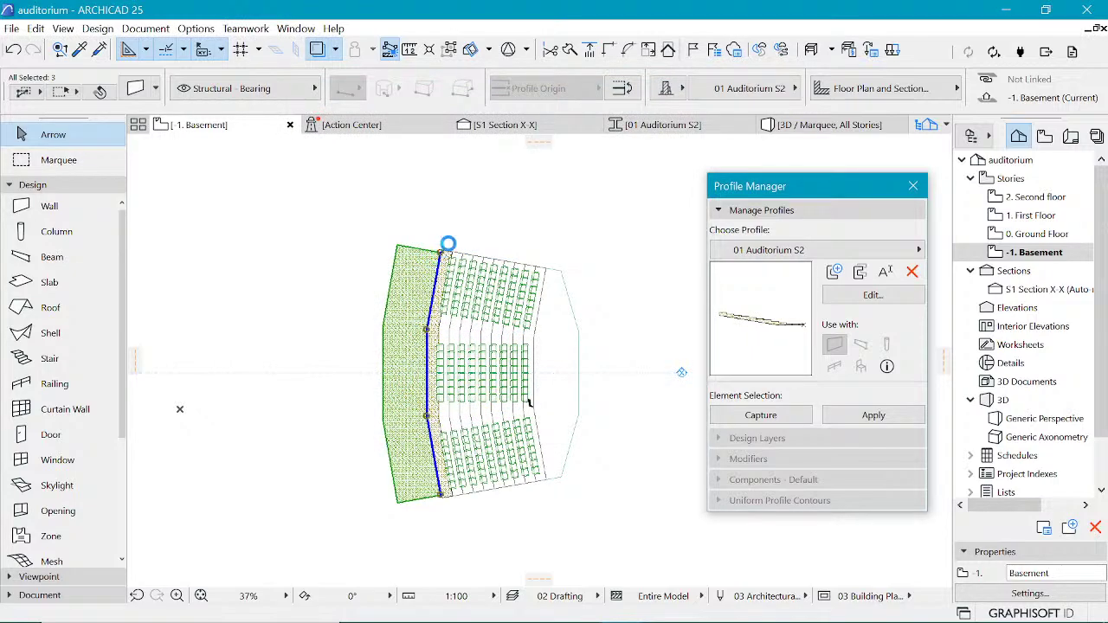
click(455, 225)
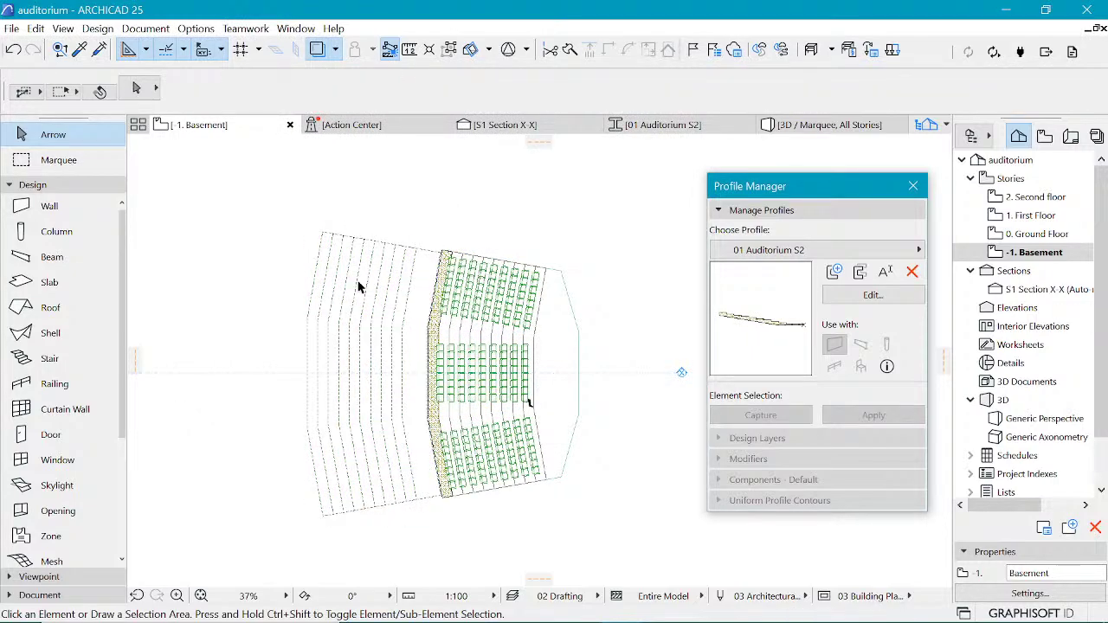
Step: Check the tiers in the Ground Floor plan, and view the balcony above them in Section X-X
scroll(359, 286, up, 1)
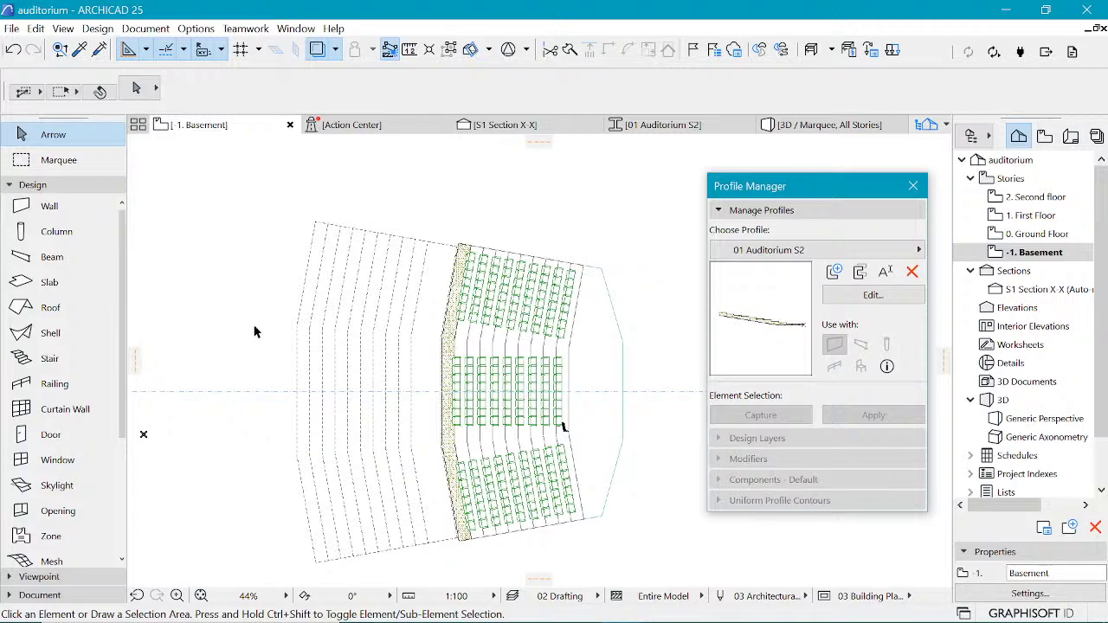
double_click(1039, 236)
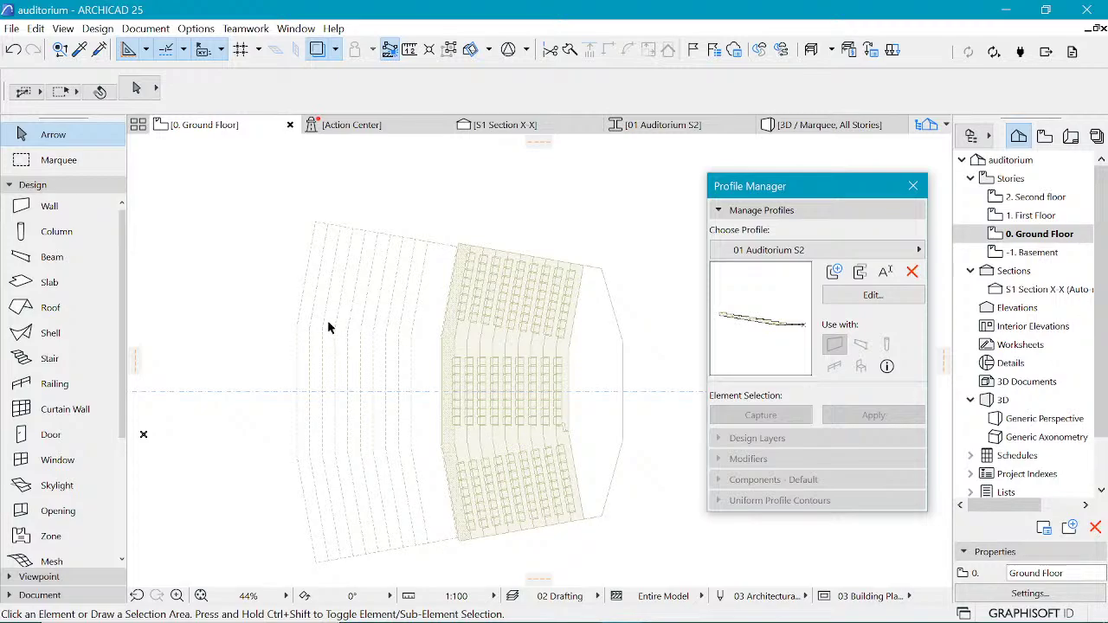
click(511, 125)
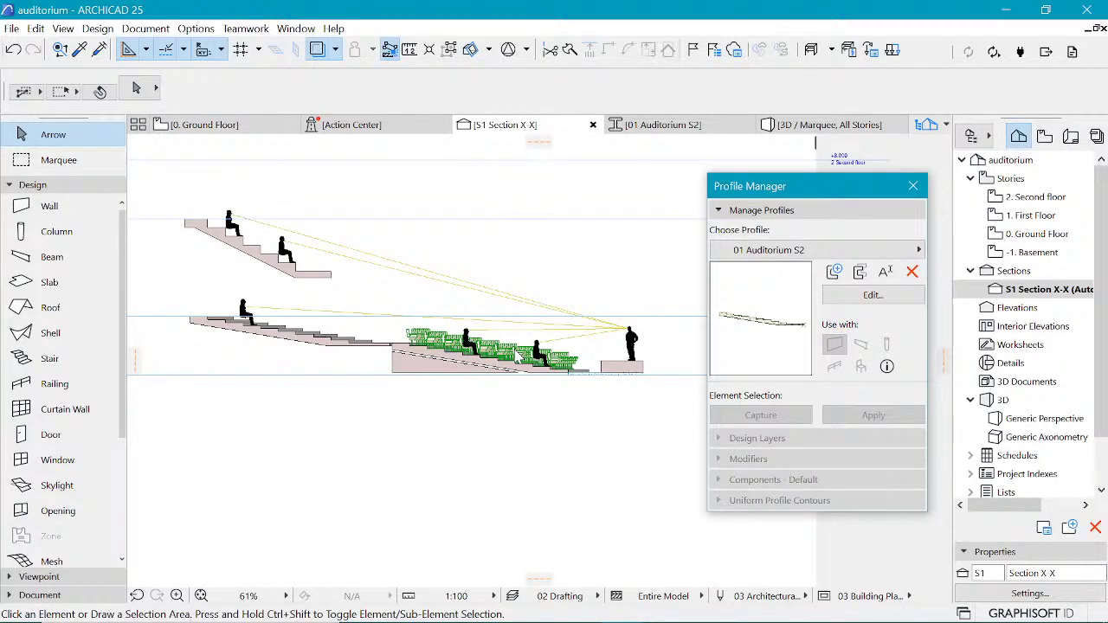
scroll(436, 277, down, 2)
scroll(332, 267, up, 1)
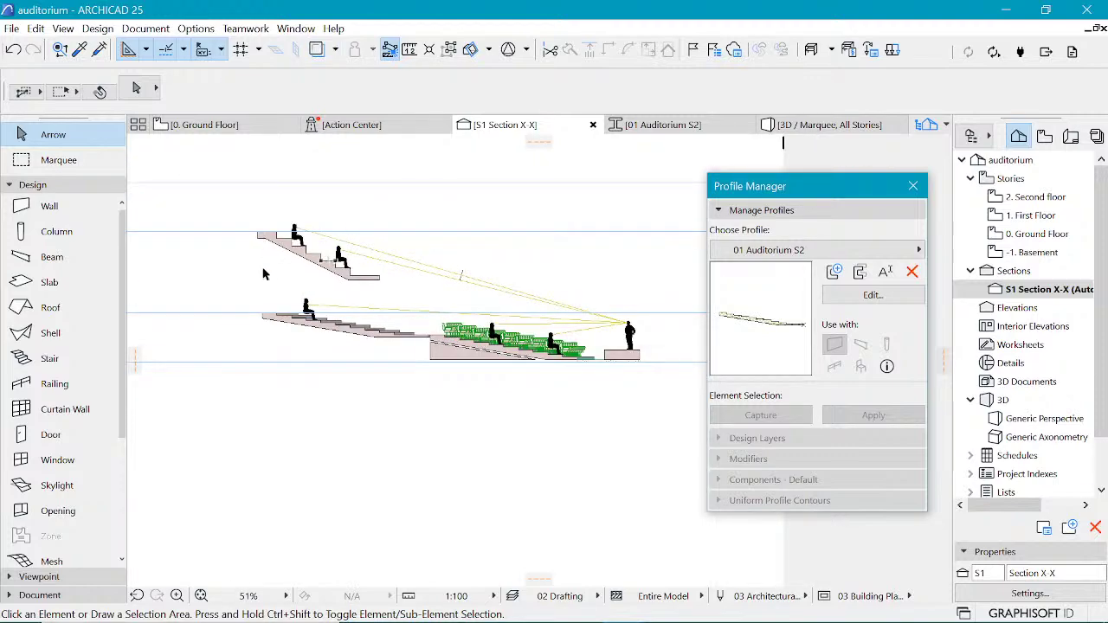
Step: Measure the height between the Ground Floor and First Floor level lines, and examine the balcony's steps in Section X-X
key(m)
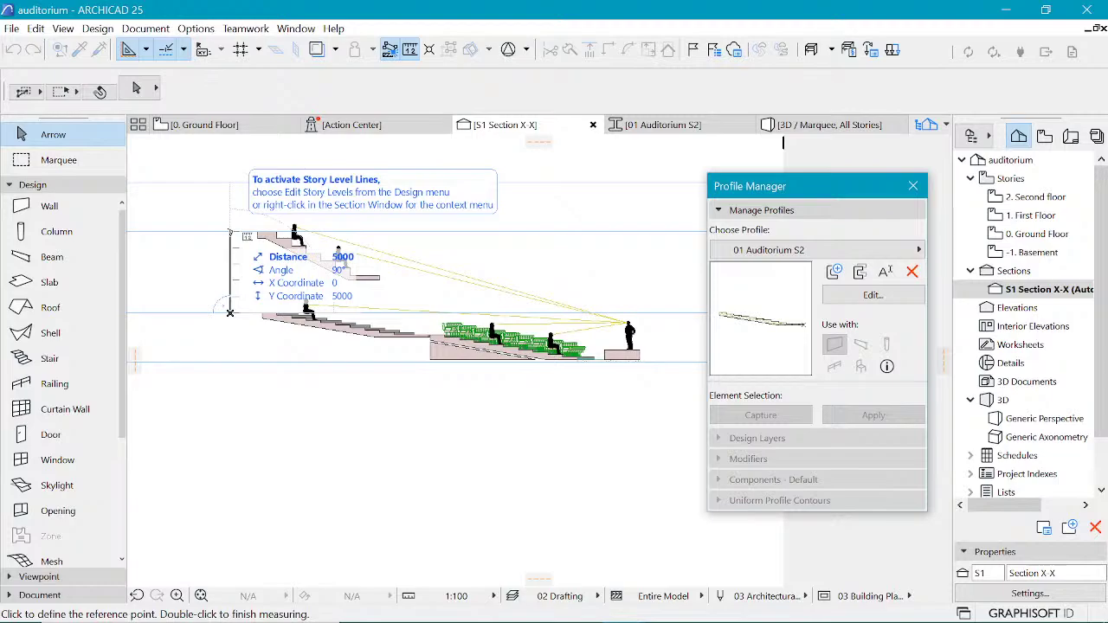
key(Escape)
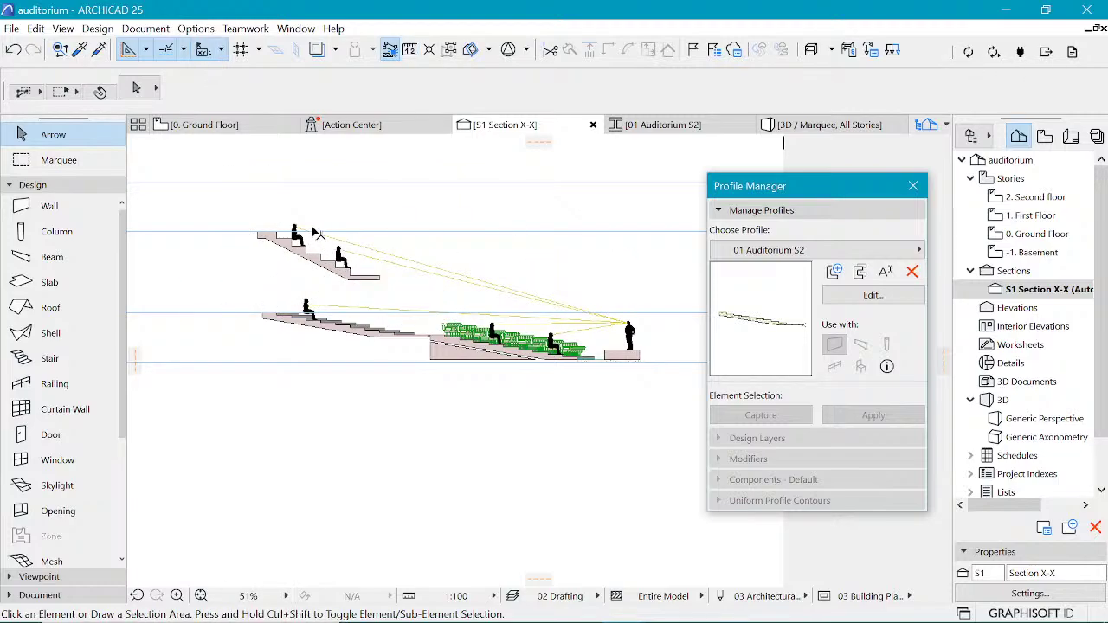
scroll(355, 294, up, 3)
key(m)
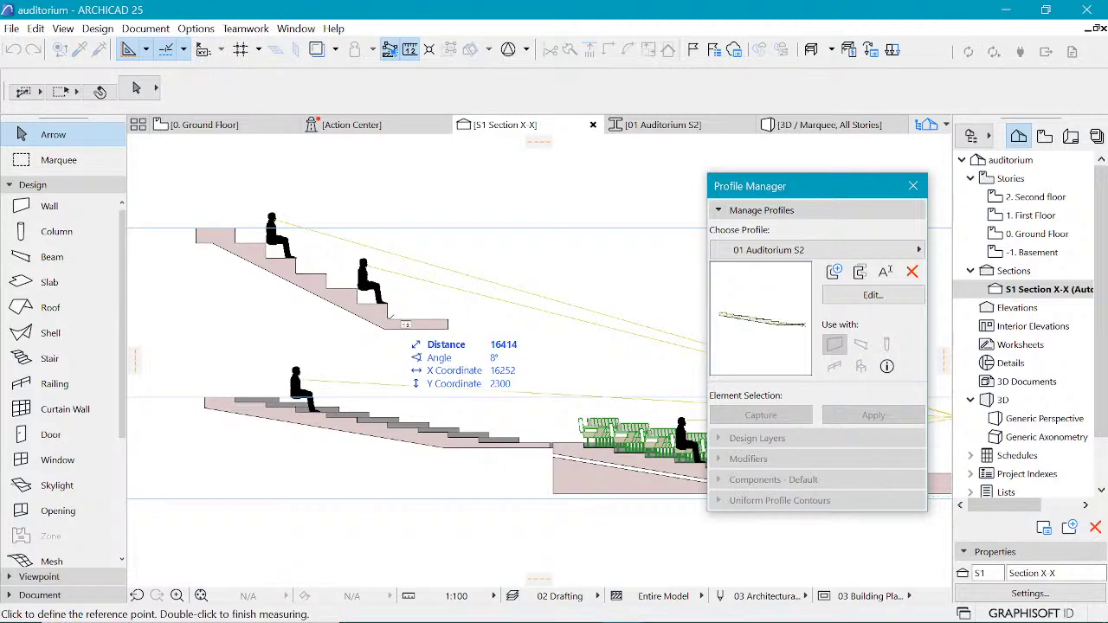
key(Escape)
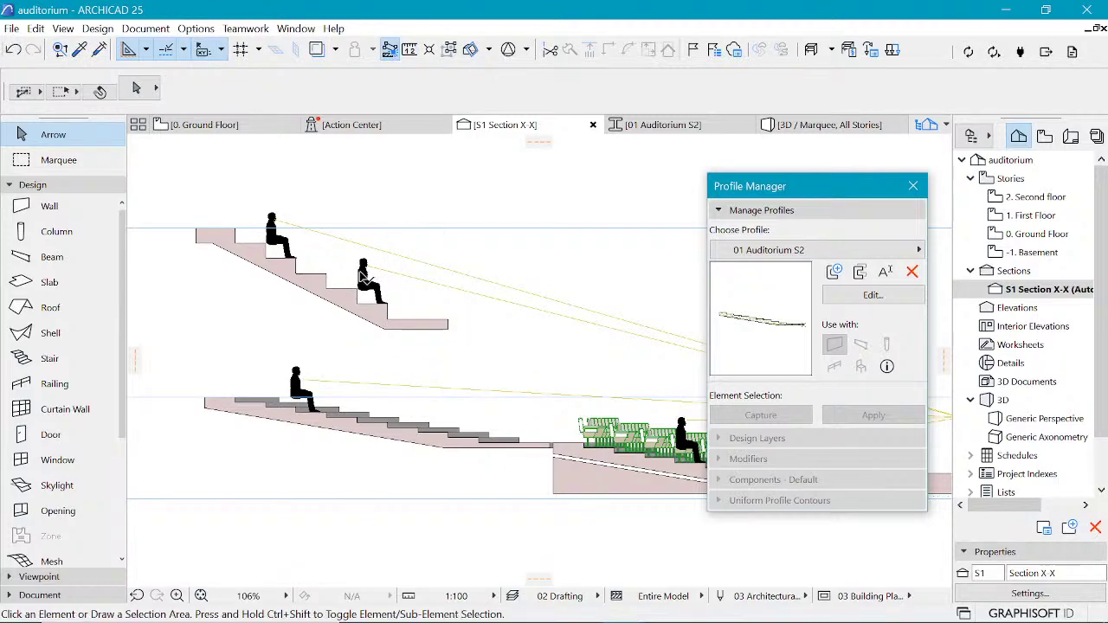
scroll(346, 294, down, 3)
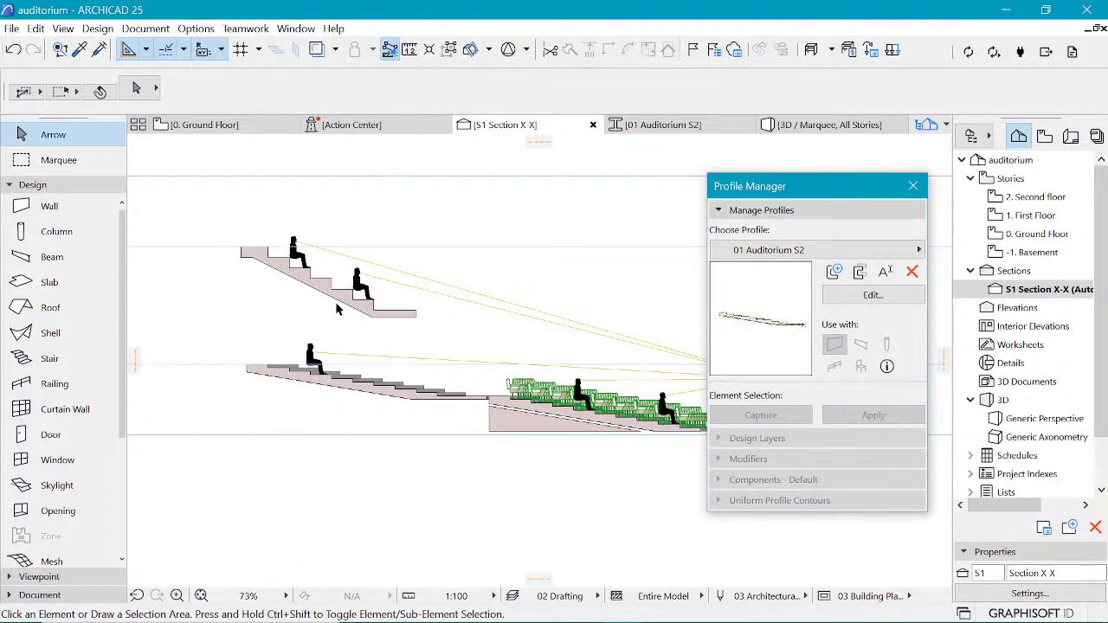
Step: Copy the rear lower tier's section fill straight up about 3500 mm, aligning it with the underside of the balcony
click(416, 405)
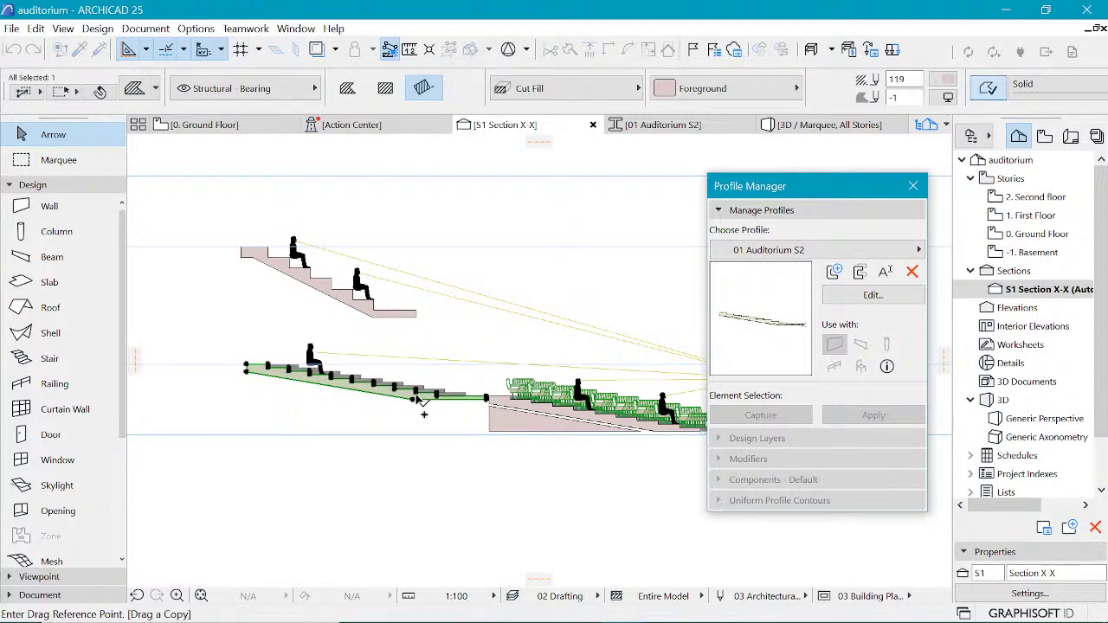
ctrl+drag(413, 399, 416, 319)
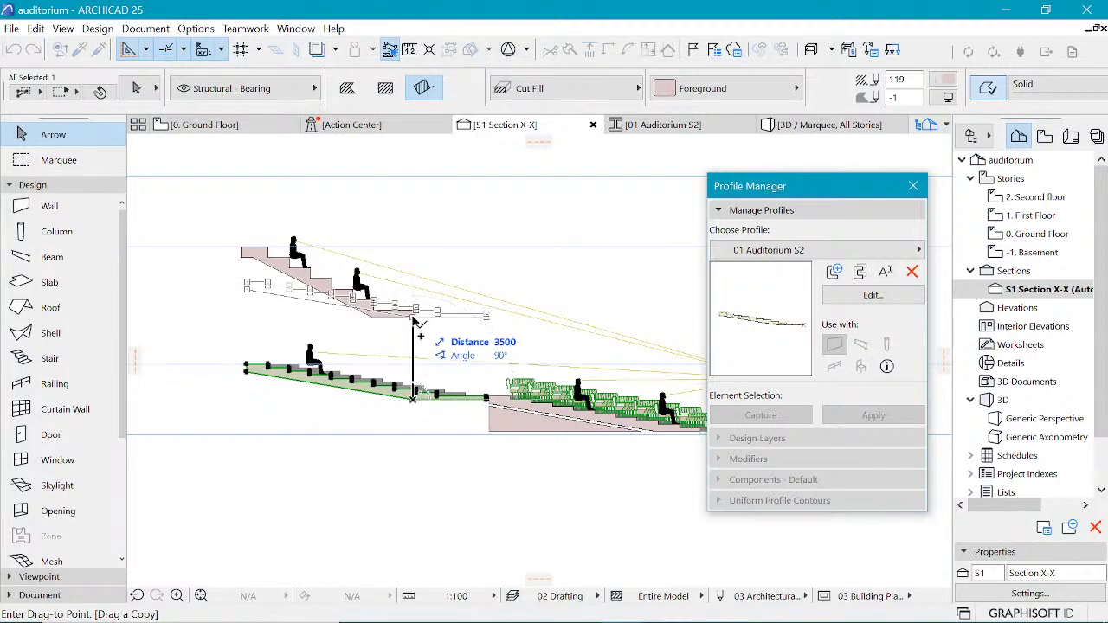
key(Escape)
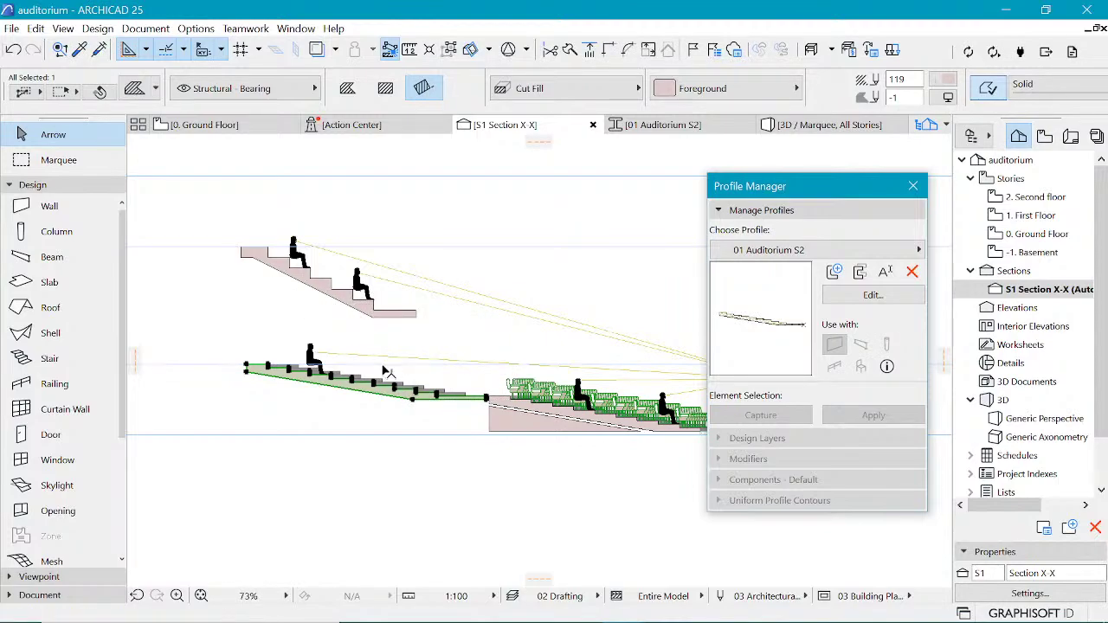
key(ctrl+shift+d)
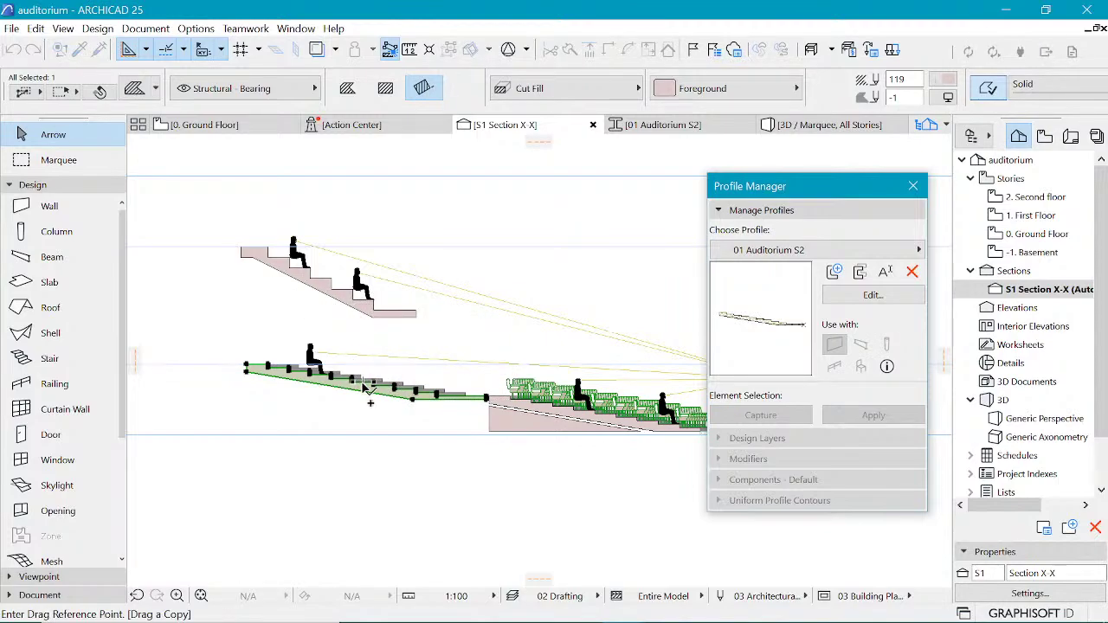
click(363, 382)
click(372, 308)
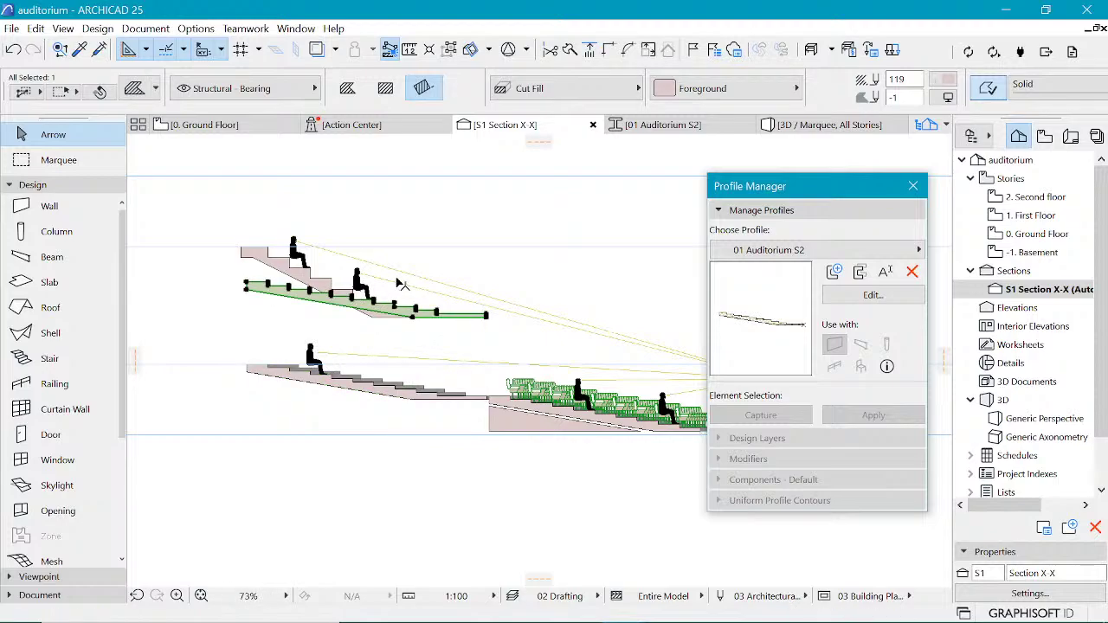
scroll(386, 282, up, 3)
key(Escape)
scroll(508, 346, down, 2)
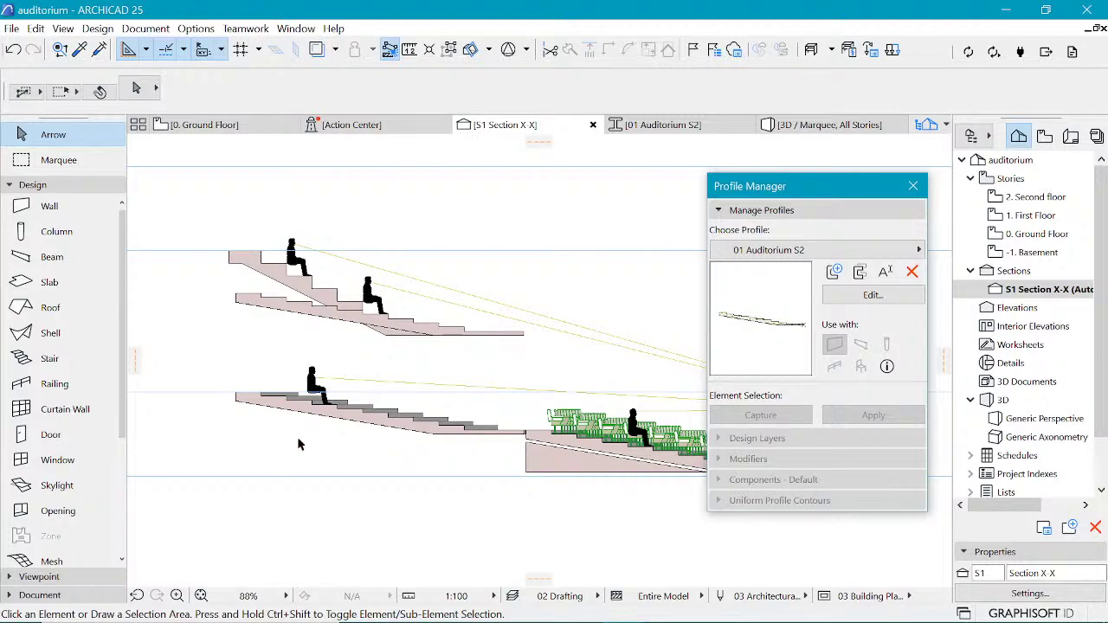
Step: Copy the front seated man on the balcony onto the next step down of the shallower tier profile
scroll(386, 290, up, 3)
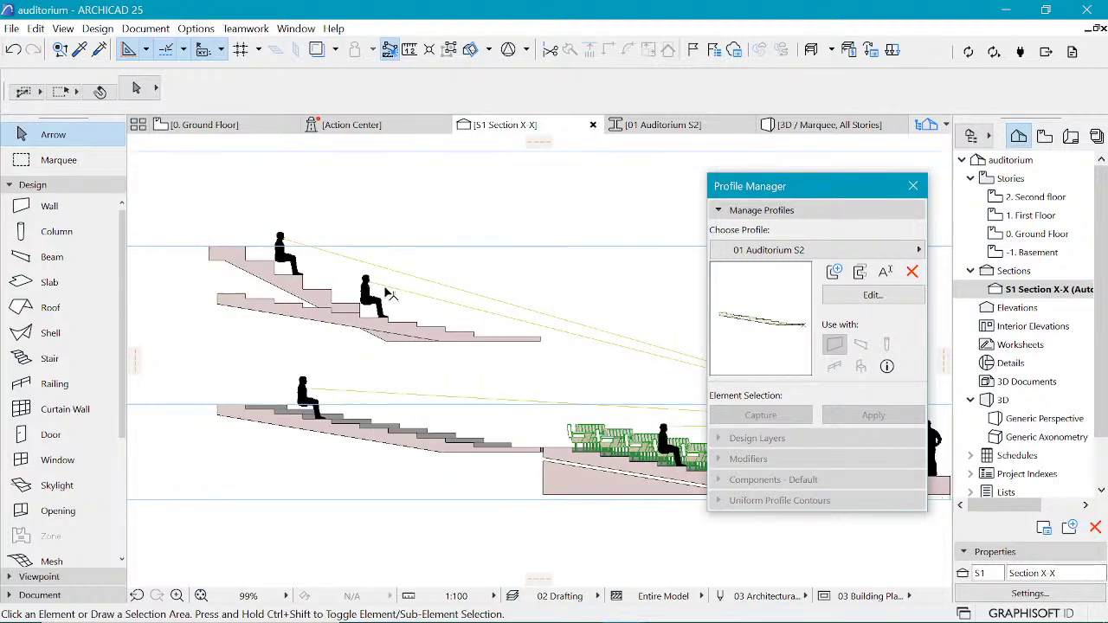
click(360, 278)
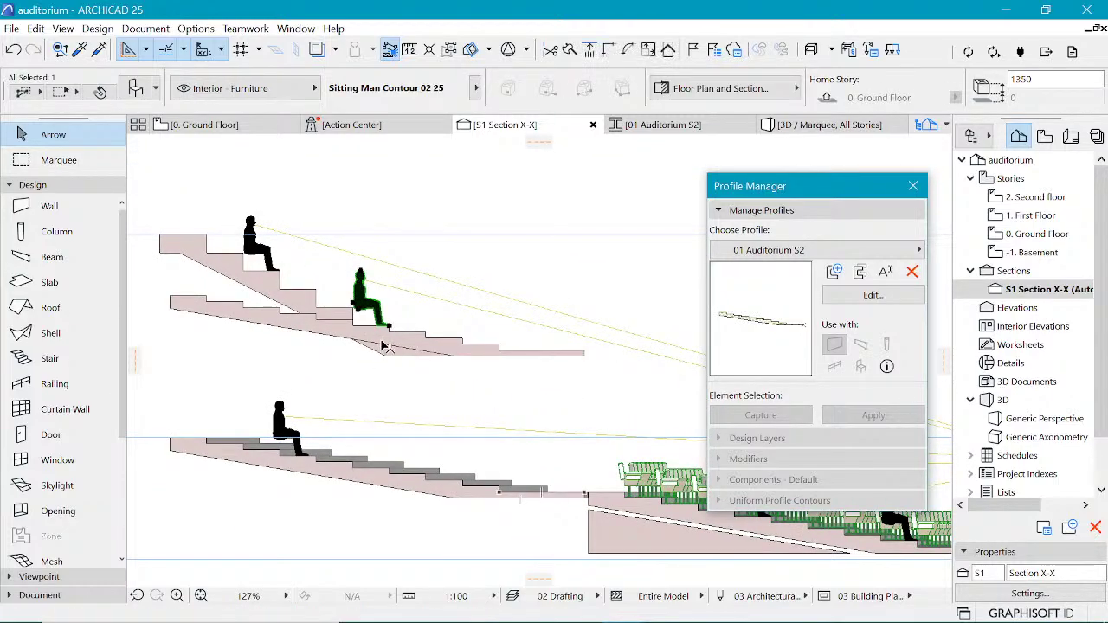
key(ctrl+shift+d)
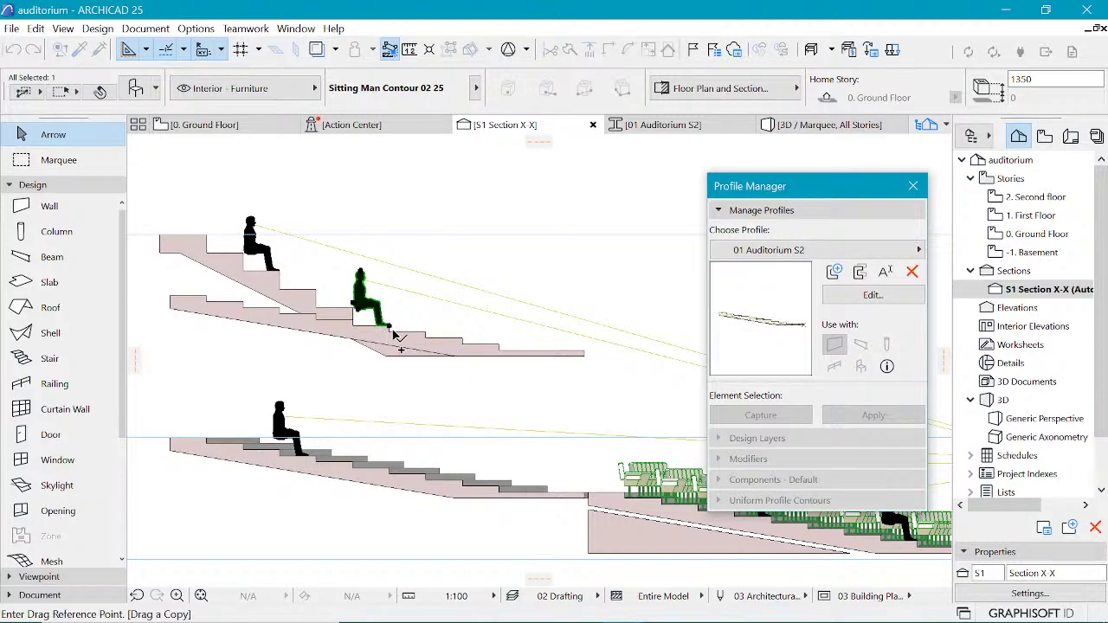
click(390, 328)
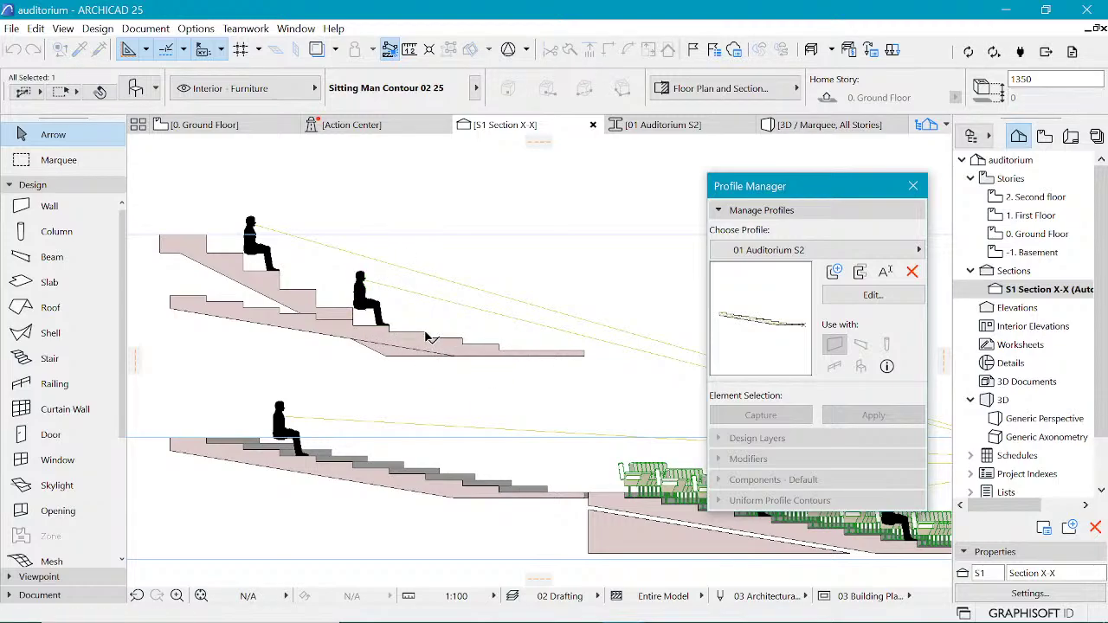
click(426, 336)
scroll(238, 332, down, 3)
scroll(238, 331, down, 1)
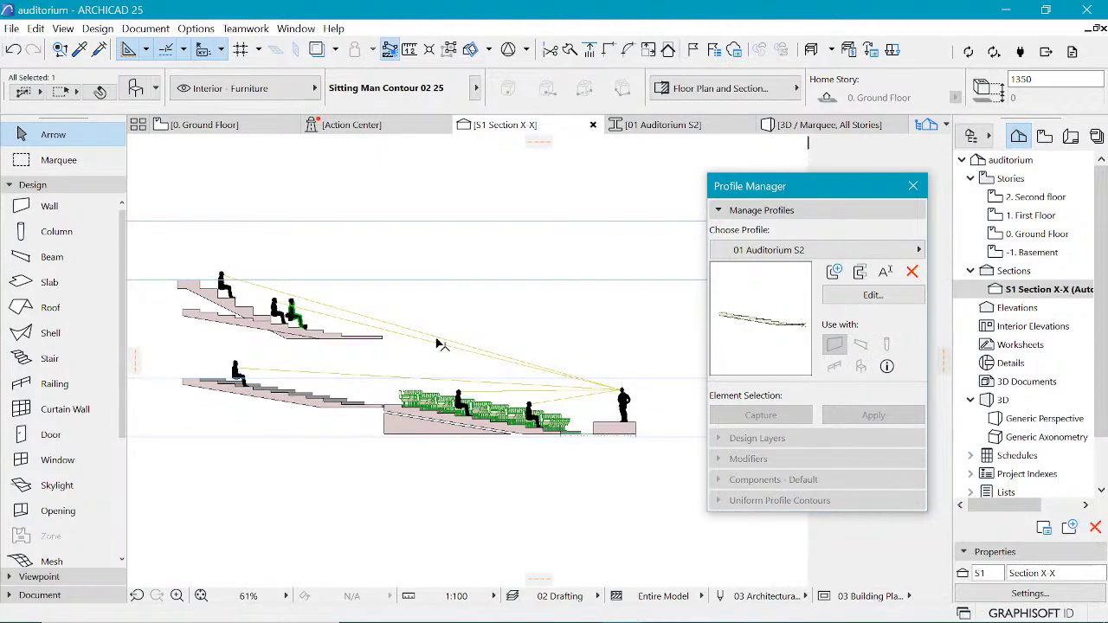
Step: Copy the selected seated man onto the next step down of the shallower balcony tier profile
scroll(306, 316, up, 2)
scroll(307, 316, up, 5)
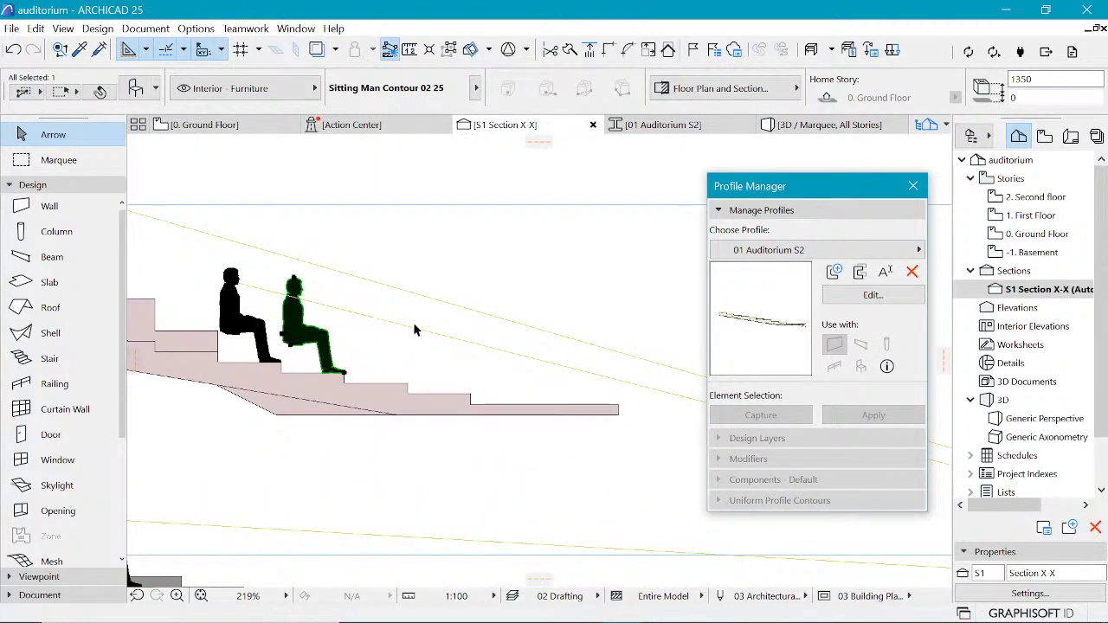
scroll(288, 306, up, 5)
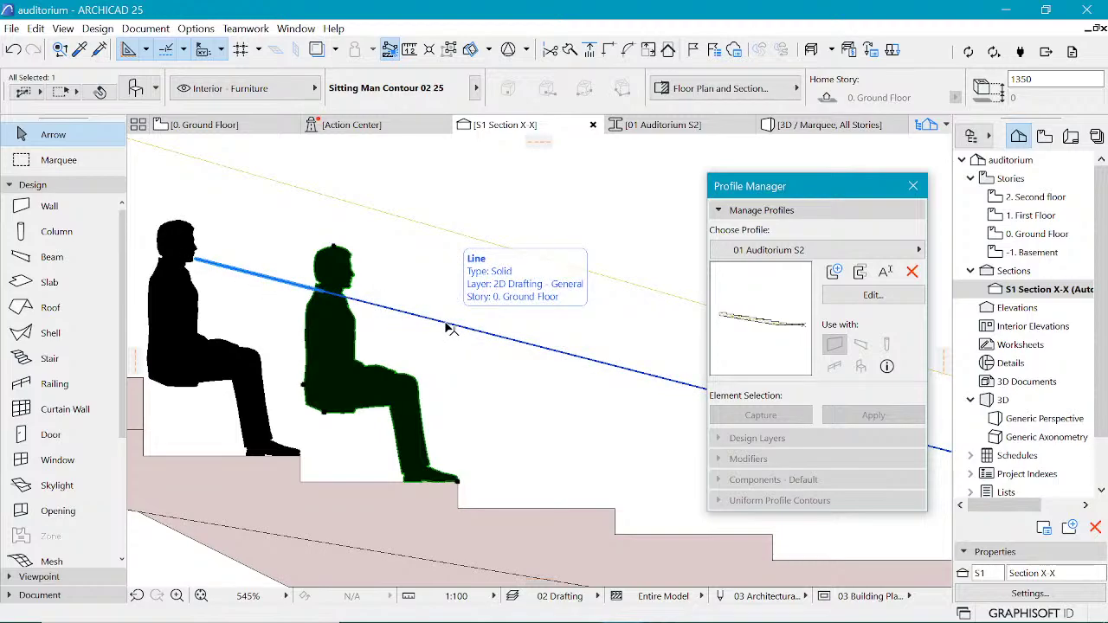
key(ctrl+d)
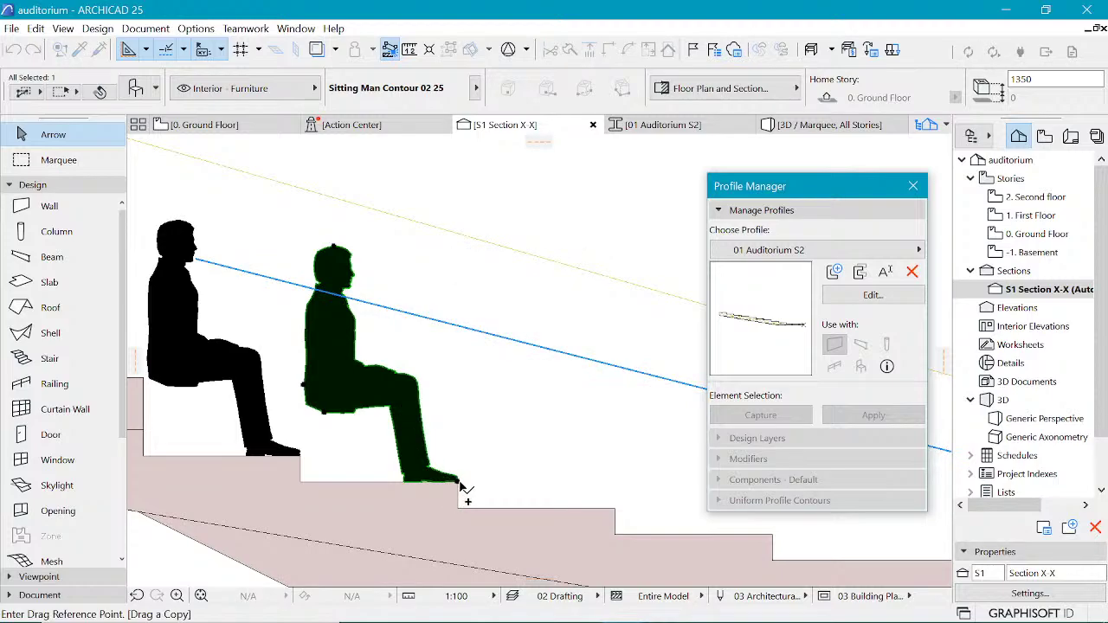
click(458, 481)
click(625, 521)
scroll(286, 289, down, 3)
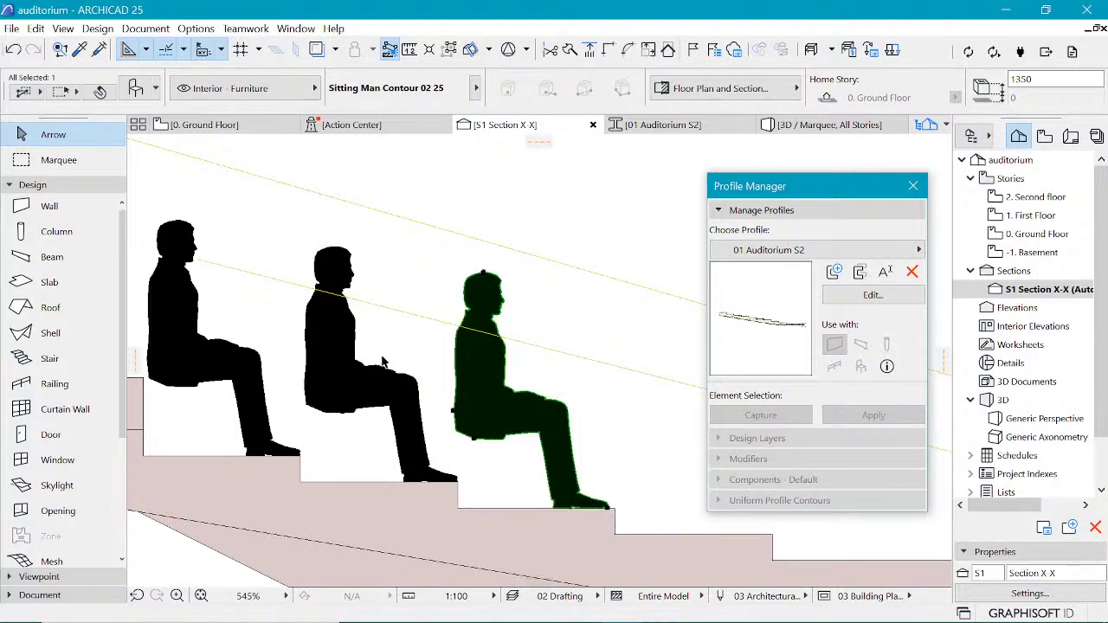
scroll(285, 288, down, 3)
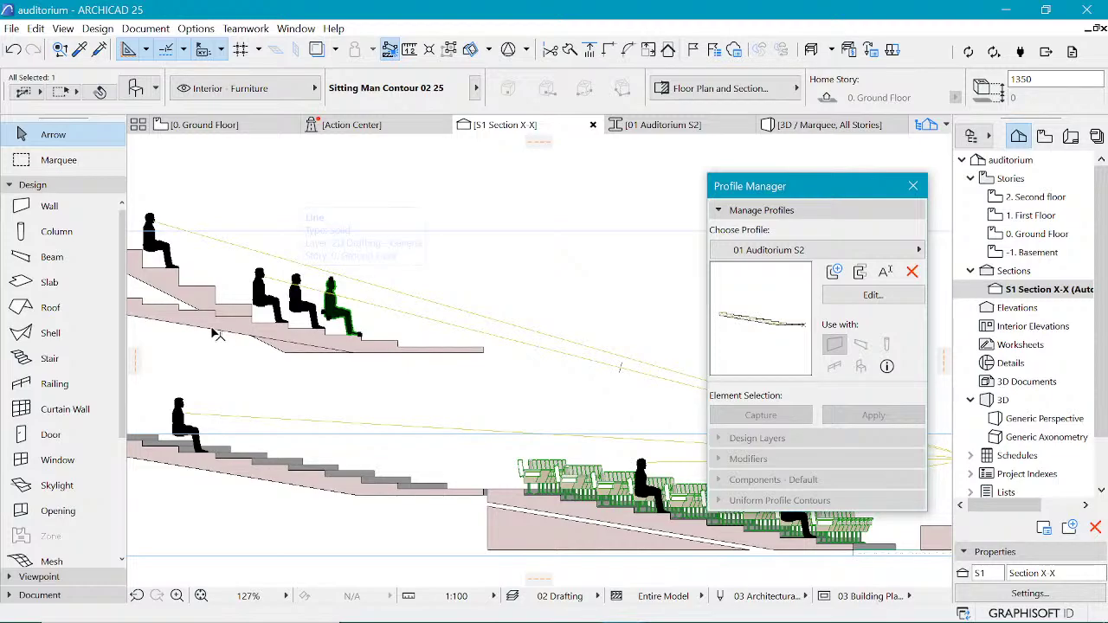
scroll(257, 341, down, 2)
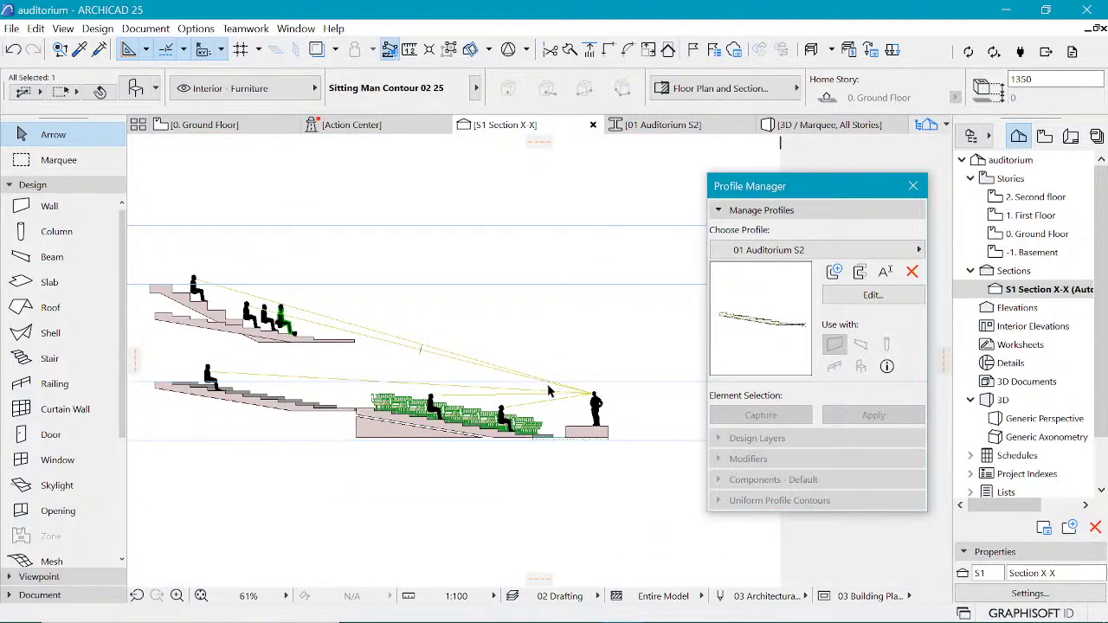
Step: Delete the two added seated men and the shallower tier fill from the balcony, keeping the steeper stepped profile
scroll(238, 328, up, 3)
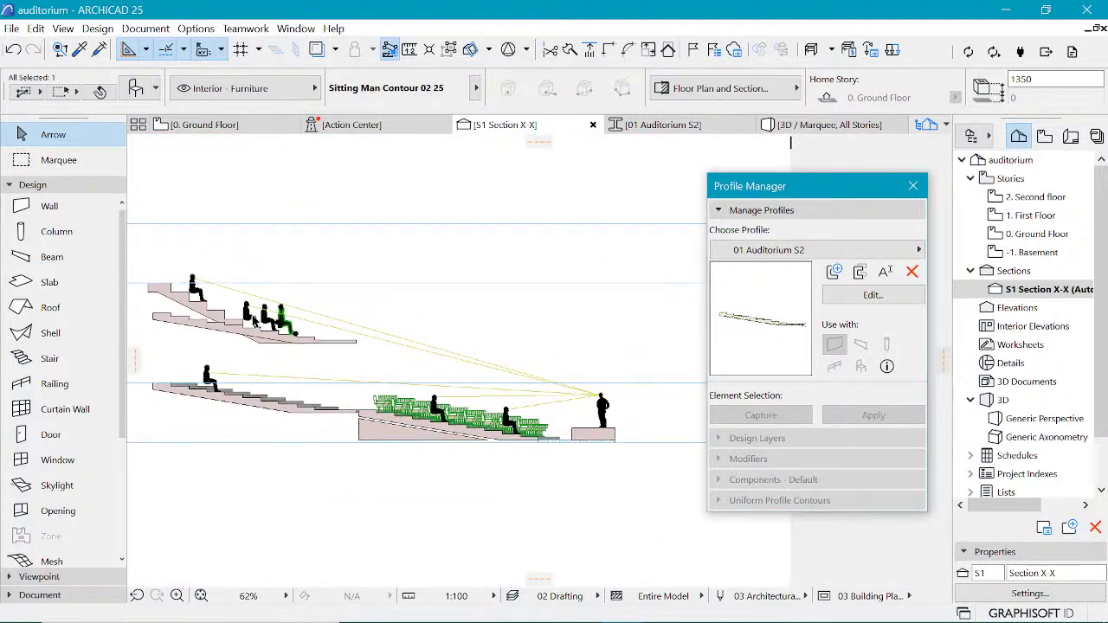
scroll(255, 311, up, 4)
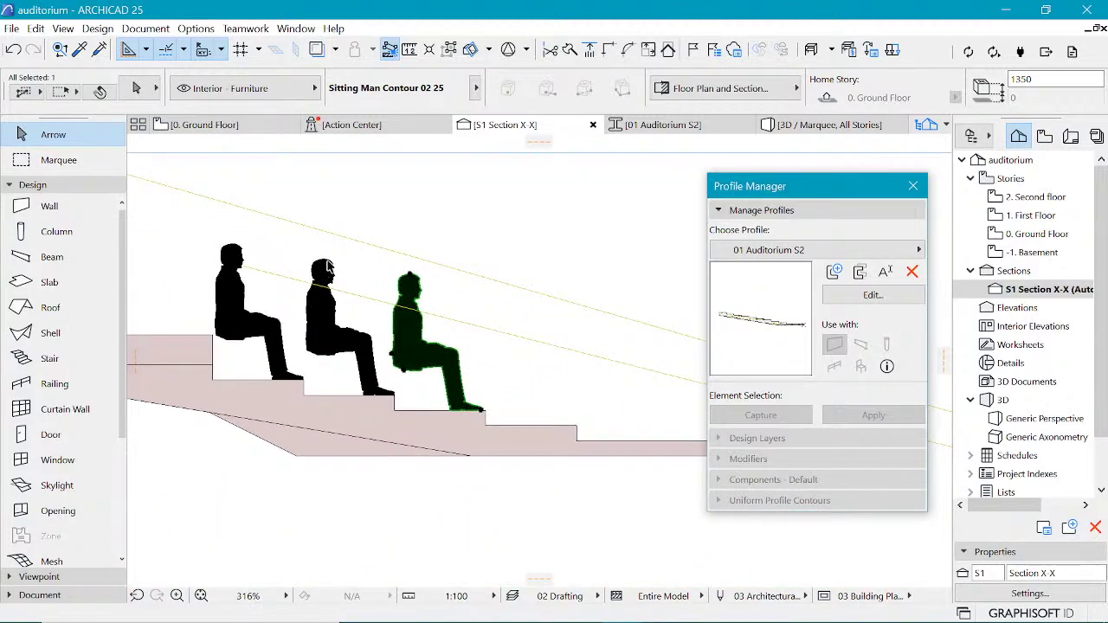
shift+click(324, 271)
shift+click(579, 430)
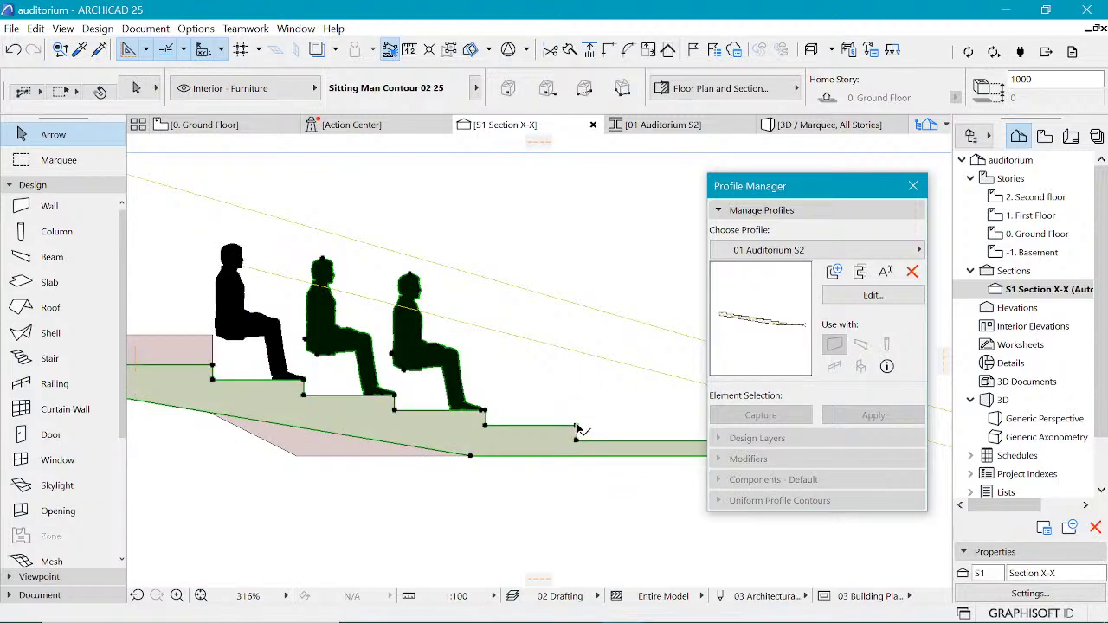
key(Delete)
scroll(520, 407, down, 3)
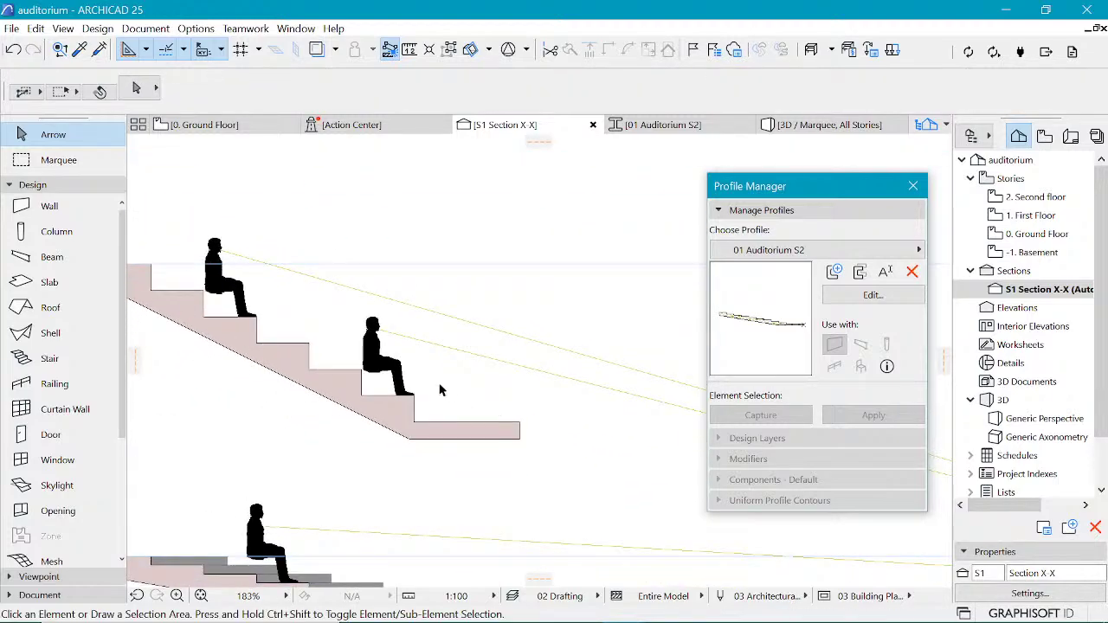
Step: Measure the riser height of the steep balcony profile's lowest step
scroll(382, 412, up, 2)
key(m)
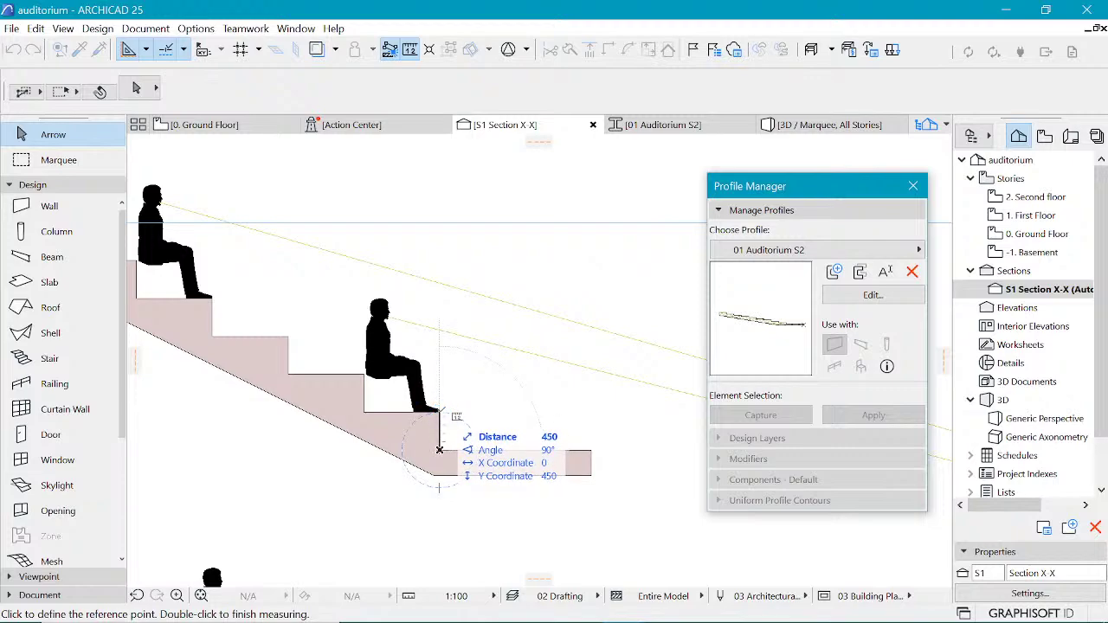
key(Escape)
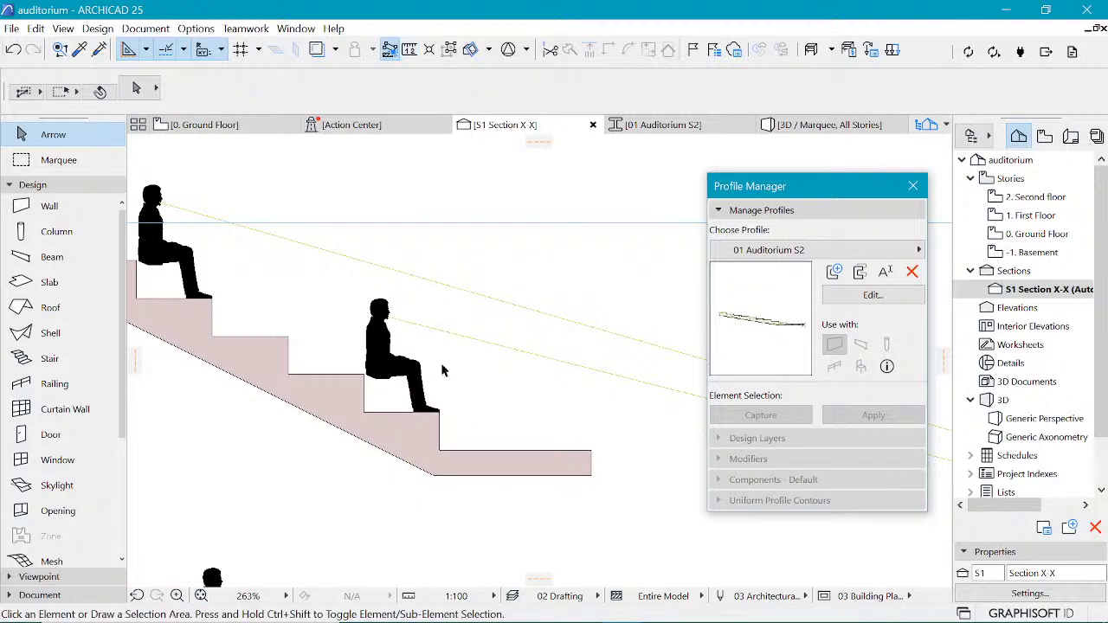
Step: View the available length units in the project's Working Units preferences, and close the dialog without changes
click(195, 28)
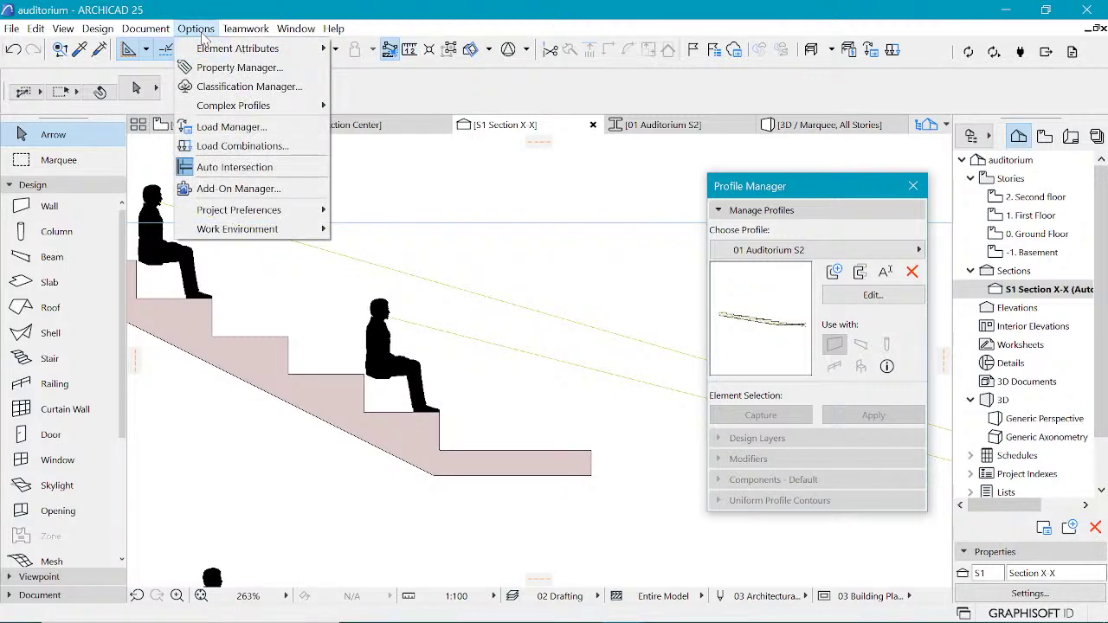
mouse_move(260, 210)
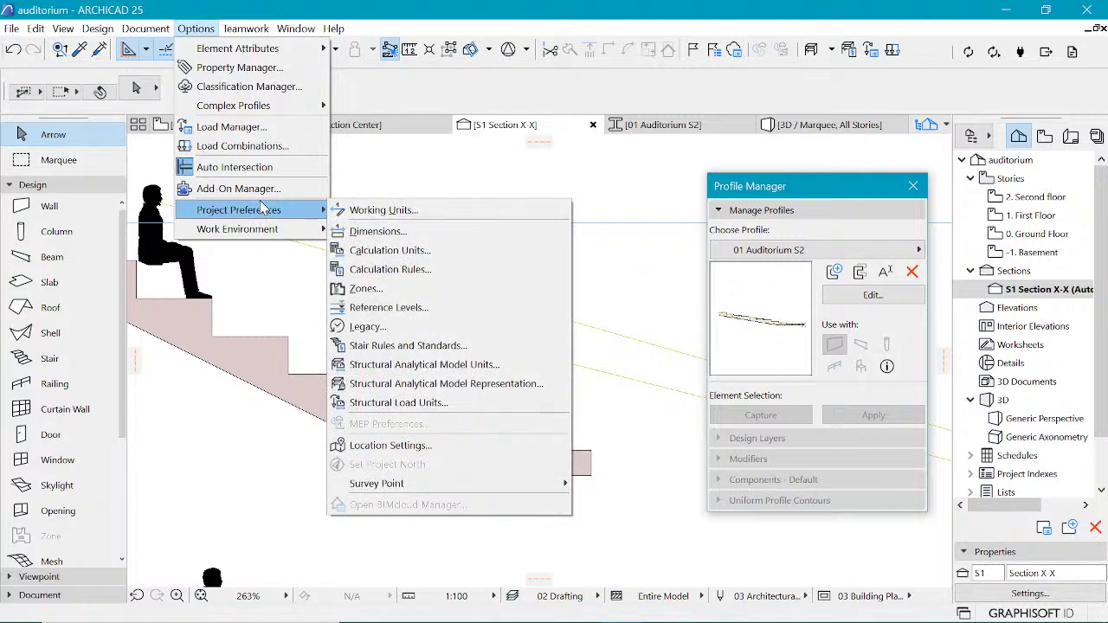
click(414, 215)
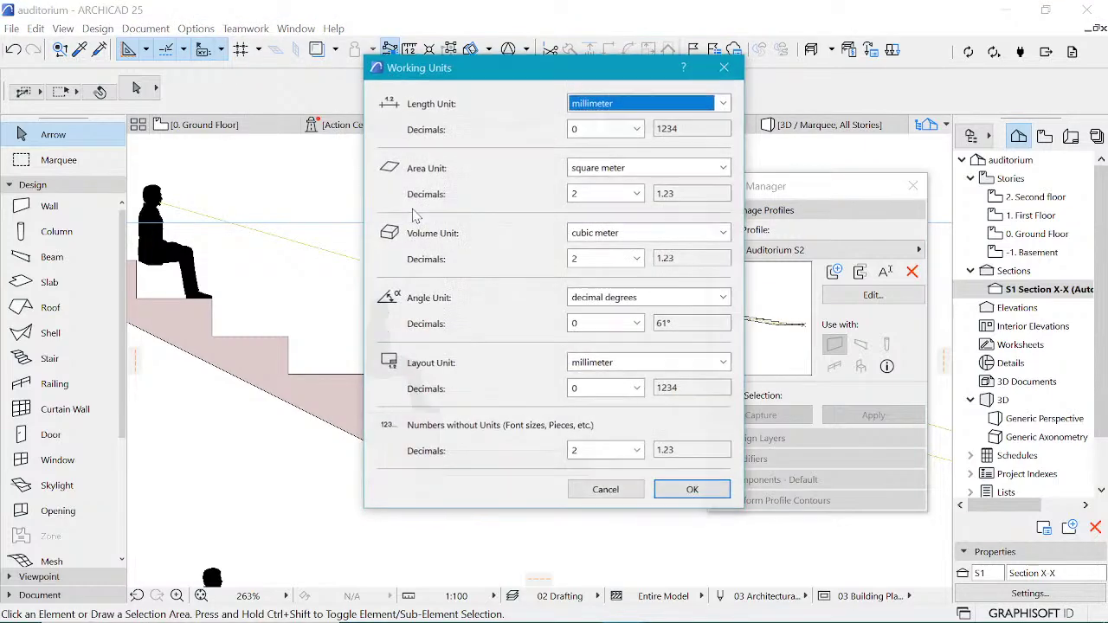
click(693, 104)
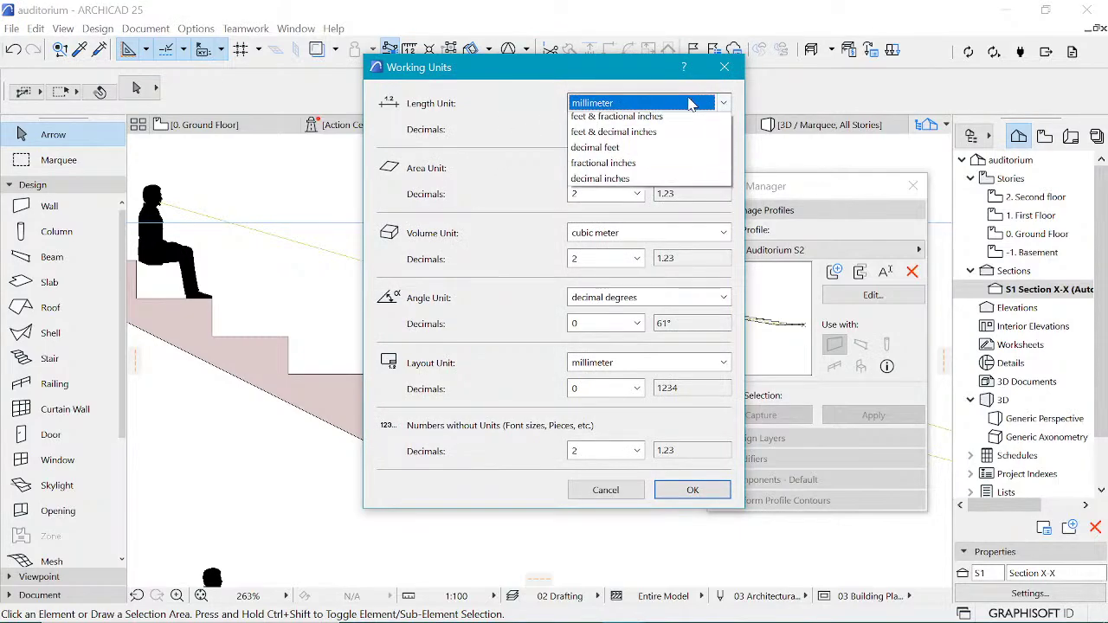
click(530, 174)
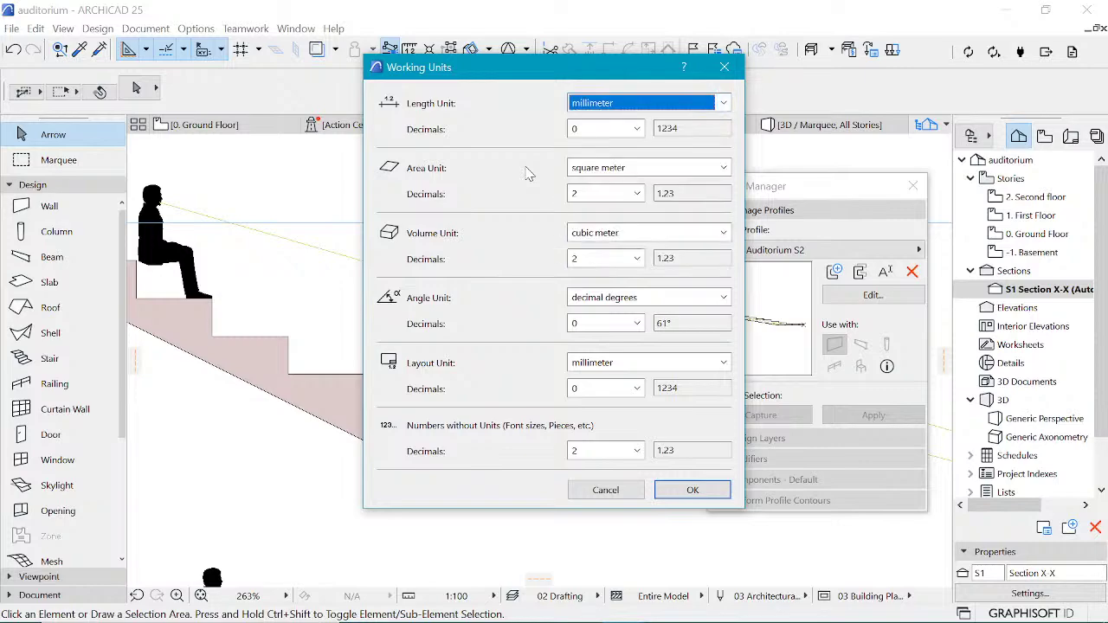
click(726, 69)
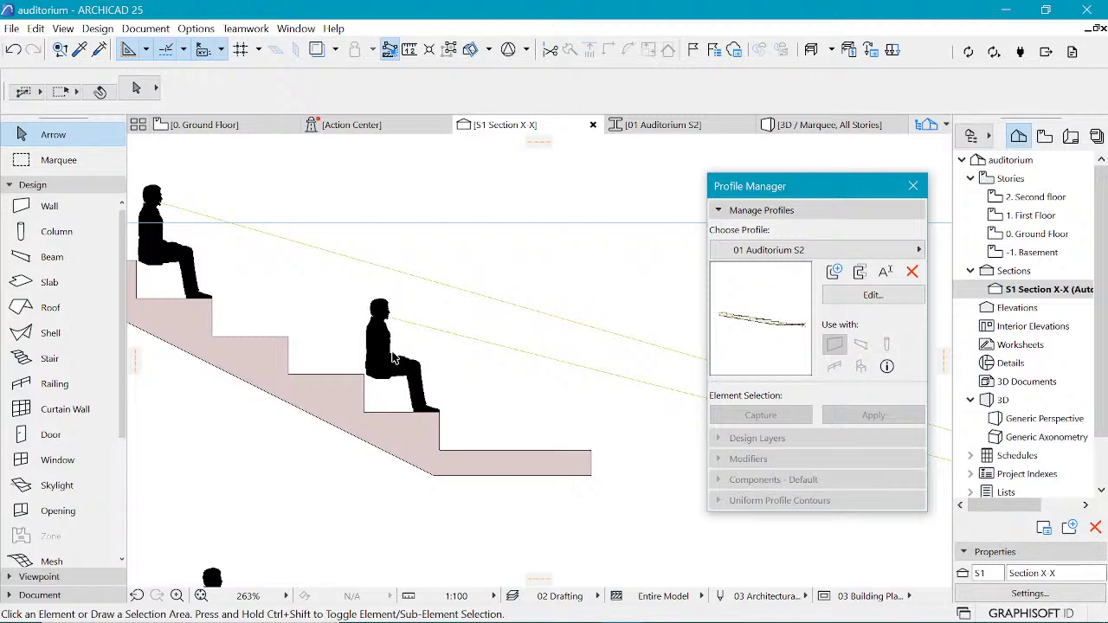
Step: Measure the balcony's lowest riser again, and examine the front seated man's step and the landing below it
scroll(405, 351, down, 3)
scroll(433, 413, up, 2)
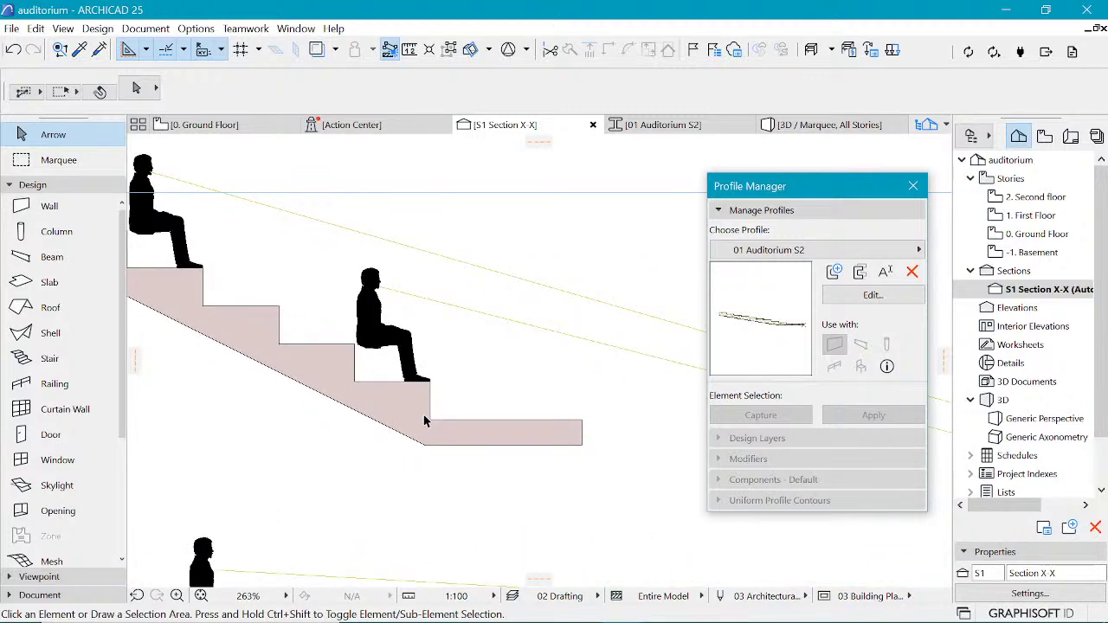
key(m)
click(430, 419)
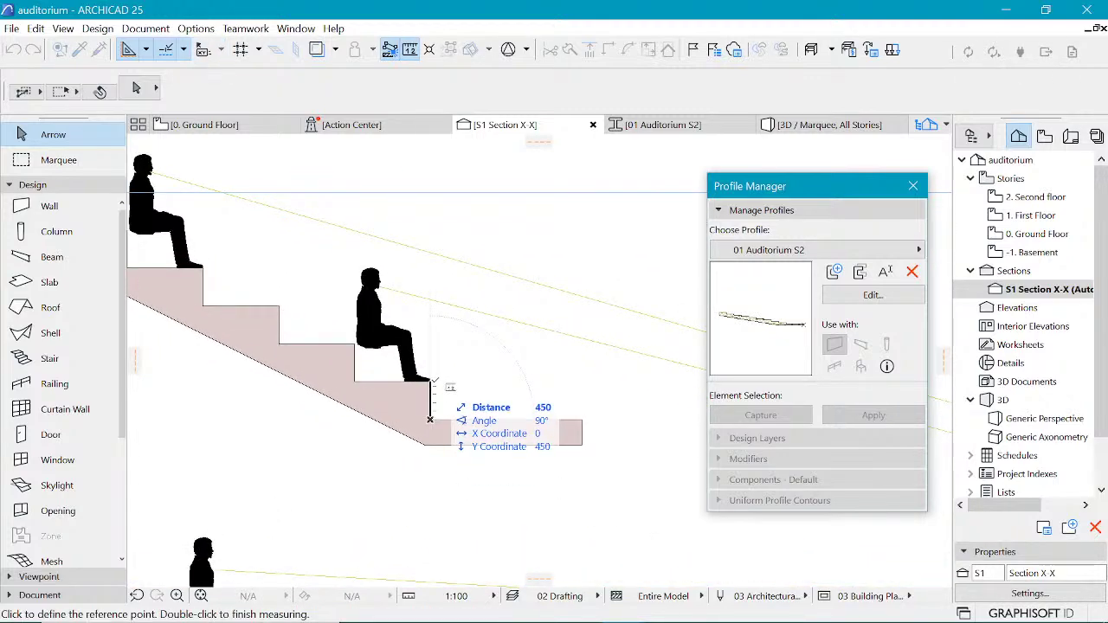
key(Escape)
scroll(453, 384, up, 4)
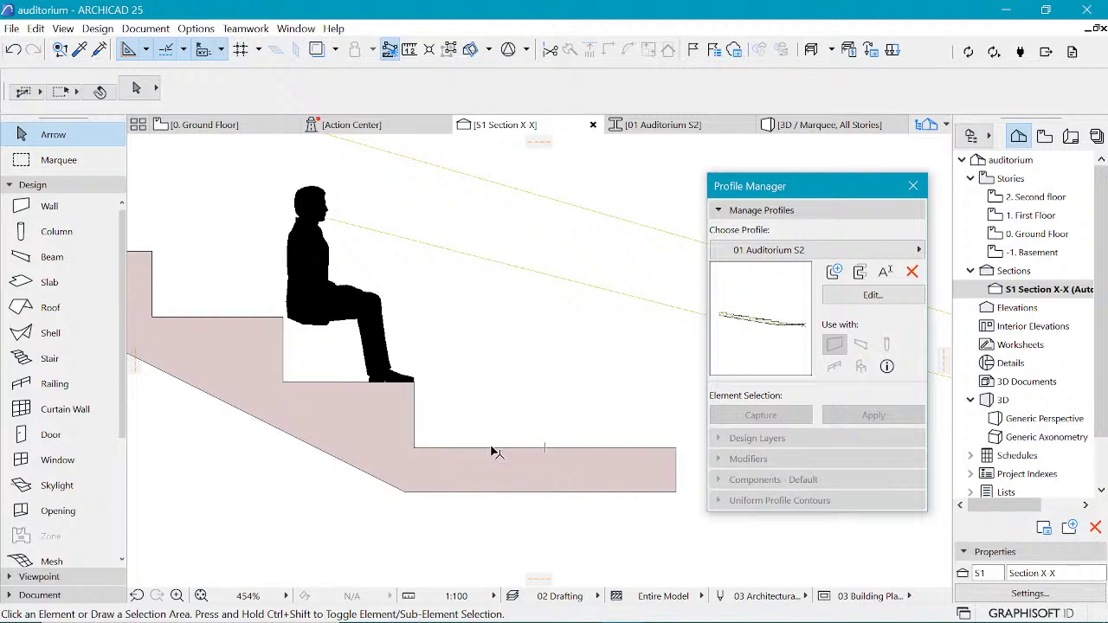
scroll(491, 451, down, 4)
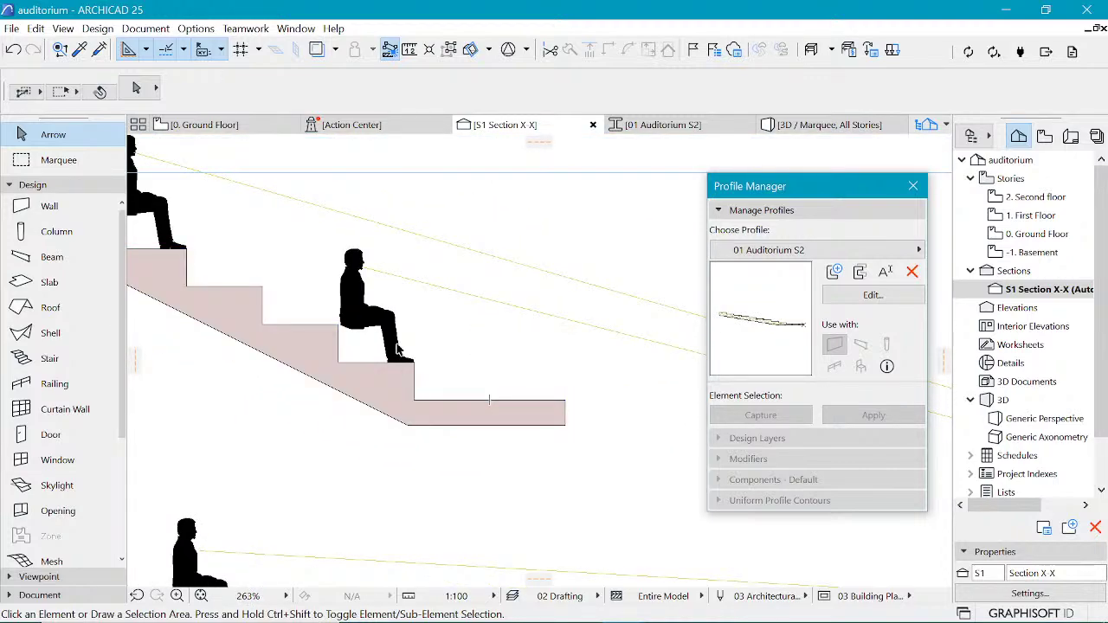
Step: Copy the steep stepped balcony fill from Section X-X, and create a new complex profile named 01 auditorium S3
scroll(397, 349, down, 9)
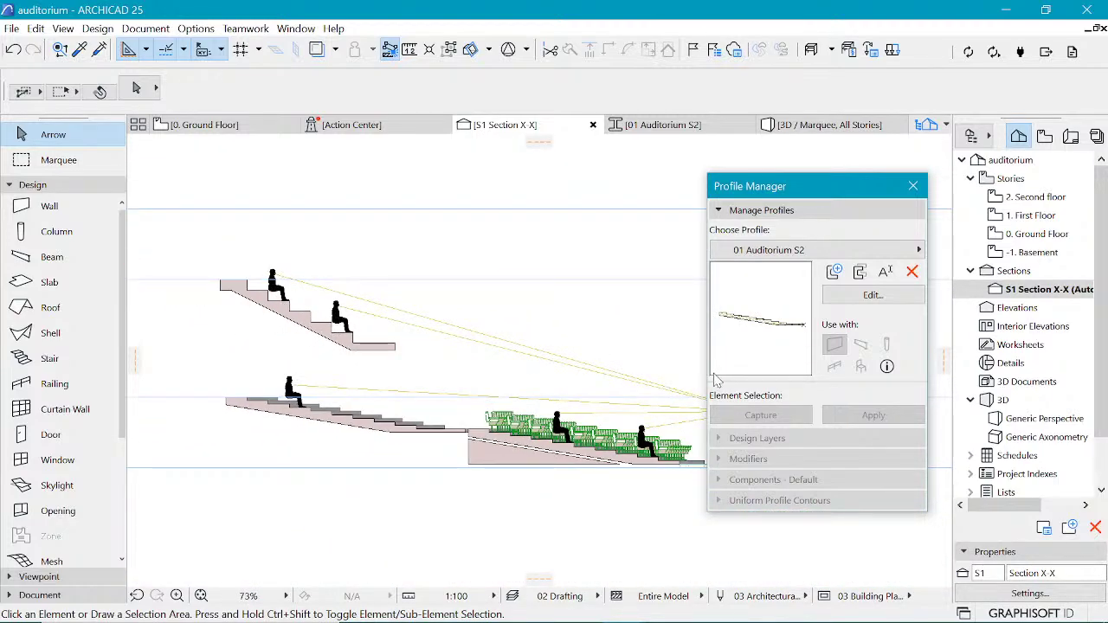
scroll(296, 362, down, 4)
scroll(487, 383, up, 3)
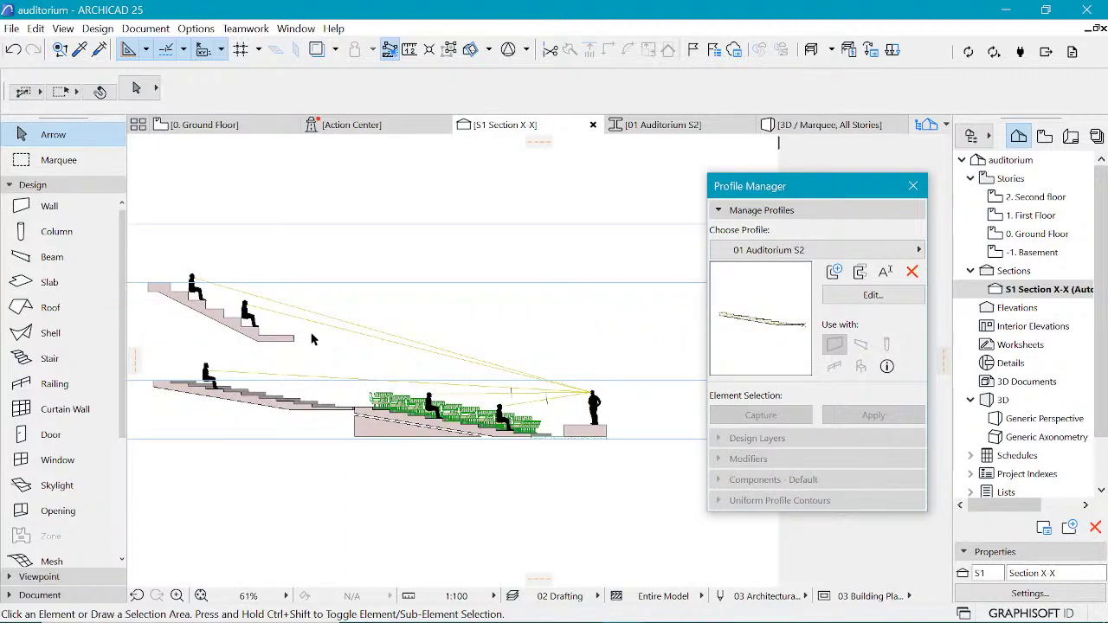
scroll(259, 320, up, 8)
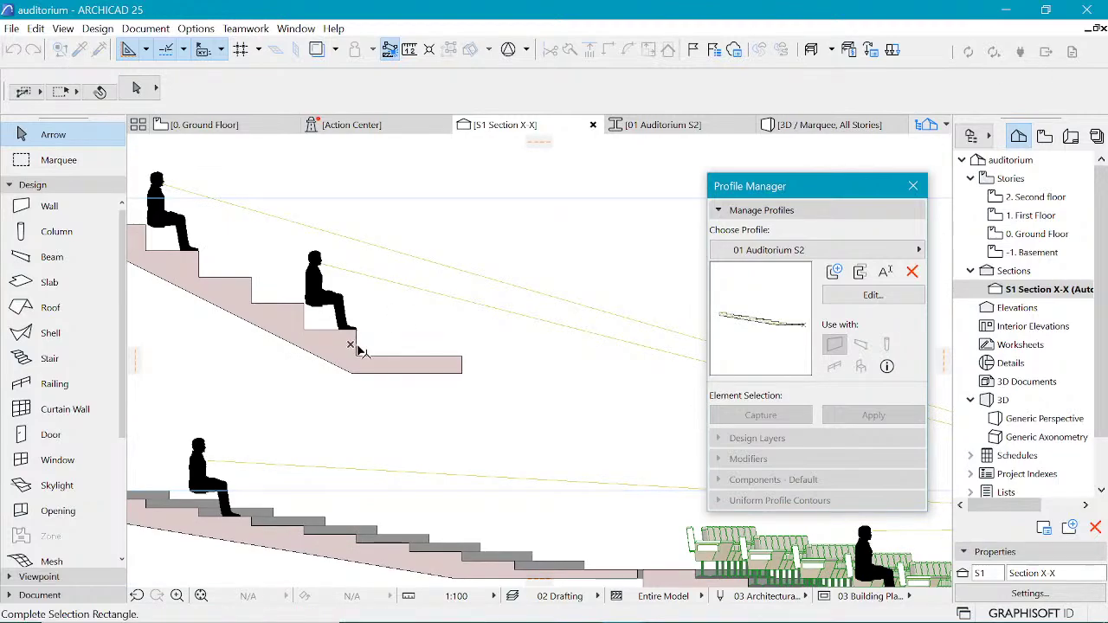
click(357, 348)
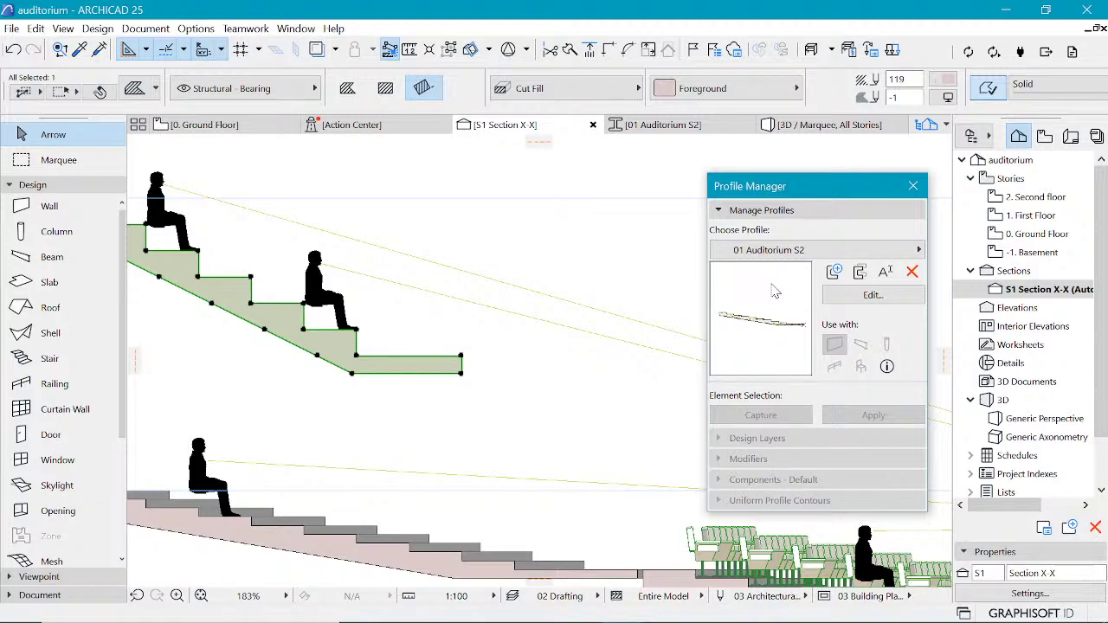
click(833, 272)
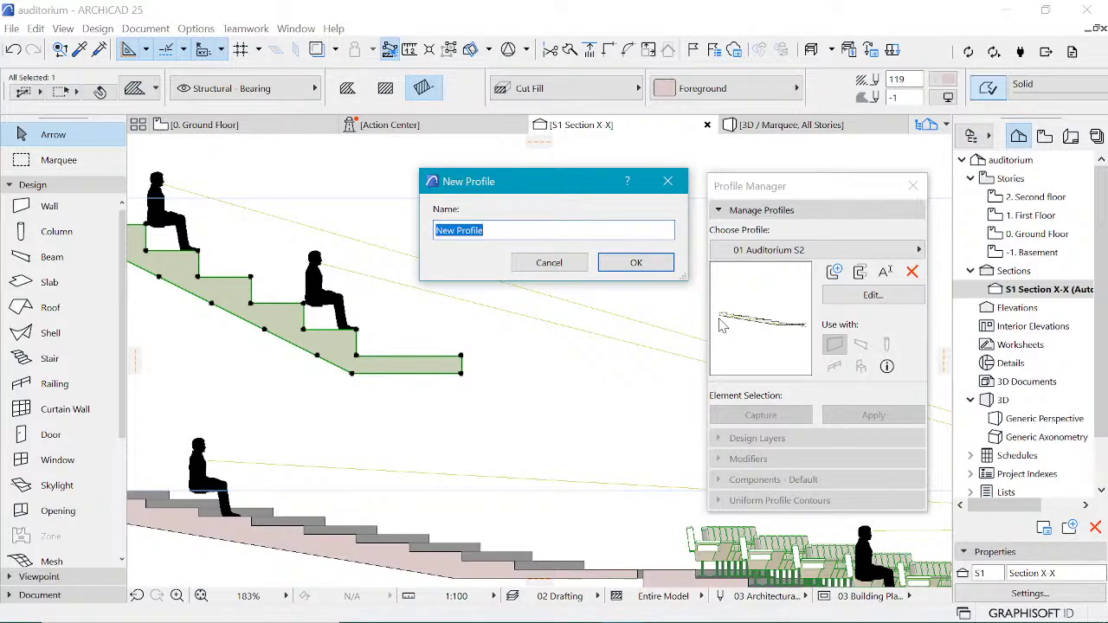
text(Au)
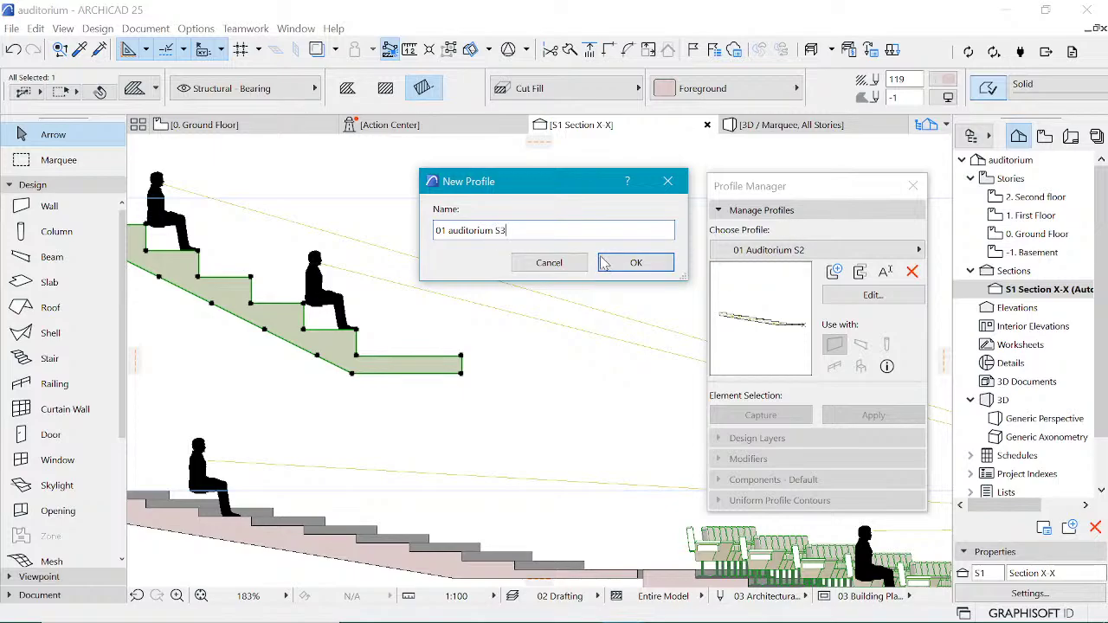
click(628, 263)
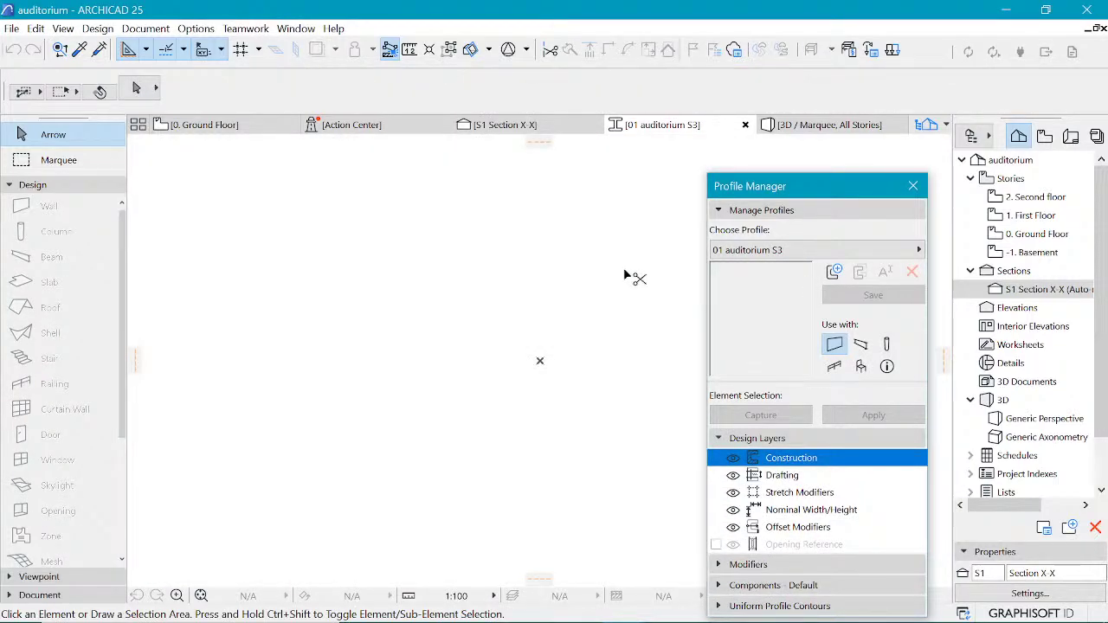
Step: Paste the balcony fill into the new profile, and move it so its lower front corner sits on the origin
key(ctrl+v)
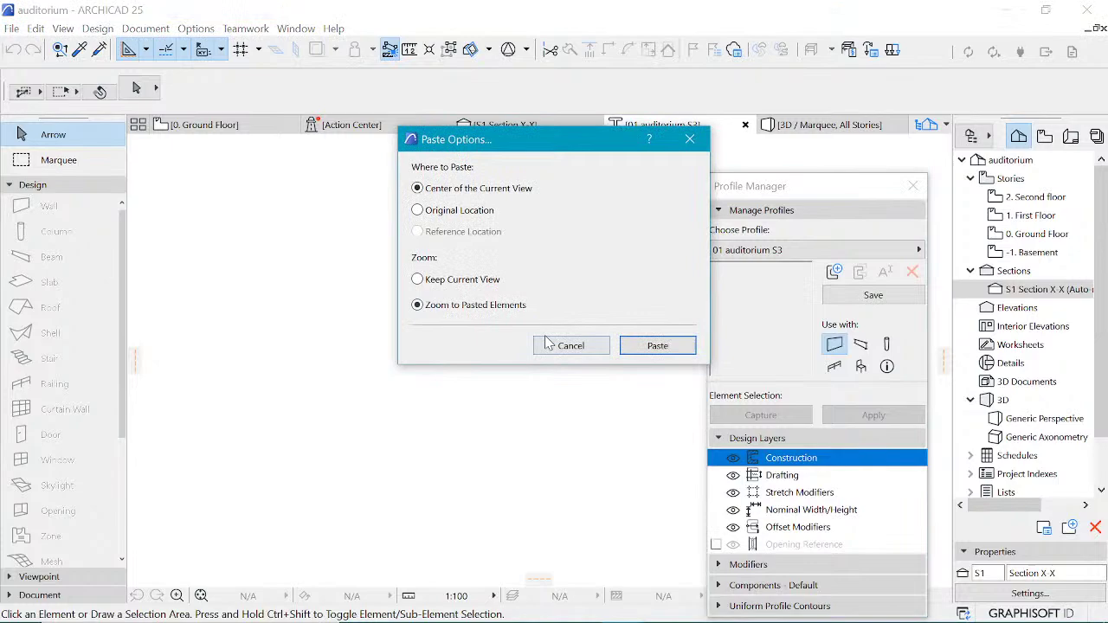
click(658, 347)
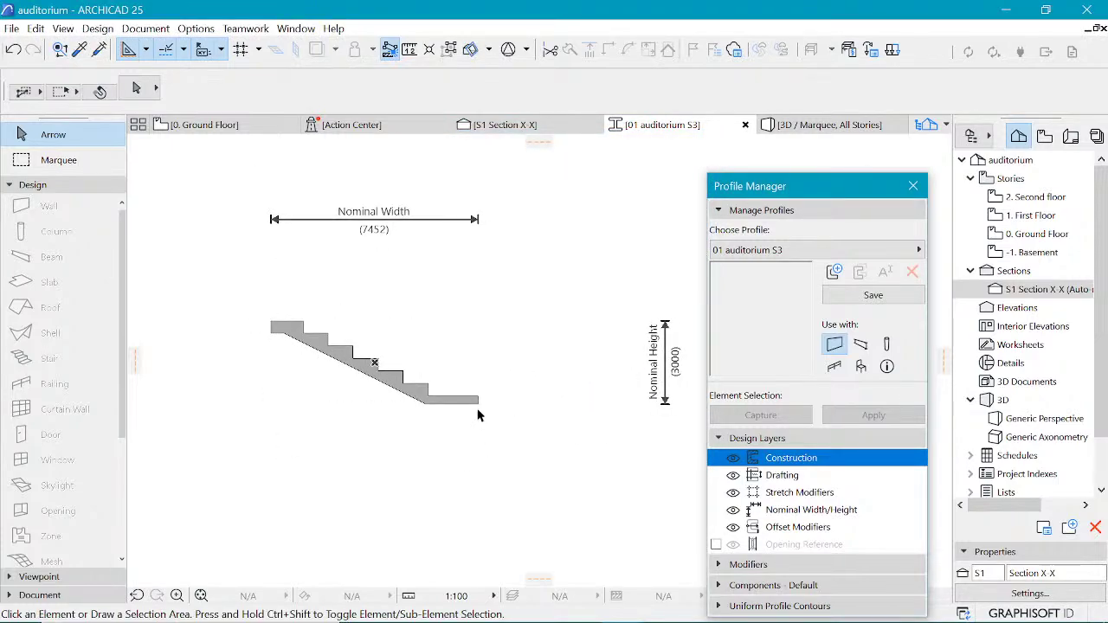
click(476, 404)
key(ctrl+d)
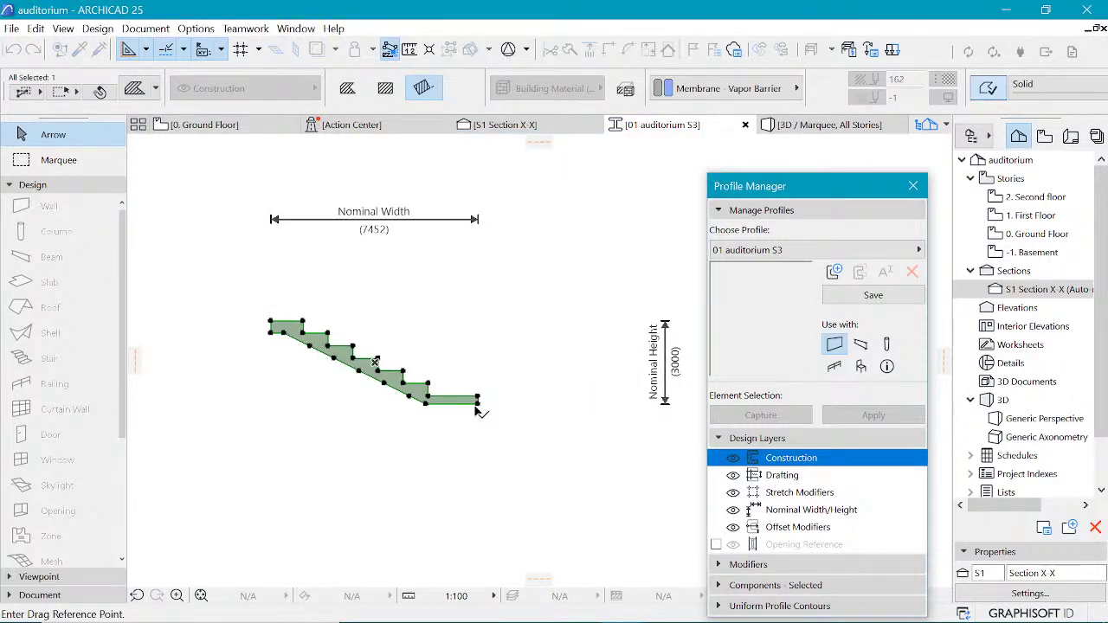
click(476, 403)
click(376, 357)
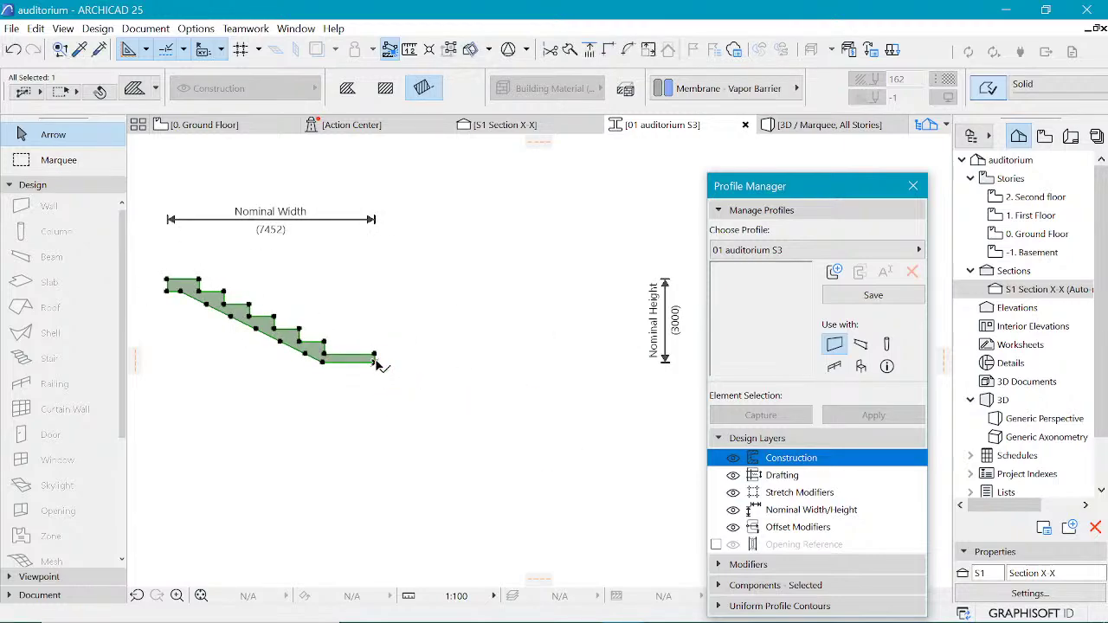
Step: Assign the Reinforced Concrete - Structural building material to the balcony fill, and save the 01 auditorium S3 profile
scroll(459, 323, down, 2)
scroll(348, 248, up, 3)
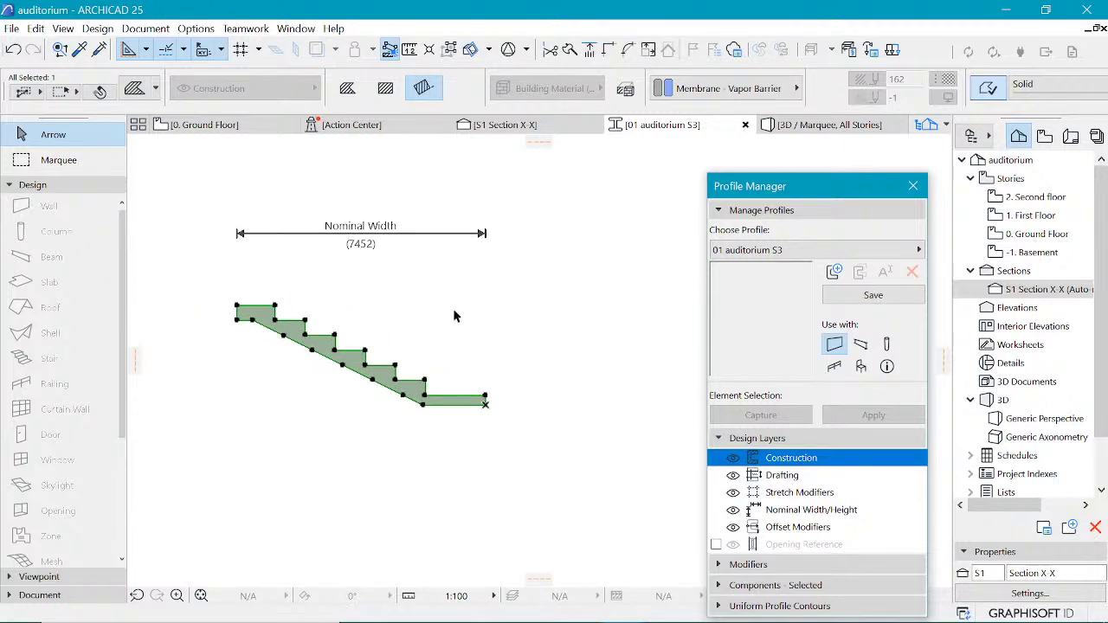
click(715, 91)
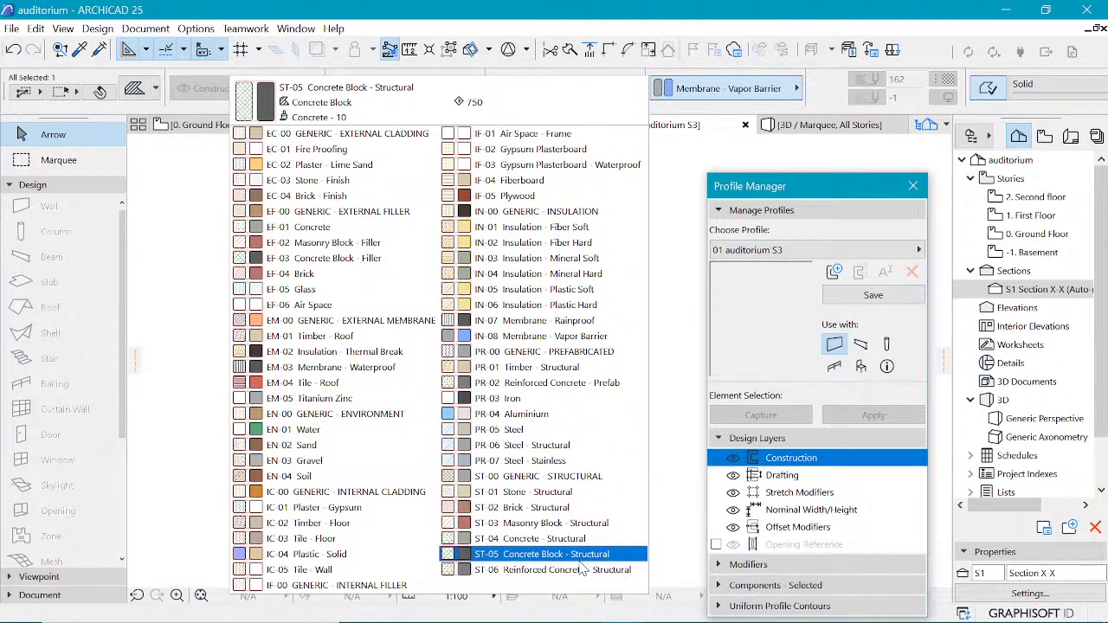
click(584, 570)
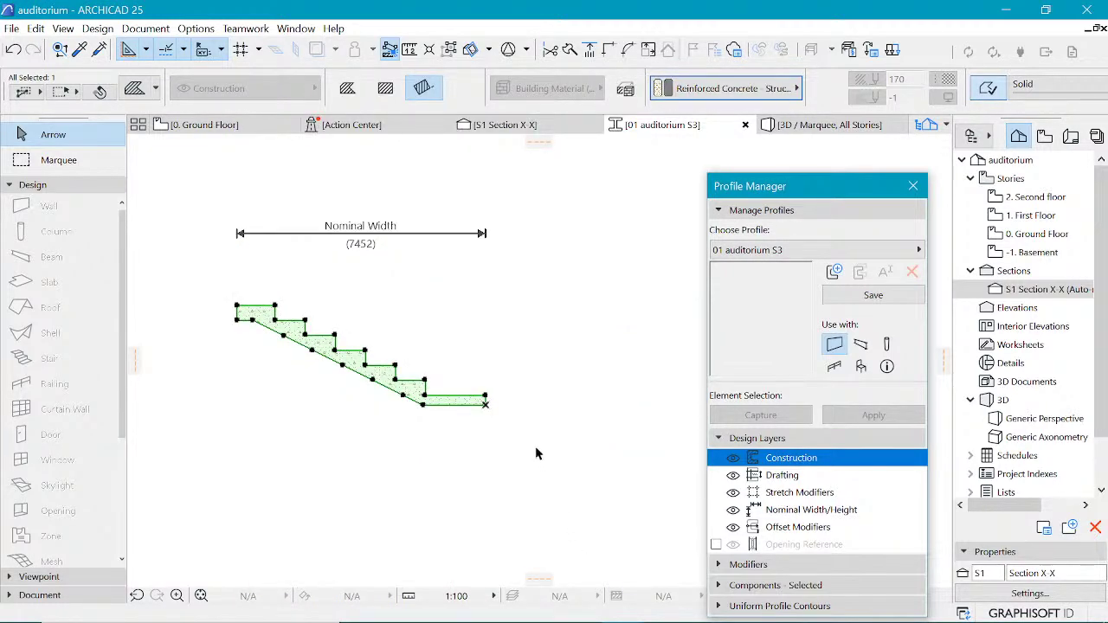
scroll(312, 355, up, 1)
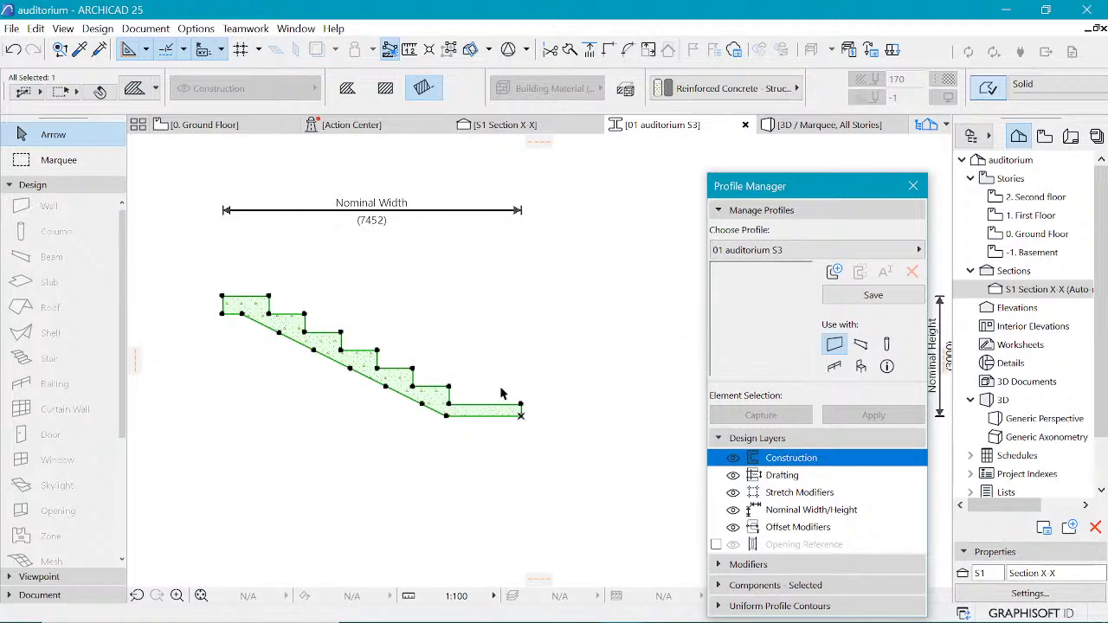
scroll(354, 373, down, 2)
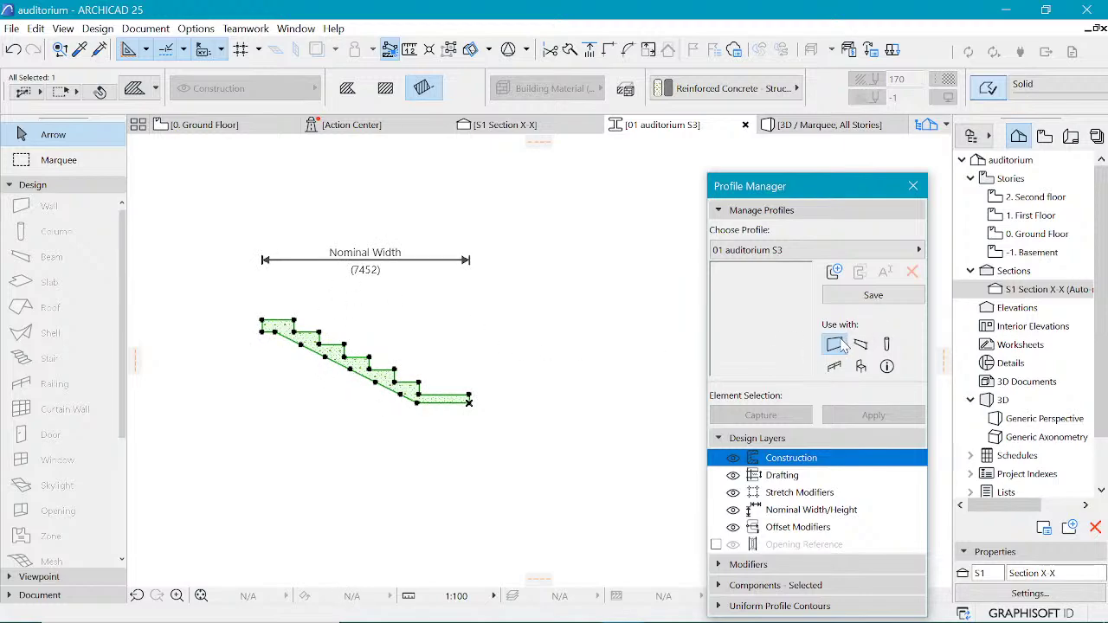
click(869, 296)
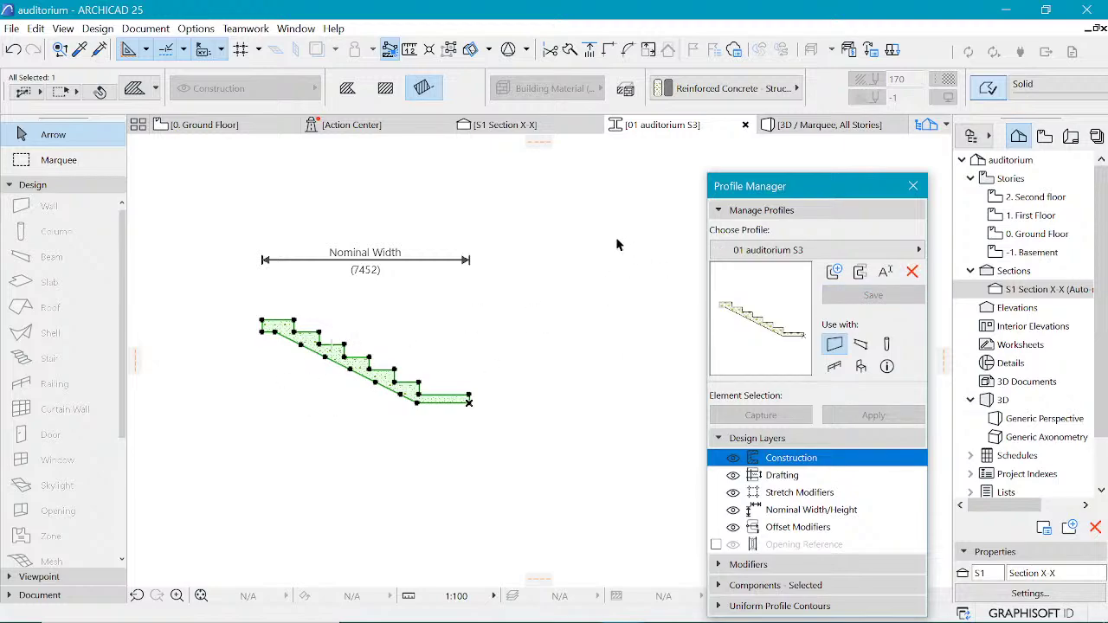
Step: Return to the Ground Floor plan, and set the Wall tool's default structure to the complex profile 01 auditorium S3
click(213, 125)
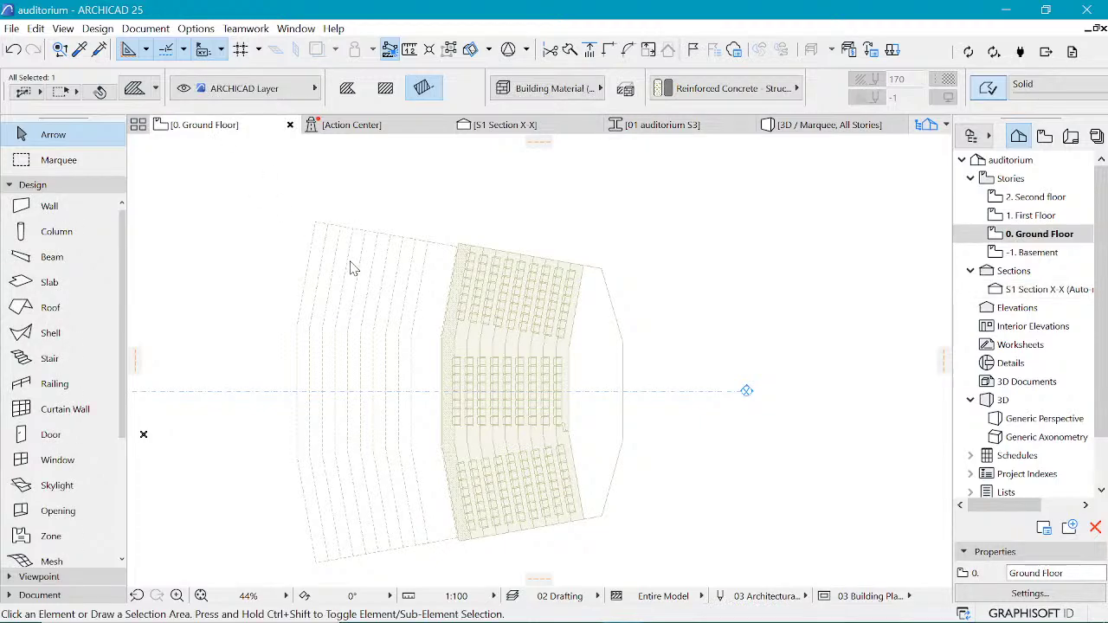
click(48, 216)
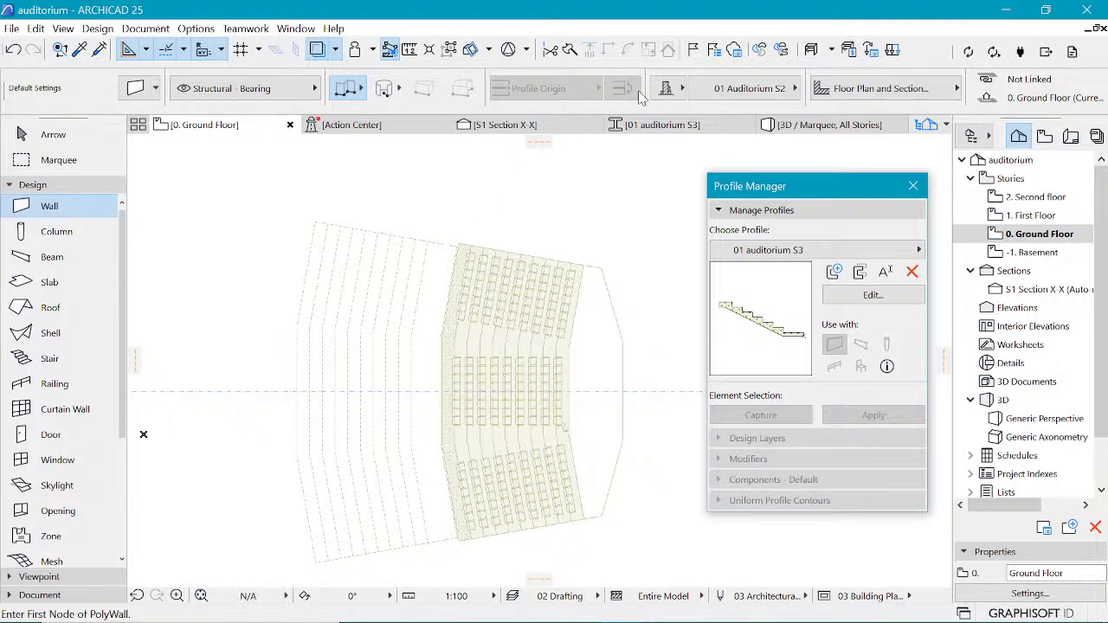
click(673, 87)
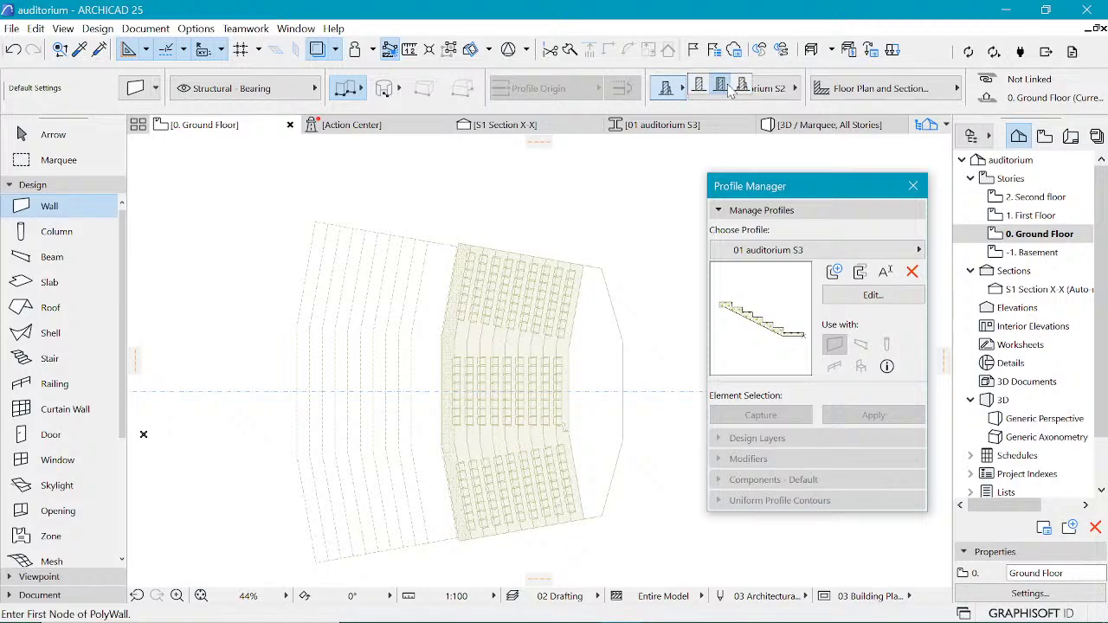
click(670, 89)
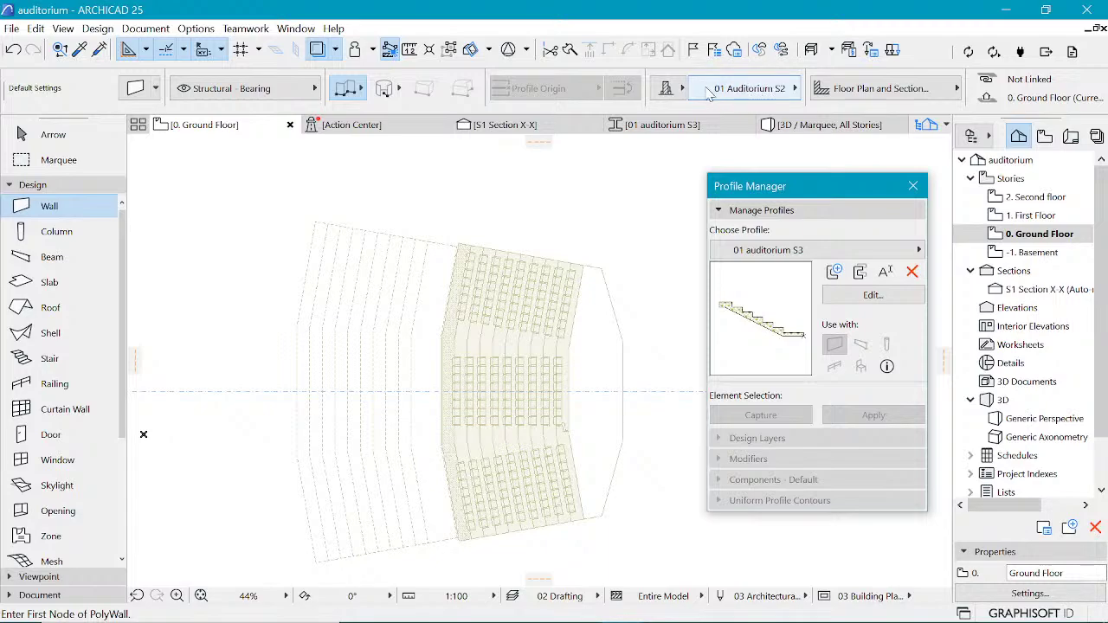
click(671, 85)
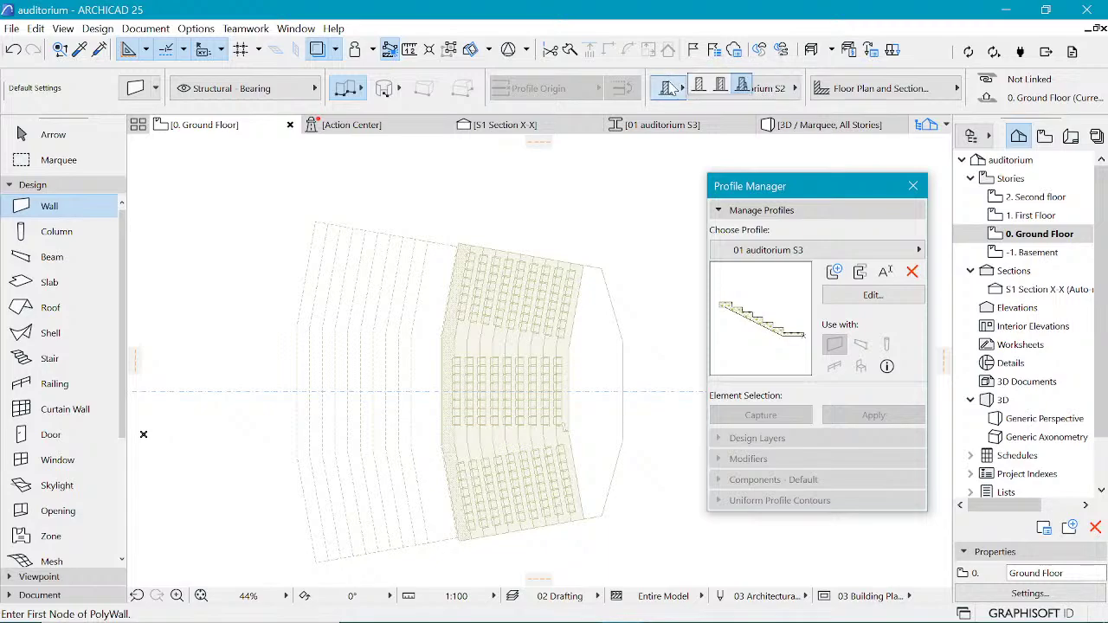
click(775, 92)
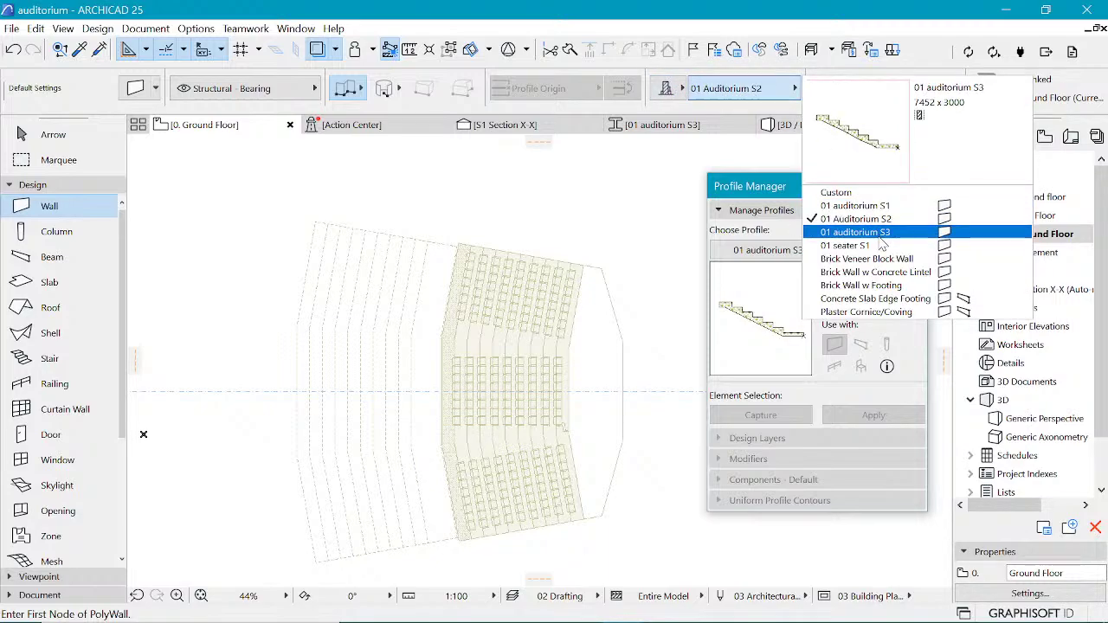
click(865, 233)
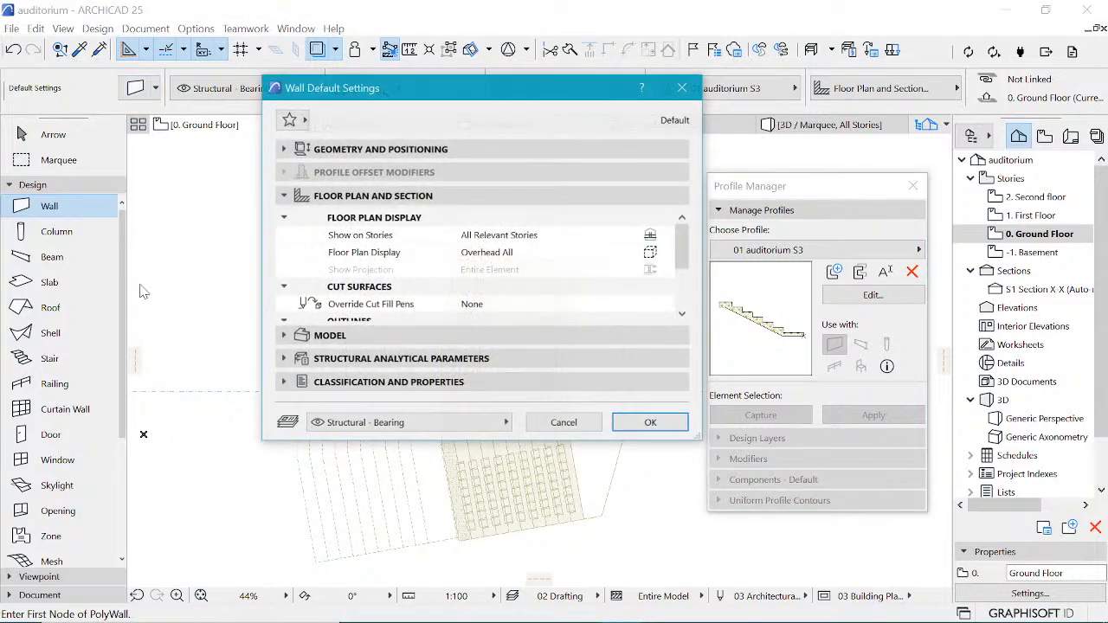
click(286, 151)
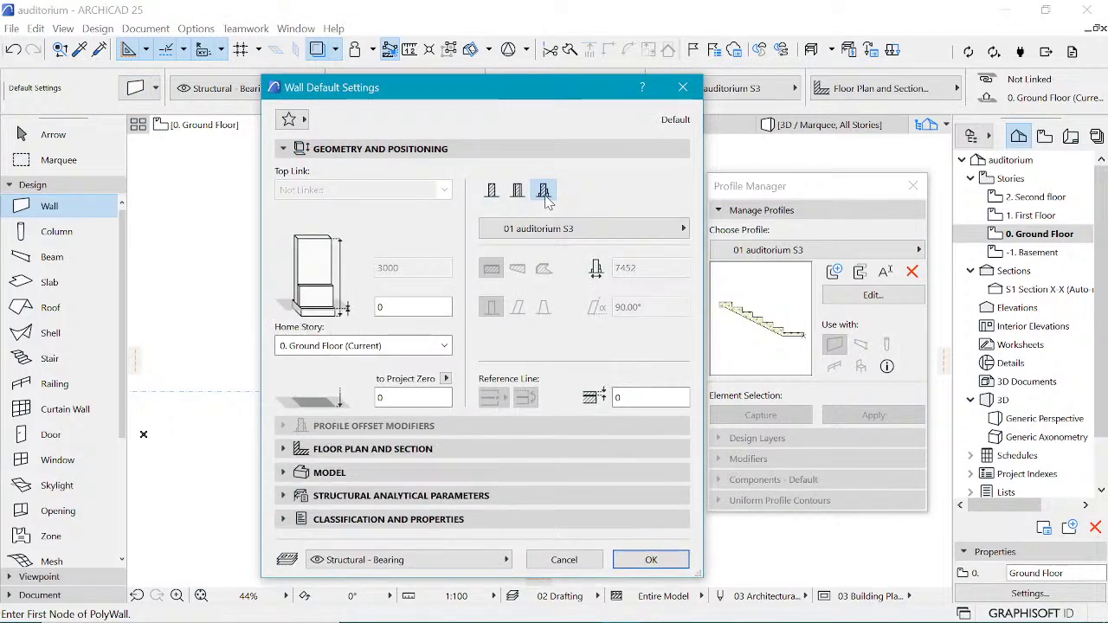
click(559, 230)
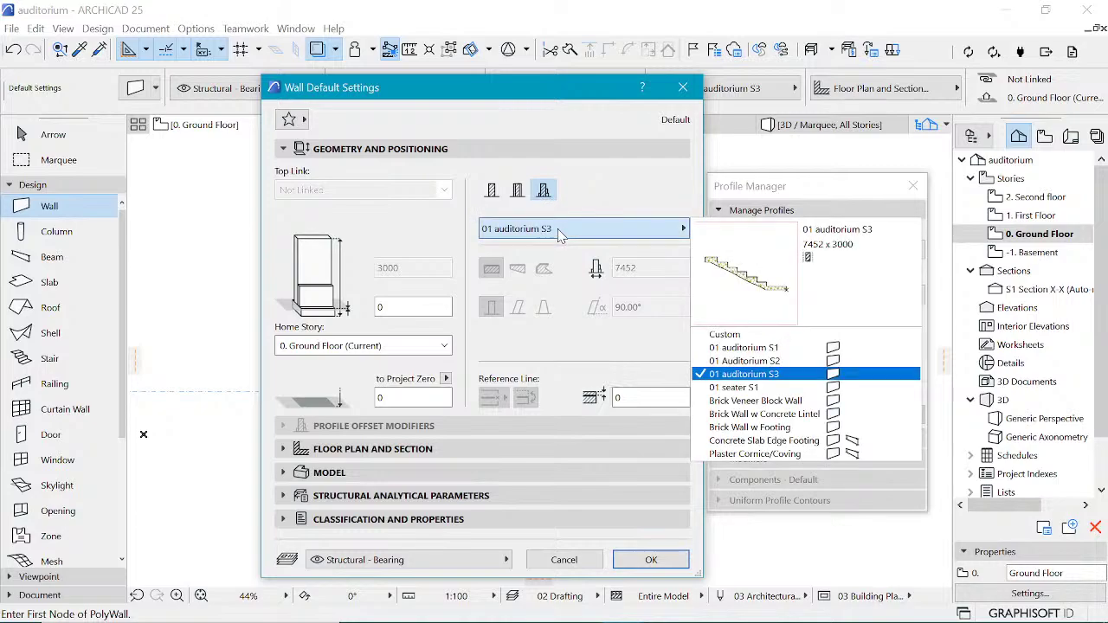
click(859, 380)
click(651, 559)
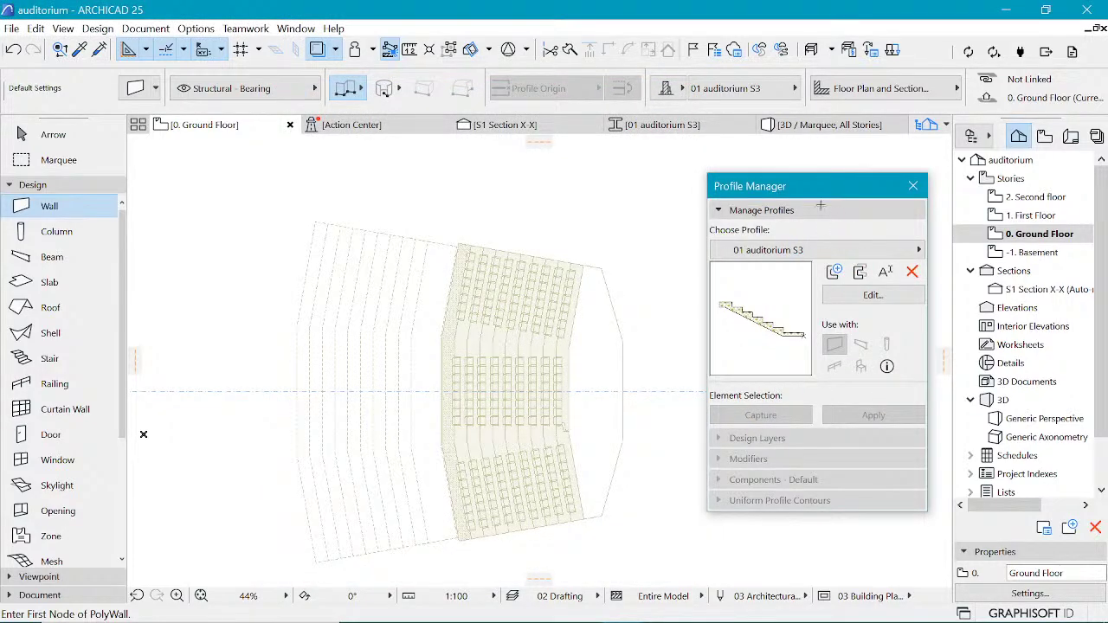
Step: Draw a three-segment chained wall along the angled rear edge of the front seating tier, with the steps extending over the rear tier
scroll(458, 251, up, 5)
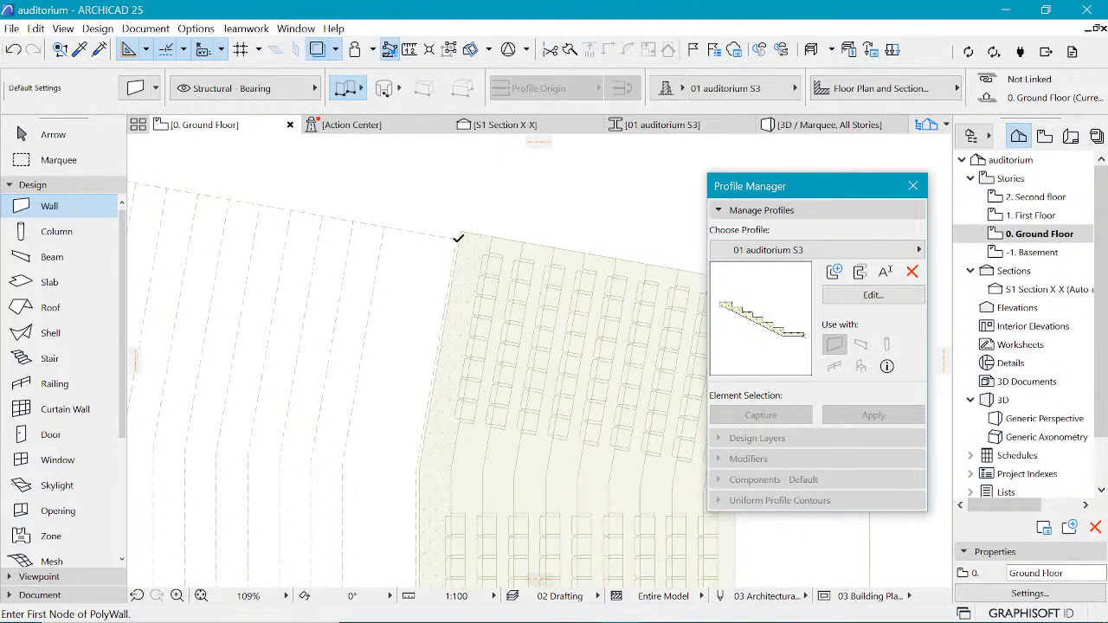
click(457, 240)
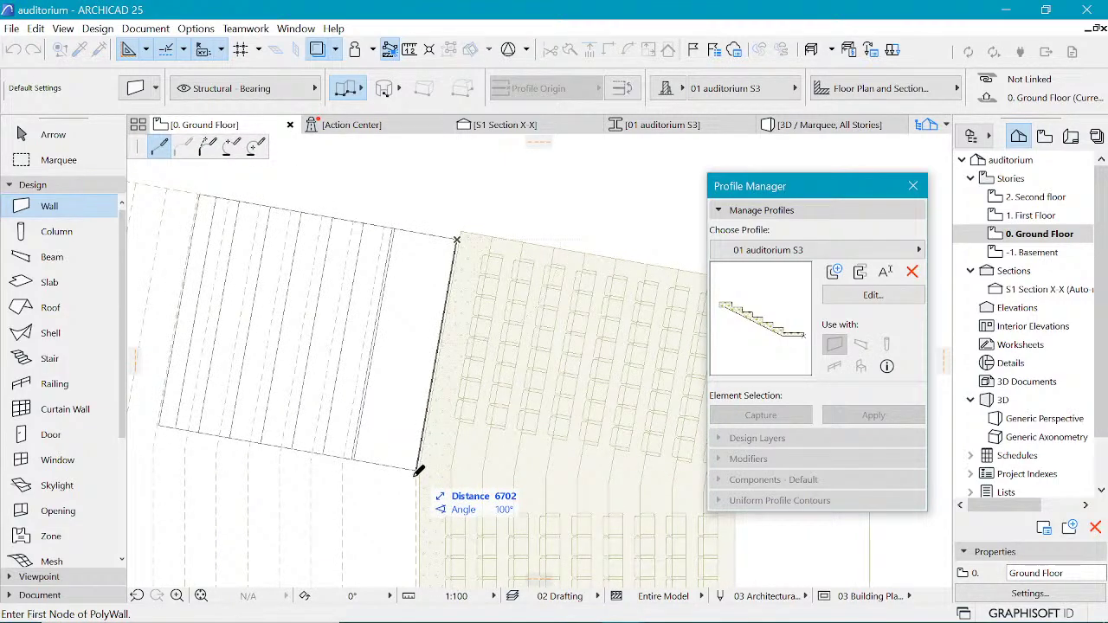
scroll(364, 288, down, 3)
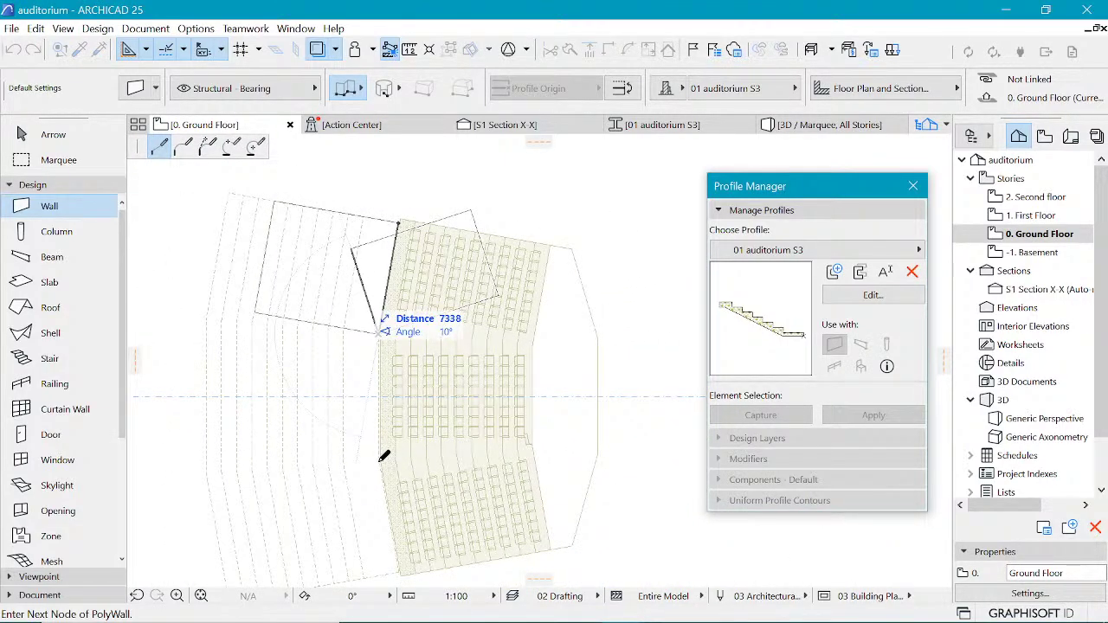
click(378, 333)
scroll(364, 450, down, 3)
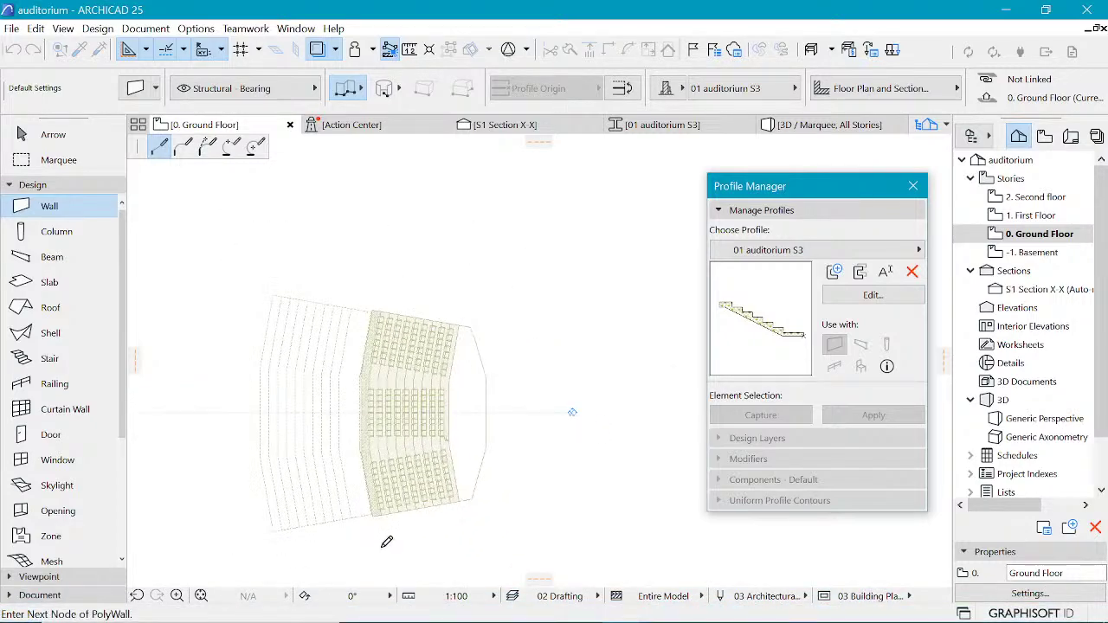
scroll(381, 537, up, 3)
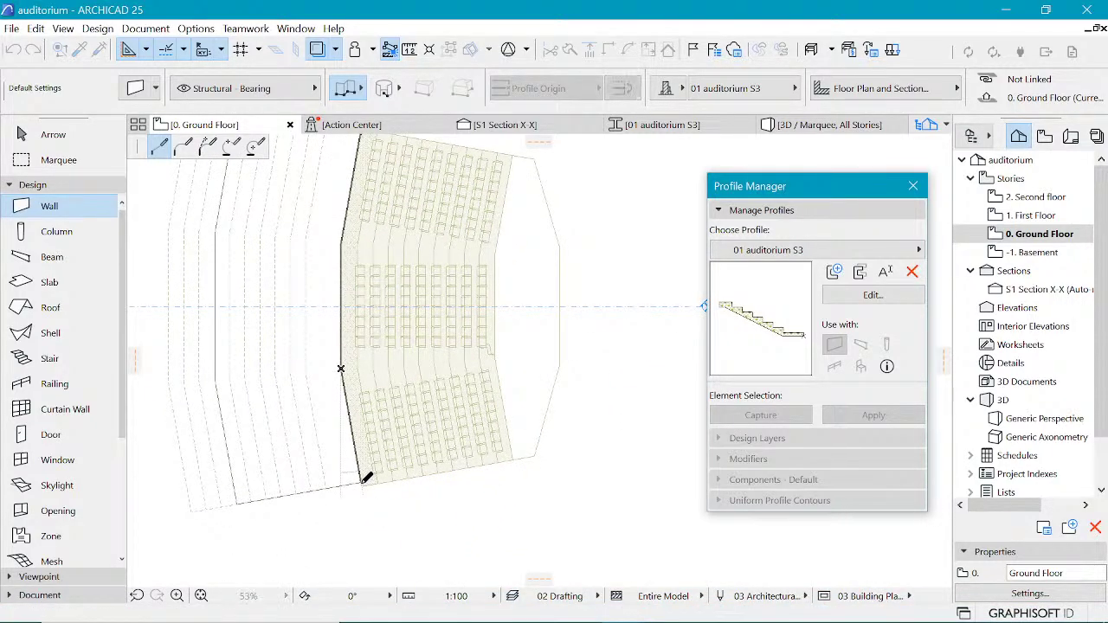
double_click(367, 481)
scroll(396, 450, down, 2)
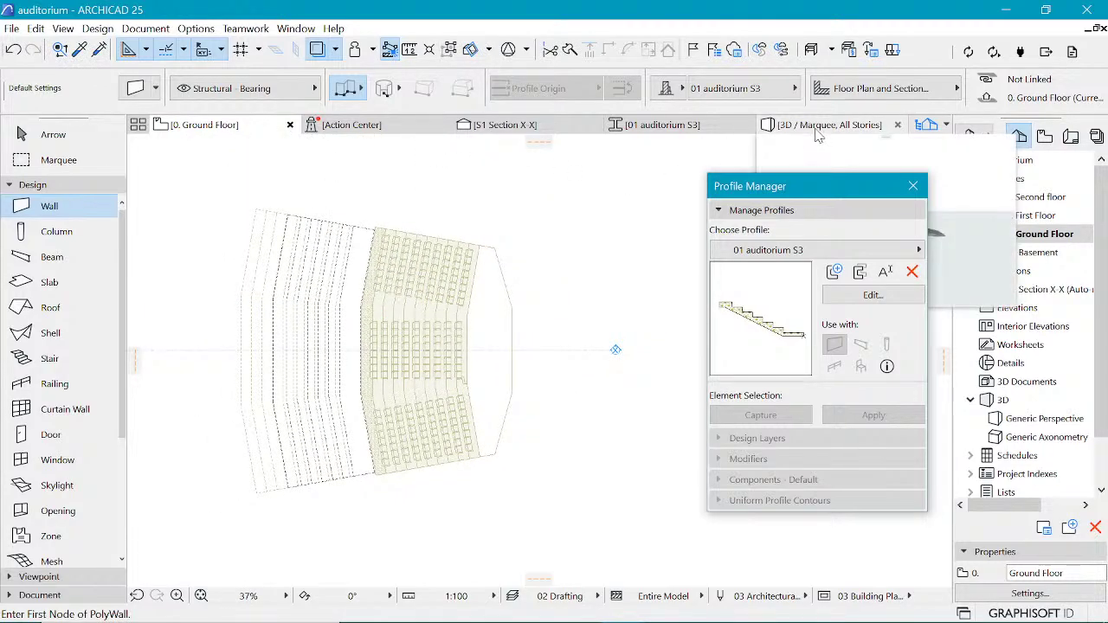
Step: In Section X-X, measure the vertical distance from the new balcony wall's base up to the drafted balcony fill's underside
click(505, 125)
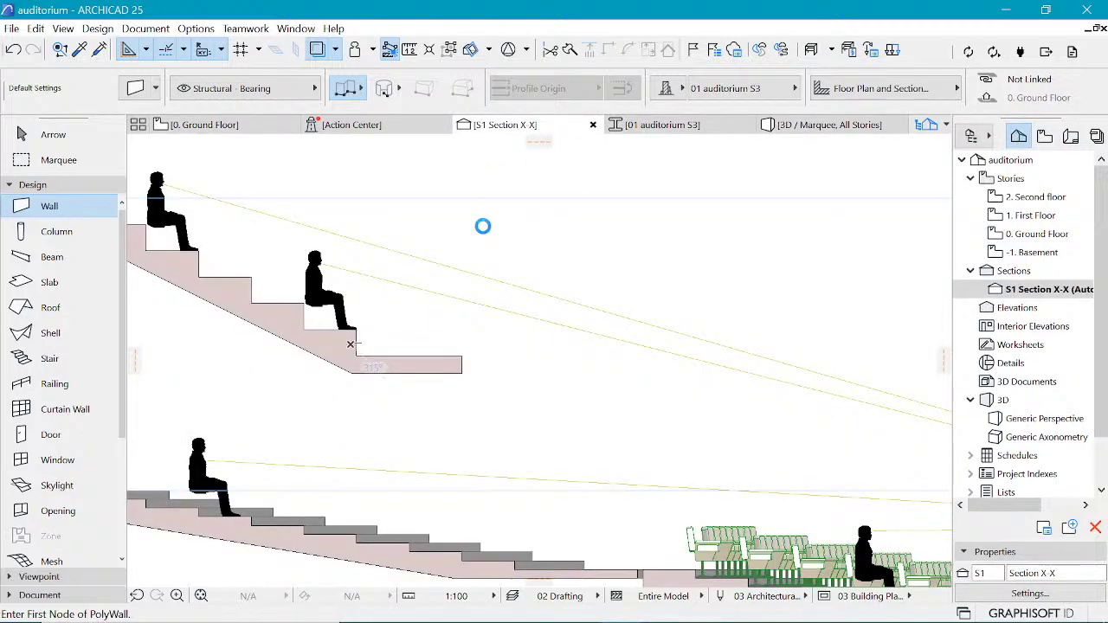
scroll(544, 320, down, 3)
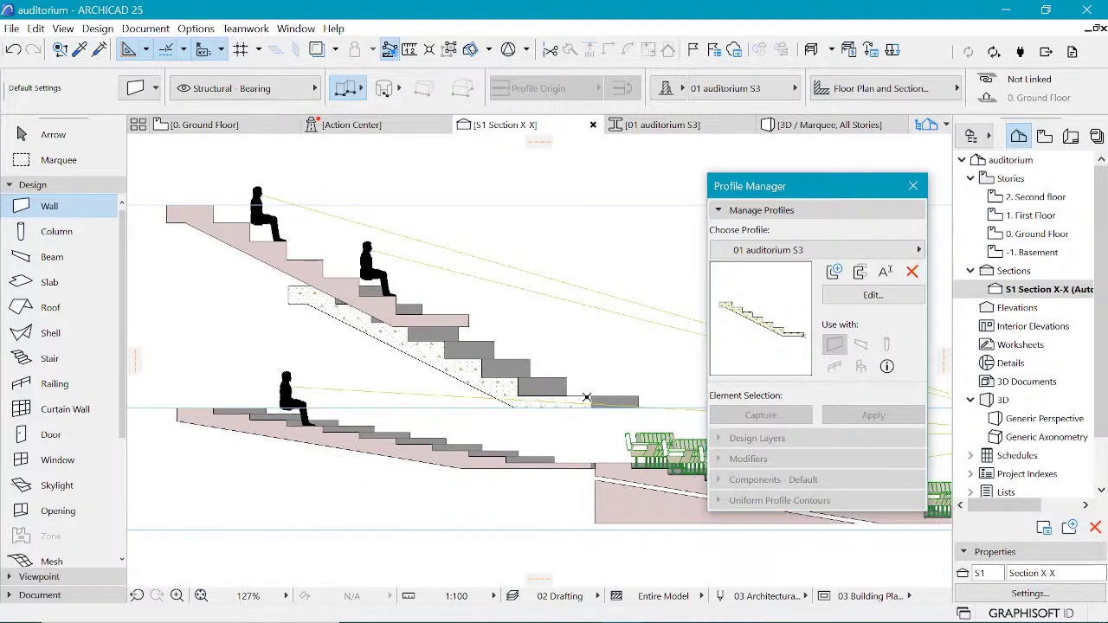
click(587, 397)
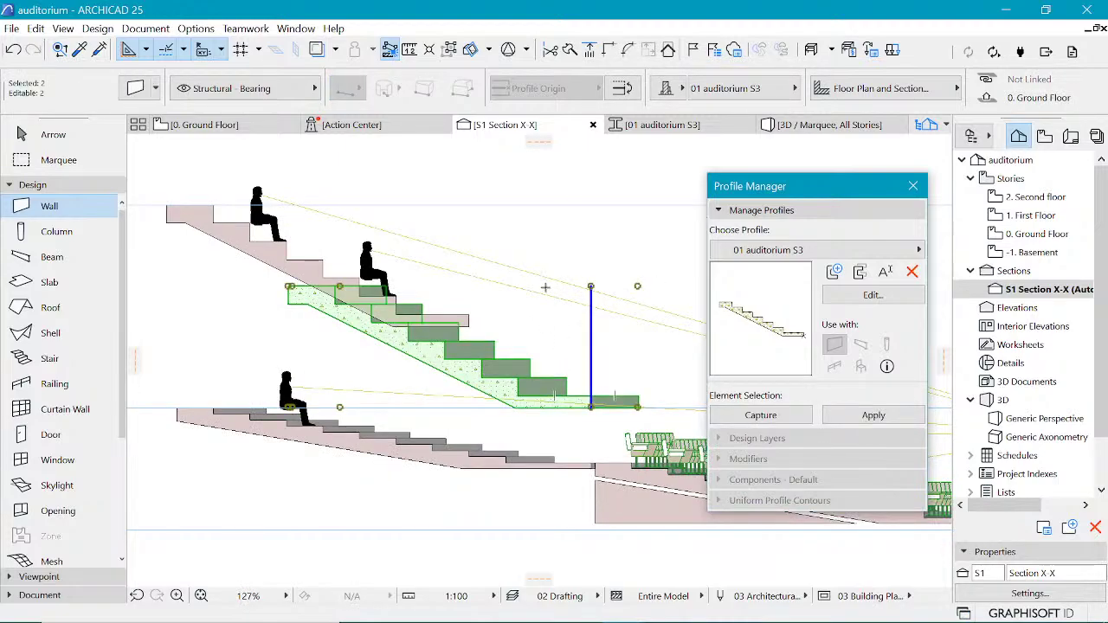
key(m)
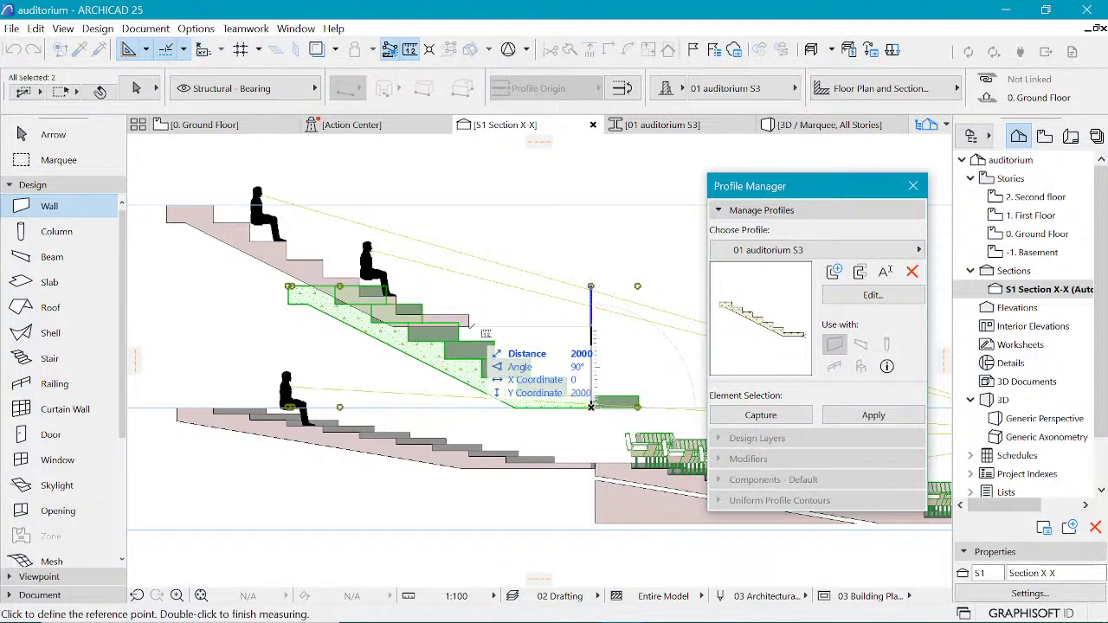
click(591, 405)
key(Escape)
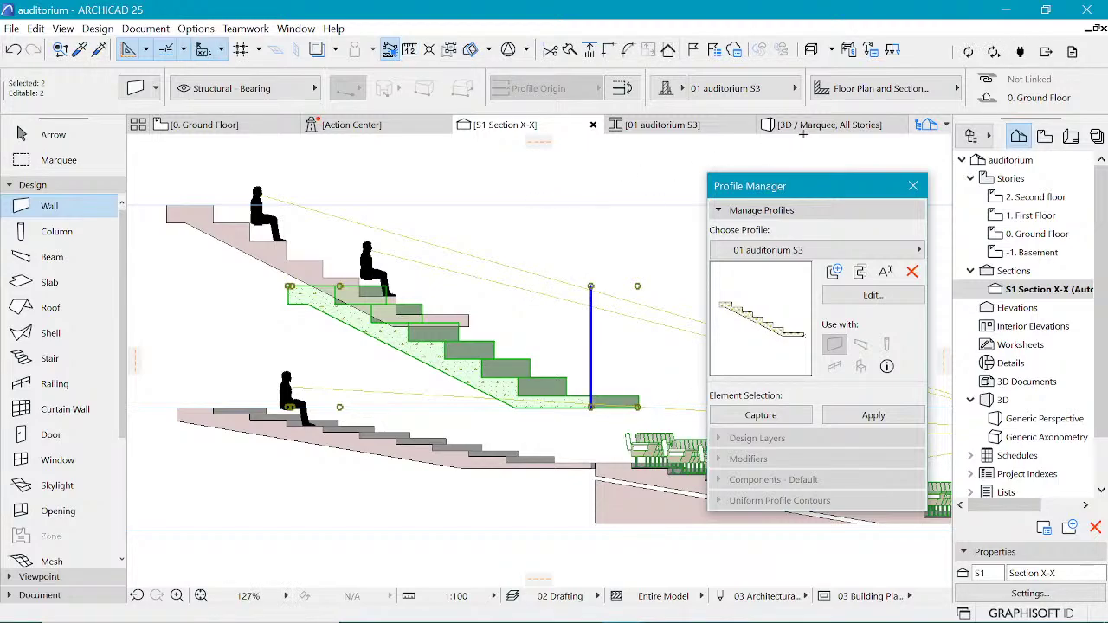
Step: In the 3D view, move all three balcony wall segments vertically upward by 2000, and view the raised balcony from the seating side
click(805, 129)
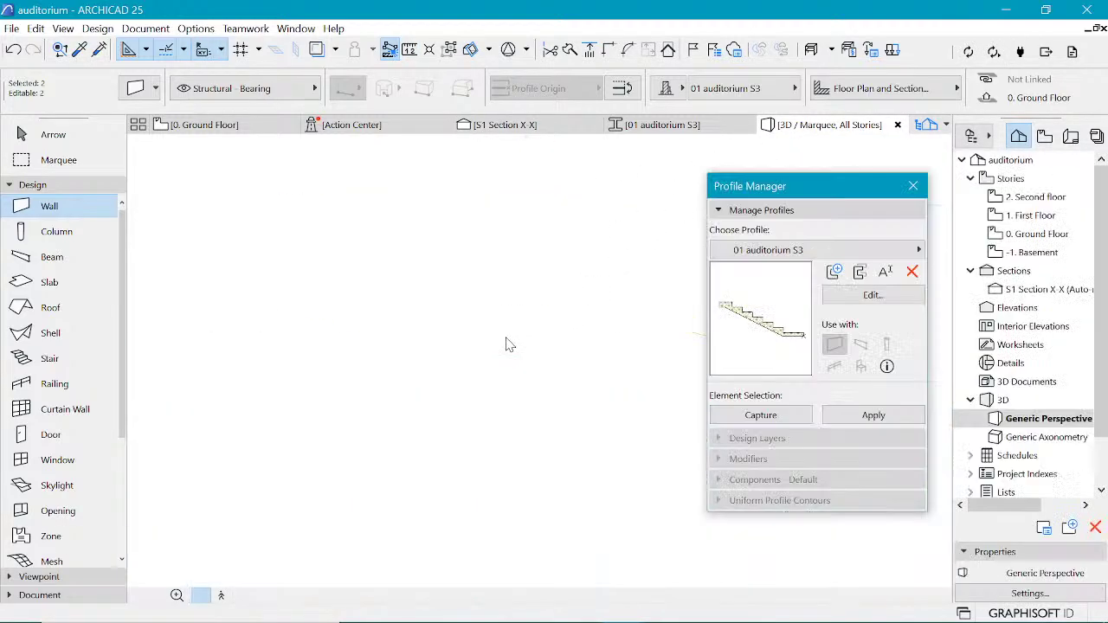
scroll(516, 374, up, 3)
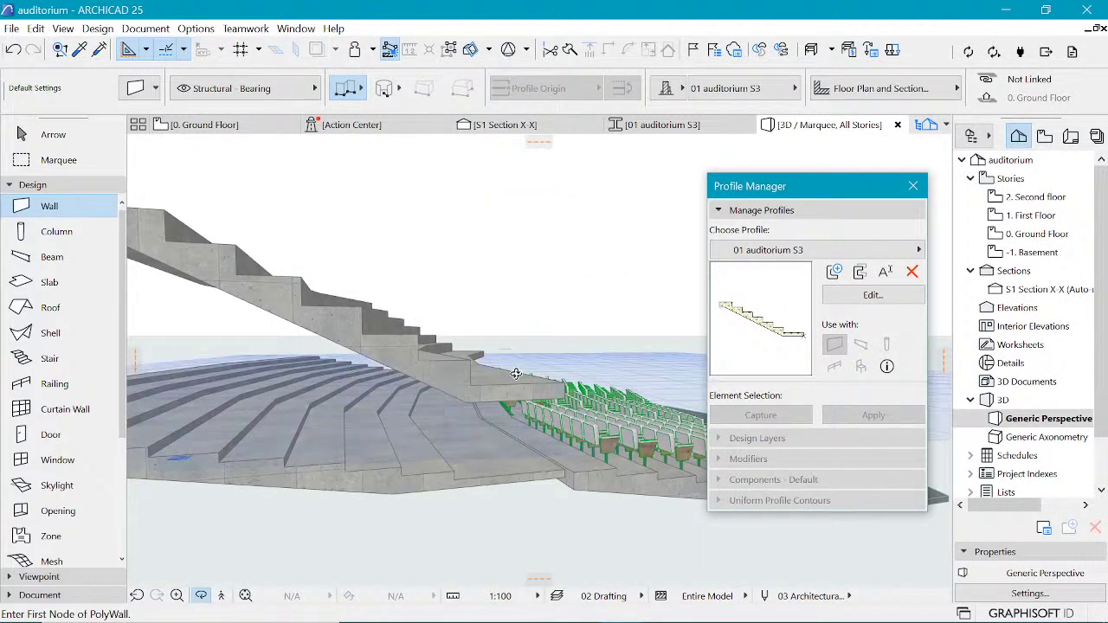
shift+click(565, 386)
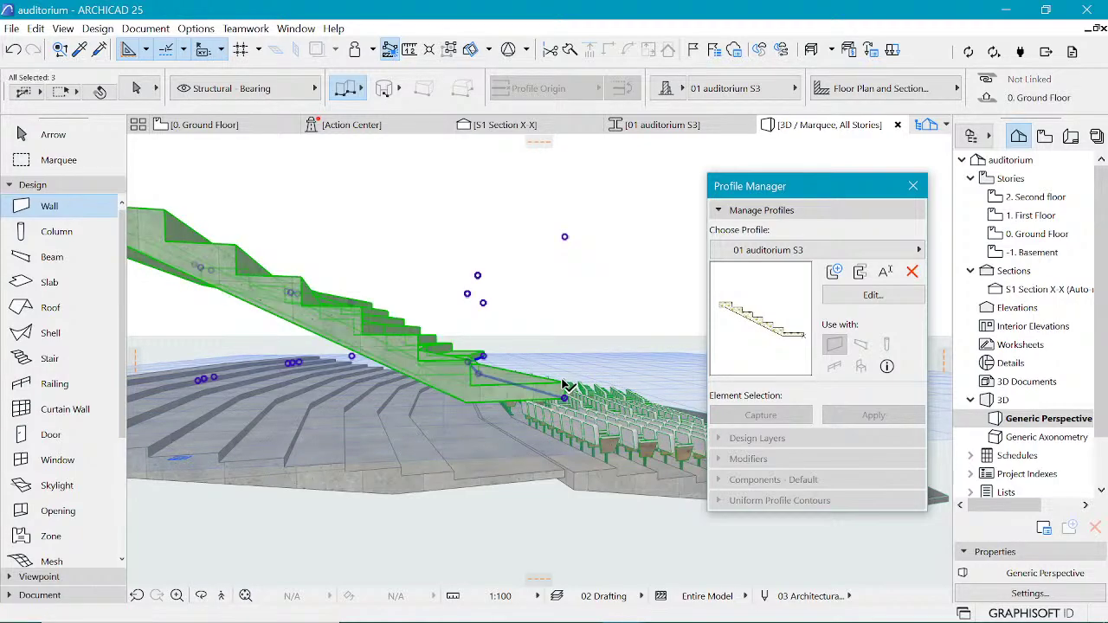
key(ctrl+d)
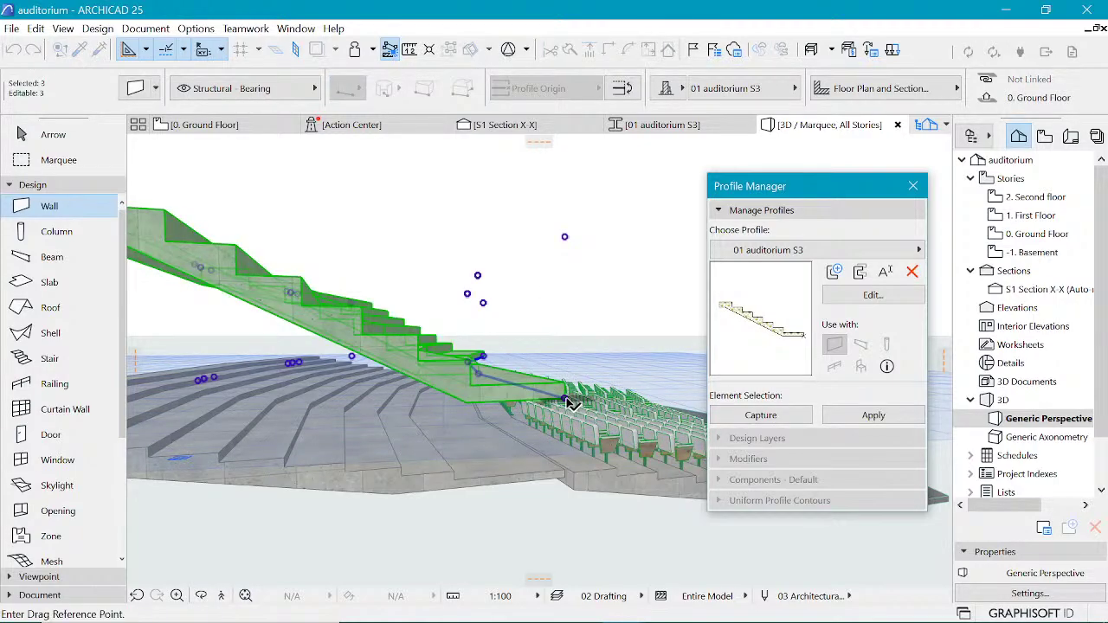
click(567, 399)
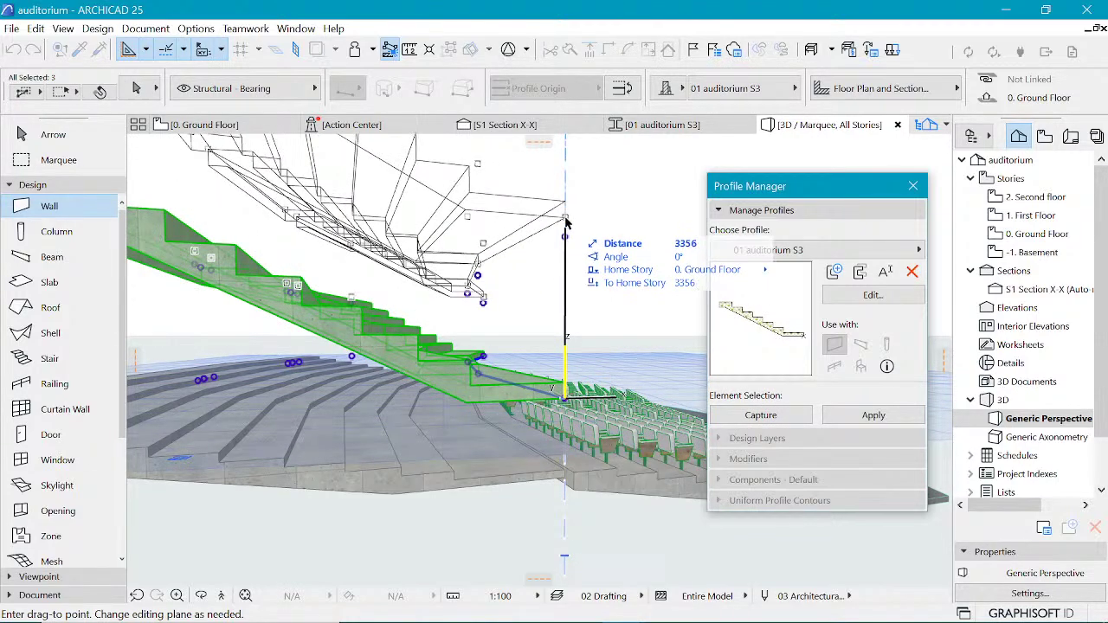
key(Tab)
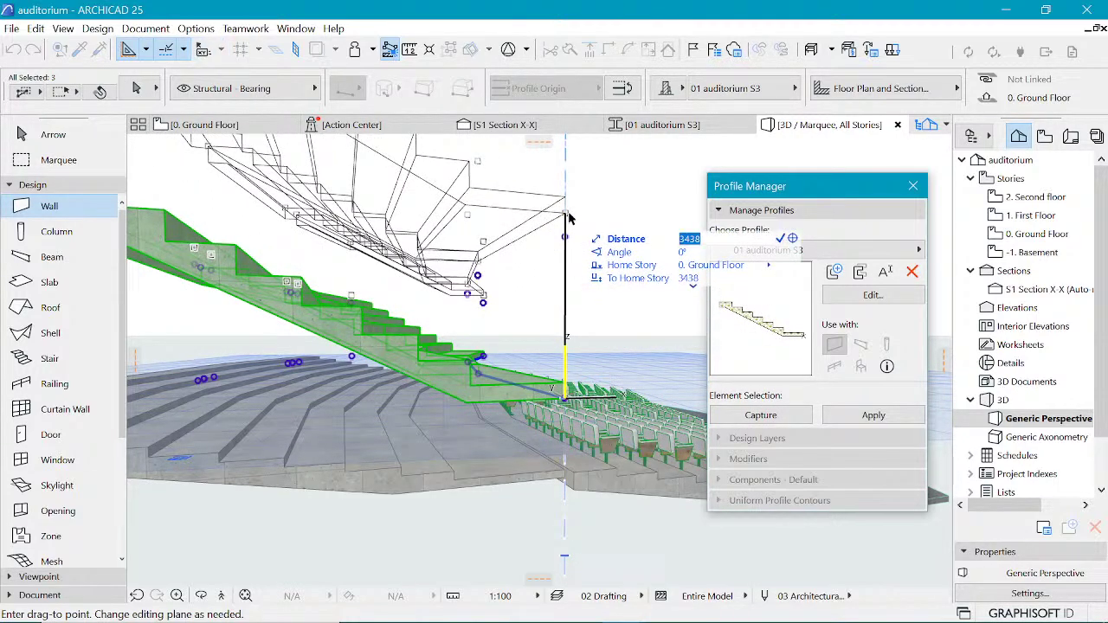
text(2000)
key(Return)
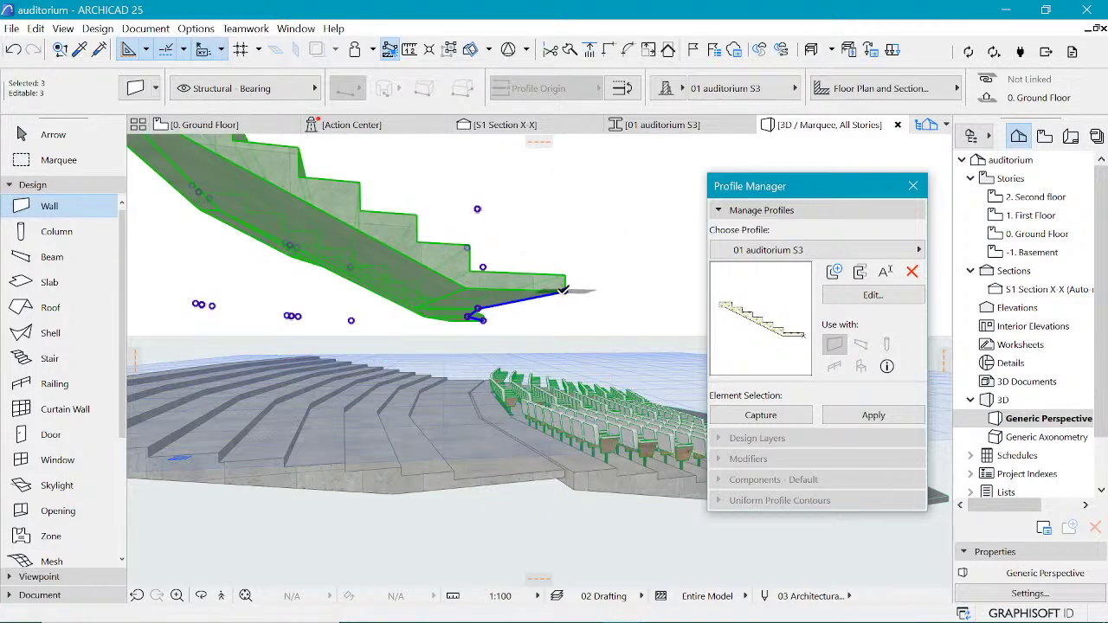
shift+middle_drag(563, 290, 382, 288)
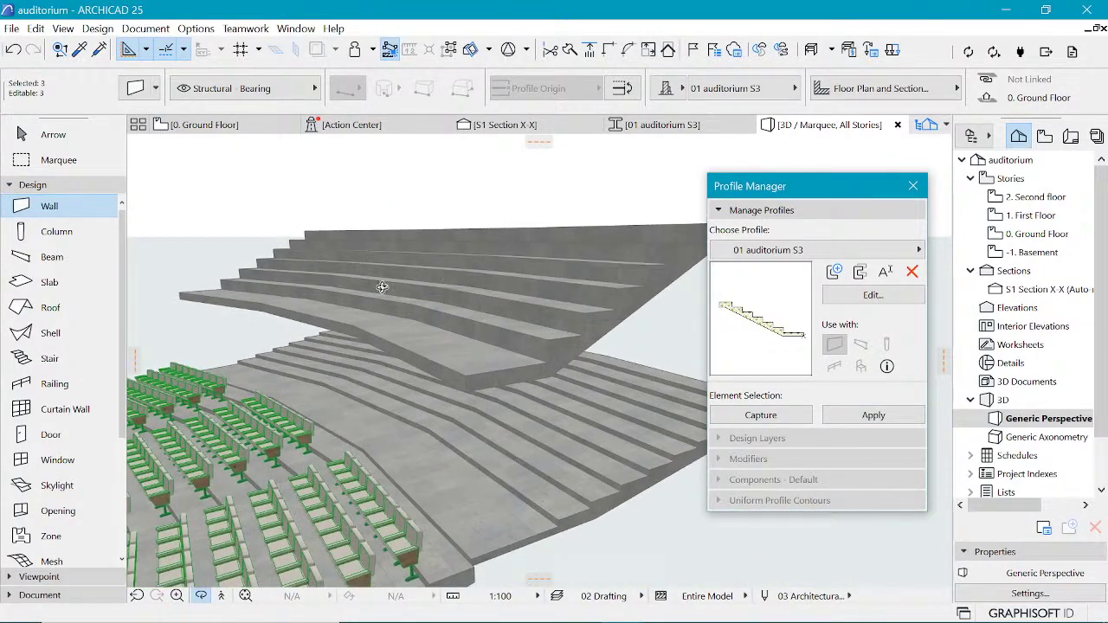
Step: In Section X-X, measure the horizontal distance from the balcony wall's front base edge back to the drafted balcony fill's front edge
click(501, 125)
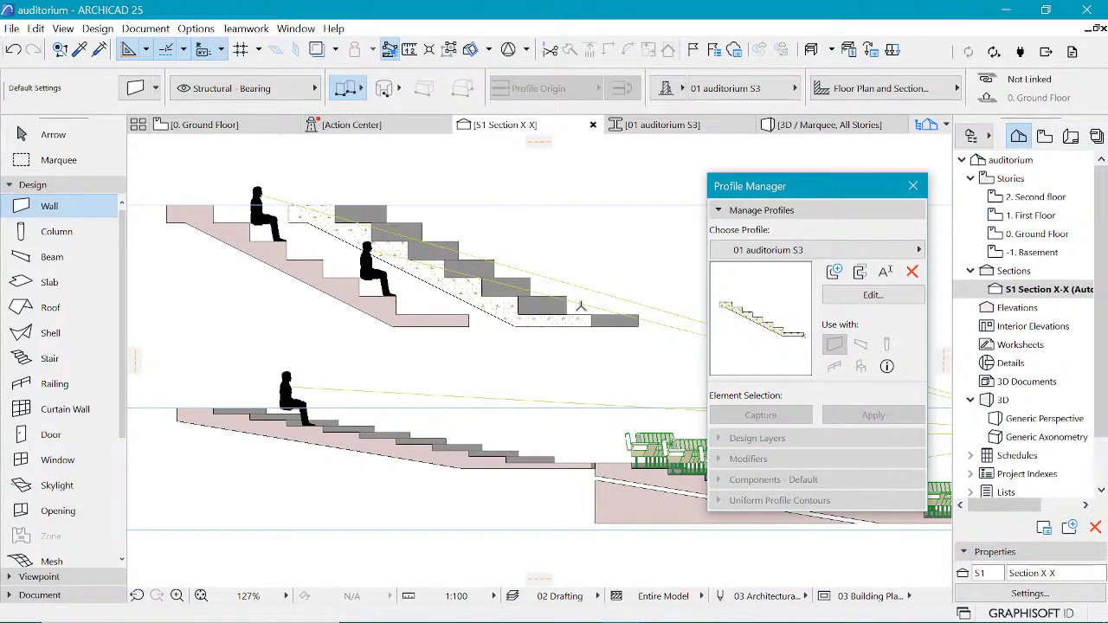
key(m)
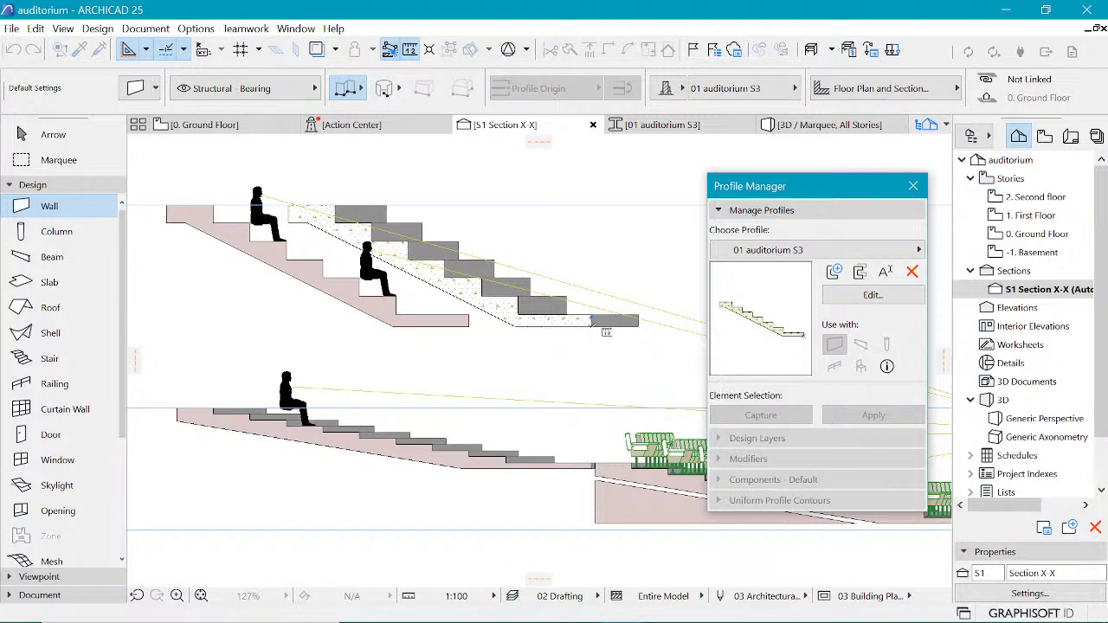
click(591, 323)
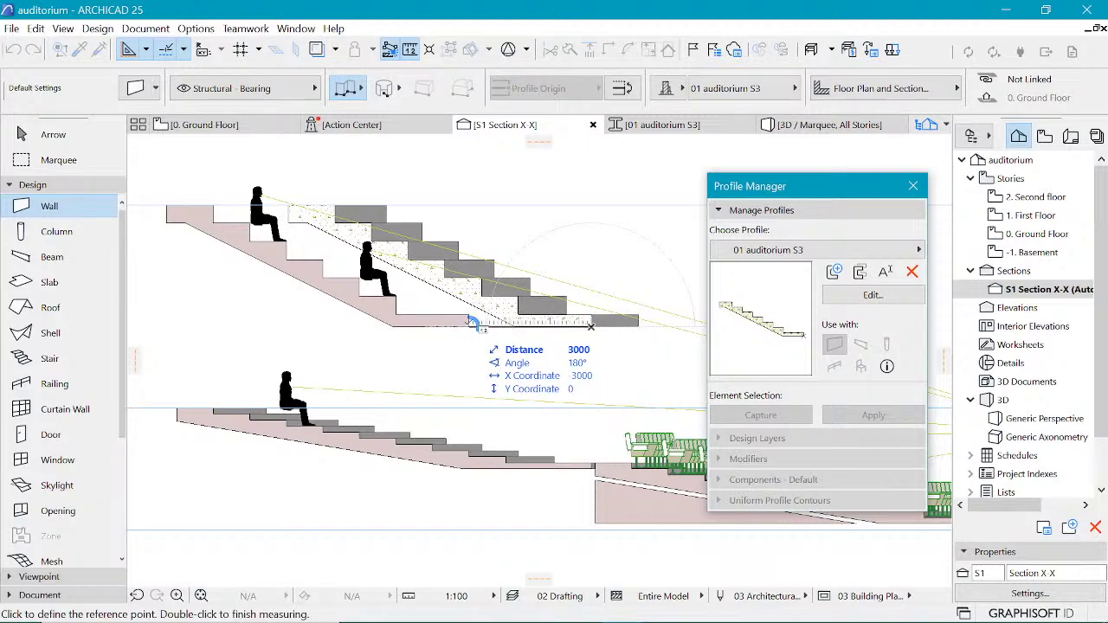
Step: In the 3D view, move all three balcony wall segments horizontally backward, away from the stage, by 3000
click(792, 129)
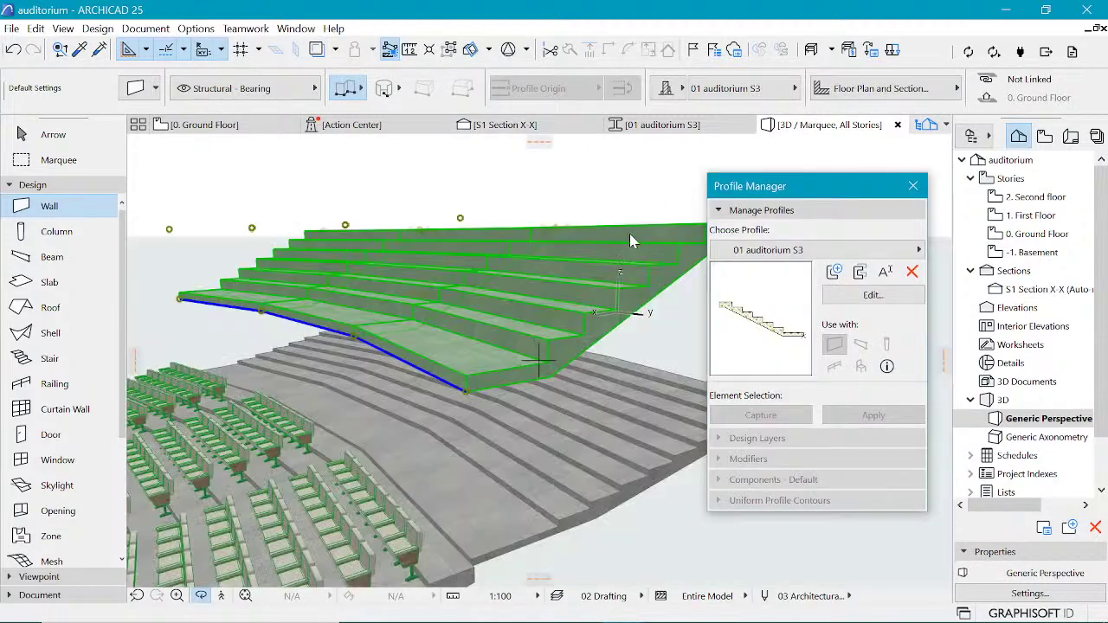
click(631, 241)
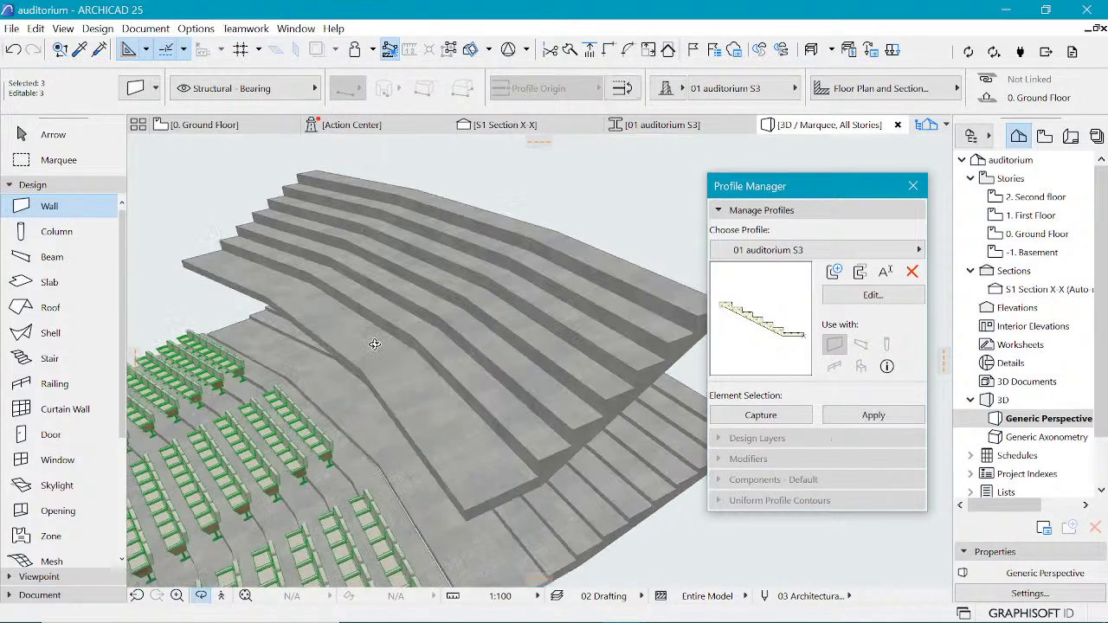
shift+middle_drag(374, 344, 178, 324)
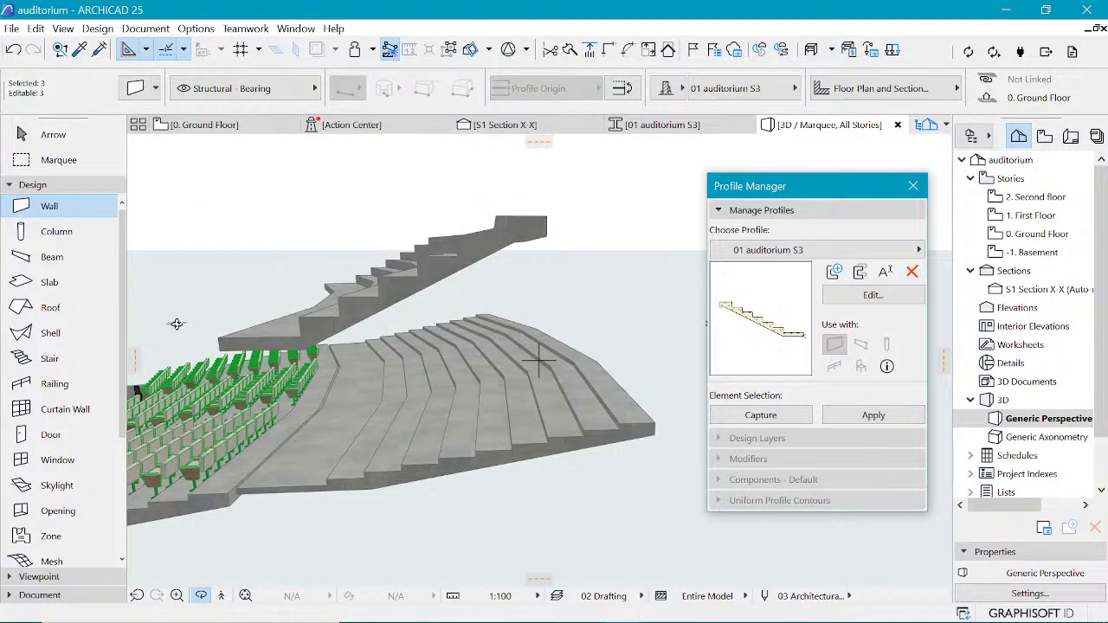
key(ctrl+d)
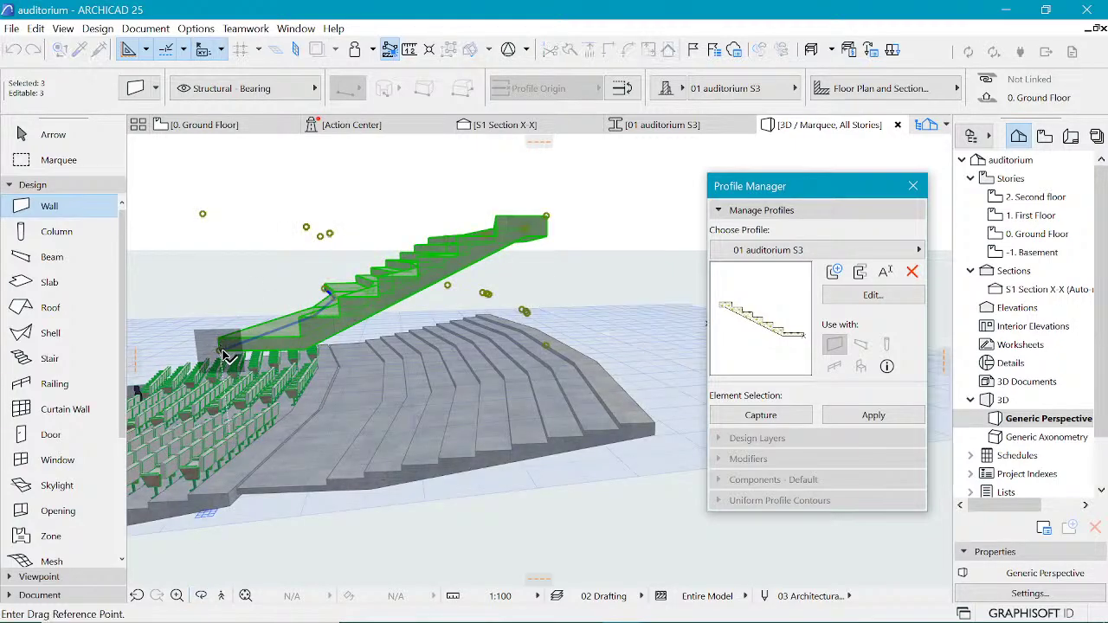
click(485, 340)
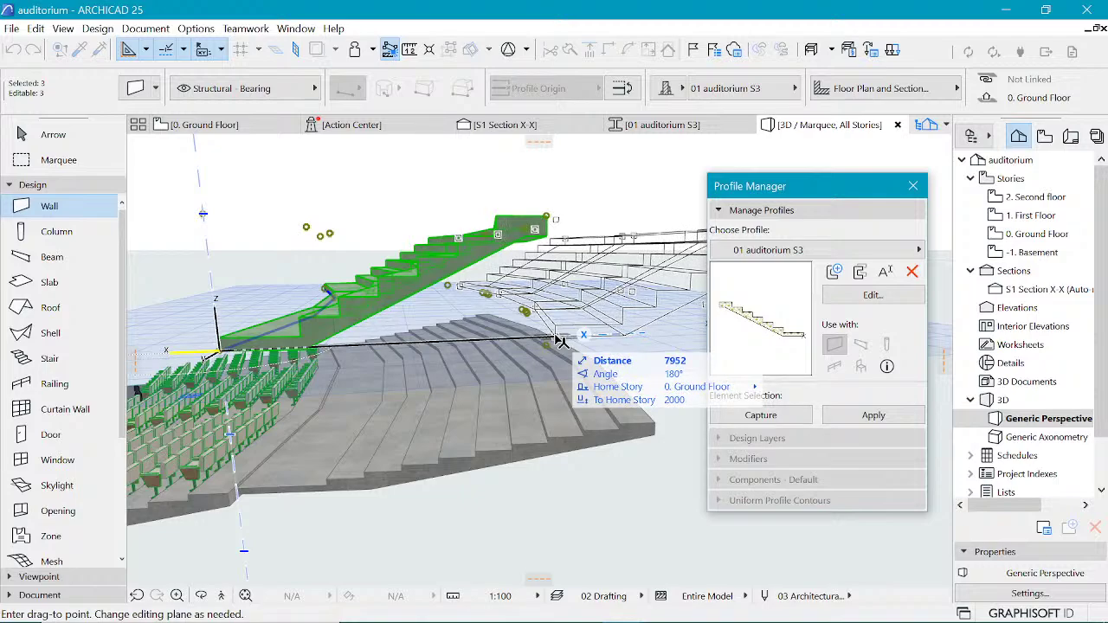
text(3000)
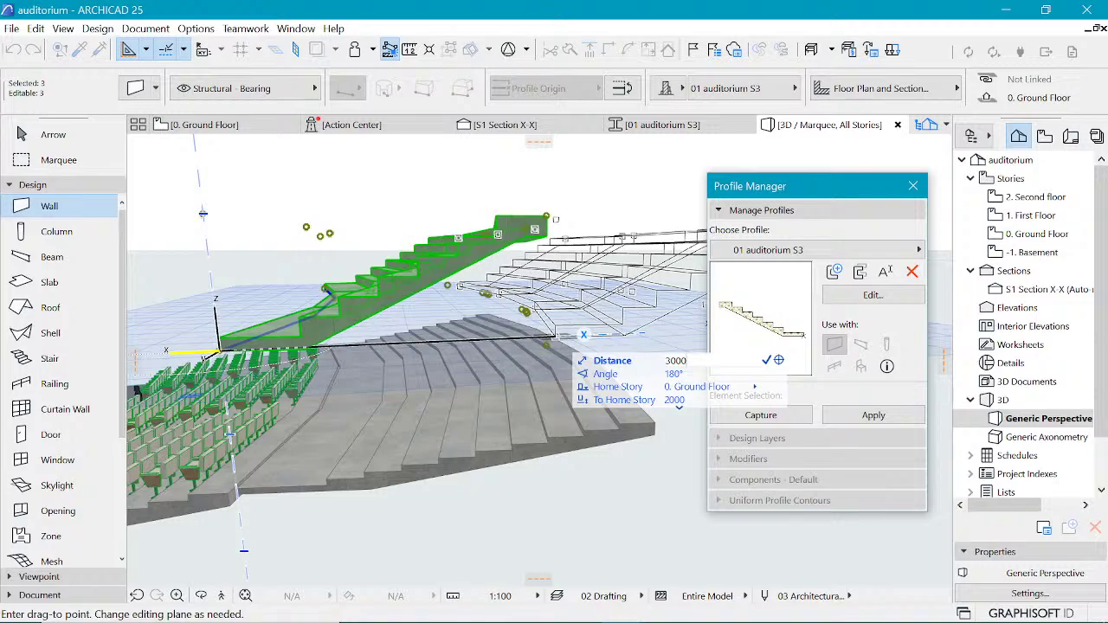
click(361, 345)
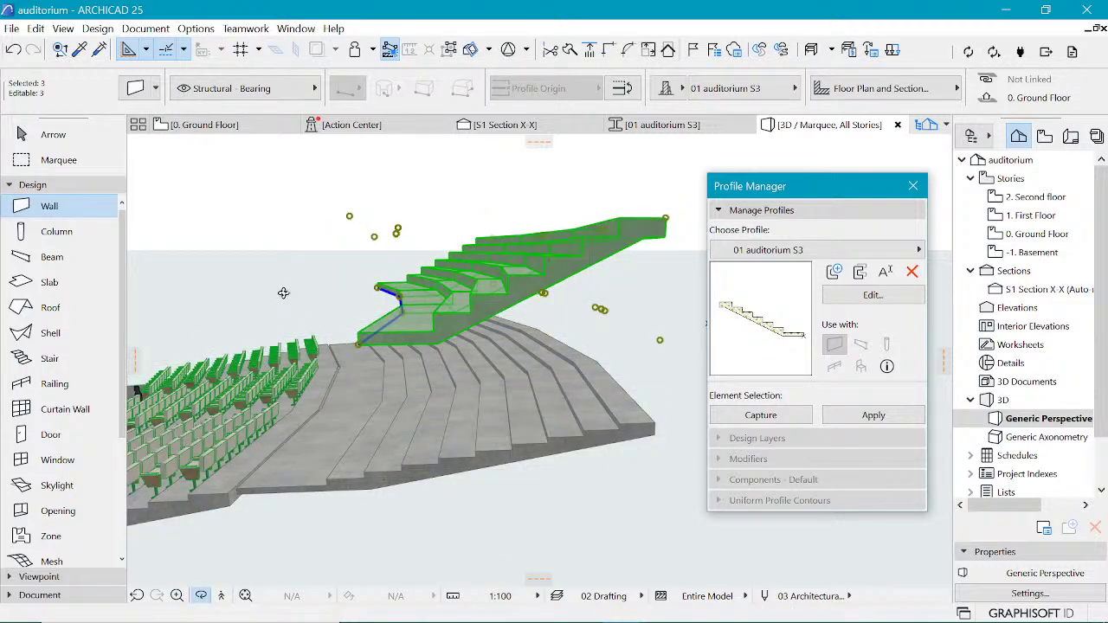
Step: Examine the repositioned balcony and its clearance over the seating tiers from the stage side in 3D
shift+middle_drag(360, 342, 459, 334)
scroll(468, 337, up, 3)
shift+middle_drag(528, 352, 398, 358)
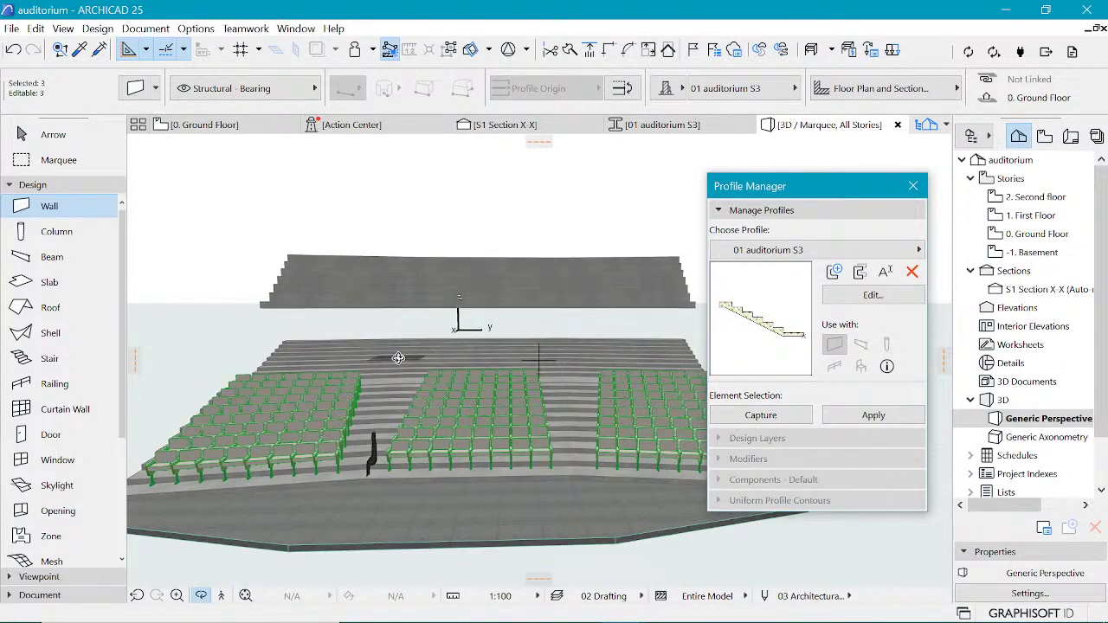
scroll(398, 357, up, 2)
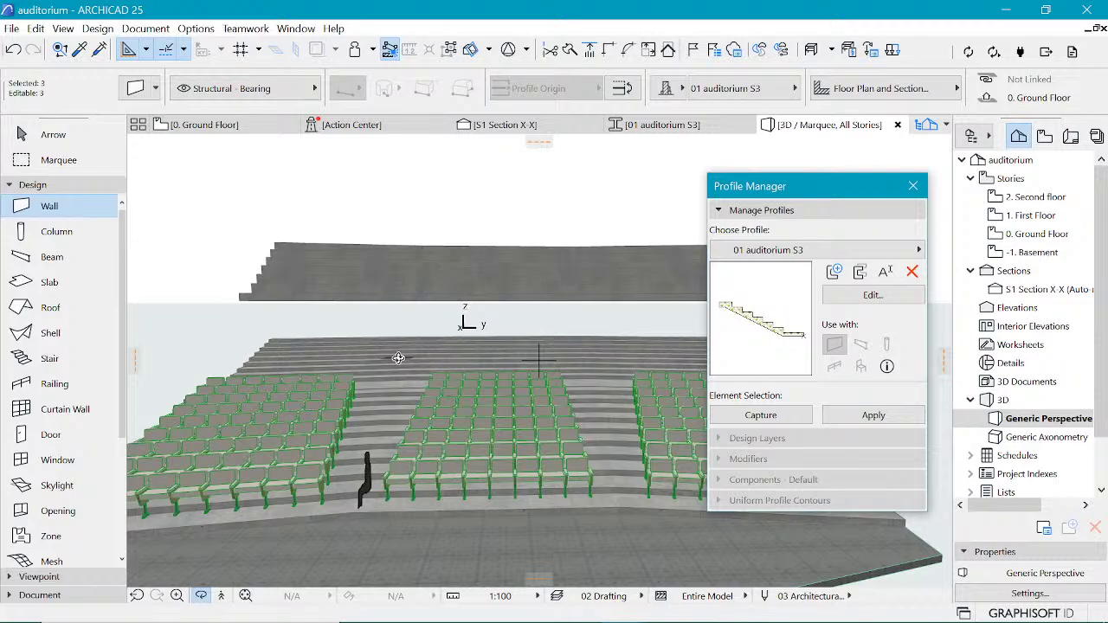
scroll(398, 357, up, 2)
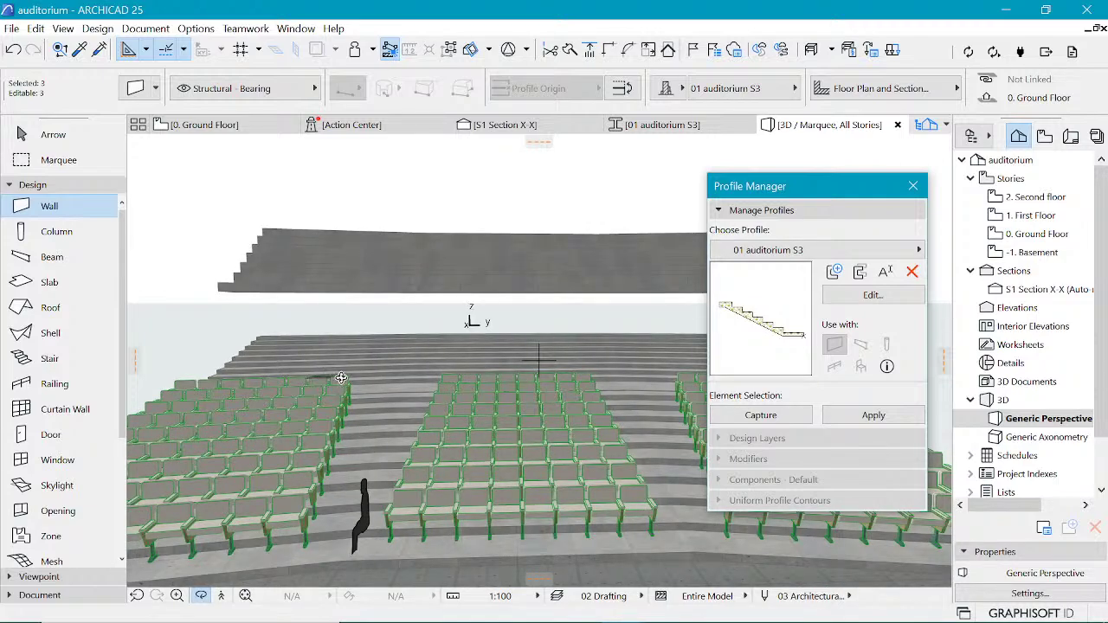
drag(321, 378, 492, 376)
drag(490, 300, 418, 294)
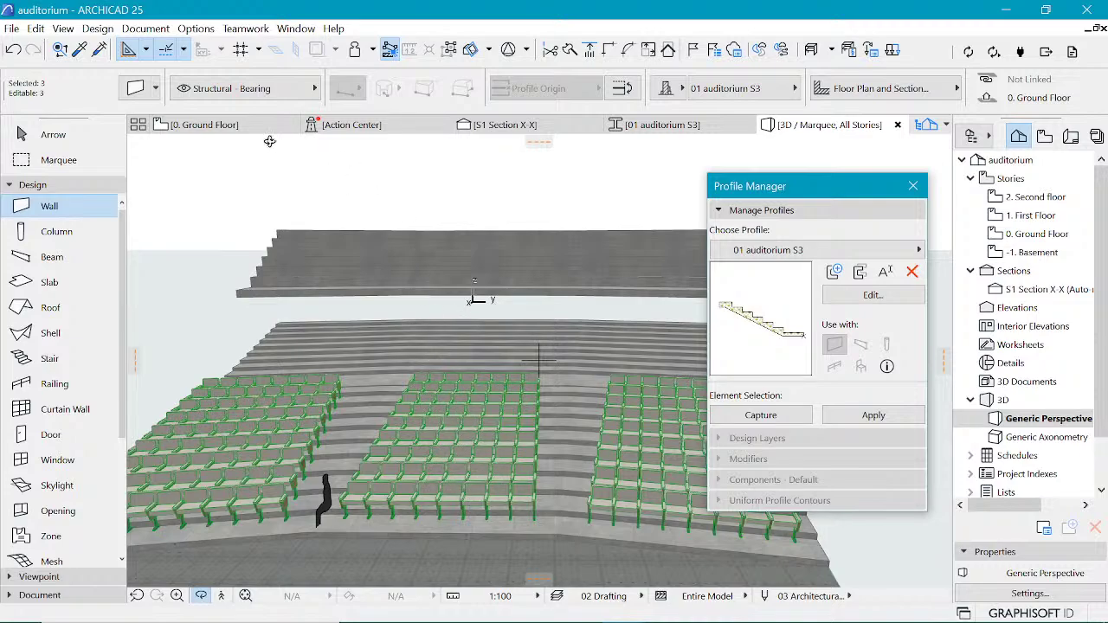
Step: Open the Basement floor plan and review the story elevations and heights in Story Settings
click(235, 125)
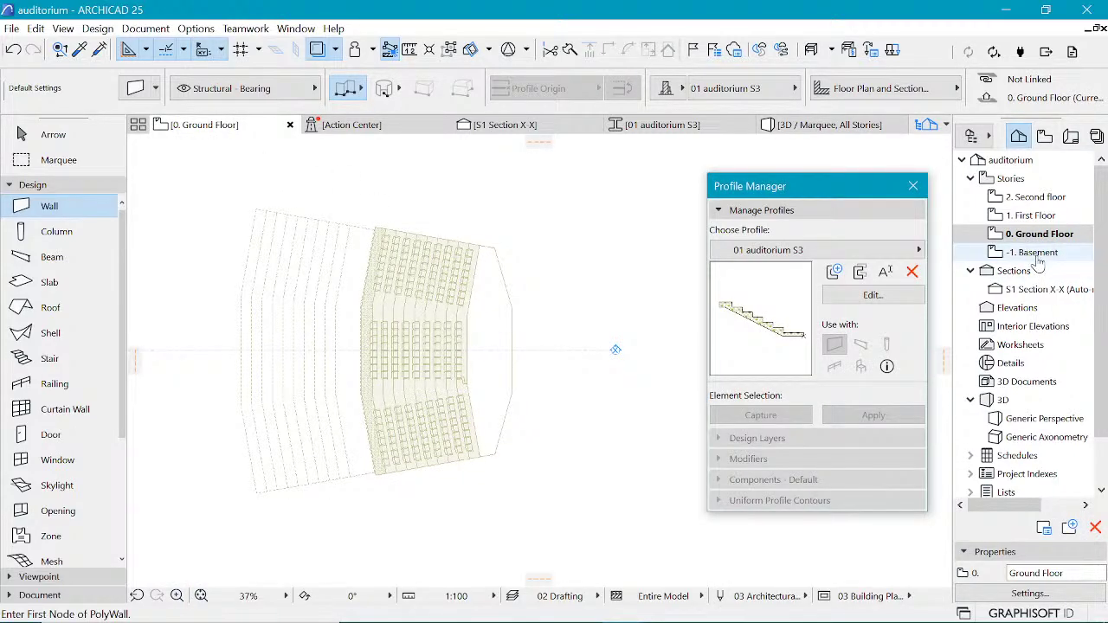
click(1030, 252)
scroll(350, 342, up, 2)
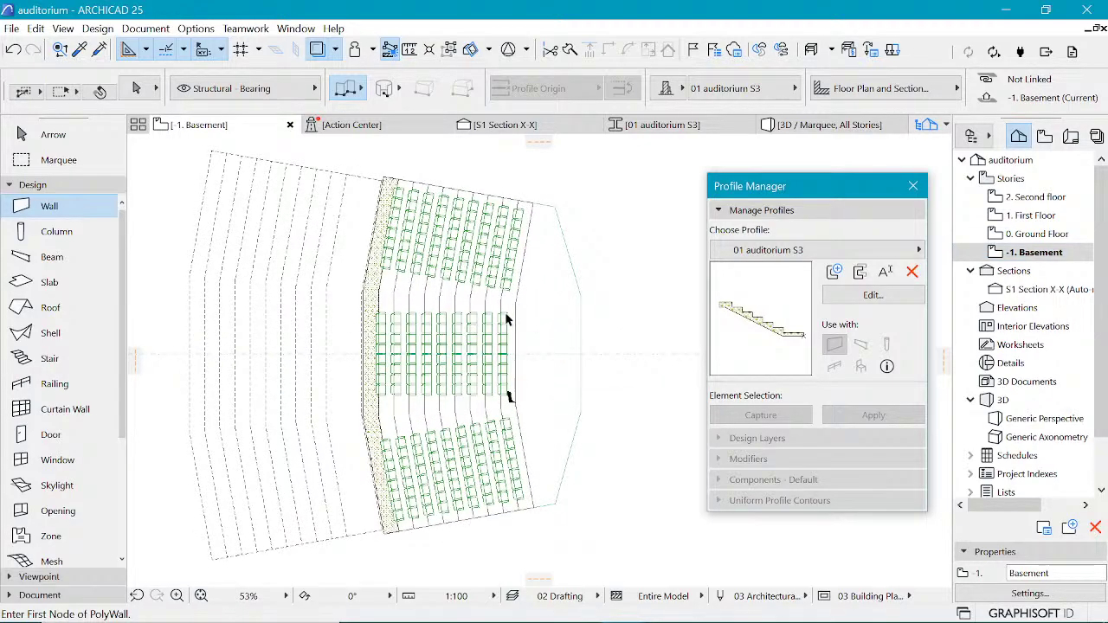
right_click(1033, 257)
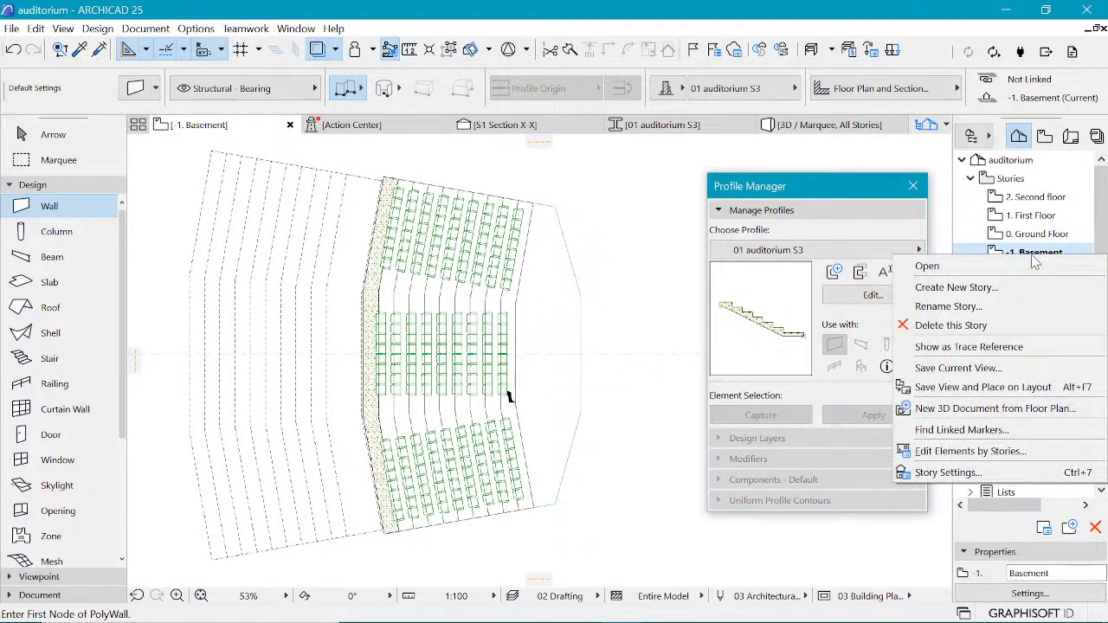
click(1023, 209)
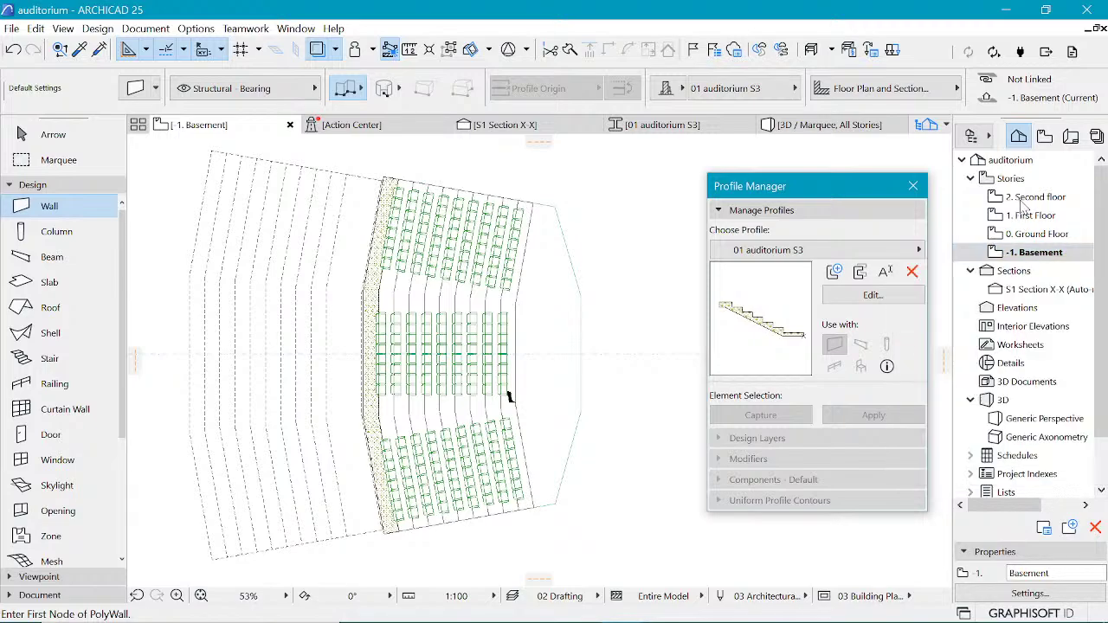
right_click(1032, 257)
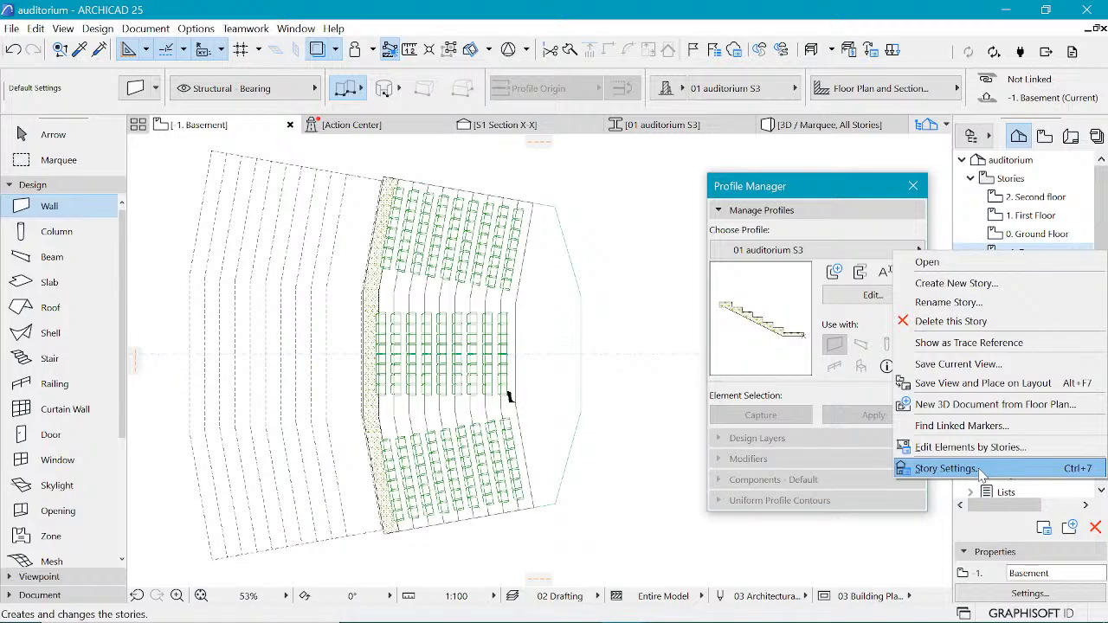
click(945, 468)
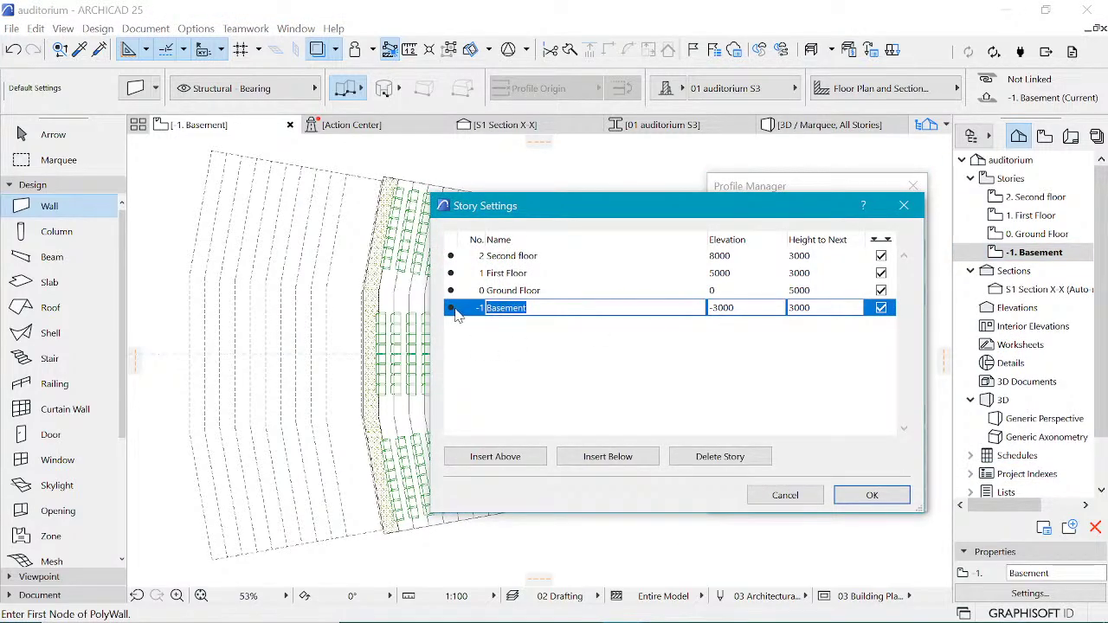
click(870, 501)
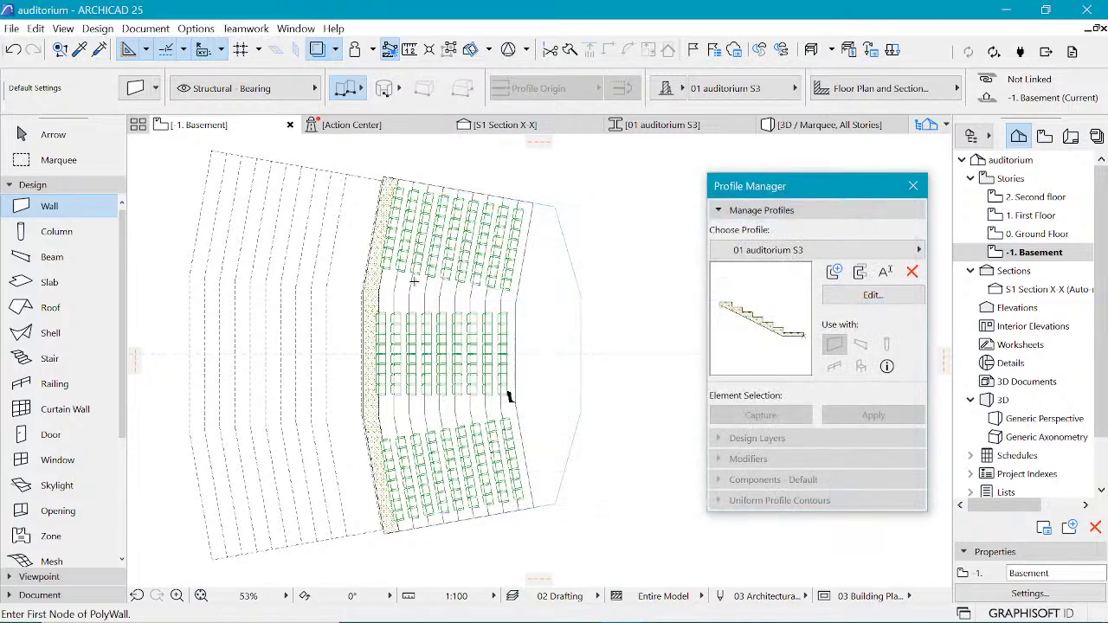
Step: Review the Basement, Ground Floor and First Floor levels again in Story Settings, and make the Ground Floor the current story
right_click(1046, 263)
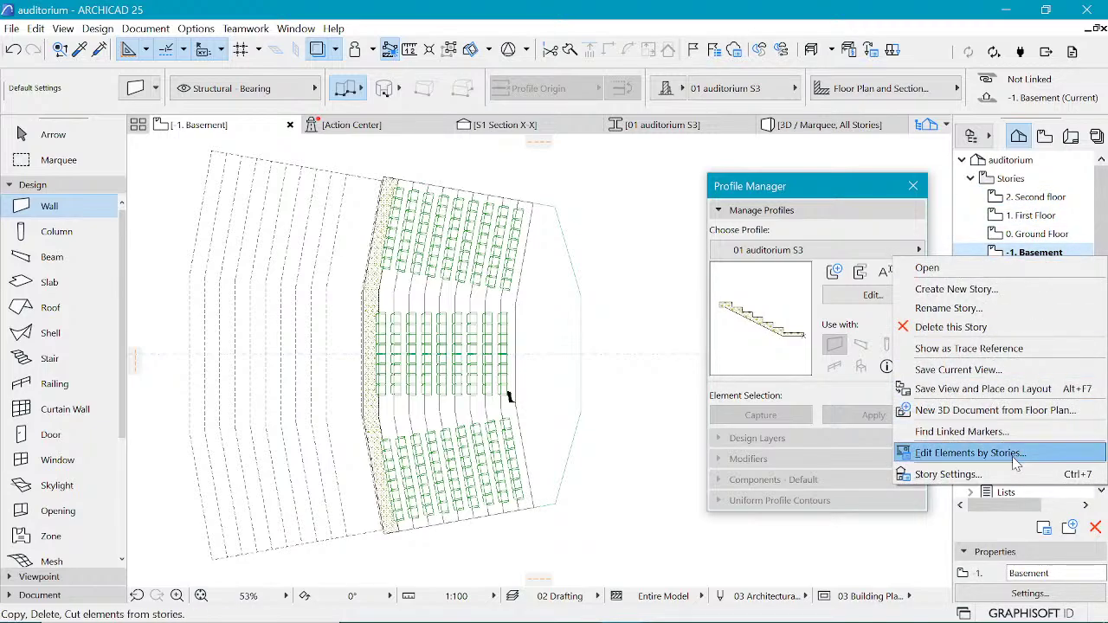
click(948, 409)
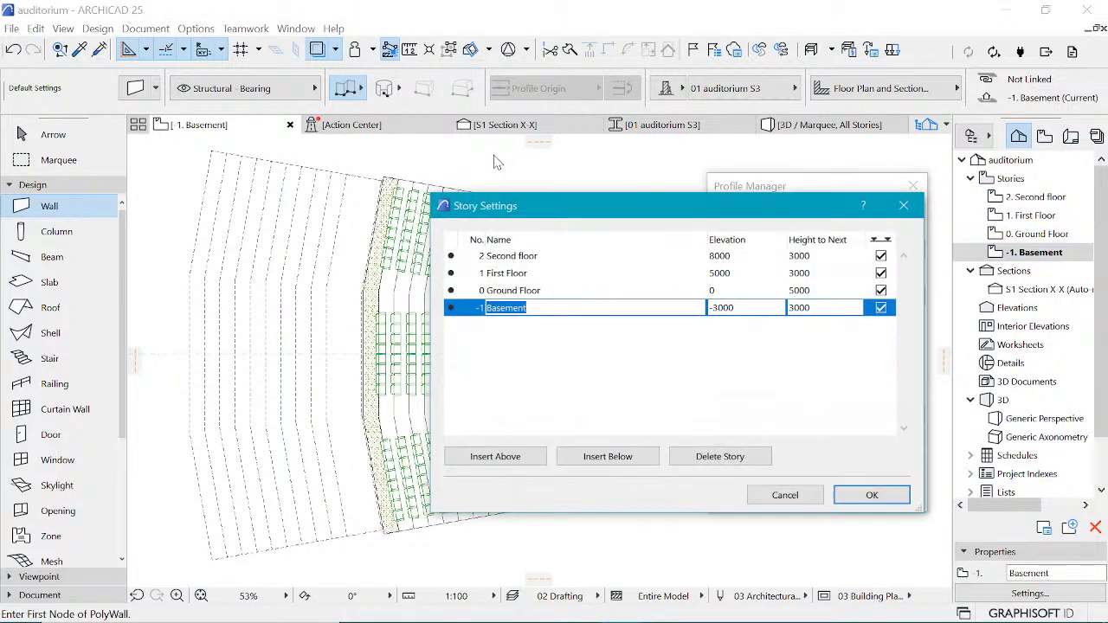
click(518, 276)
click(554, 293)
click(537, 309)
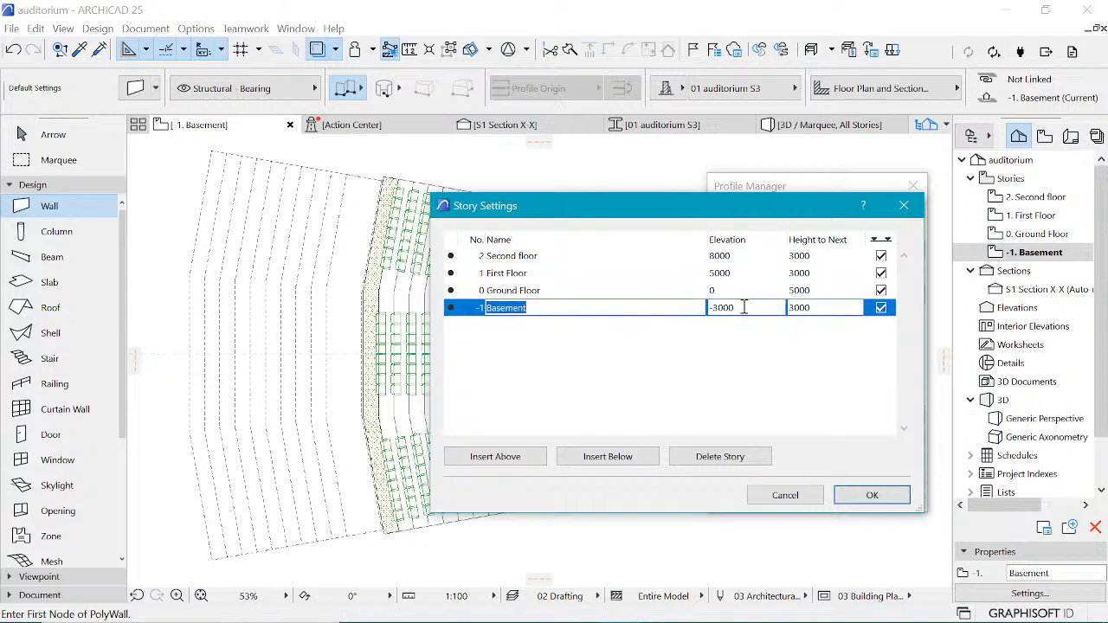
click(812, 312)
click(805, 297)
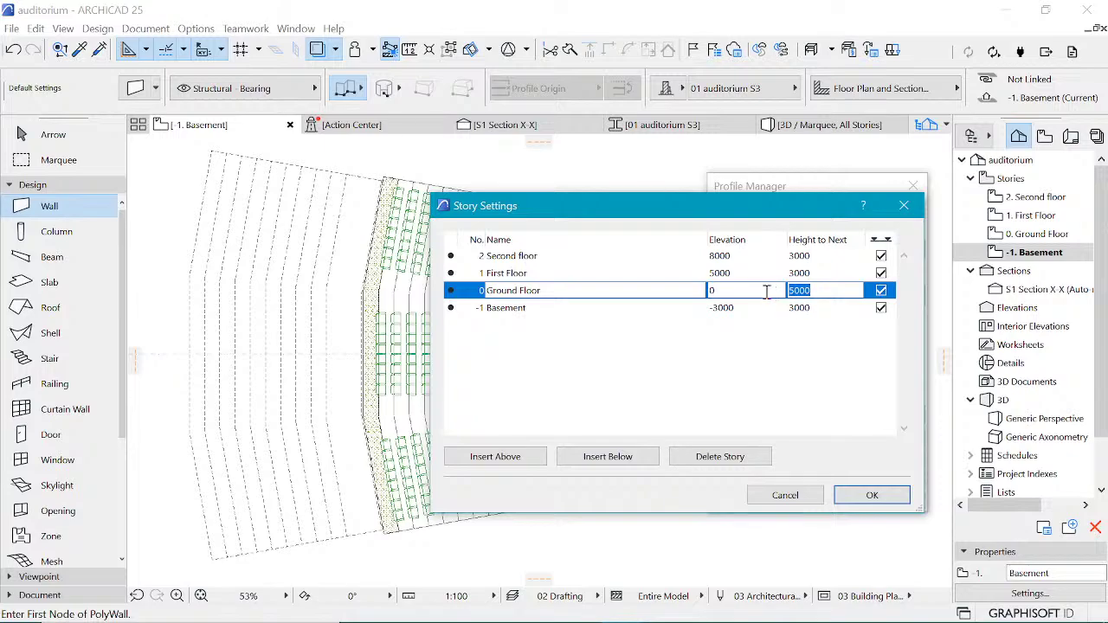
click(574, 274)
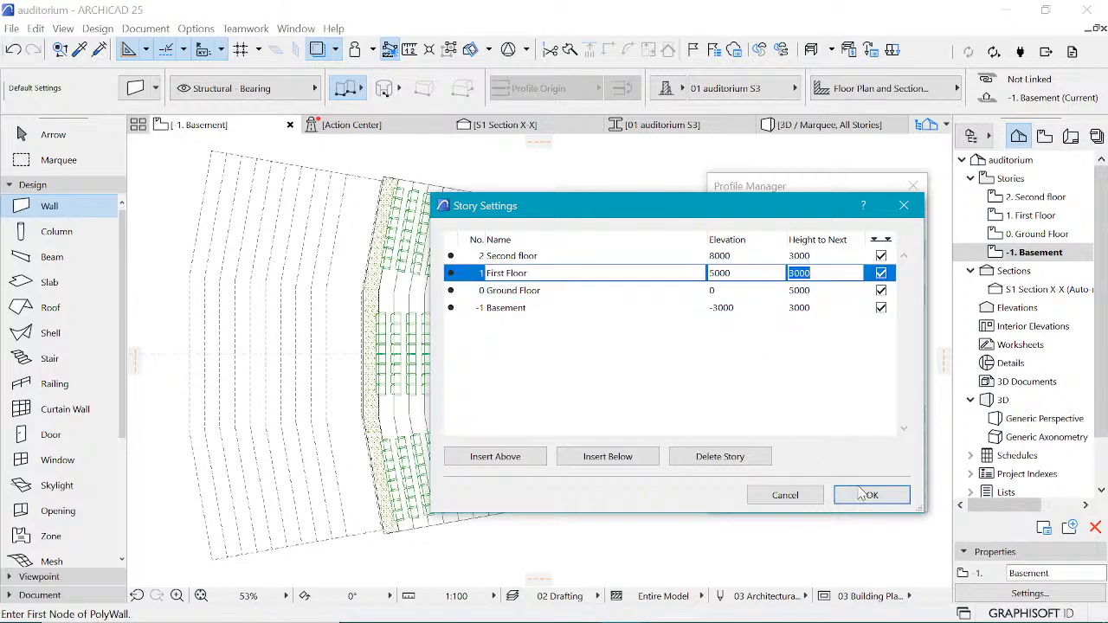
click(838, 297)
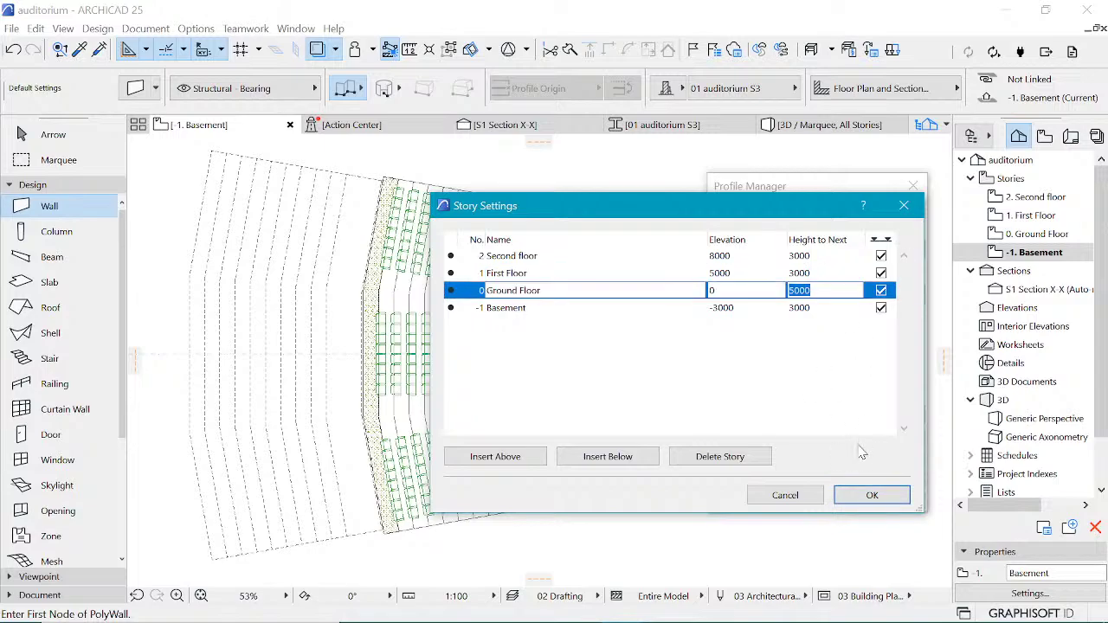
click(872, 496)
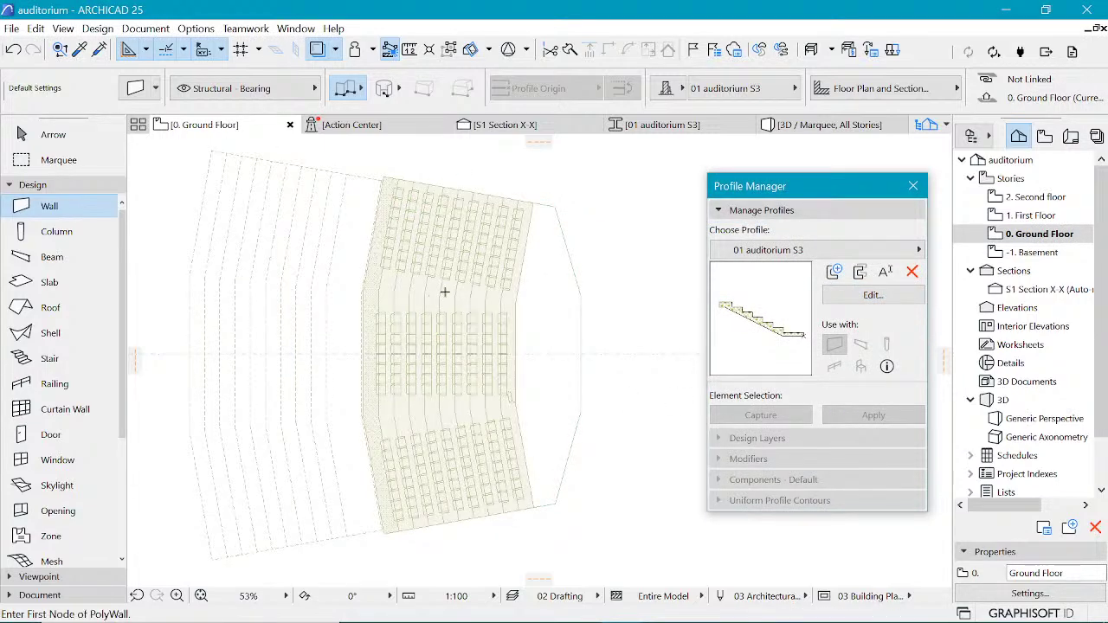
Step: Check the First Floor plan for balcony elements, and return to the Ground Floor plan
scroll(445, 293, down, 2)
scroll(520, 292, down, 1)
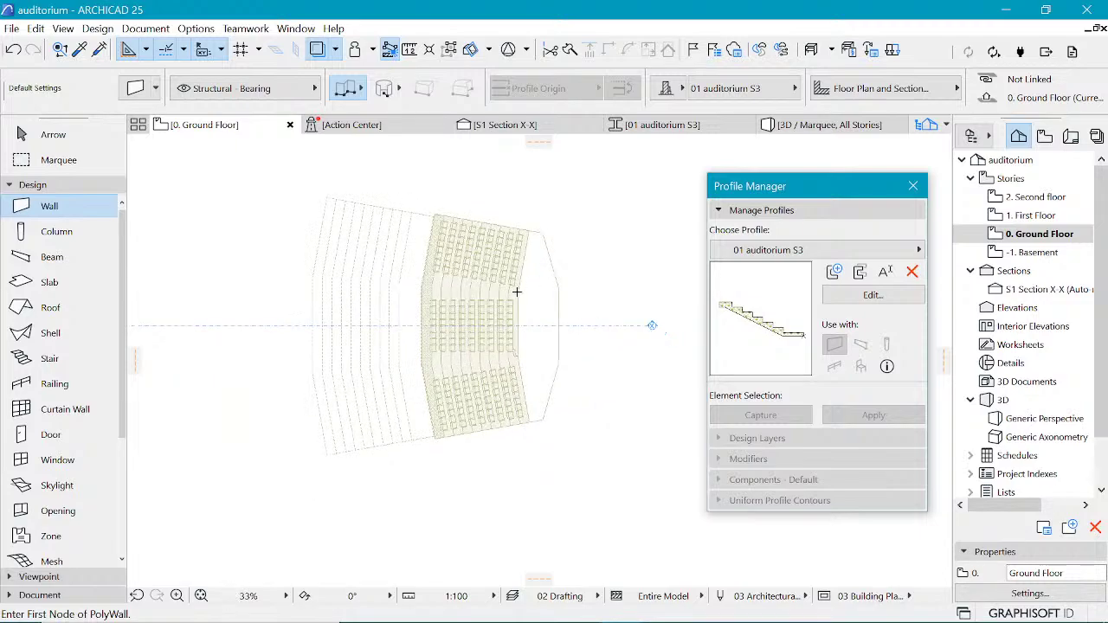
click(1041, 218)
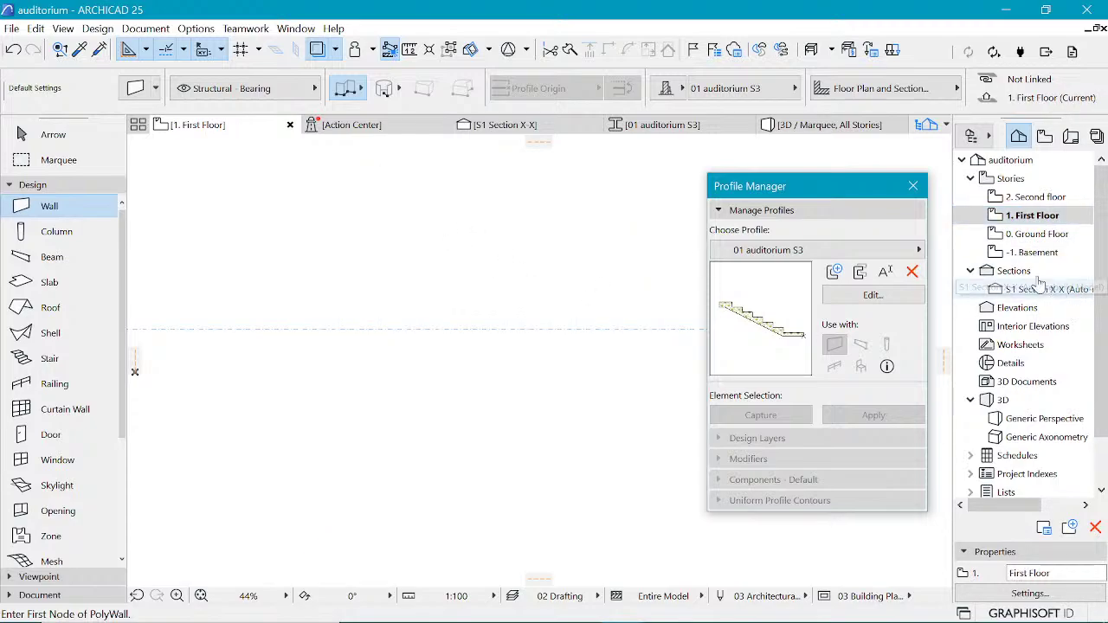
click(1041, 235)
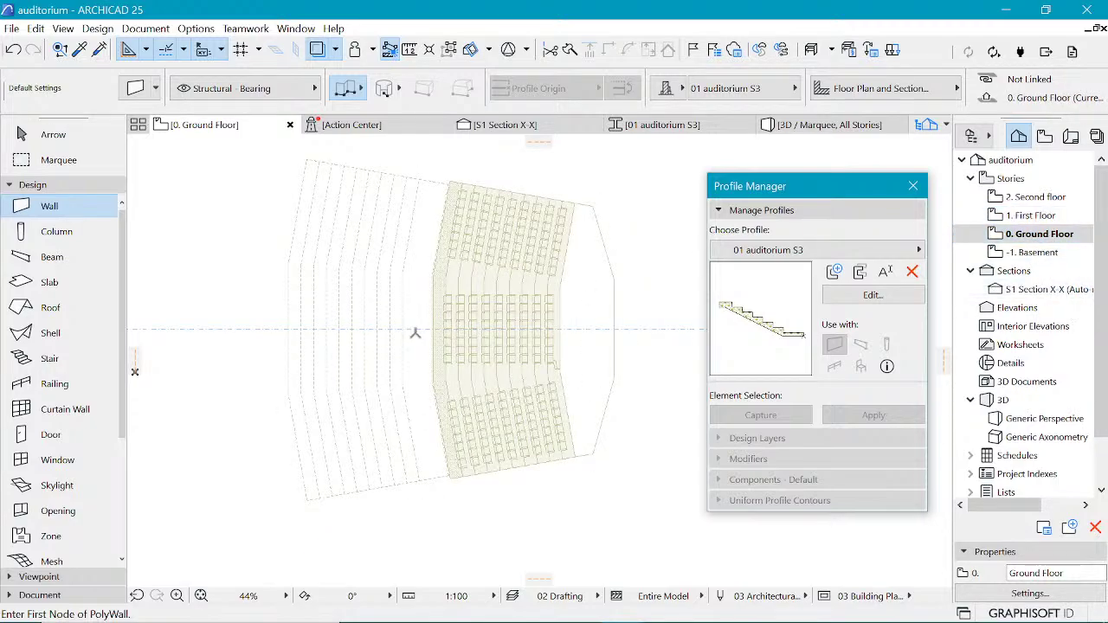
scroll(415, 332, down, 1)
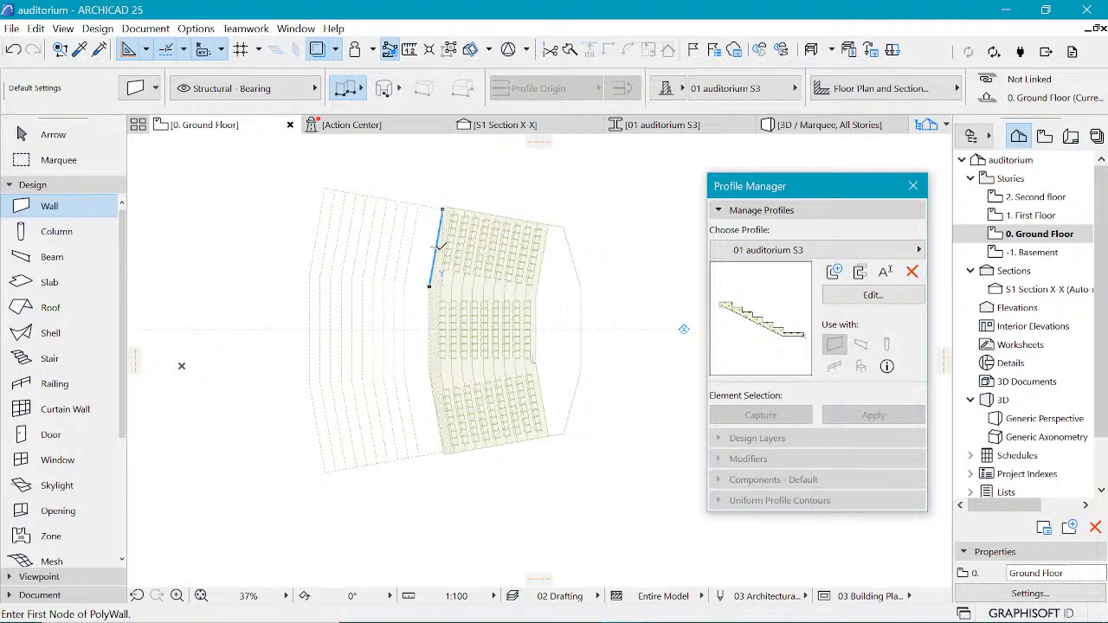
Step: In Section X-X, start copying the Audience Seating 25 object, taking the base of its front-row seat as the drag reference point
click(516, 126)
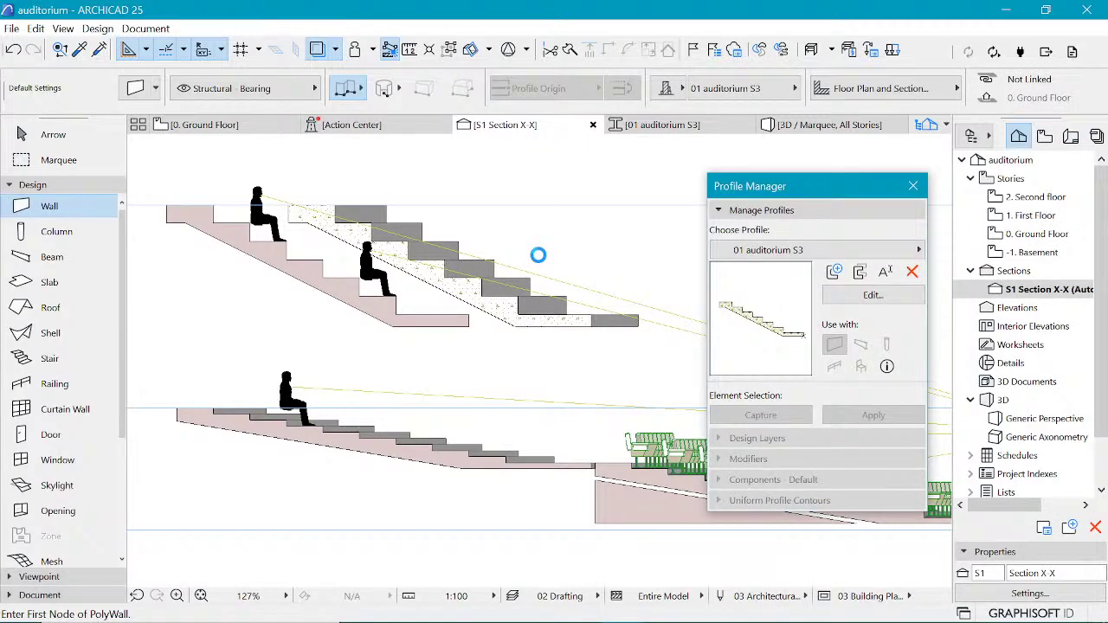
scroll(60, 364, down, 3)
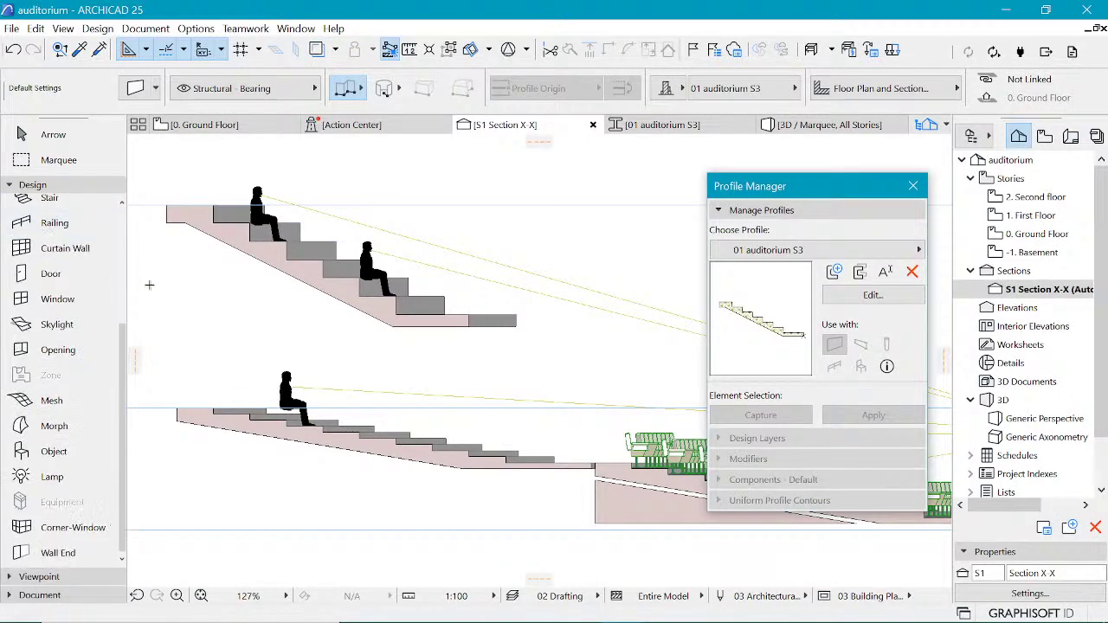
scroll(318, 284, down, 4)
scroll(318, 284, up, 1)
scroll(604, 419, up, 3)
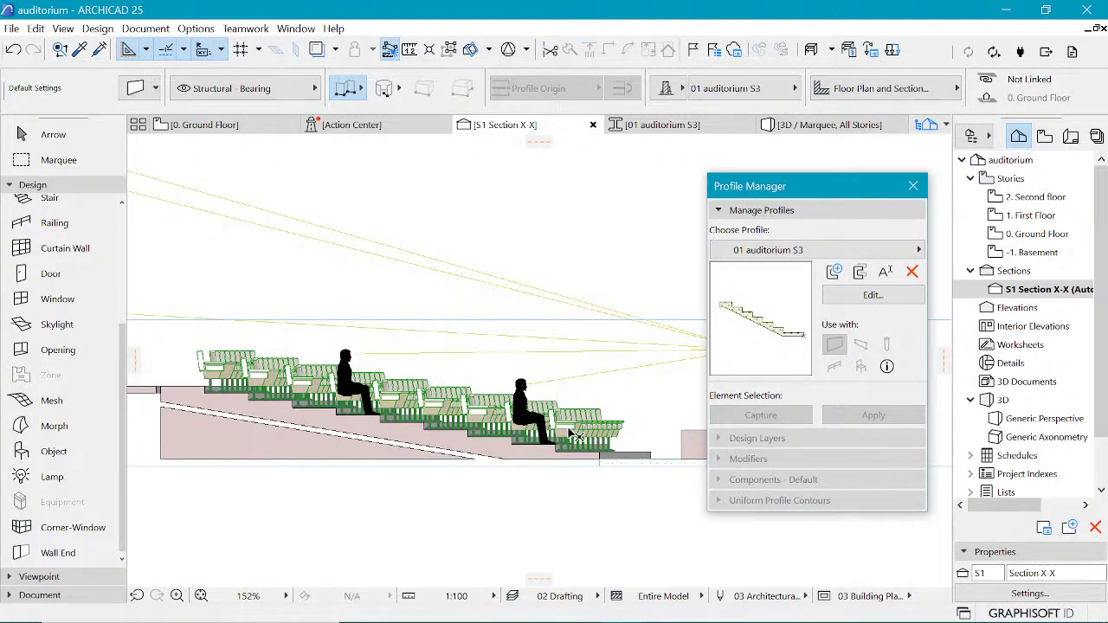
click(598, 412)
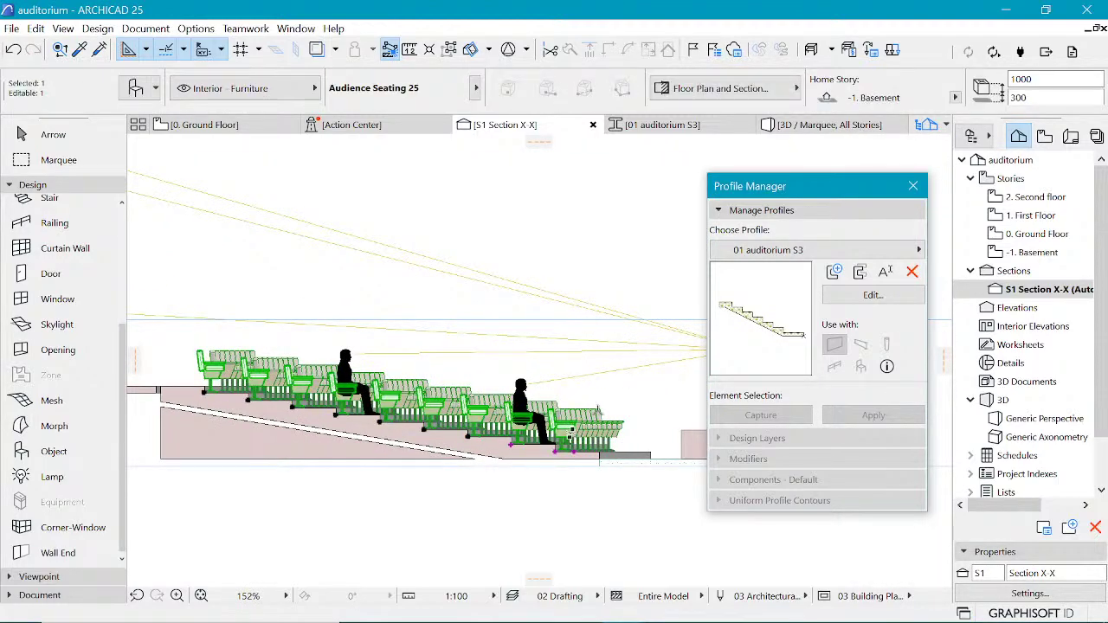
key(ctrl+shift+d)
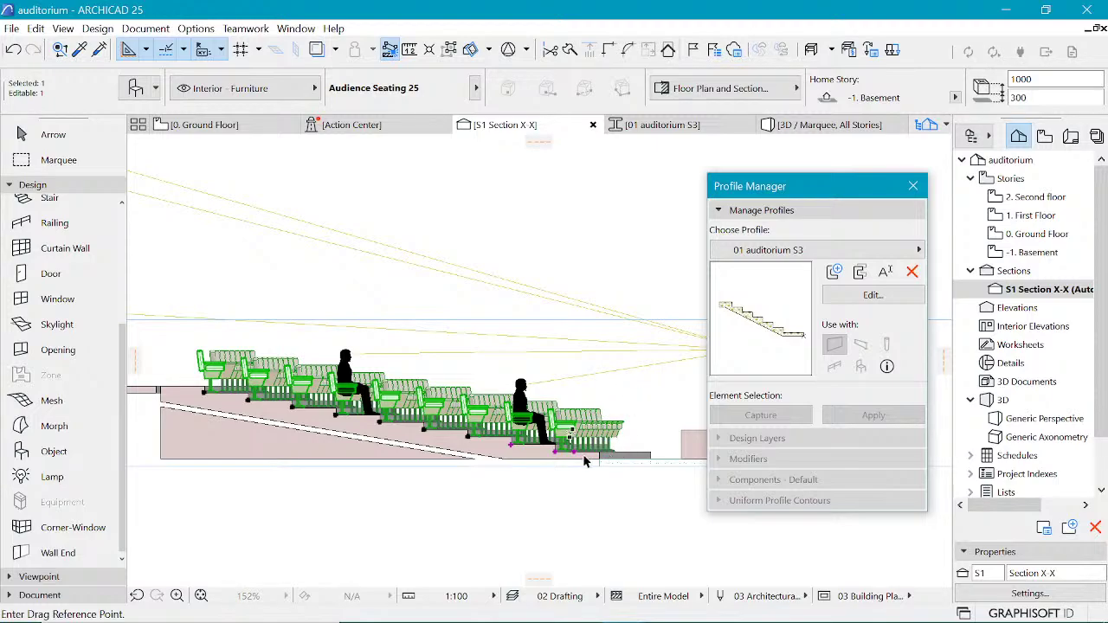
scroll(559, 459, up, 2)
scroll(559, 458, up, 2)
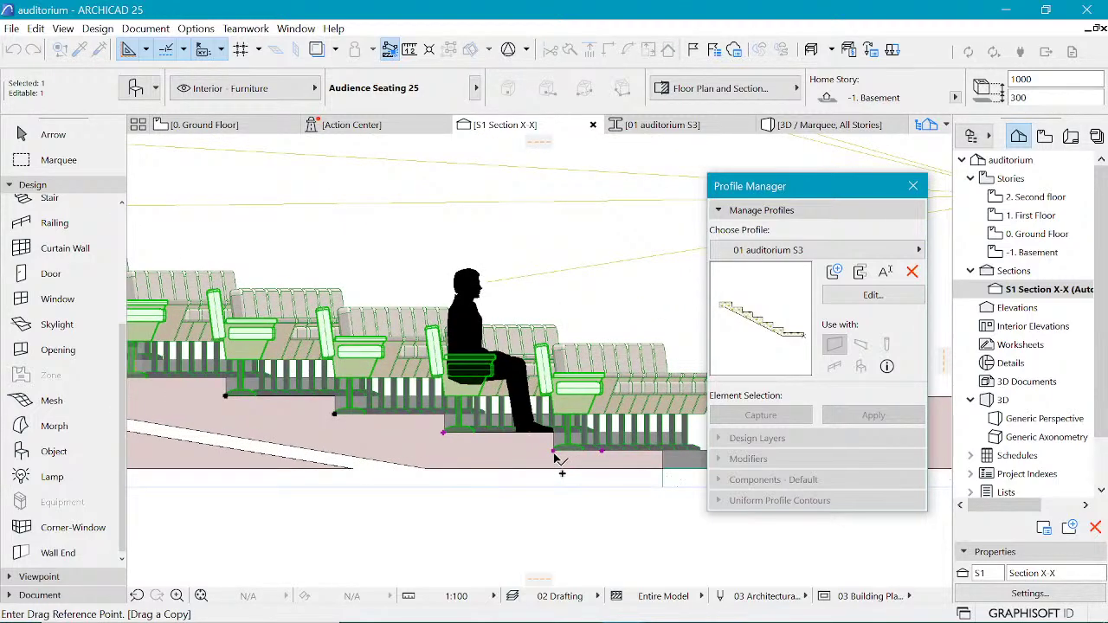
click(602, 450)
scroll(598, 448, down, 3)
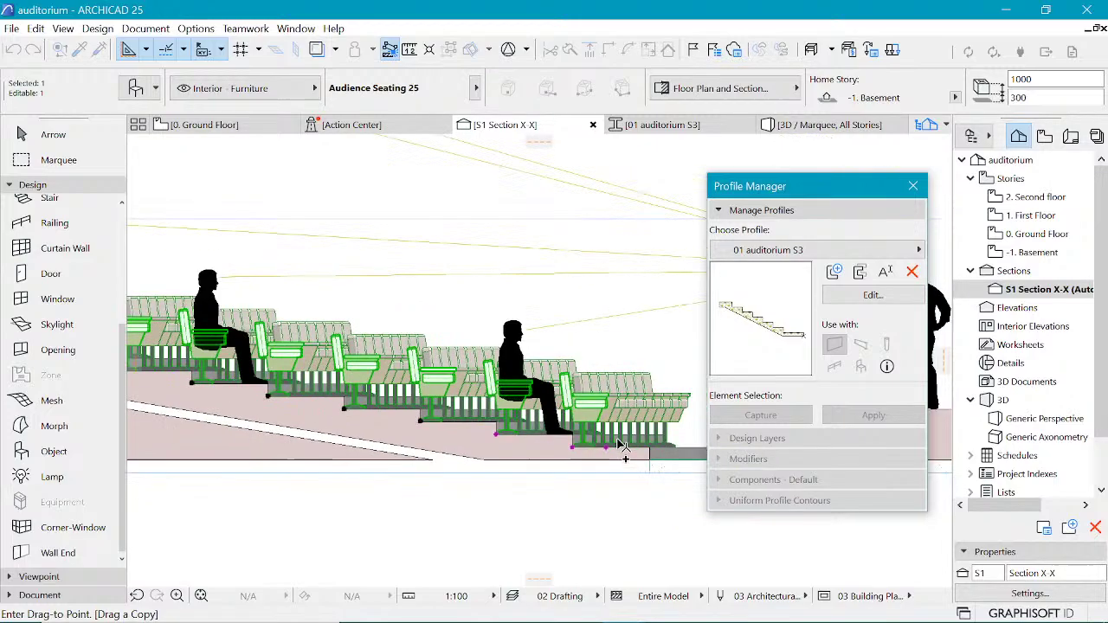
Step: Place the dragged copy of the audience seating at the foot of the upper balcony's lowest riser in the section
scroll(584, 450, up, 4)
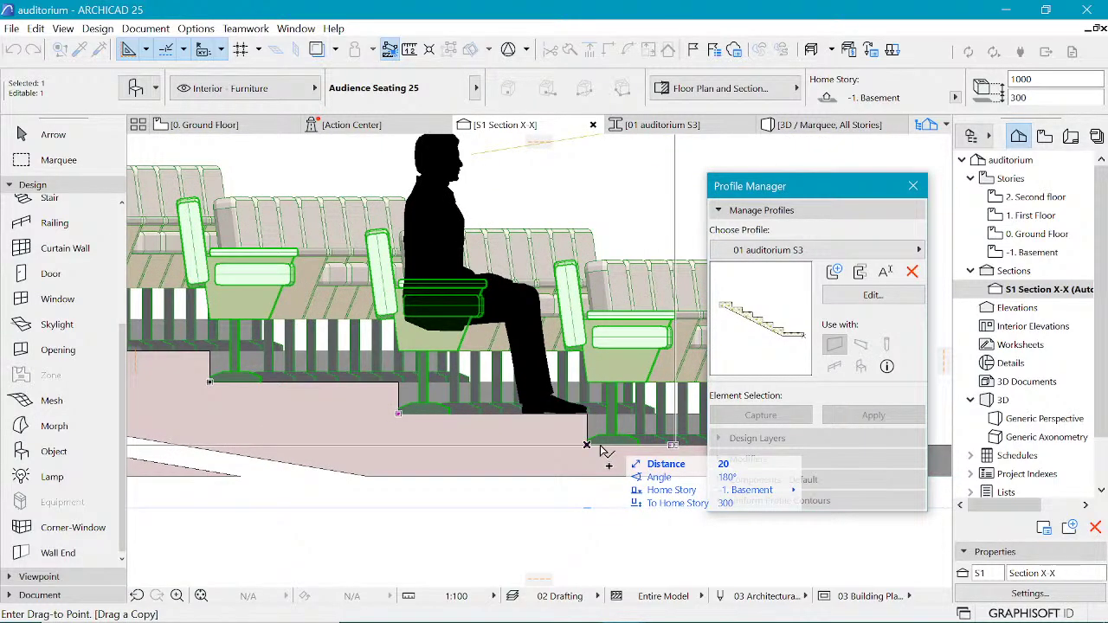
scroll(606, 452, down, 3)
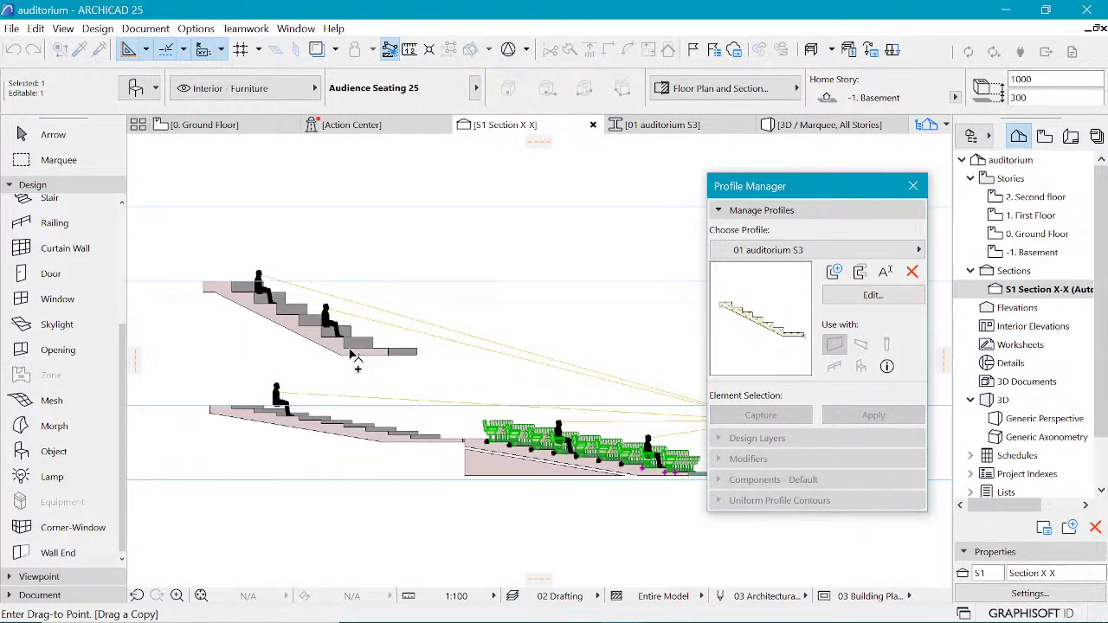
scroll(335, 348, up, 3)
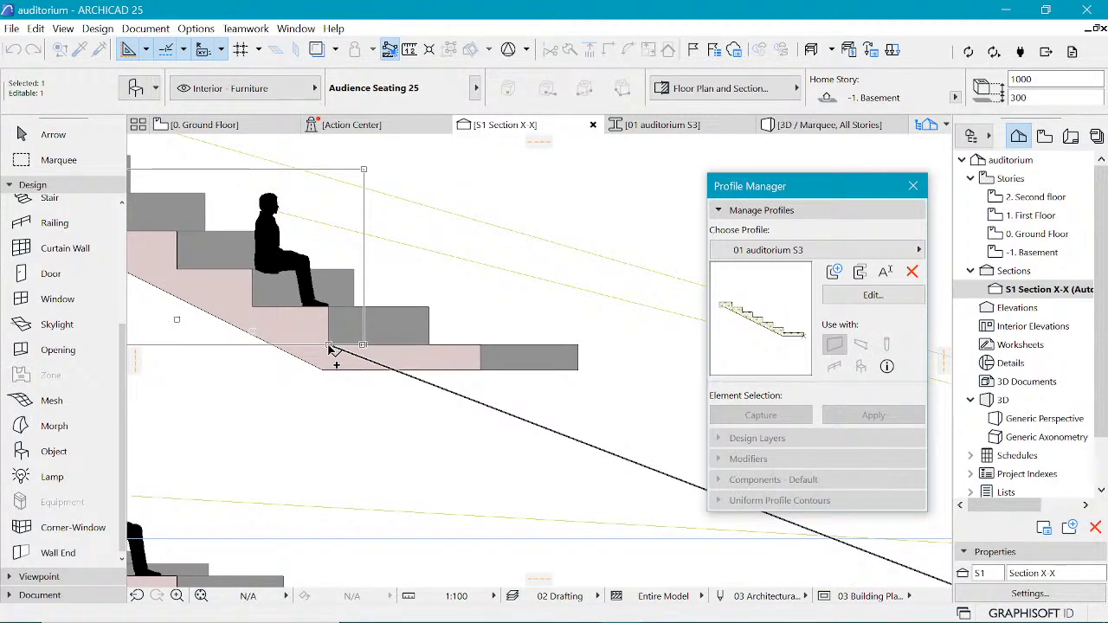
click(329, 346)
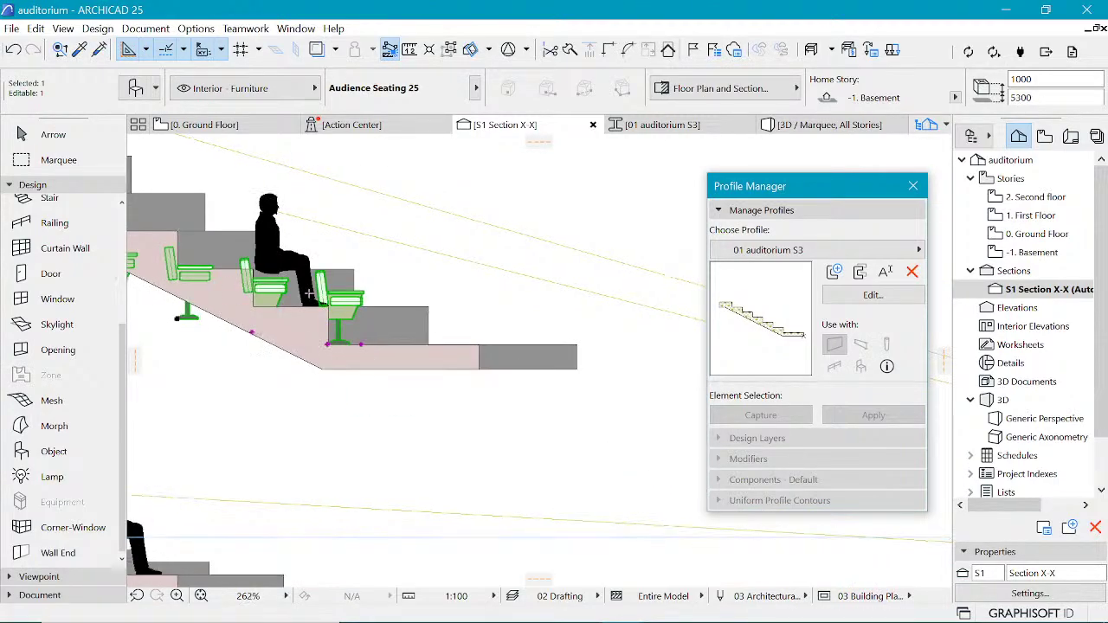
Step: Measure the height of a step at the front of the upper balcony
scroll(309, 295, down, 8)
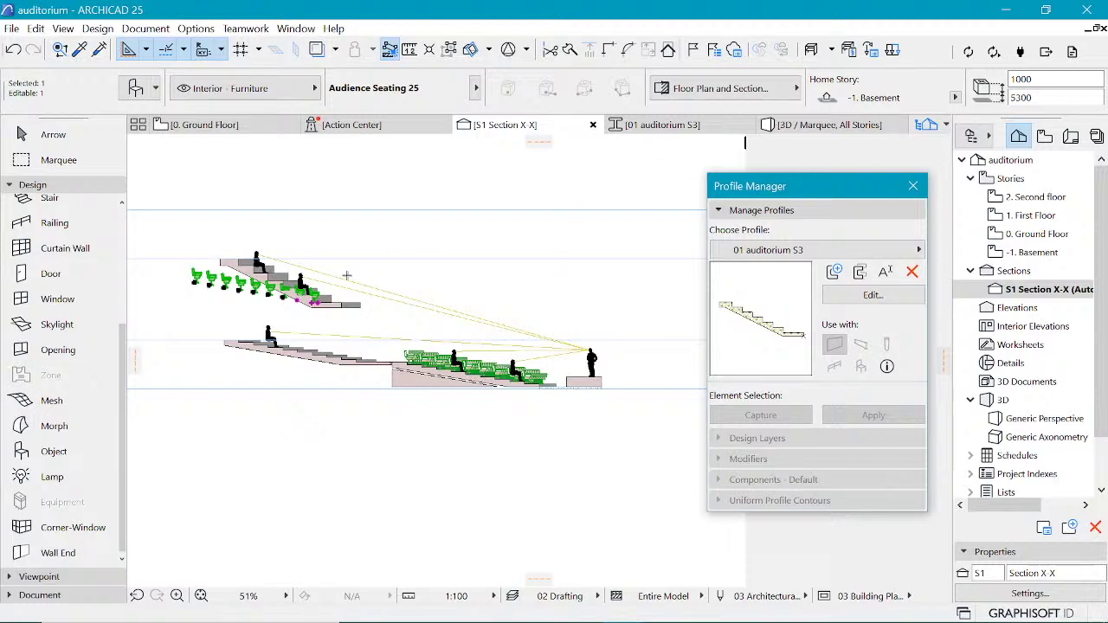
scroll(347, 276, up, 5)
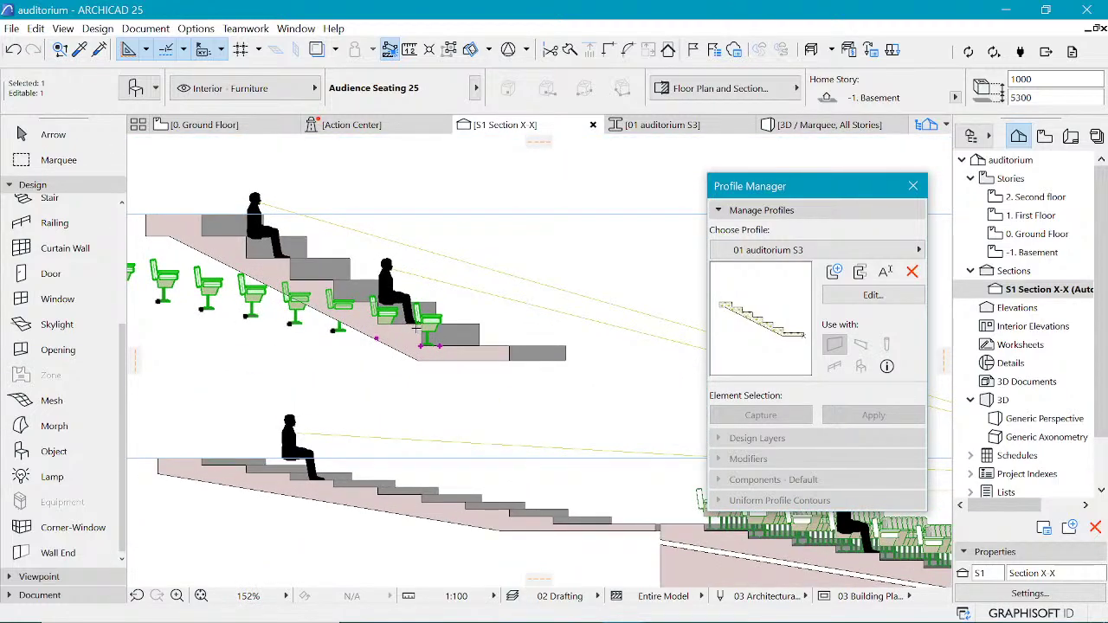
key(m)
scroll(423, 333, up, 3)
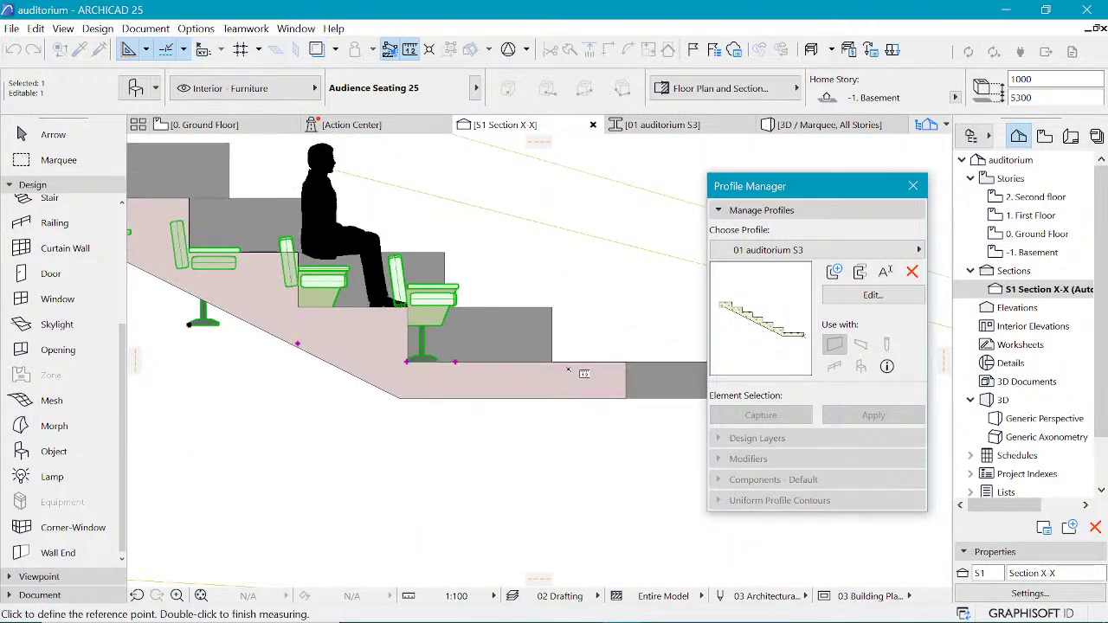
click(520, 362)
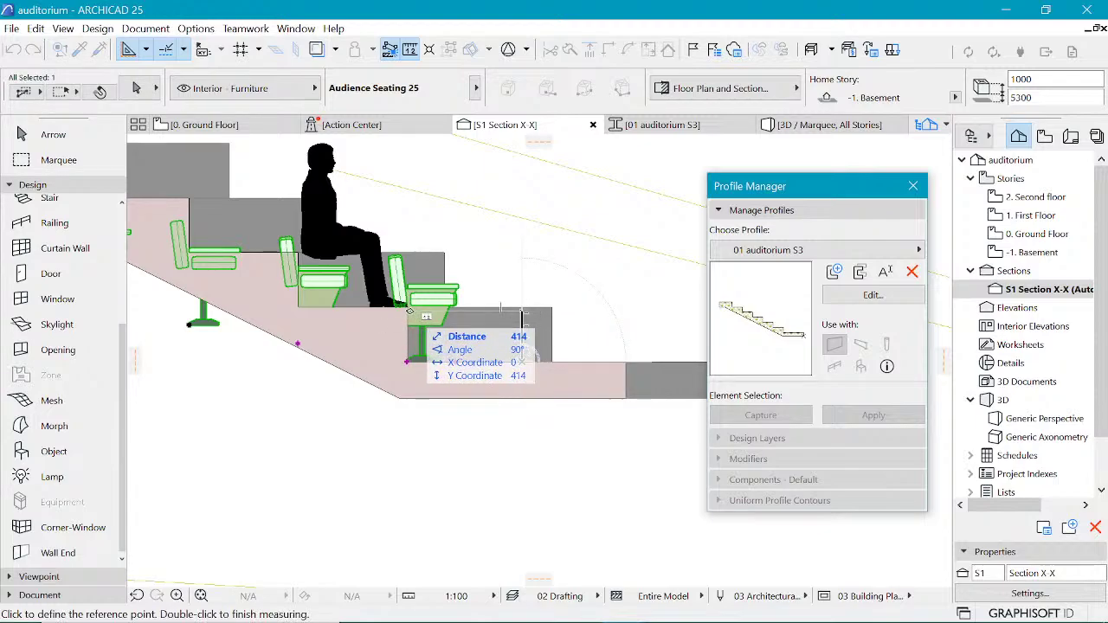
key(Escape)
Step: Set the balcony seating to 6 rows with a vertical distance between rows of 450
scroll(499, 342, down, 3)
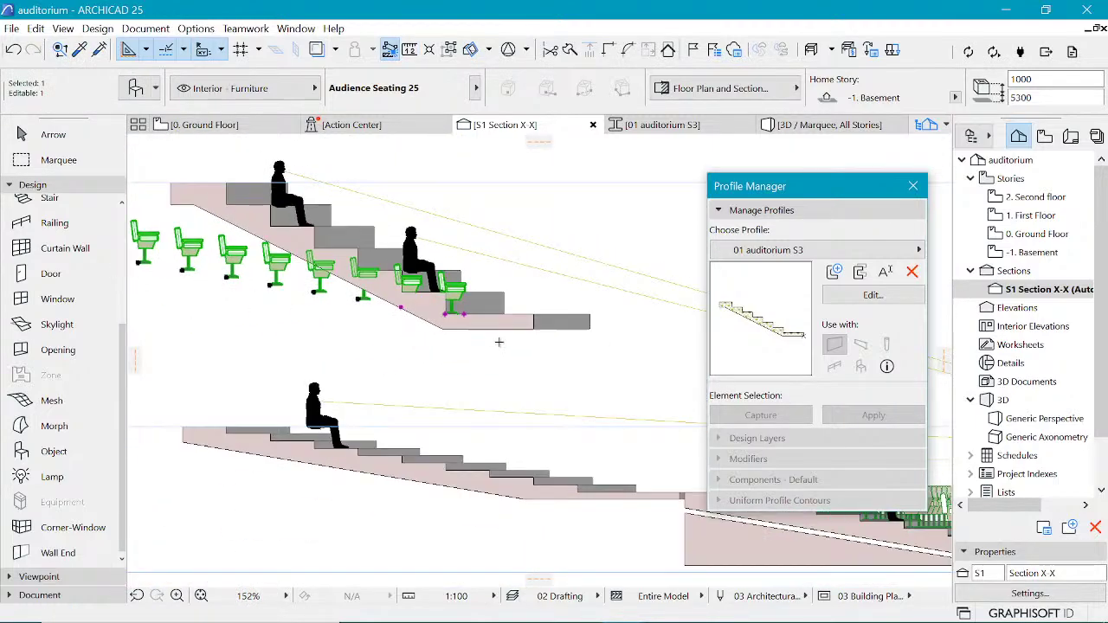
scroll(499, 342, down, 2)
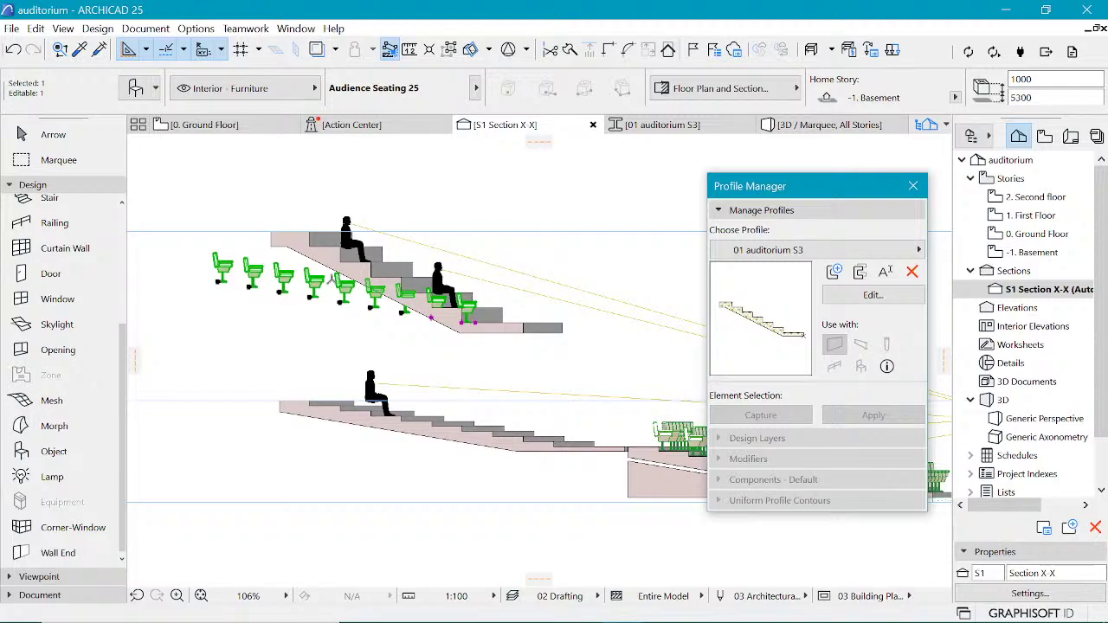
scroll(310, 261, up, 2)
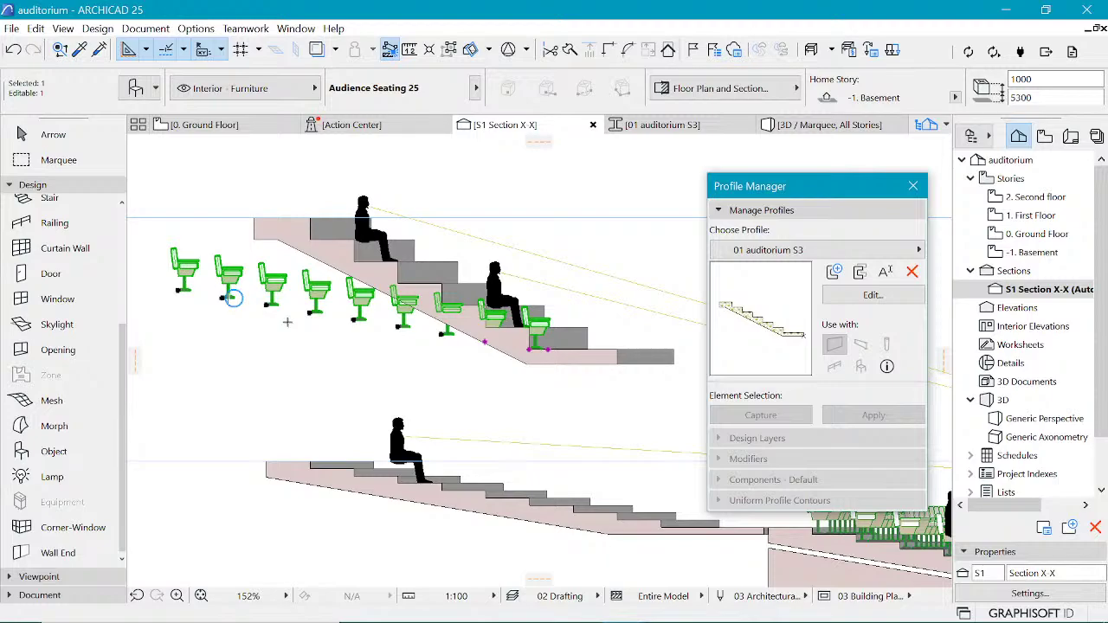
double_click(416, 205)
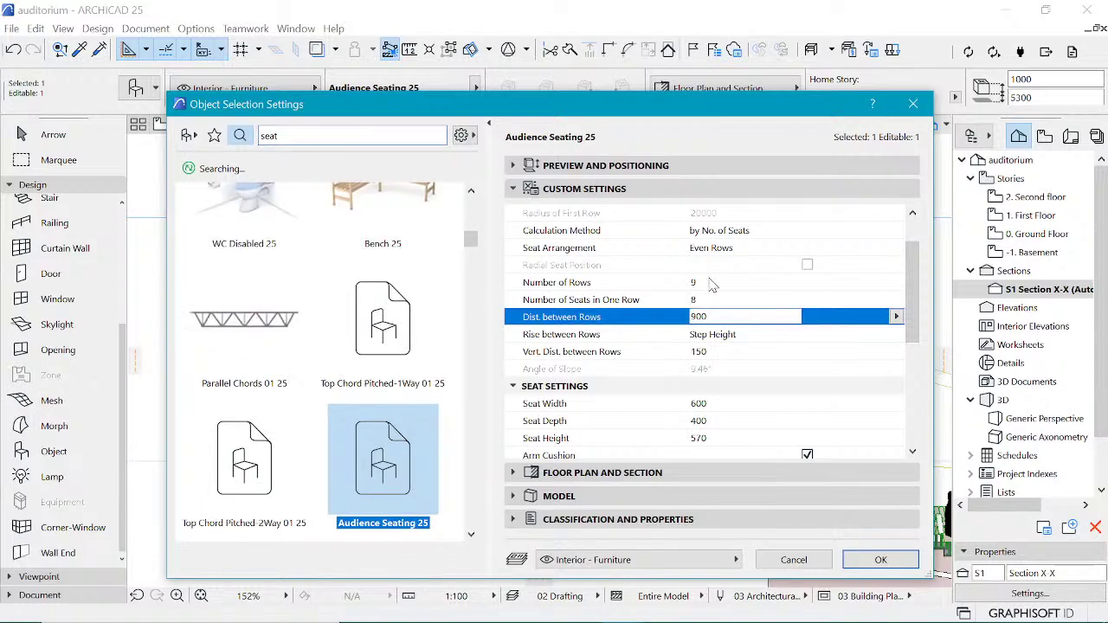
click(708, 282)
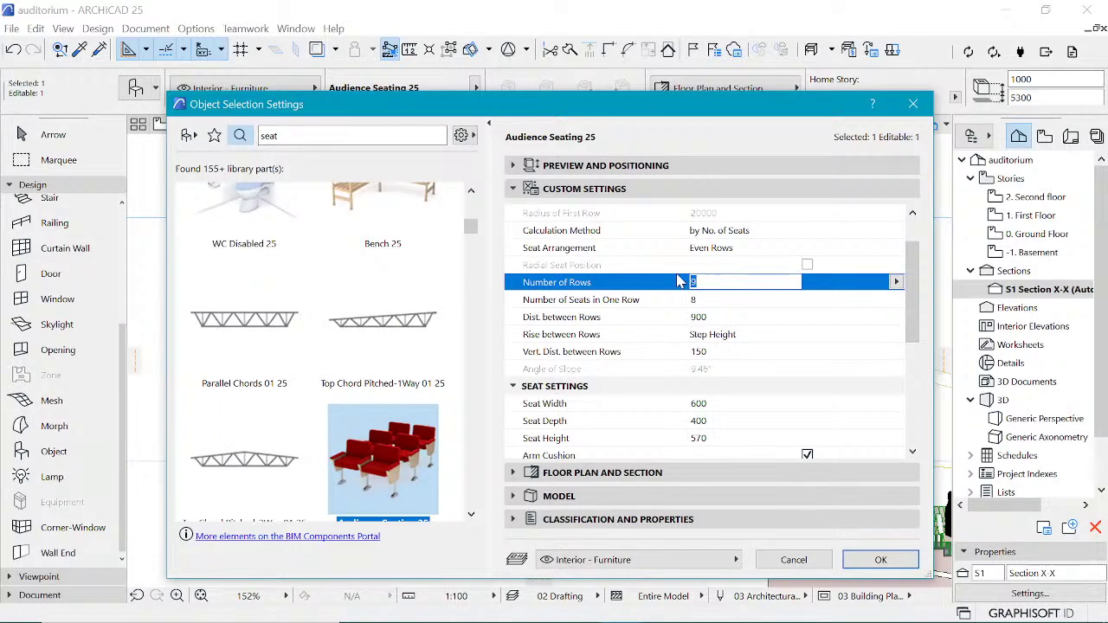
text(6)
click(717, 351)
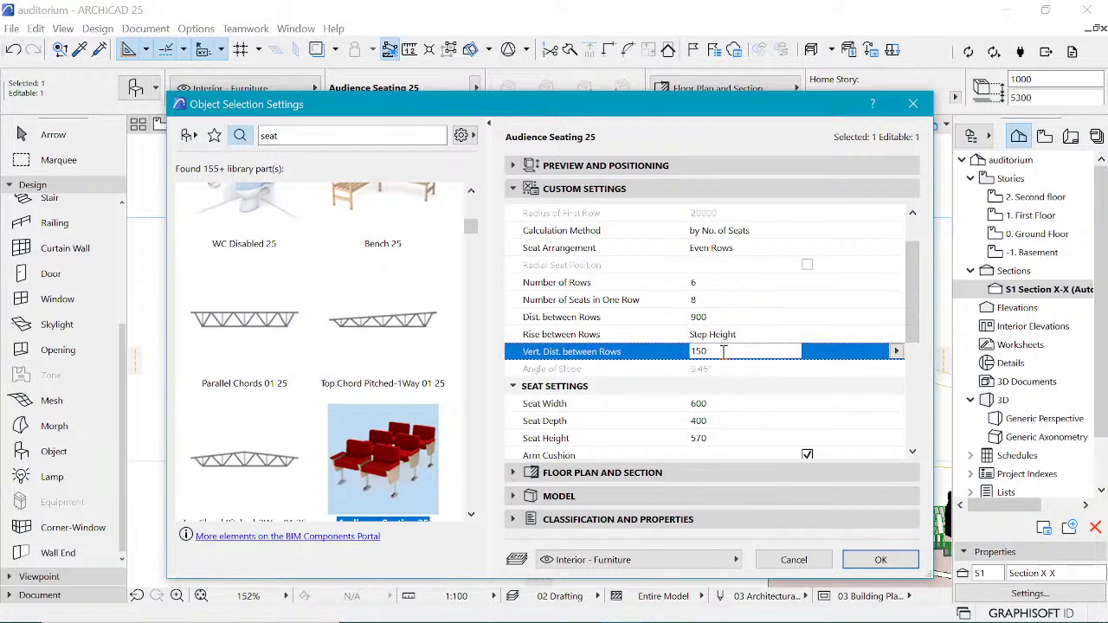
drag(723, 351, 670, 351)
text(450)
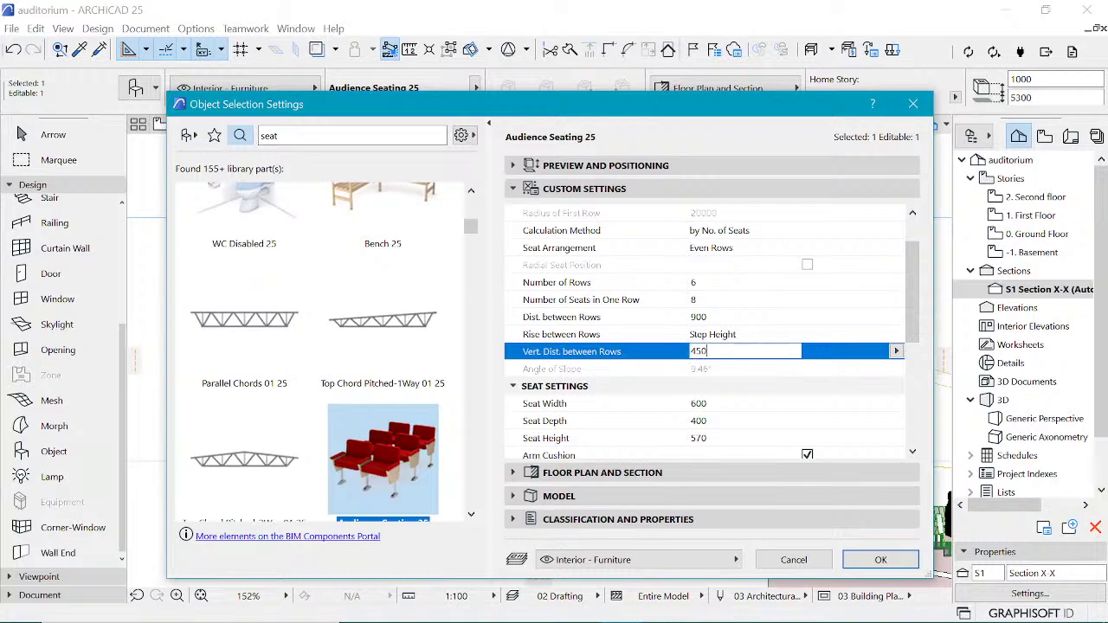
click(880, 561)
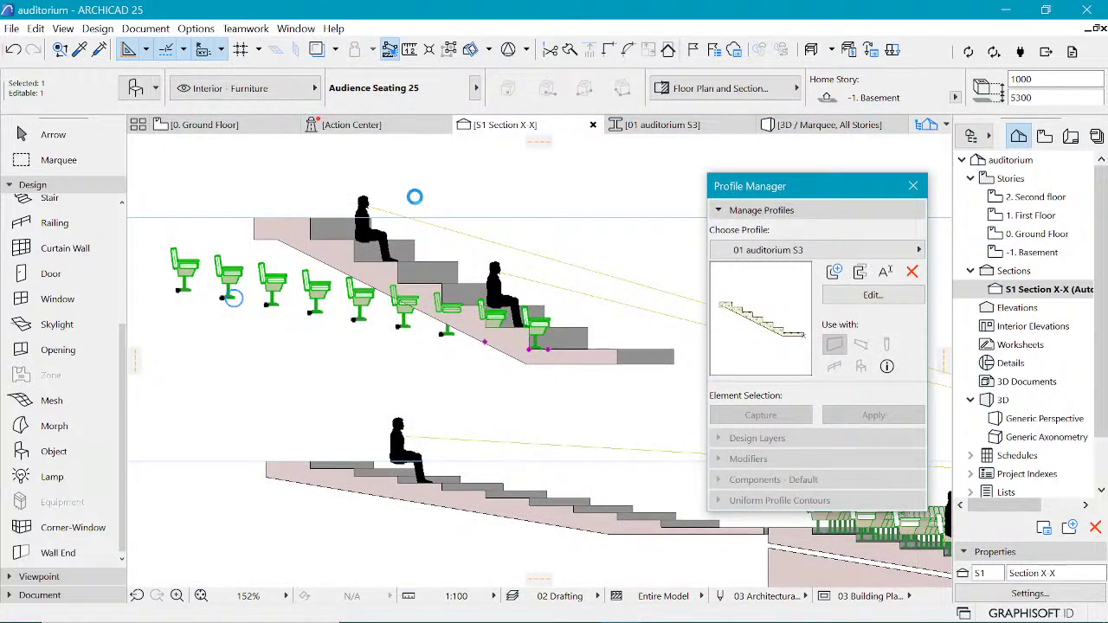
Step: Inspect how the balcony seating sits on the steps in the section and in the 3D view
scroll(508, 298, up, 3)
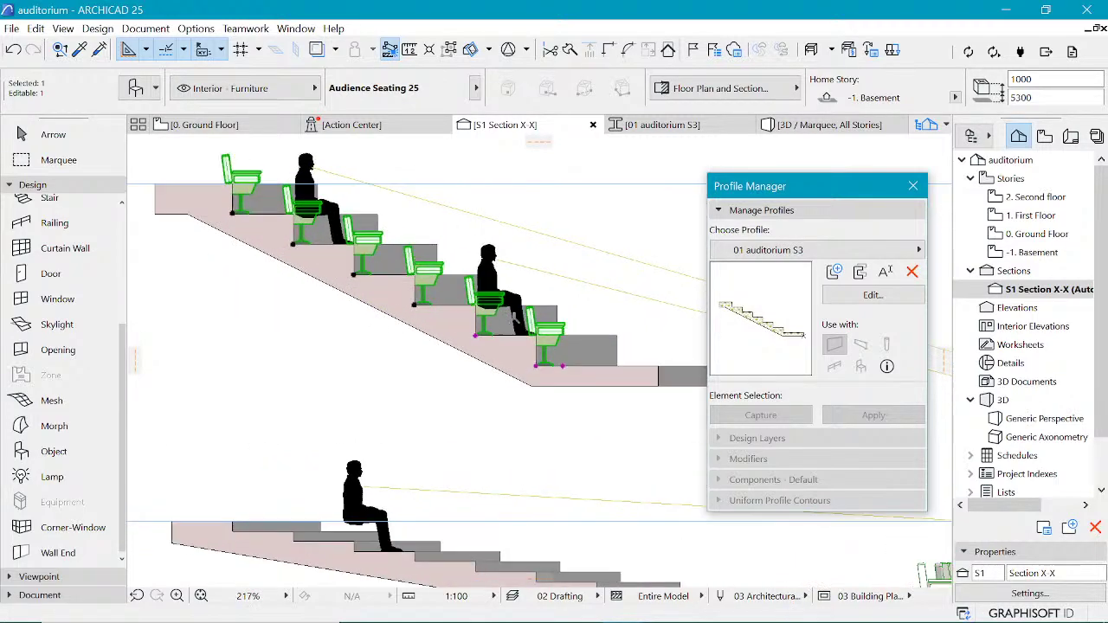
scroll(449, 336, down, 3)
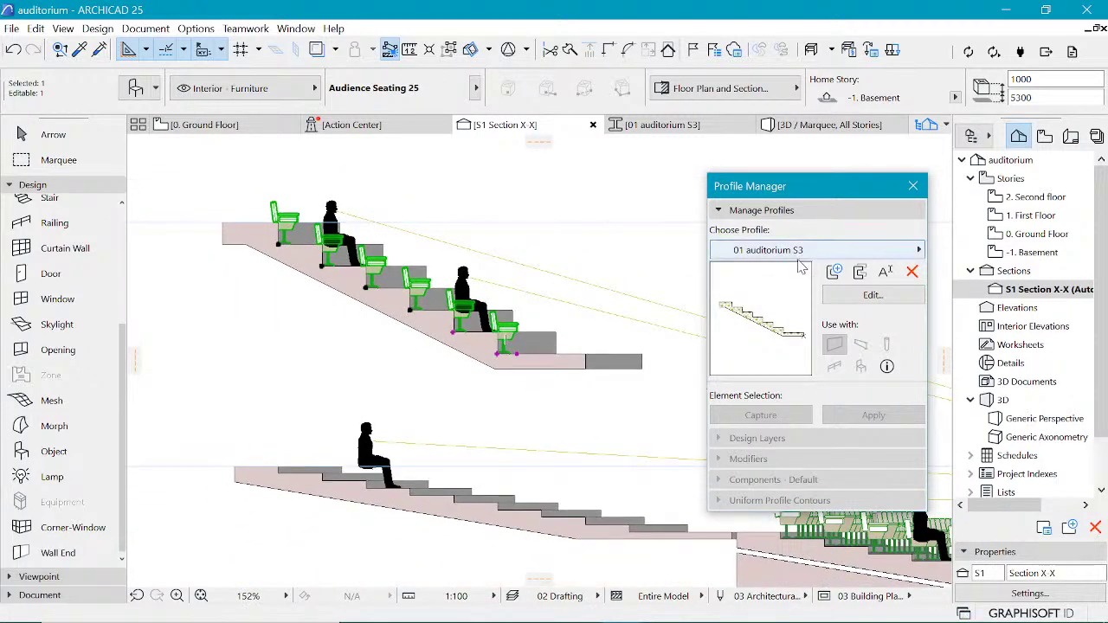
mouse_move(834, 139)
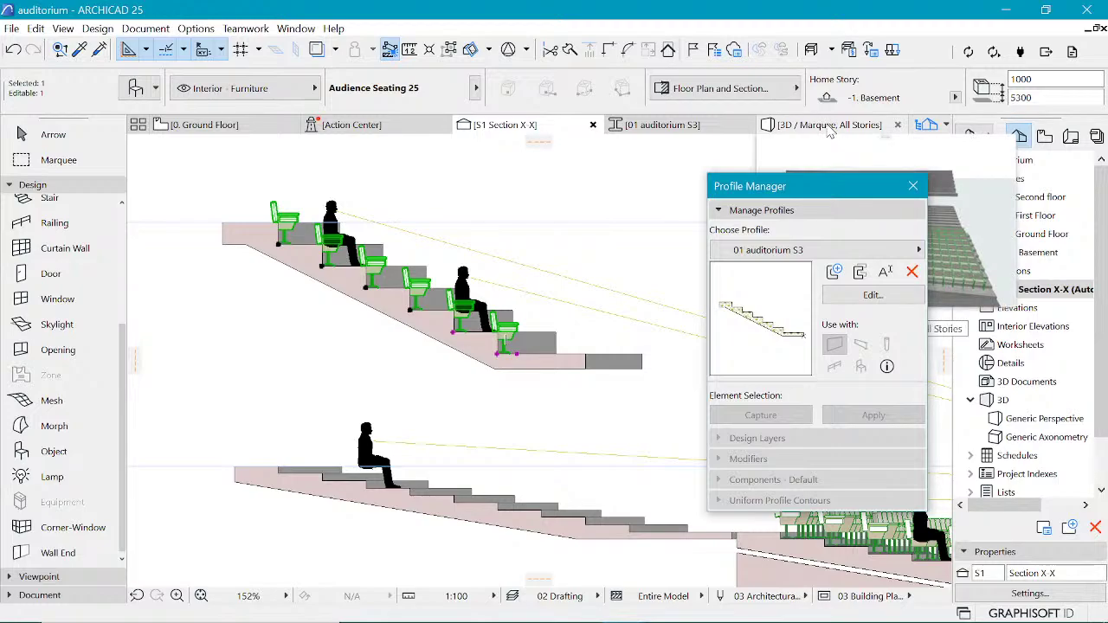
click(827, 125)
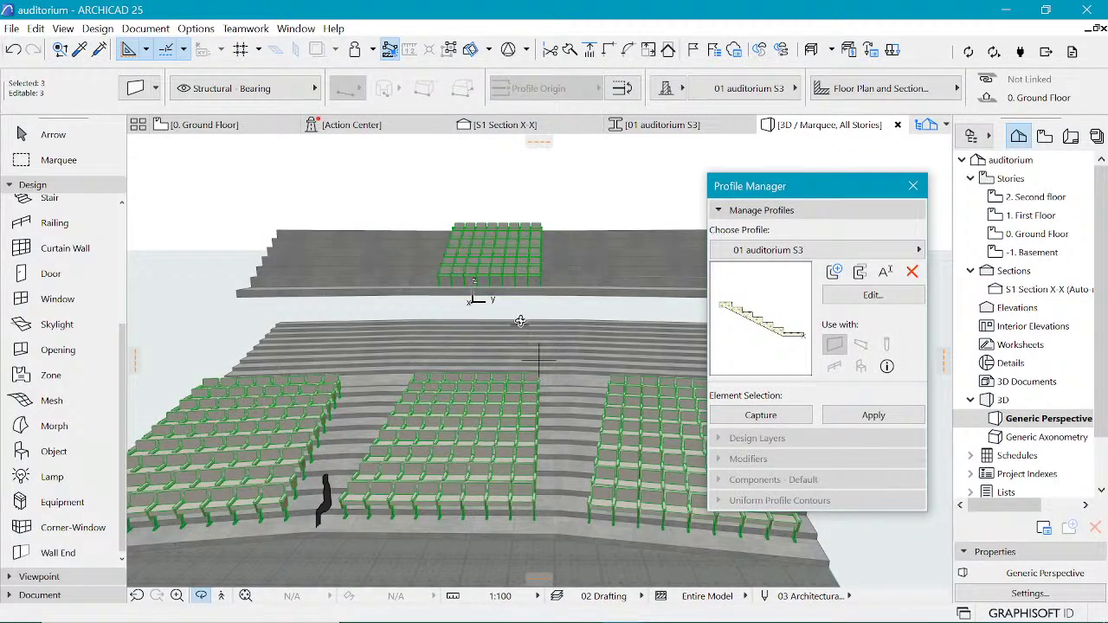
key(Escape)
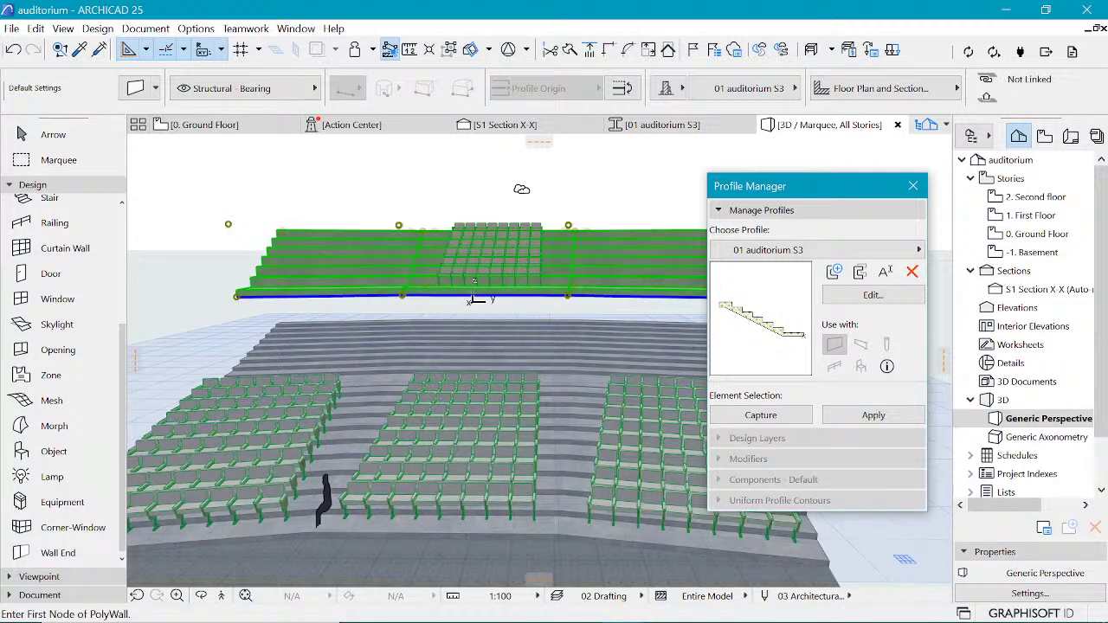
shift+middle_drag(494, 338, 476, 318)
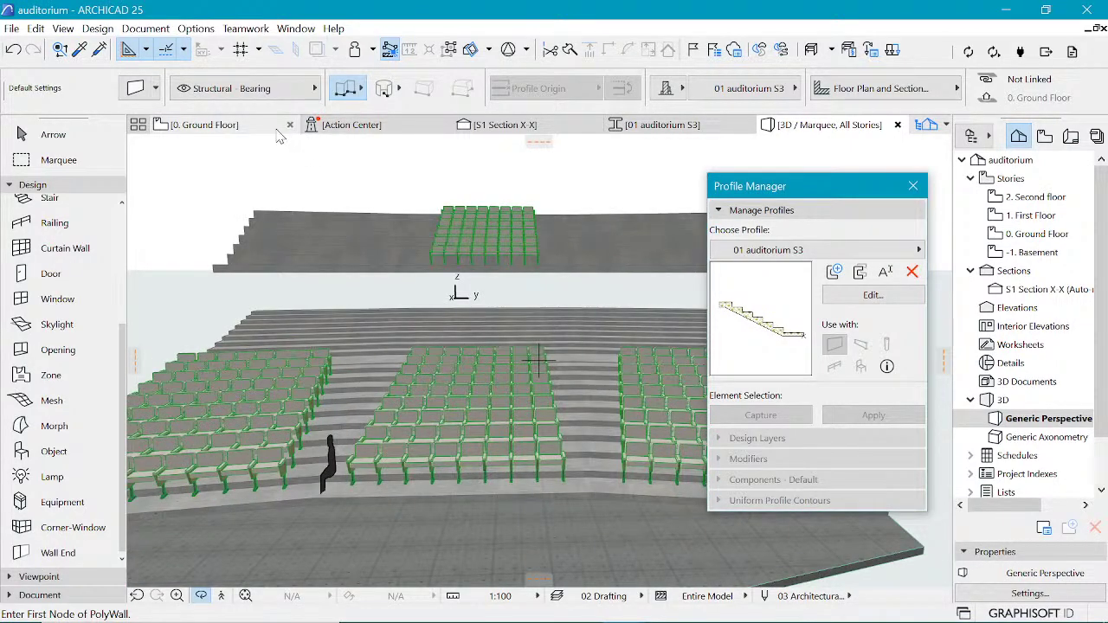
Step: Compare the Ground Floor and First Floor plans to check where the balcony seating is shown
click(219, 130)
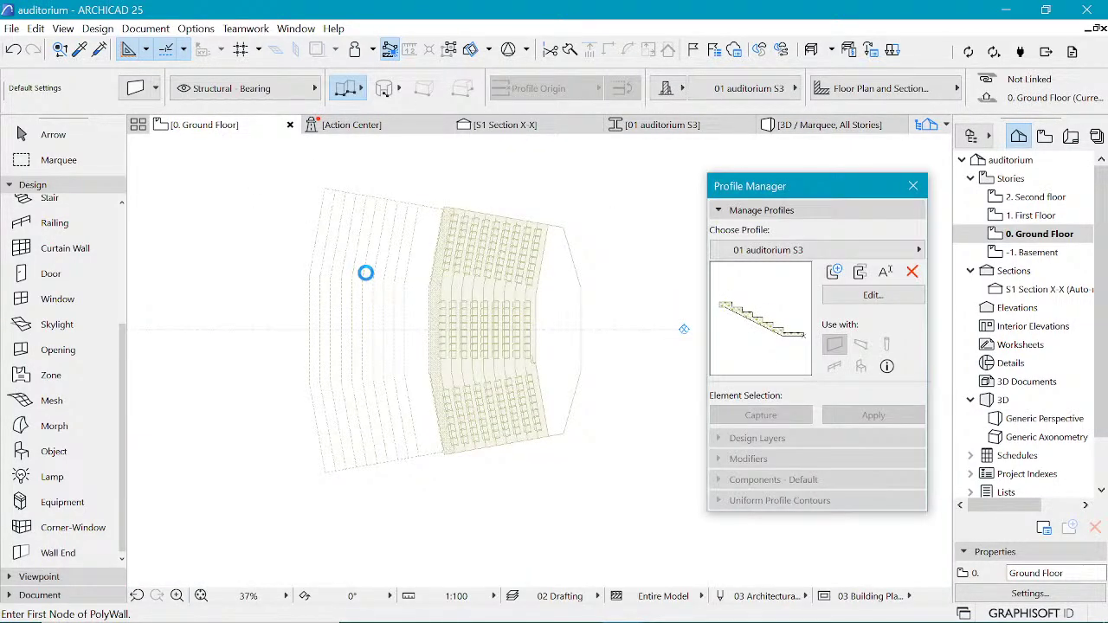
scroll(343, 299, up, 3)
double_click(1035, 216)
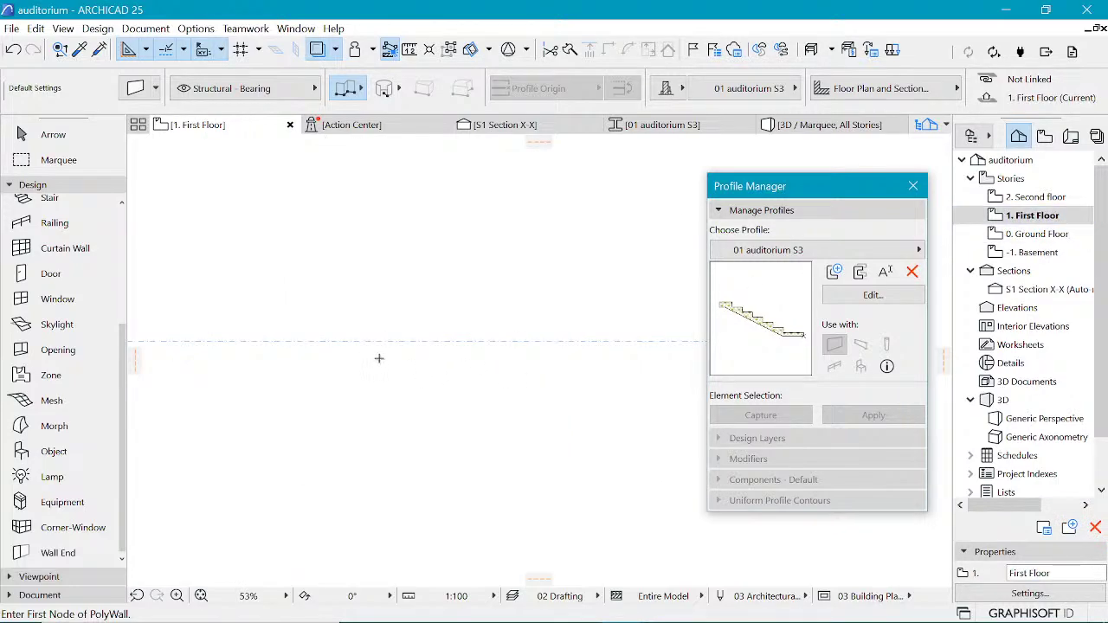
double_click(1013, 235)
scroll(396, 345, down, 3)
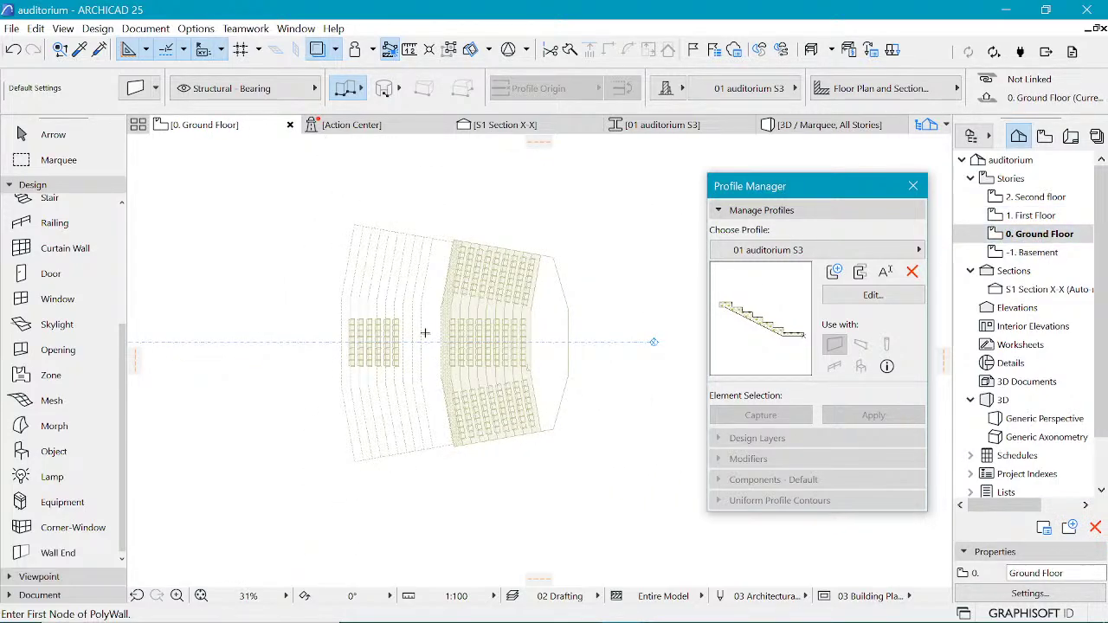
scroll(425, 332, up, 3)
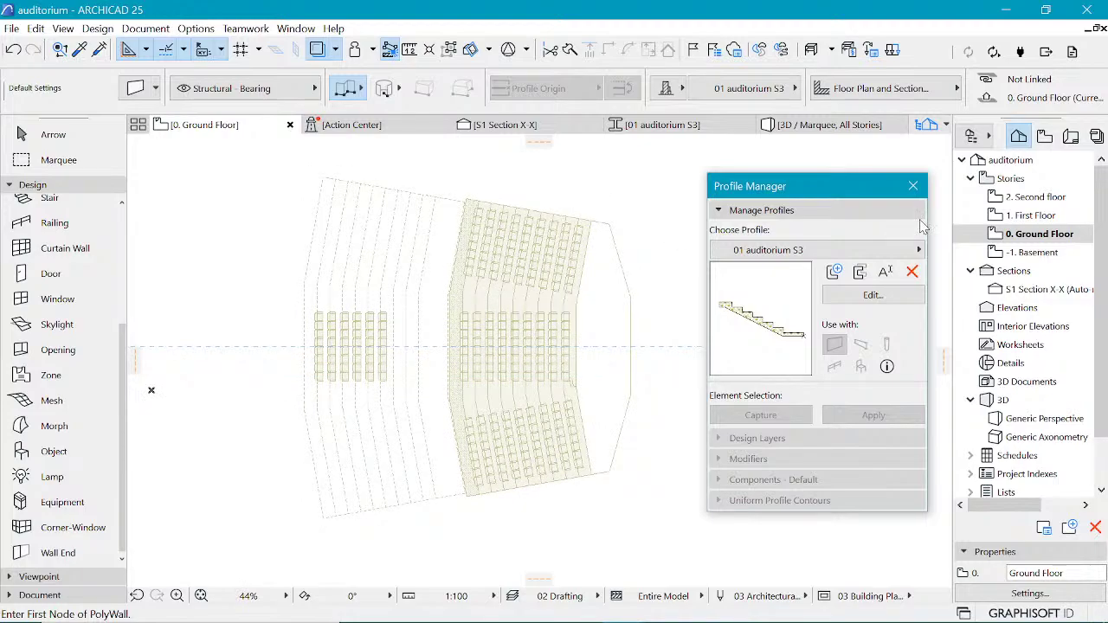
double_click(1026, 215)
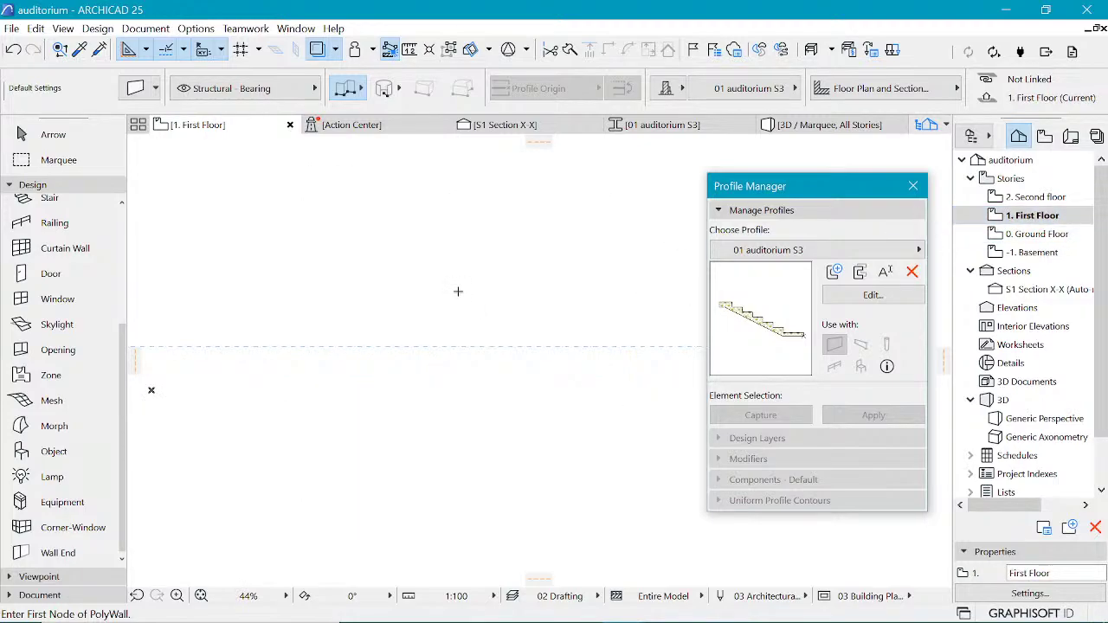
scroll(462, 347, down, 3)
scroll(385, 309, up, 2)
double_click(1039, 234)
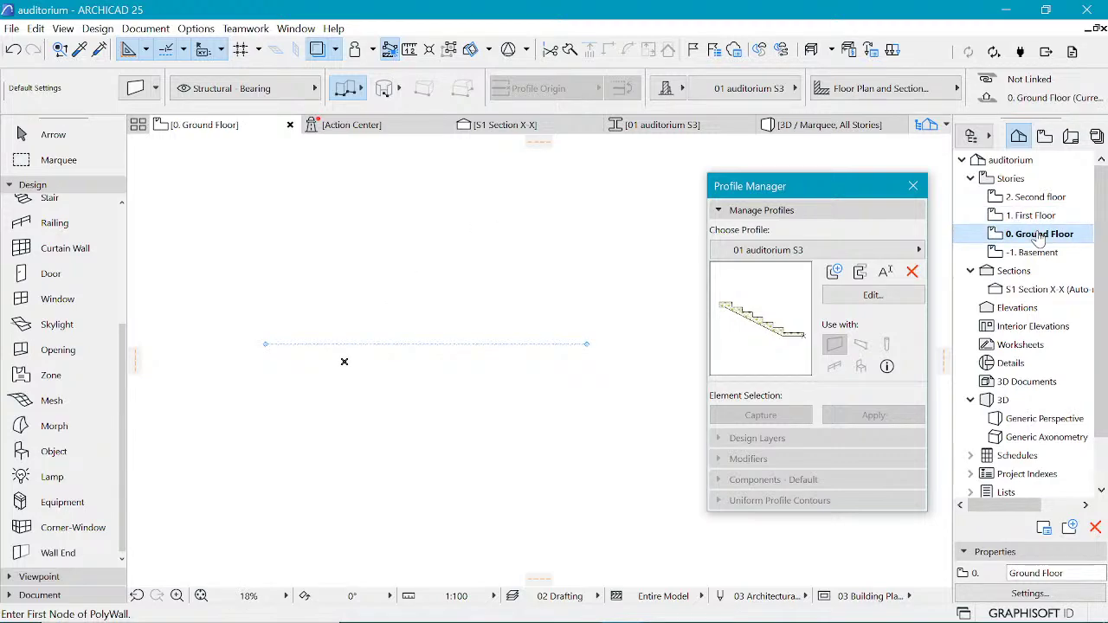
scroll(450, 305, up, 3)
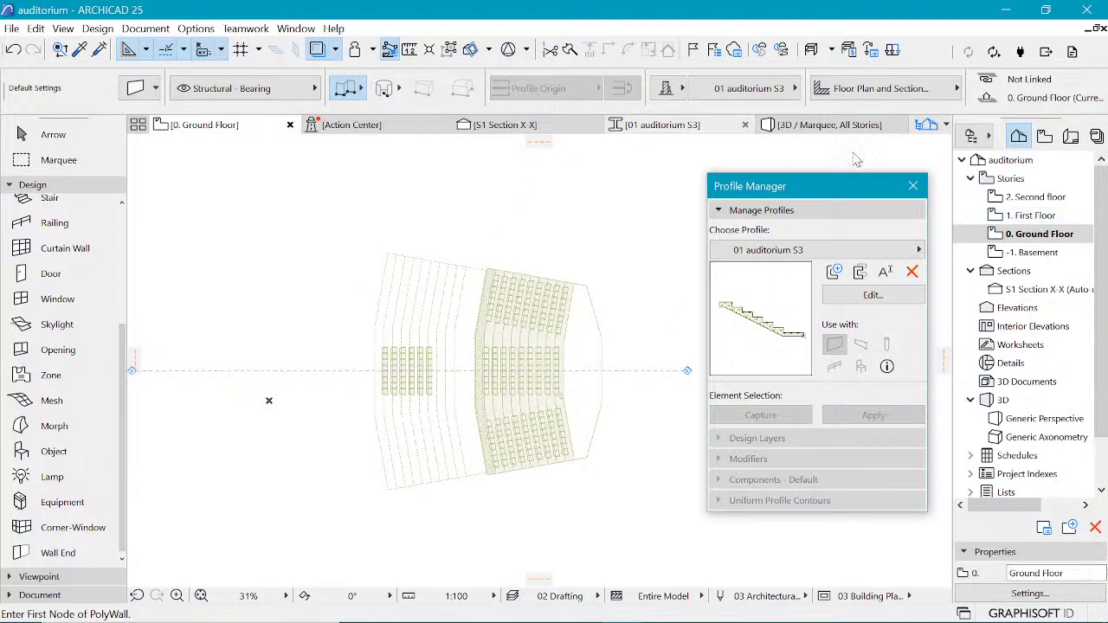
scroll(445, 373, up, 1)
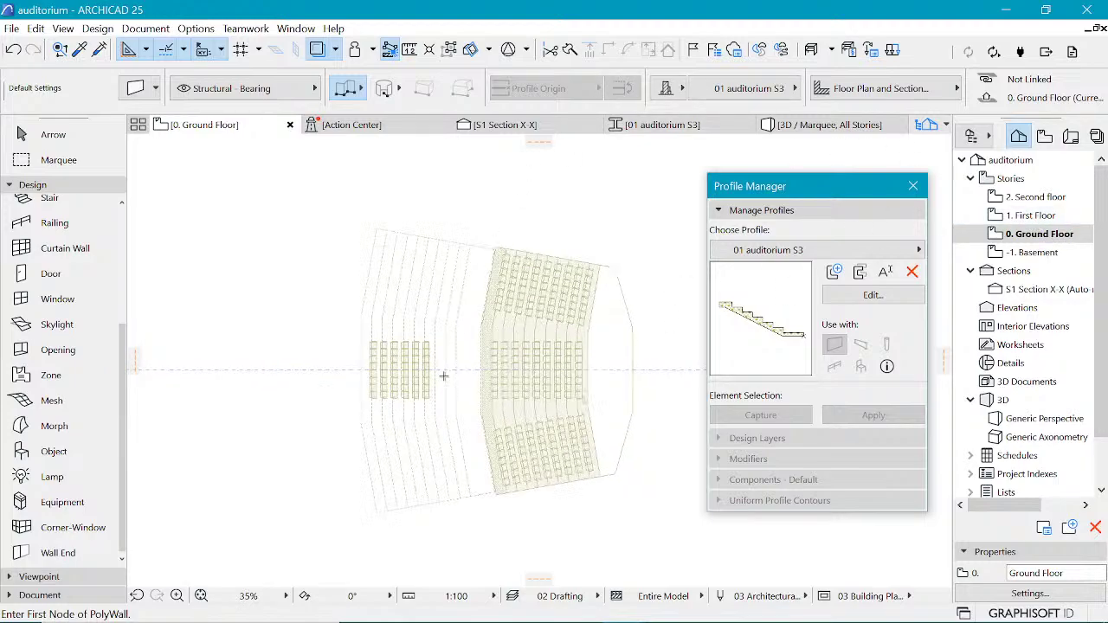
Step: In the Basement plan, change the balcony seating block's home story to 1. First Floor
click(1034, 252)
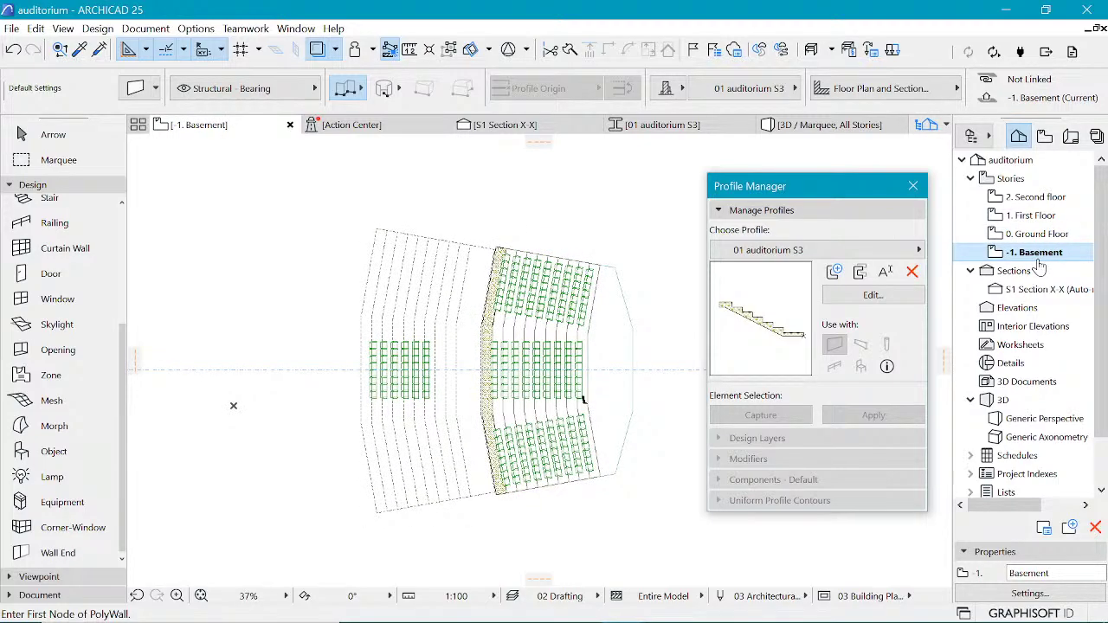
click(428, 351)
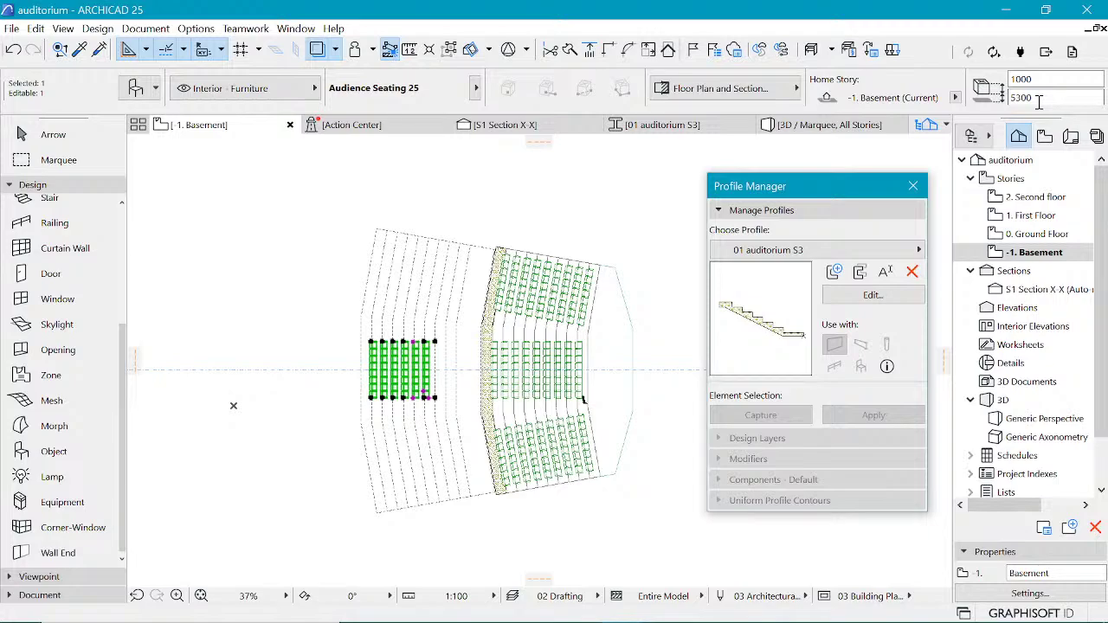
scroll(773, 100, down, 10)
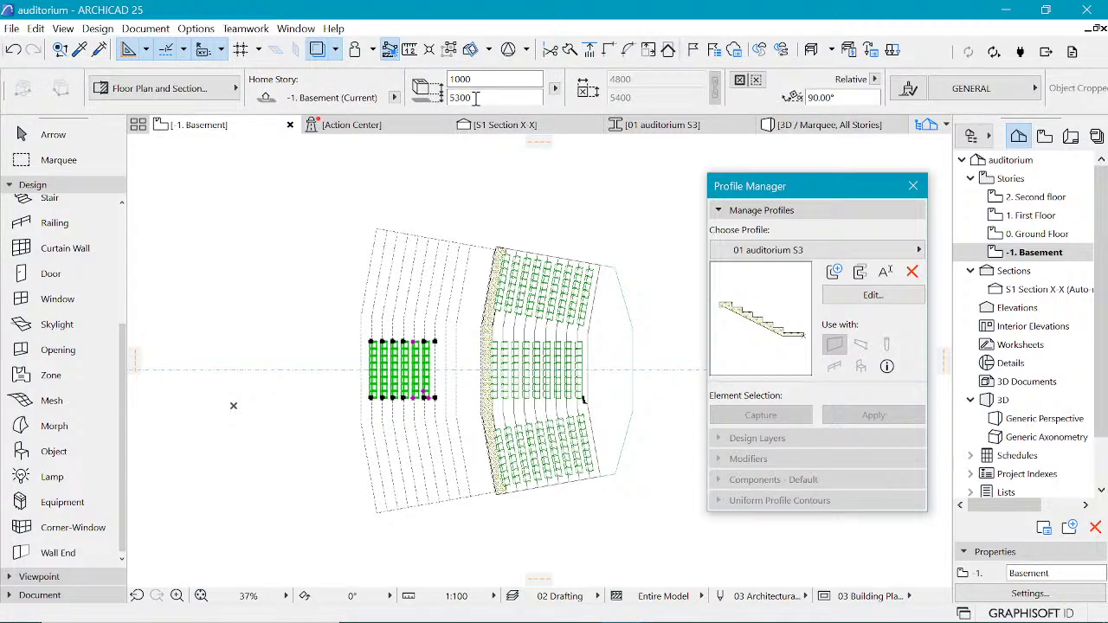
drag(469, 99, 433, 102)
click(395, 99)
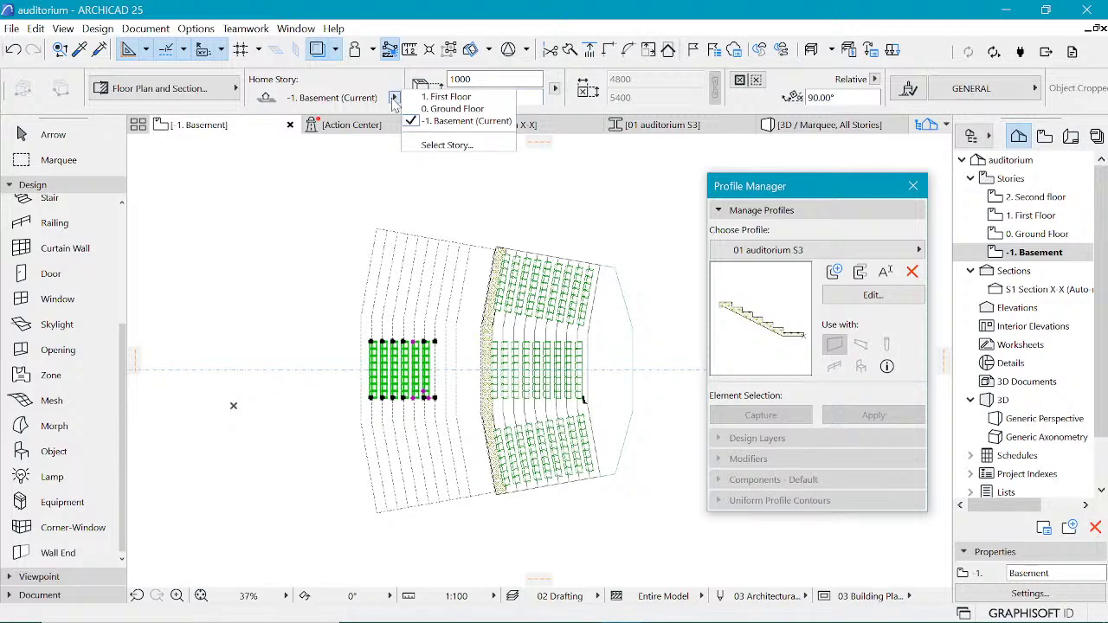
click(448, 97)
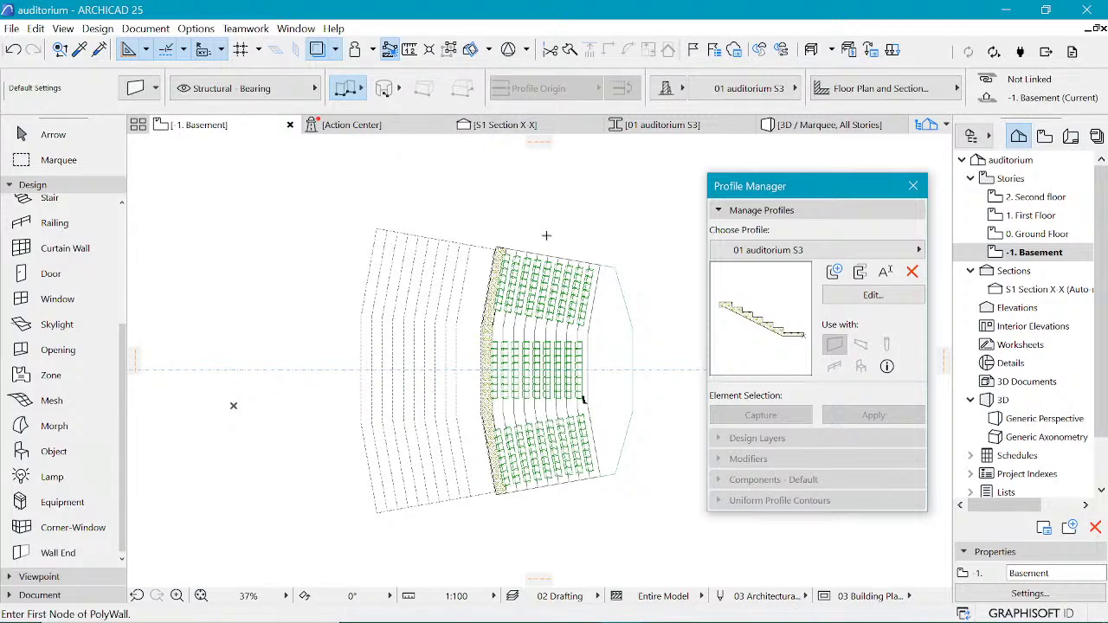
Step: In Section X-X, move the balcony seating block straight down onto the balcony steps, at -2700 from its home story
click(499, 126)
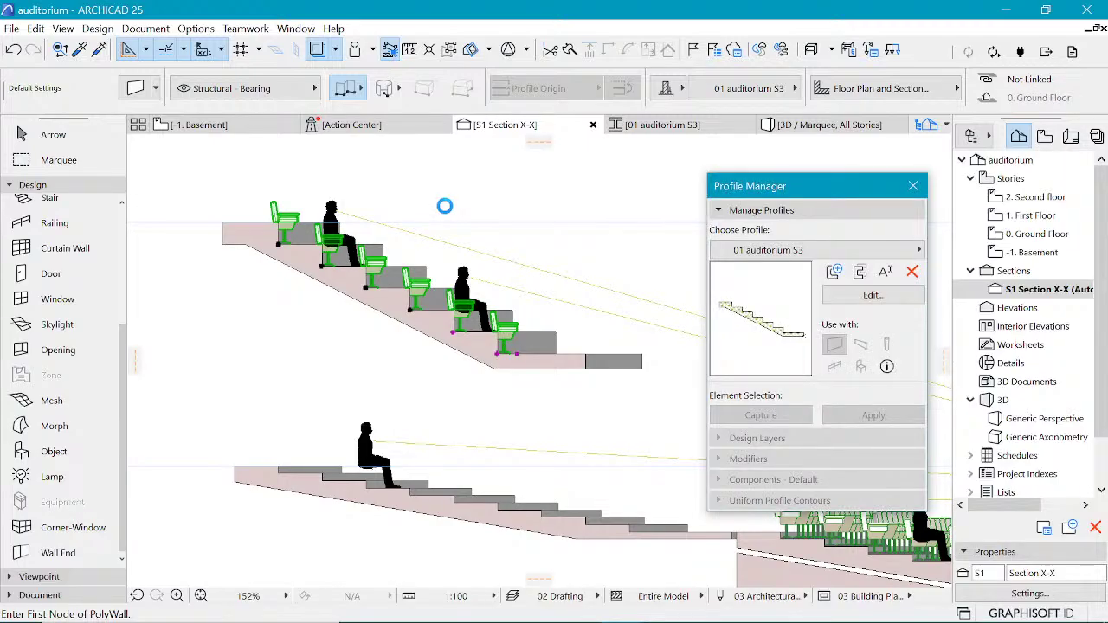
scroll(368, 299, down, 3)
scroll(368, 299, down, 3)
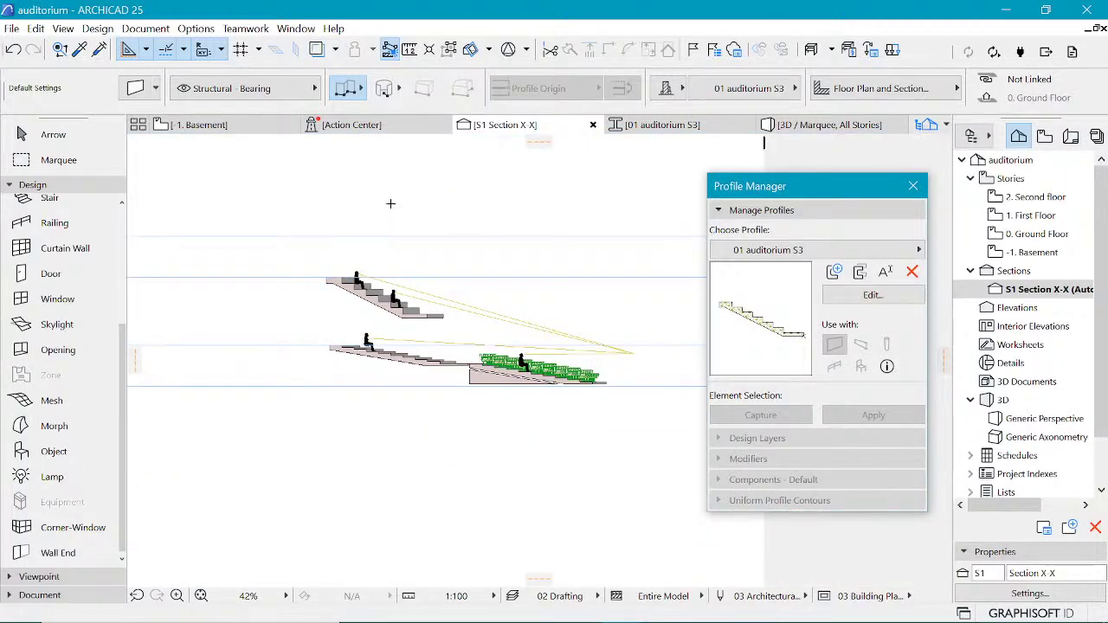
shift+click(407, 211)
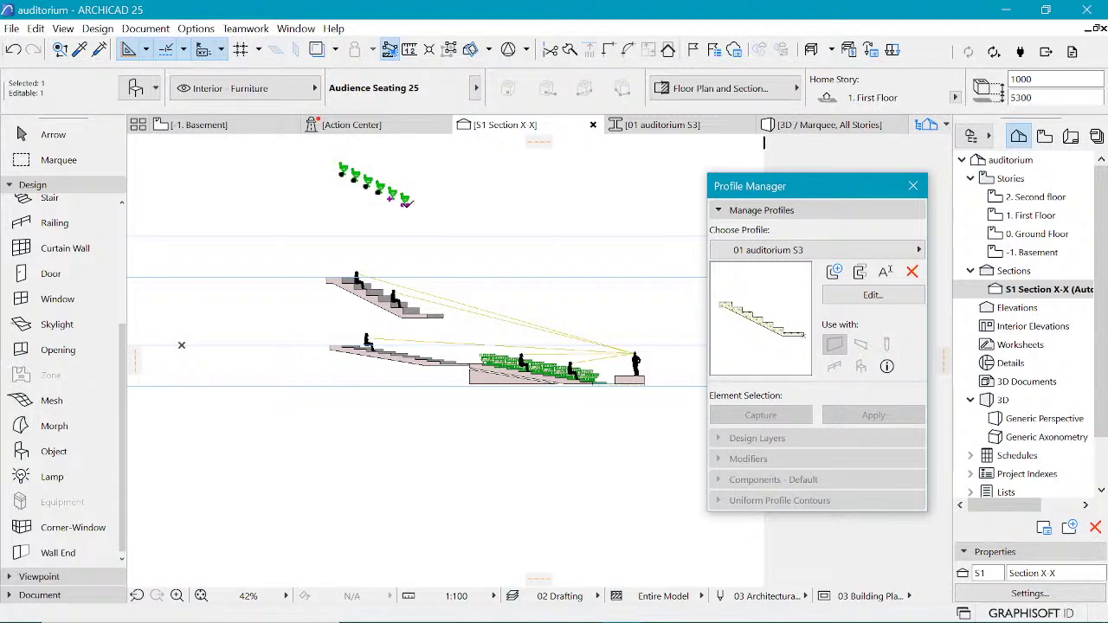
key(ctrl+d)
click(406, 206)
scroll(409, 304, up, 3)
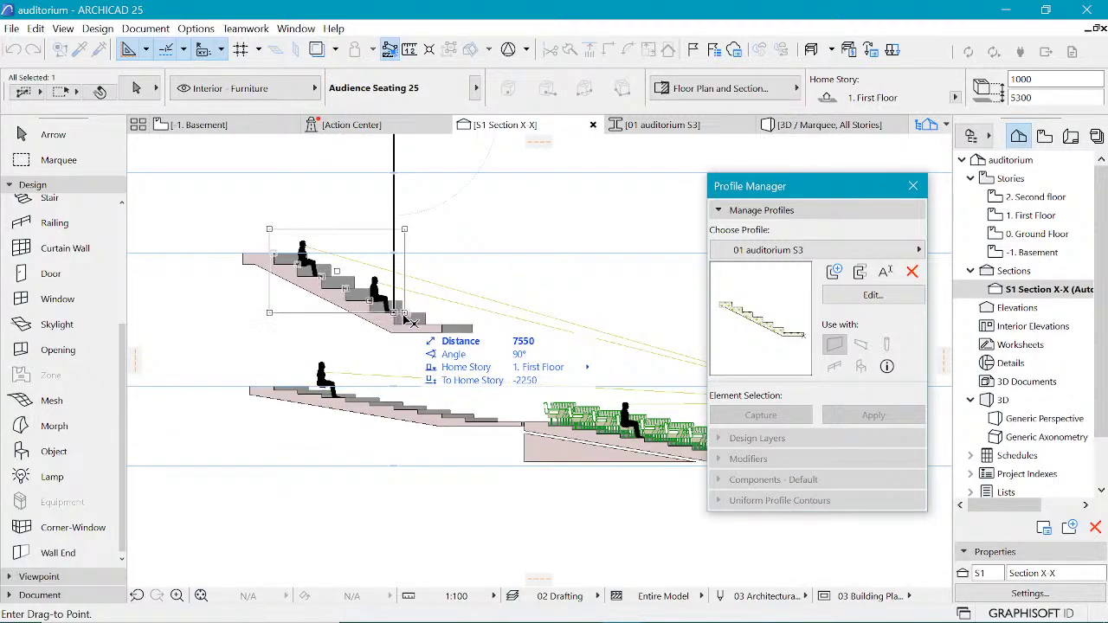
click(394, 324)
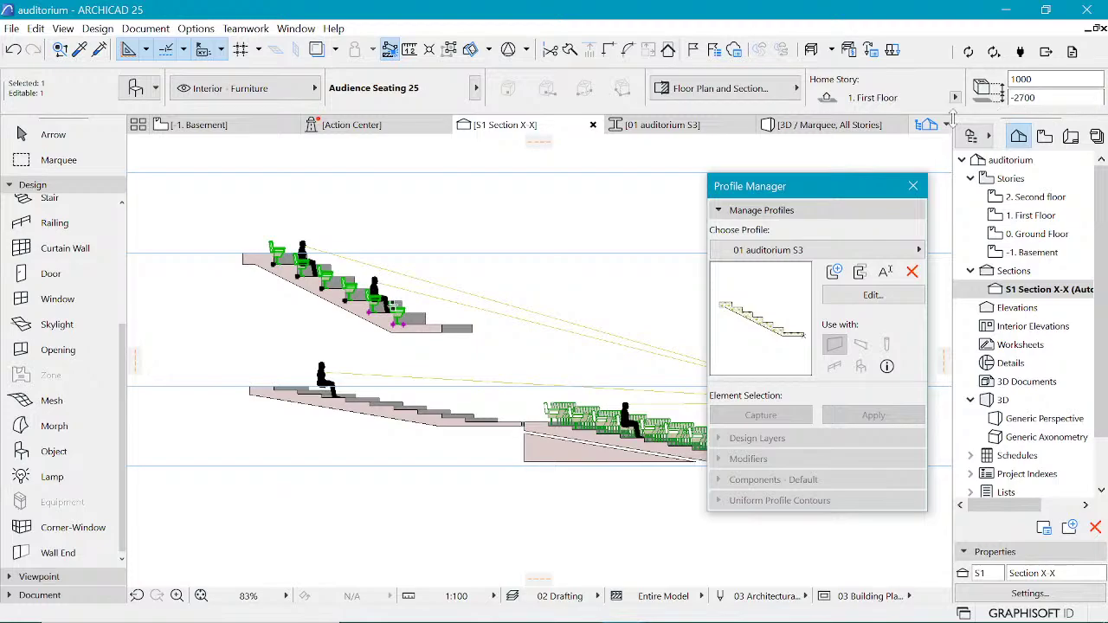
scroll(208, 299, down, 2)
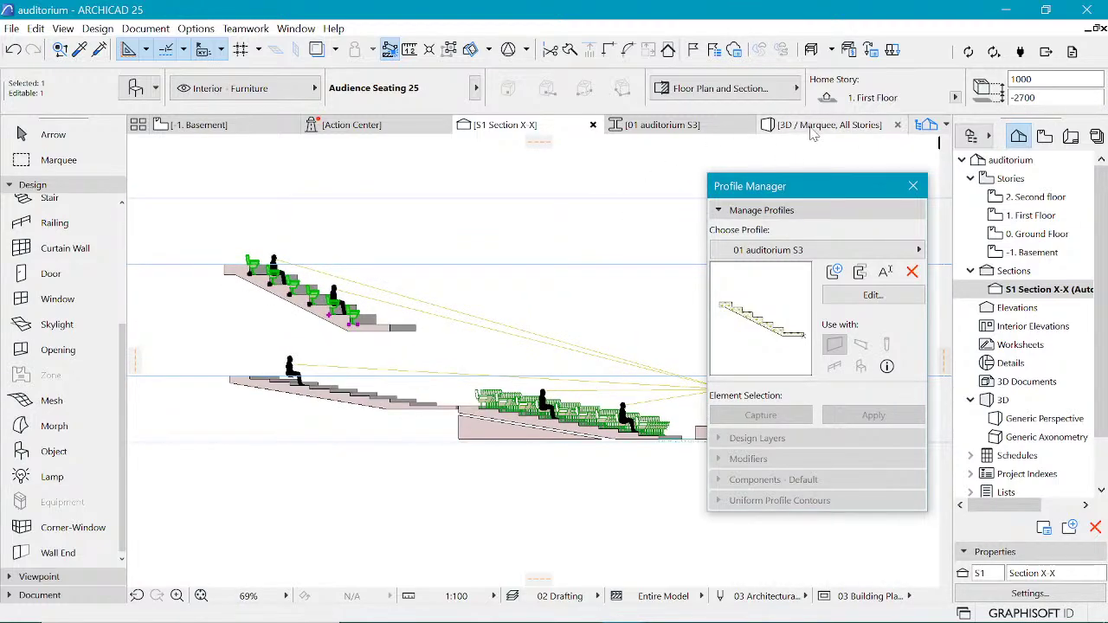
Step: Check the lowered balcony seating in the 3D view and in the Basement and First Floor plans
click(827, 125)
key(Escape)
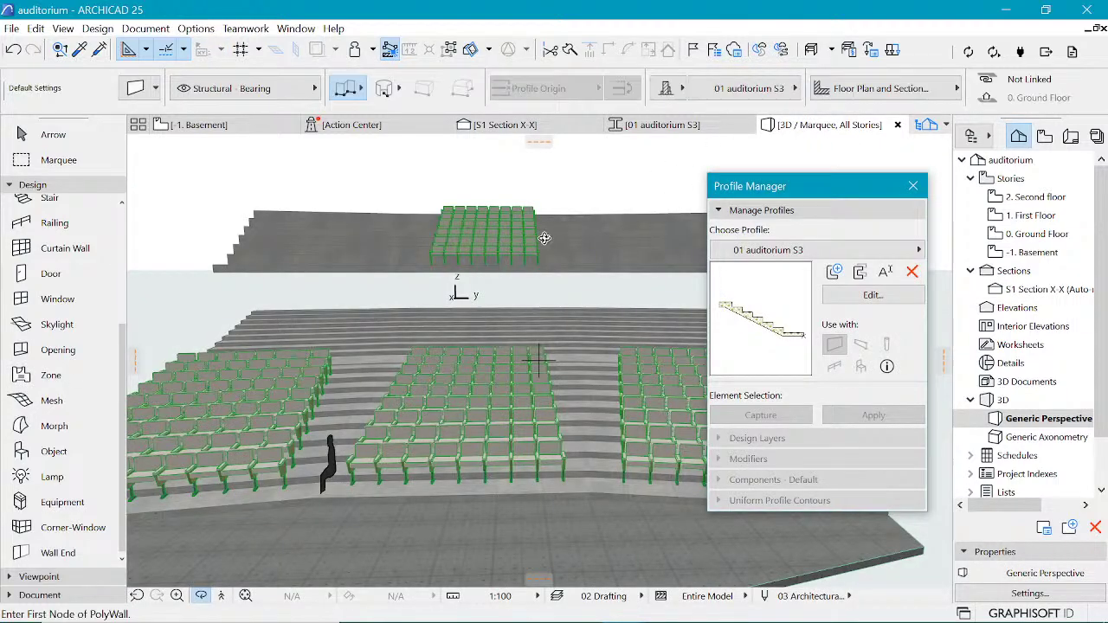
click(196, 126)
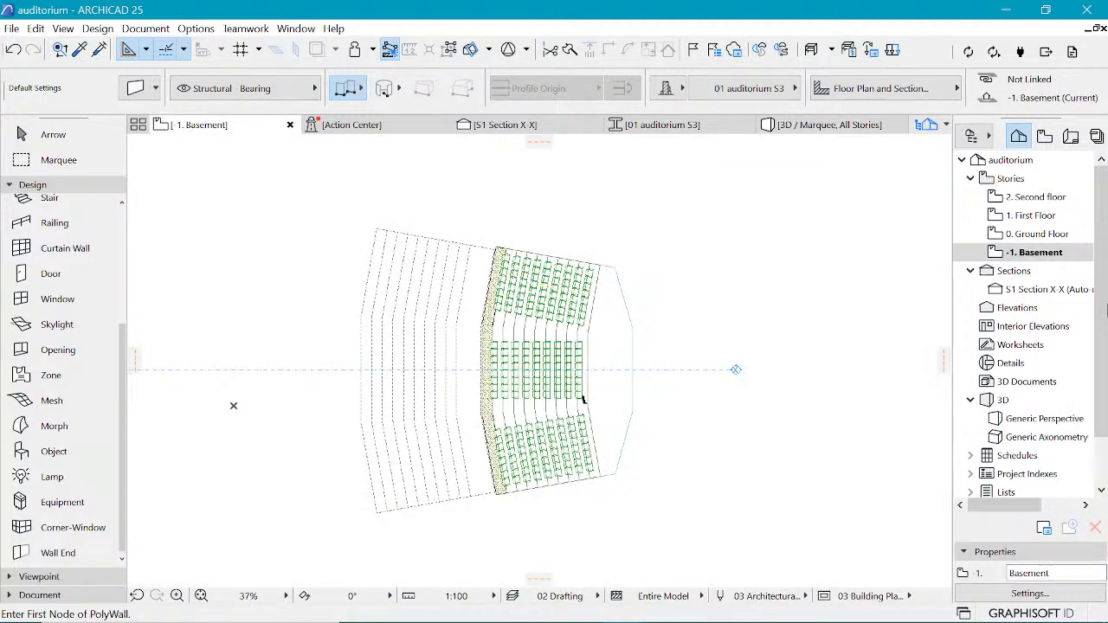
double_click(1032, 216)
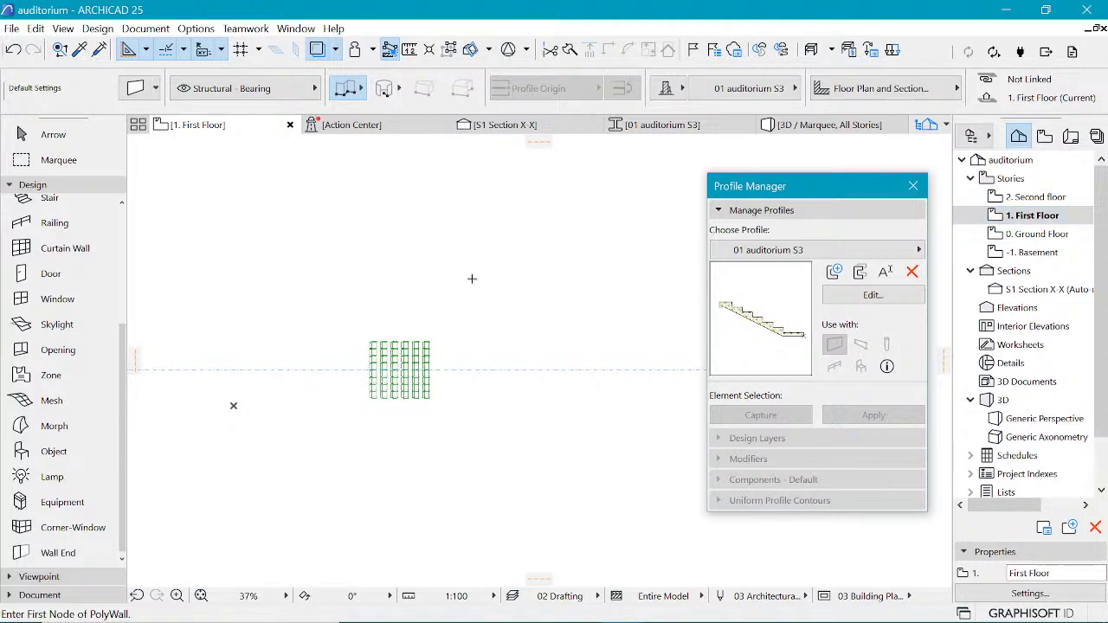
scroll(439, 354, up, 1)
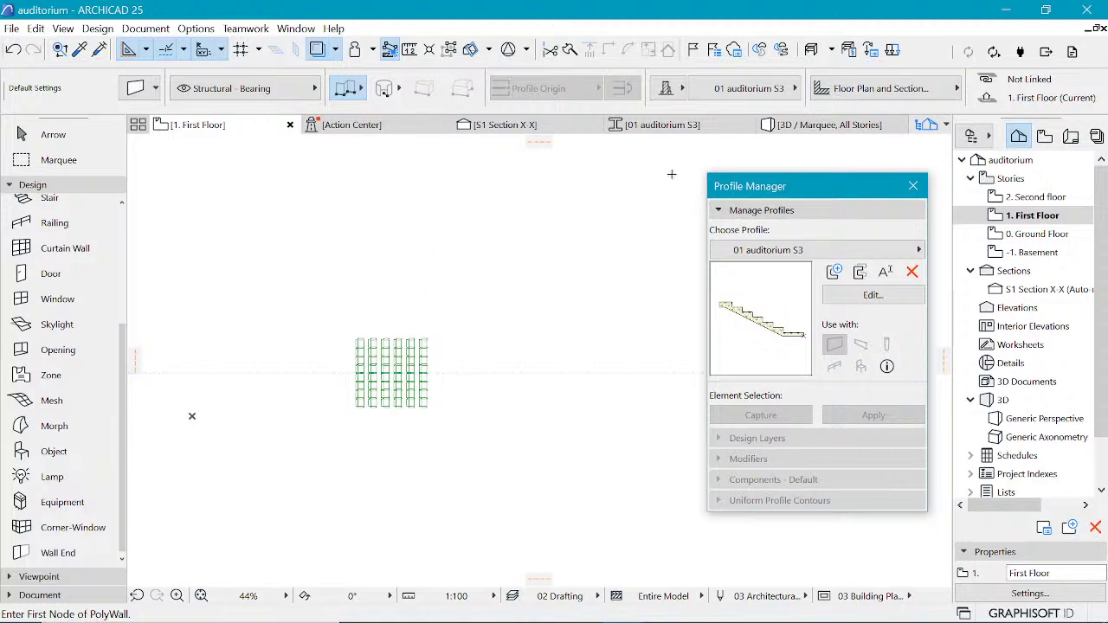
scroll(497, 243, down, 2)
scroll(514, 237, up, 2)
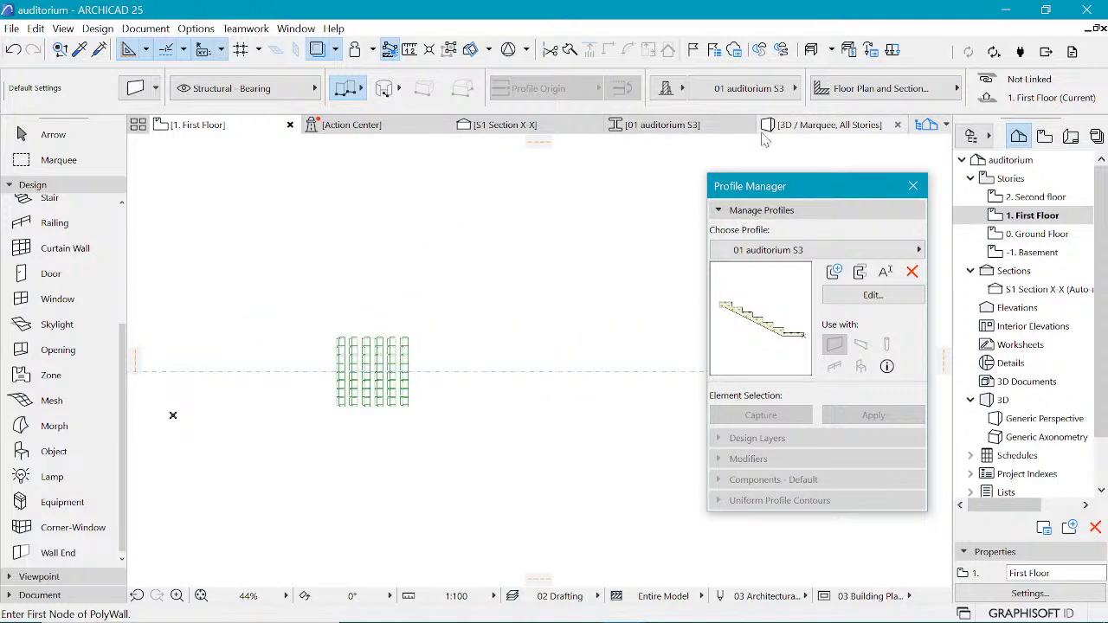
Step: Apply the Simplified Plan graphic override combination to the 3D view of the auditorium
click(828, 125)
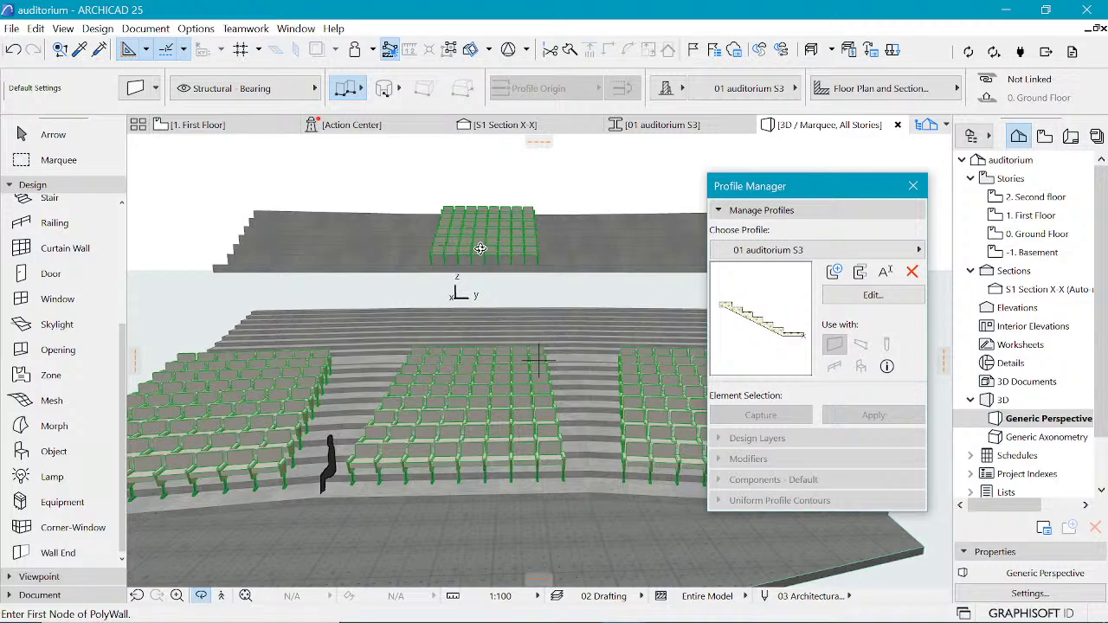
shift+middle_drag(480, 248, 470, 276)
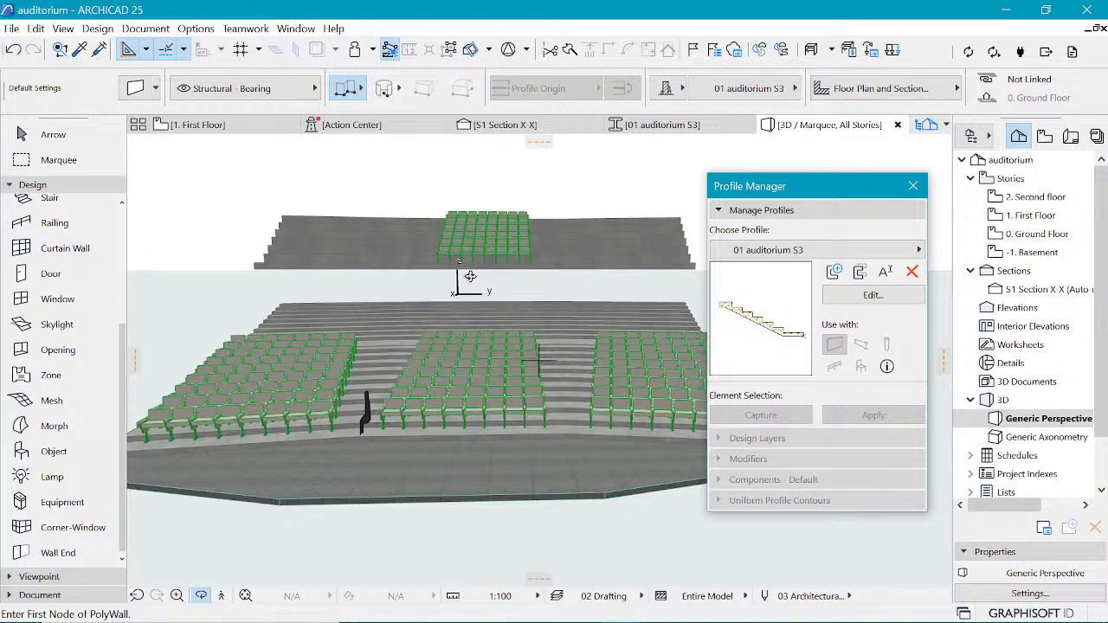
shift+middle_drag(373, 258, 306, 176)
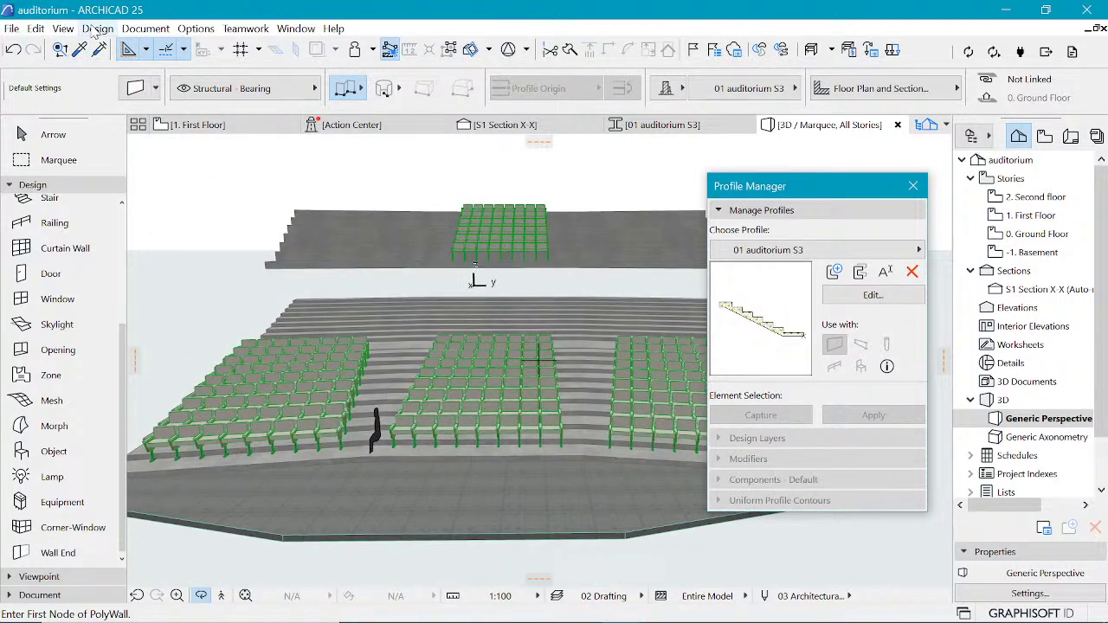
click(132, 29)
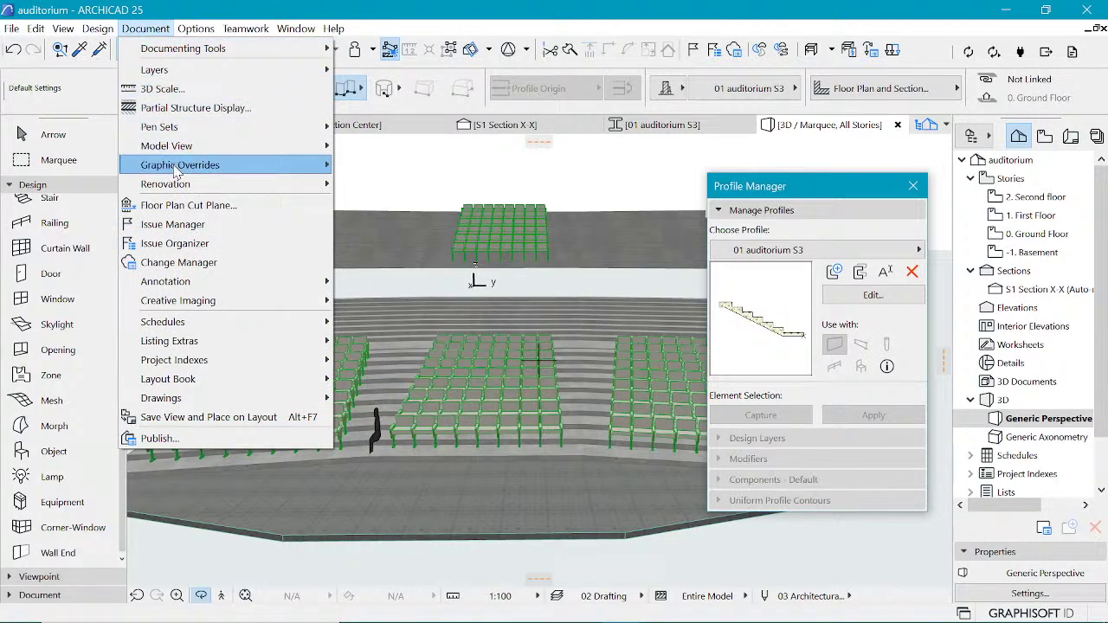
mouse_move(217, 78)
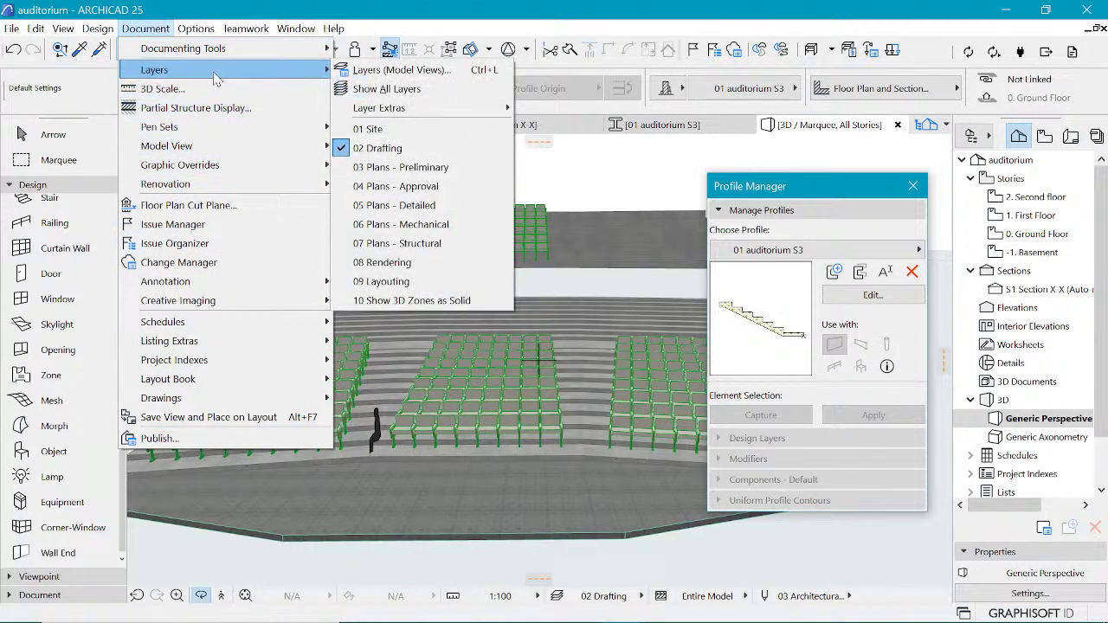
mouse_move(308, 167)
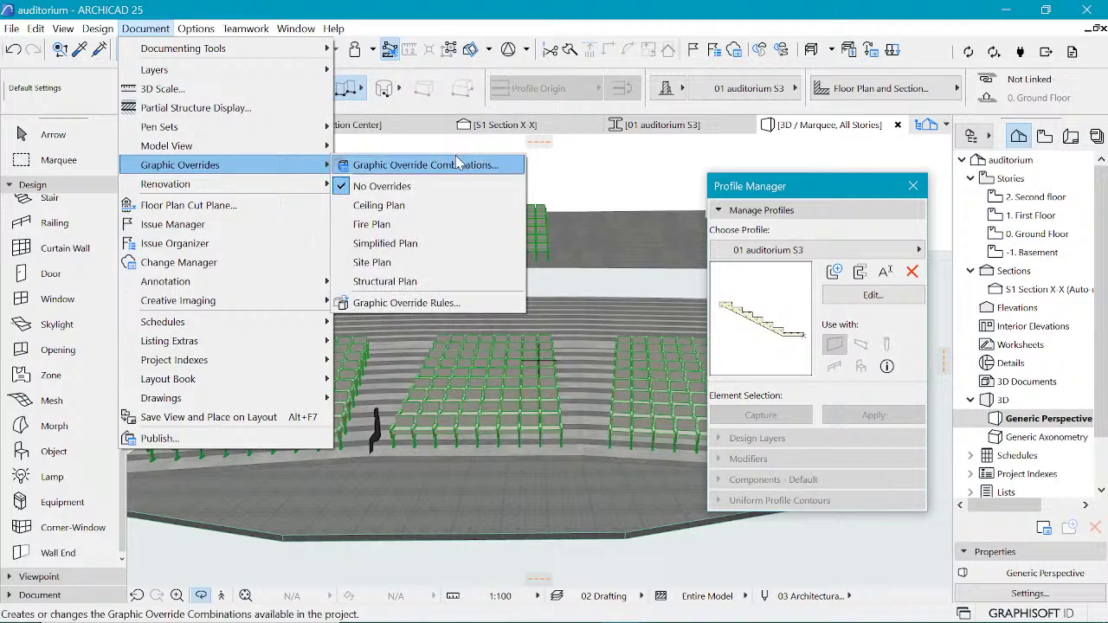
click(407, 243)
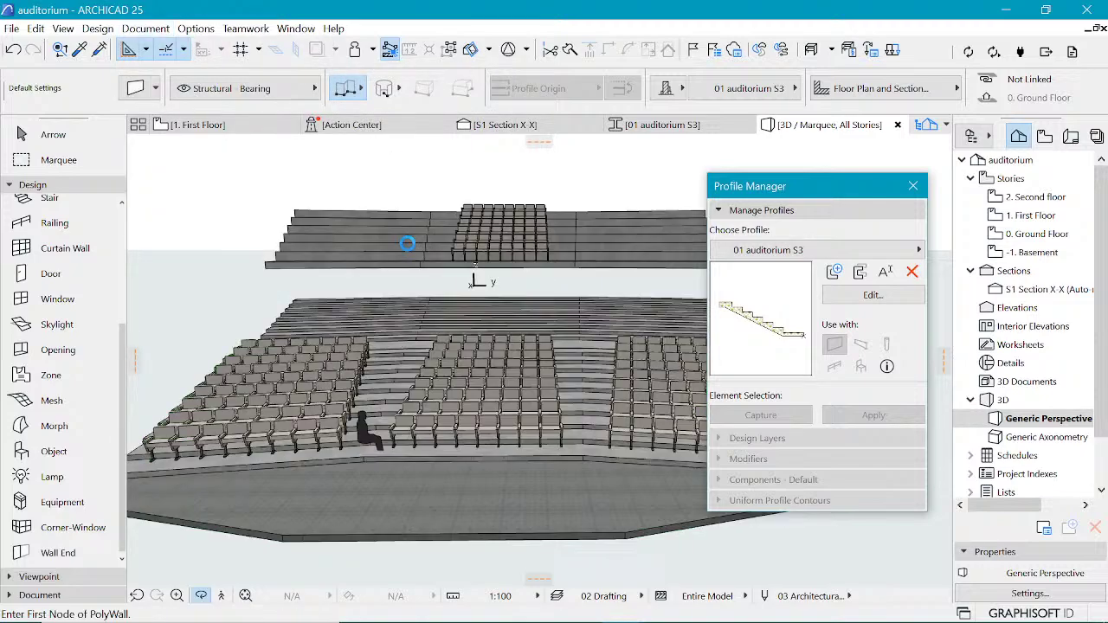
Step: Examine the lower seating blocks and the balcony in 3D, closing in on the seated figure in the front row
shift+middle_drag(407, 243, 445, 338)
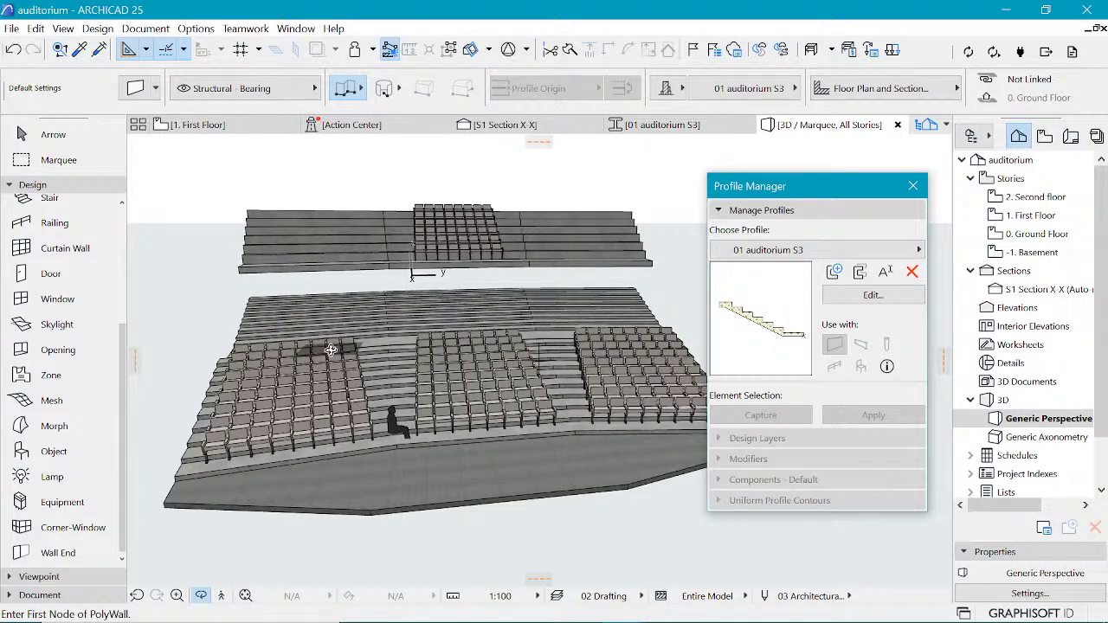
shift+middle_drag(331, 350, 381, 353)
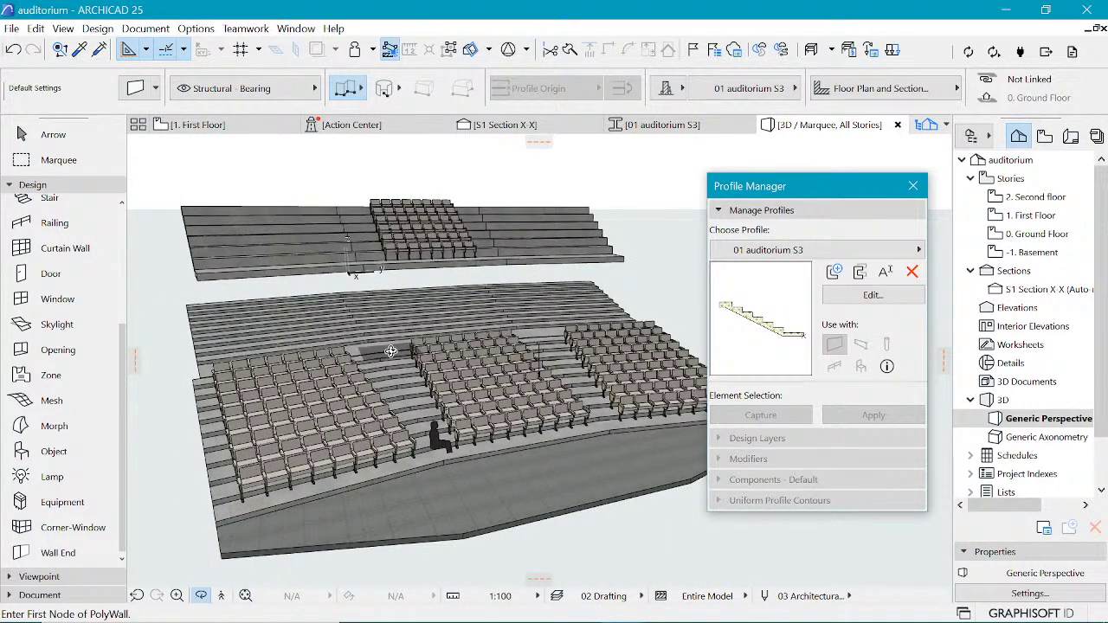
scroll(394, 353, up, 2)
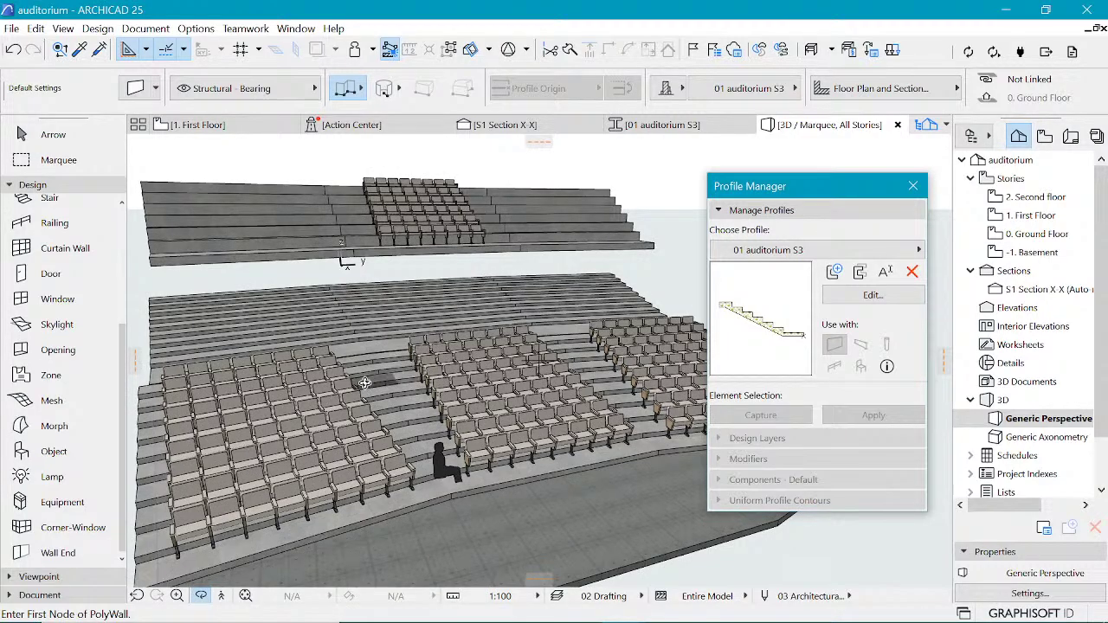
scroll(410, 373, up, 2)
shift+middle_drag(411, 373, 454, 371)
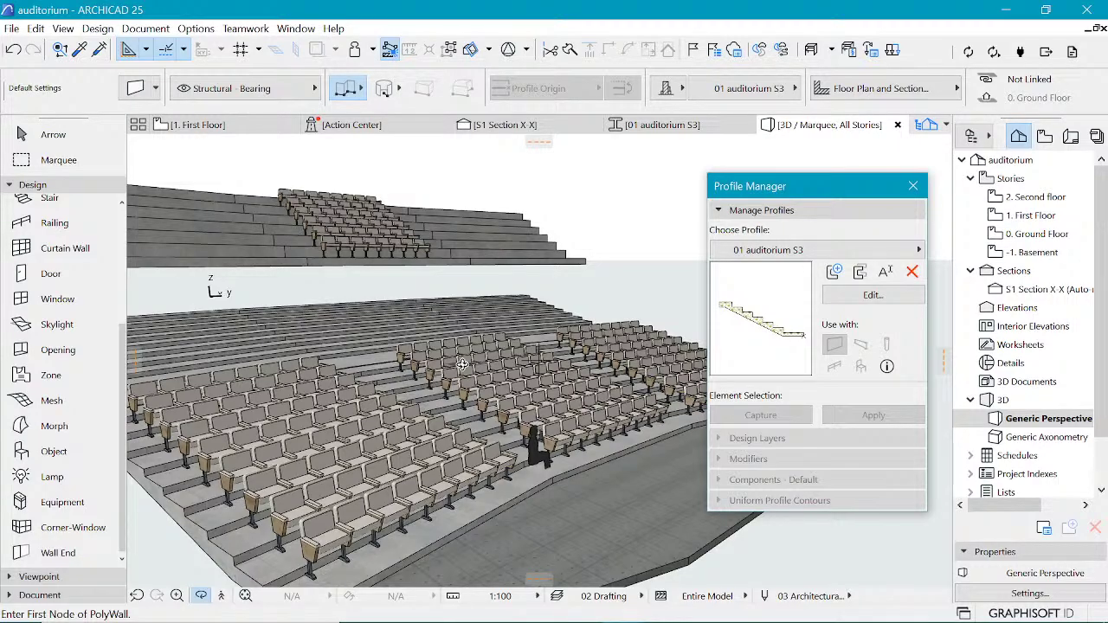
shift+middle_drag(462, 364, 490, 414)
scroll(490, 415, up, 5)
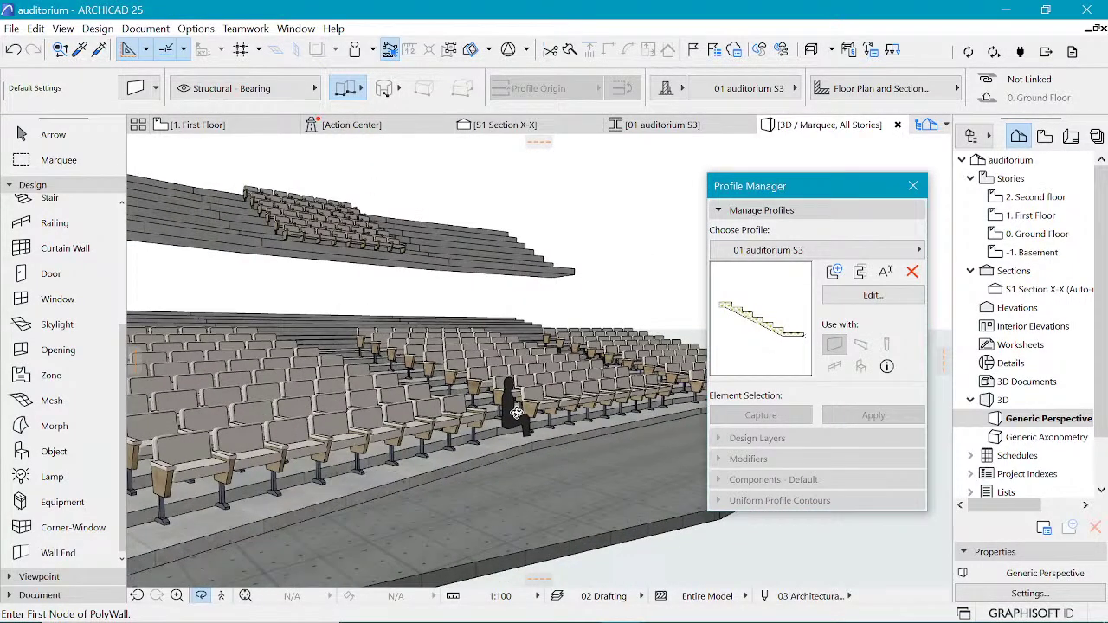
scroll(516, 413, up, 4)
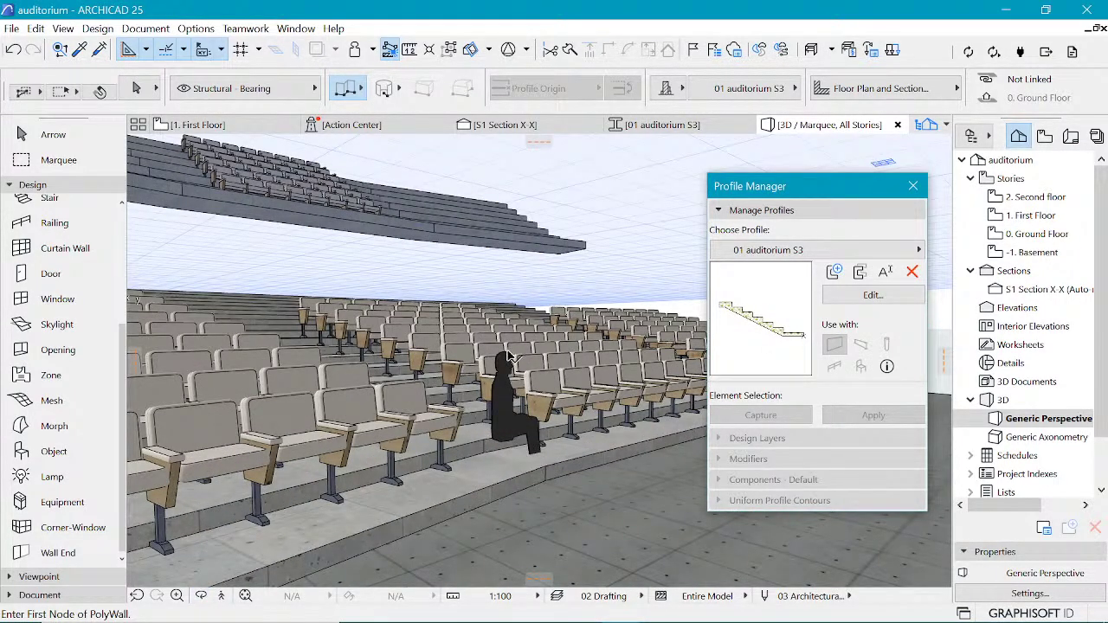
Step: Turn off Show in 3D and Shadow for the sitting man figure in the front row
click(507, 372)
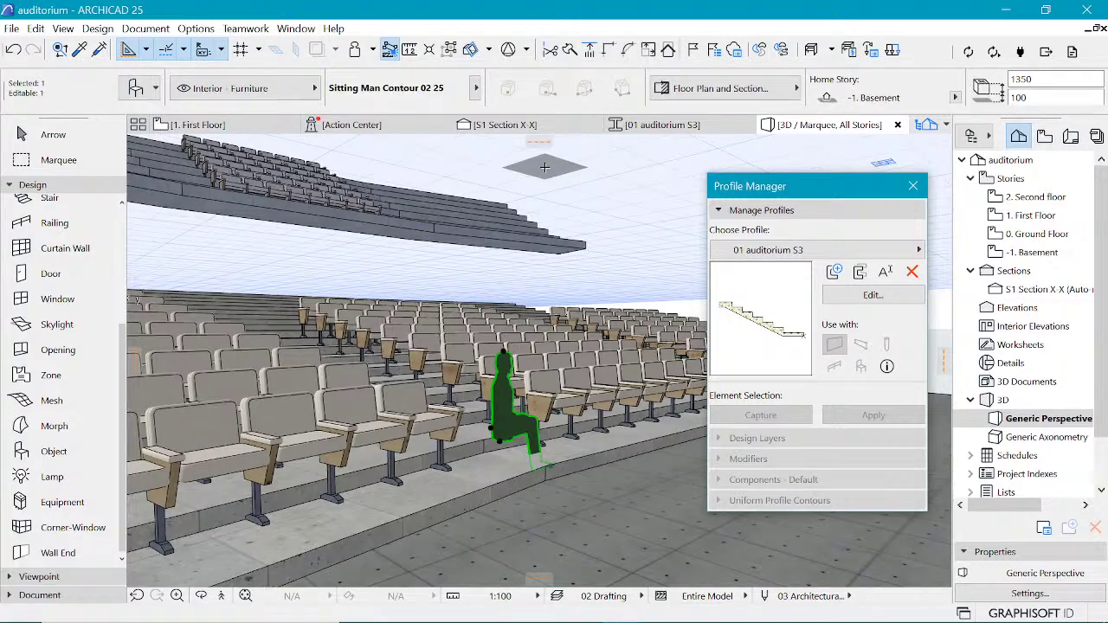
key(ctrl+t)
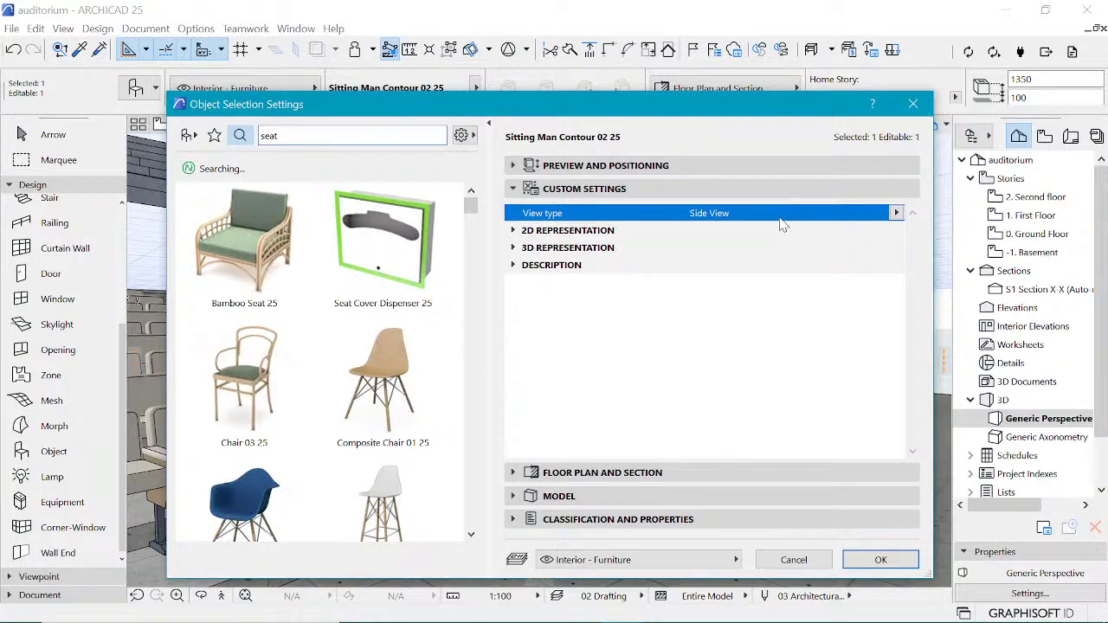
click(513, 248)
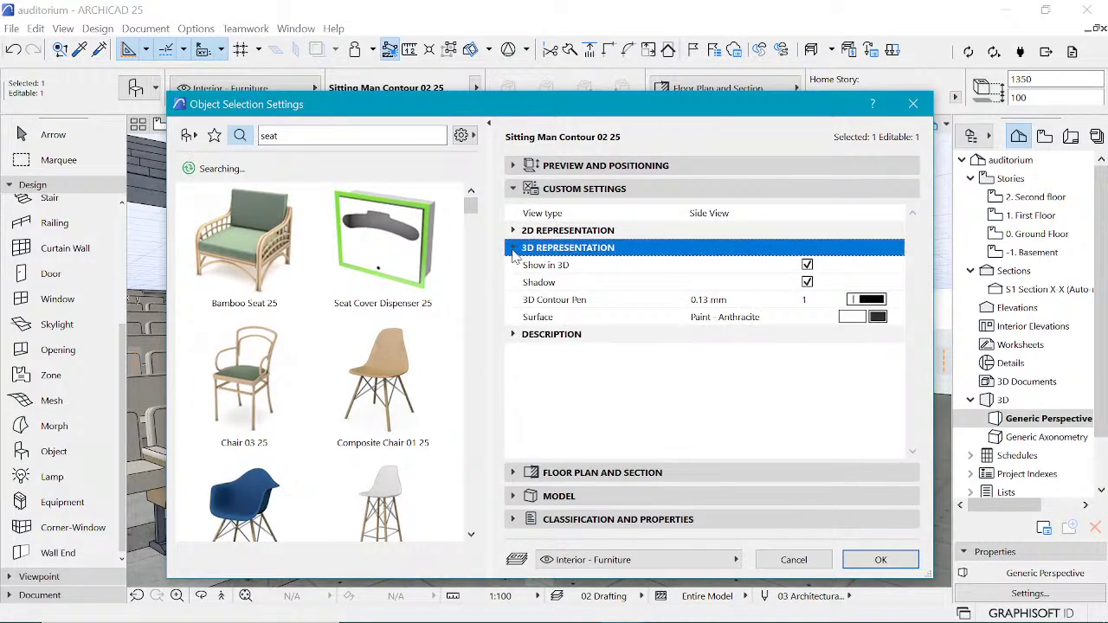
click(807, 265)
click(807, 282)
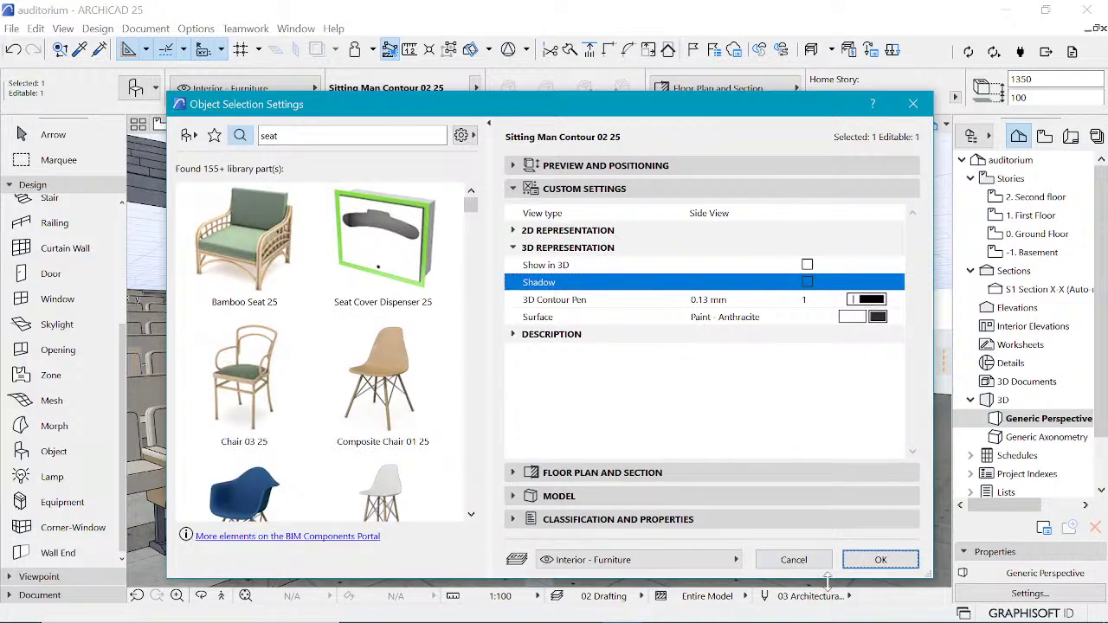
click(880, 560)
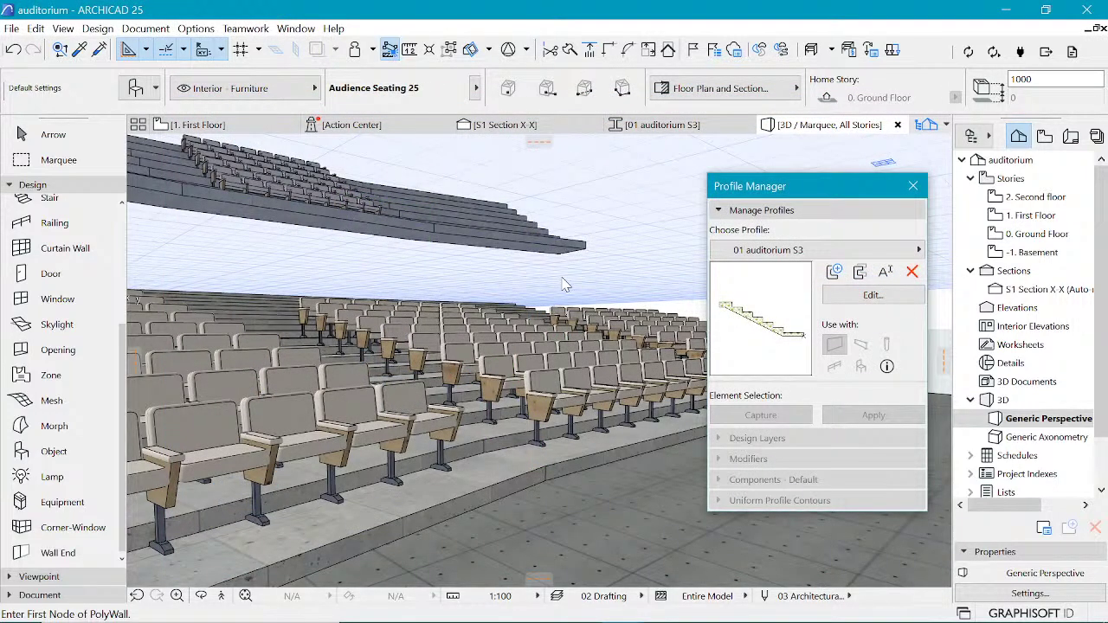
Step: Inspect the auditorium tiers in 3D and examine how the seating block sits on the upper balcony
shift+middle_drag(329, 282, 603, 353)
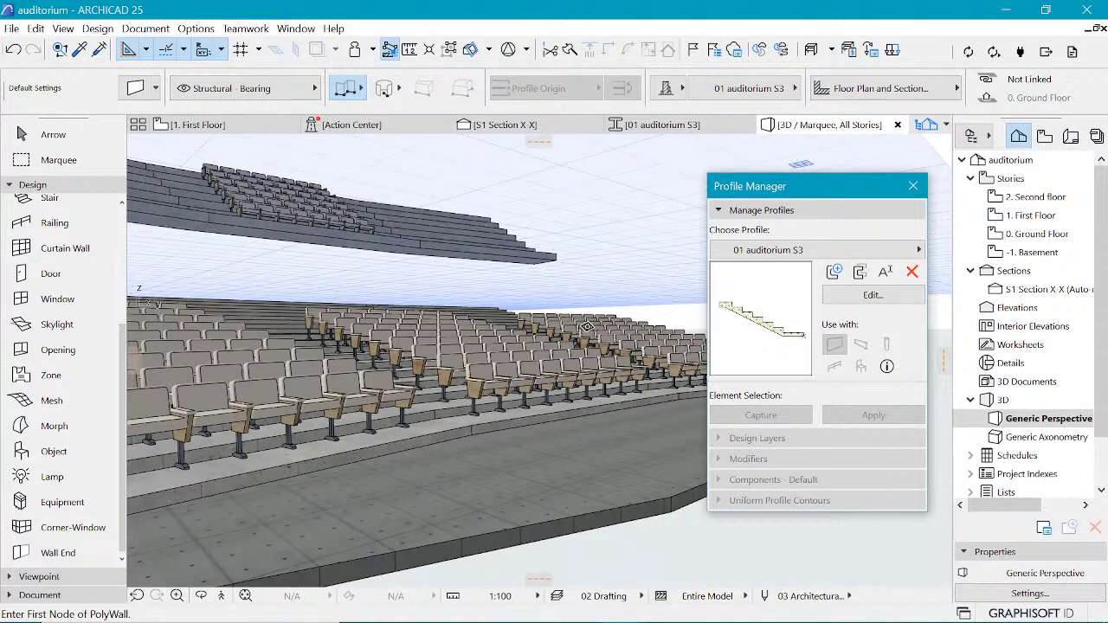
mouse_move(581, 297)
shift+middle_down()
mouse_move(429, 418)
mouse_move(440, 312)
shift+middle_up()
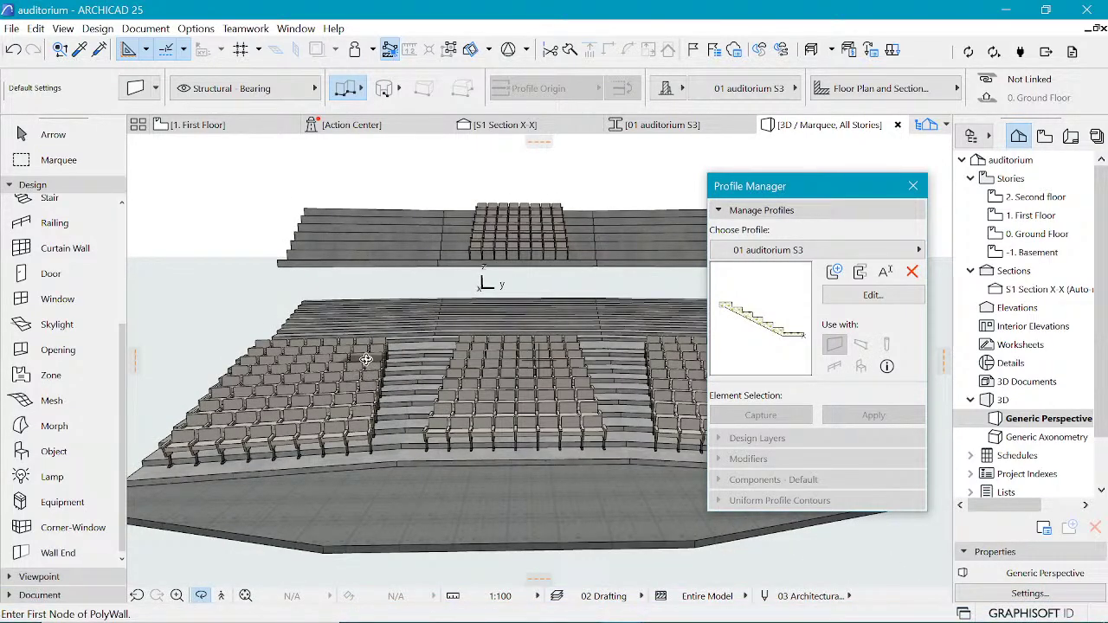
shift+middle_drag(366, 360, 395, 362)
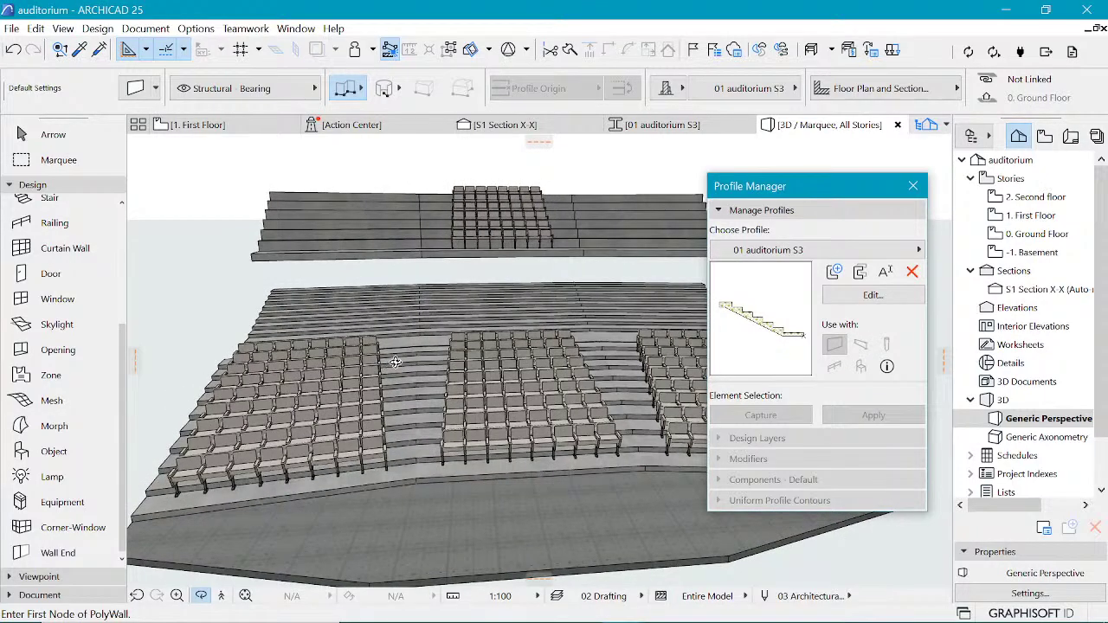
scroll(538, 240, up, 5)
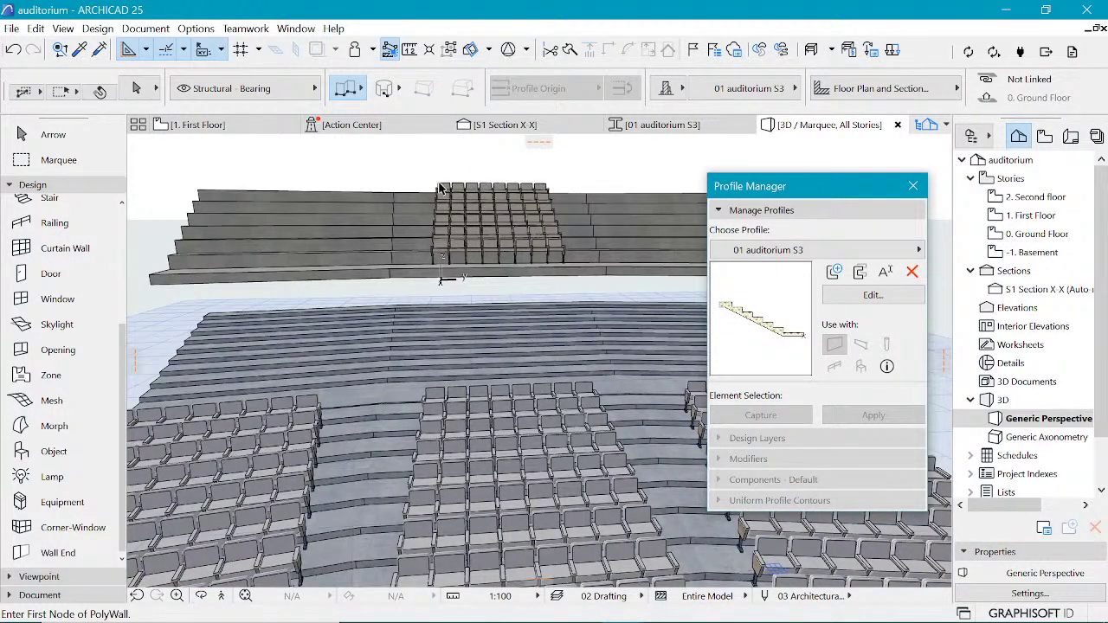
scroll(508, 178, up, 1)
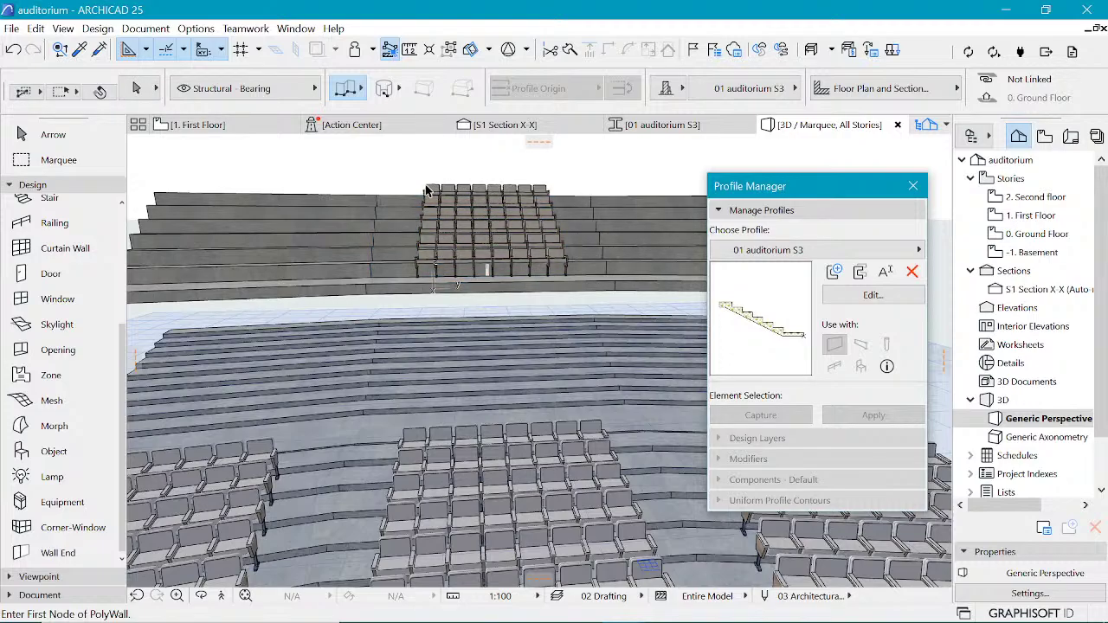
shift+middle_drag(437, 197, 475, 205)
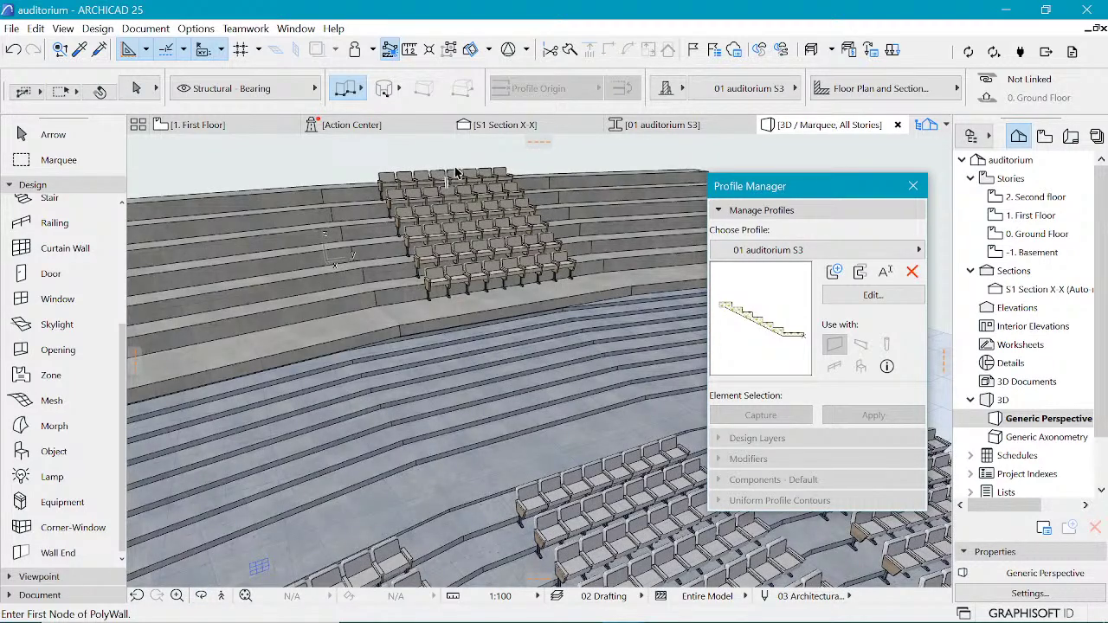
Step: Increase the Number of Seats in One Row for the Audience Seating block on the upper balcony
click(431, 303)
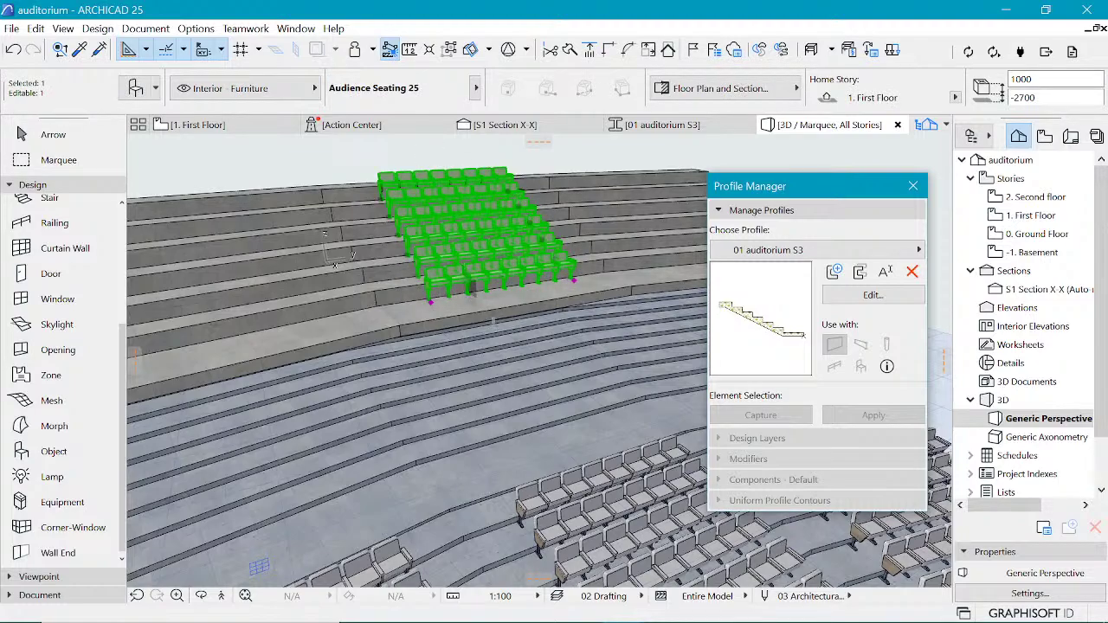
middle_drag(469, 285, 473, 303)
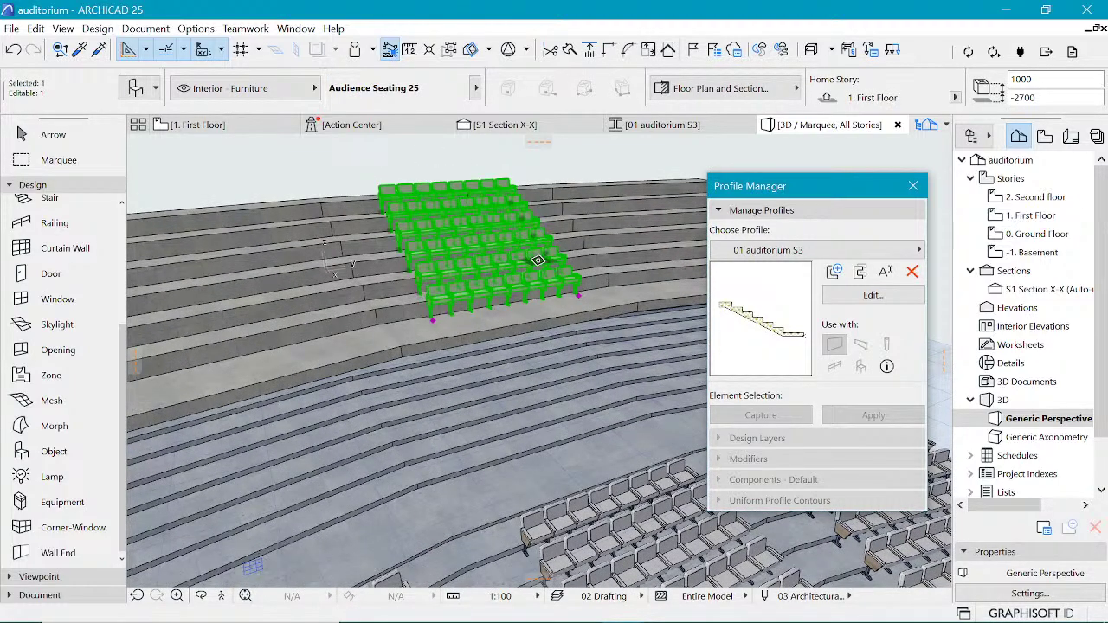
double_click(537, 260)
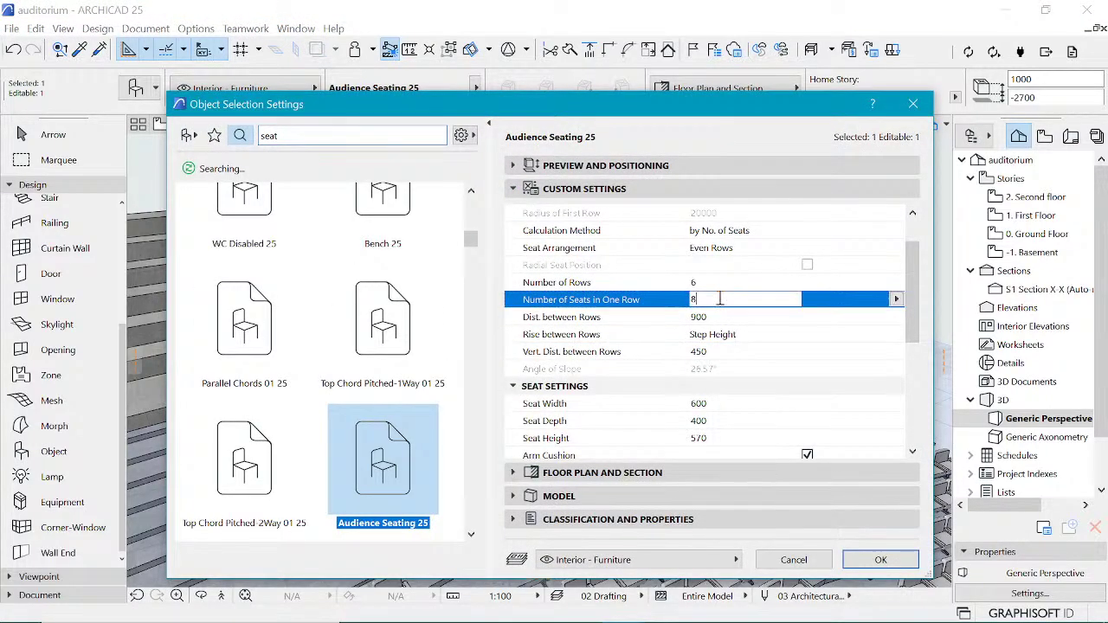
click(649, 299)
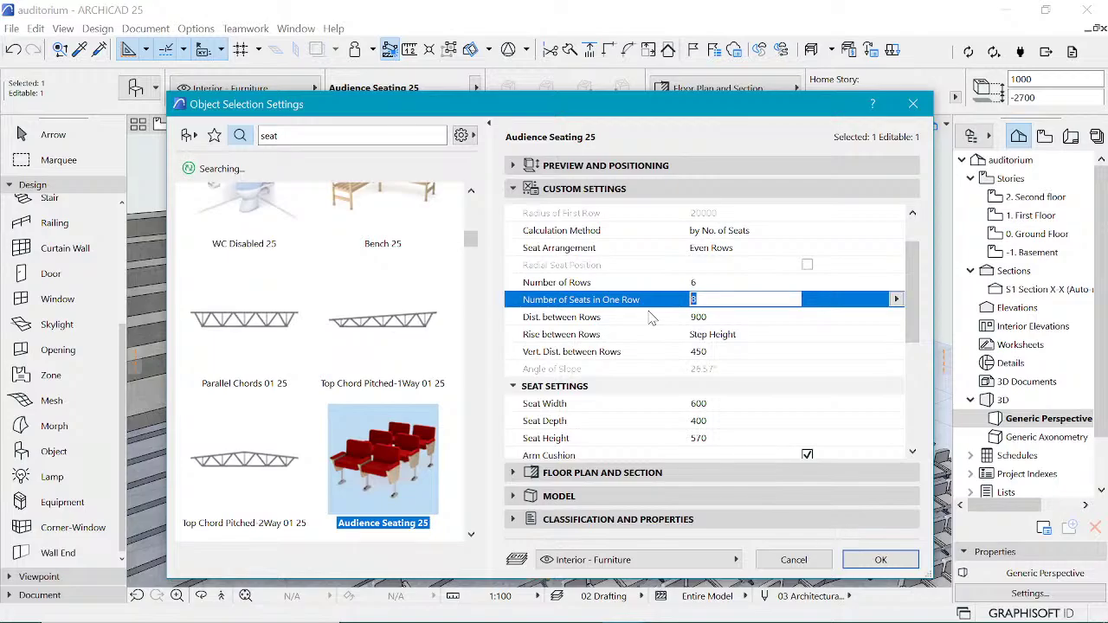
key(Return)
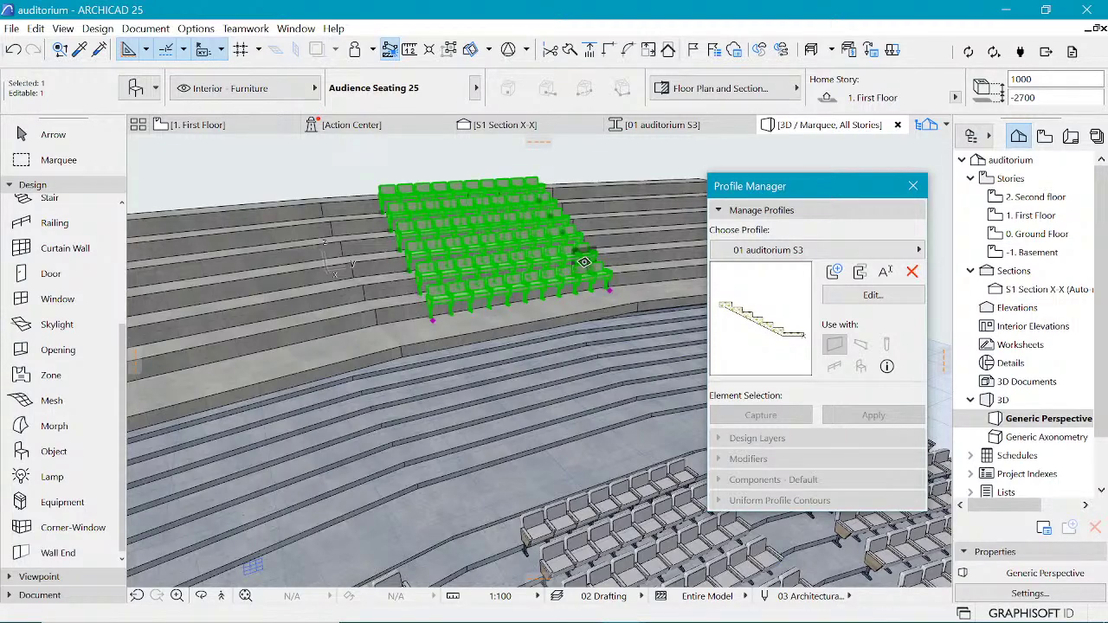
Step: Shift the balcony seating block sideways along its tiers to centre it on the balcony's middle section
key(ctrl+d)
click(605, 295)
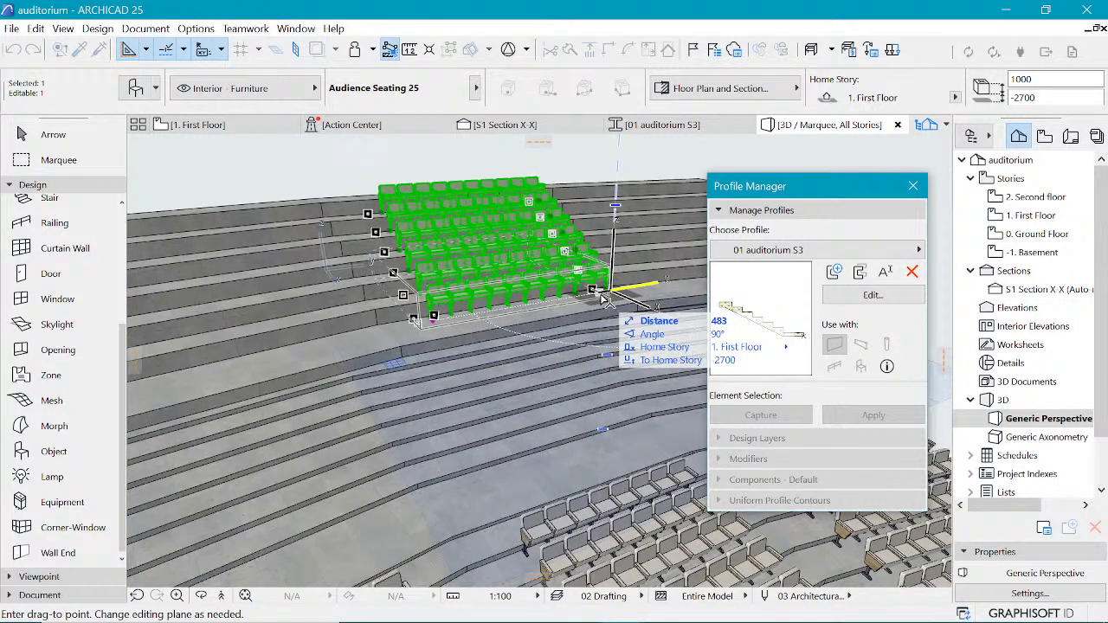
click(354, 258)
Step: Examine in 3D, from the side and the front, how the seating block sits on the upper balcony, and leave it deselected
scroll(330, 340, down, 2)
scroll(549, 285, up, 1)
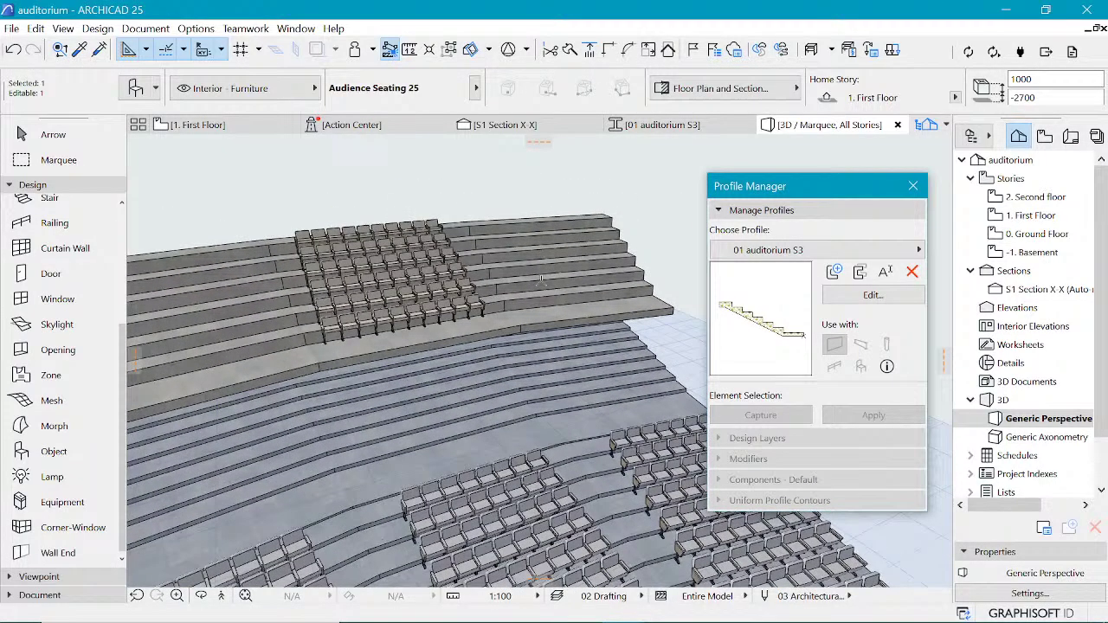
scroll(608, 308, down, 1)
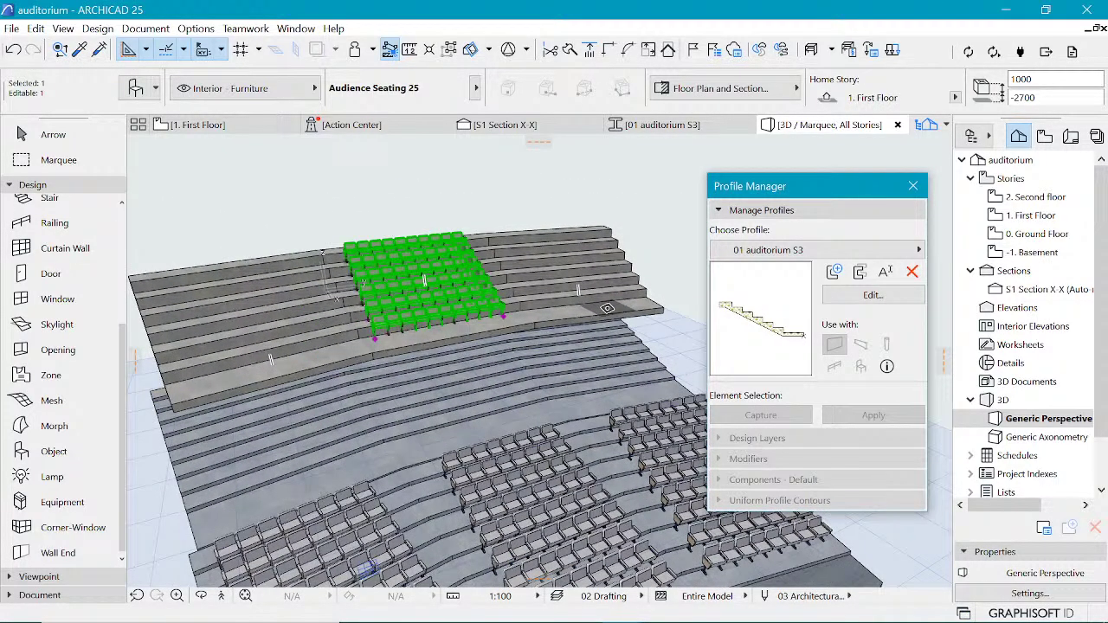
key(o)
drag(542, 302, 218, 341)
scroll(218, 341, up, 1)
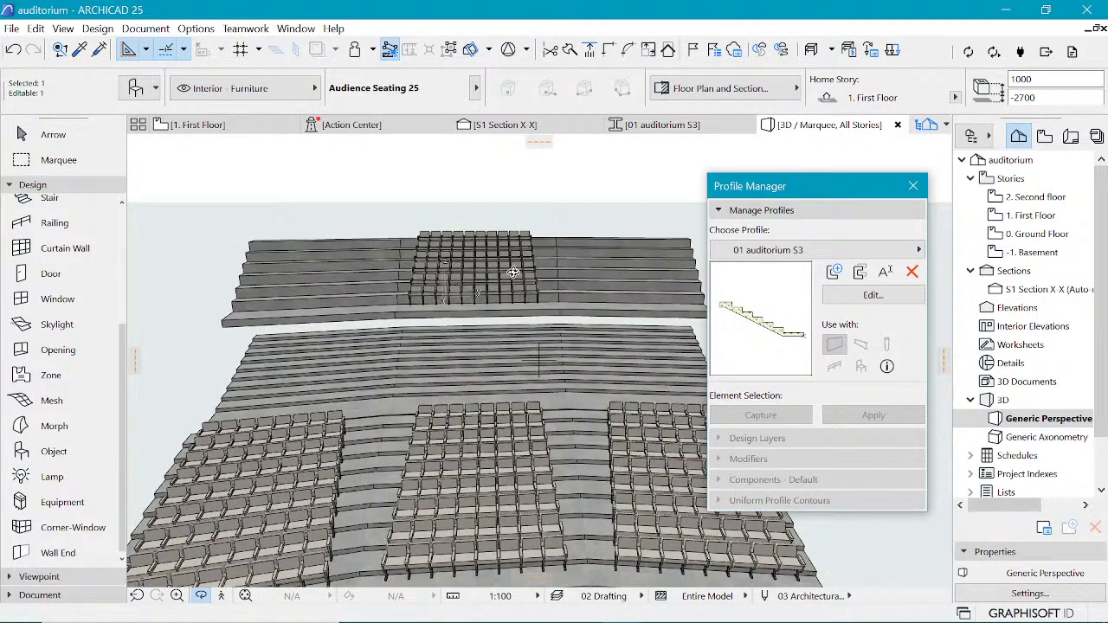
scroll(520, 274, down, 1)
scroll(551, 282, up, 1)
click(540, 249)
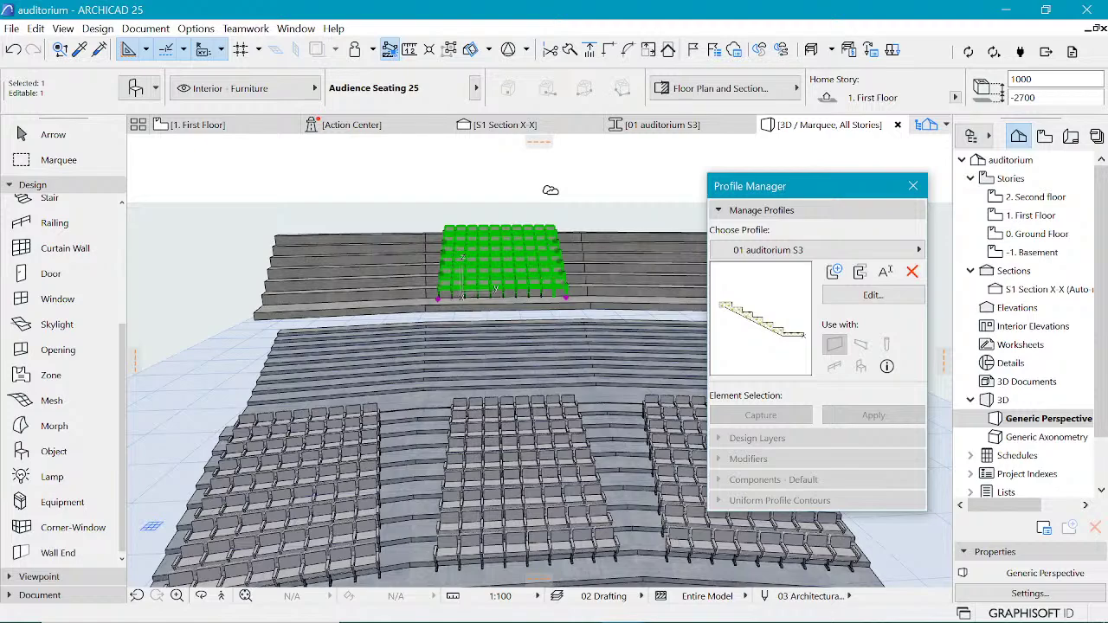
key(Escape)
key(Escape)
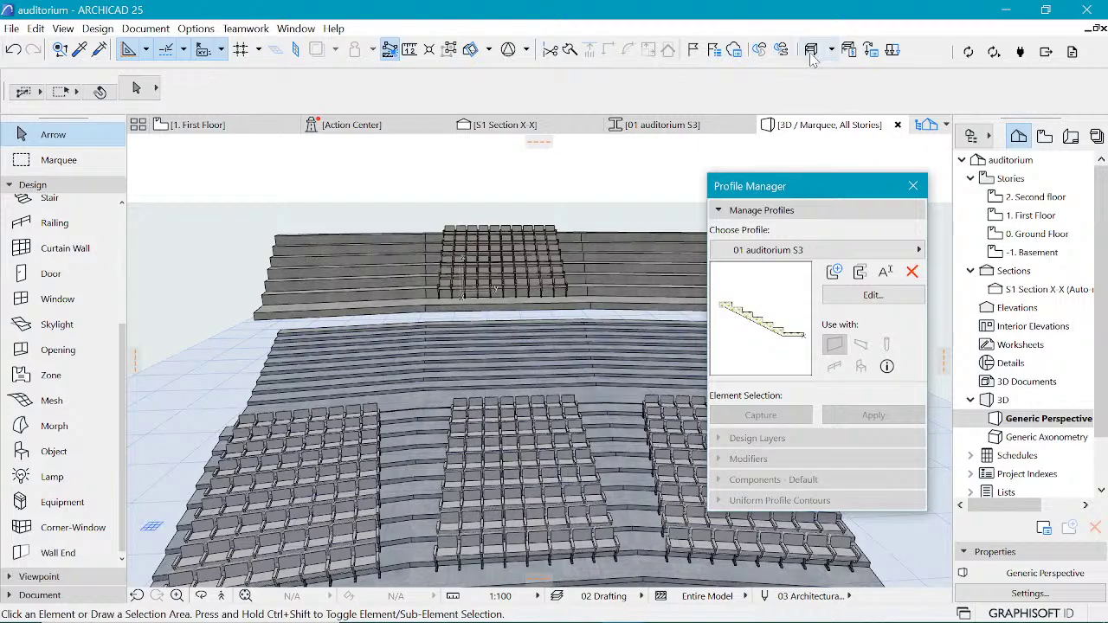
Step: Enable the 3D Cutaway and finalize a vertical cutting plane running lengthwise through the balcony seating and the lower central seating block
click(470, 50)
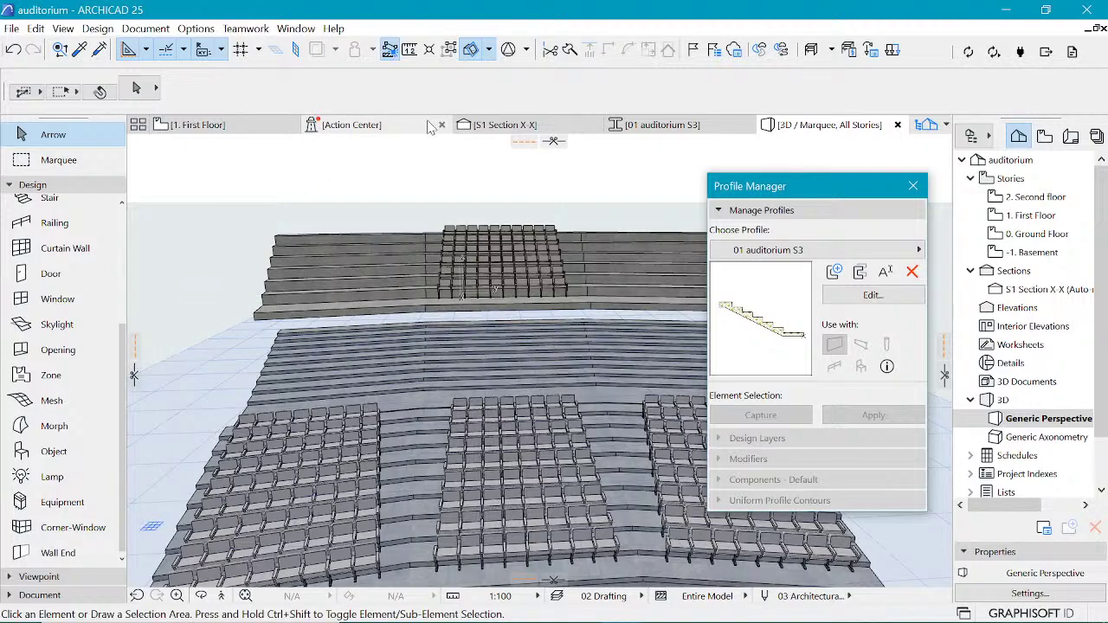
click(470, 50)
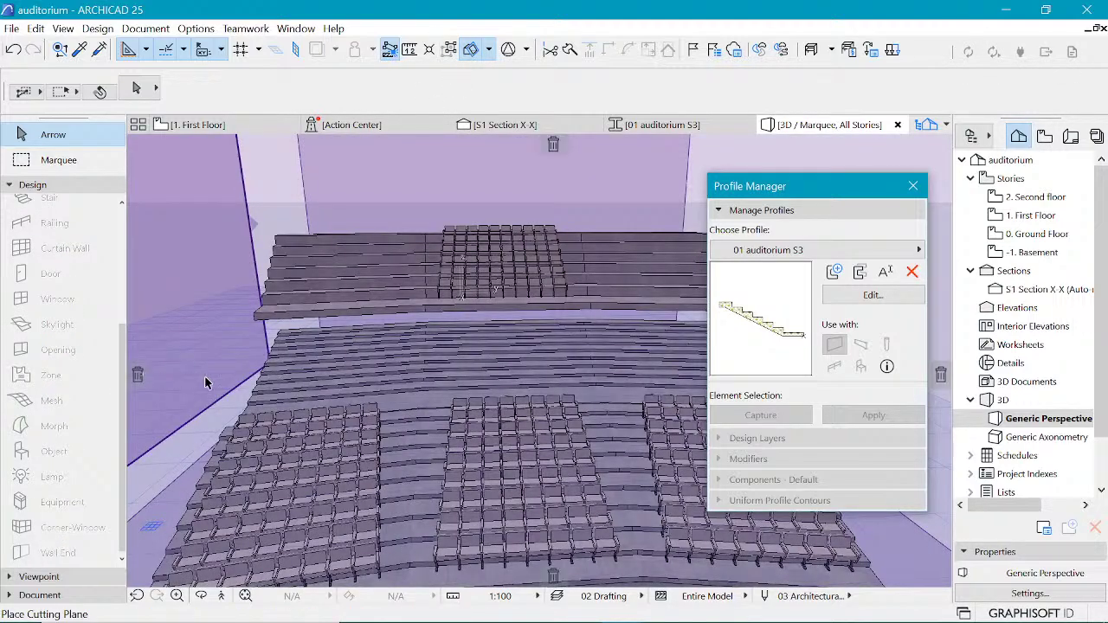
drag(364, 374, 495, 364)
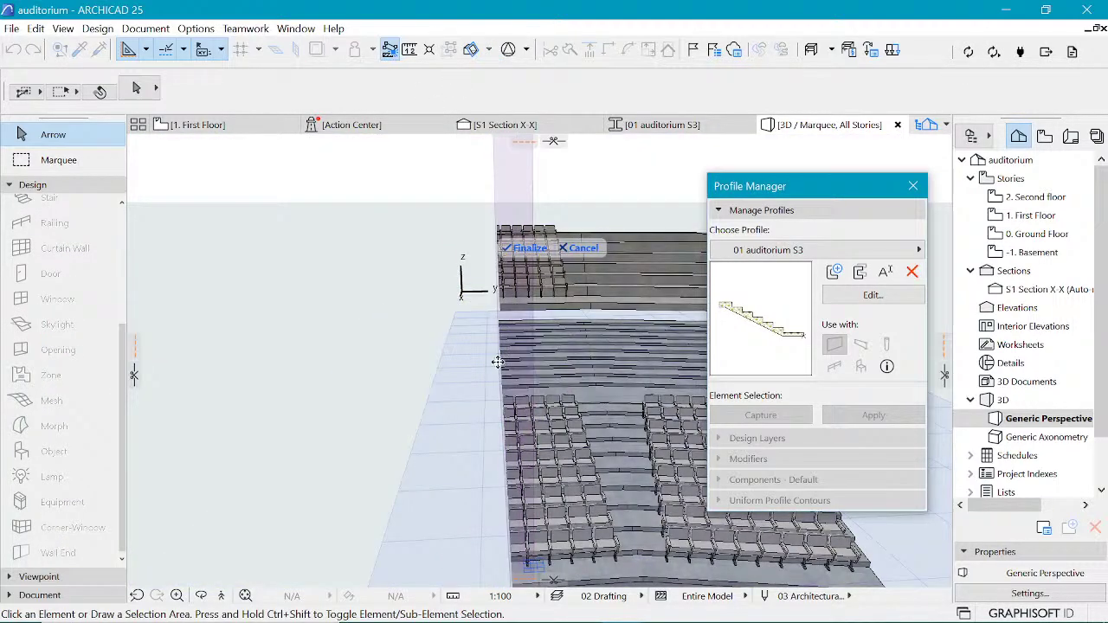
key(Return)
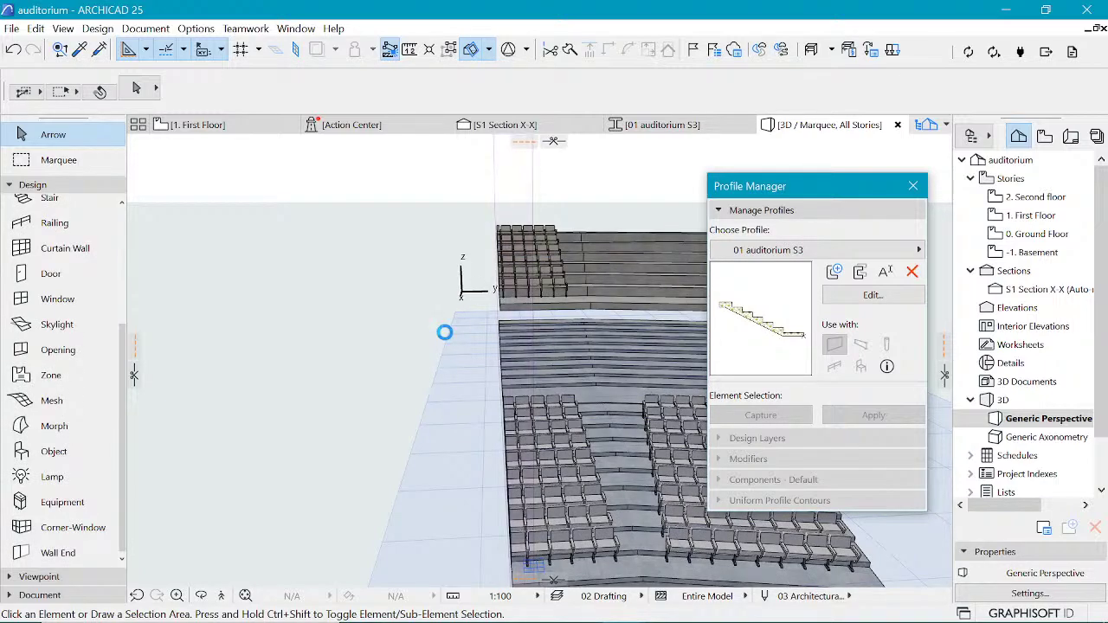
Step: Inspect the cut auditorium from the side and the front, checking how the seats sit on the balcony and lower tiers
key(o)
drag(448, 332, 641, 358)
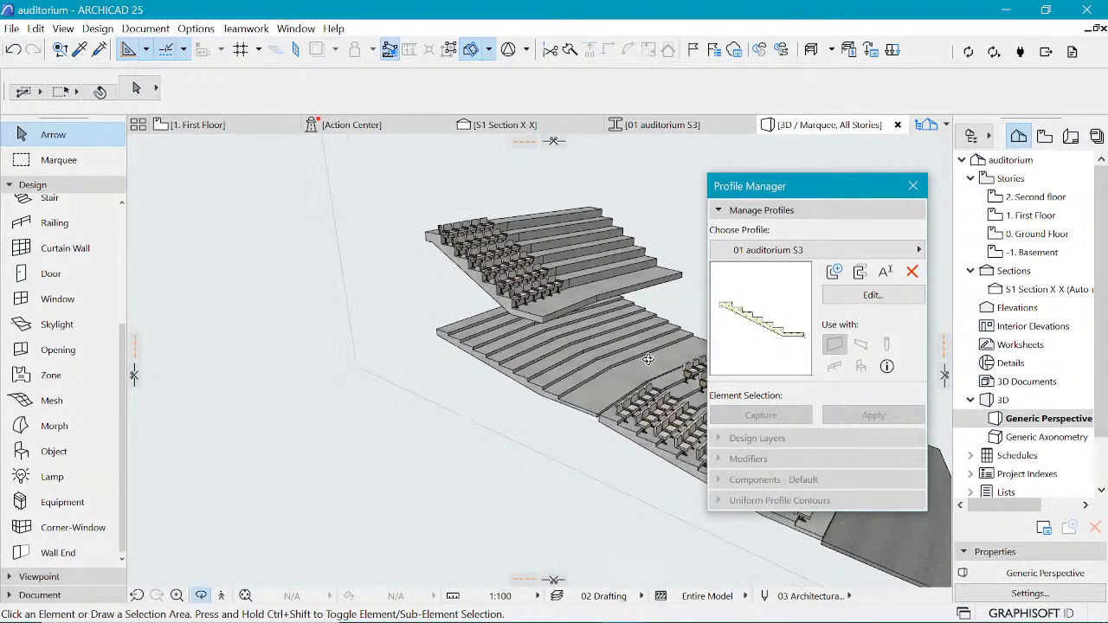
scroll(238, 382, down, 4)
drag(346, 426, 583, 317)
scroll(592, 316, up, 2)
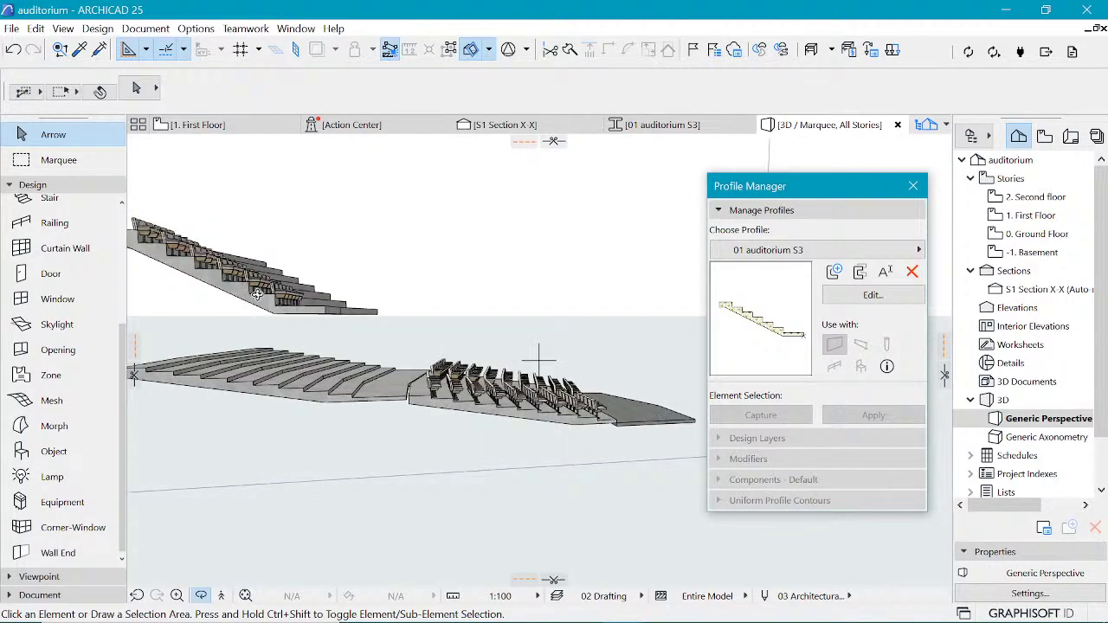
drag(620, 402, 452, 221)
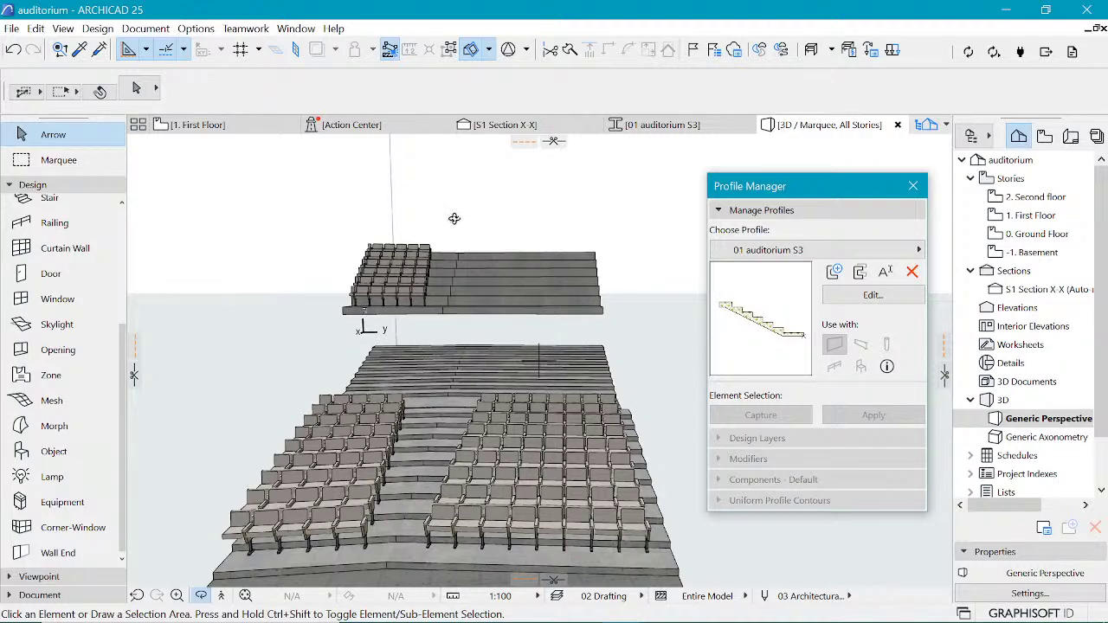
Step: Try to place another vertical cutting plane beside the auditorium and finalize the cutaway
click(134, 375)
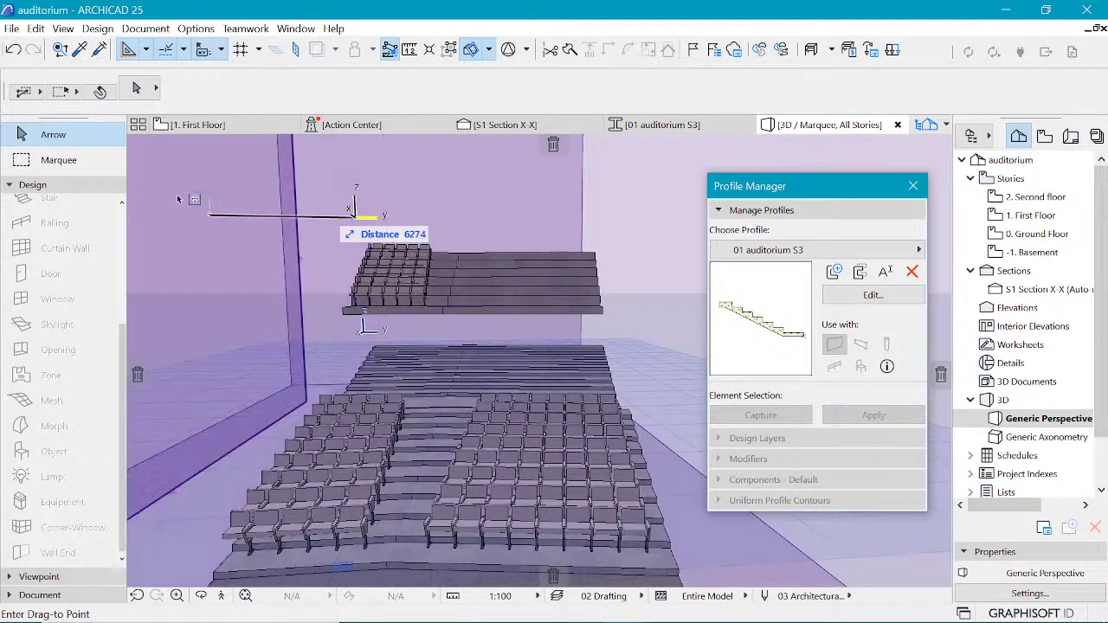
click(355, 210)
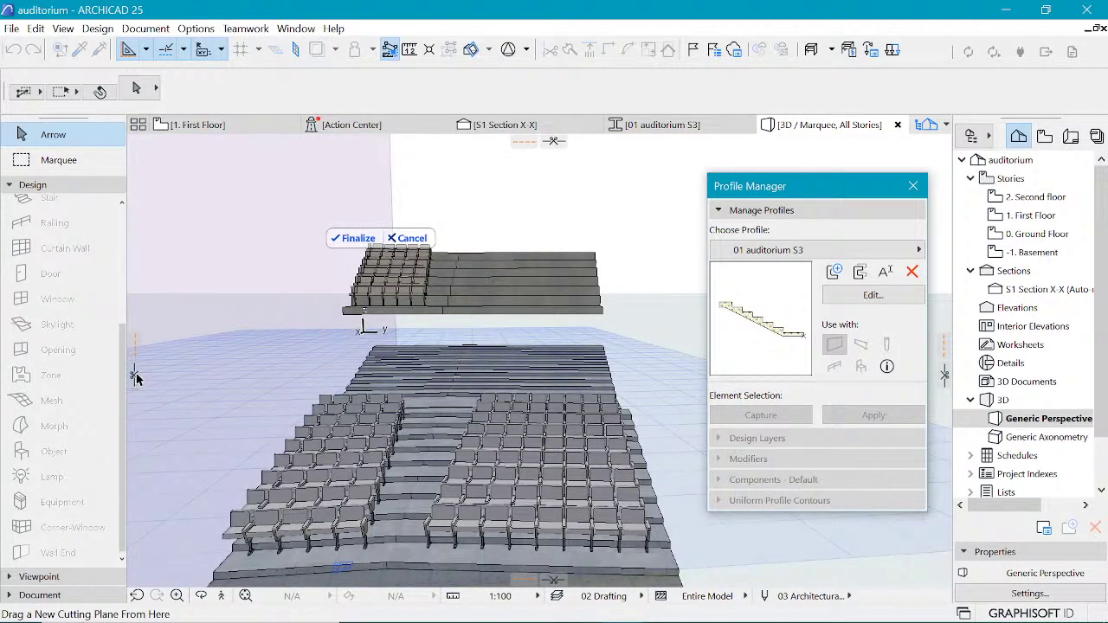
click(136, 376)
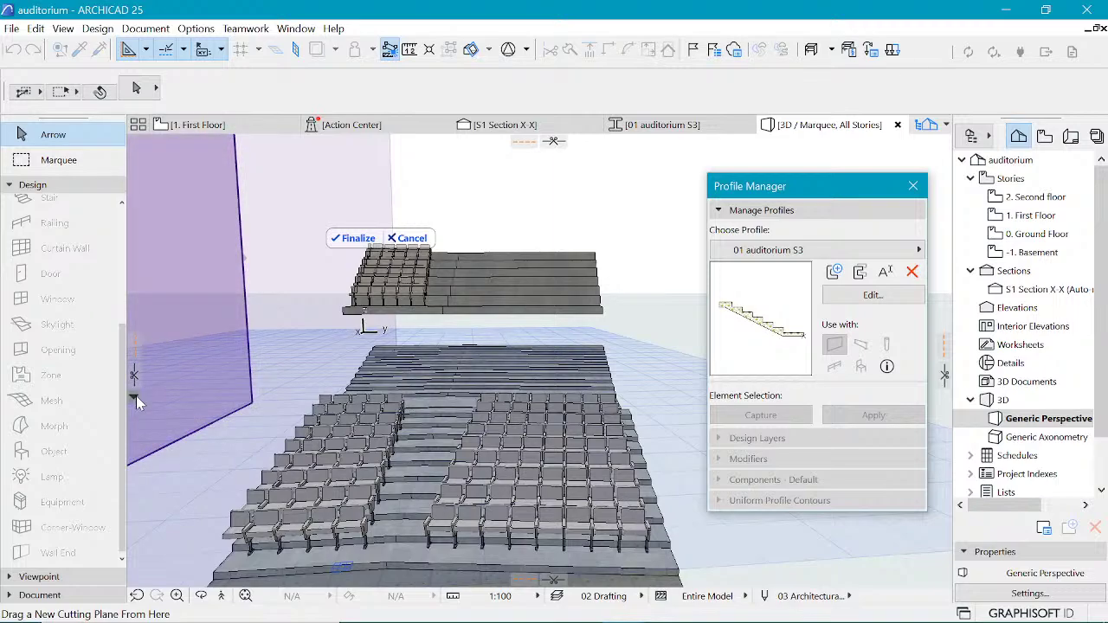
click(134, 379)
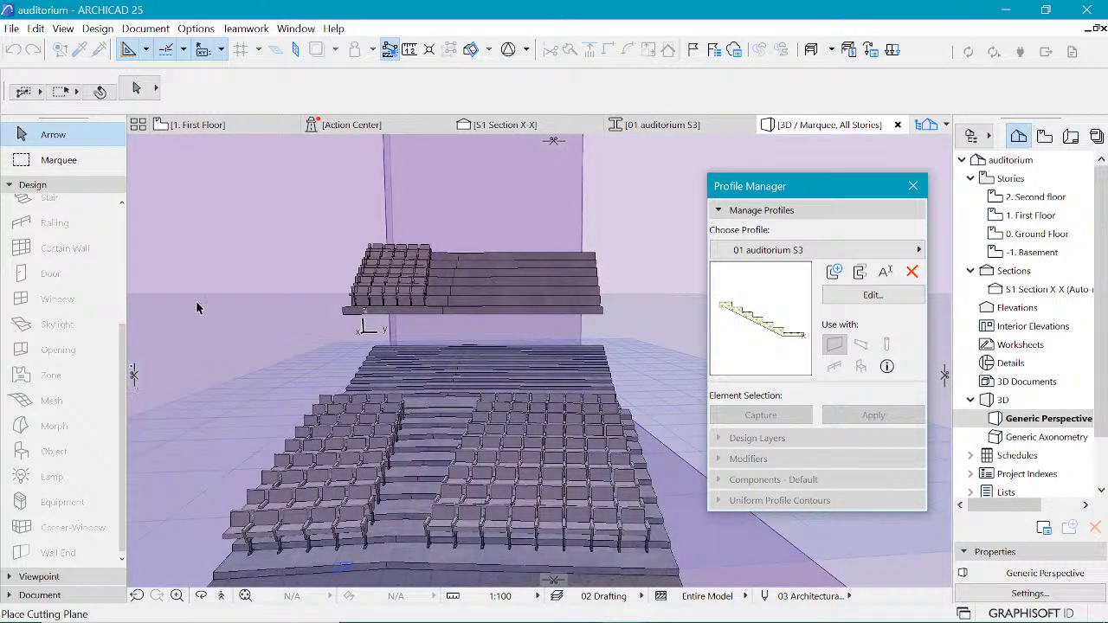
click(236, 315)
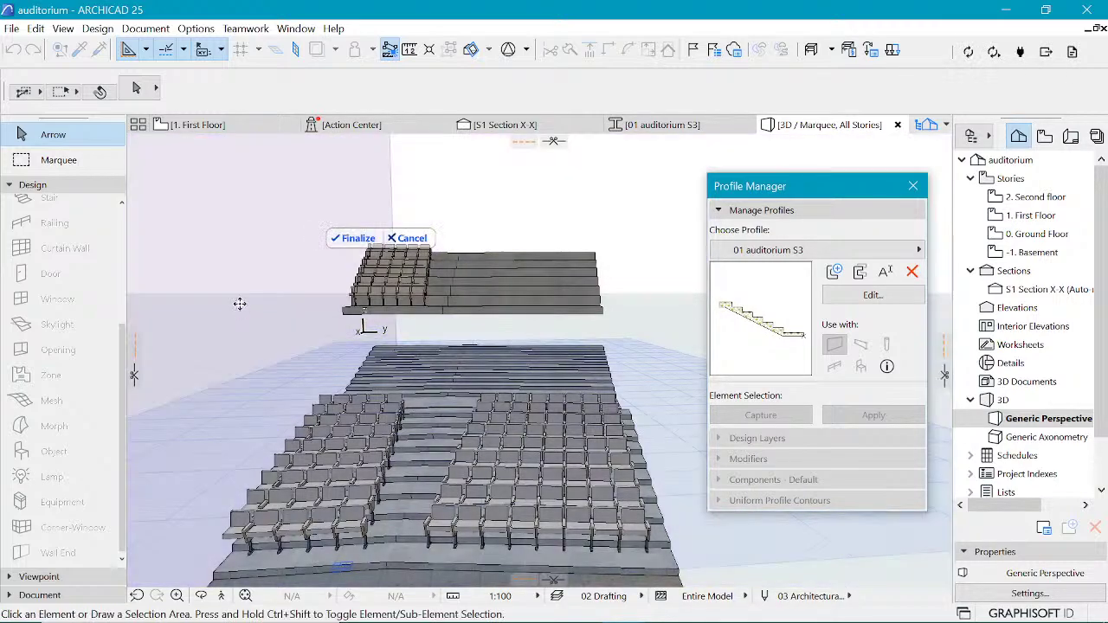
click(355, 238)
Step: Offset the vertical cutting plane outward past the auditorium's side to uncover the whole seating model
scroll(564, 275, down, 5)
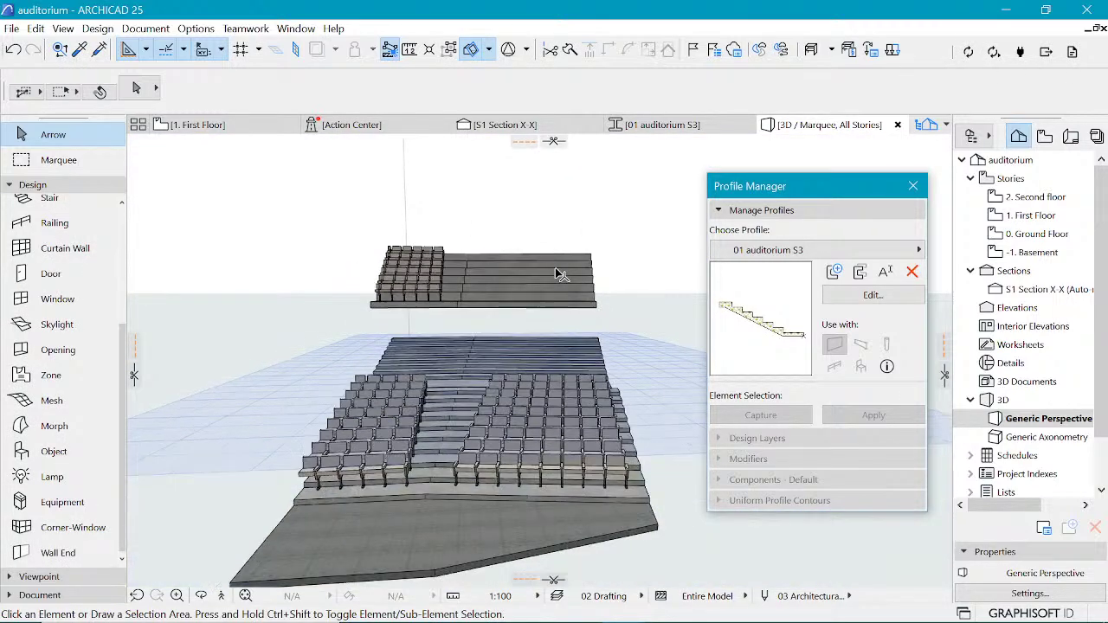
scroll(427, 279, up, 2)
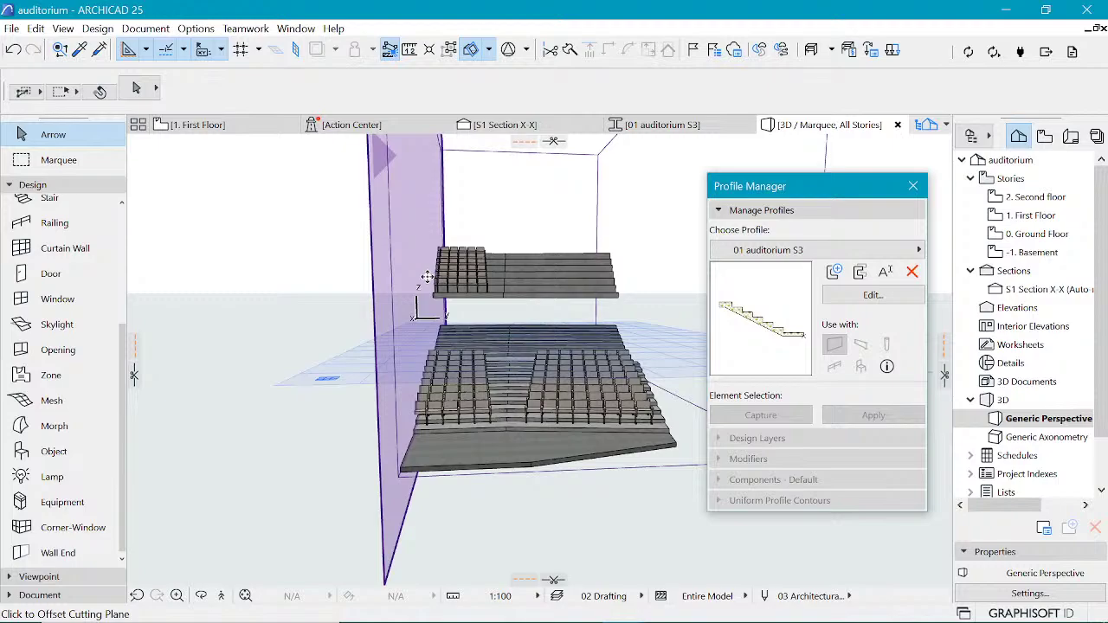
click(423, 227)
click(139, 372)
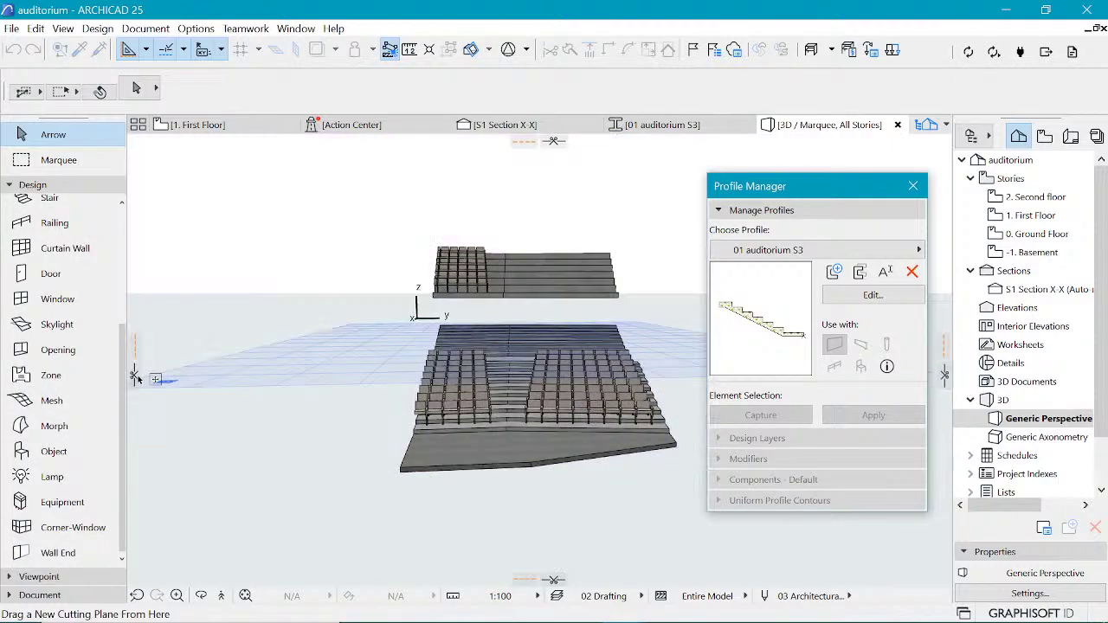
scroll(489, 274, up, 2)
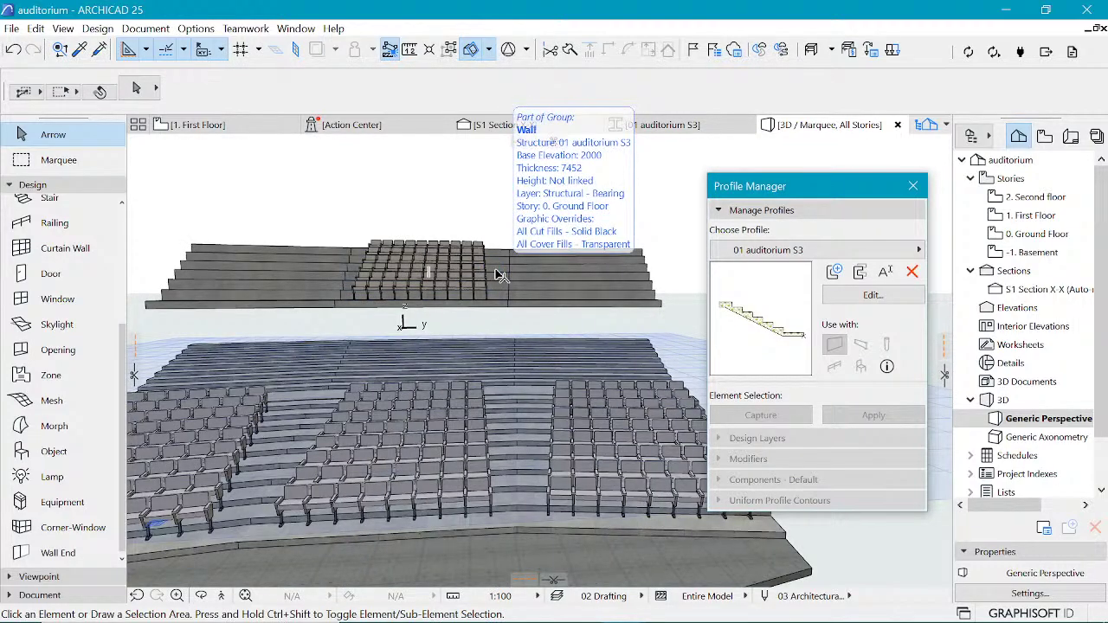
Step: Apply the Glass Panel Railing Segment favorite to the segment in the railing's default settings
shift+middle_drag(501, 277, 498, 359)
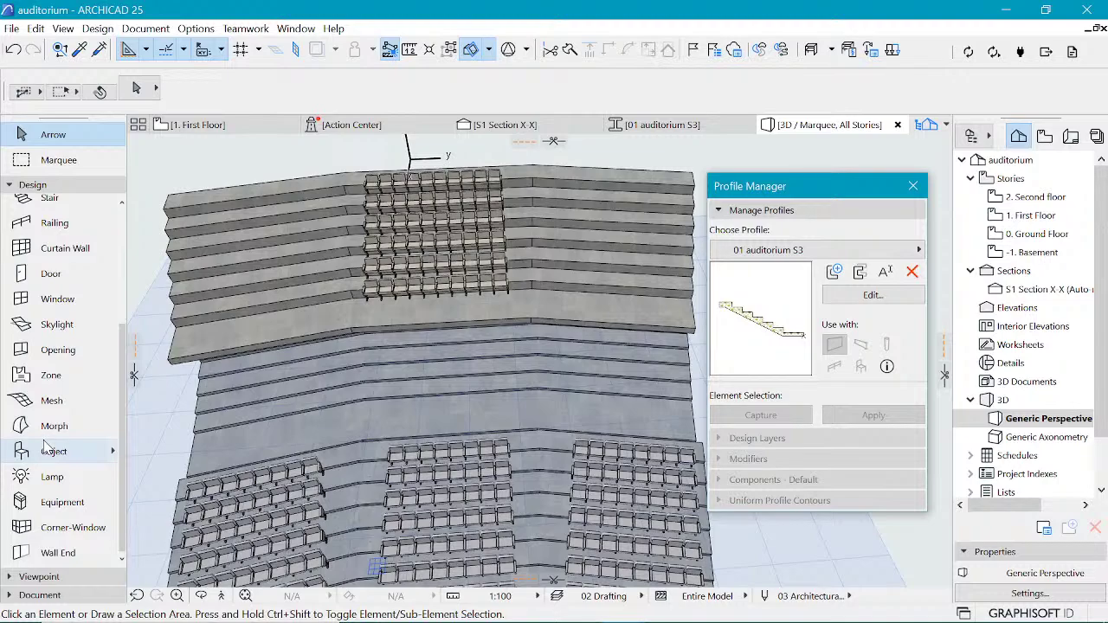
click(57, 227)
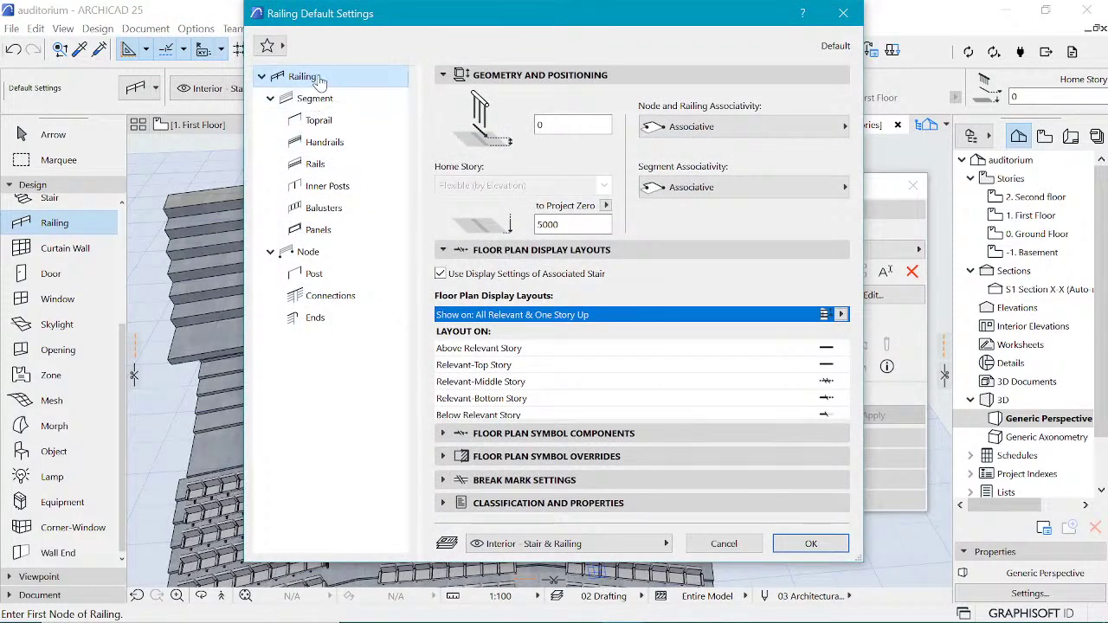
click(443, 75)
click(322, 100)
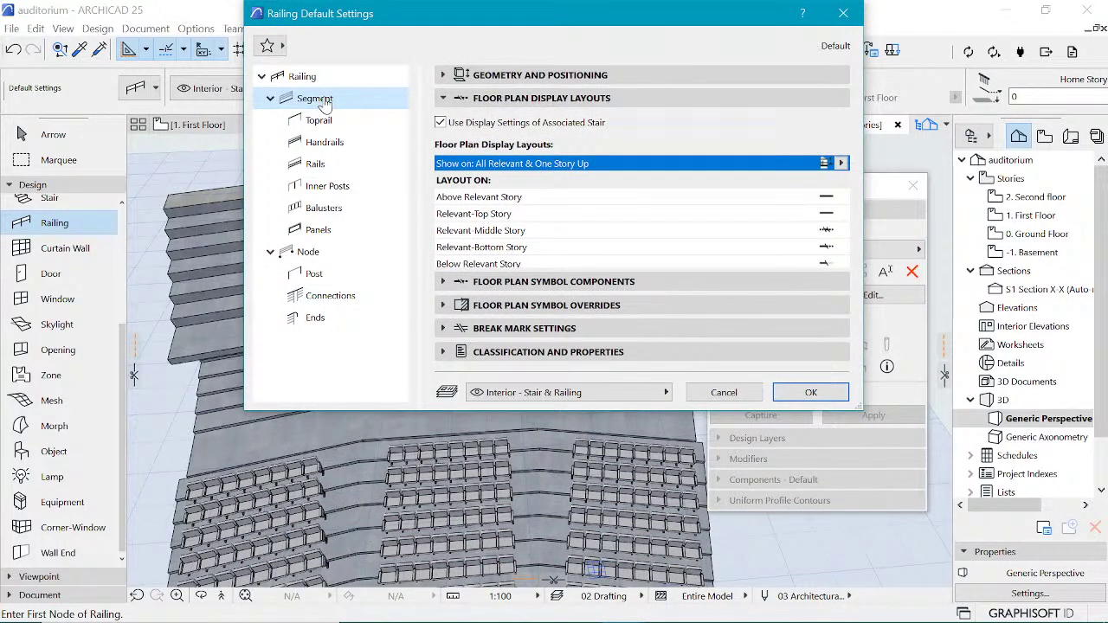
click(269, 46)
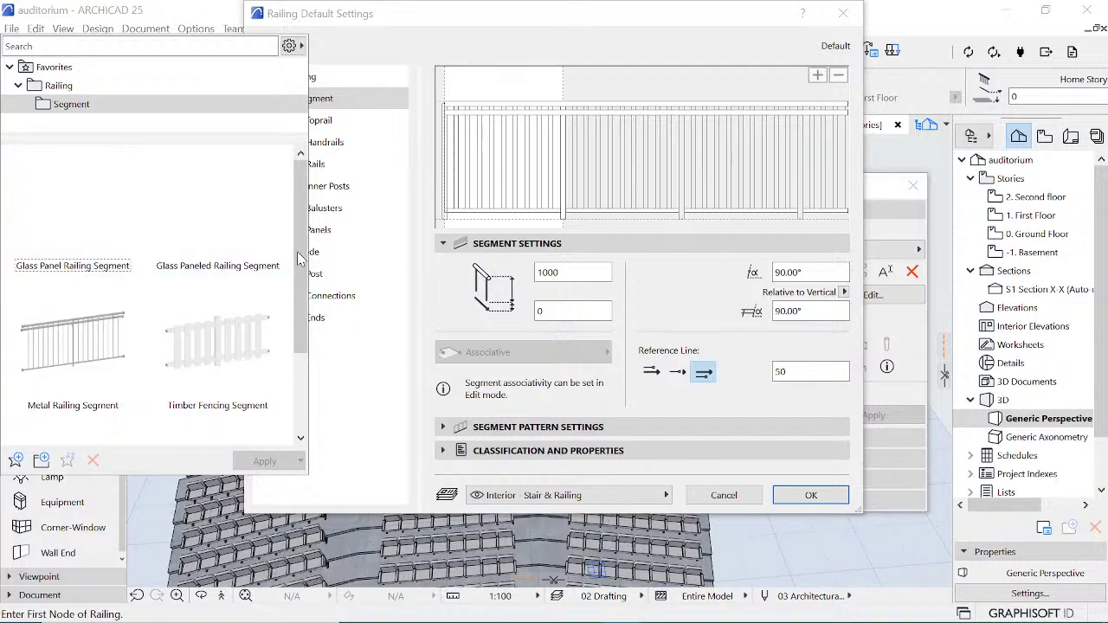
click(61, 228)
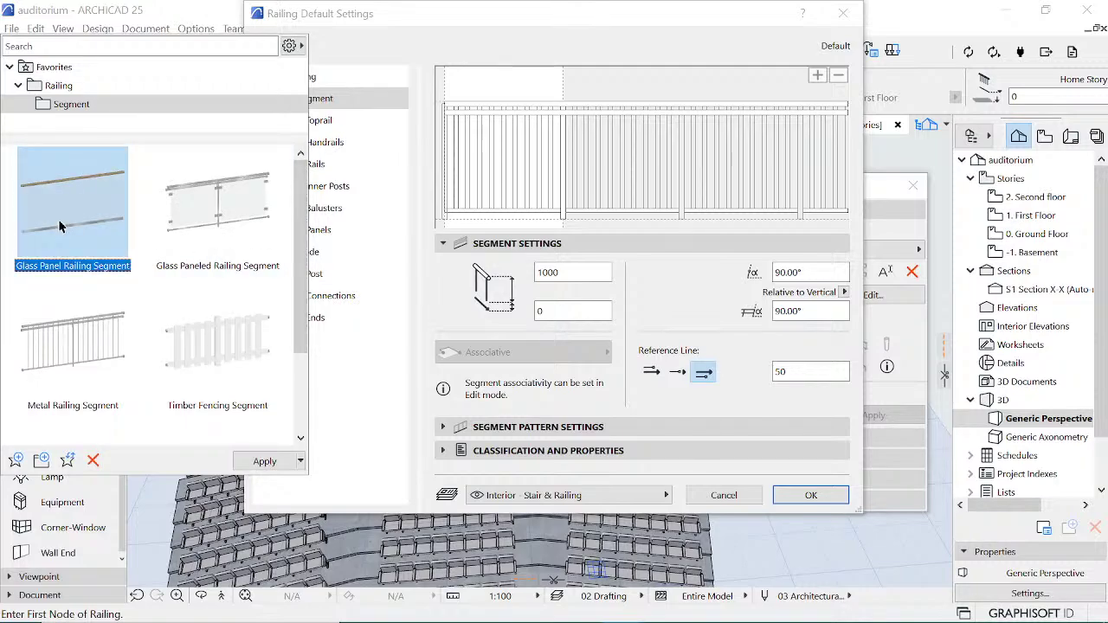
click(205, 223)
click(112, 223)
double_click(85, 222)
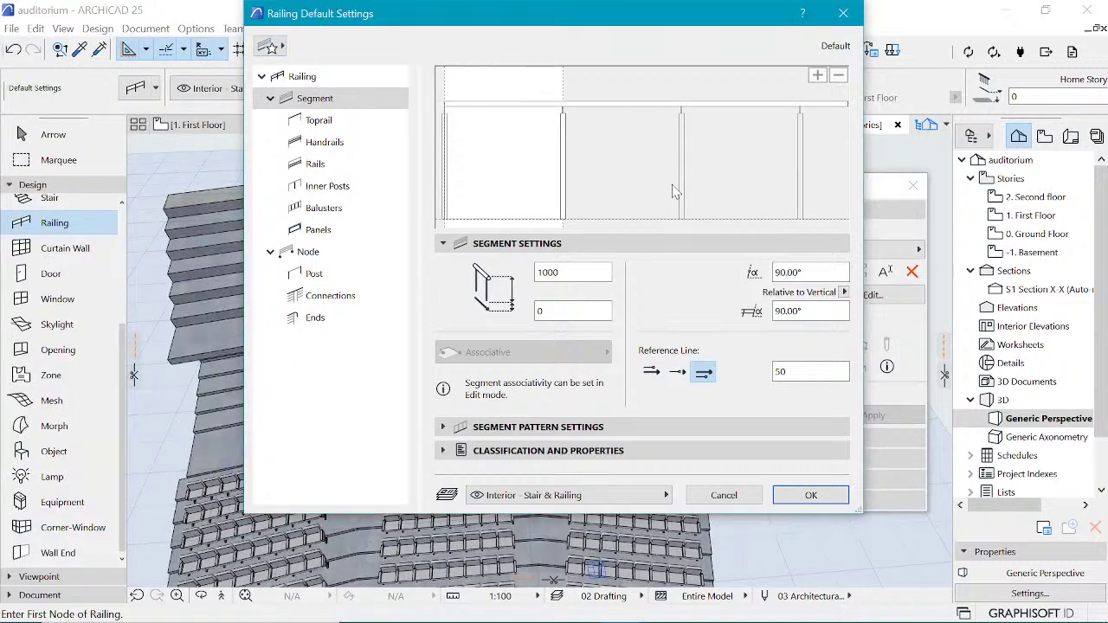
Step: Review the toprail's style and dimension settings and accept the railing default settings
click(556, 103)
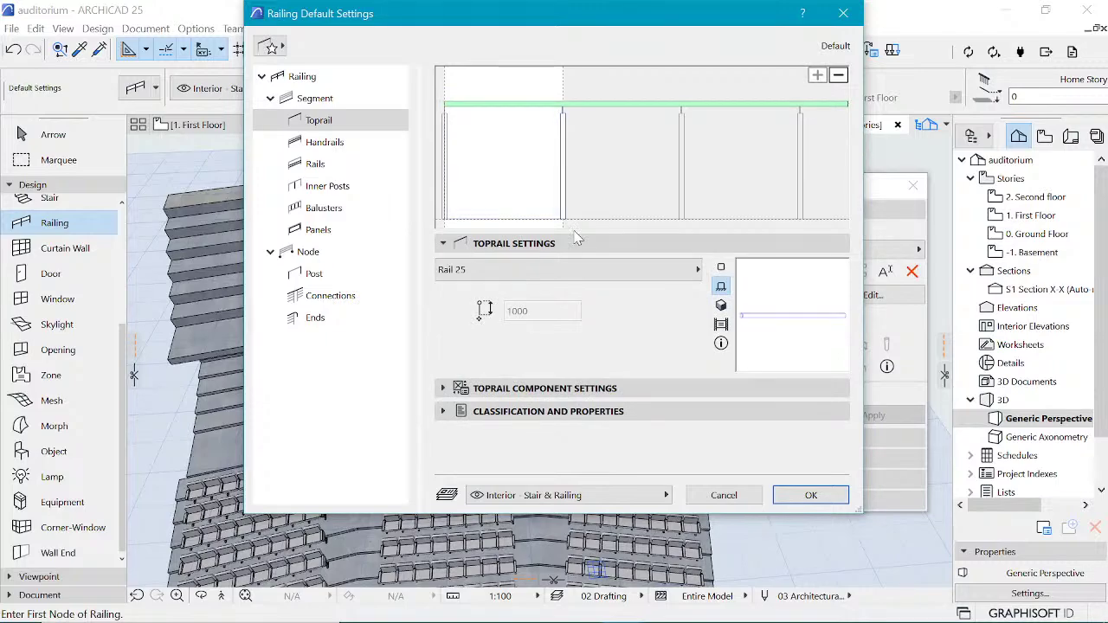
click(528, 388)
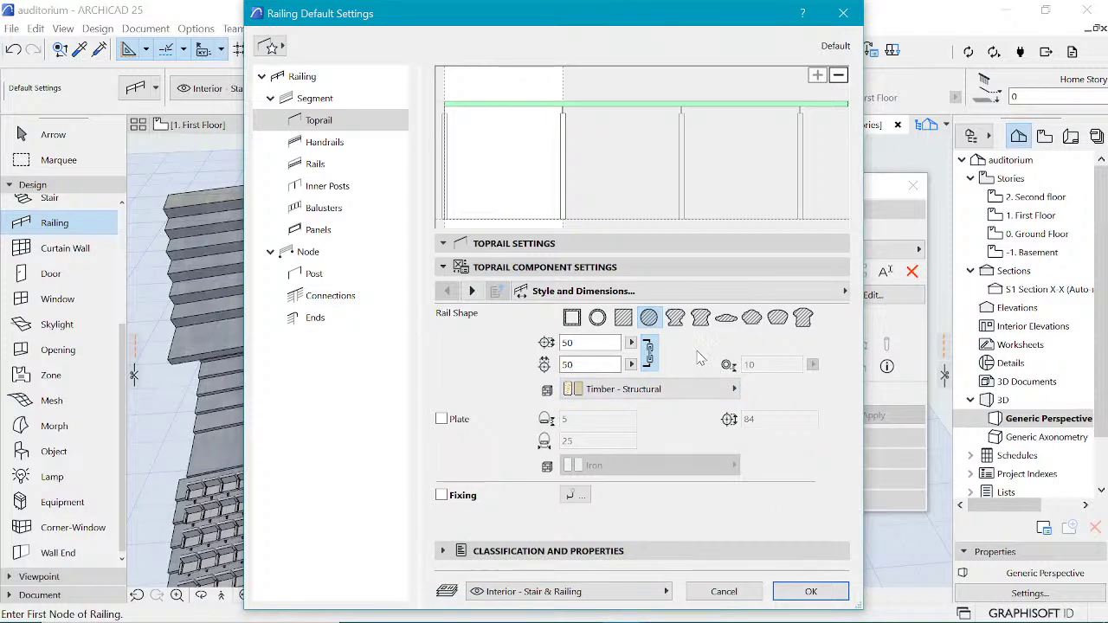
click(810, 592)
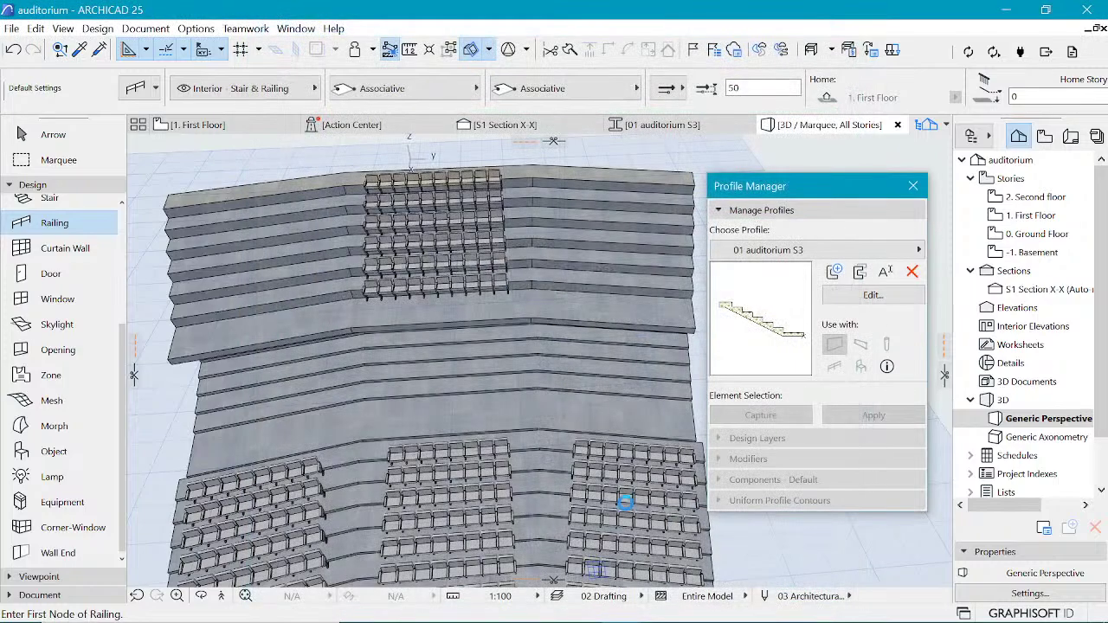
Step: Draw the glass panel railing along the full front edge of the upper balcony, following its three angled segments
click(164, 357)
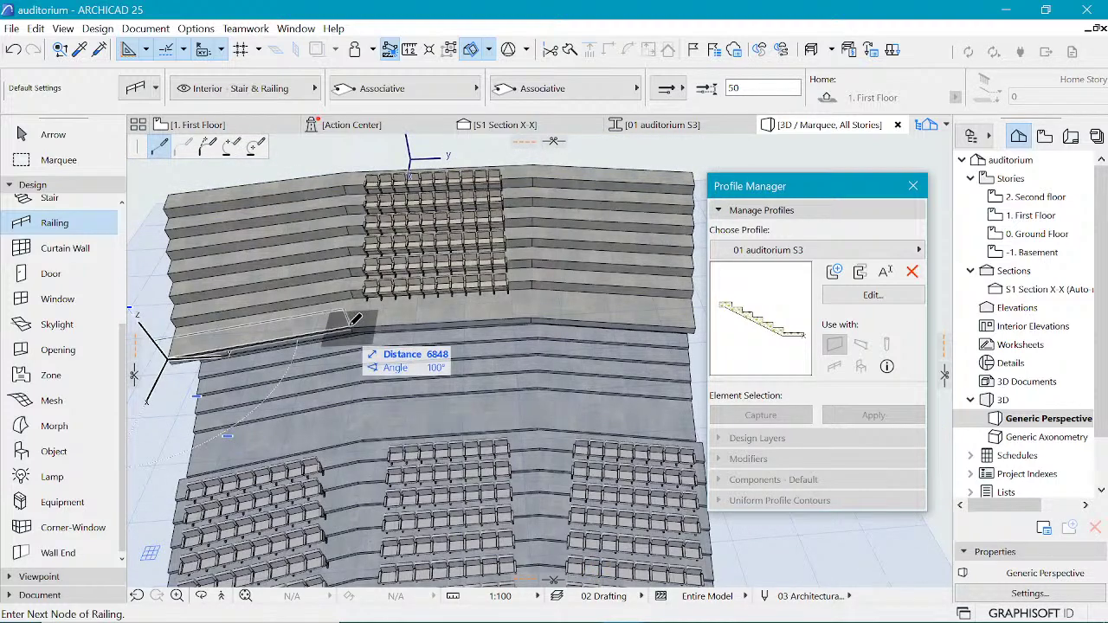
click(346, 327)
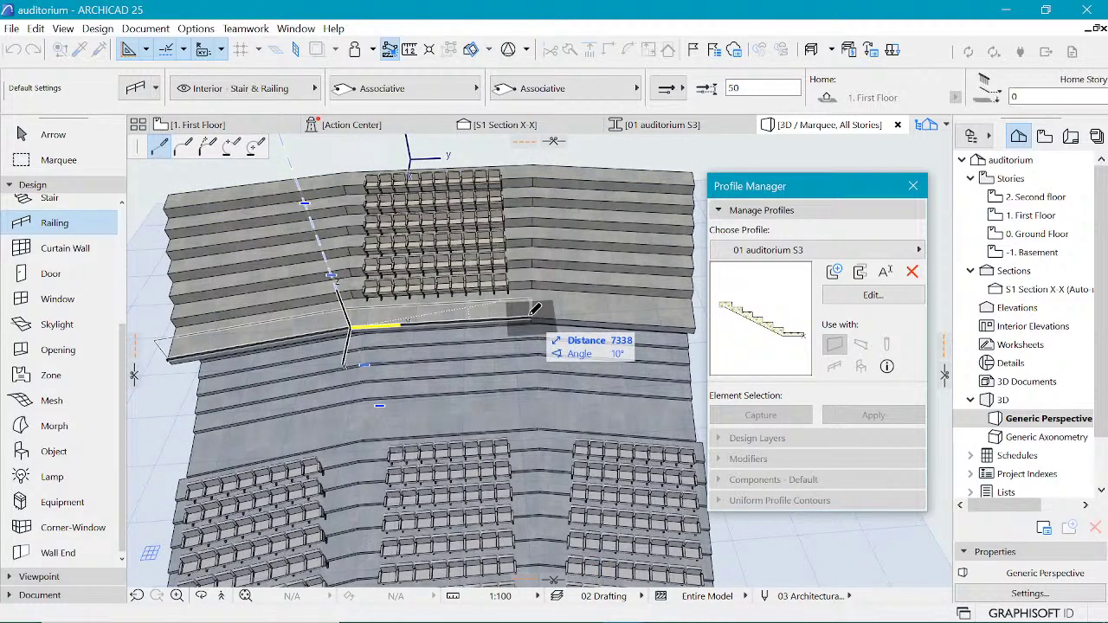
click(534, 318)
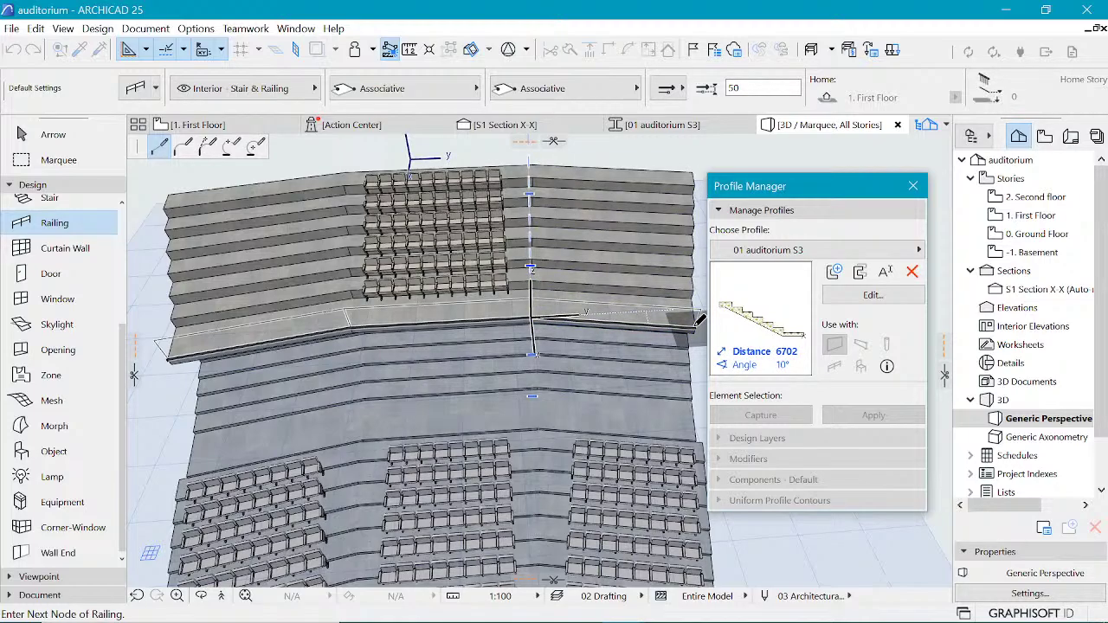
double_click(700, 320)
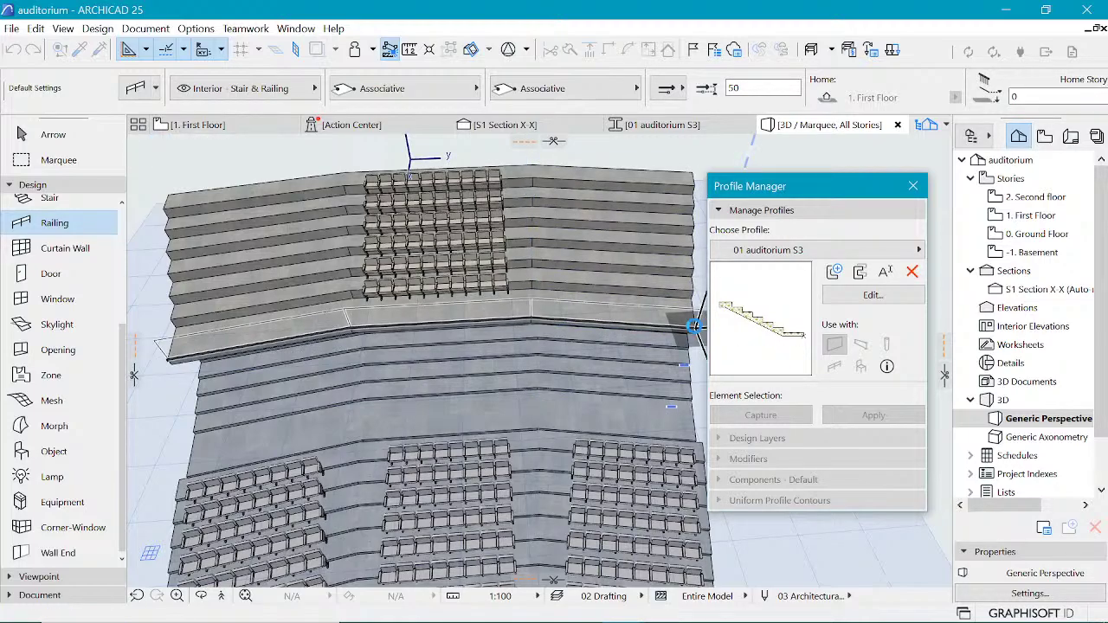
shift+middle_drag(405, 368, 514, 288)
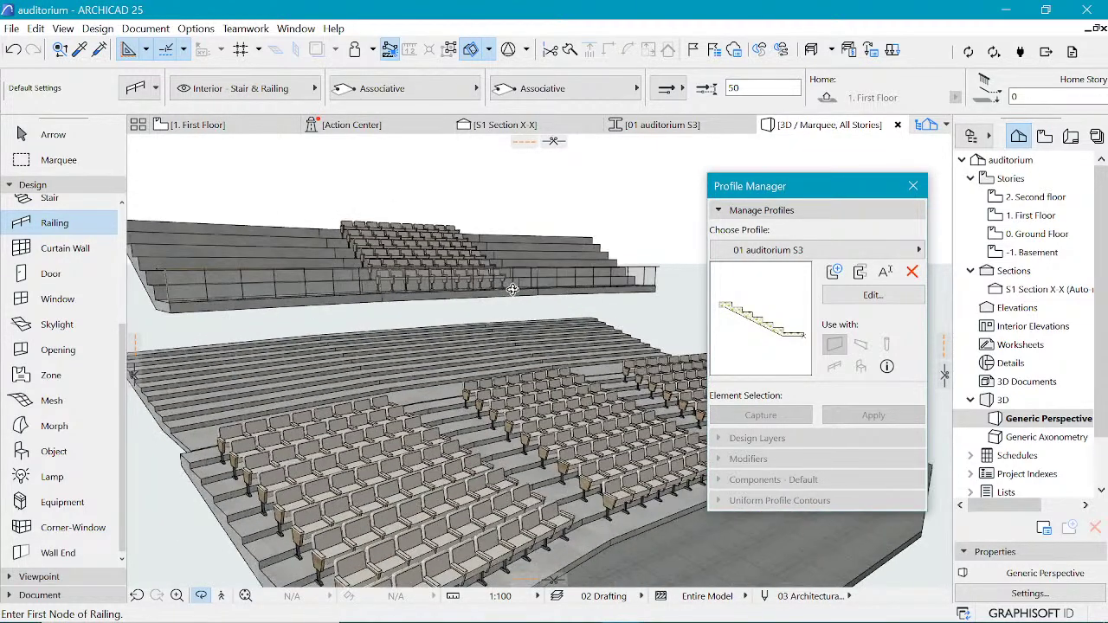
Step: Open section S1 Section X-X and examine the balcony railing against the sightlines of the seated figures
click(509, 125)
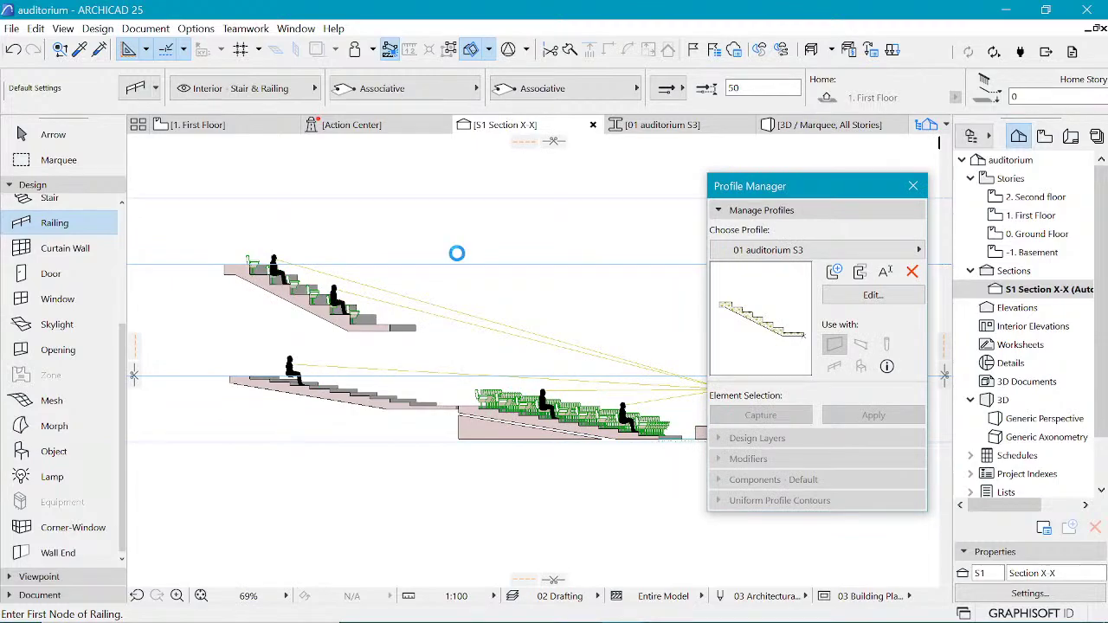
scroll(519, 316, up, 3)
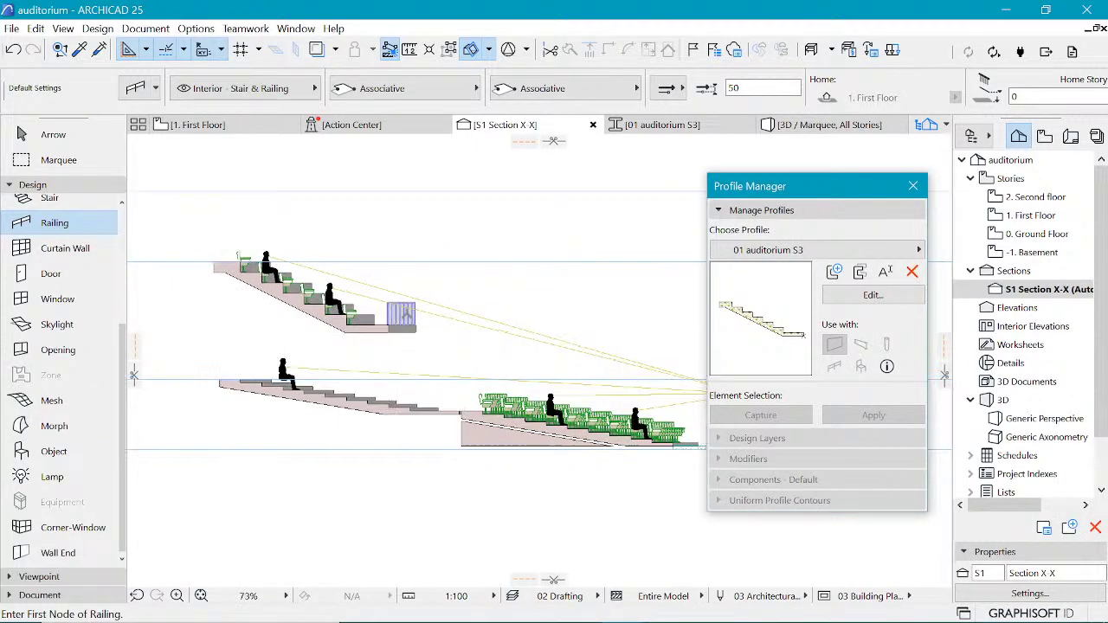
scroll(324, 288, up, 8)
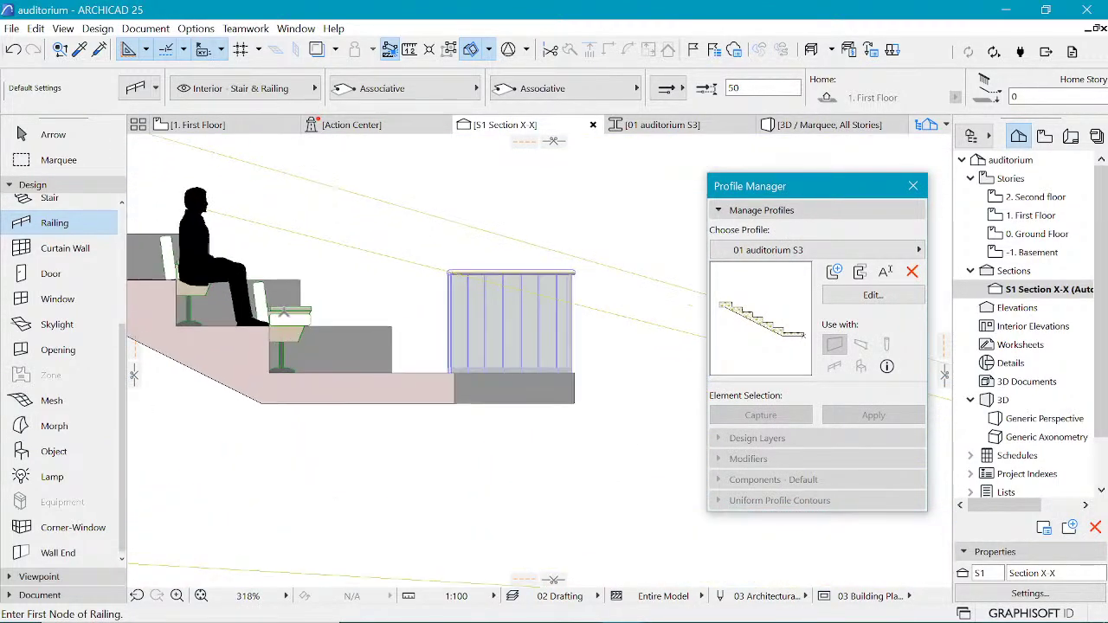
scroll(367, 314, down, 1)
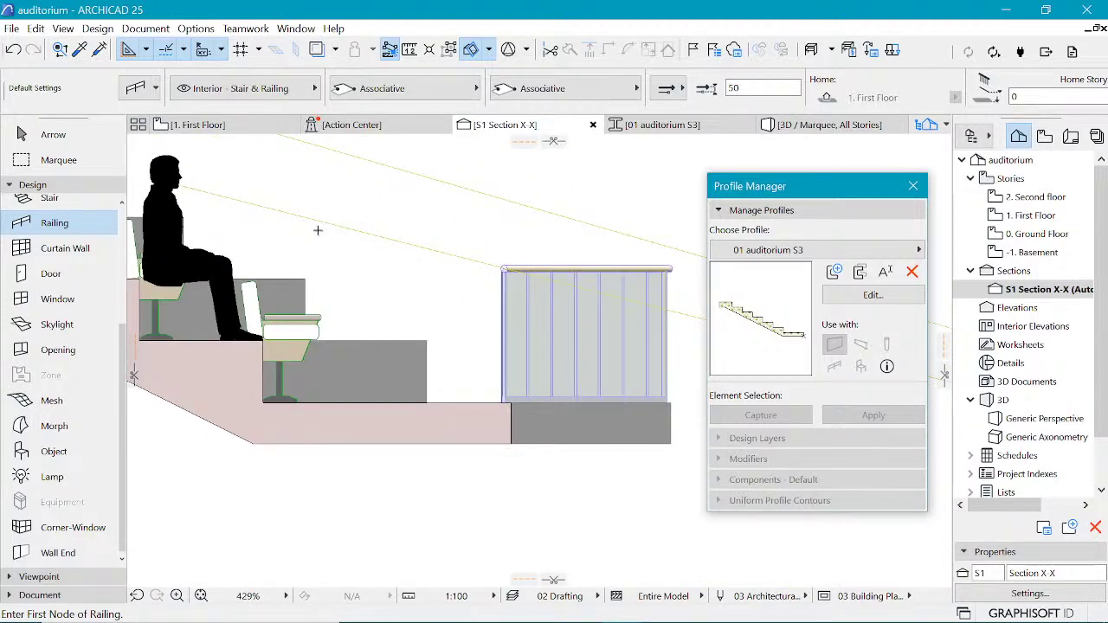
Step: Try to raise the start point of the lowest balcony figure's sightline, and undo that stretch
shift+click(185, 184)
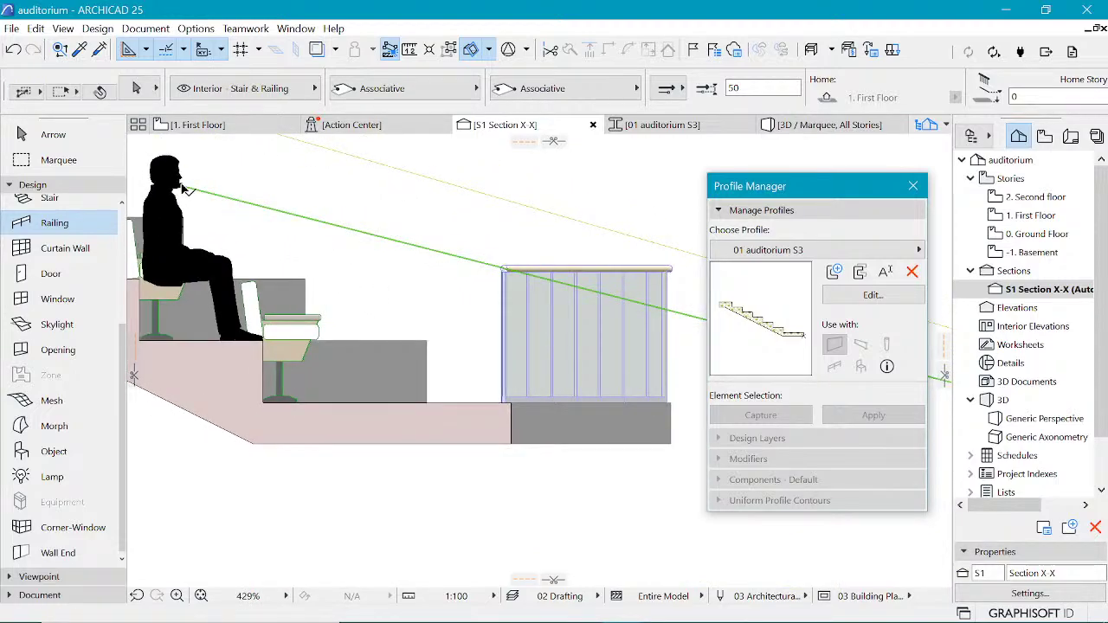
click(185, 182)
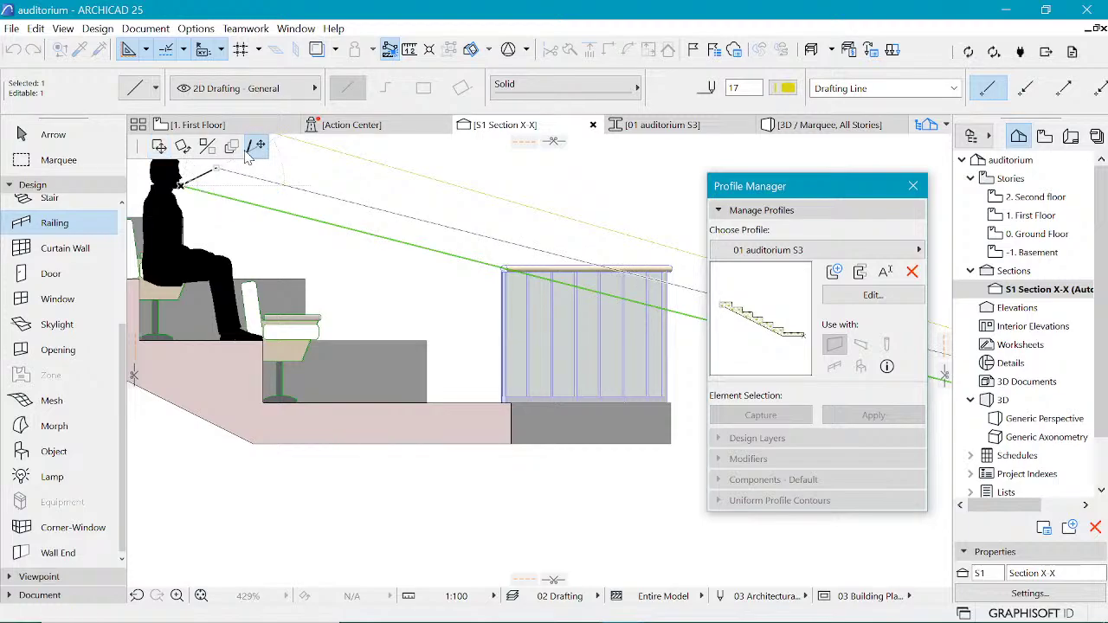
click(184, 168)
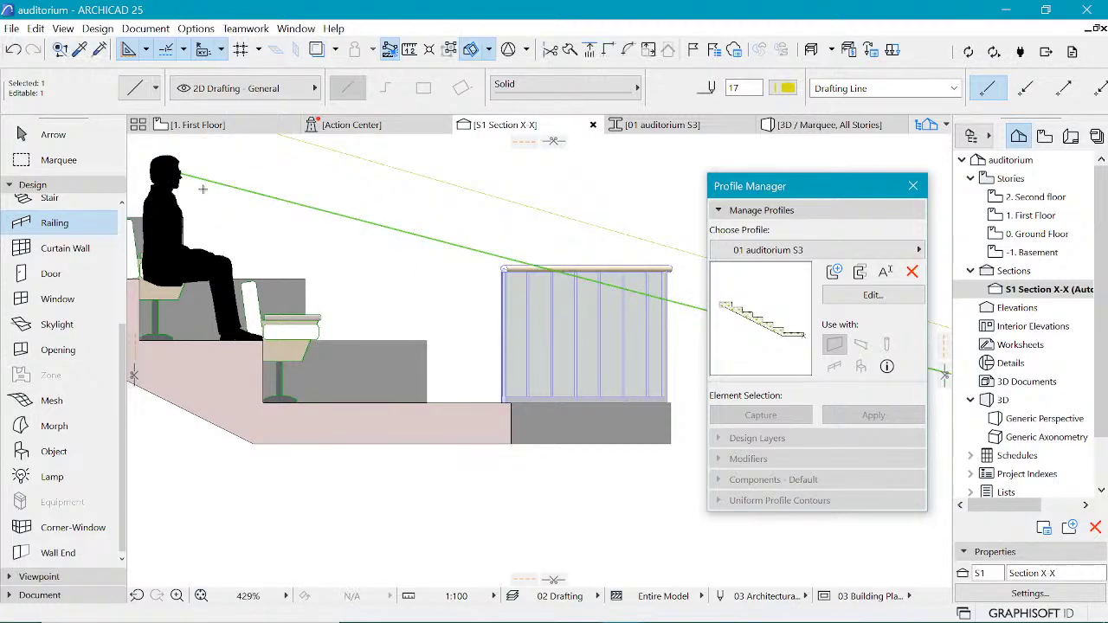
scroll(199, 182, up, 4)
scroll(237, 200, up, 2)
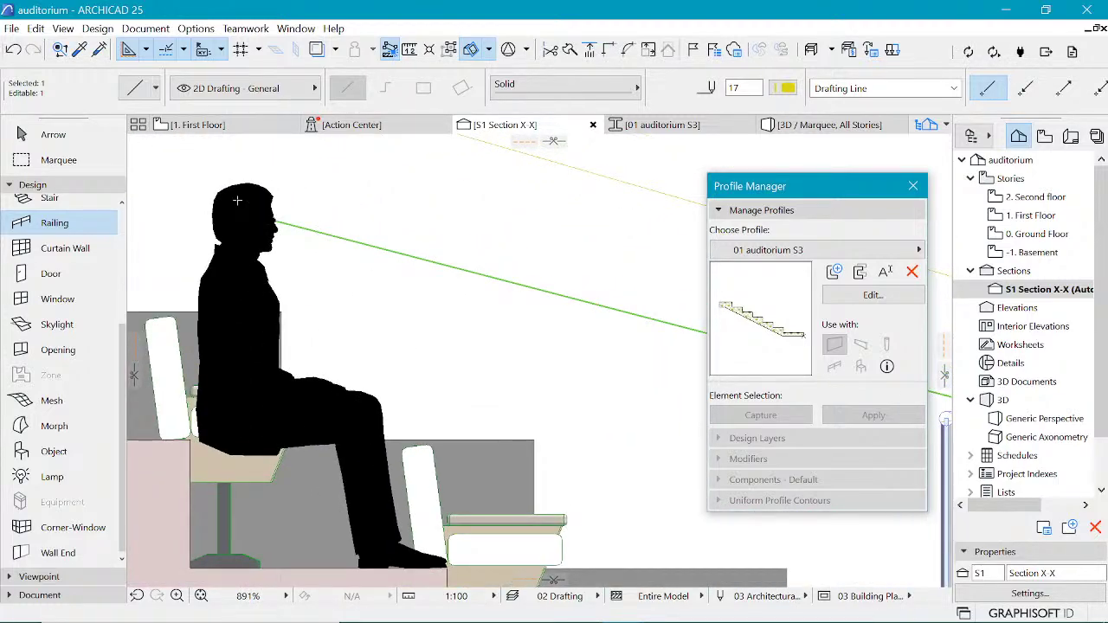
key(ctrl+z)
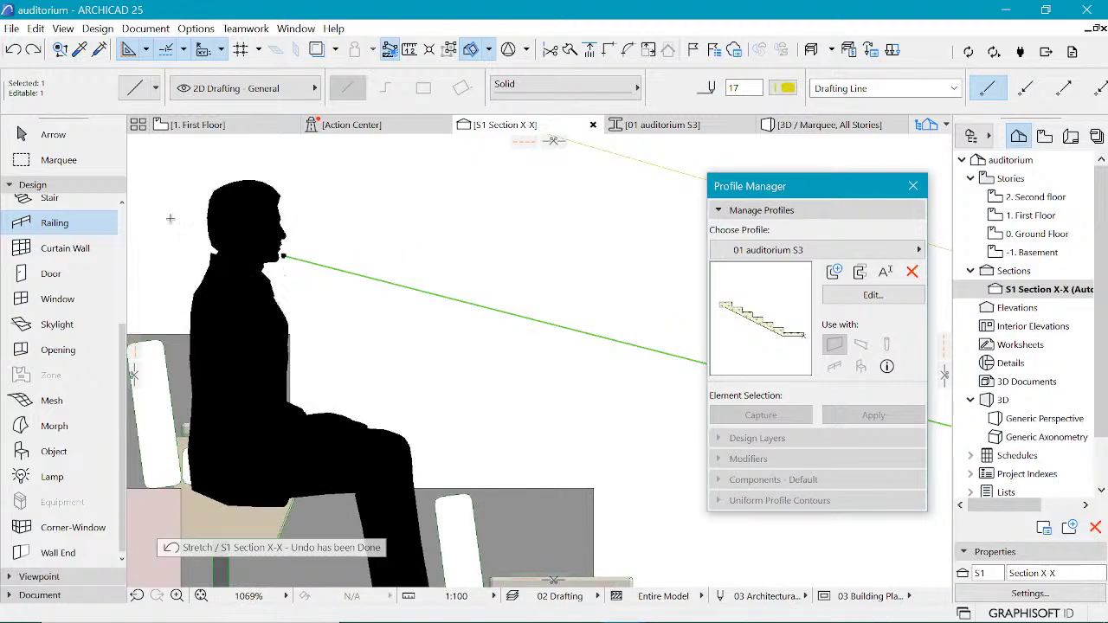
Step: Stretch the start point of the lowest balcony figure's sightline from his chin up to his eye
scroll(208, 190, up, 4)
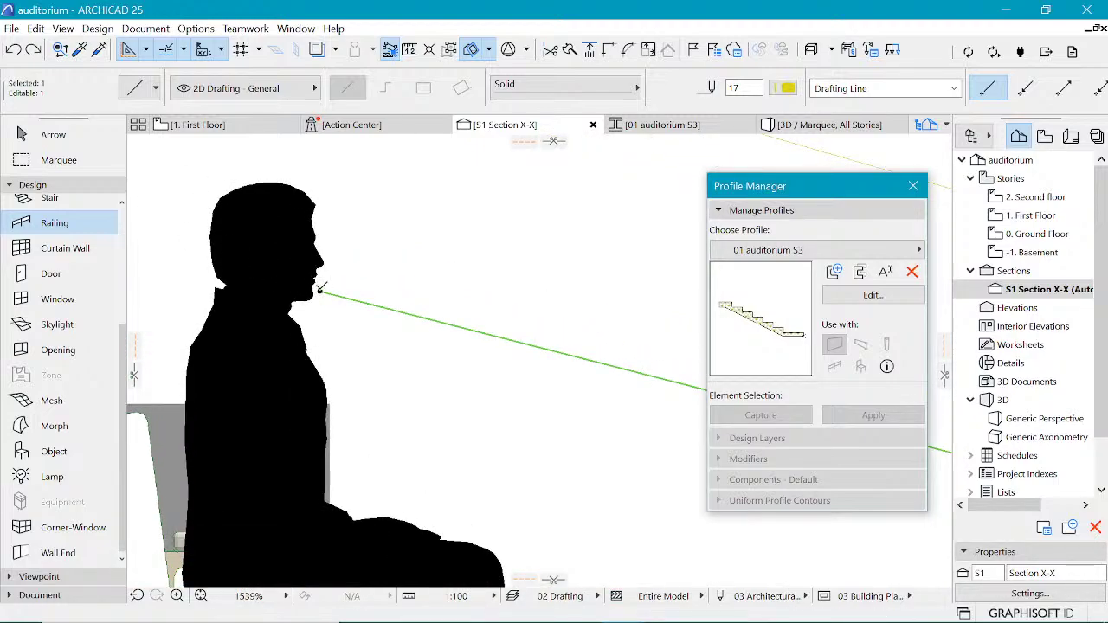
click(320, 288)
click(317, 246)
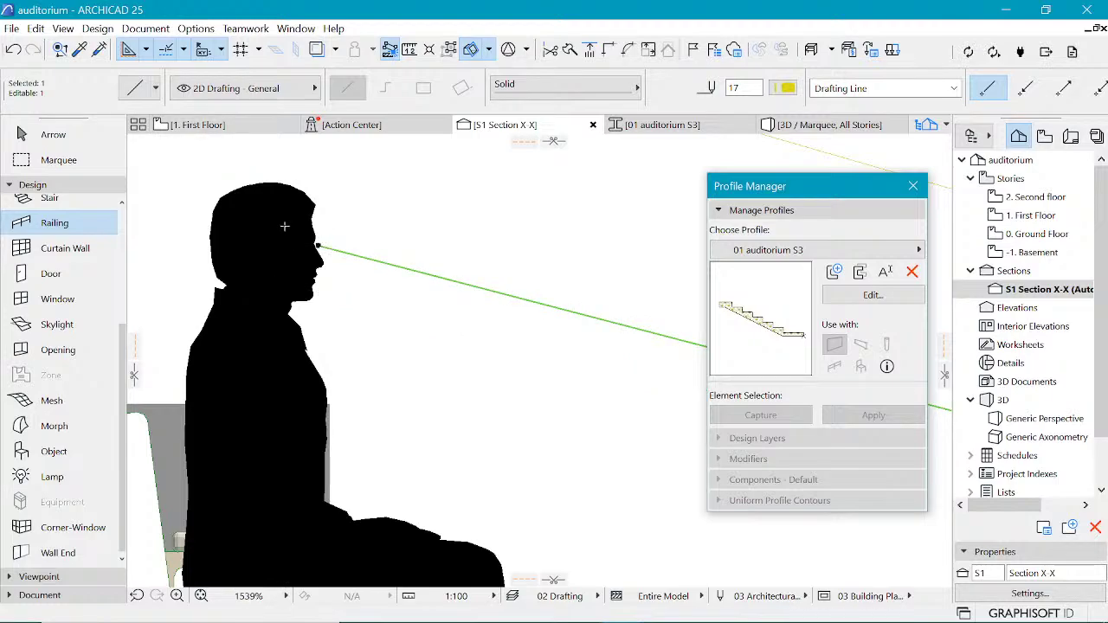
Step: Examine where the adjusted sightline meets the railing's toprail at the front of the balcony
scroll(284, 226, down, 8)
scroll(484, 241, up, 3)
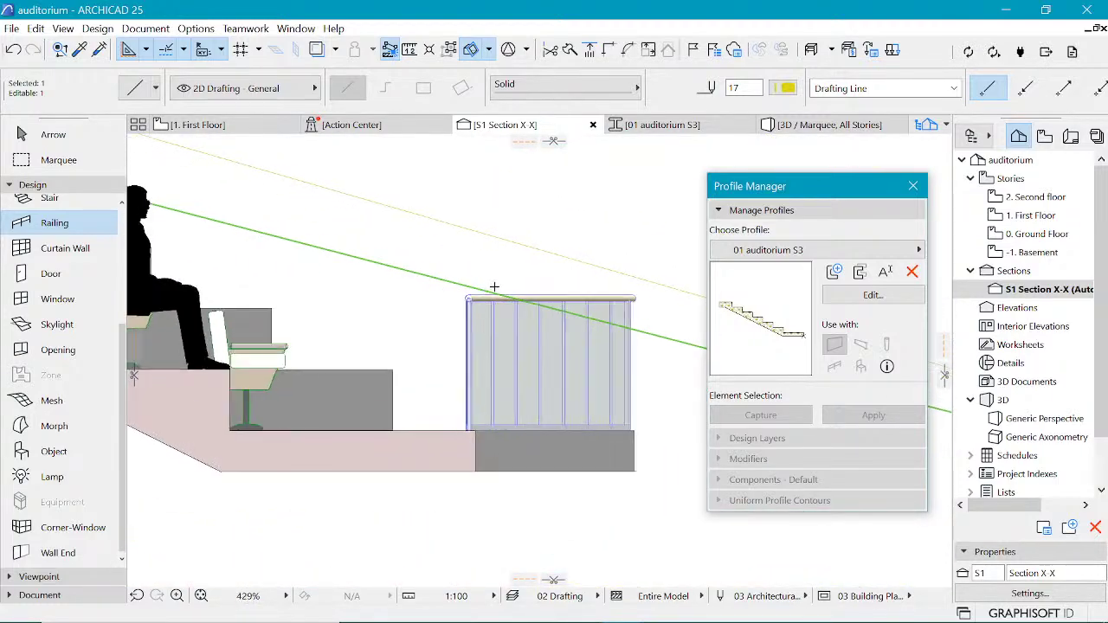
scroll(463, 288, up, 3)
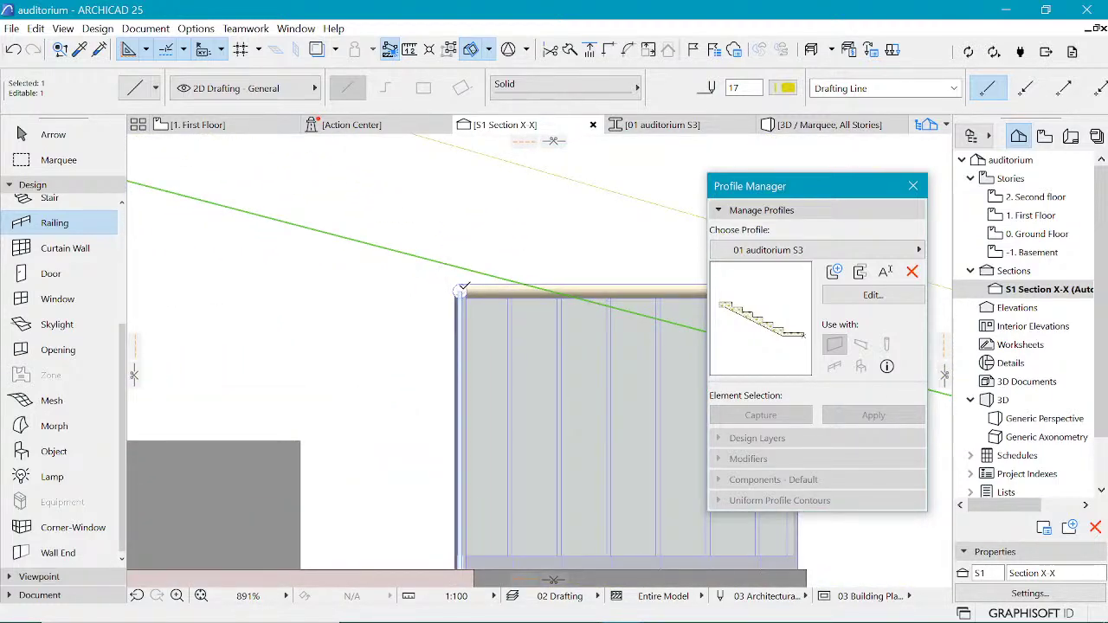
scroll(463, 288, up, 2)
scroll(512, 286, down, 6)
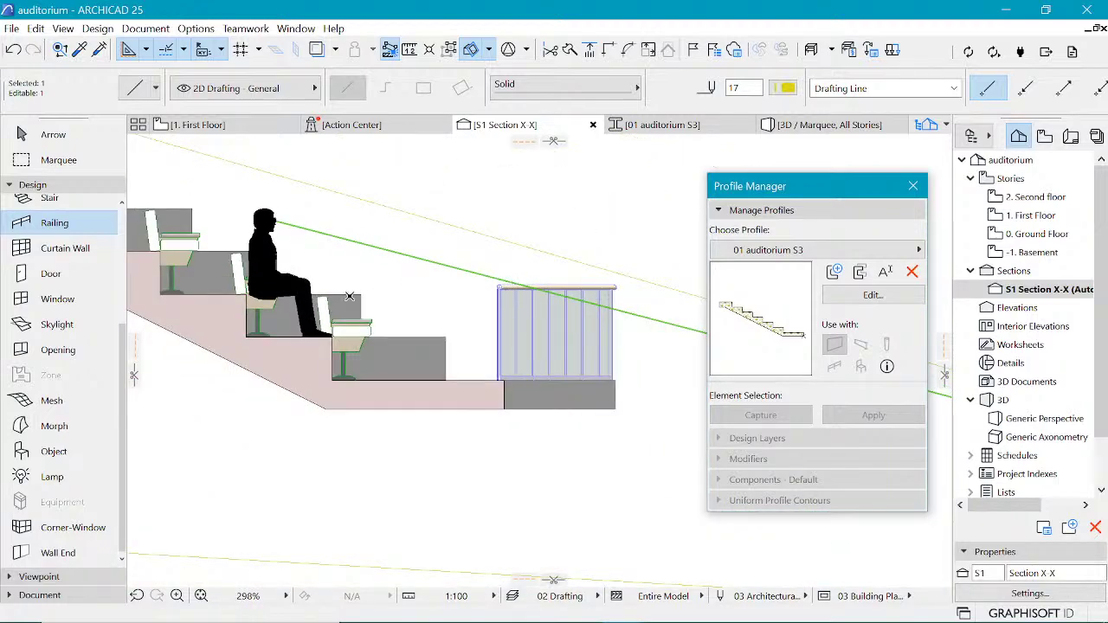
Step: Copy the lowest seated man one tier down into the balcony's front-row seat, placing his foot on the lower floor
key(Escape)
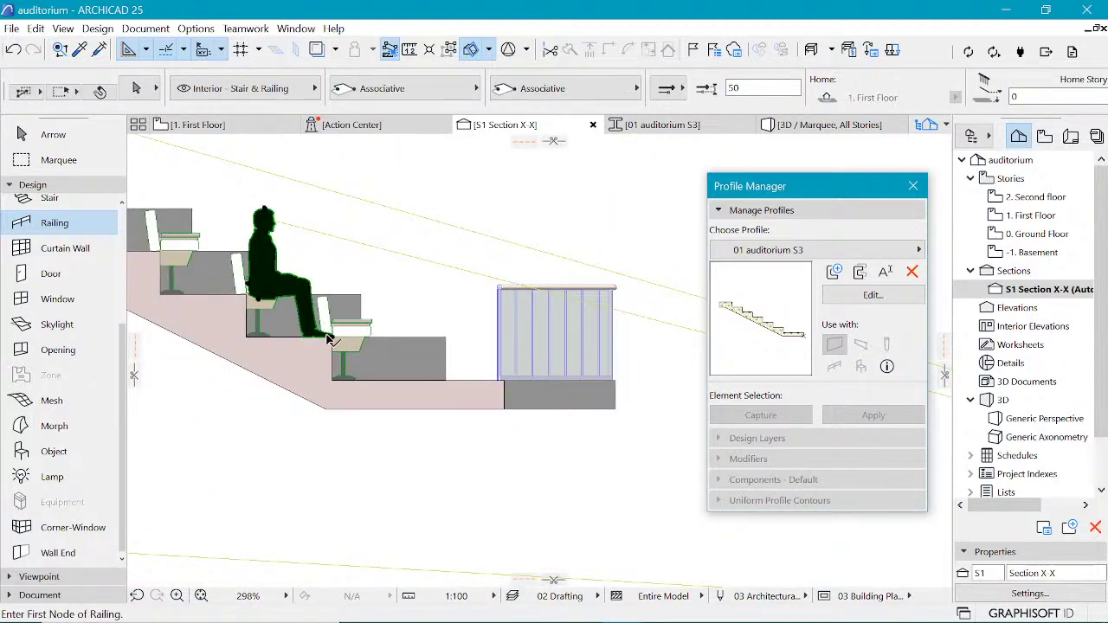
click(329, 340)
key(ctrl+d)
click(259, 300)
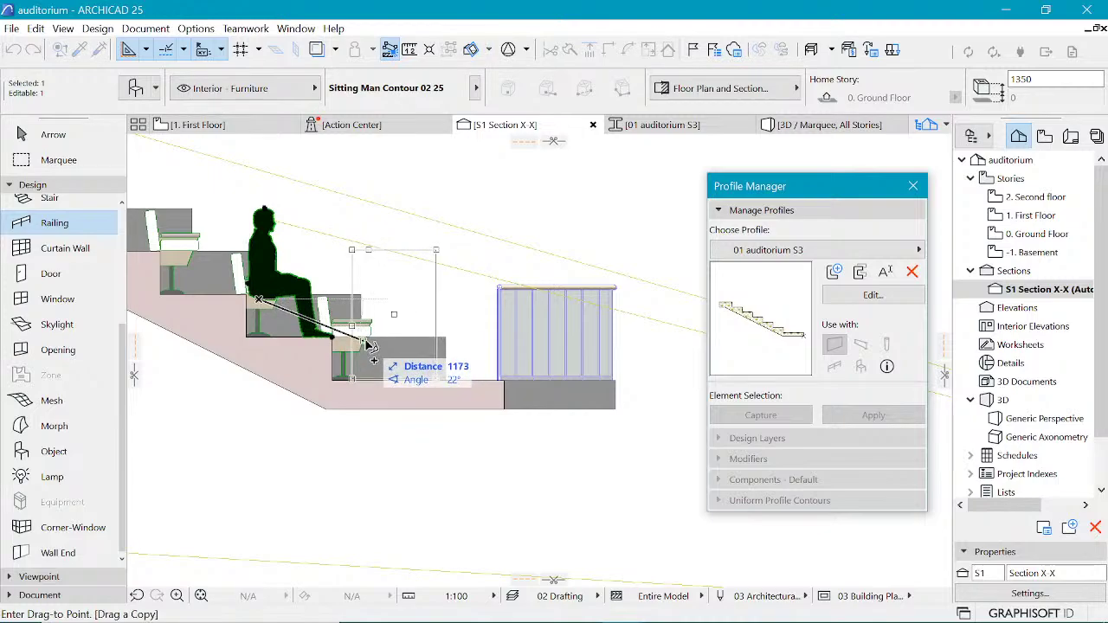
key(Escape)
key(ctrl+shift+d)
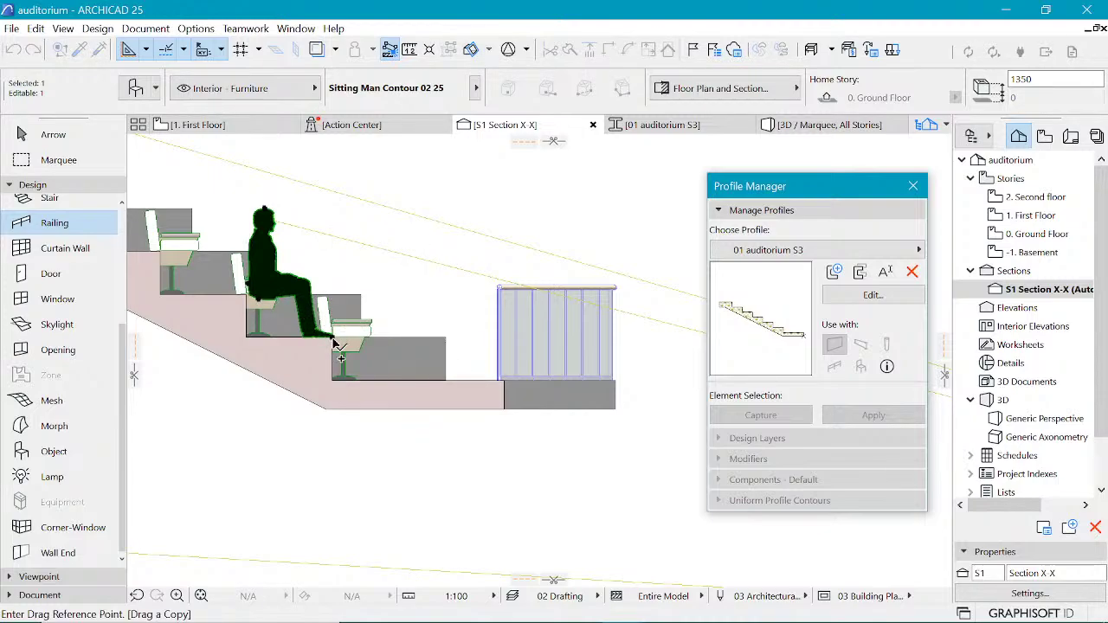
click(333, 337)
click(439, 381)
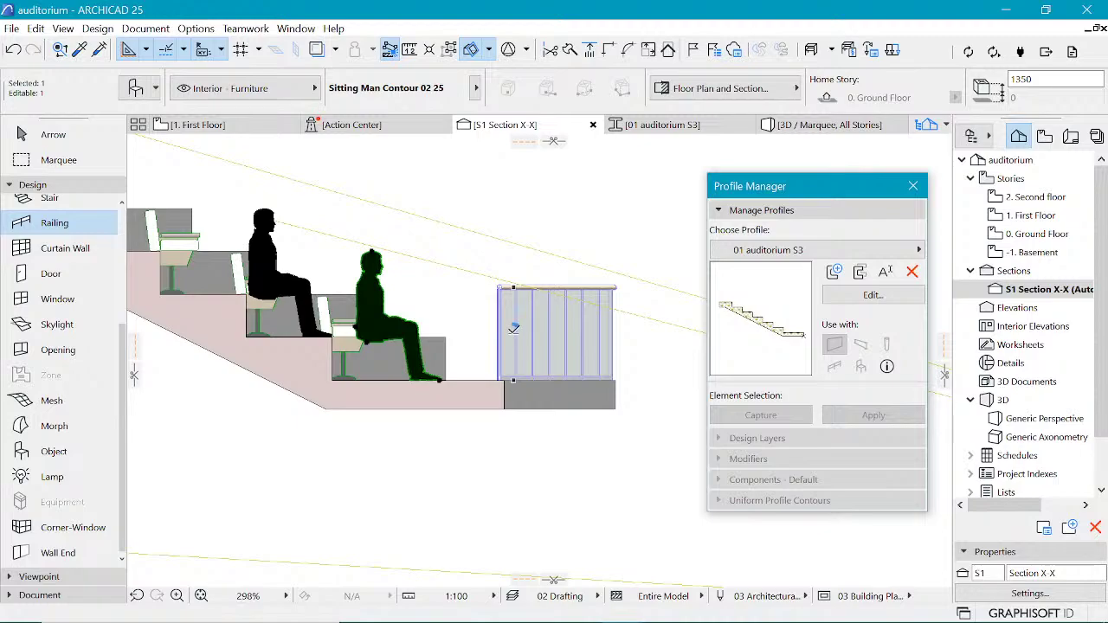
click(513, 332)
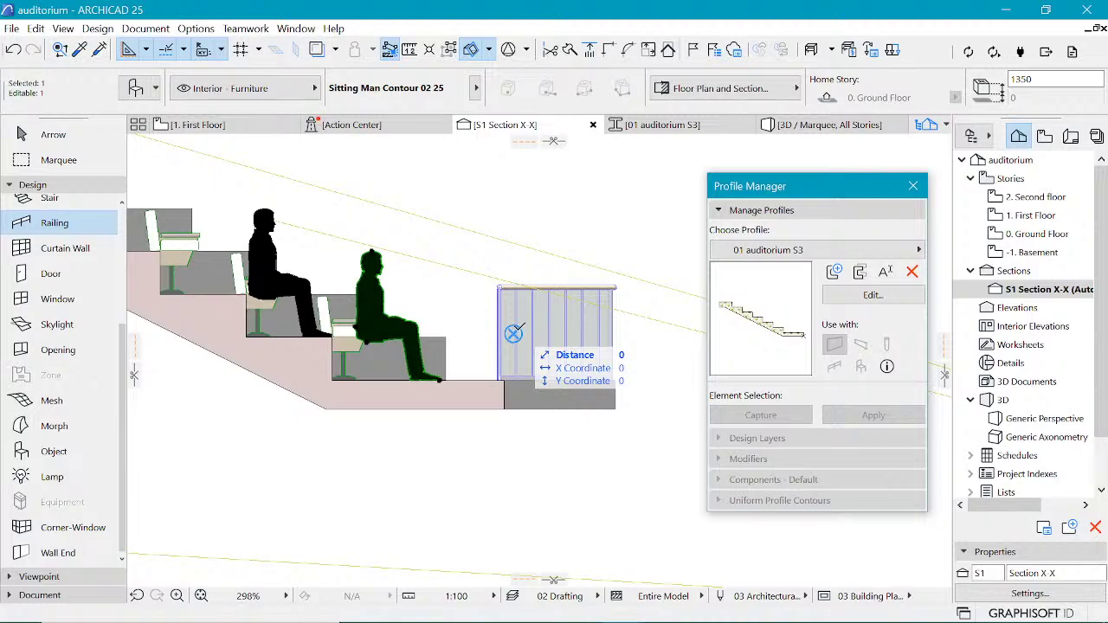
scroll(370, 246, up, 3)
key(Escape)
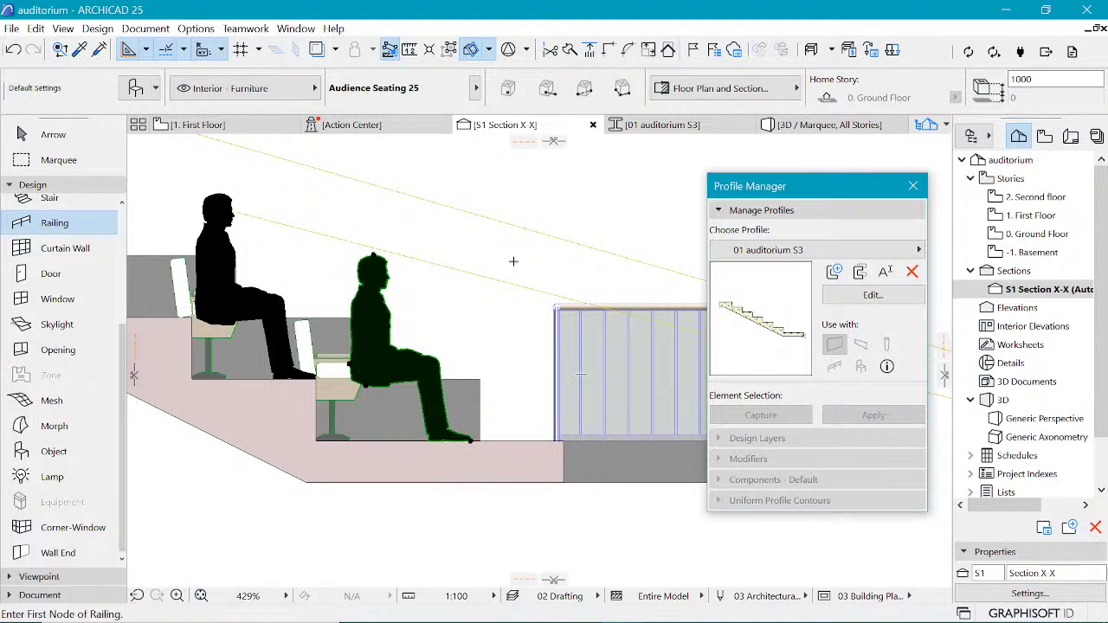
Step: Copy the sightline from the second-row man's eye to the eye of the front-row man
scroll(234, 210, up, 2)
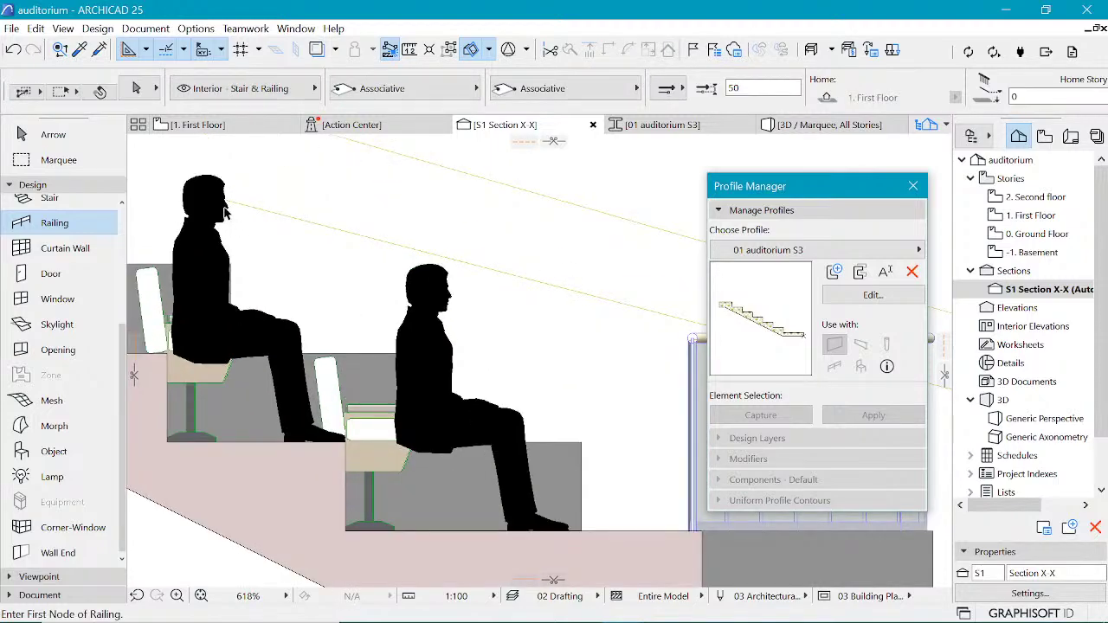
shift+click(229, 206)
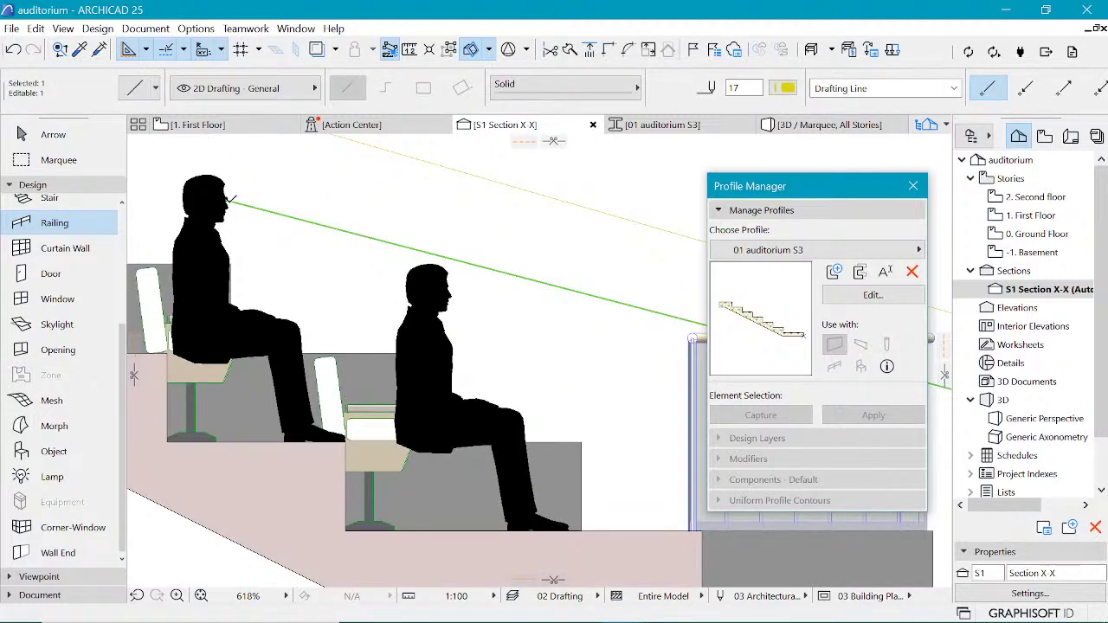
key(ctrl+d)
key(ctrl)
click(230, 200)
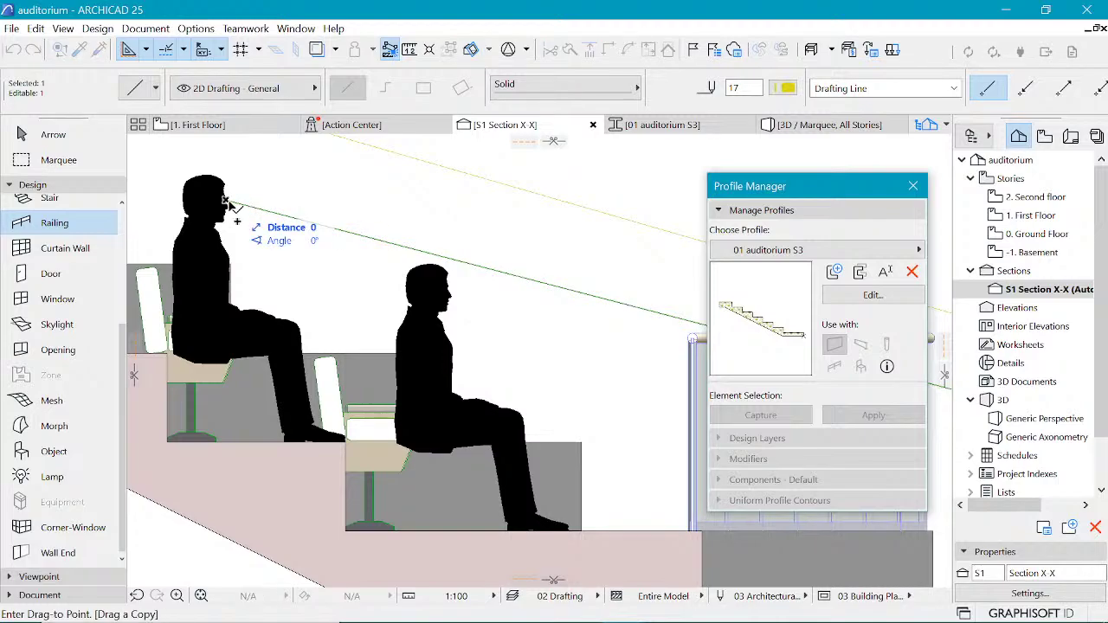
click(230, 200)
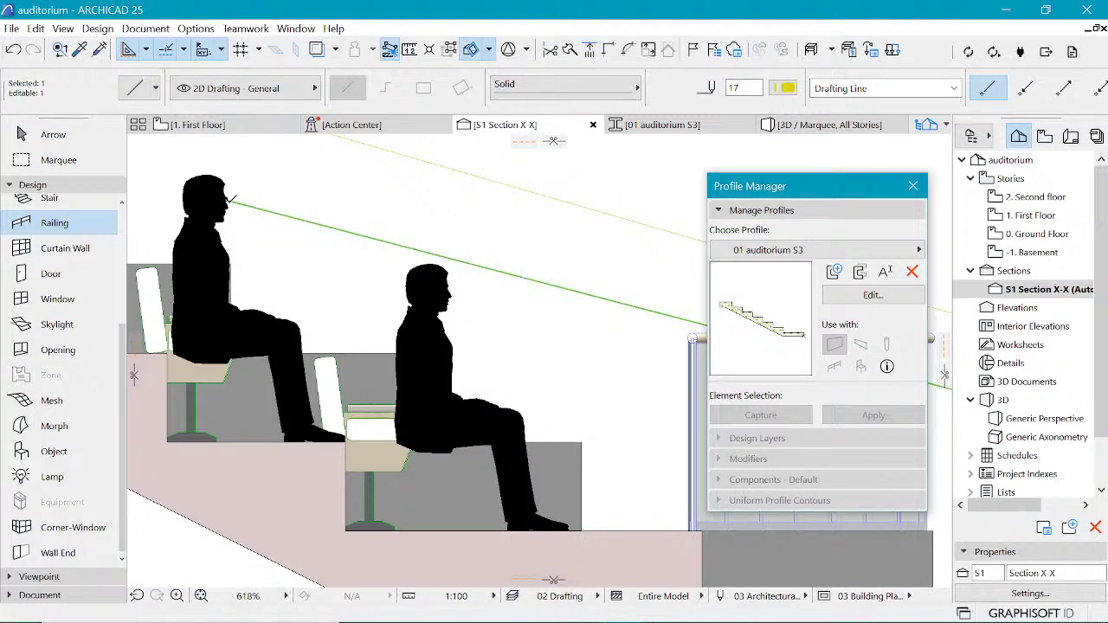
click(448, 291)
Step: Examine how the front-row man's sightline passes the toprail and glass panels of the balcony railing
scroll(331, 301, down, 5)
scroll(416, 314, up, 3)
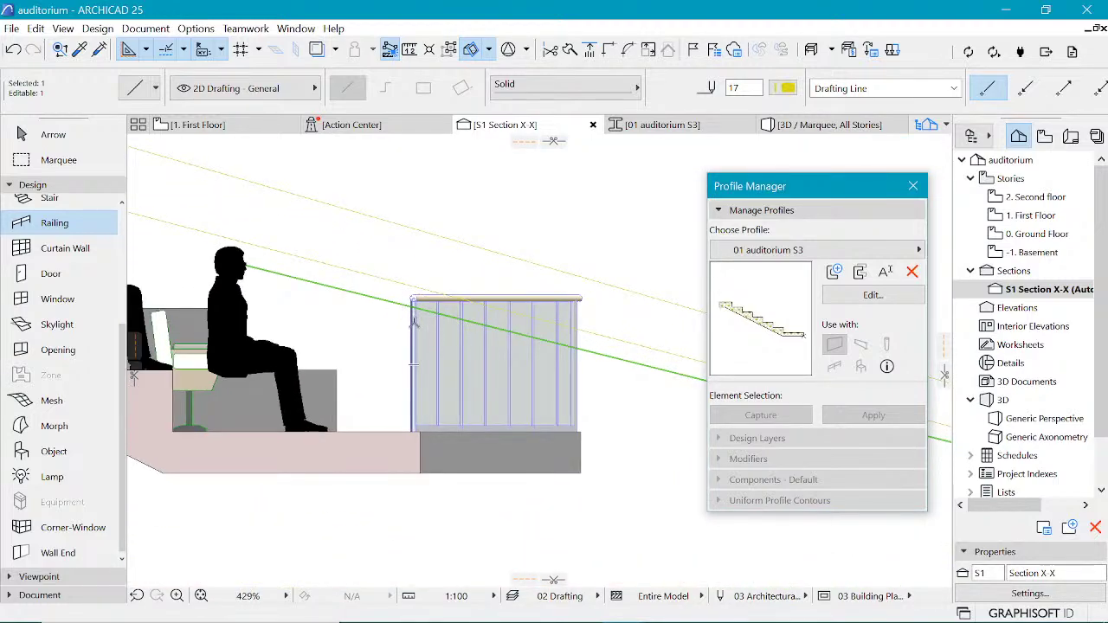
scroll(404, 307, up, 1)
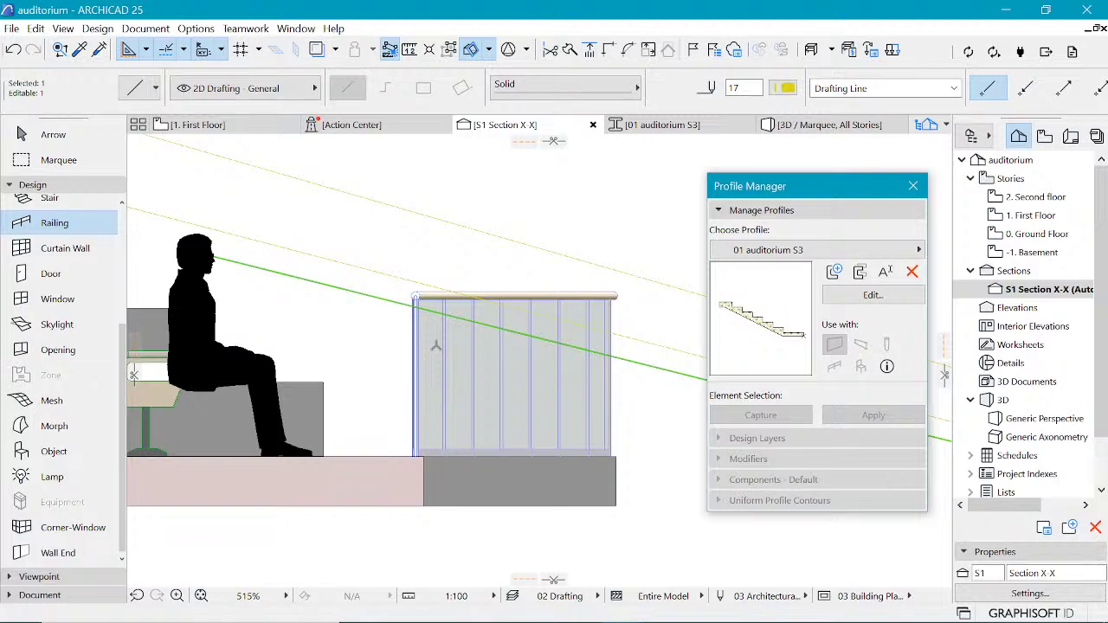
scroll(439, 344, down, 2)
scroll(403, 377, up, 2)
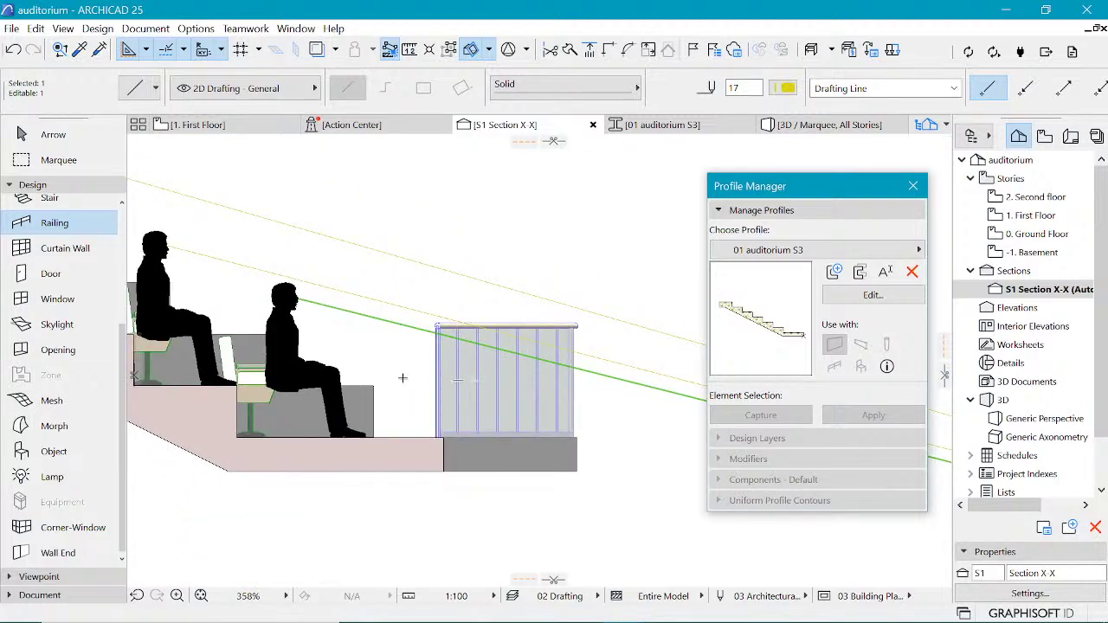
Step: Deselect the front-row sightline and examine all the balcony and lower-tier sightlines across the whole section
scroll(402, 378, down, 4)
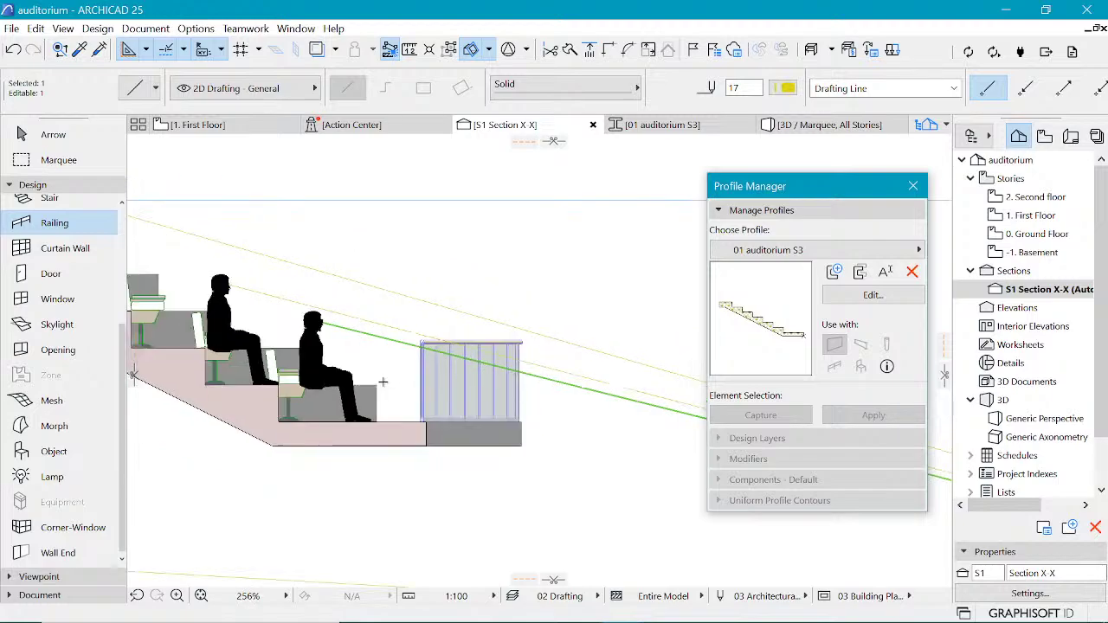
key(Escape)
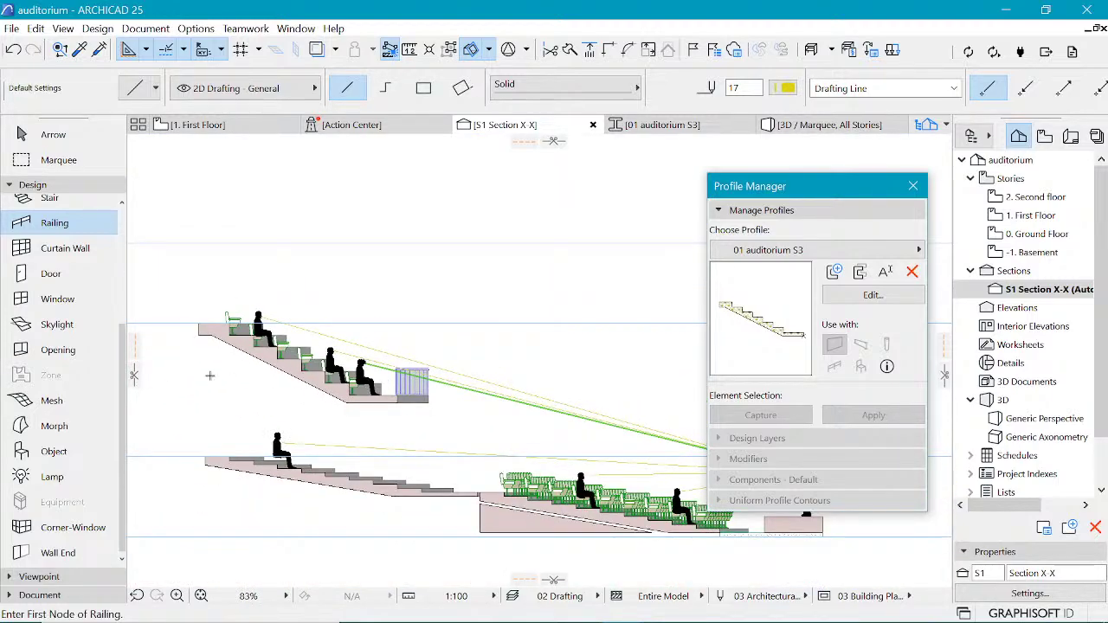
scroll(406, 375, down, 2)
scroll(534, 450, up, 1)
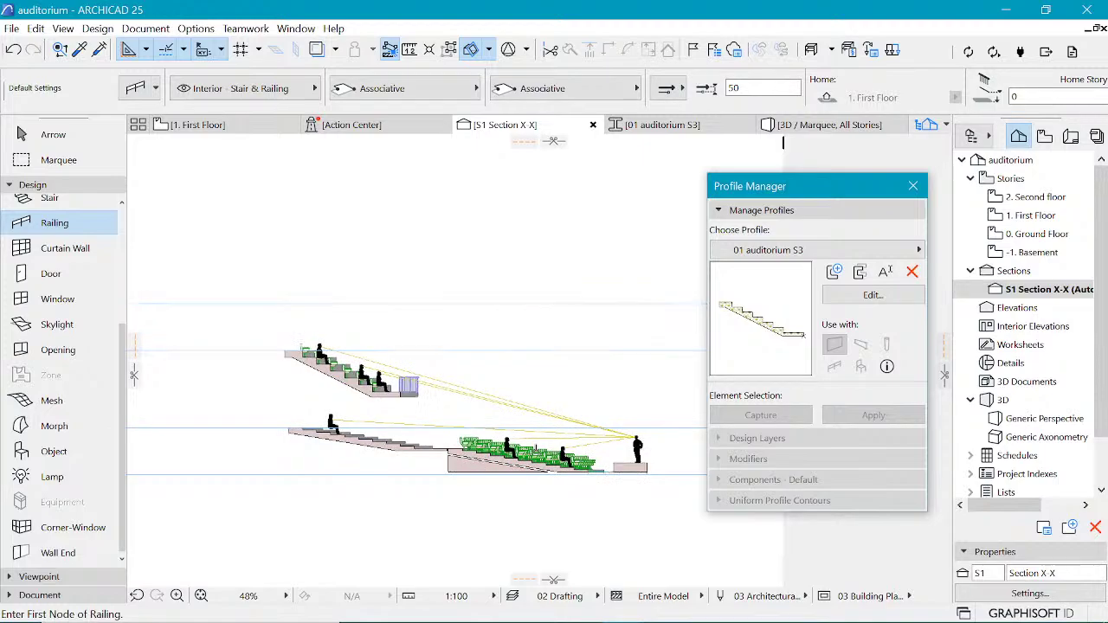
Step: Switch to the 3D view and examine the lower-tier seating blocks and the railed balcony from the stage side
click(823, 124)
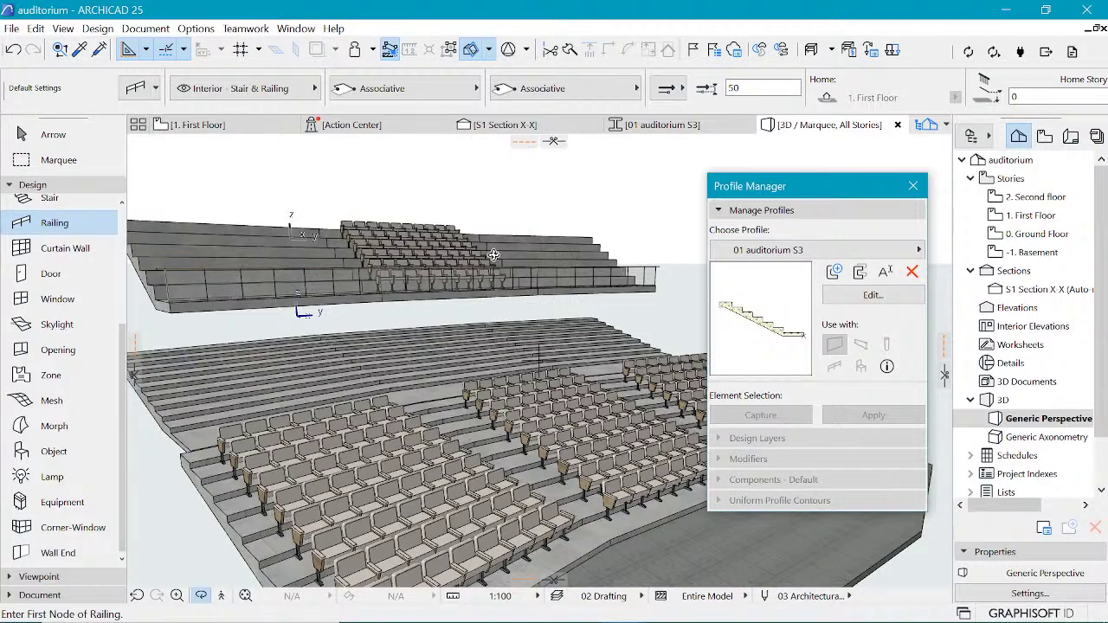
scroll(582, 433, up, 5)
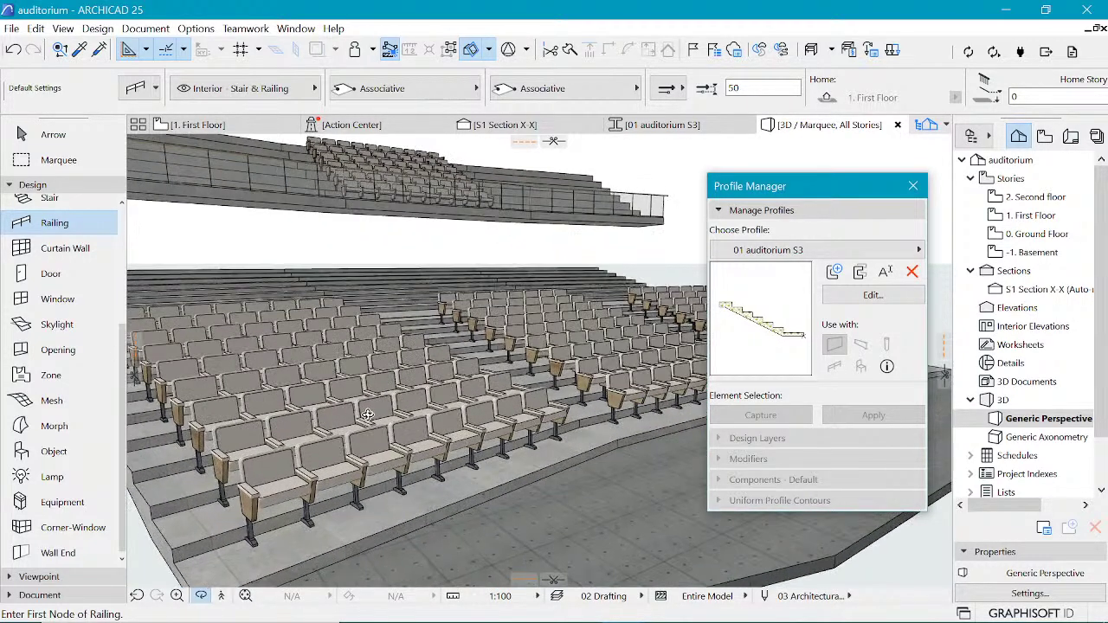
drag(598, 390, 328, 359)
scroll(348, 365, up, 5)
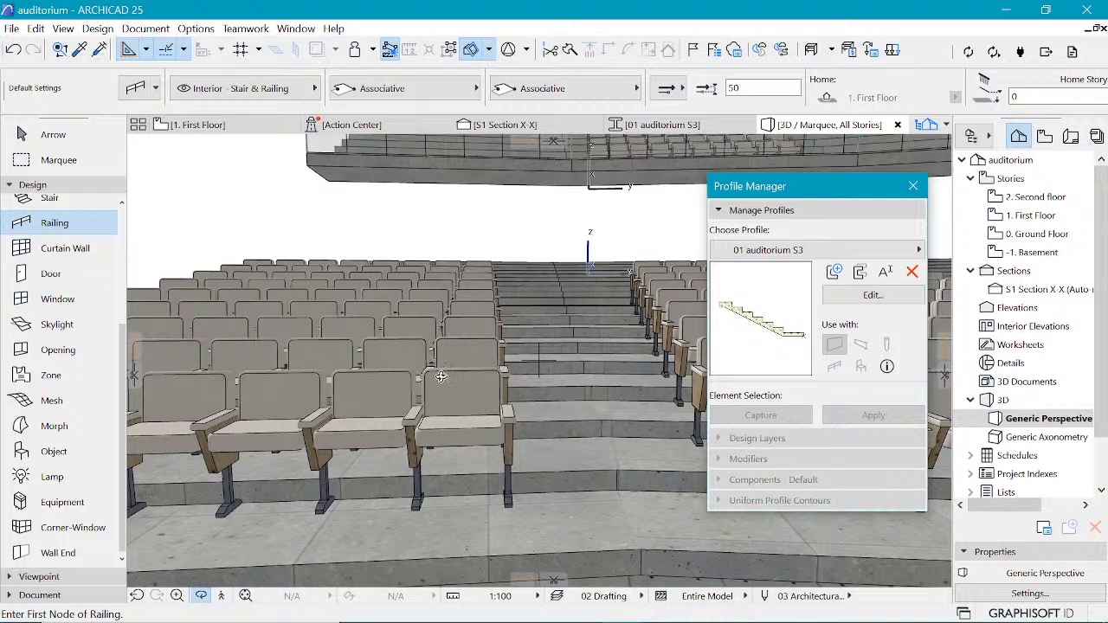
scroll(423, 401, down, 8)
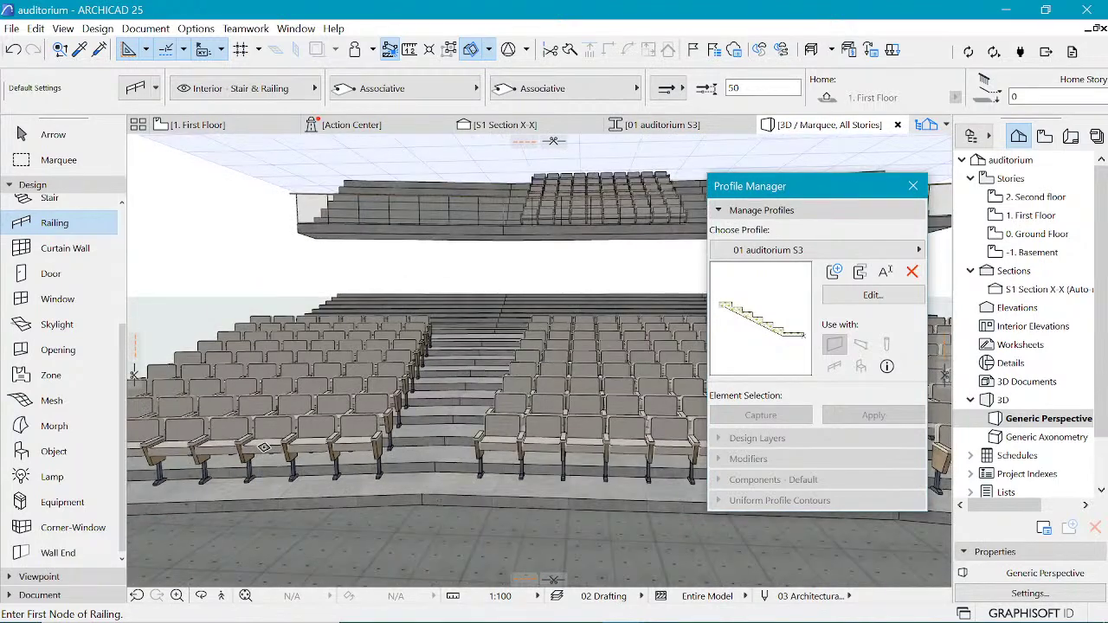
scroll(686, 436, up, 1)
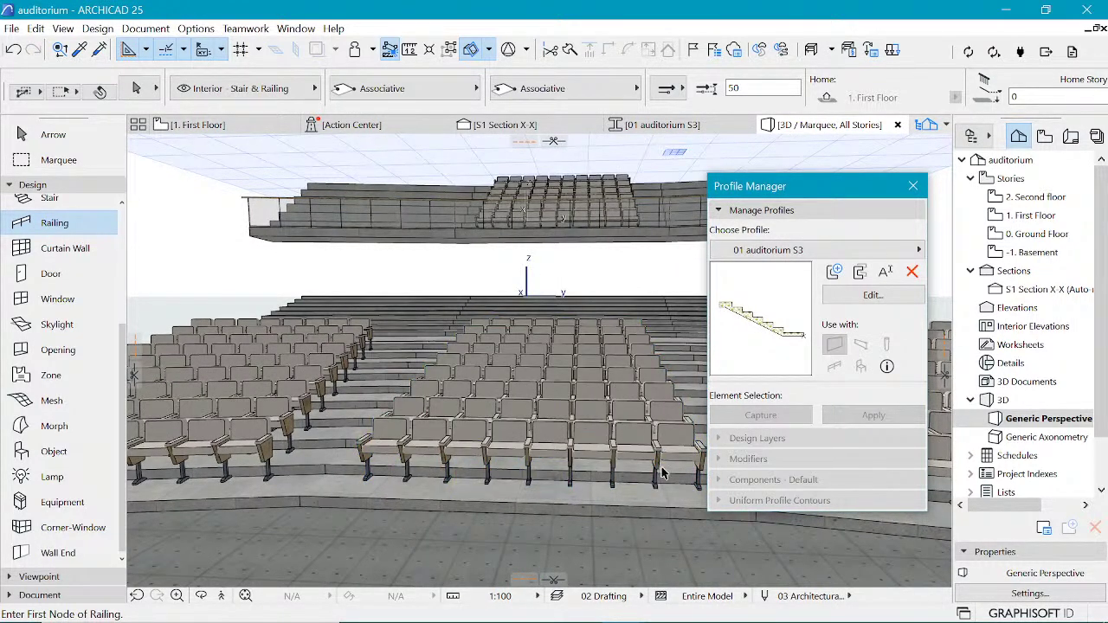
Step: Open the settings of the middle lower-tier Audience Seating block and review its positioning, seat layout and seat dimensions
shift+click(373, 480)
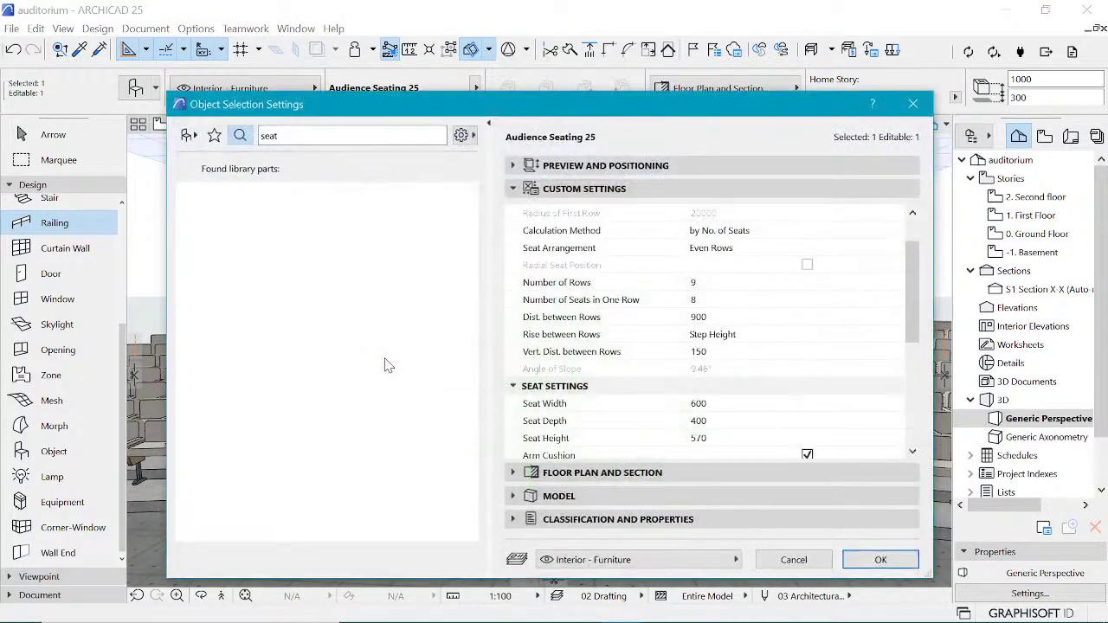
click(593, 169)
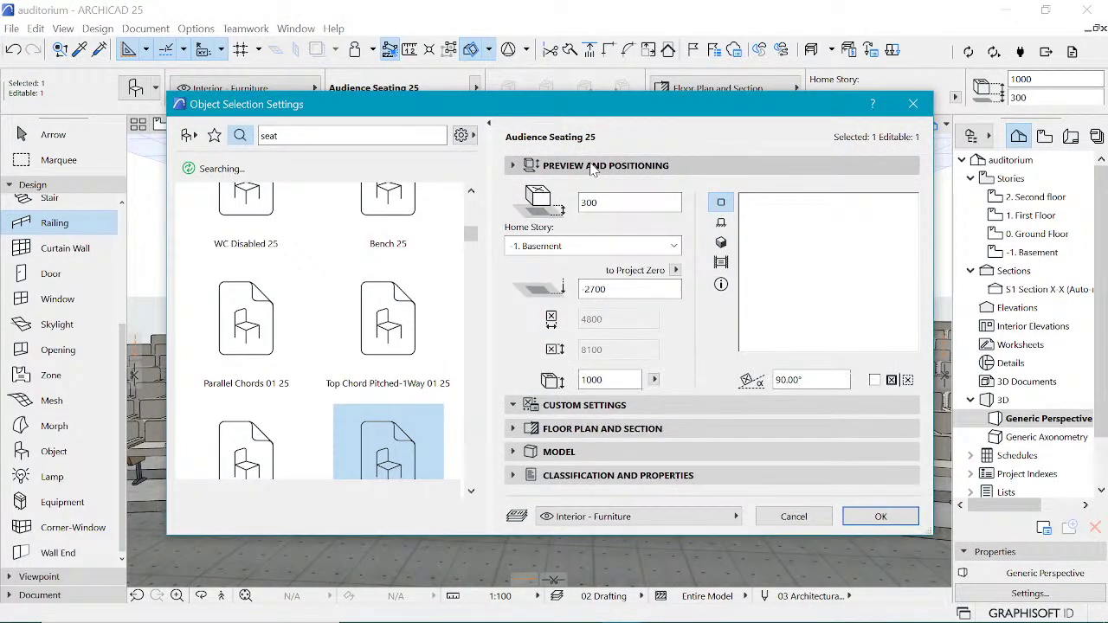
click(571, 412)
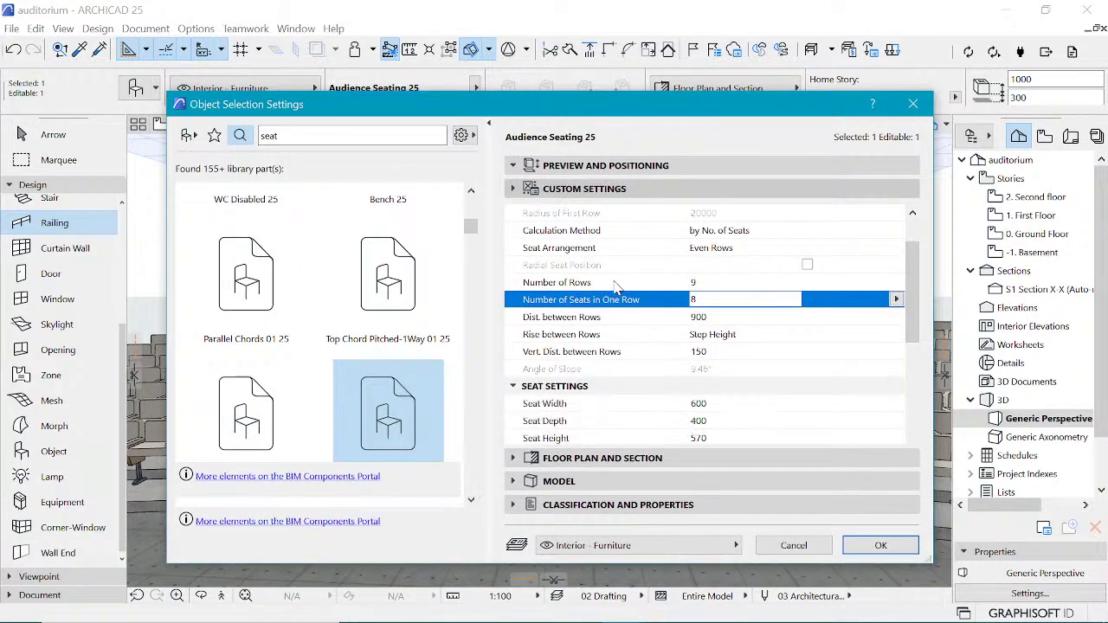
scroll(667, 431, down, 1)
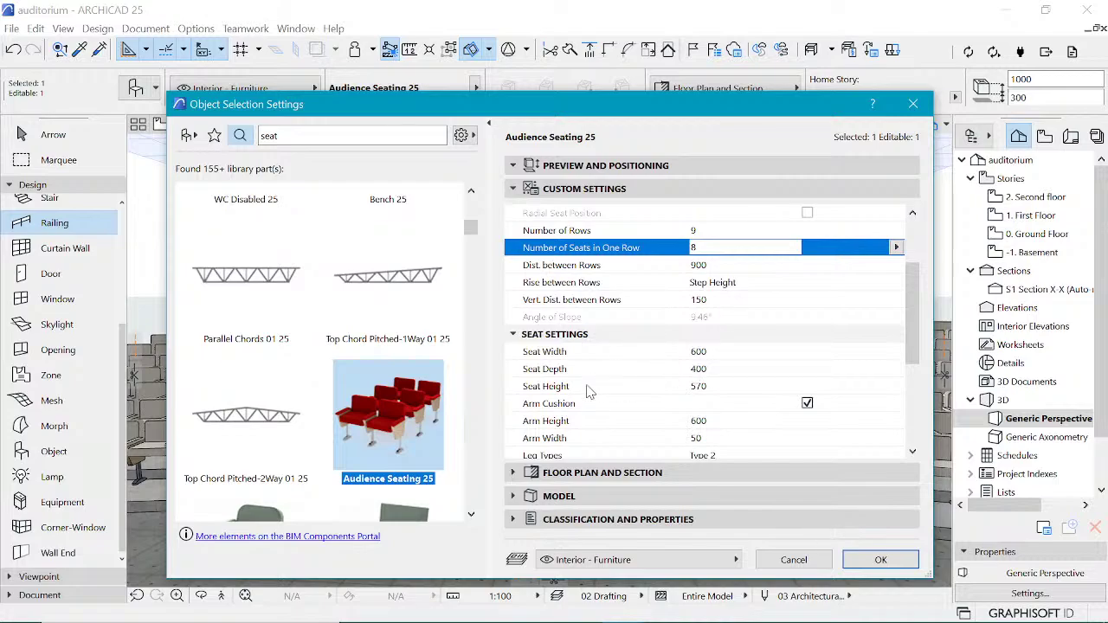
scroll(666, 405, down, 1)
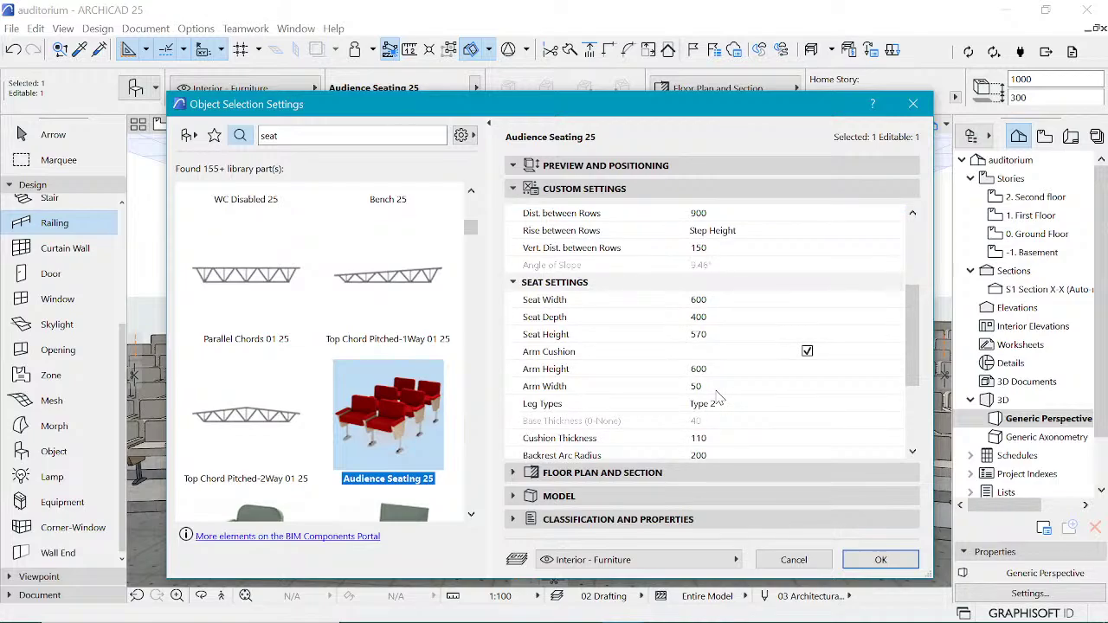
scroll(656, 426, down, 3)
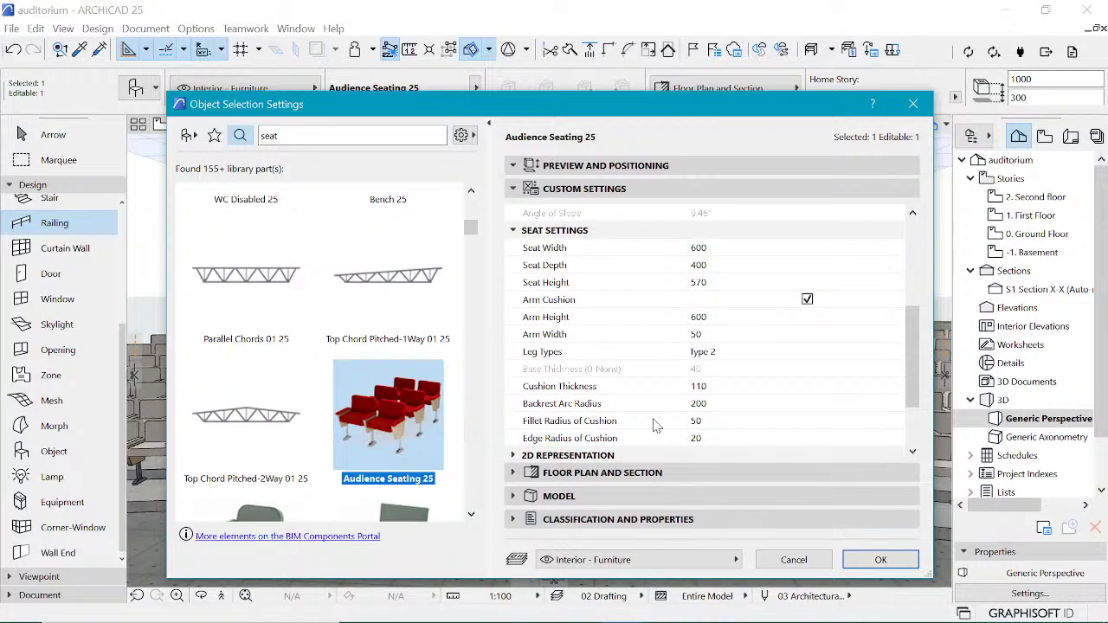
scroll(655, 426, down, 5)
scroll(655, 426, up, 10)
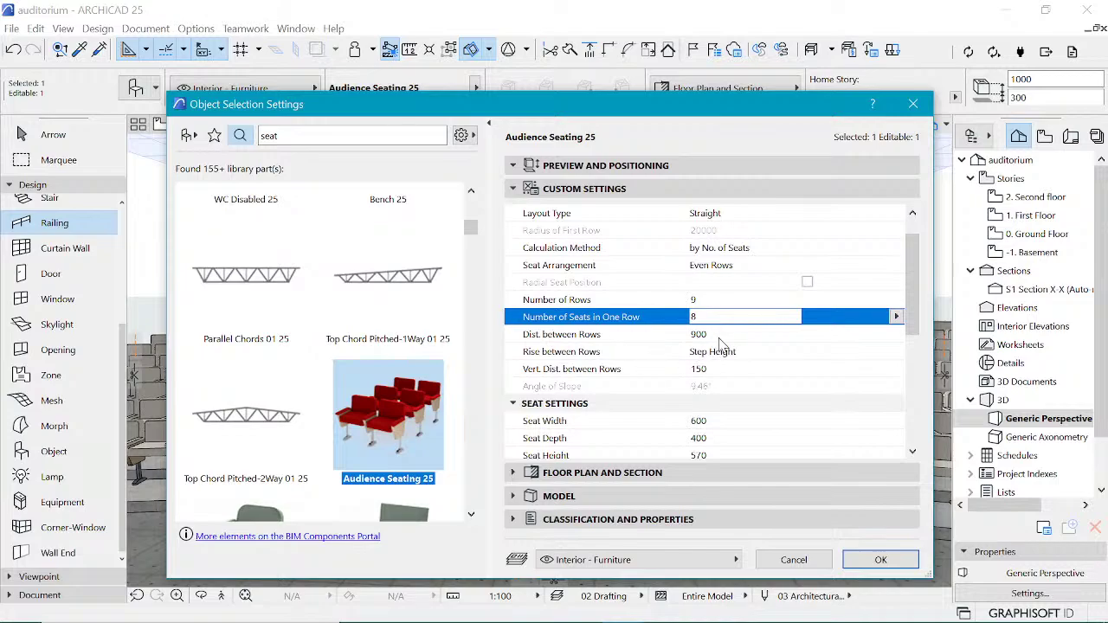
scroll(713, 310, up, 1)
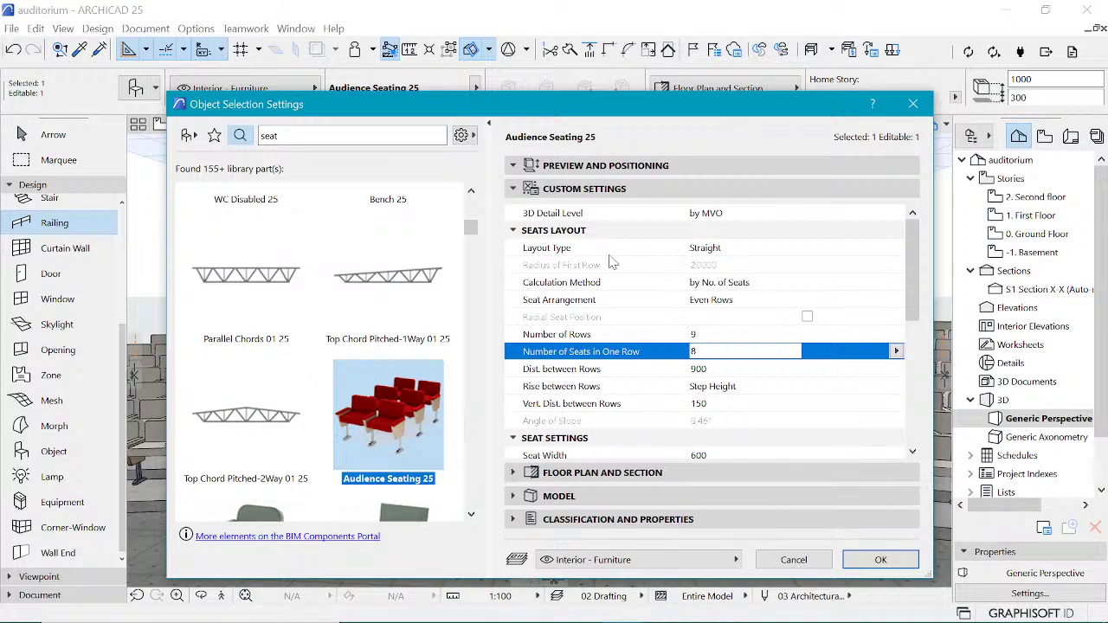
click(577, 250)
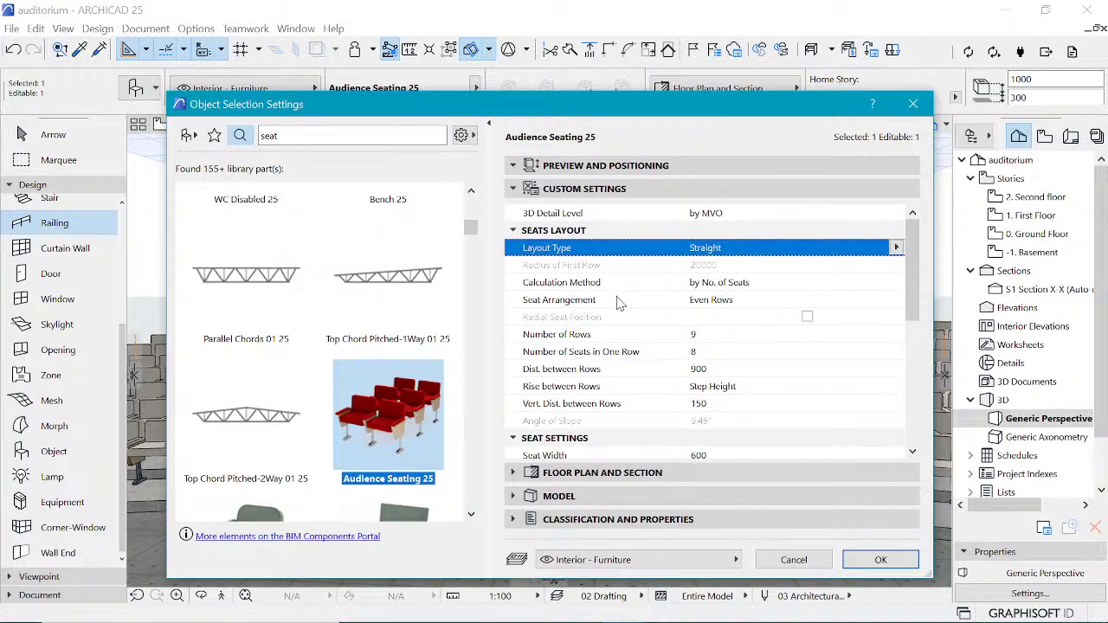
scroll(732, 396, down, 2)
scroll(732, 396, down, 1)
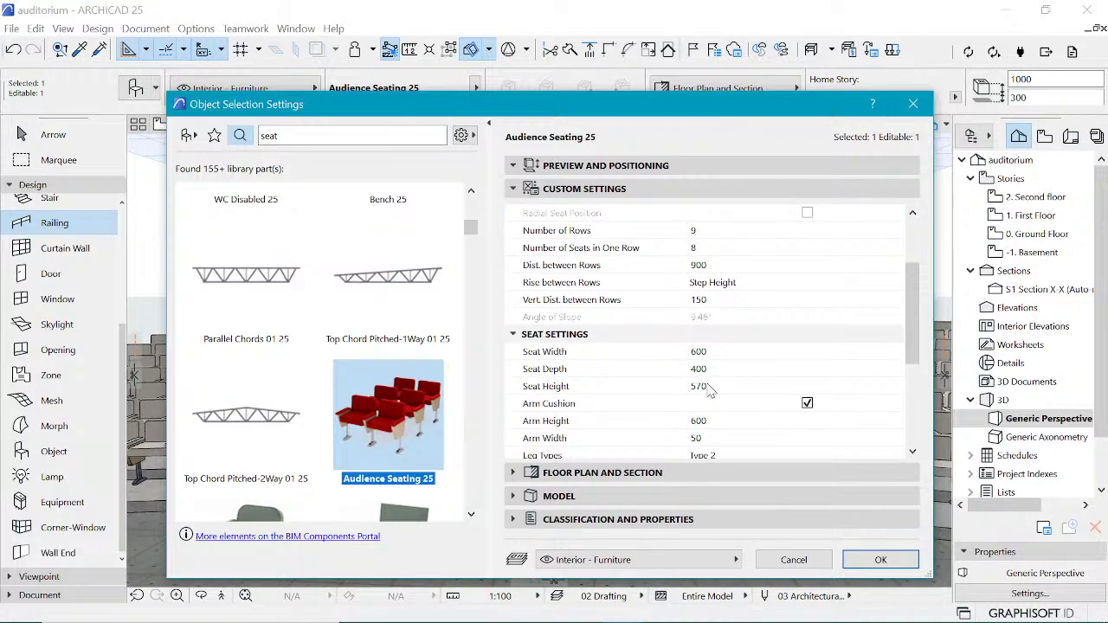
Step: Set the seat width of the middle lower-tier seating block to 1200 and apply the change
click(700, 388)
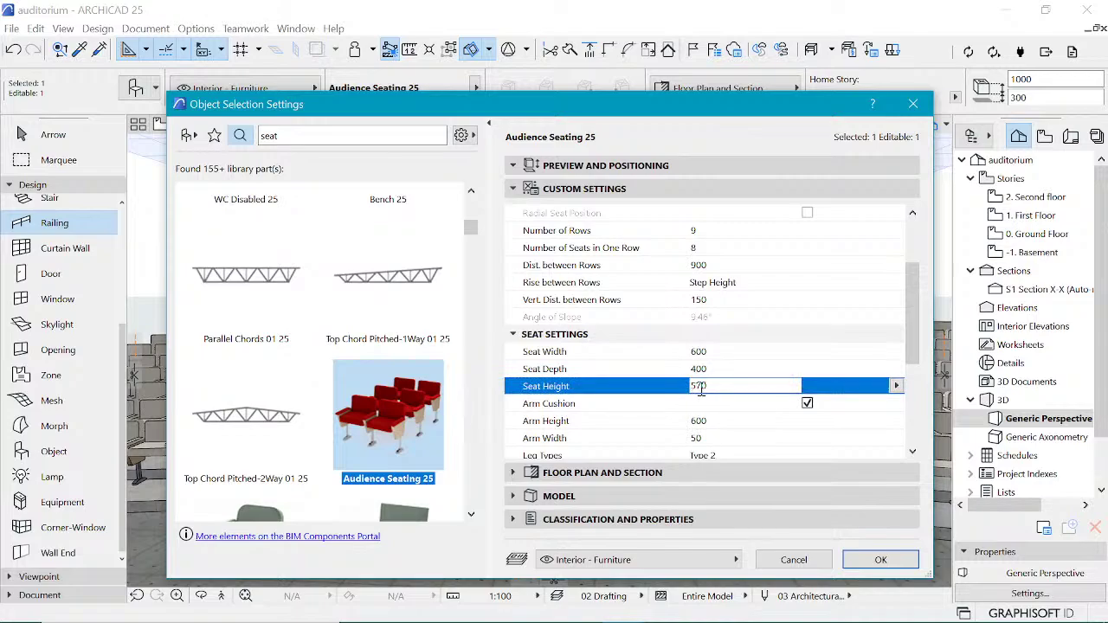
click(610, 370)
click(705, 354)
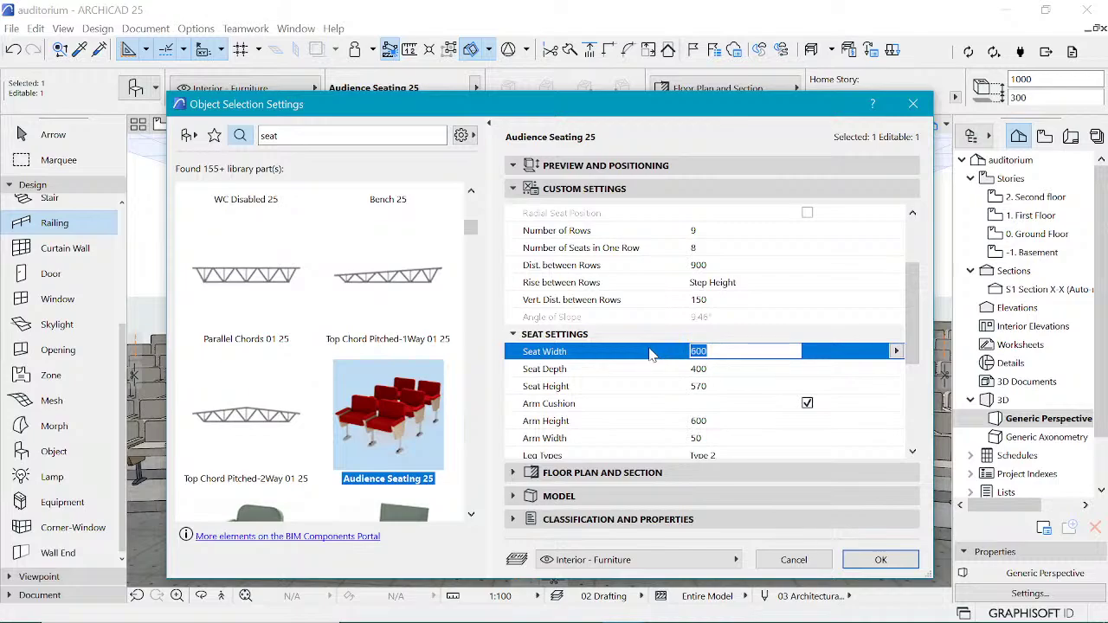
text(1200)
scroll(723, 346, up, 3)
scroll(762, 398, down, 3)
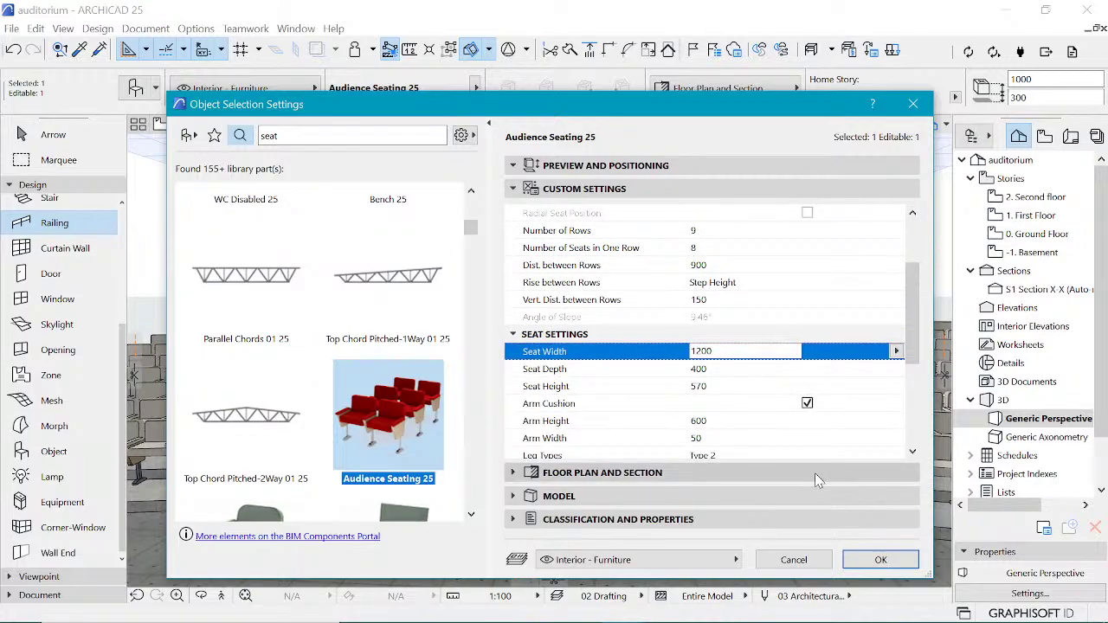
click(868, 560)
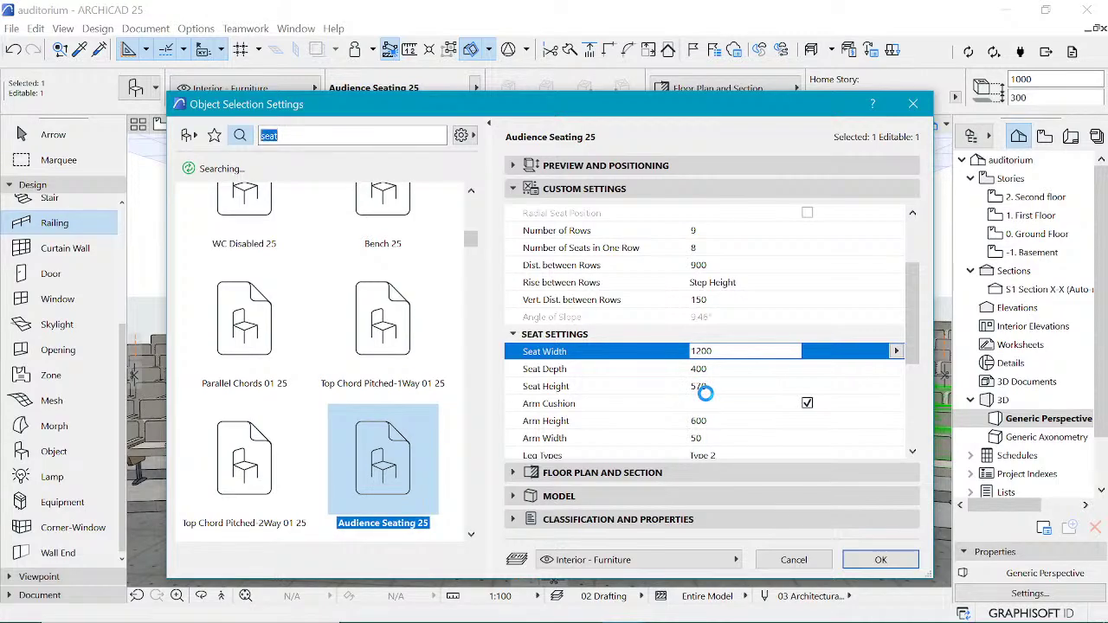
Step: Review the middle block's seat settings again, close them without changes, and examine the widened seats in the 3D view
scroll(706, 392, down, 3)
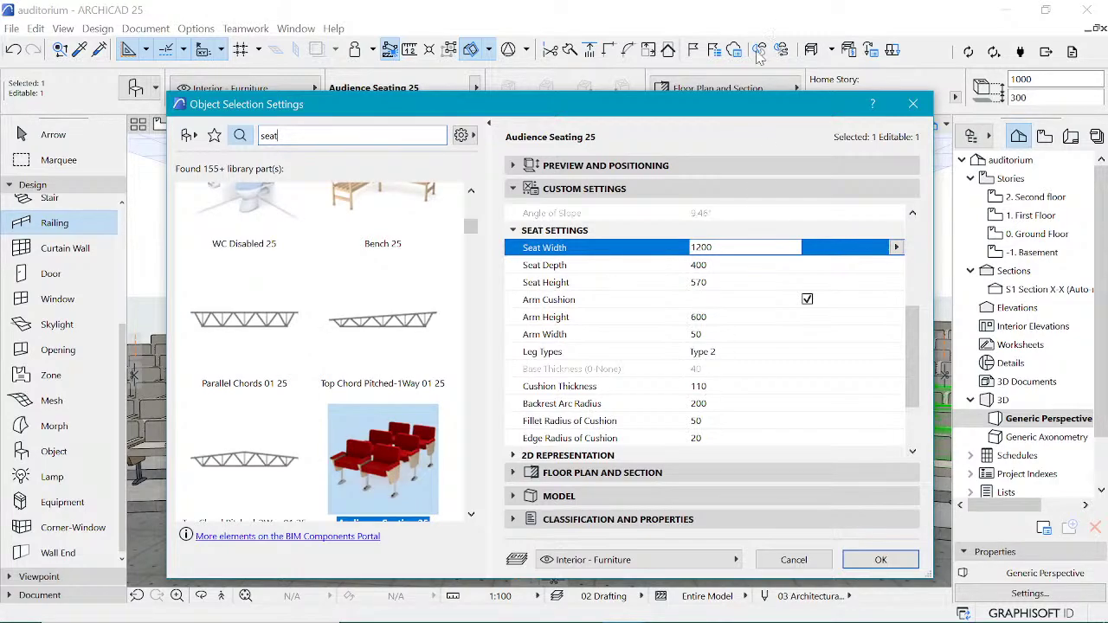
drag(760, 108, 665, 506)
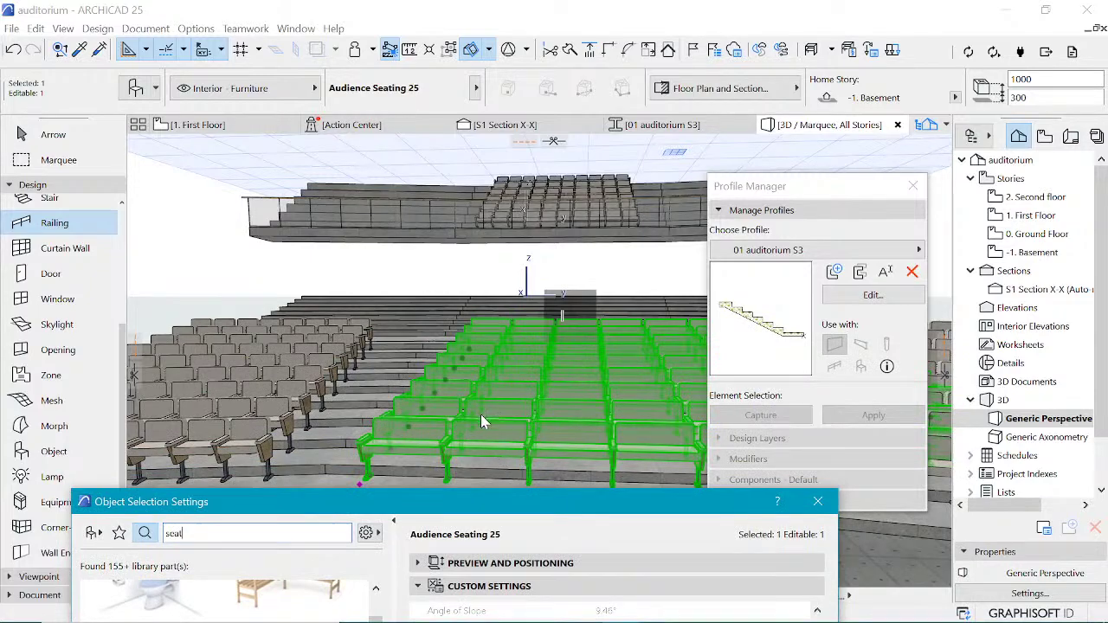
click(817, 502)
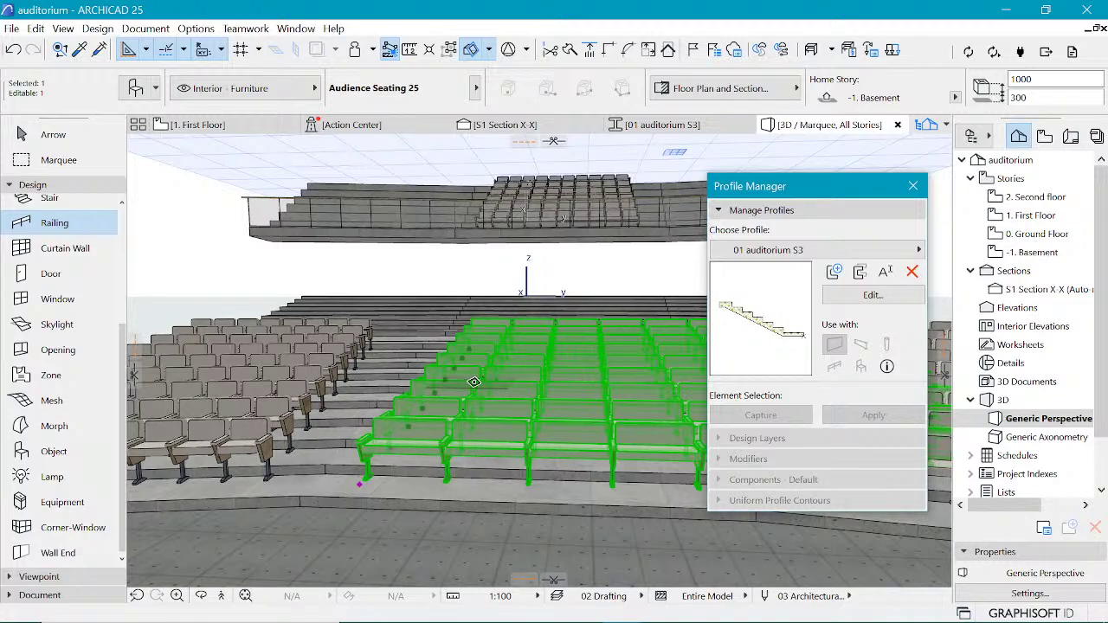
scroll(355, 392, down, 2)
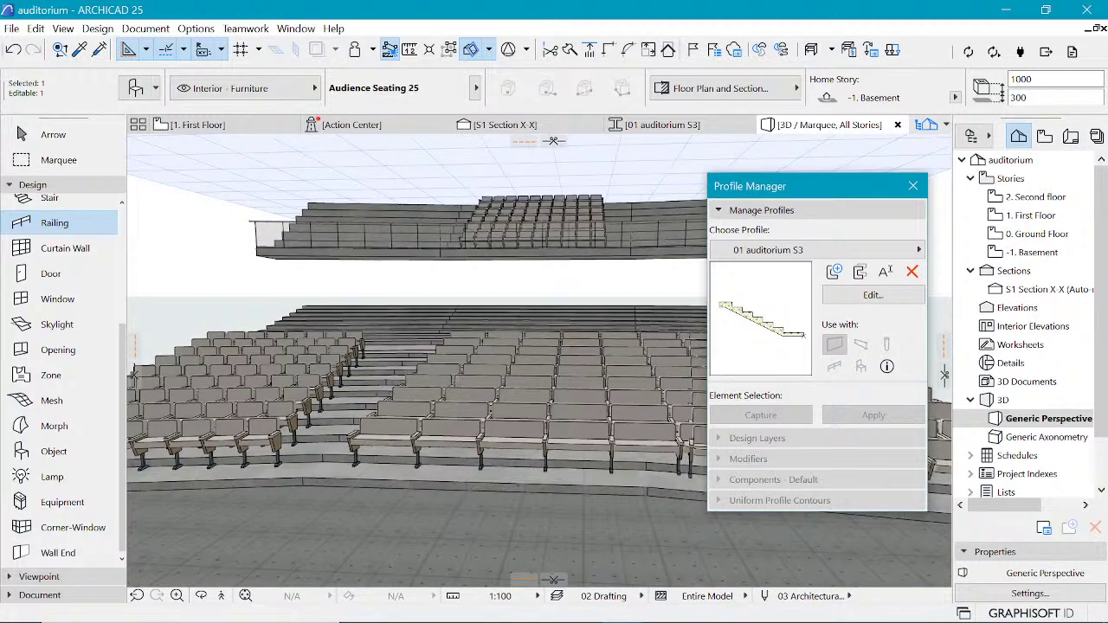
scroll(525, 391, up, 1)
scroll(525, 391, up, 1)
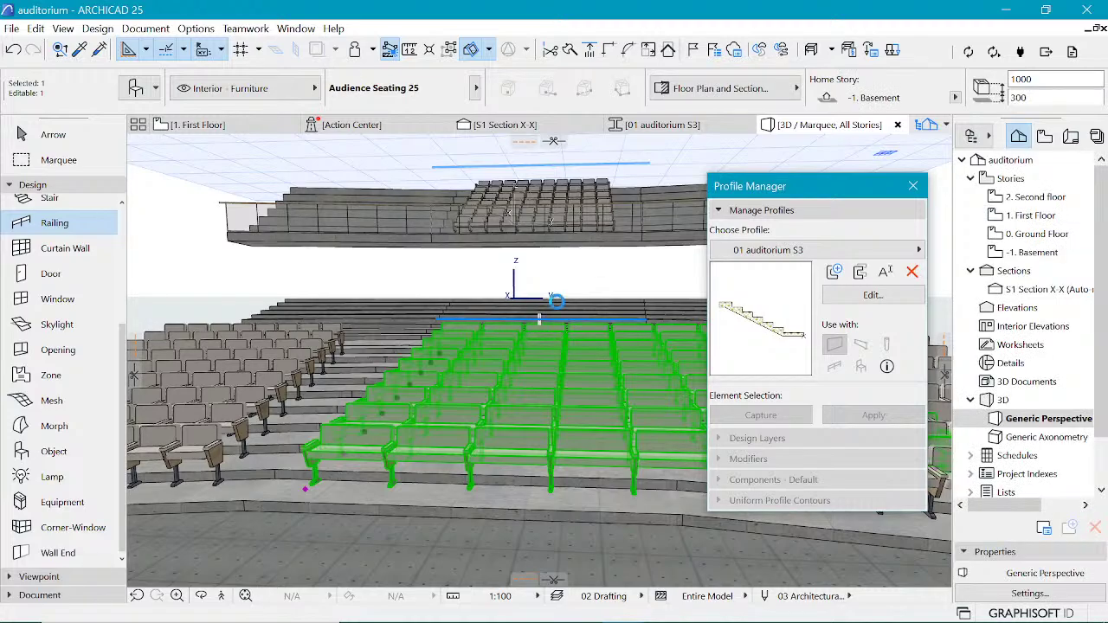
Step: Undo the seat width change on the middle seating block and clear the selection
key(ctrl+z)
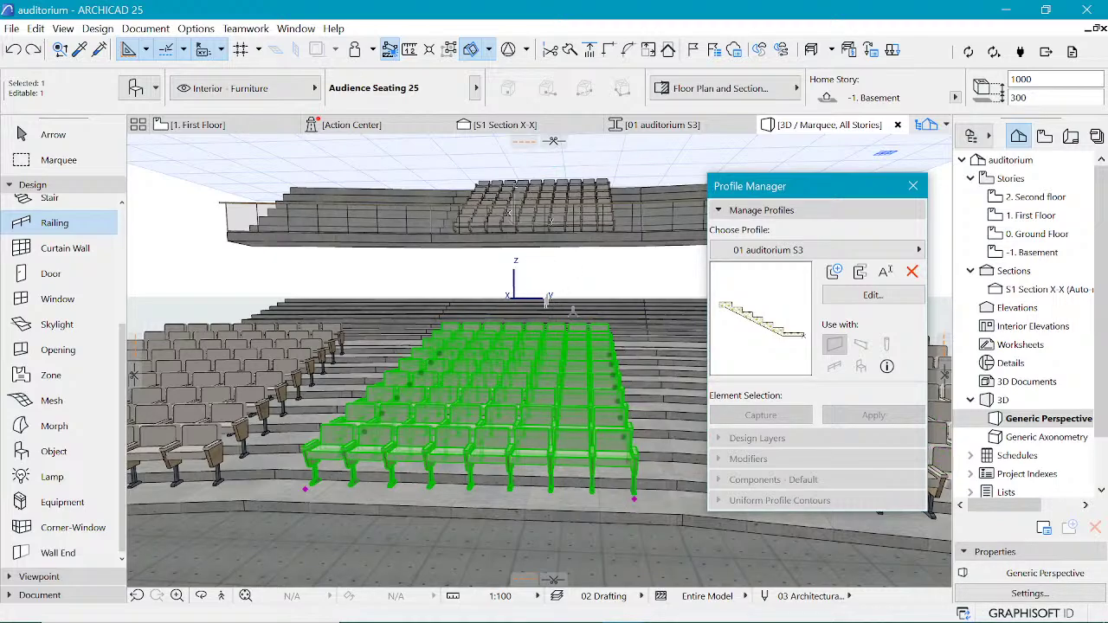
key(Escape)
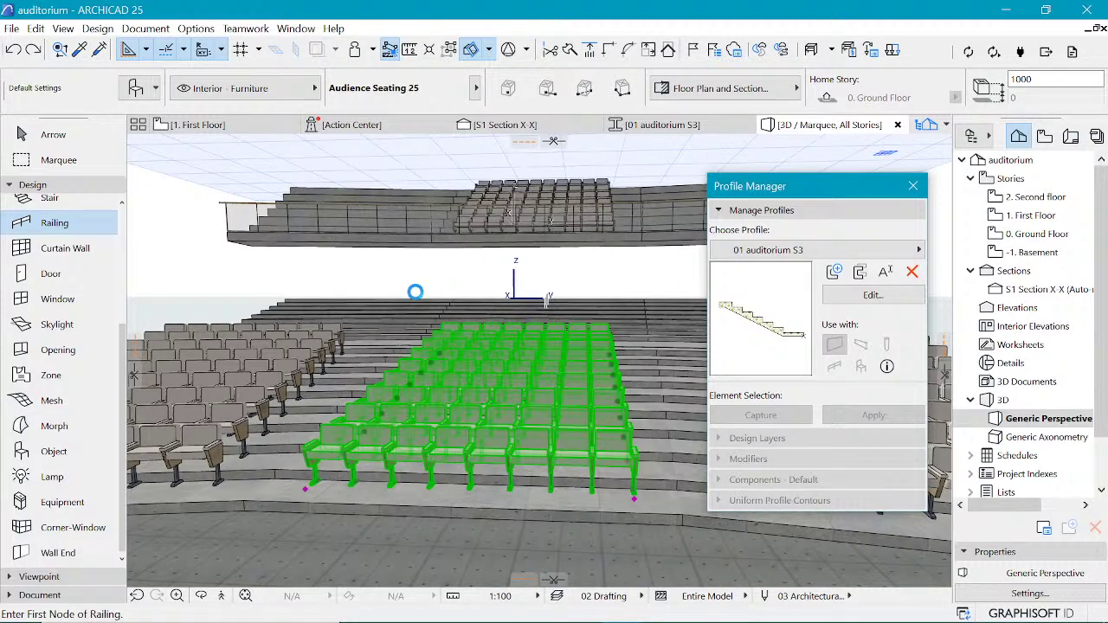
key(Escape)
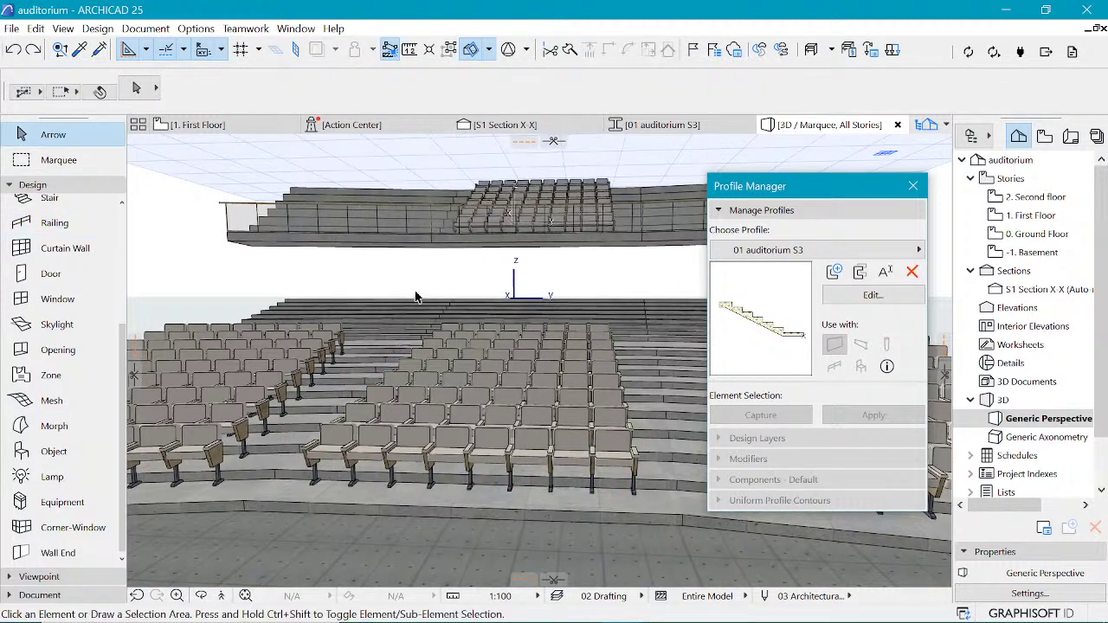
Step: Examine the arrangement of the lower-tier seating blocks and the balcony above from a raised 3D viewpoint
scroll(390, 346, down, 3)
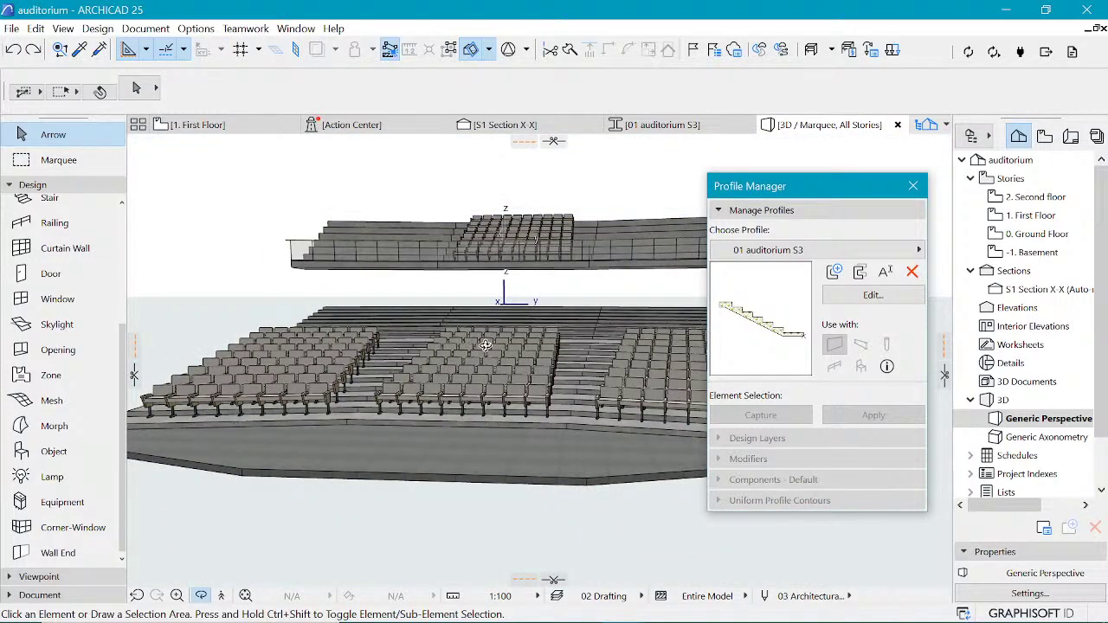
shift+middle_drag(485, 344, 504, 353)
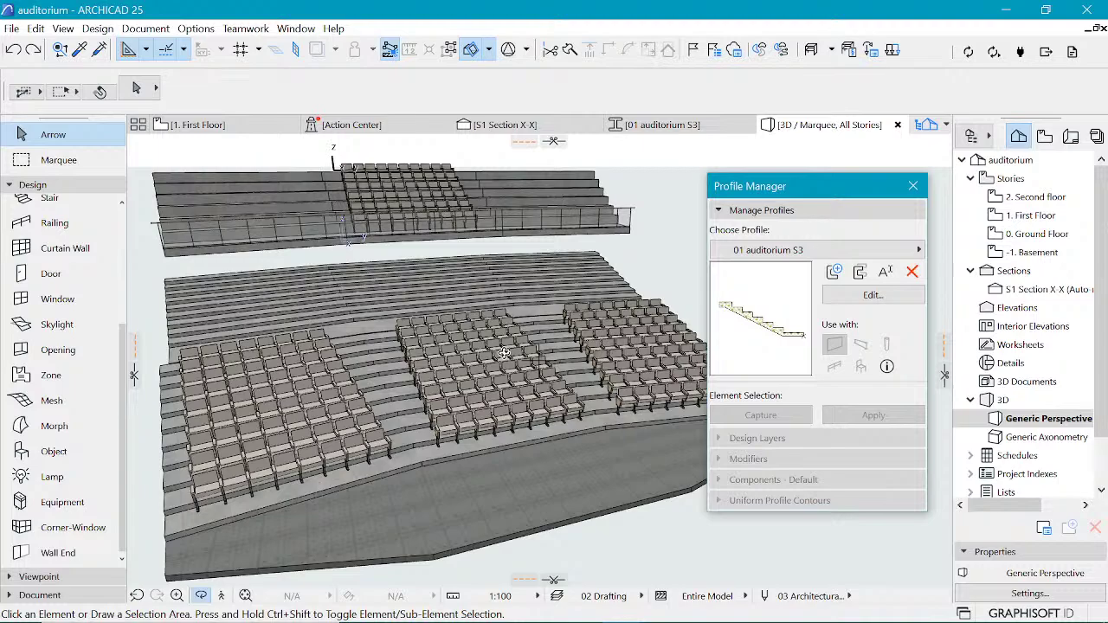
scroll(485, 342, up, 2)
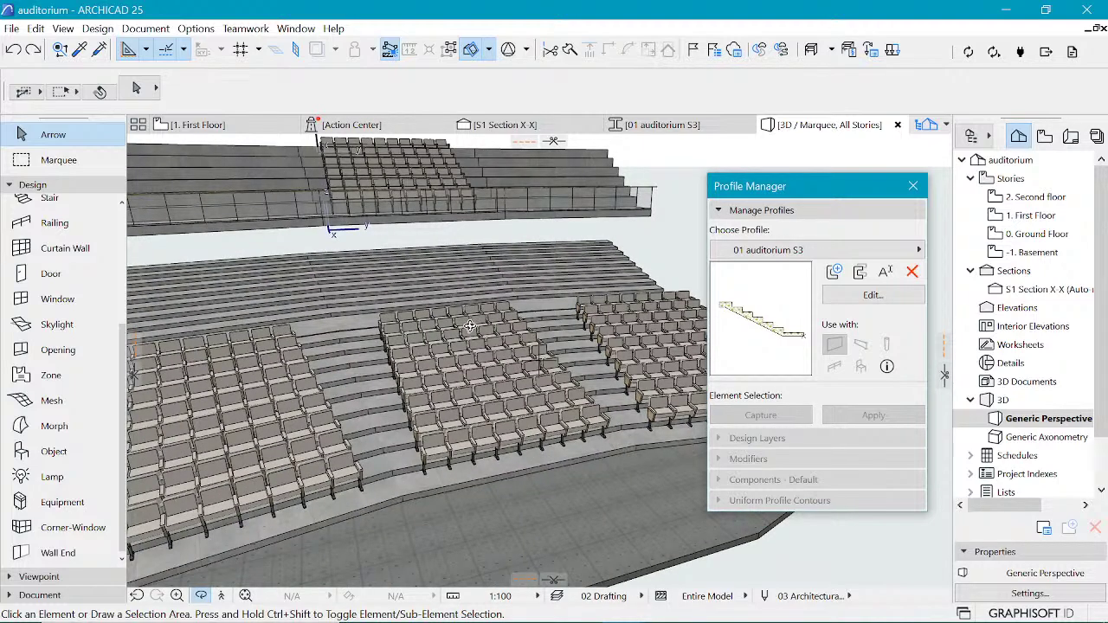
scroll(487, 366, down, 1)
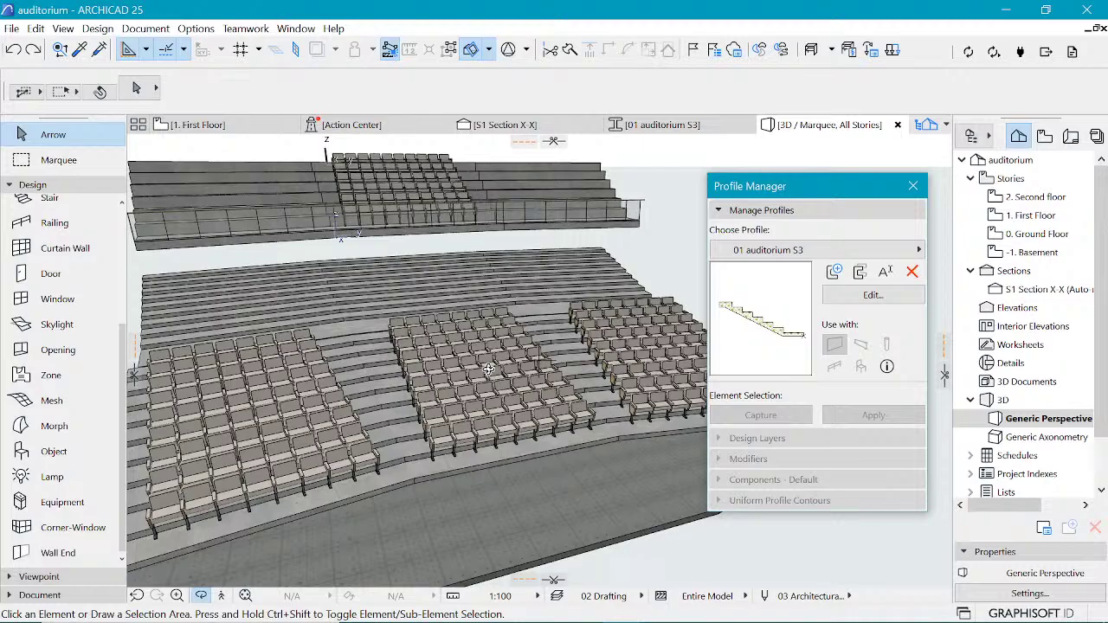
scroll(402, 407, up, 1)
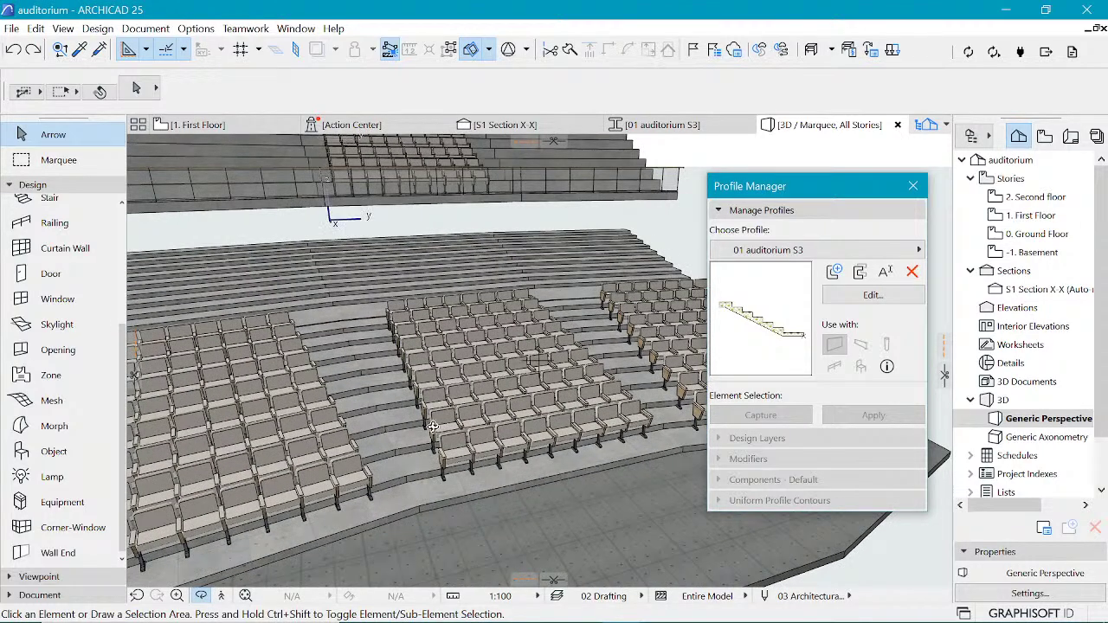
Step: Inspect the stepped aisles between the lower-tier seating blocks from low 3D viewpoints
scroll(347, 424, up, 1)
shift+middle_drag(347, 424, 303, 403)
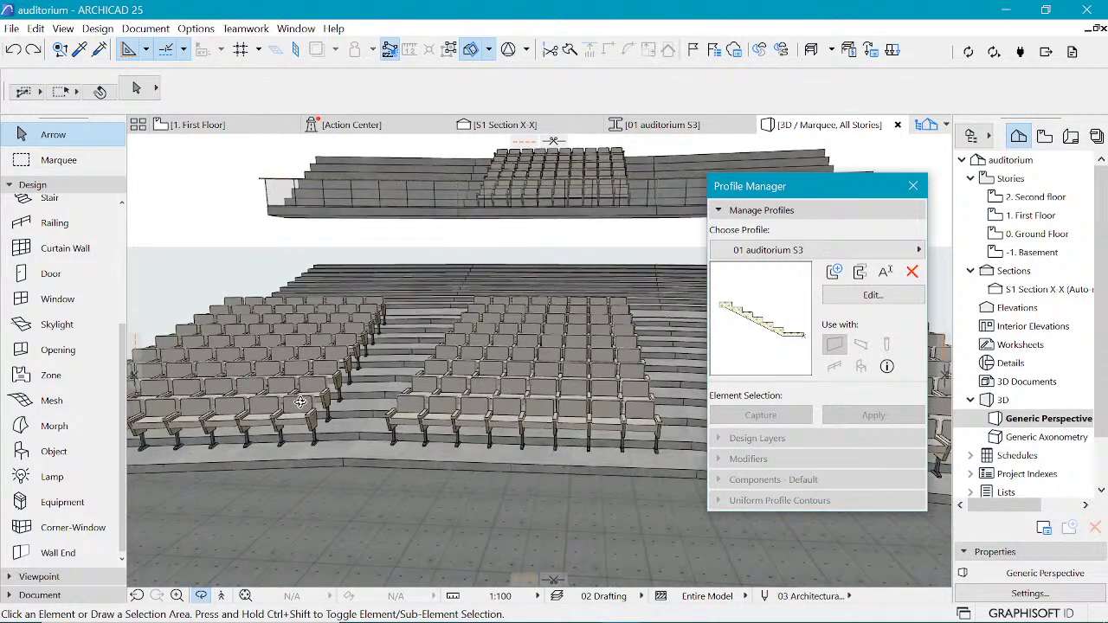
scroll(300, 402, up, 1)
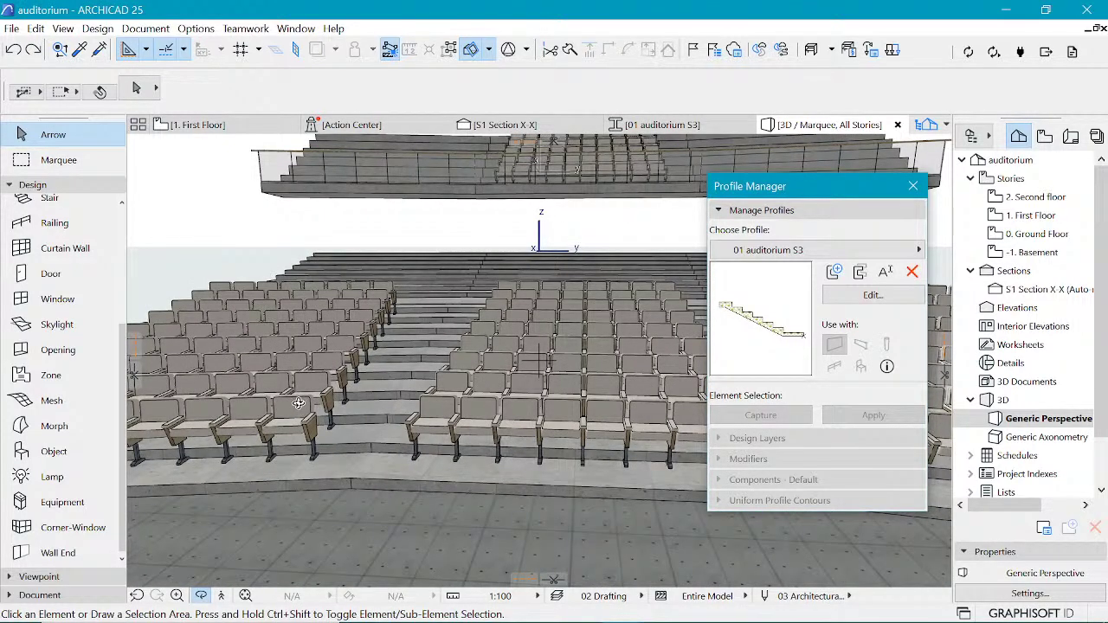
shift+middle_drag(419, 445, 446, 445)
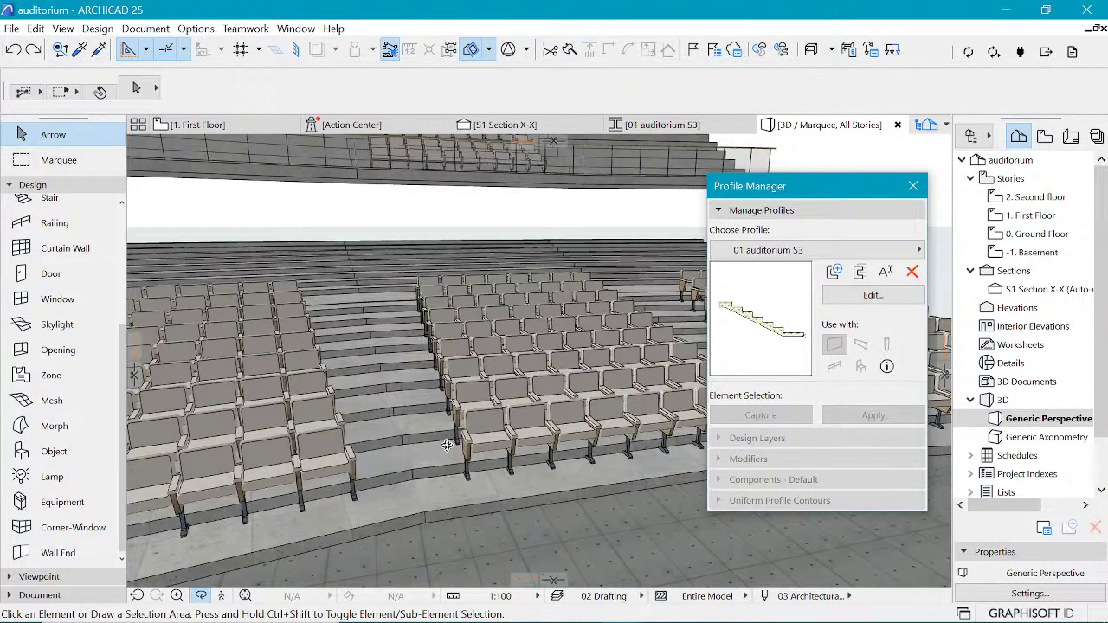
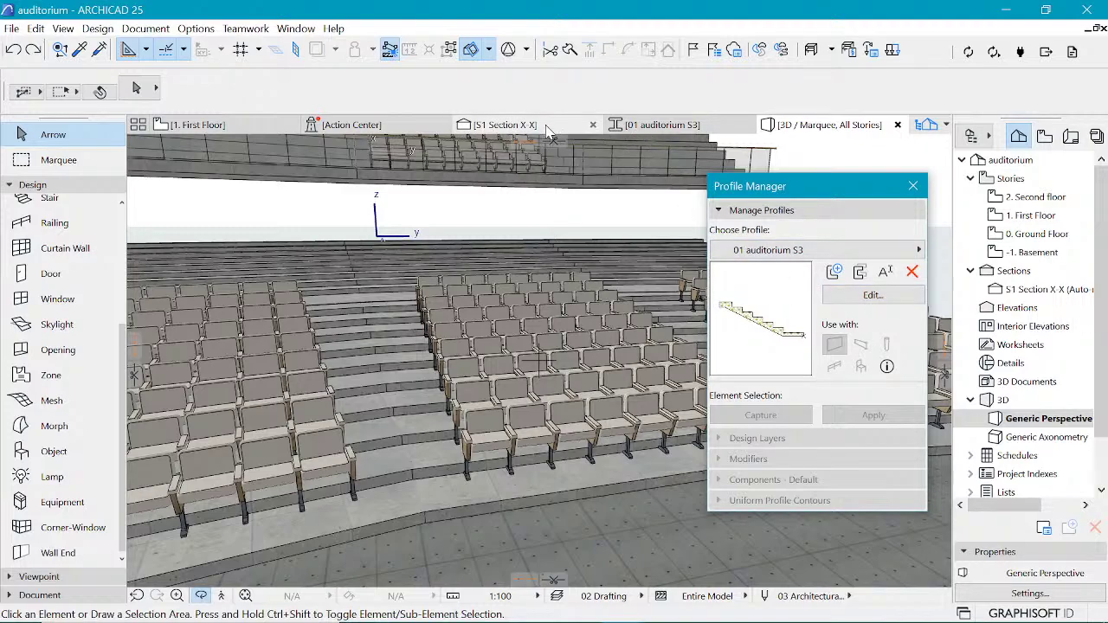
Step: In Section X-X, draw a rotated rectangular fill under the lower-tier seats along the step slope, about 8212 long and about 468 deep
click(548, 126)
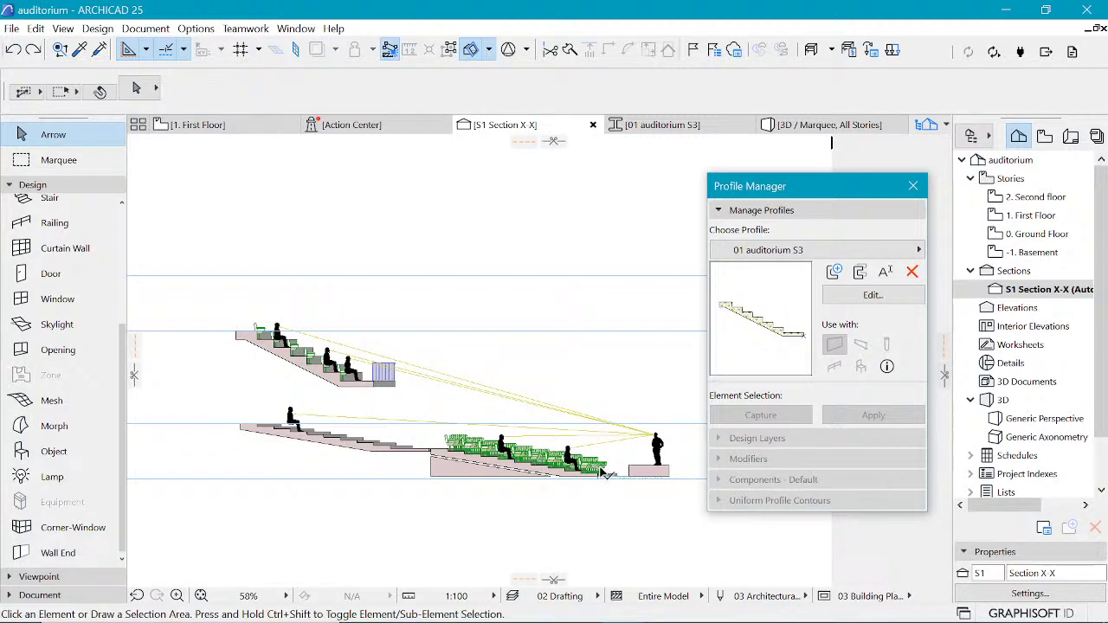
scroll(602, 476, up, 4)
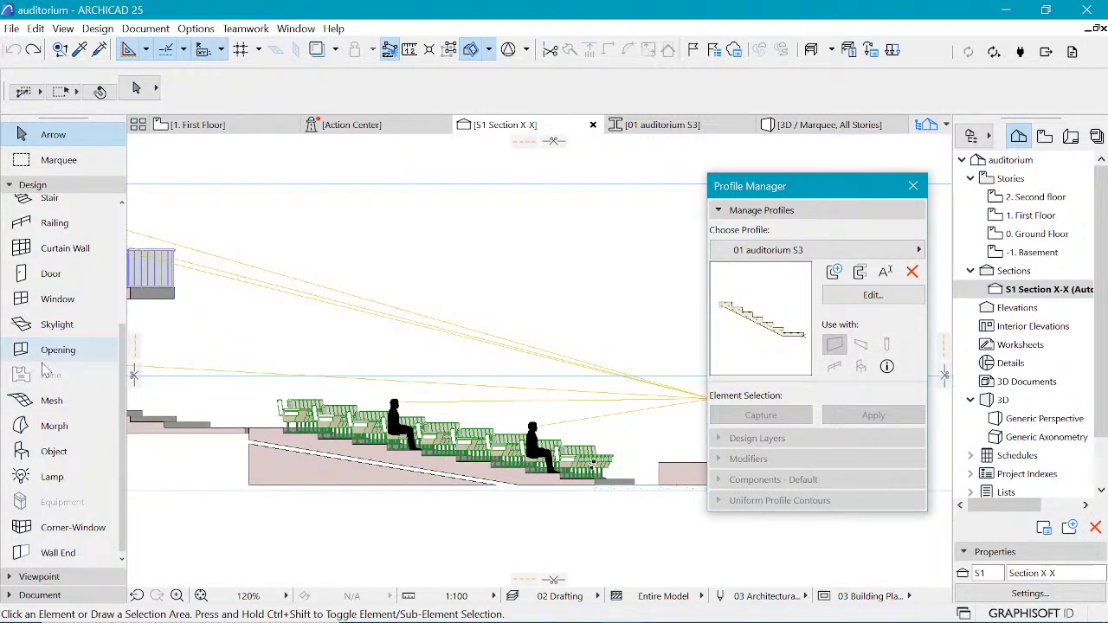
click(47, 187)
click(51, 225)
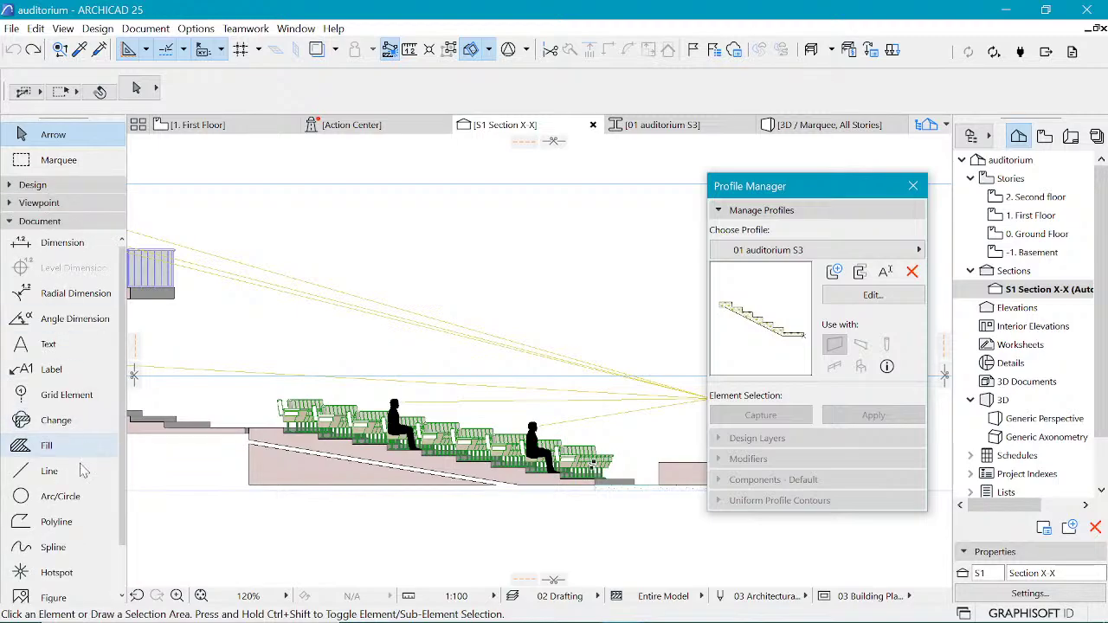
click(36, 448)
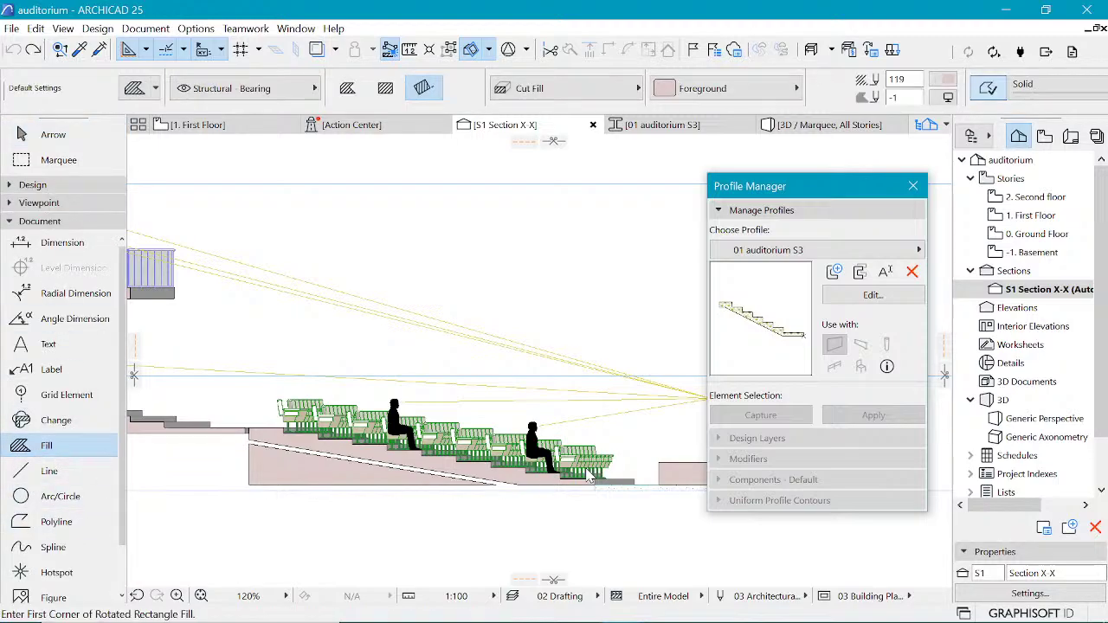
scroll(600, 483, up, 3)
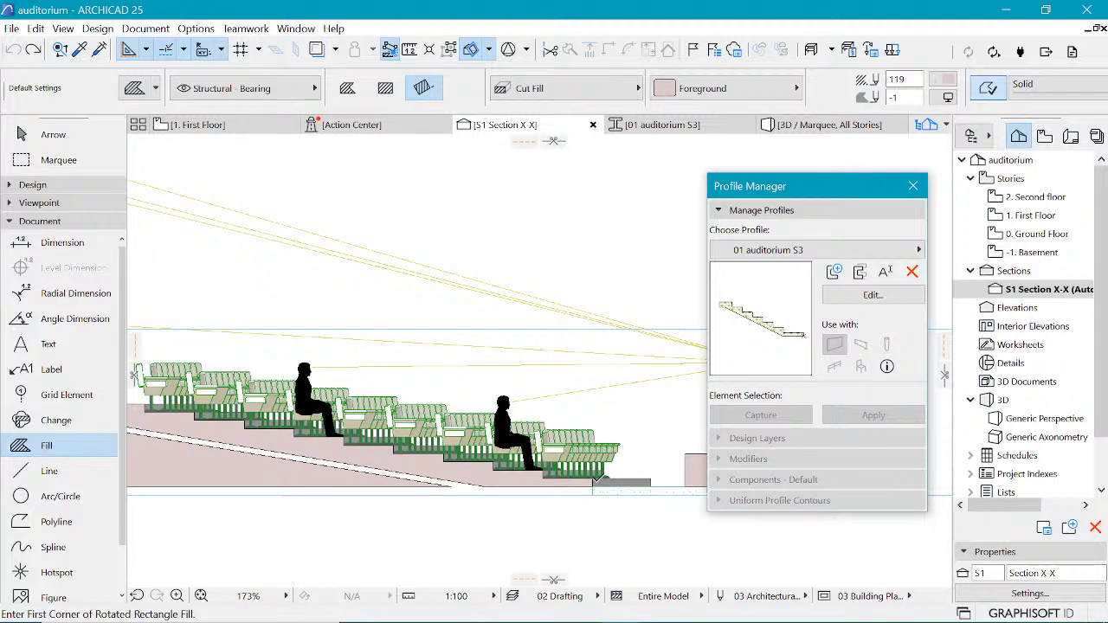
click(591, 478)
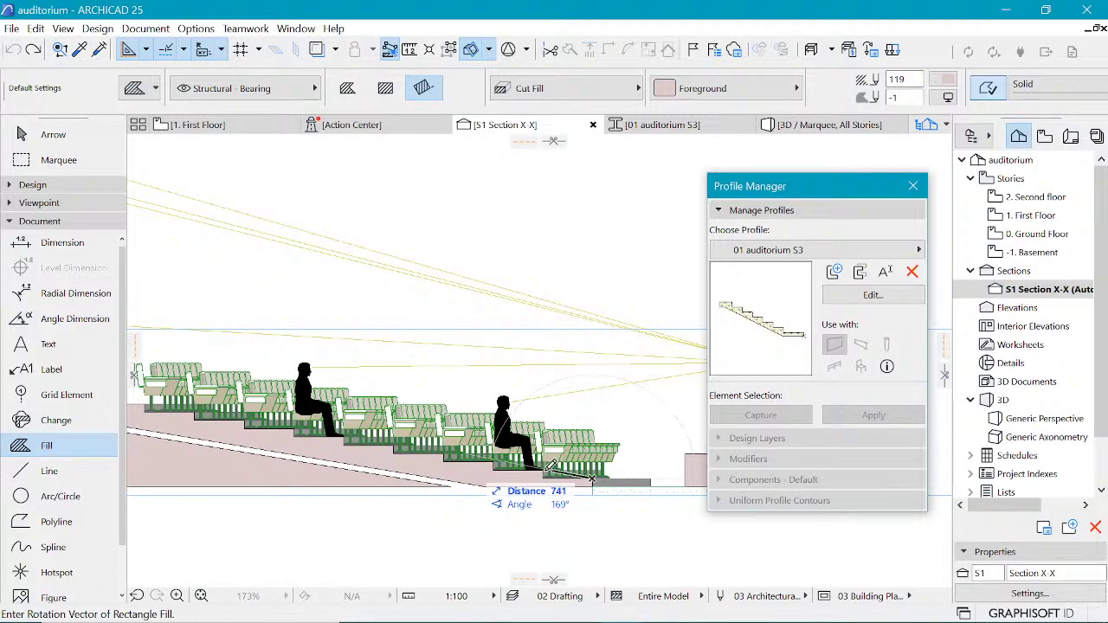
scroll(651, 483, down, 1)
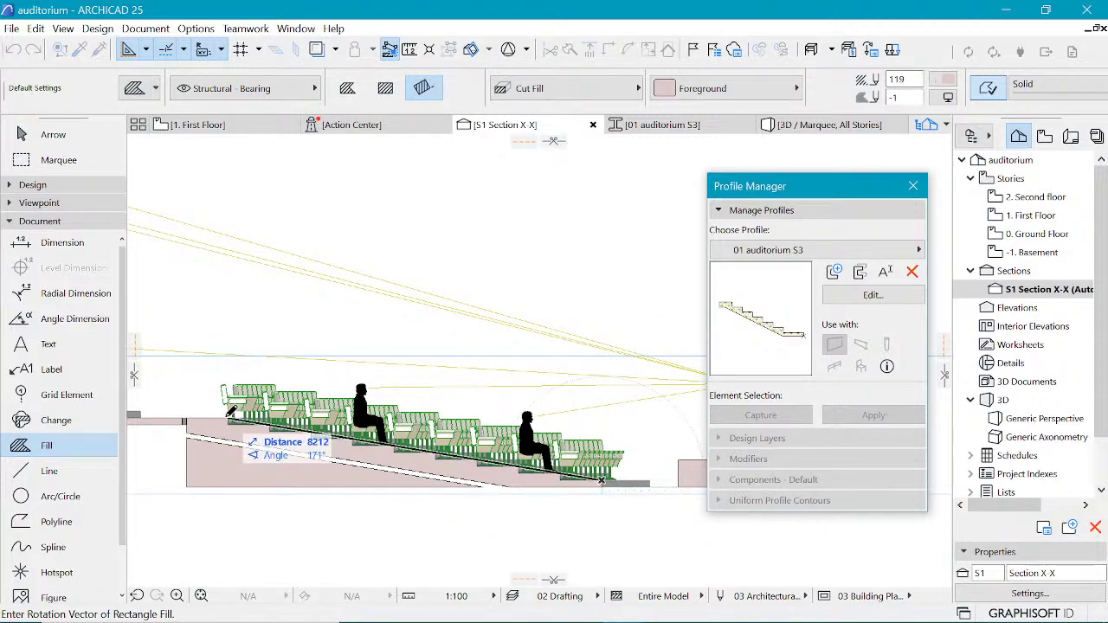
click(228, 418)
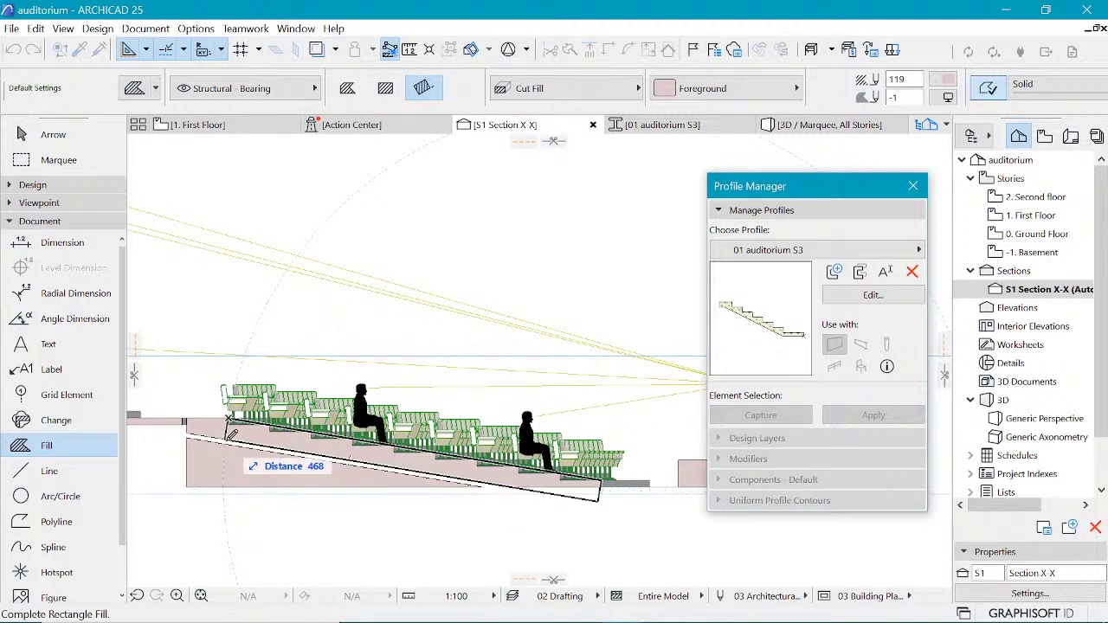
click(229, 438)
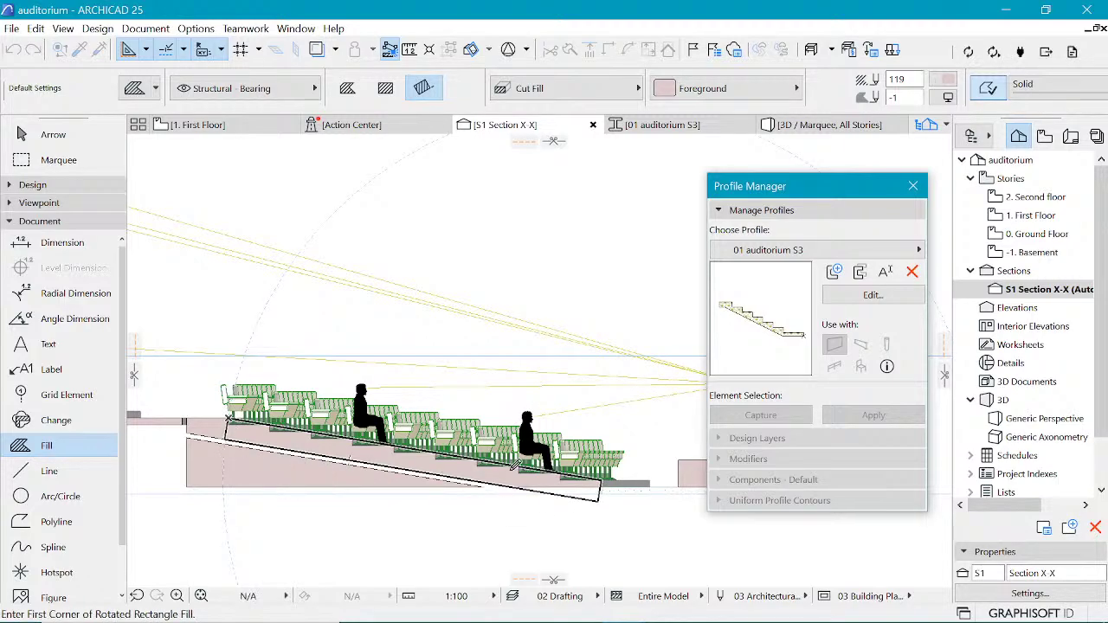
Step: Create a new profile named 02 Ramp and paste the sloped fill at the center of the view, zooming to the pasted element
shift+click(599, 498)
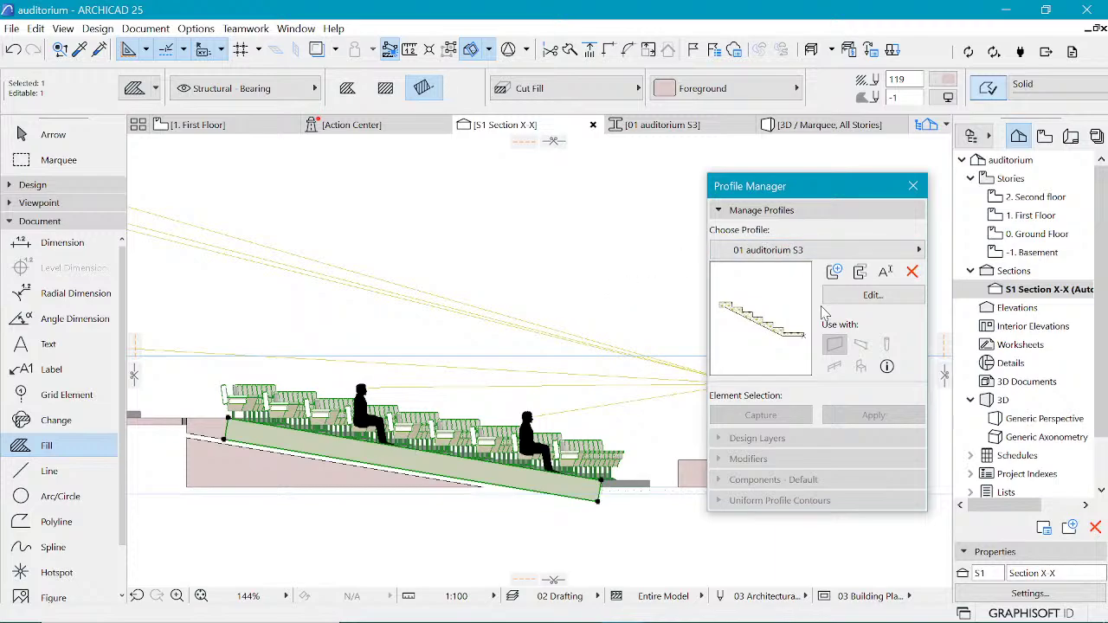
click(837, 277)
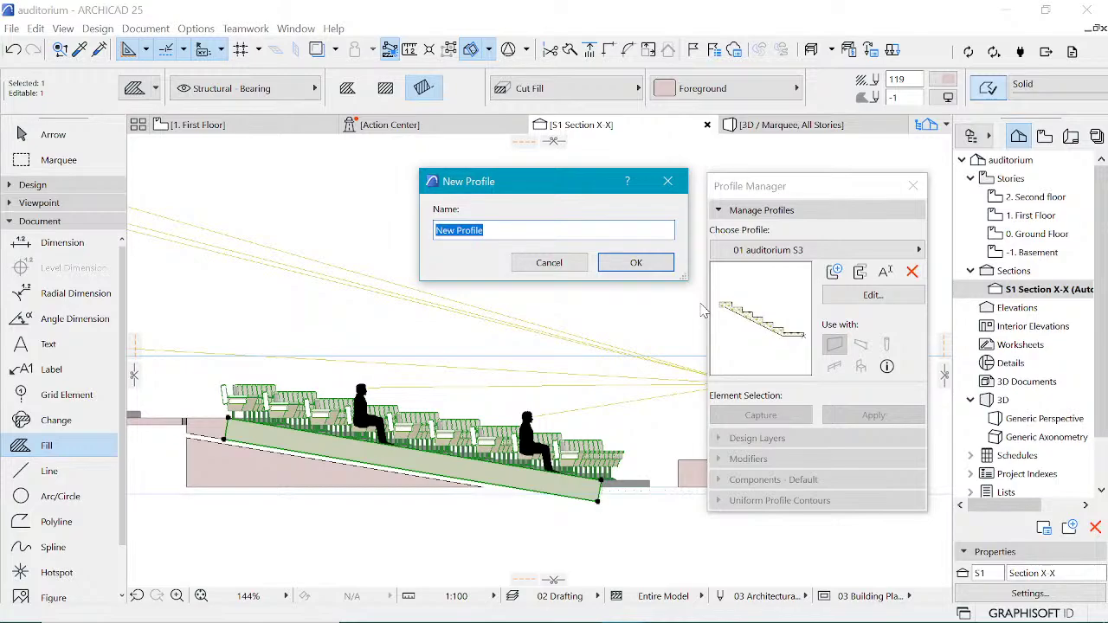
text(Ramp)
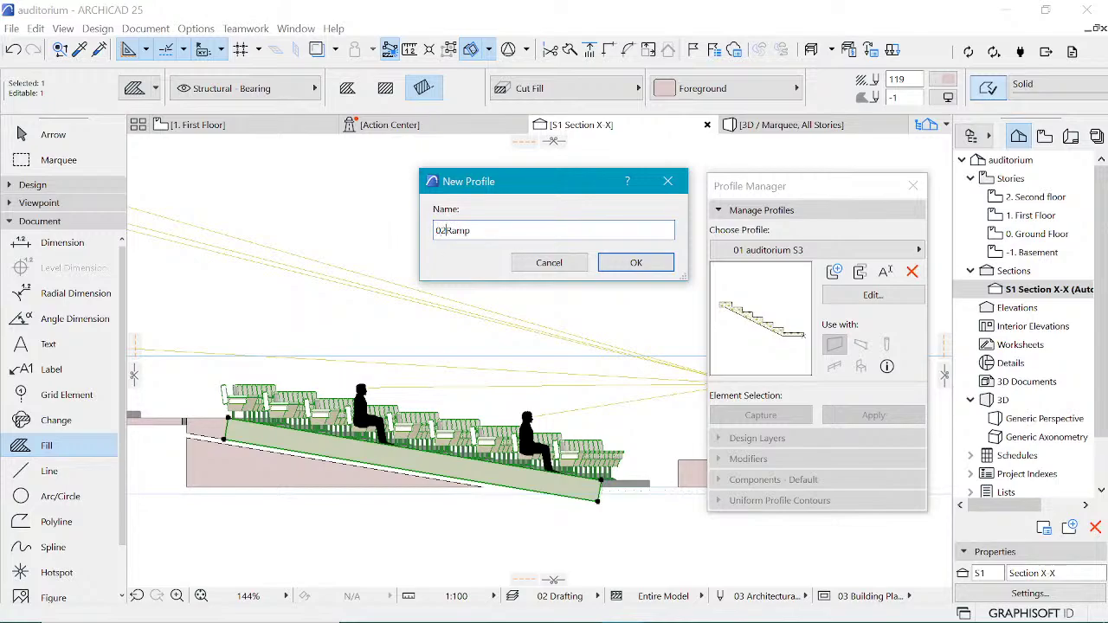
text(02)
click(636, 262)
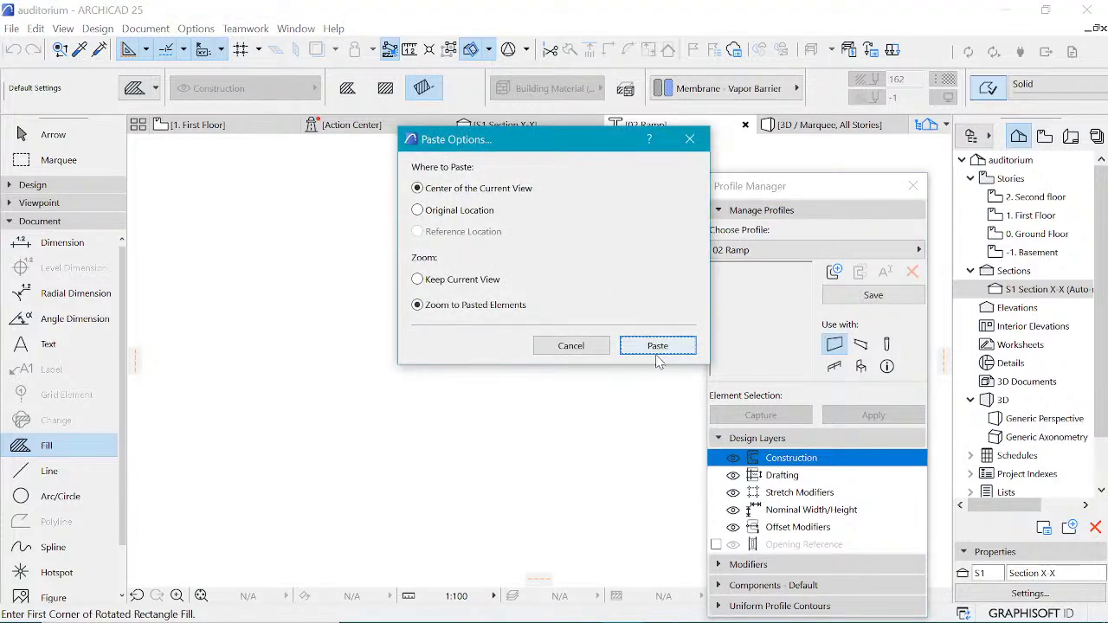
click(661, 345)
Step: Move the sloped fill so the upper corner of its lower end sits on the profile origin
scroll(419, 381, down, 3)
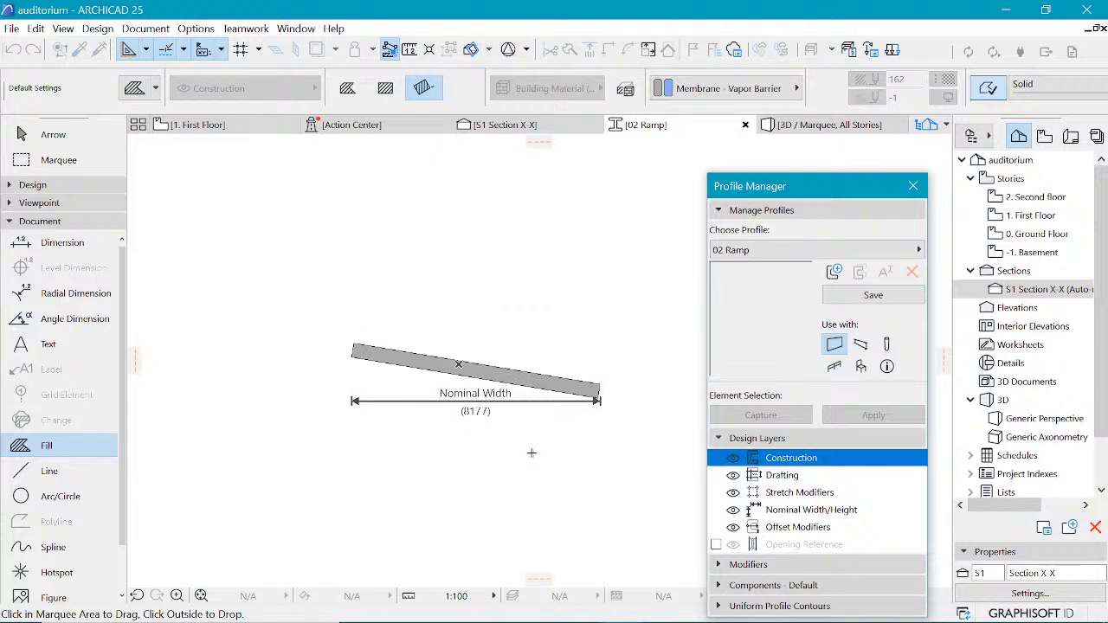
click(604, 387)
key(ctrl+d)
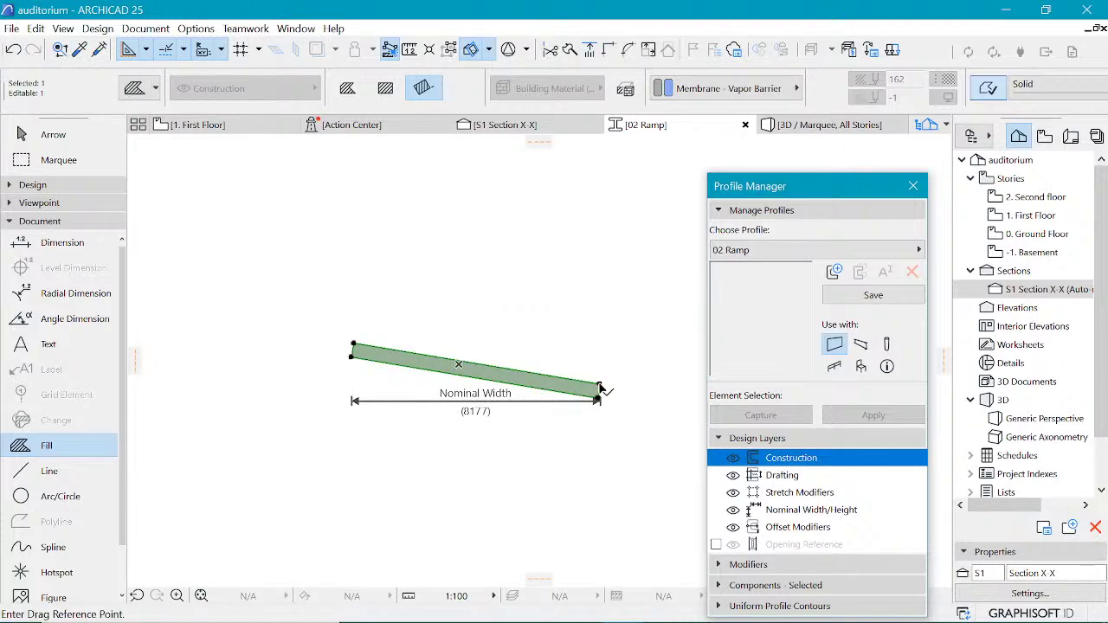
click(599, 385)
click(459, 367)
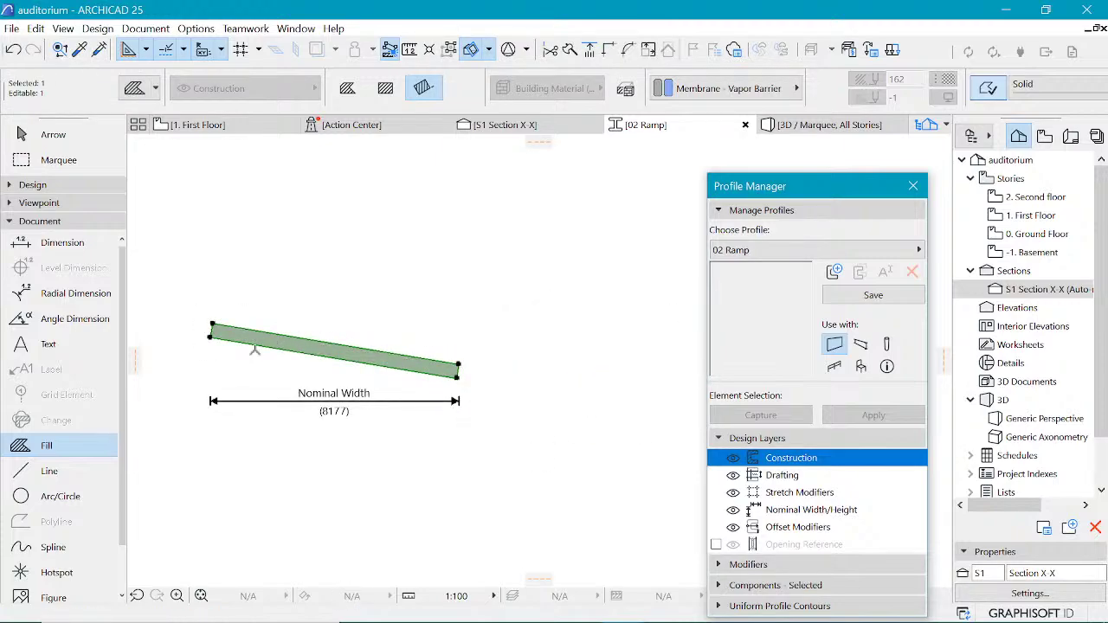
Step: Reposition the fill's two bottom corners to form a ramp wedge with a vertical back edge and a level base
scroll(194, 340, up, 2)
click(202, 333)
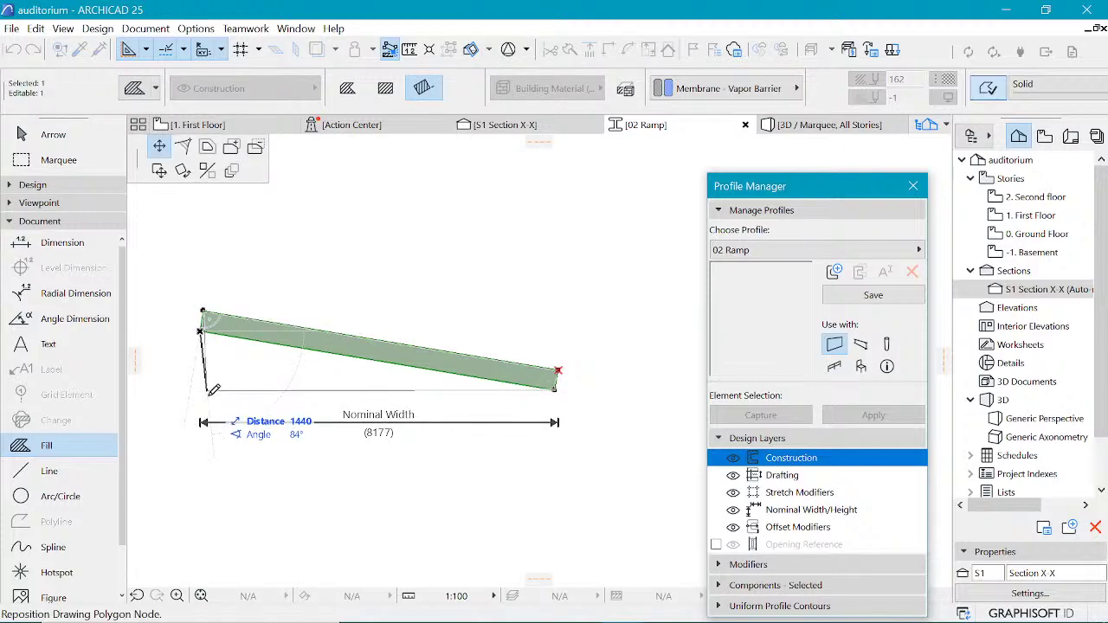
click(206, 388)
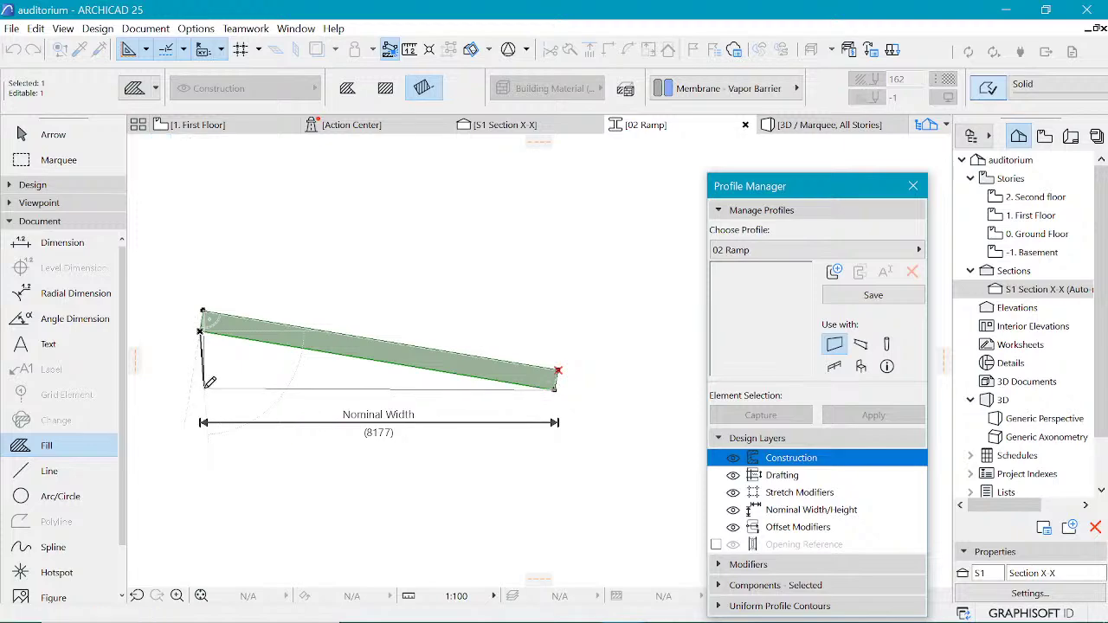
click(207, 389)
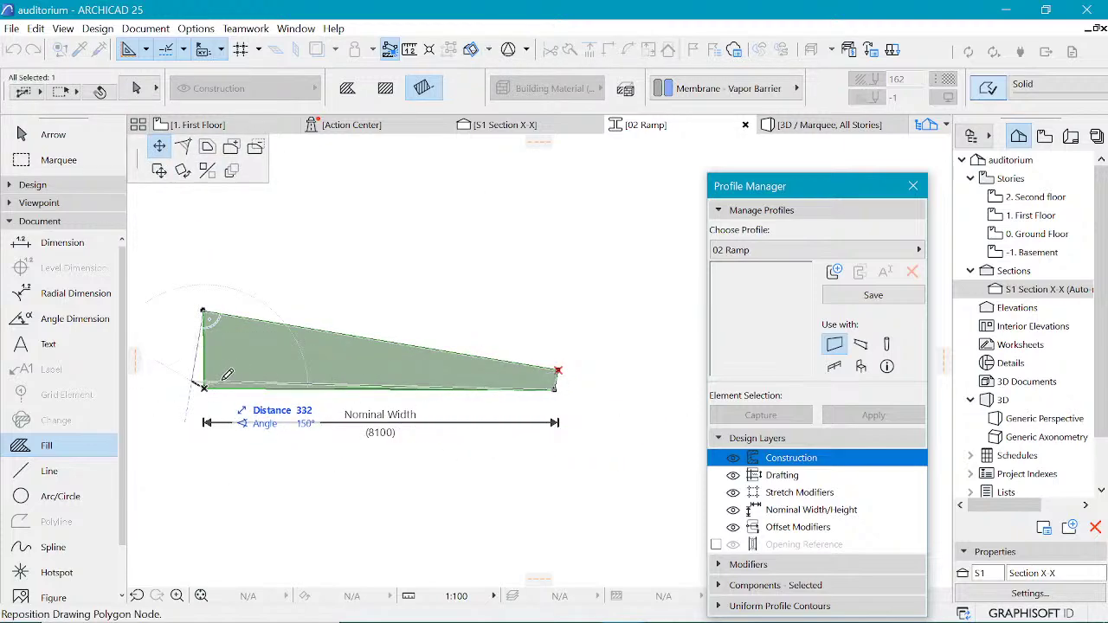
key(Escape)
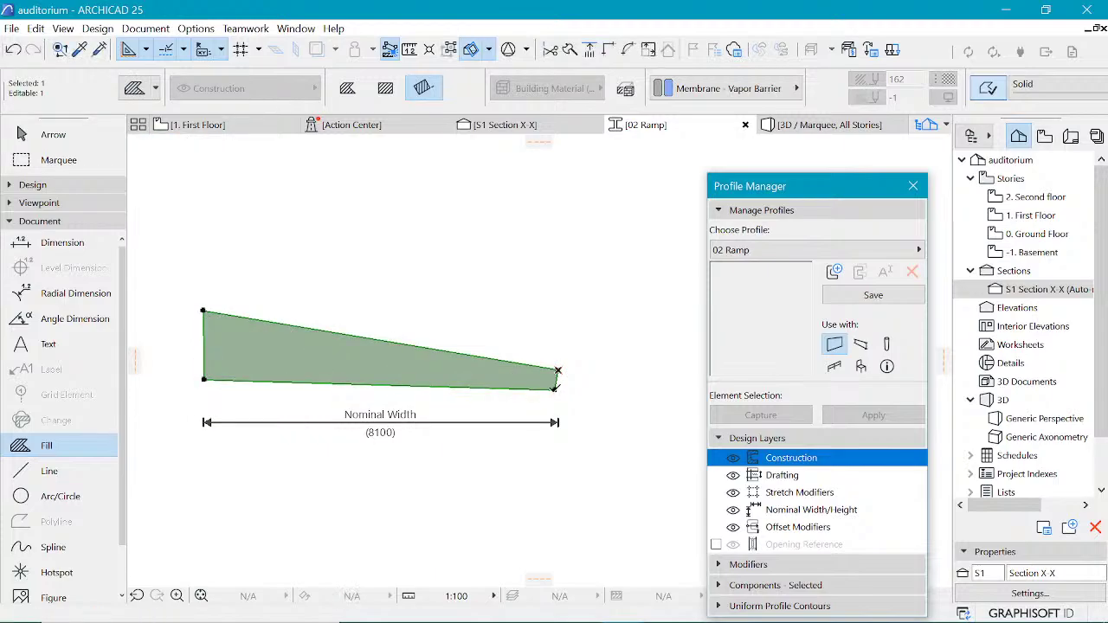
click(555, 387)
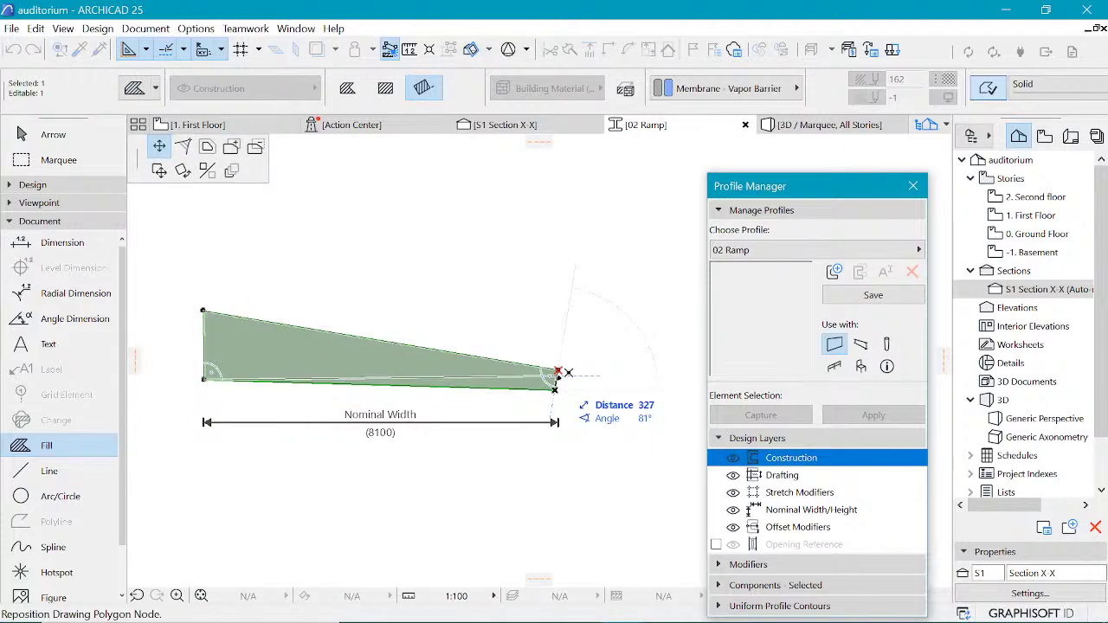
click(556, 377)
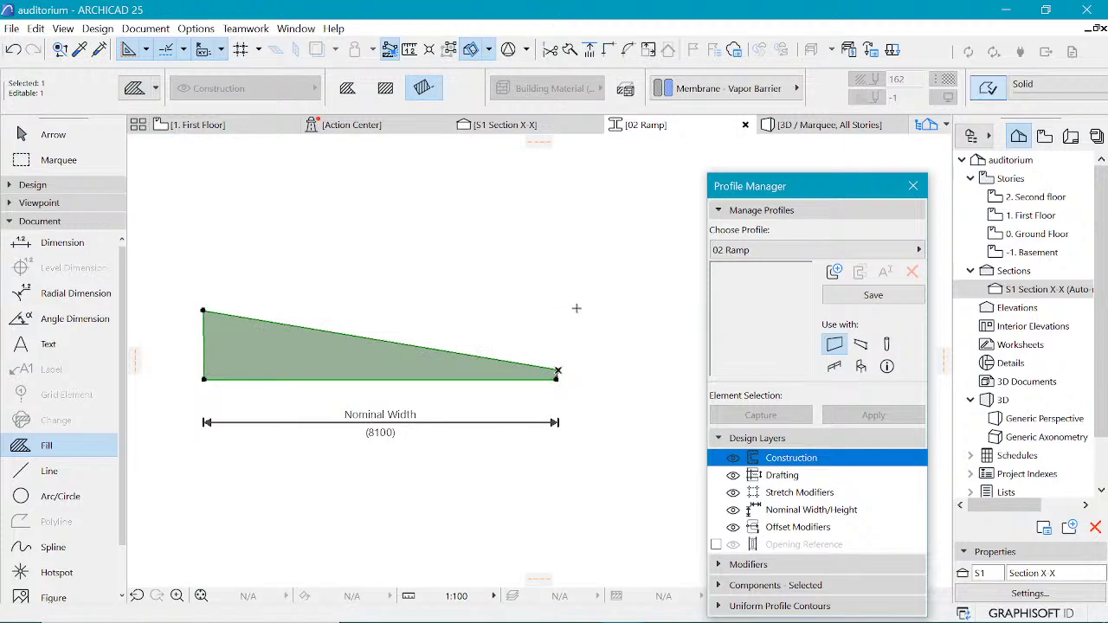
key(Escape)
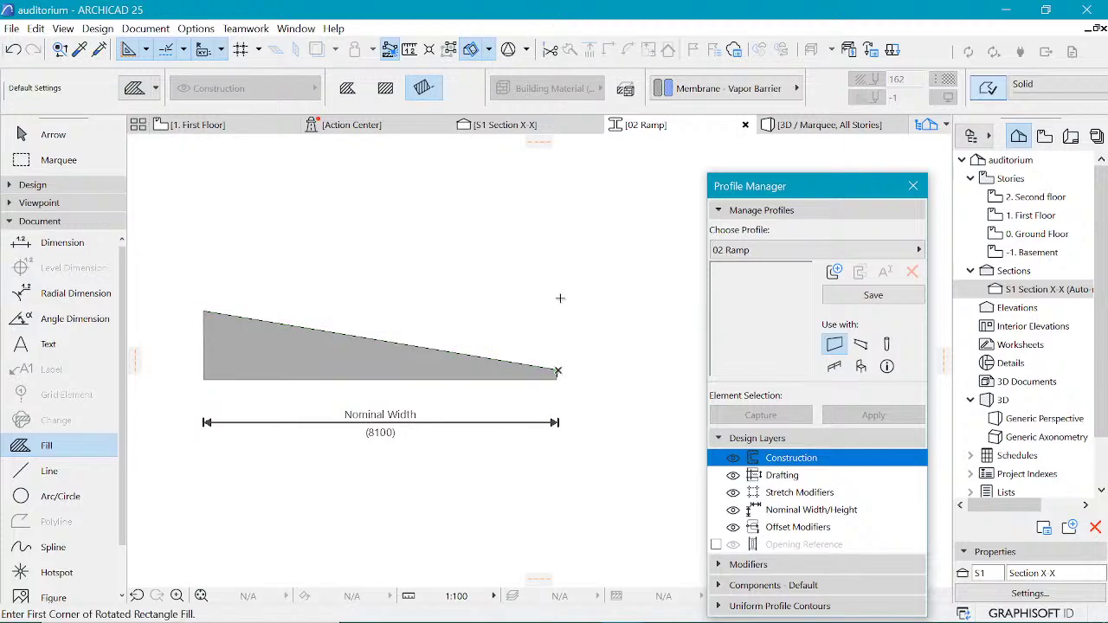
Step: Assign the building material ST-05 Concrete Block - Structural to the ramp wedge
click(534, 372)
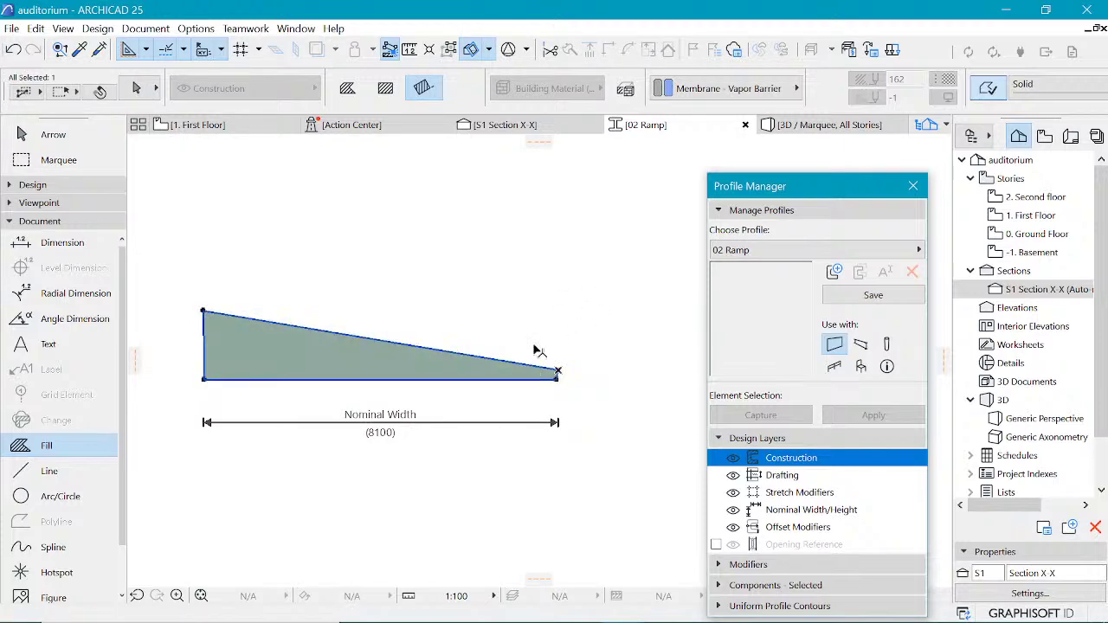
click(684, 88)
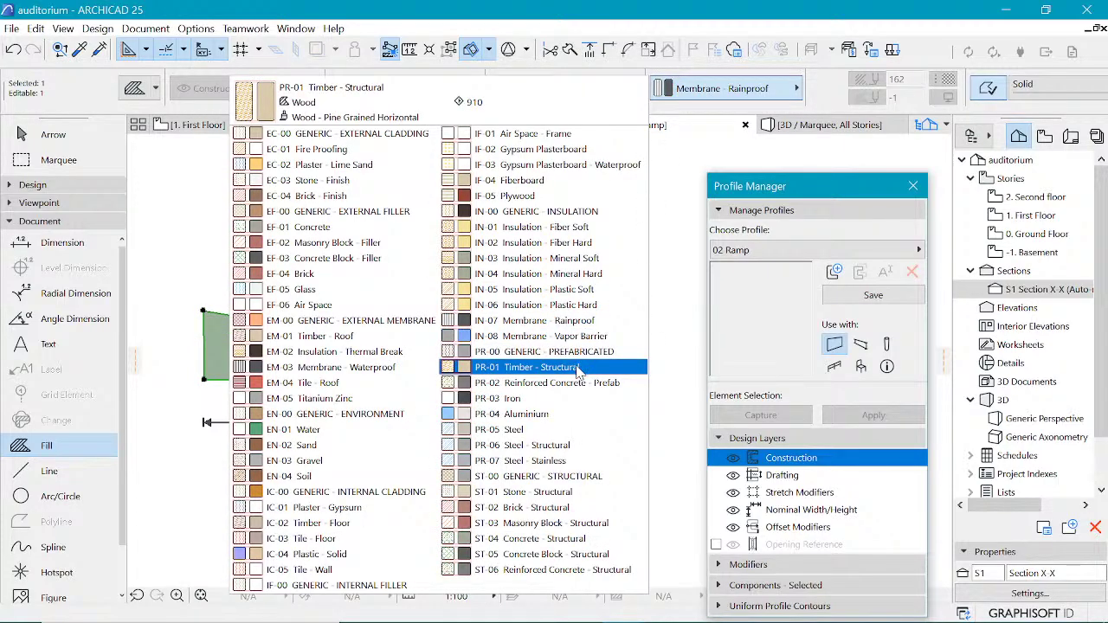
click(519, 558)
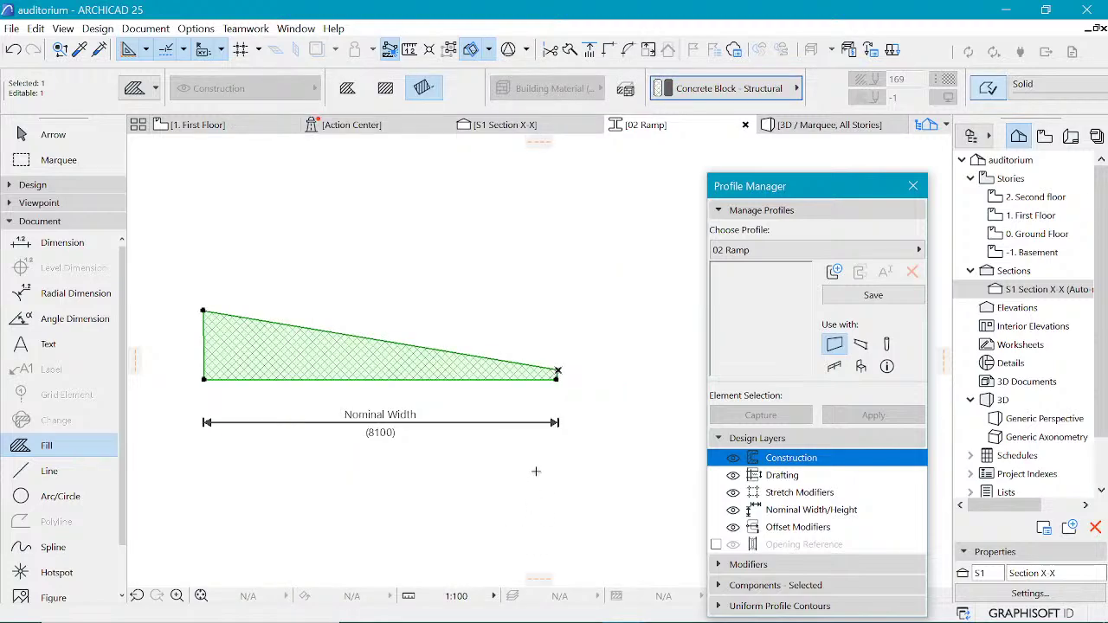
Step: Make the 02 Ramp profile available for columns as well as walls and save it
click(868, 296)
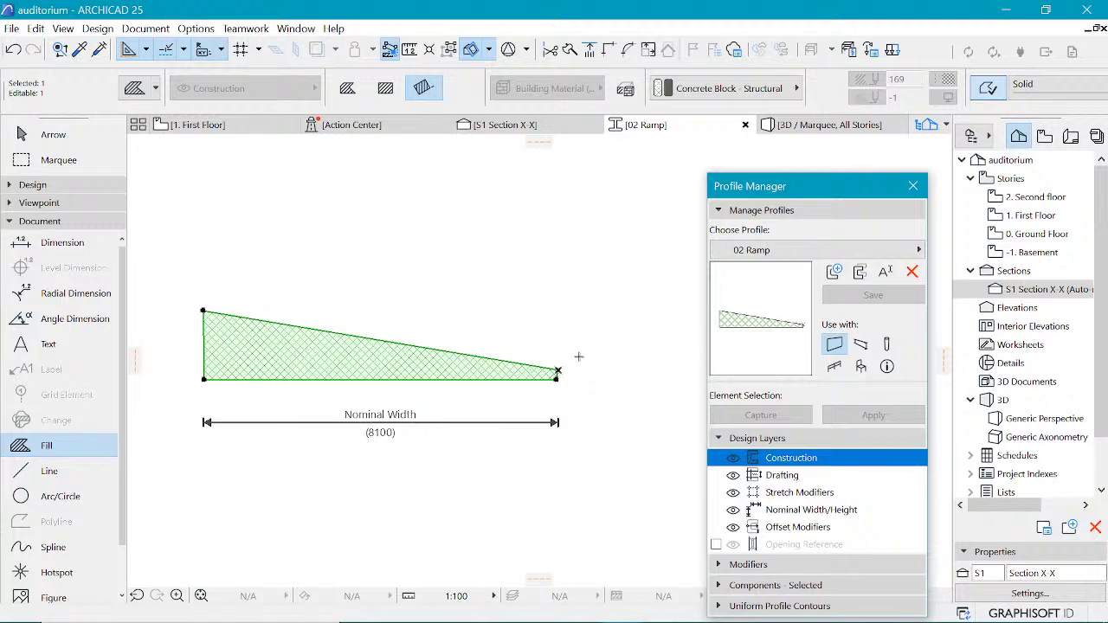
click(887, 344)
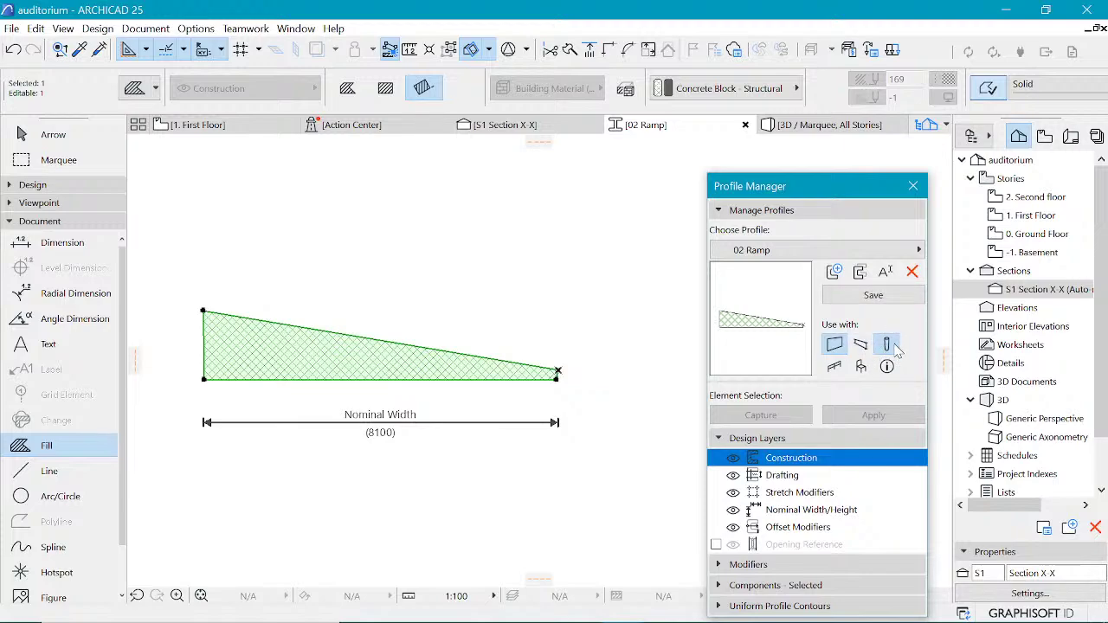
click(878, 298)
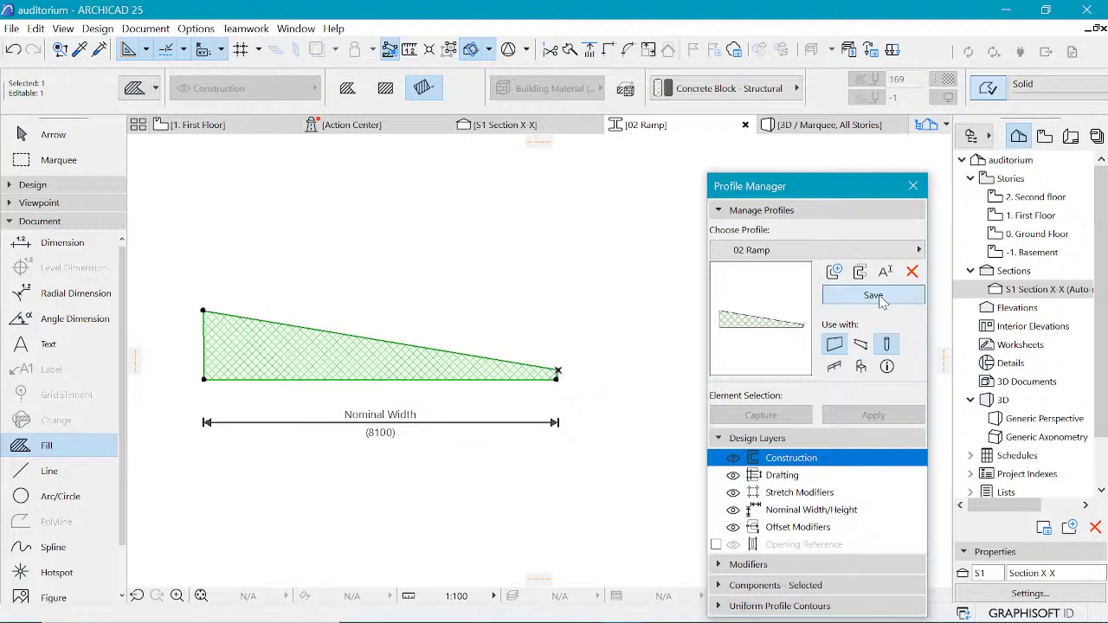
Step: Close the Profile Manager and open the basement floor plan at the aisle below the central seating block
click(223, 128)
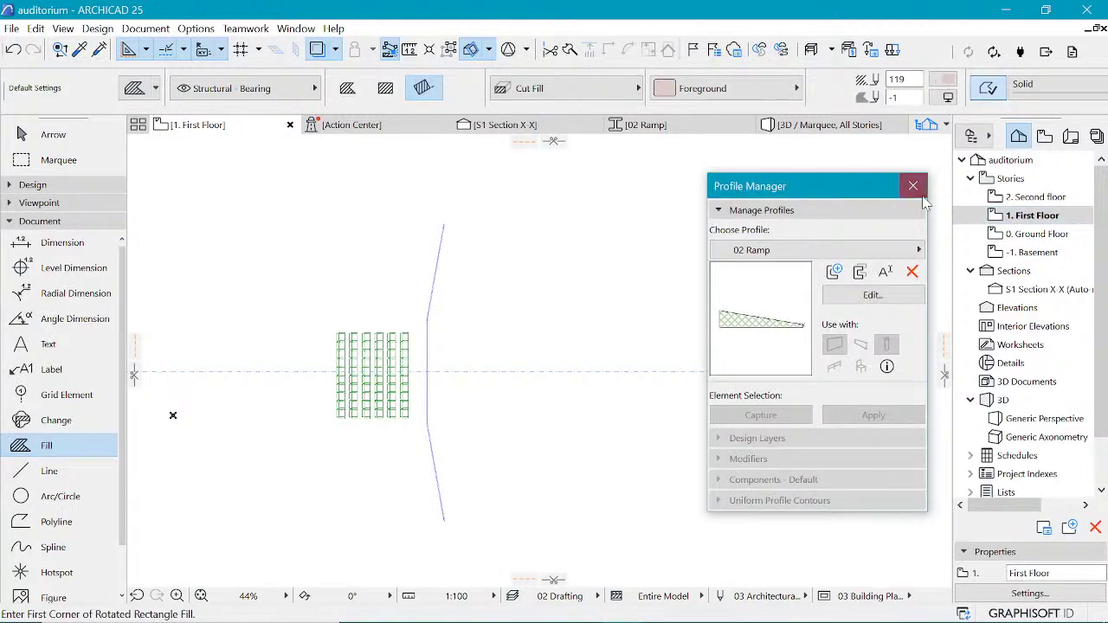
double_click(1035, 253)
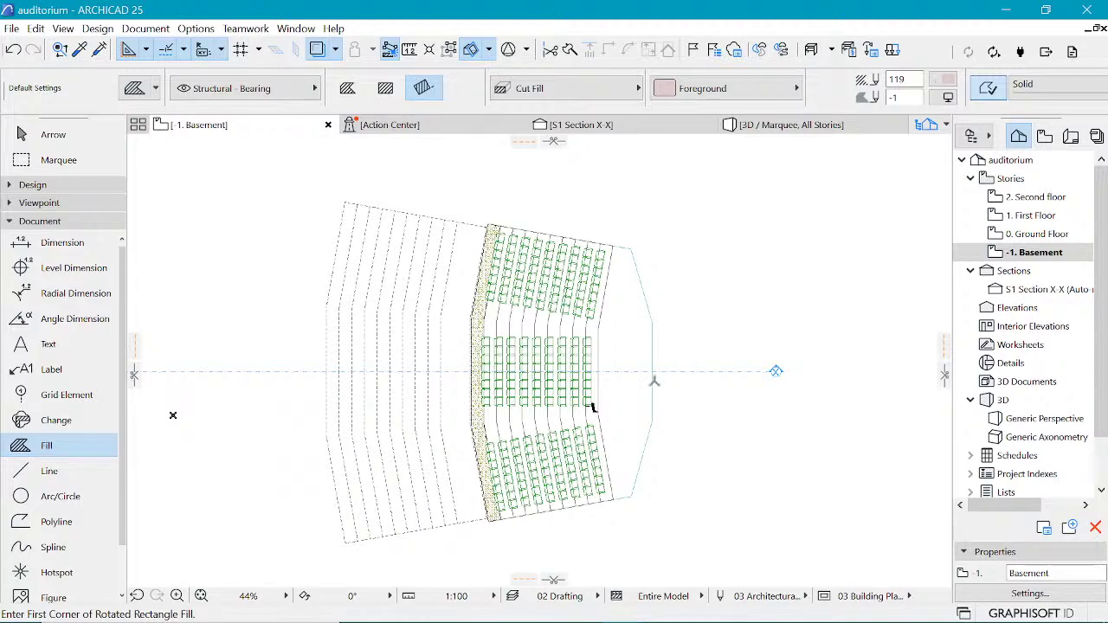
scroll(615, 407, up, 5)
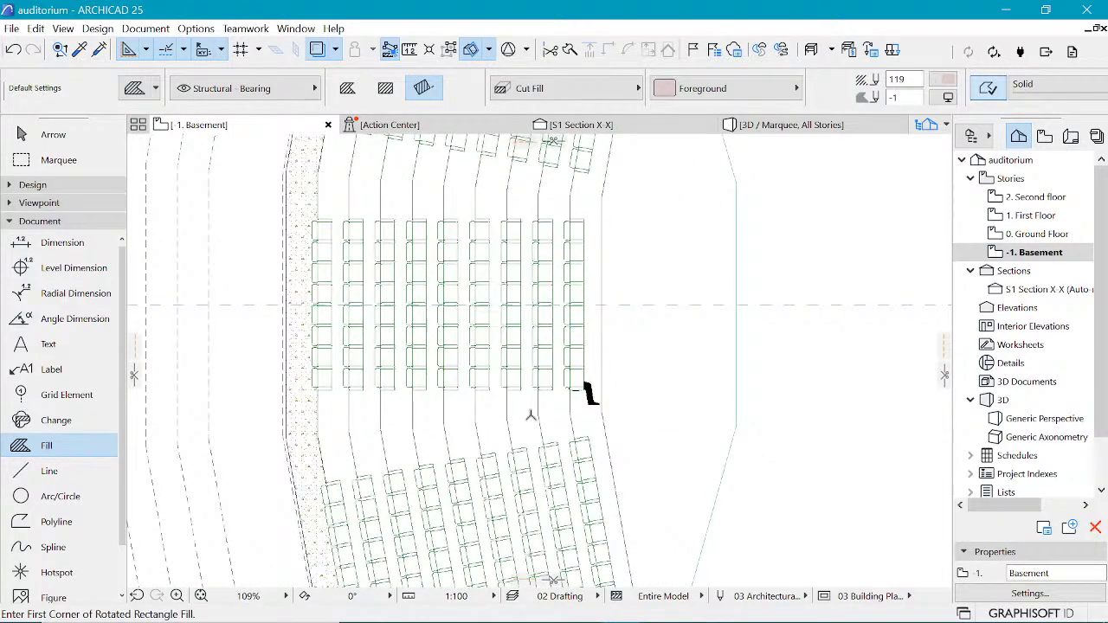
Step: Set up the Column tool to use the complex profile 02 Ramp
click(55, 187)
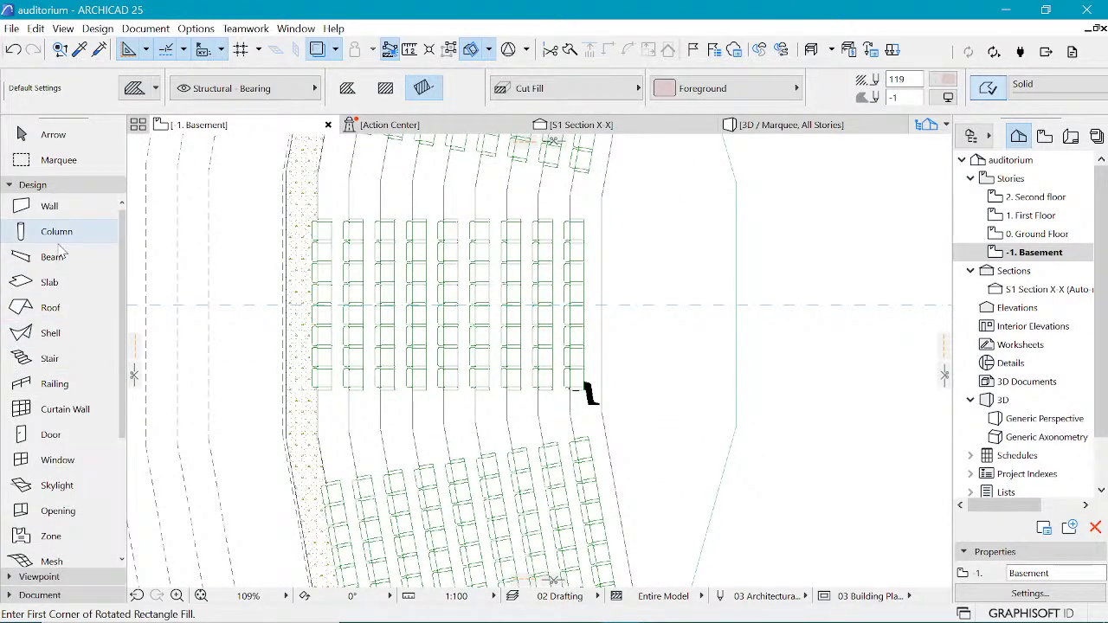
click(553, 88)
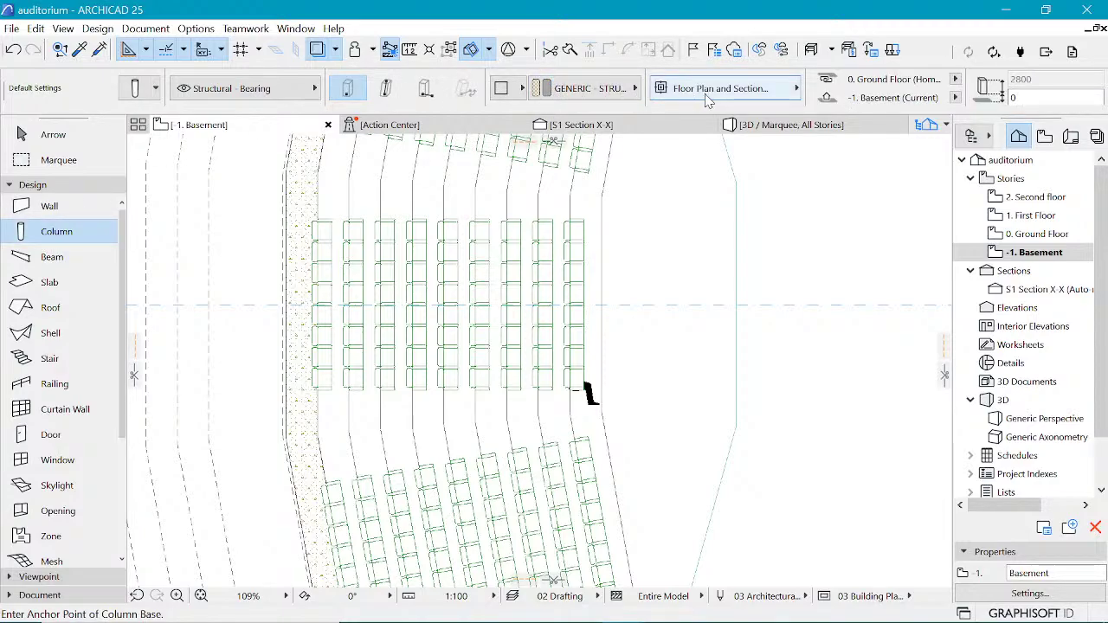
click(502, 89)
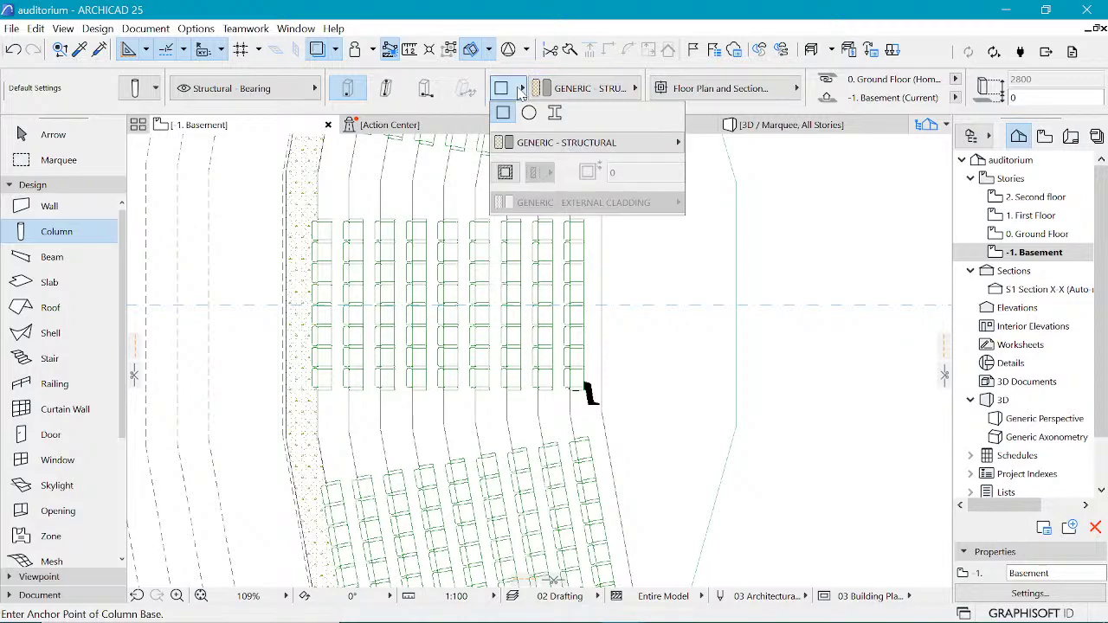
click(555, 113)
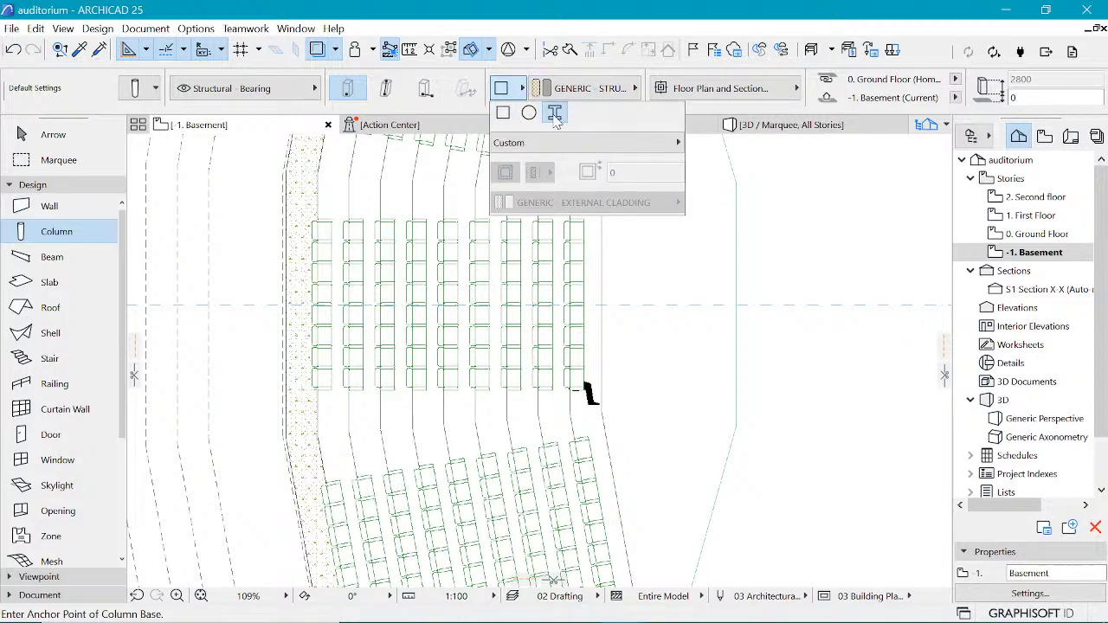
click(586, 90)
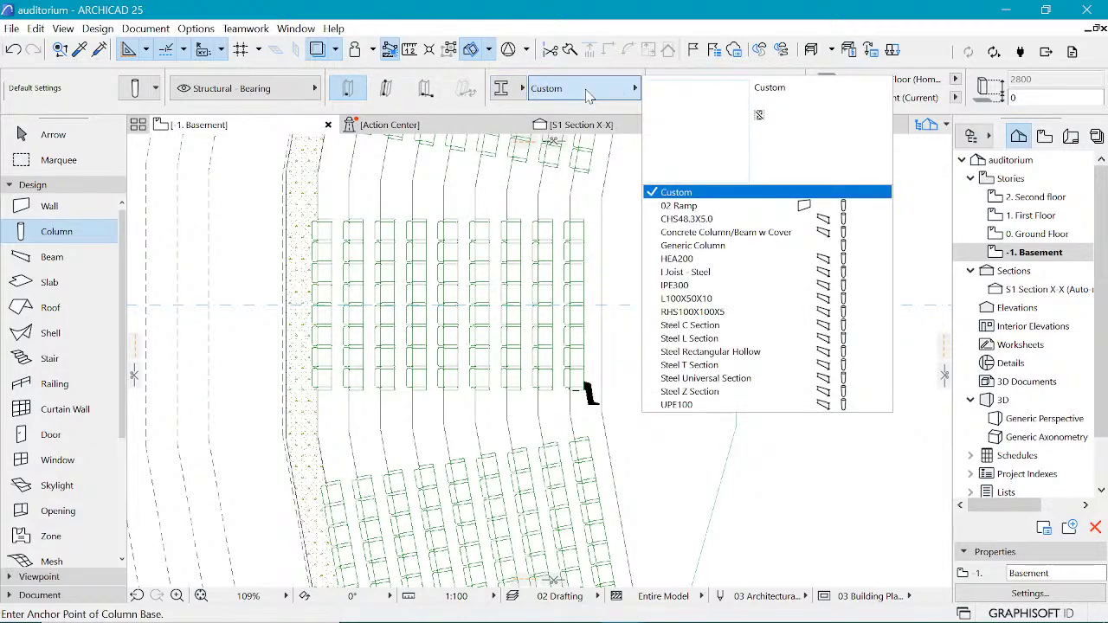
click(707, 208)
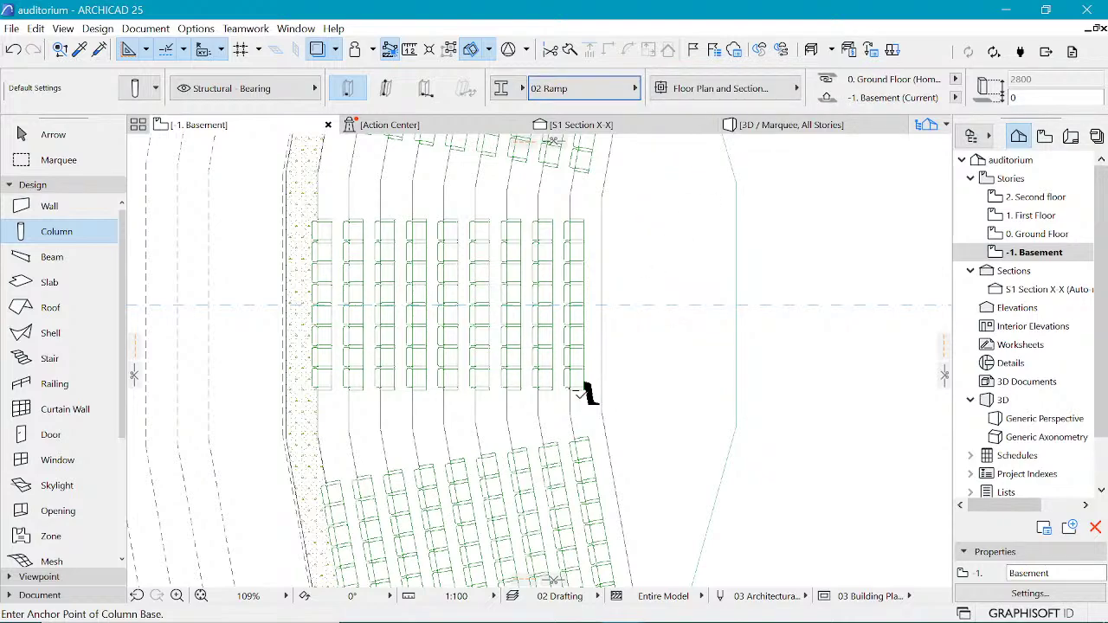
Step: Try placing the 02 Ramp column at the bend of the front step edge beside the central seating block, and delete it
scroll(585, 416, up, 3)
scroll(591, 422, up, 1)
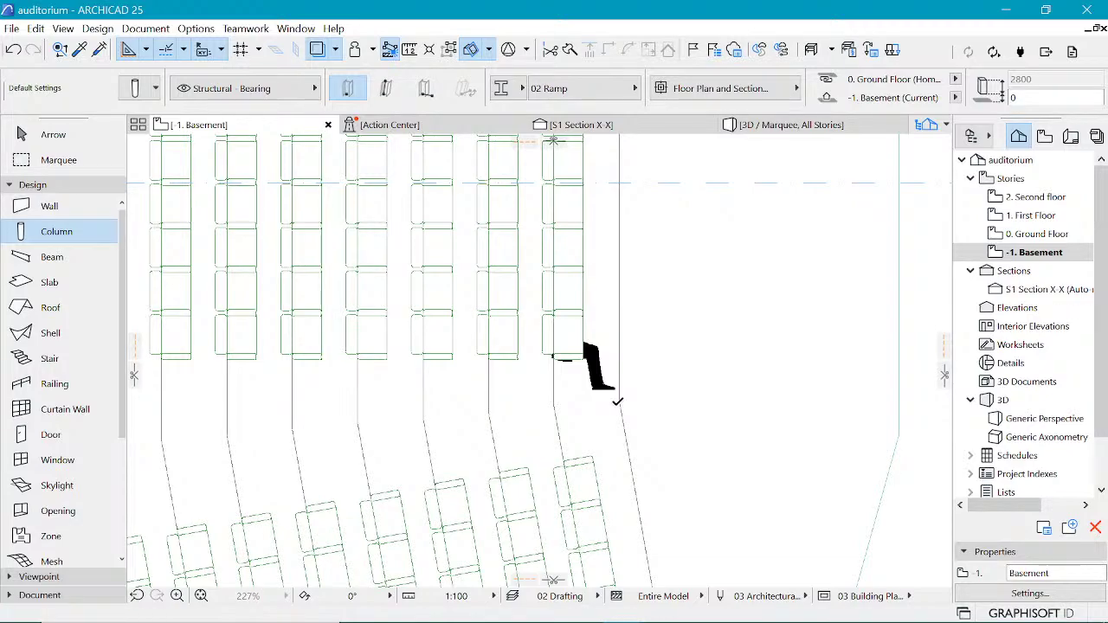
click(616, 402)
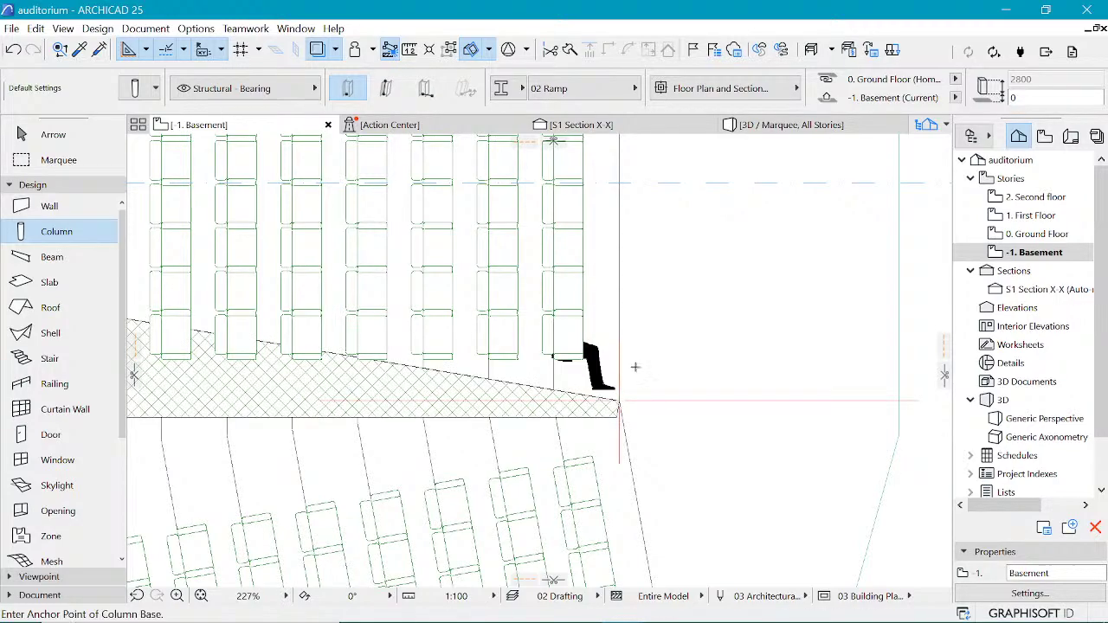
click(619, 414)
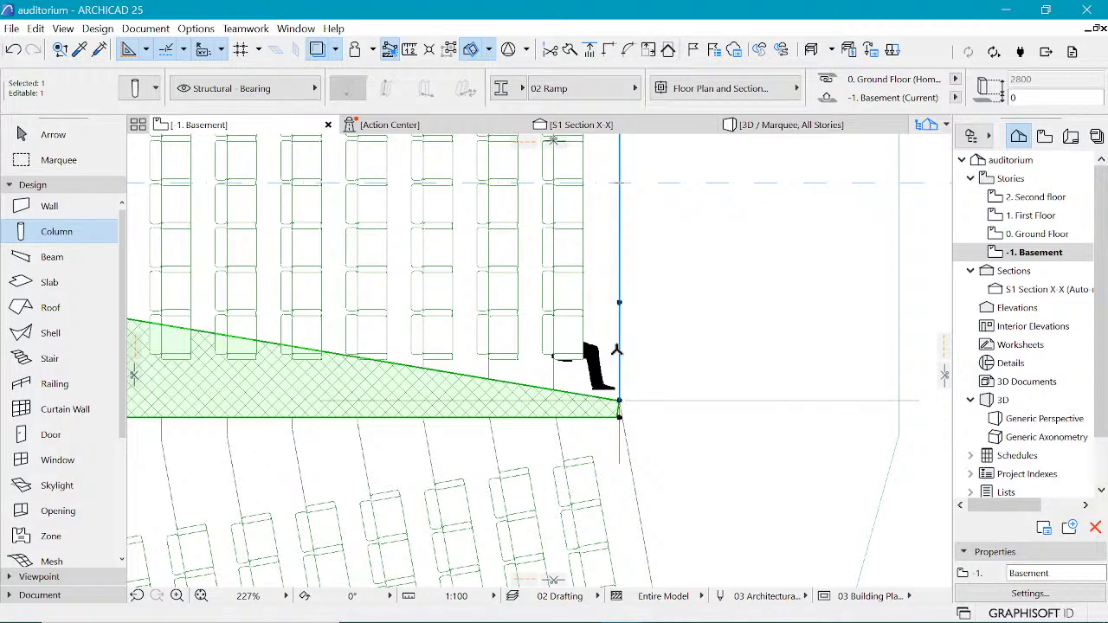
key(Delete)
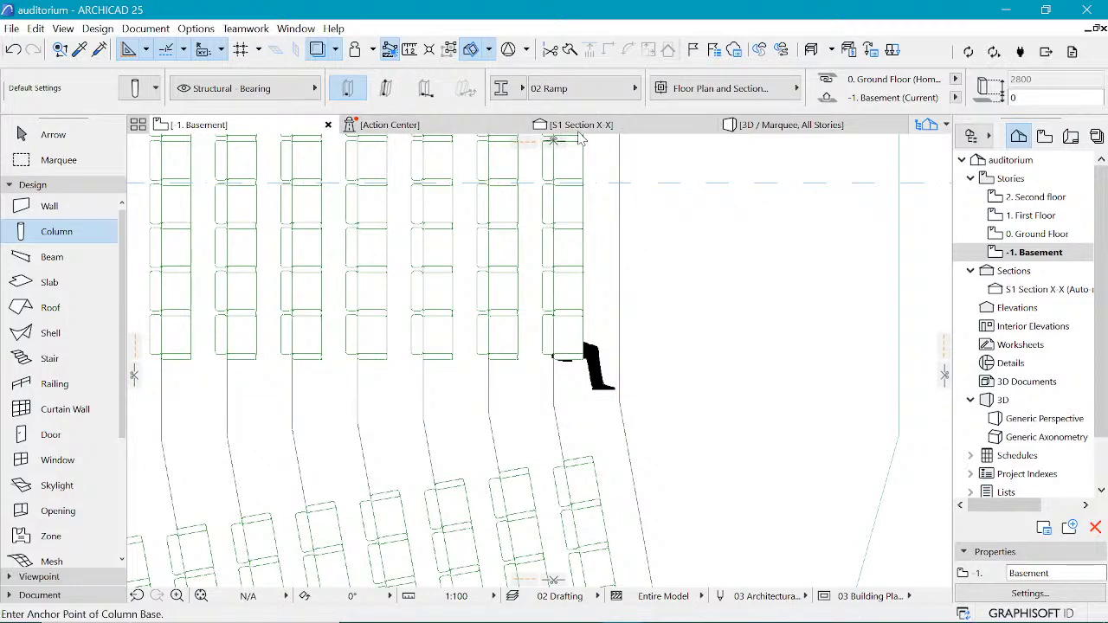
Step: Reopen the 02 Ramp profile for editing, make it available for beams as well, and save it
click(196, 29)
mouse_move(243, 47)
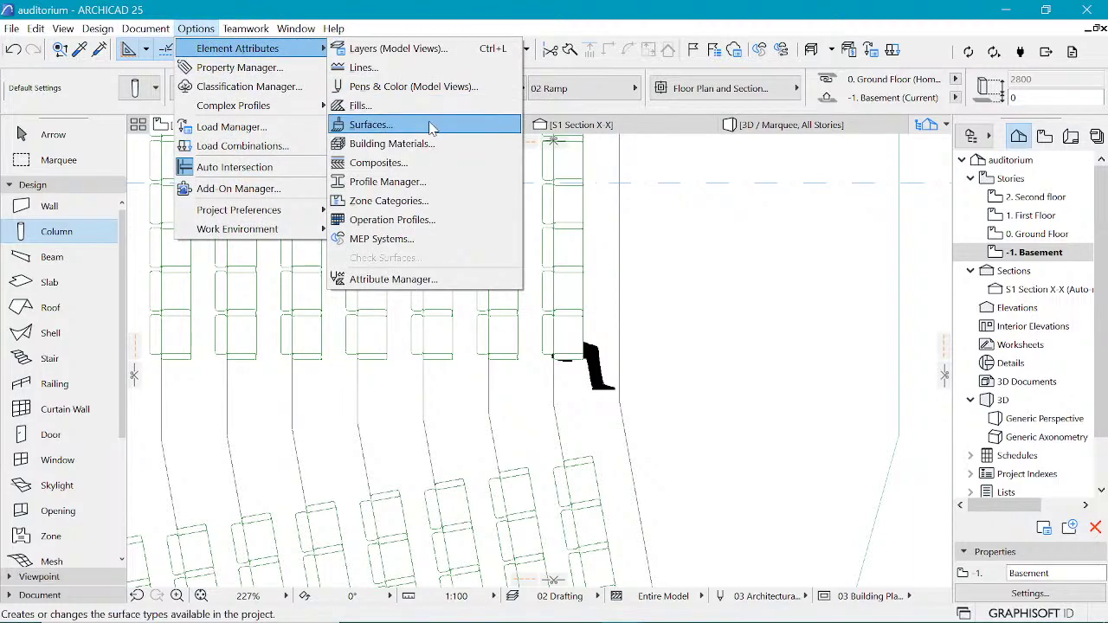
click(417, 184)
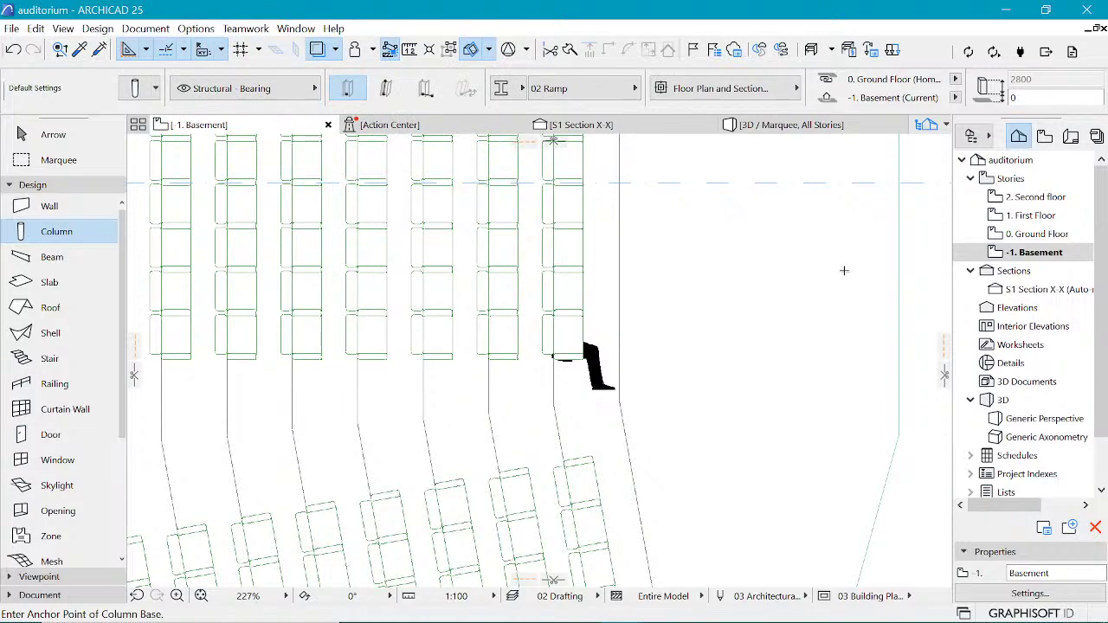
click(844, 251)
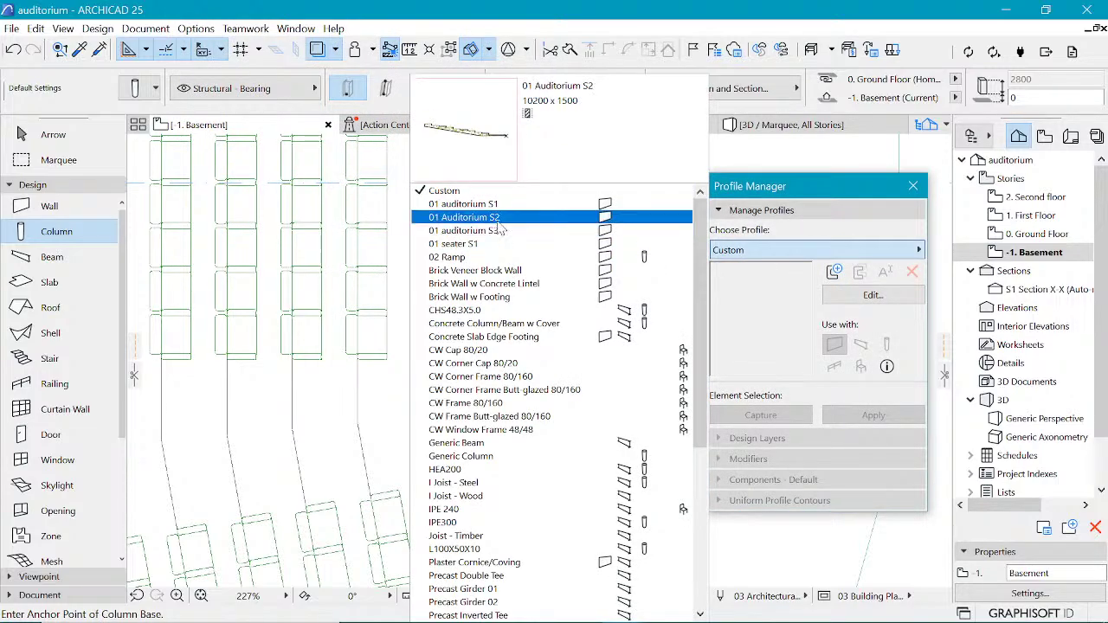
click(459, 257)
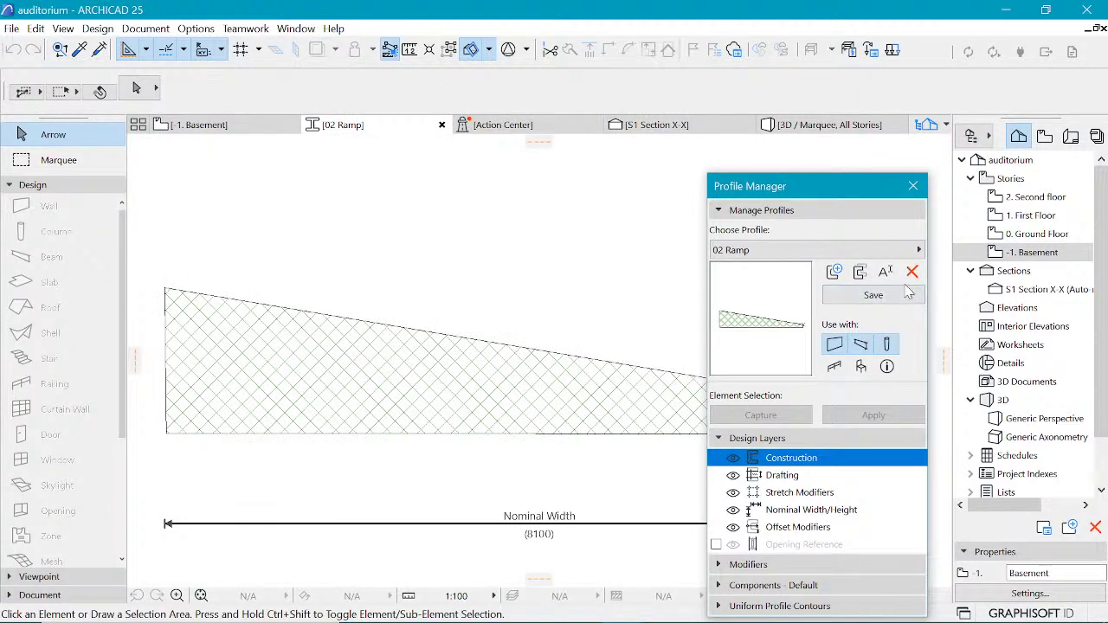
click(904, 295)
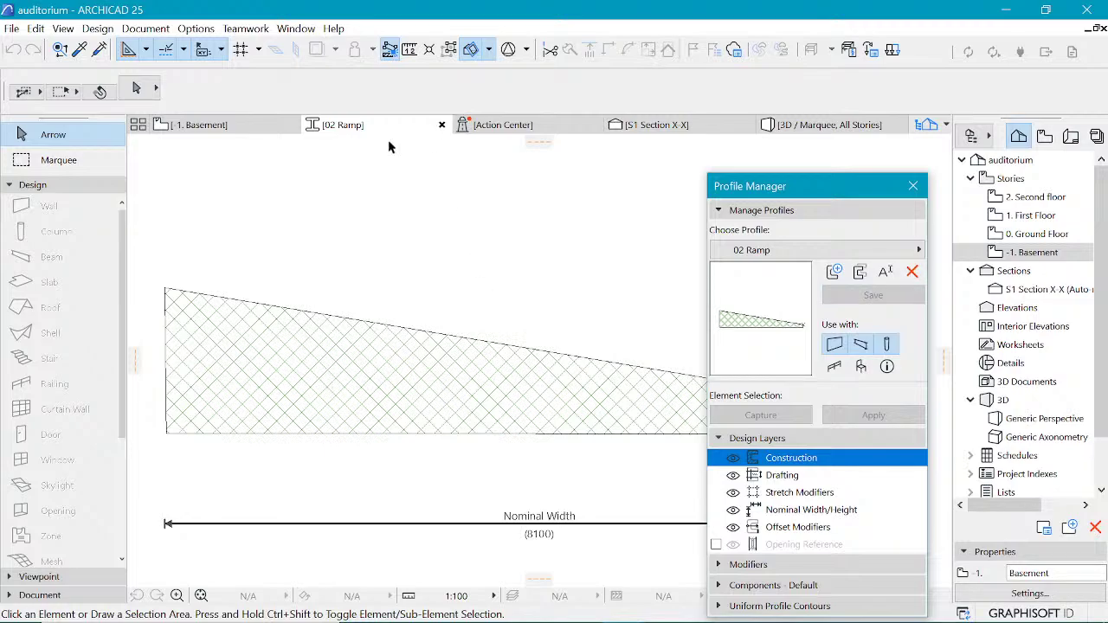
Step: Return to the basement plan and set up the Beam tool with the complex profile 02 Ramp
click(246, 126)
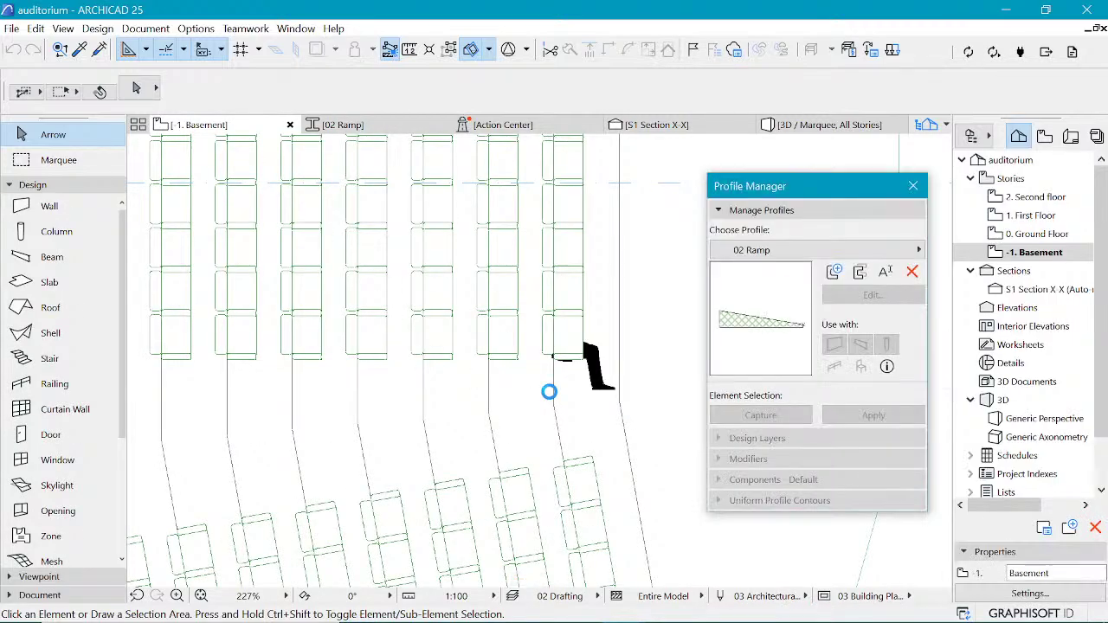
click(52, 257)
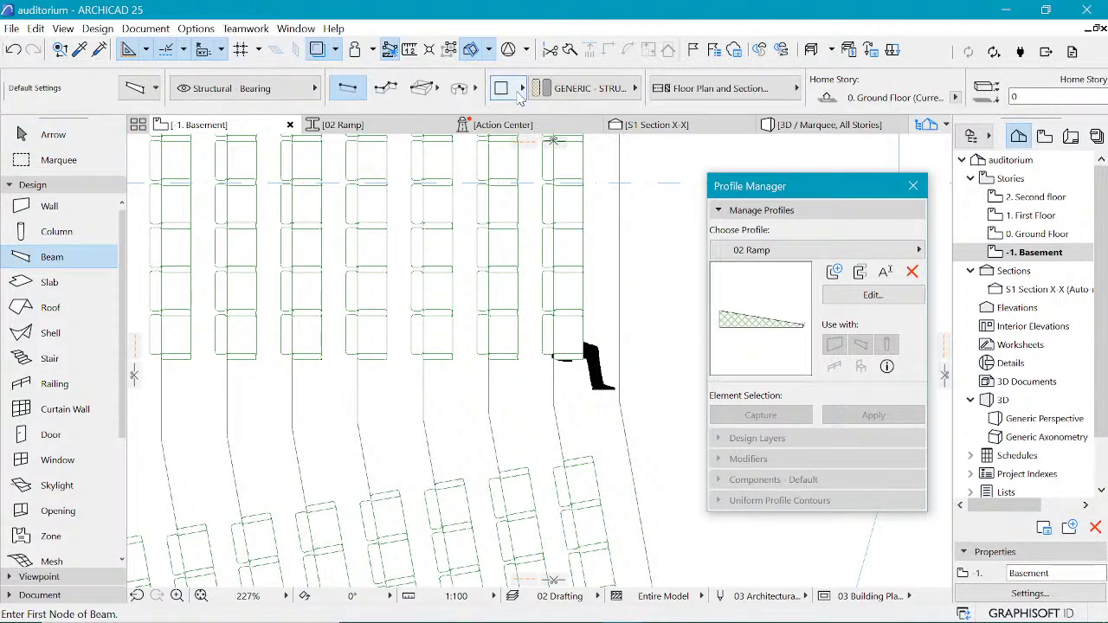
click(580, 91)
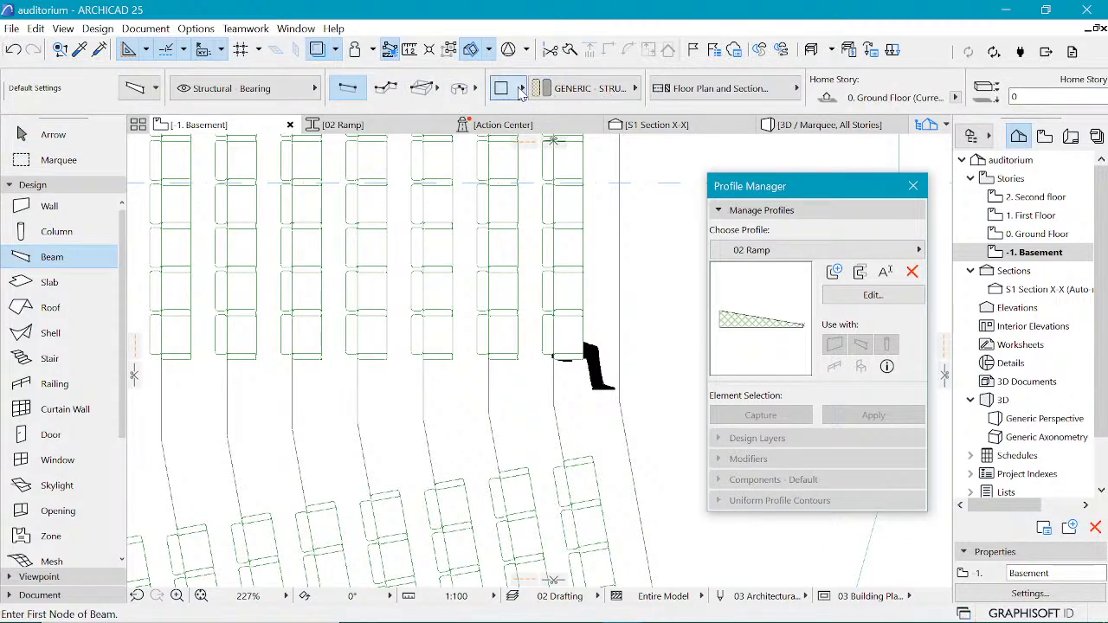
click(554, 112)
click(604, 90)
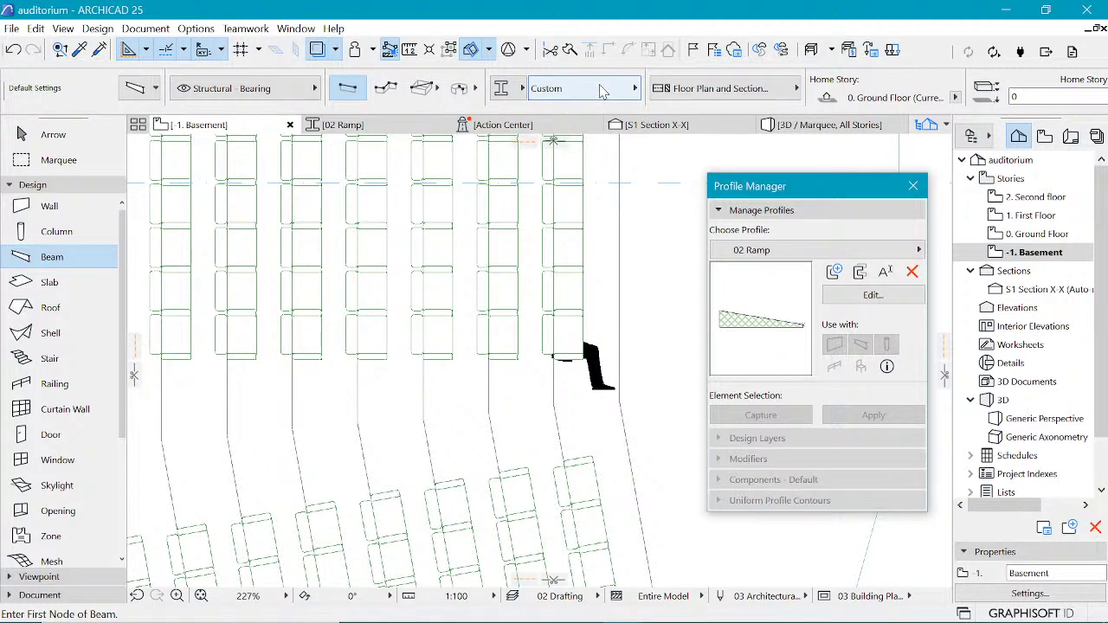
click(703, 208)
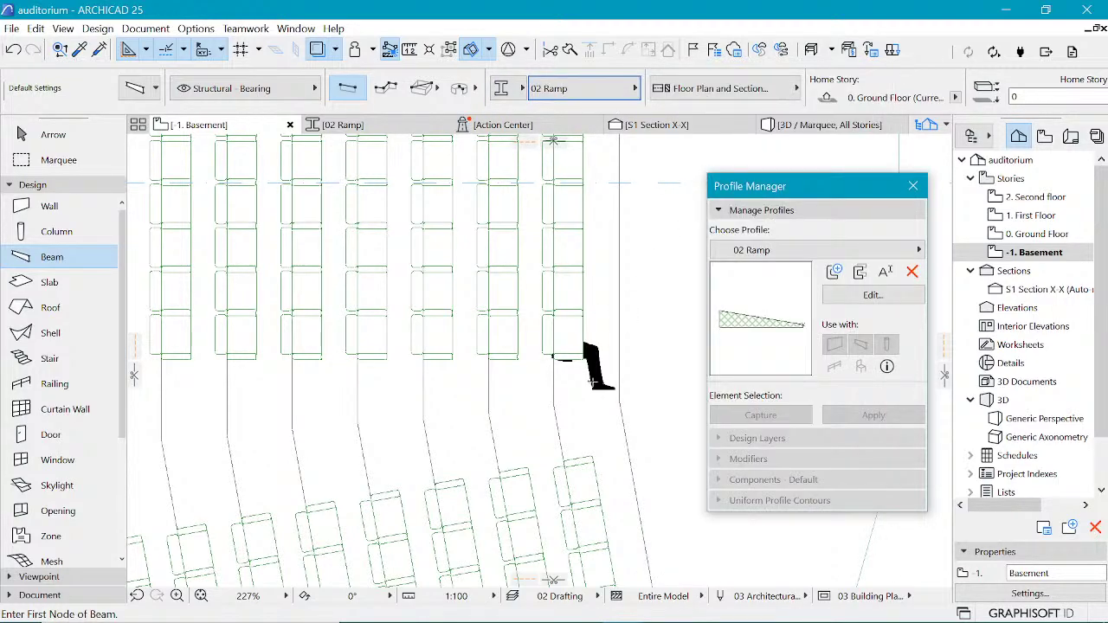
Step: Draw the ramp beam across the aisle, from the bend of the second-front step edge to the edge of the central seating block
click(554, 406)
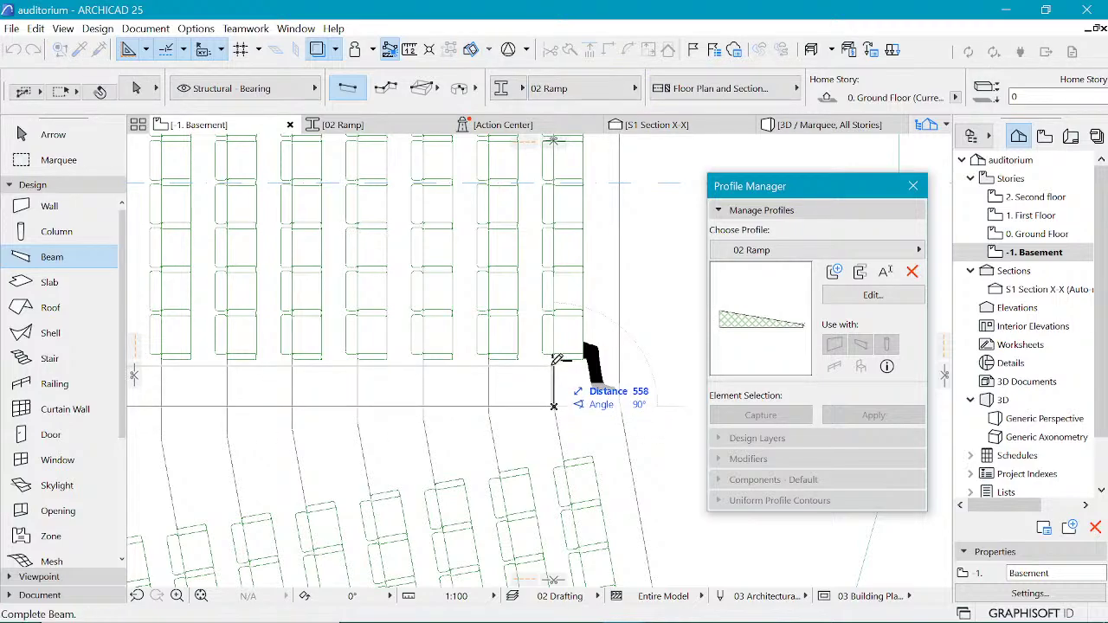
scroll(561, 374, down, 2)
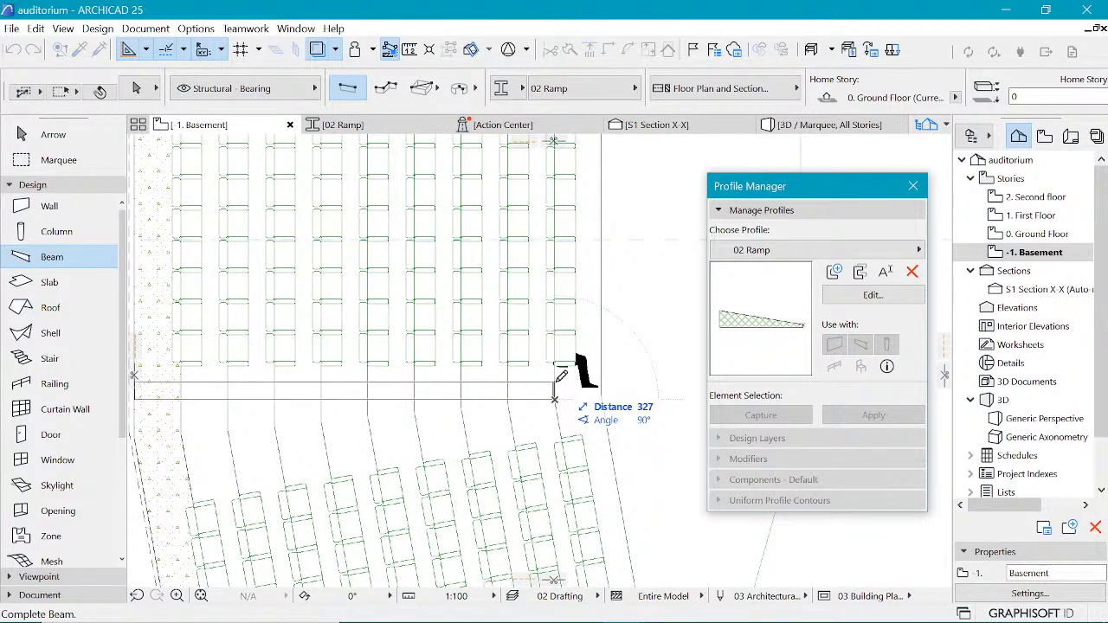
click(559, 377)
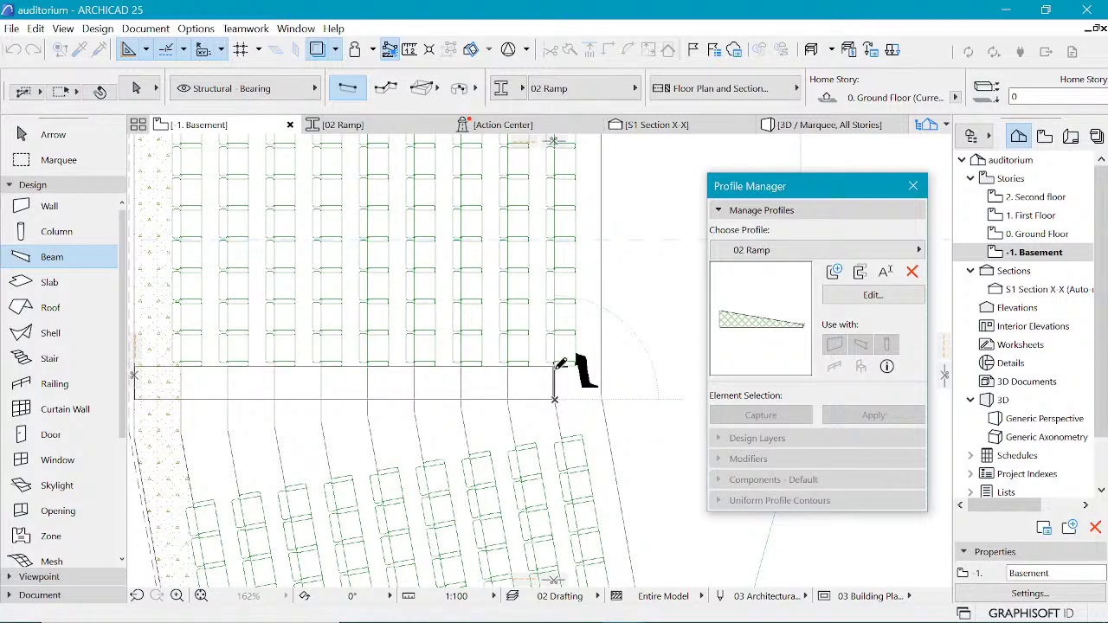
Step: Move the ramp beam forward so its end corner sits on the bend of the front step edge, and deselect it
shift+click(558, 385)
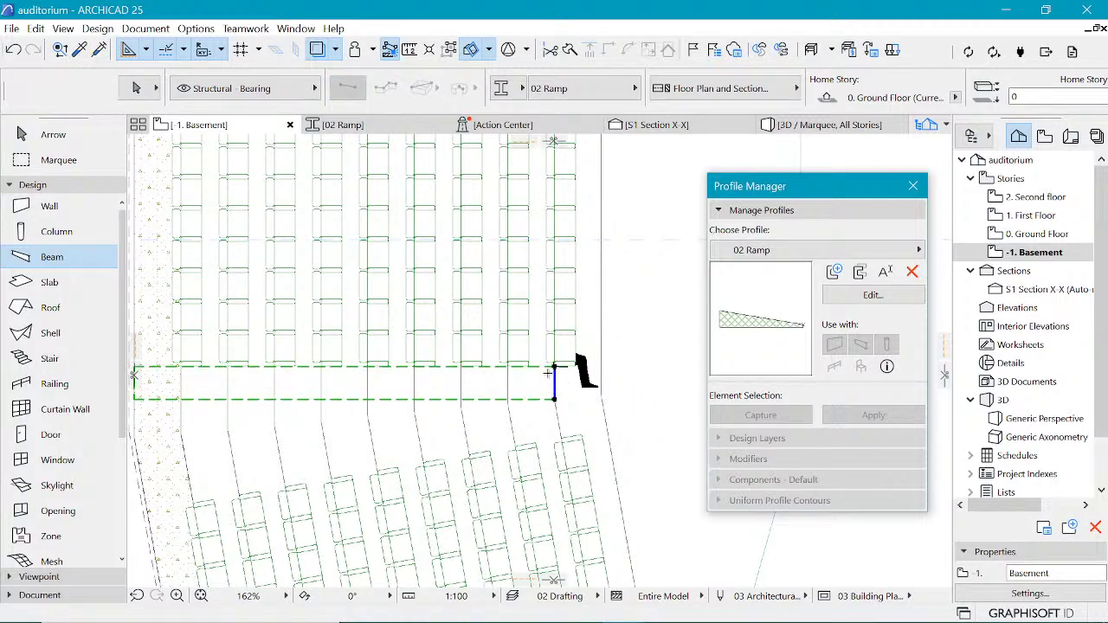
scroll(561, 385, down, 2)
scroll(561, 385, up, 1)
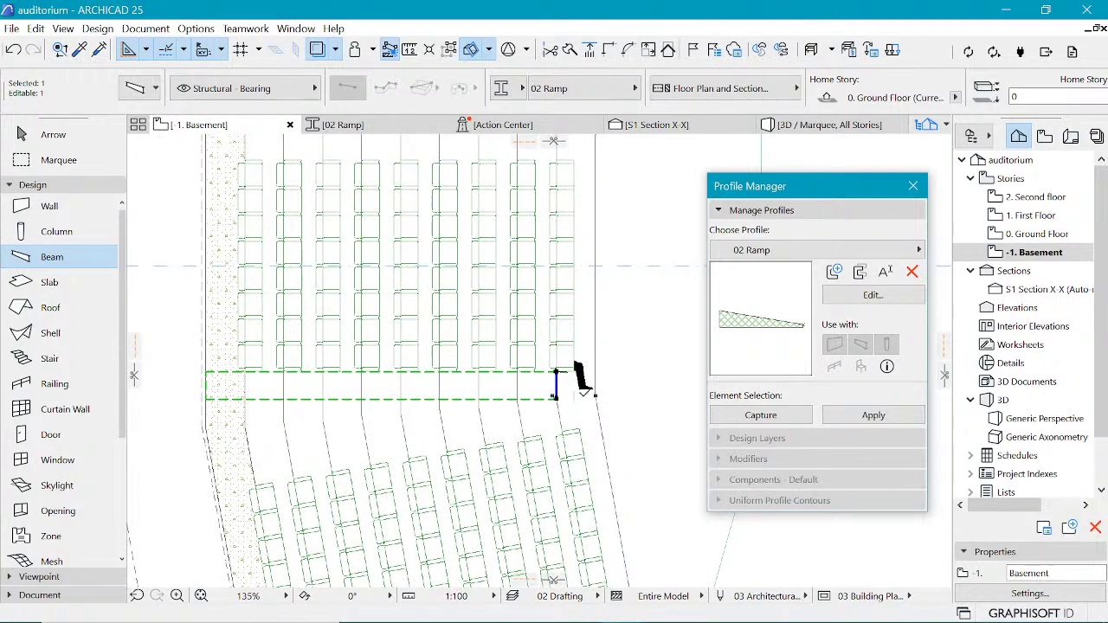
key(ctrl+d)
click(556, 398)
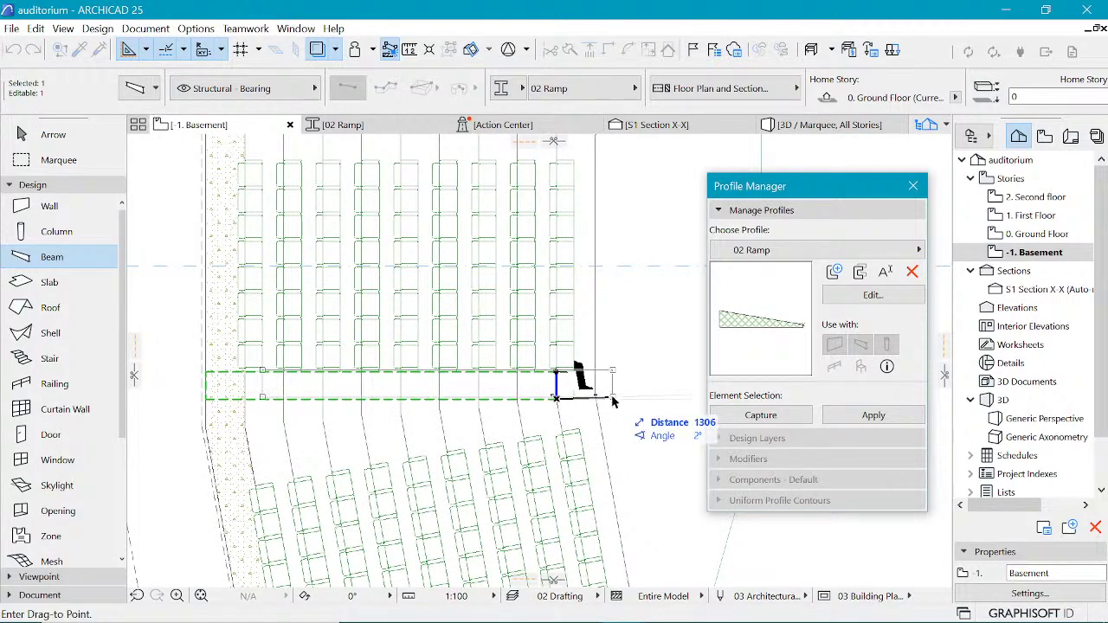
click(597, 397)
scroll(531, 303, down, 2)
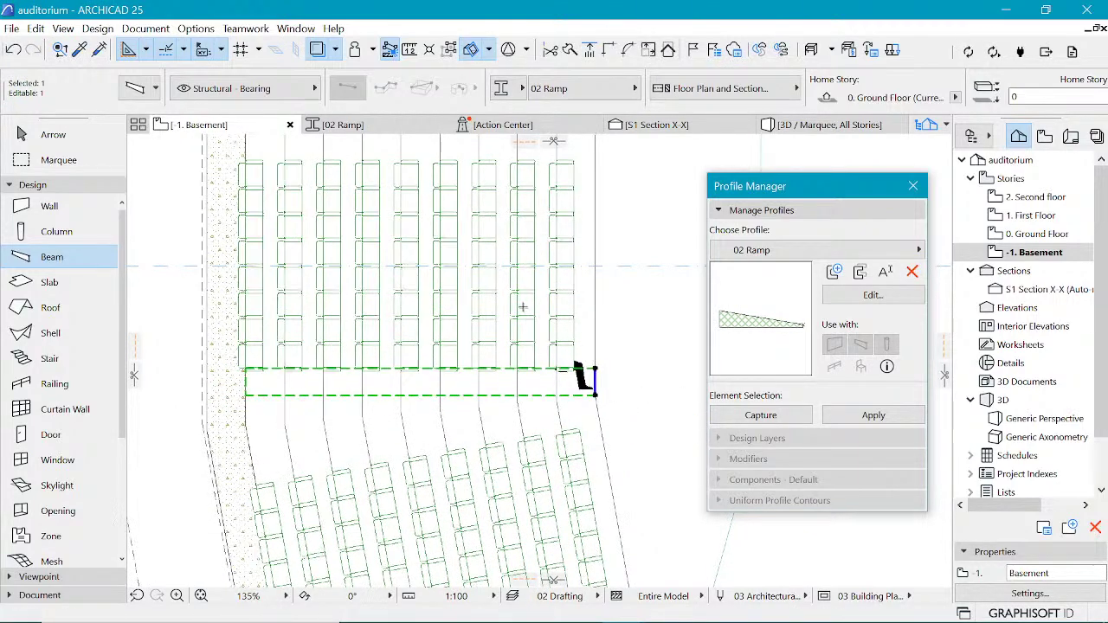
key(Escape)
key(Escape)
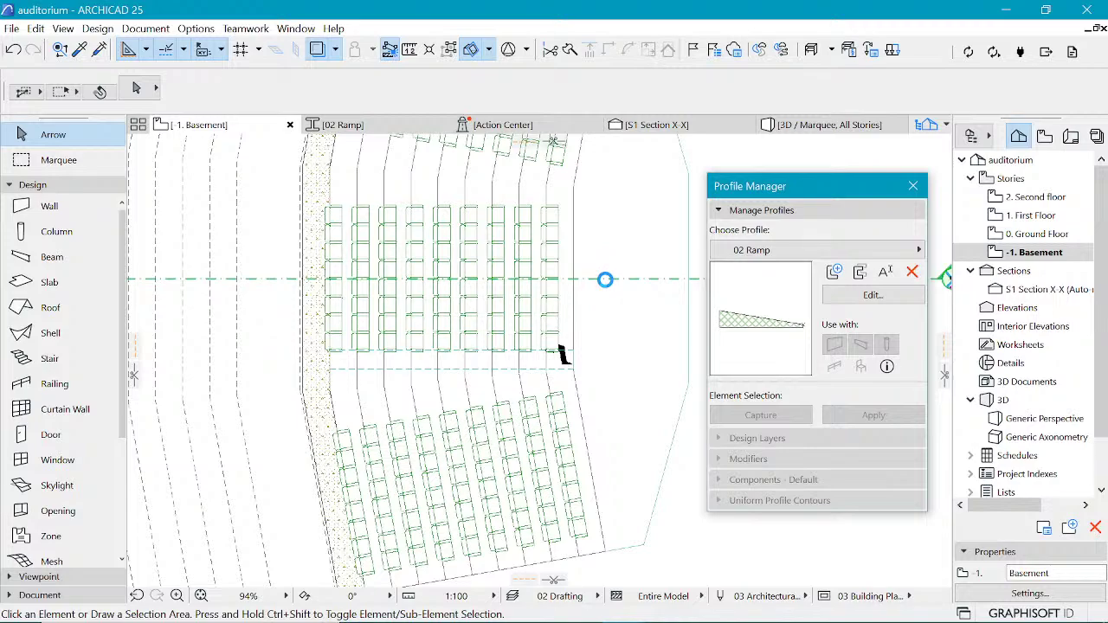
Step: Move the Section X-X line about 2850 mm onto the ramp beam in the aisle and open its section view
click(606, 279)
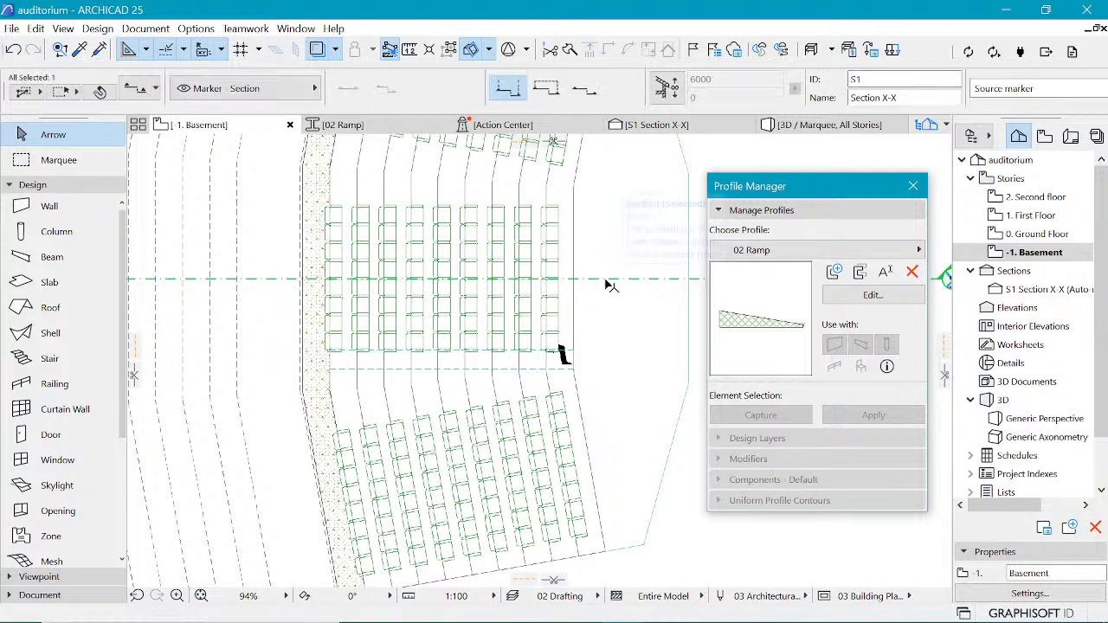
click(579, 365)
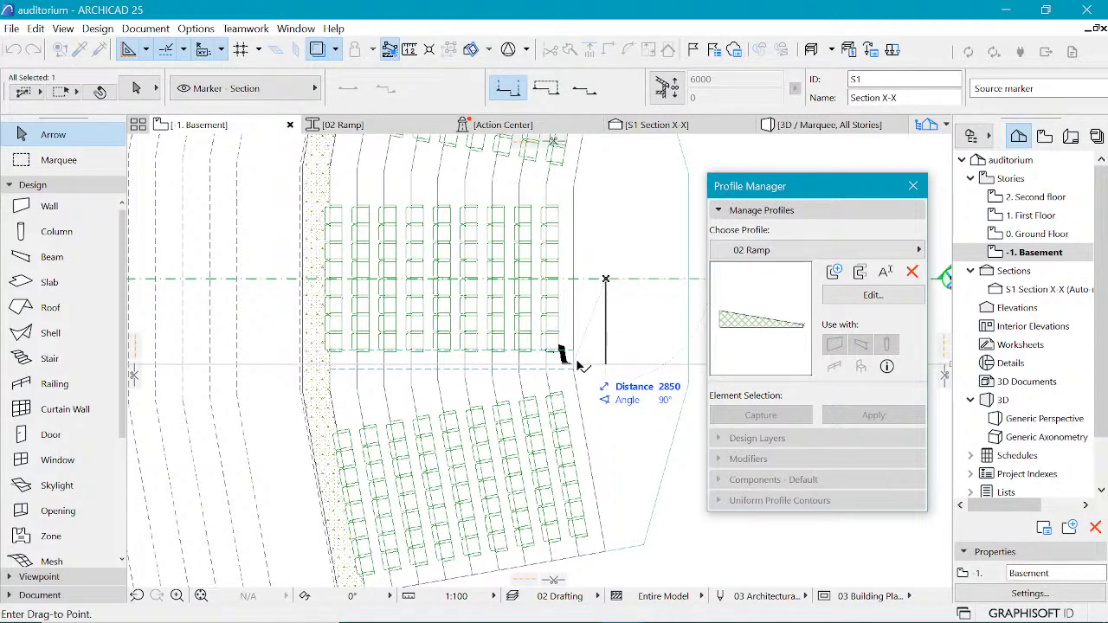
click(658, 126)
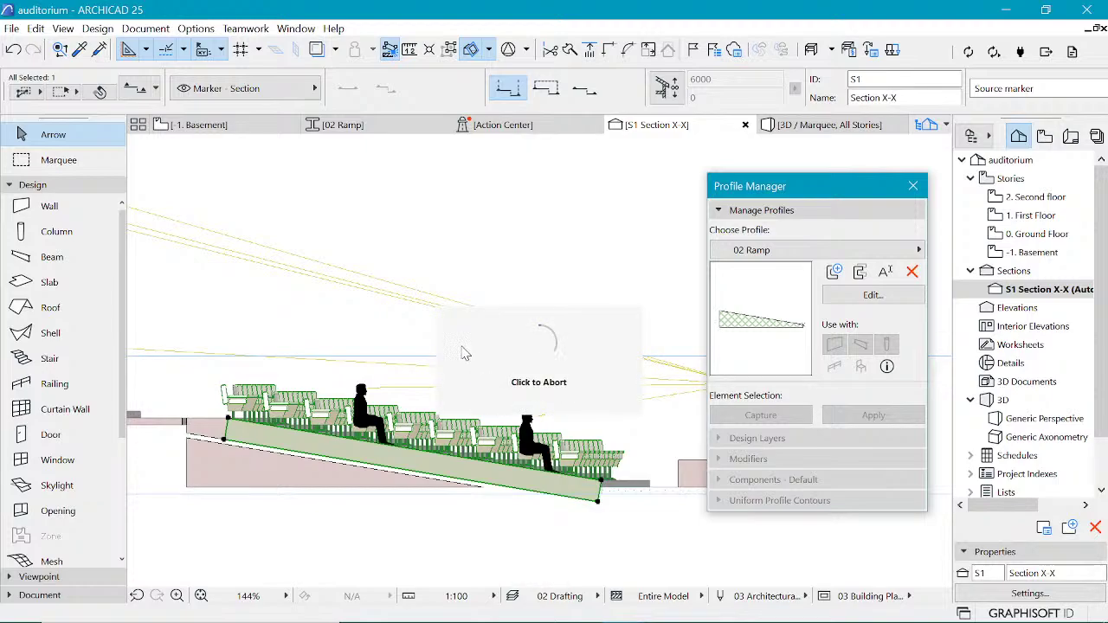
click(461, 343)
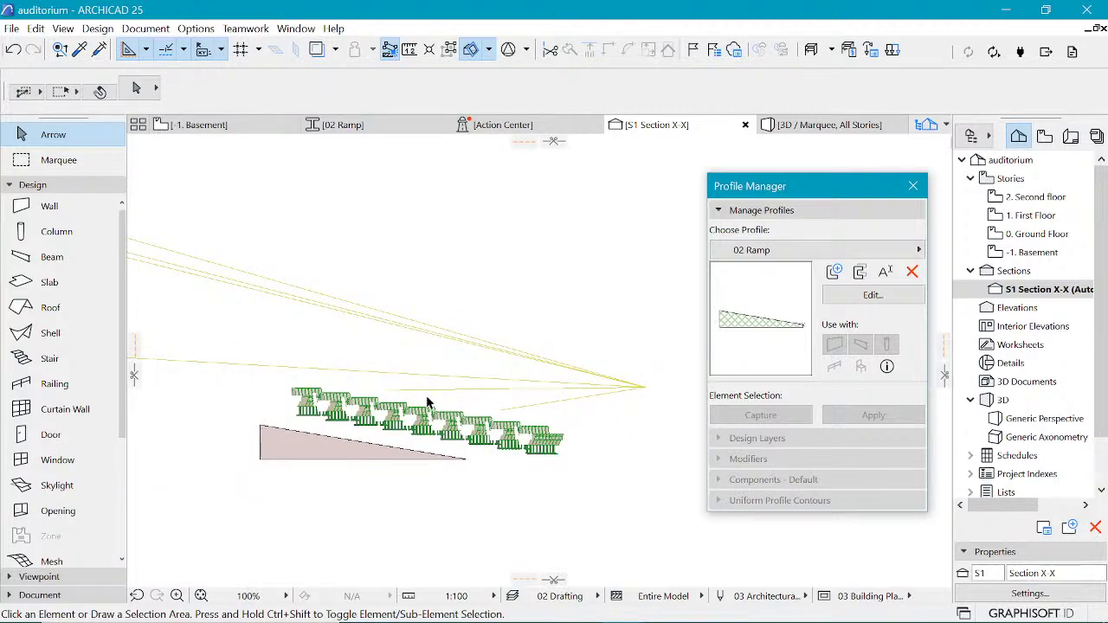
Step: Lower the ramp beam in the section to -2700, bringing its front corner down to basement floor level, and inspect it in 3D
scroll(426, 400, down, 2)
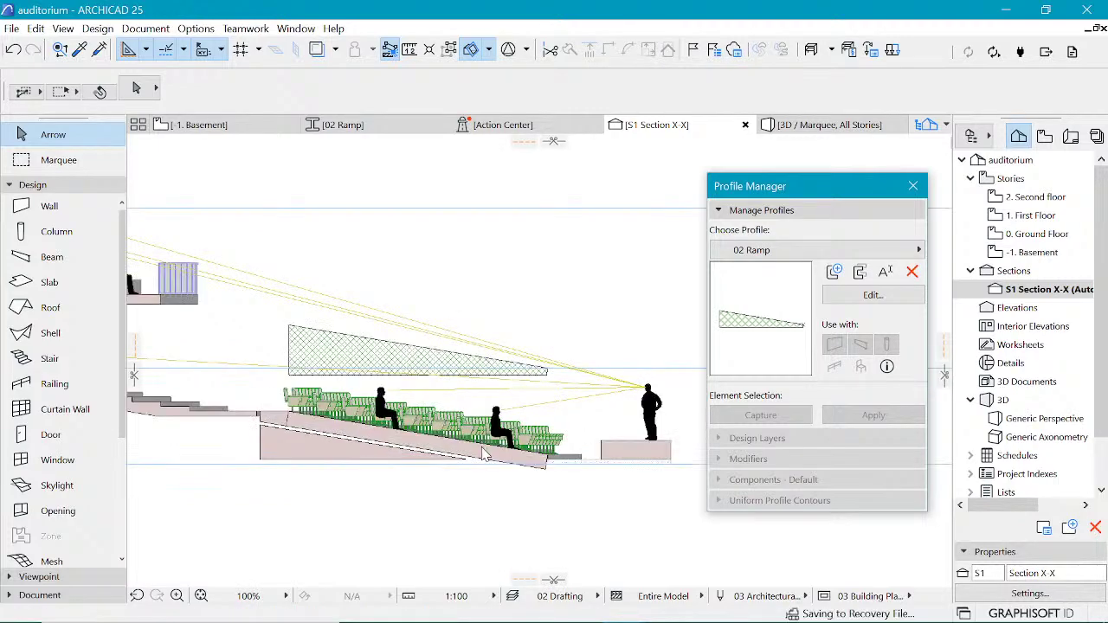
click(545, 372)
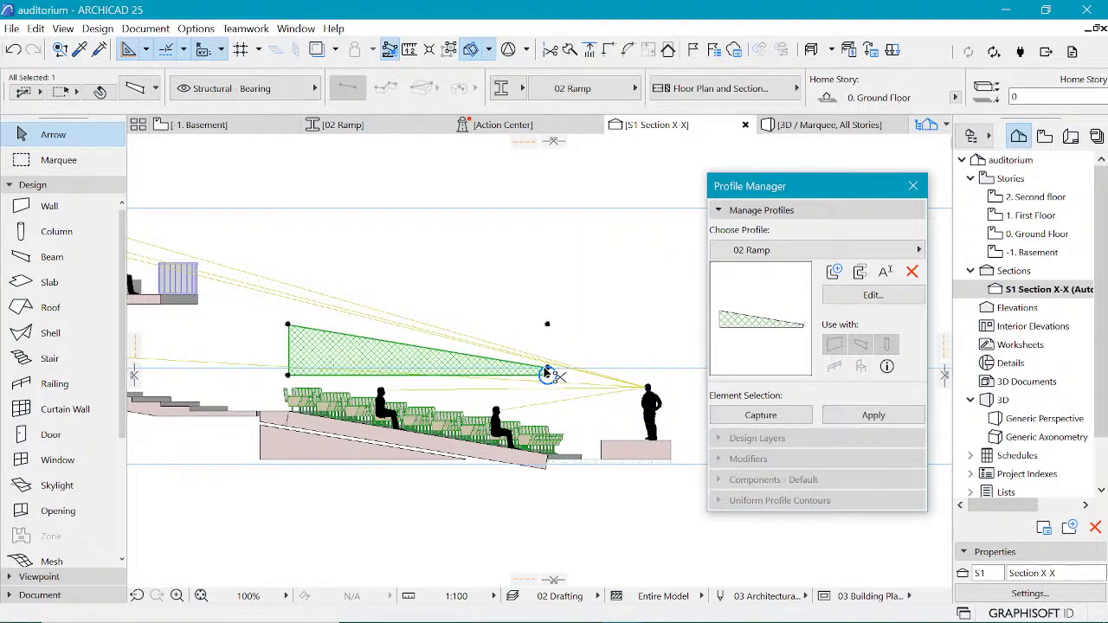
key(ctrl+d)
click(547, 374)
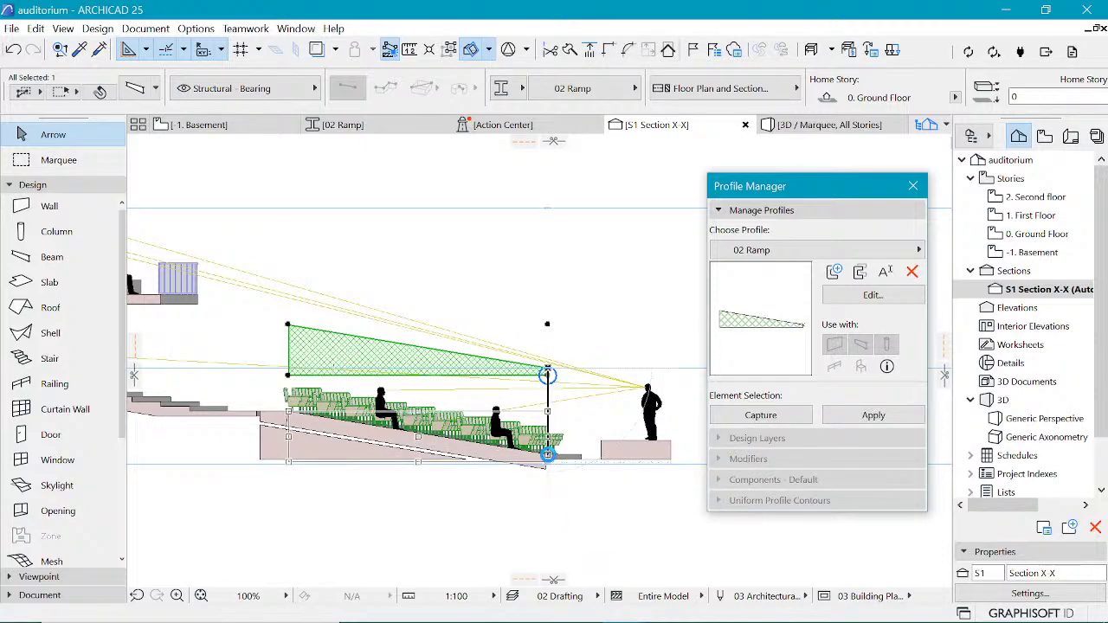
click(547, 459)
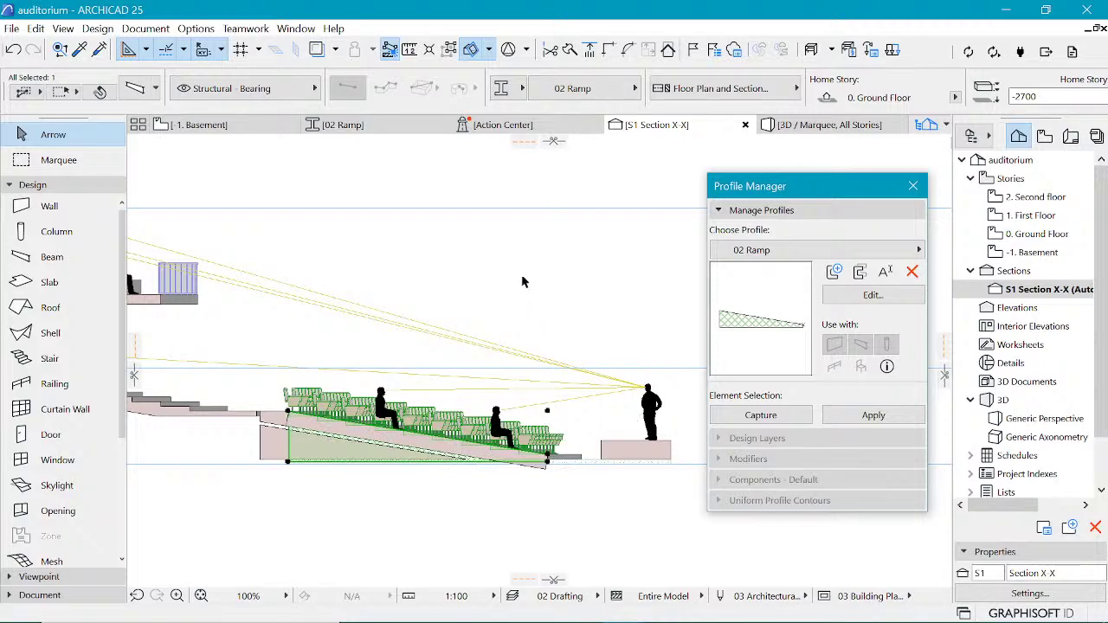
key(F3)
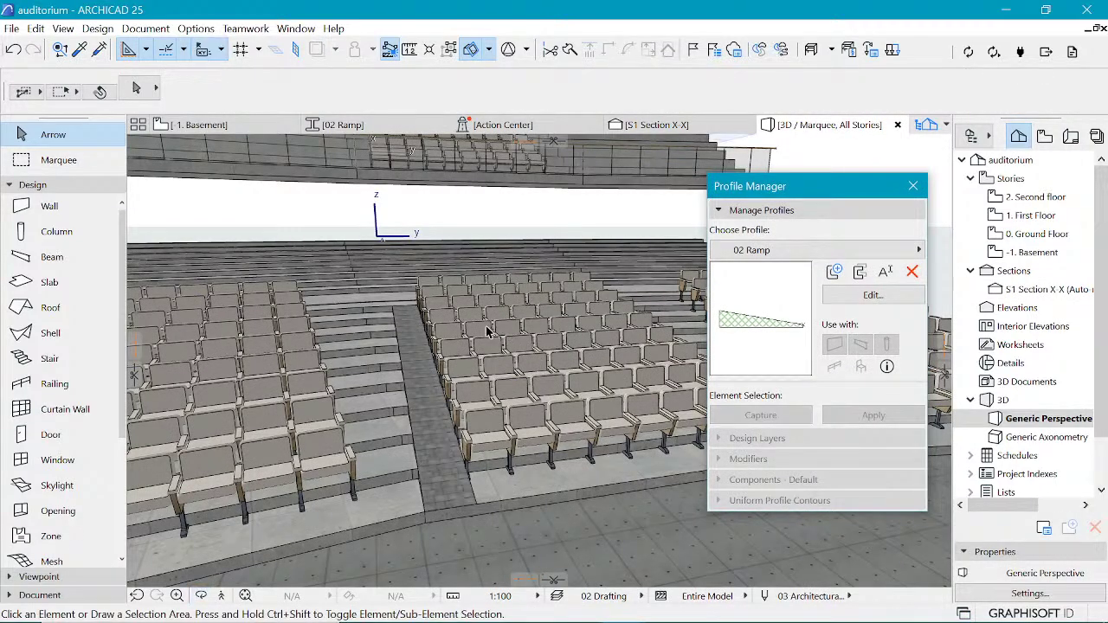
key(o)
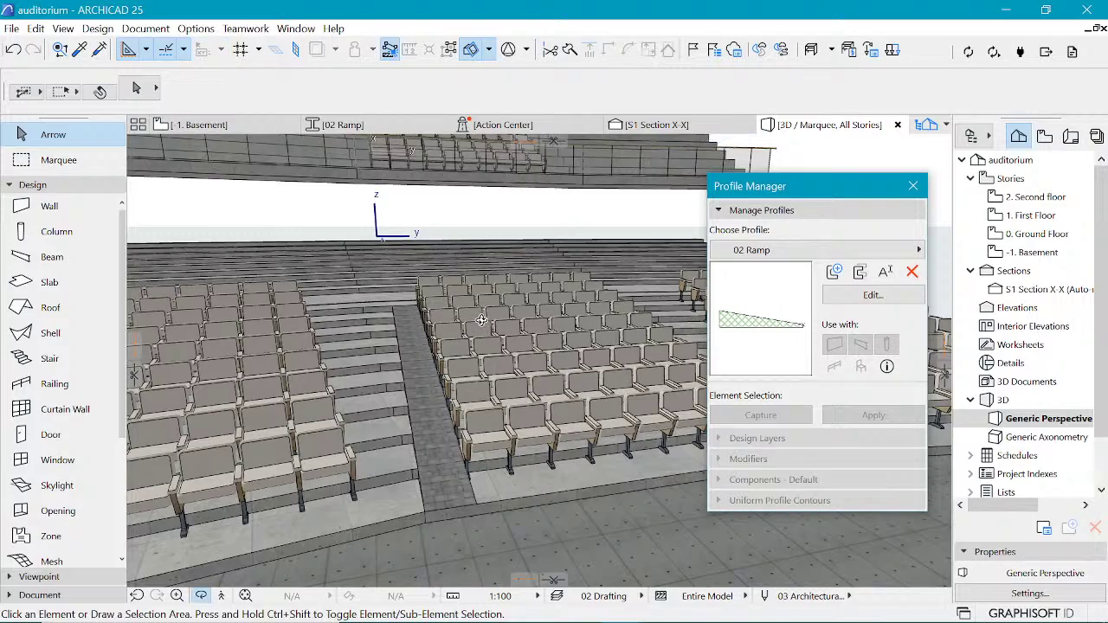
drag(481, 320, 422, 370)
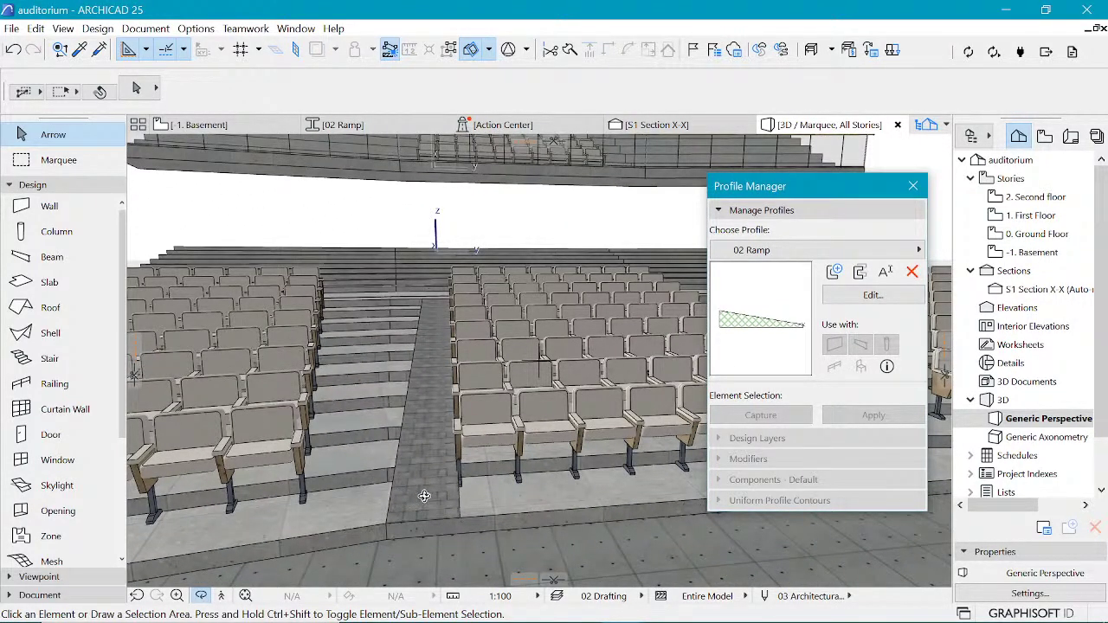
drag(454, 480, 506, 423)
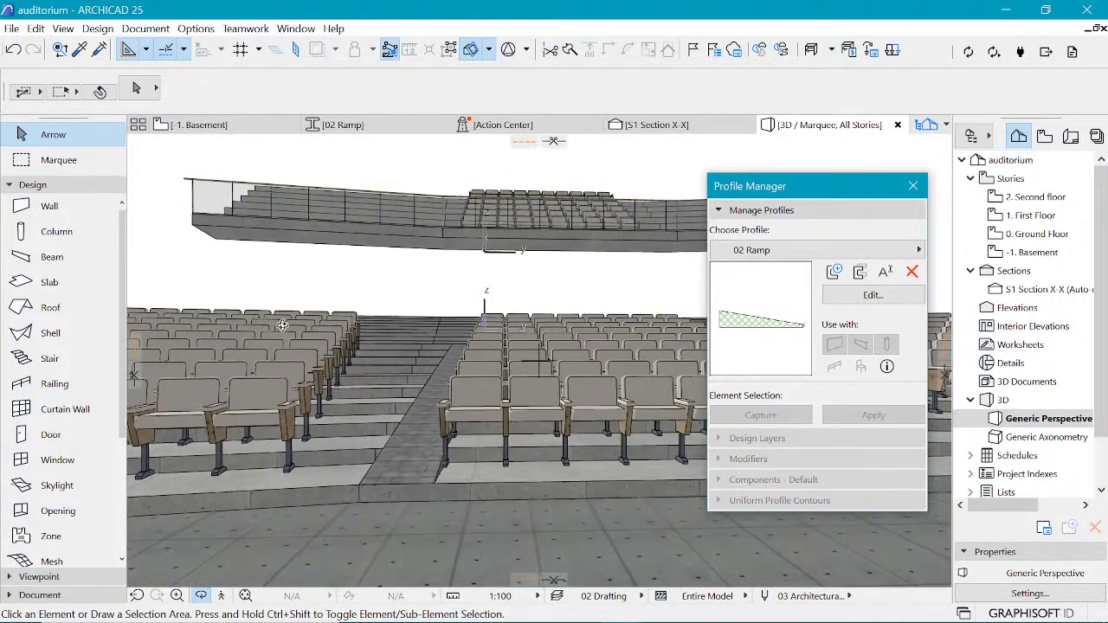
Step: Return to the basement plan and pick up the existing ramp beam's settings for the Beam tool
click(200, 124)
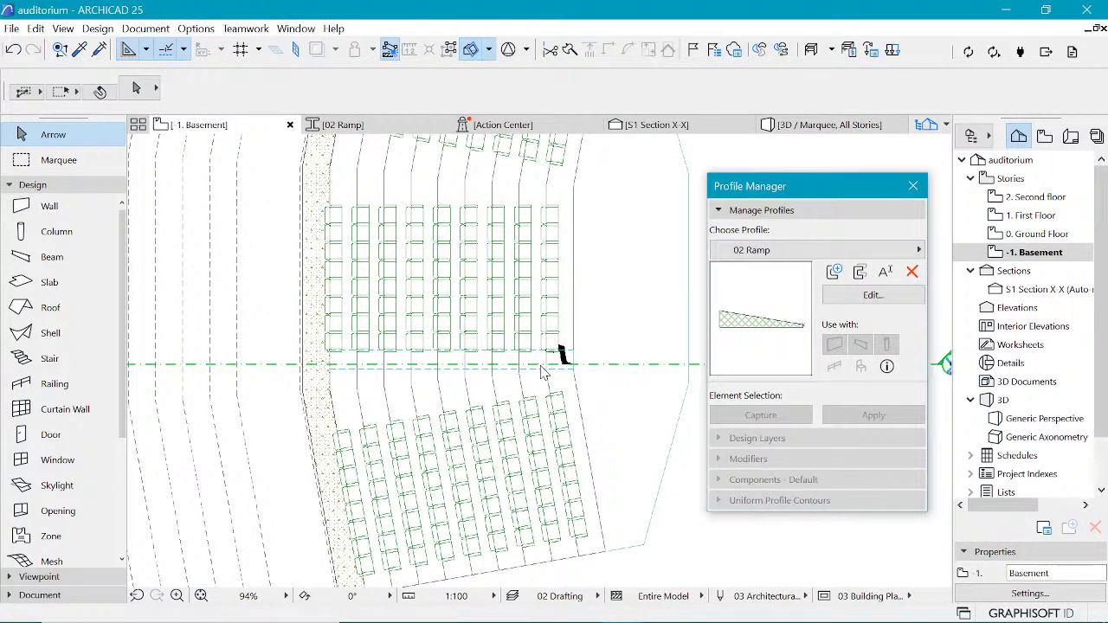
click(560, 364)
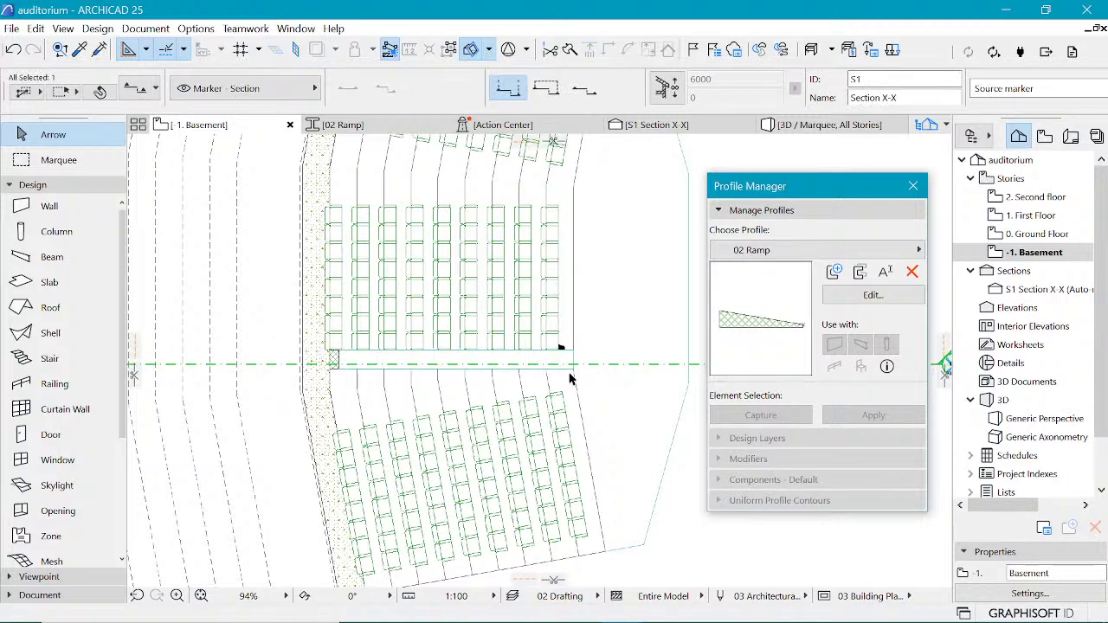
scroll(570, 378, up, 3)
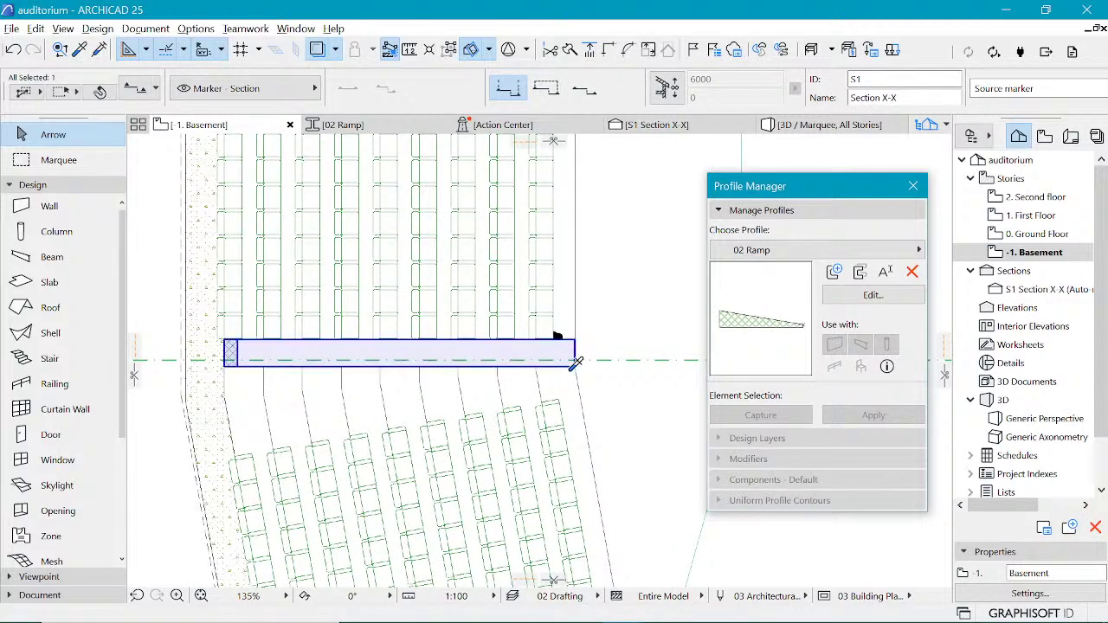
alt+click(575, 366)
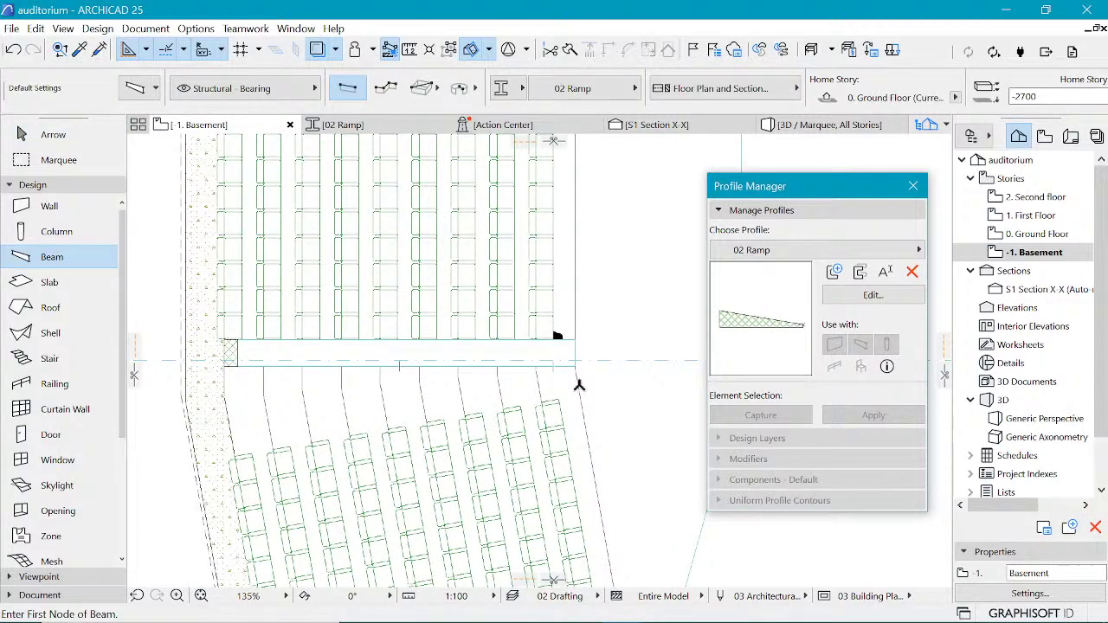
click(575, 365)
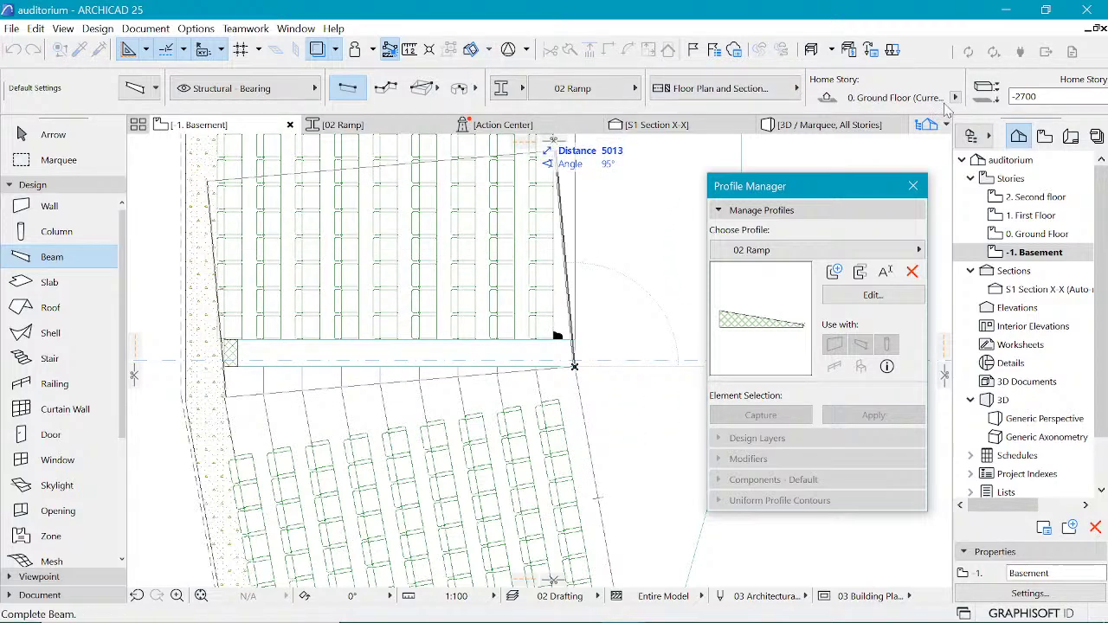
scroll(606, 87, right, 5)
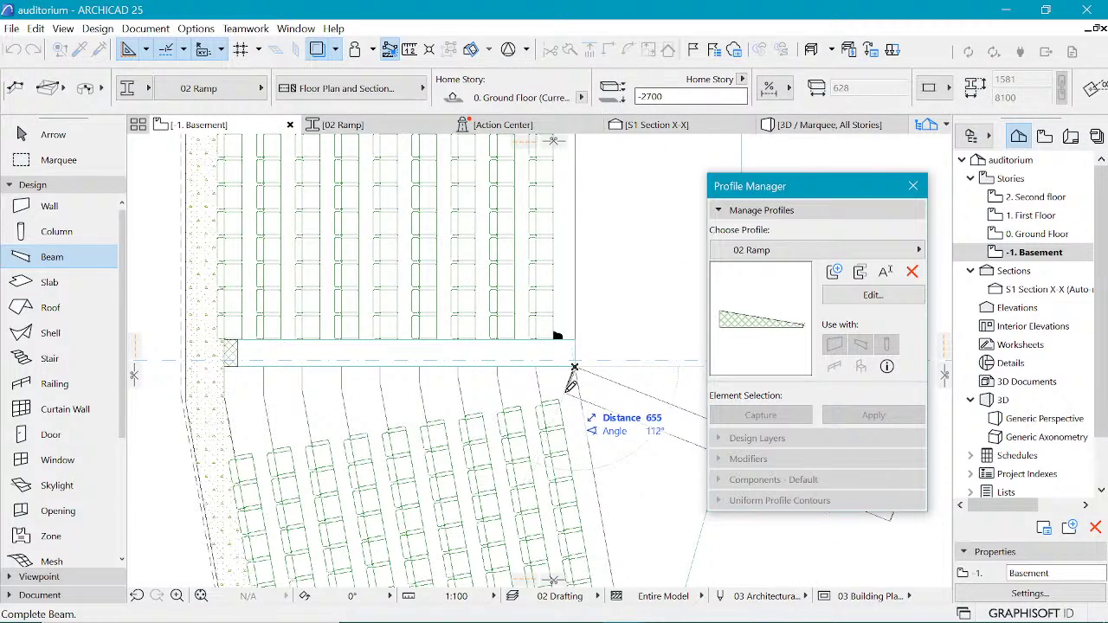
scroll(574, 368, down, 3)
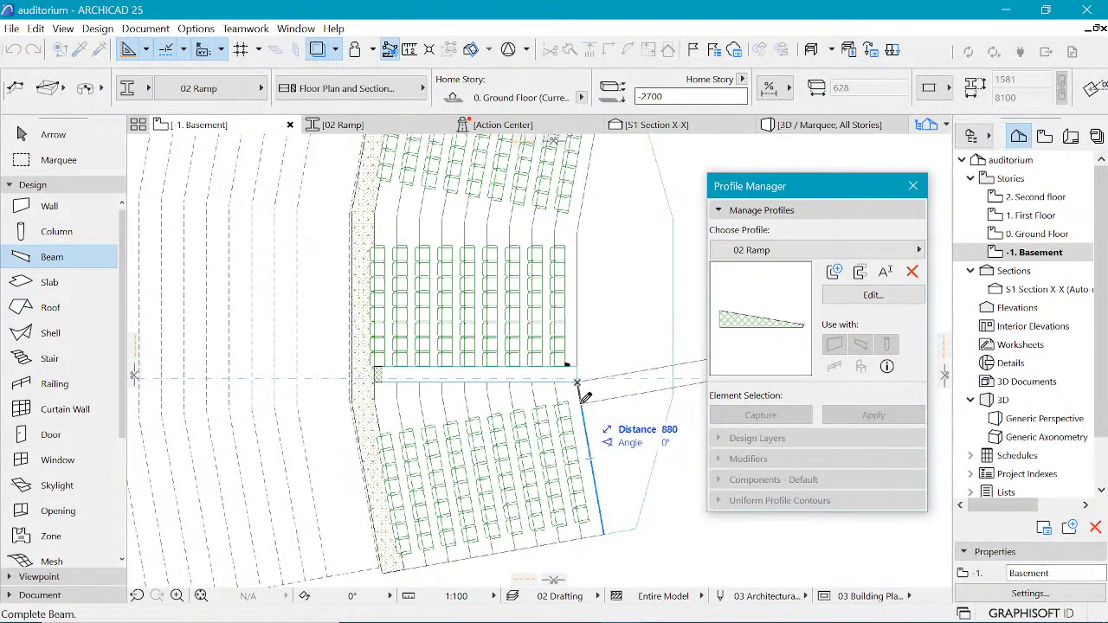
scroll(582, 382, up, 3)
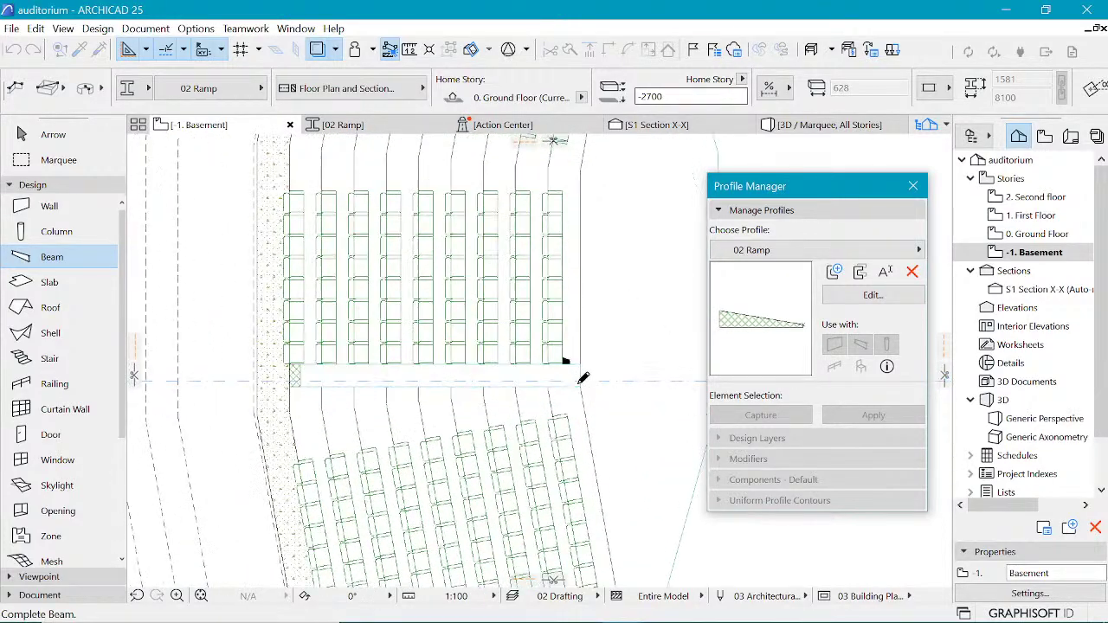
Step: Select the ramp beam and place a copy directly beside it in the aisle, starting at the bend of the front step edge
click(581, 355)
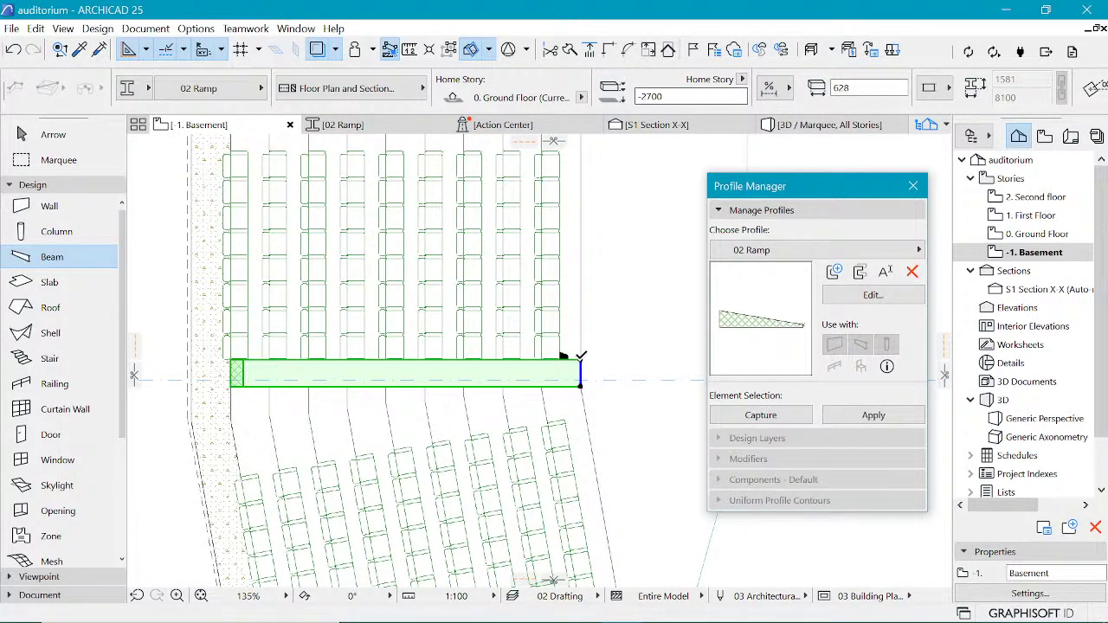
key(ctrl+d)
key(ctrl)
click(581, 360)
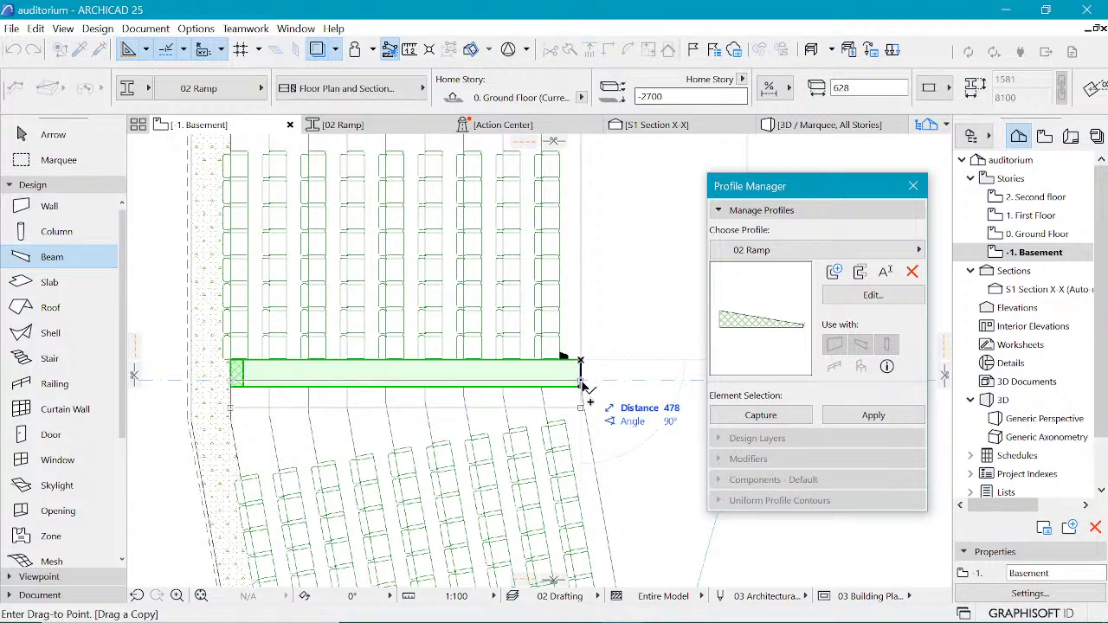
click(582, 390)
Step: Stretch the copied ramp's free end onto the angled front step edge, about 700 mm from the bend, and deselect it
scroll(579, 398, up, 3)
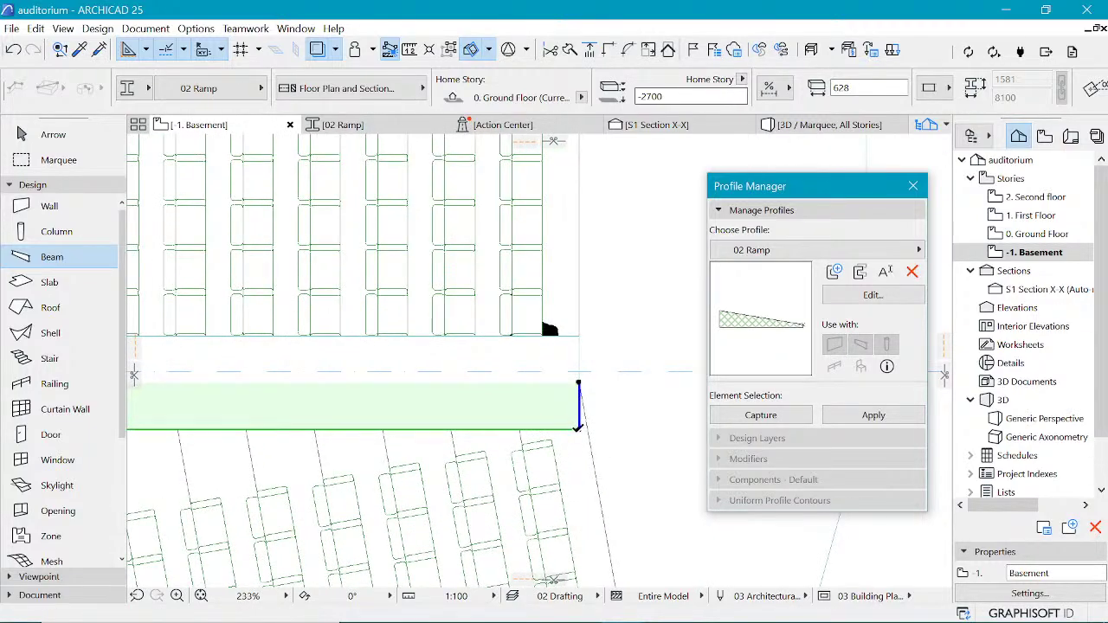
click(580, 426)
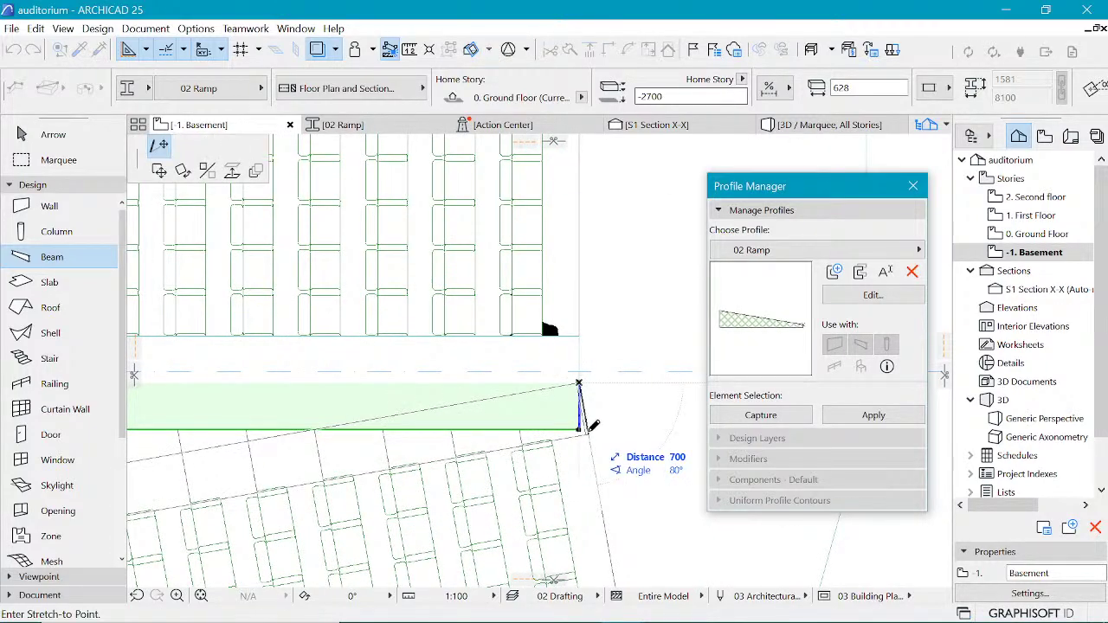
click(584, 421)
scroll(546, 374, down, 3)
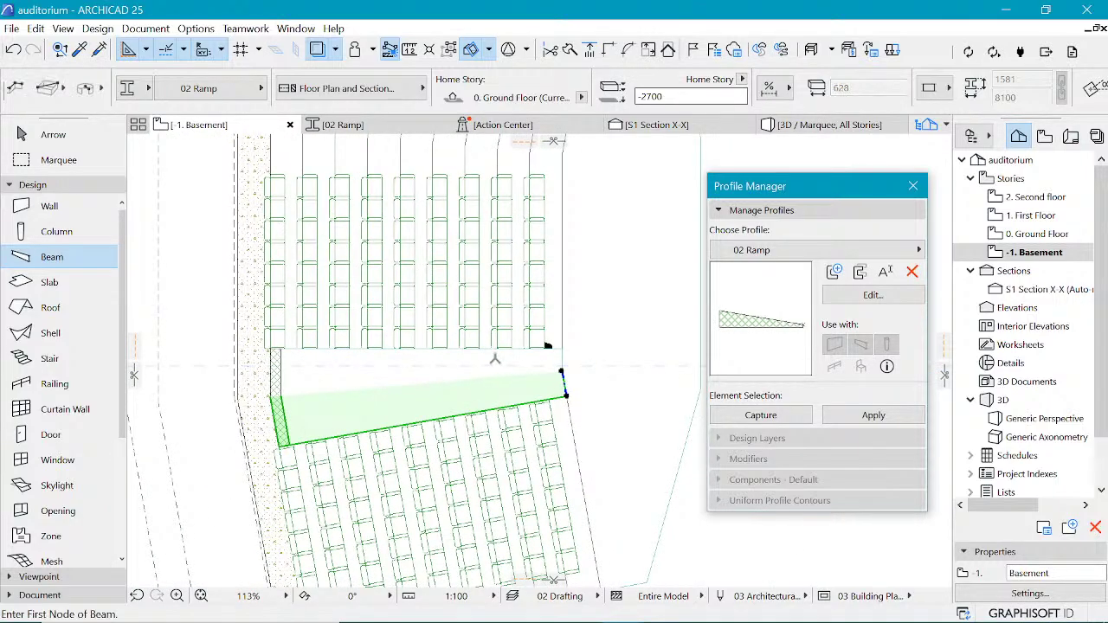
key(Escape)
Step: Shorten the copied ramp beam along the angled front step edge to about 620 mm and deselect it
scroll(511, 364, up, 4)
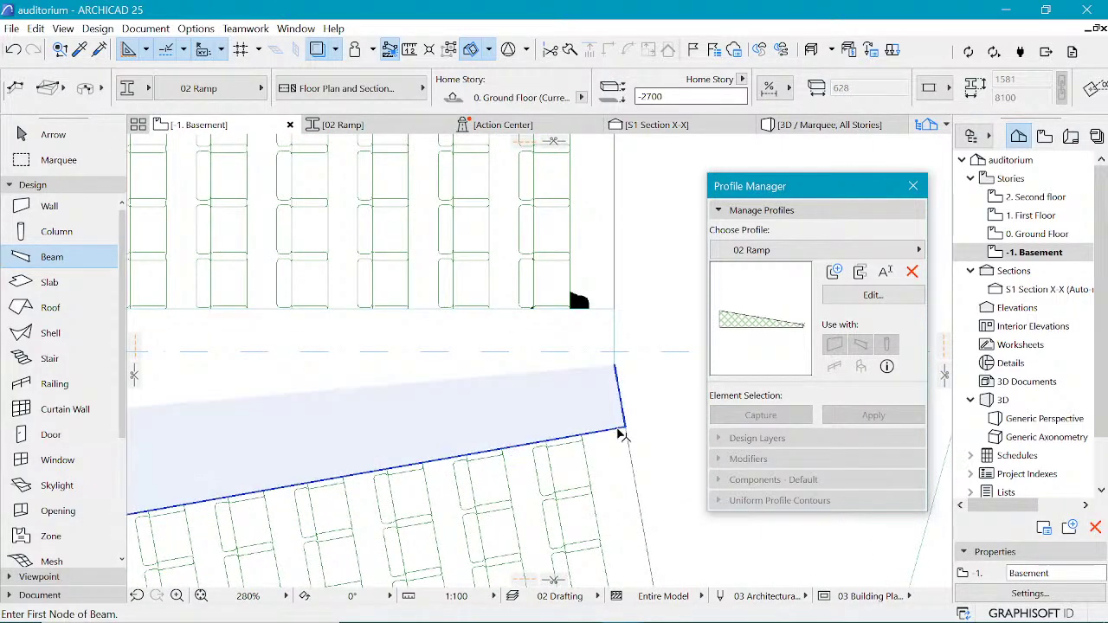
click(622, 433)
click(624, 426)
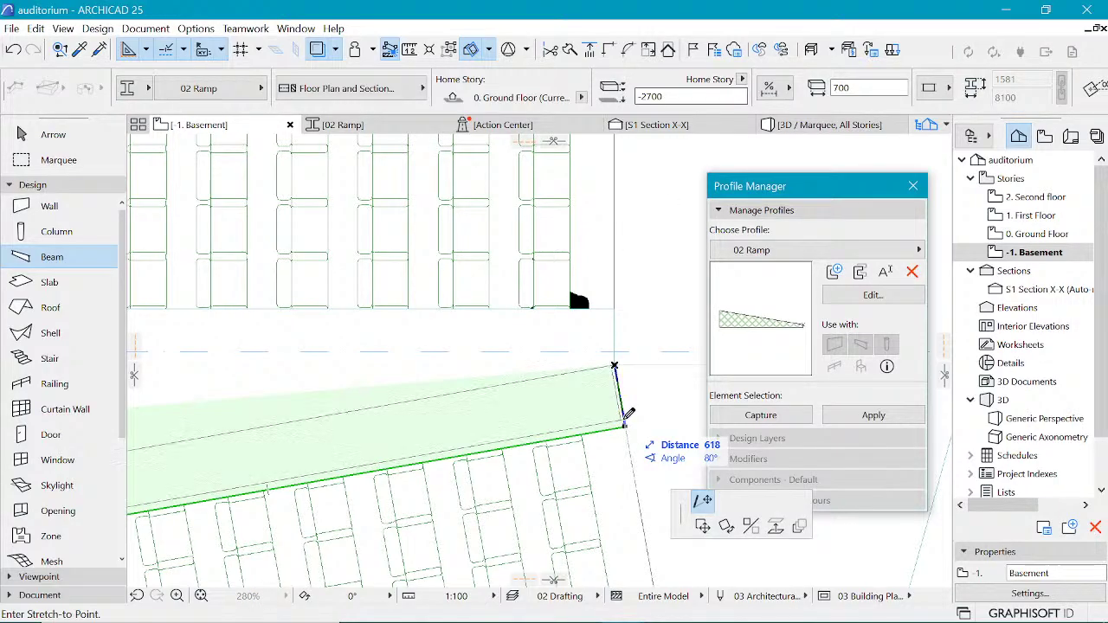
click(623, 420)
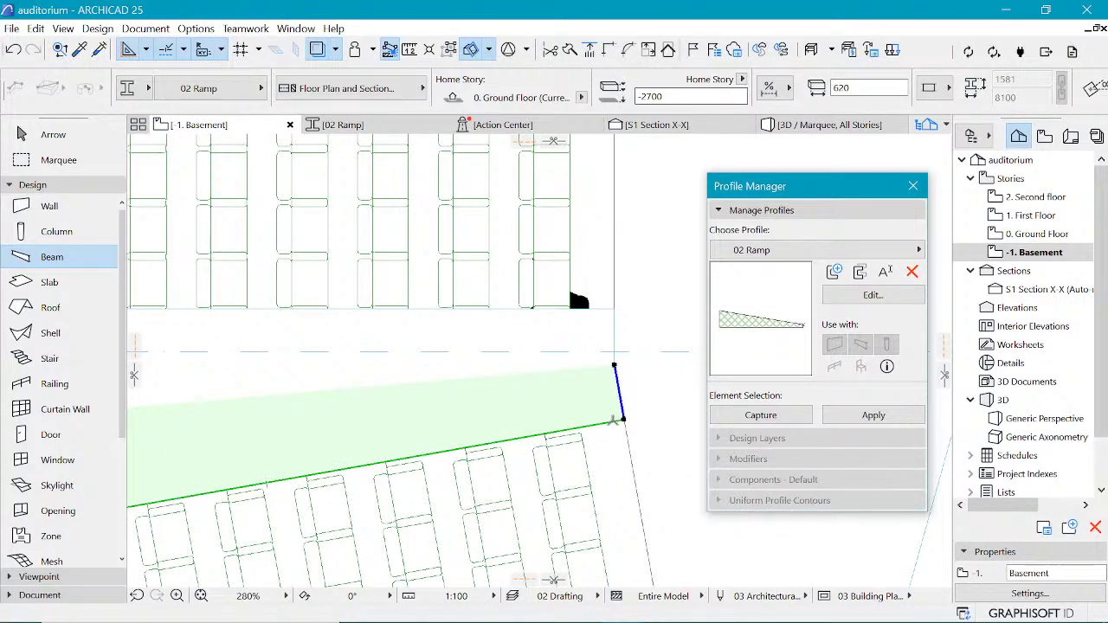
scroll(612, 420, down, 5)
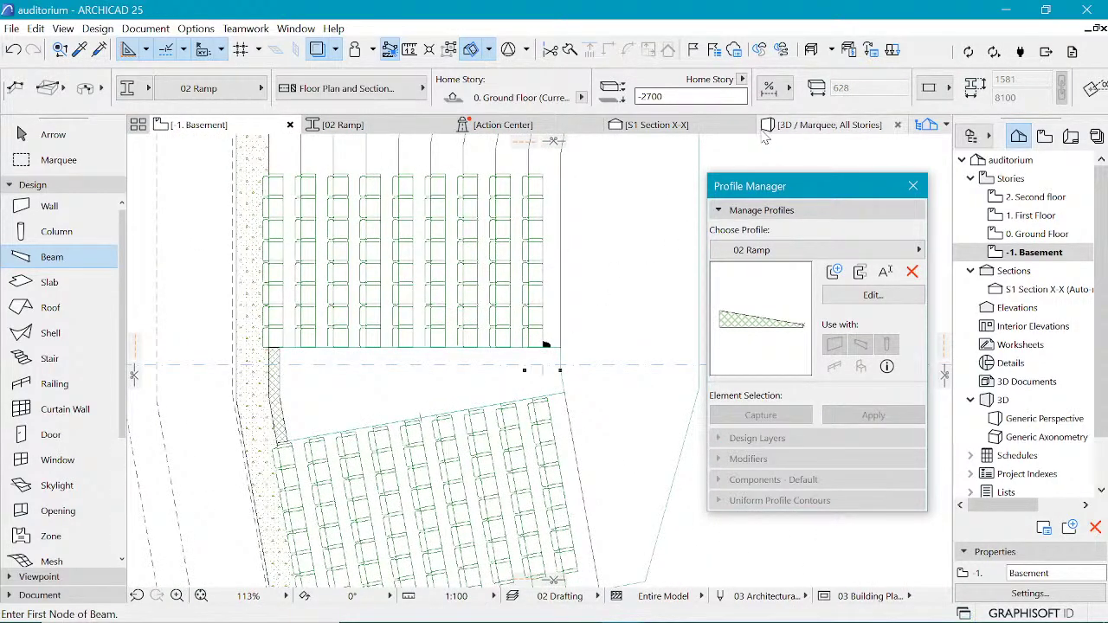
Step: Examine in 3D how the two ramp beams meet in the aisle and fit the seating, then the unramped aisle beyond the central block
click(805, 125)
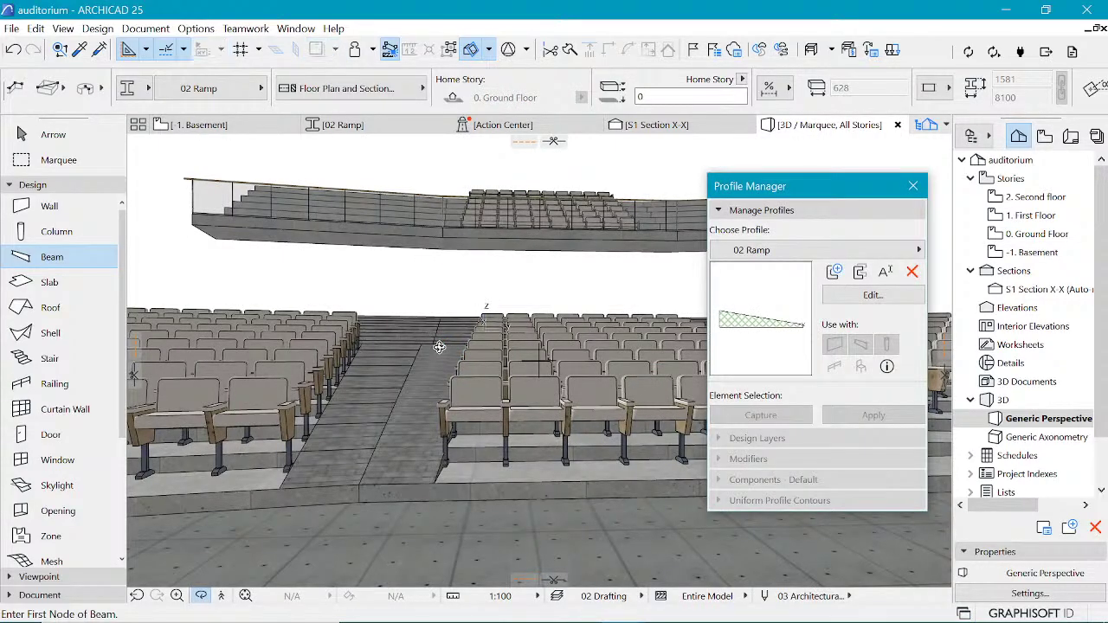
scroll(407, 386, up, 10)
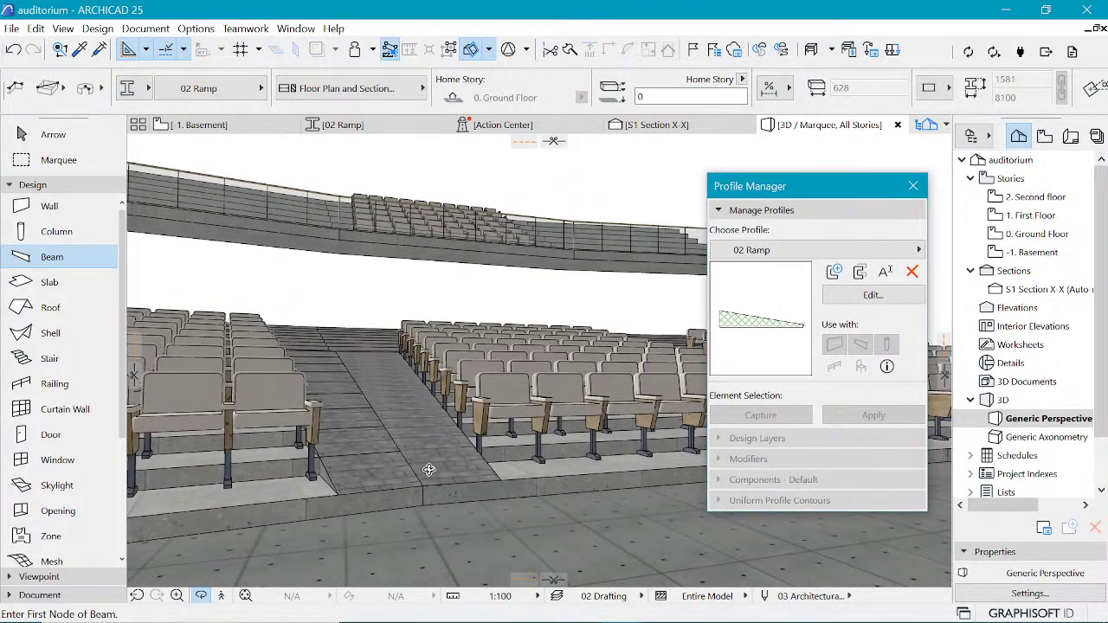
scroll(383, 464, up, 3)
drag(421, 398, 369, 426)
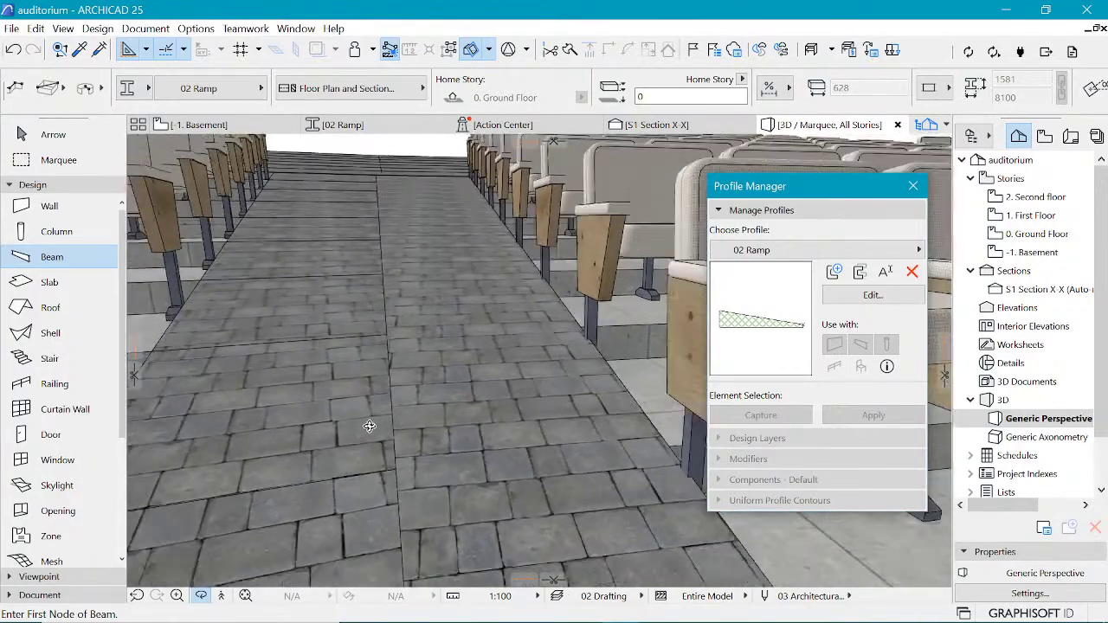
scroll(349, 416, down, 5)
scroll(348, 415, down, 5)
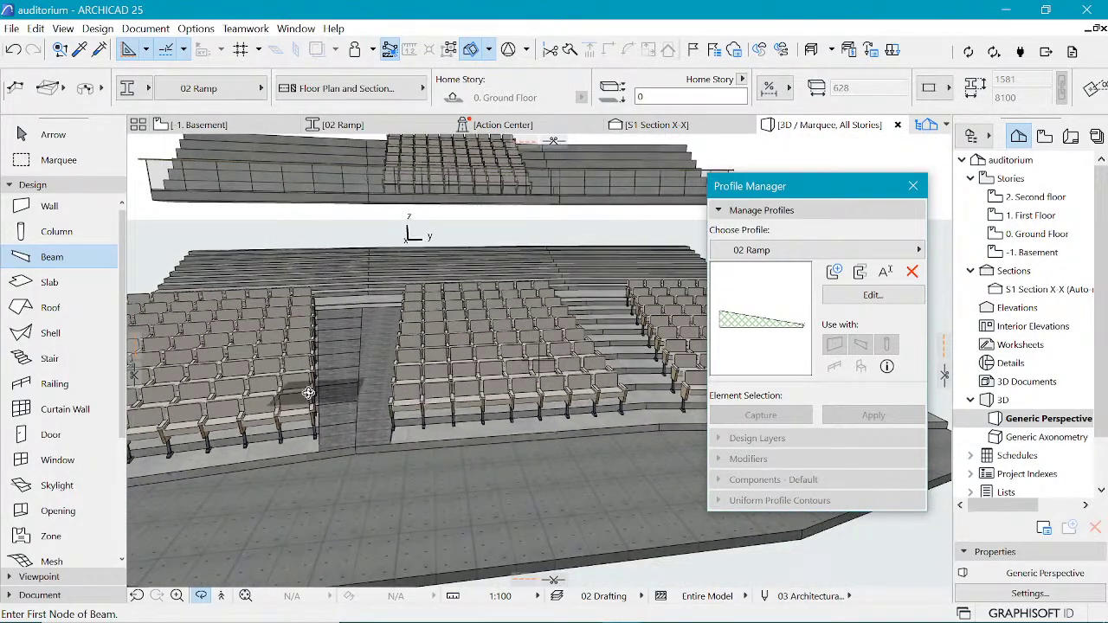
scroll(310, 395, up, 3)
drag(310, 395, 562, 411)
scroll(564, 413, up, 3)
scroll(335, 381, down, 2)
drag(491, 410, 493, 413)
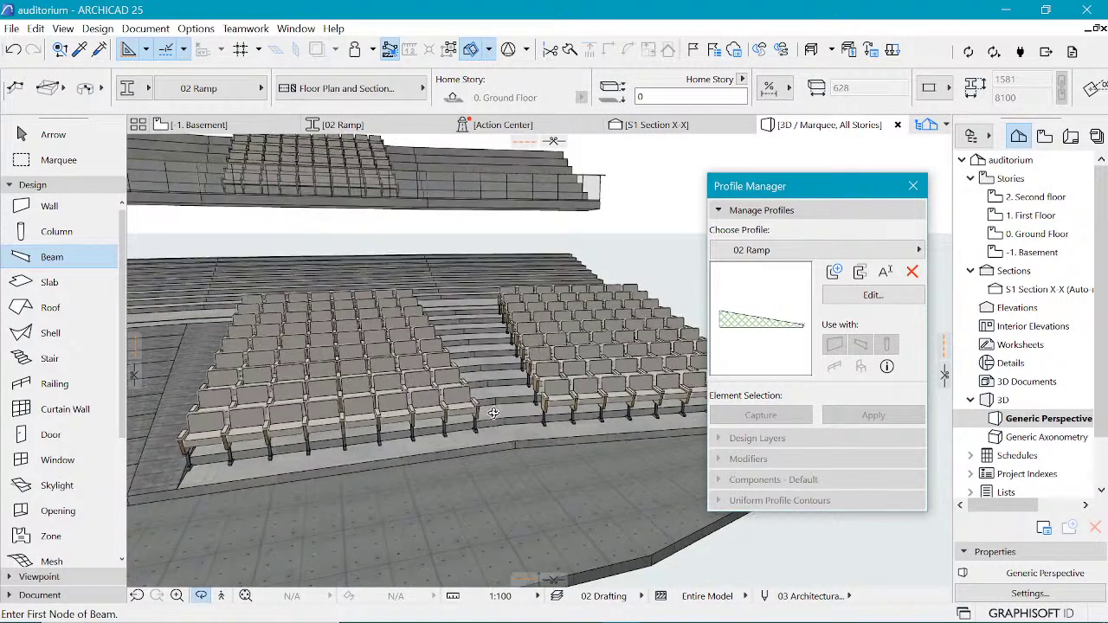
Step: Draw a closed triangular morph profile in the unramped aisle, from the front step edge to the base and top of the next riser
scroll(492, 413, up, 5)
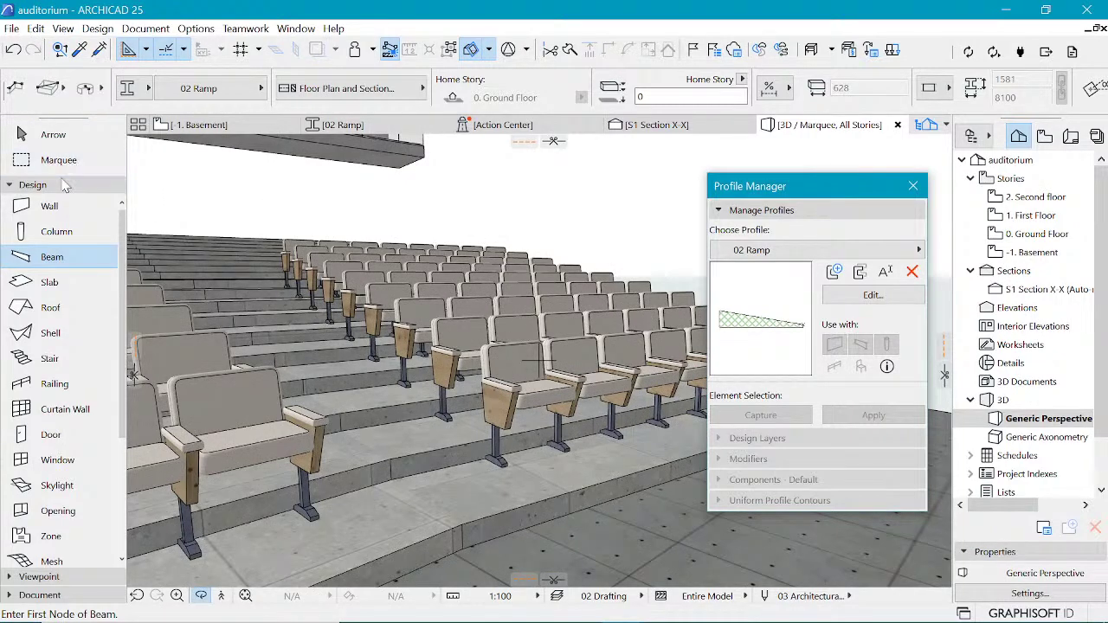
scroll(51, 407, down, 3)
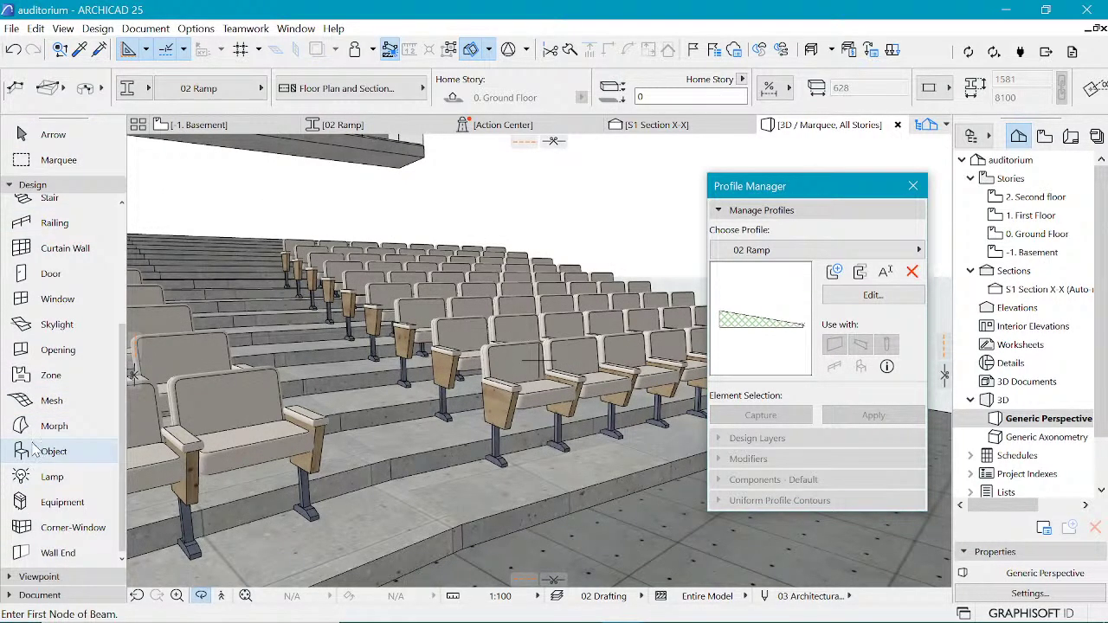
click(39, 426)
scroll(476, 496, up, 3)
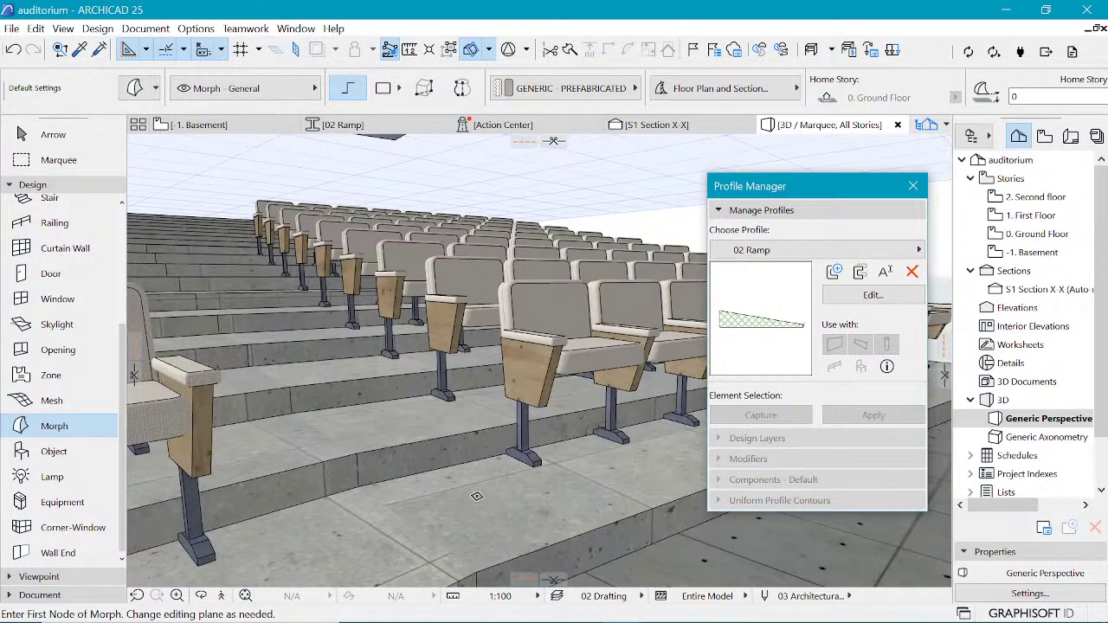
scroll(452, 501, up, 3)
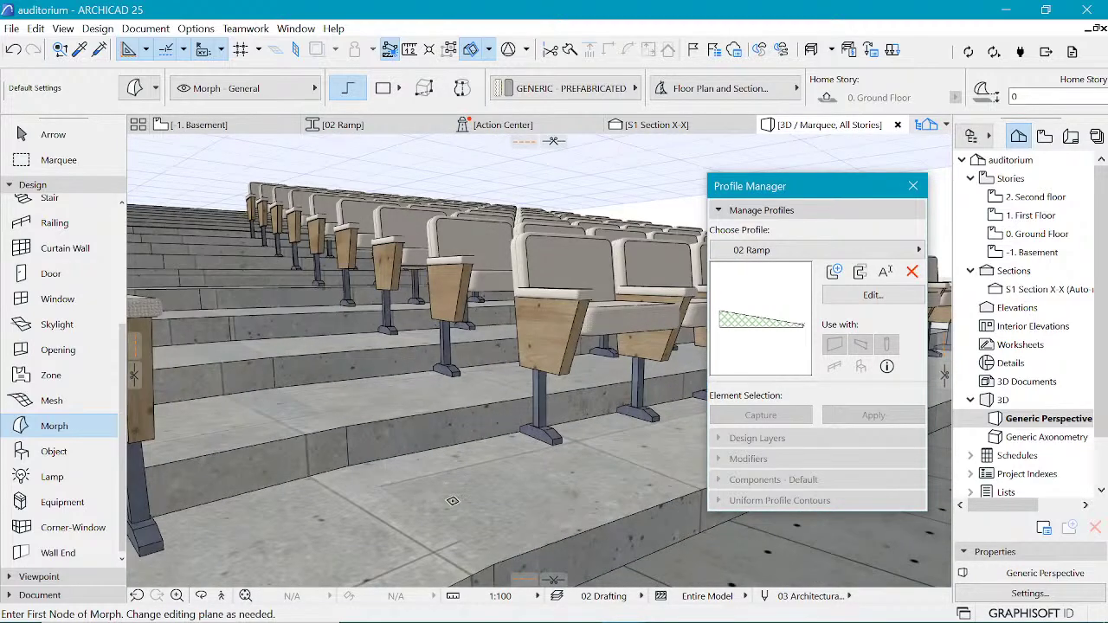
click(493, 565)
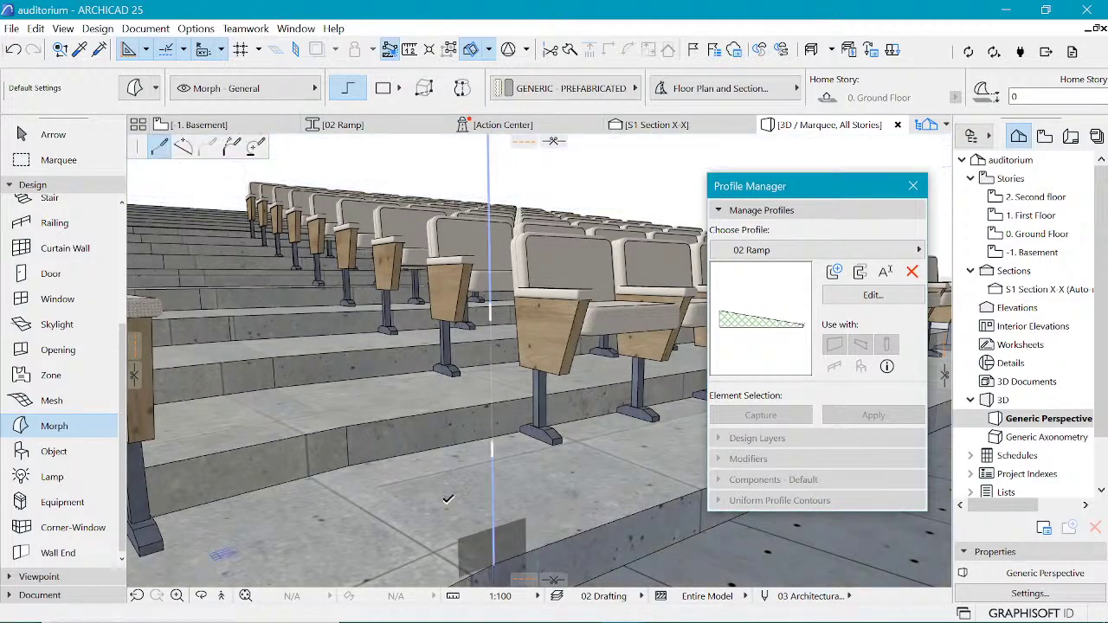
click(351, 467)
click(351, 427)
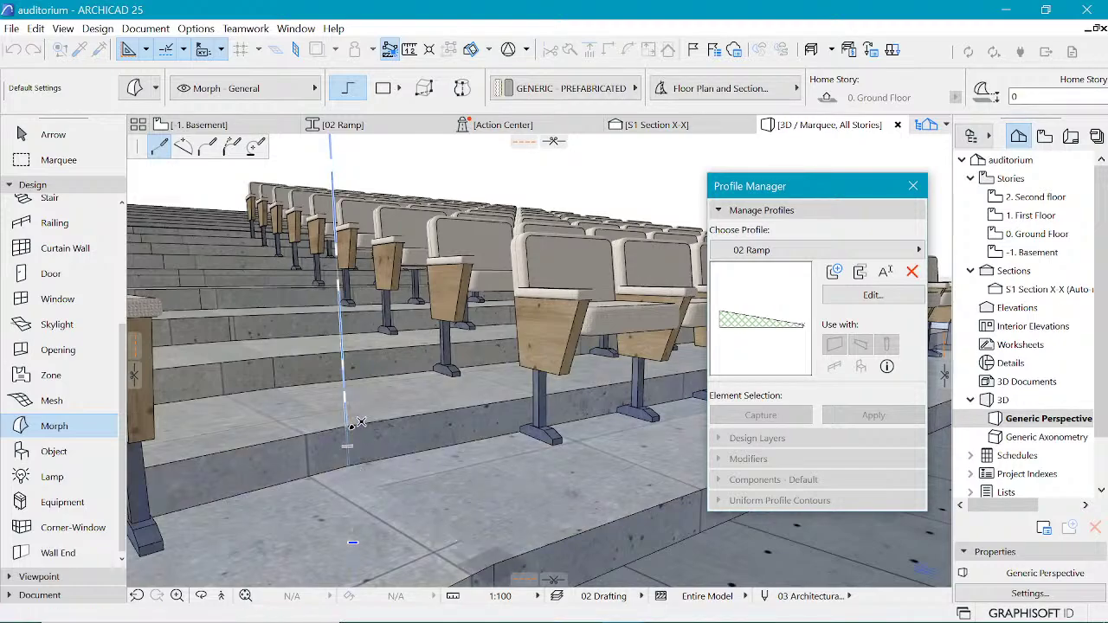
click(491, 558)
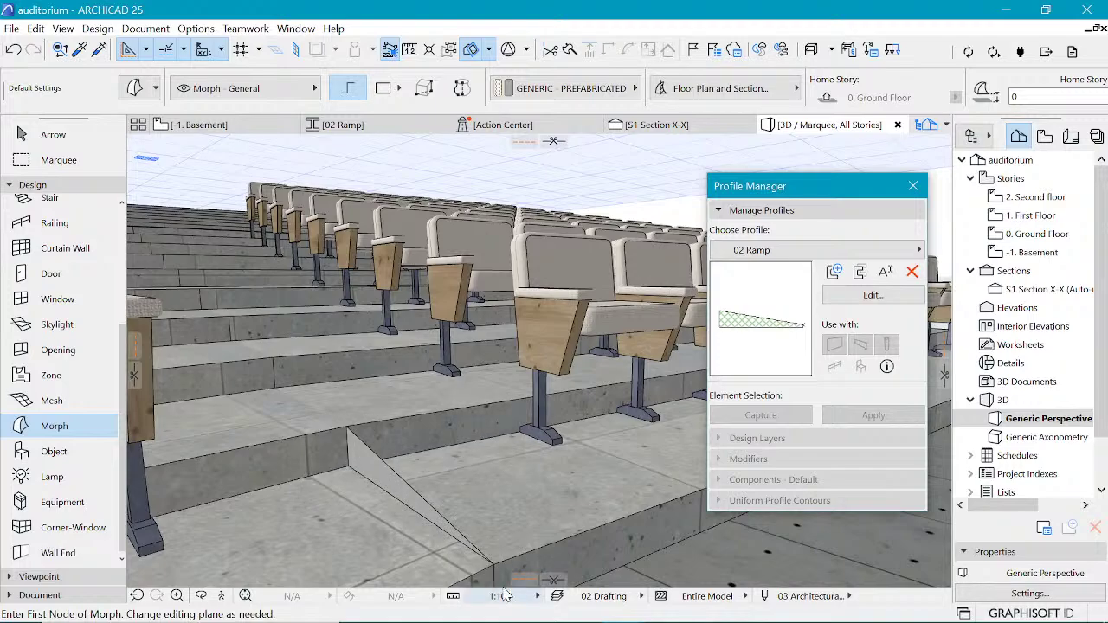
key(Escape)
Step: Extrude the triangular morph face 700 mm across the aisle to form a solid ramp
click(412, 498)
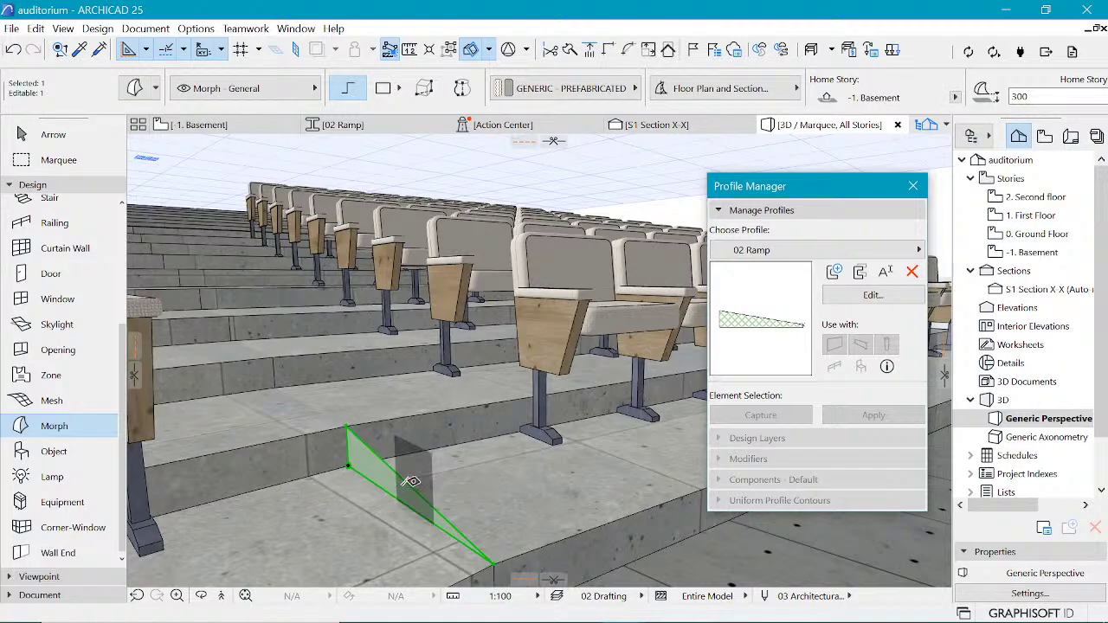
click(444, 447)
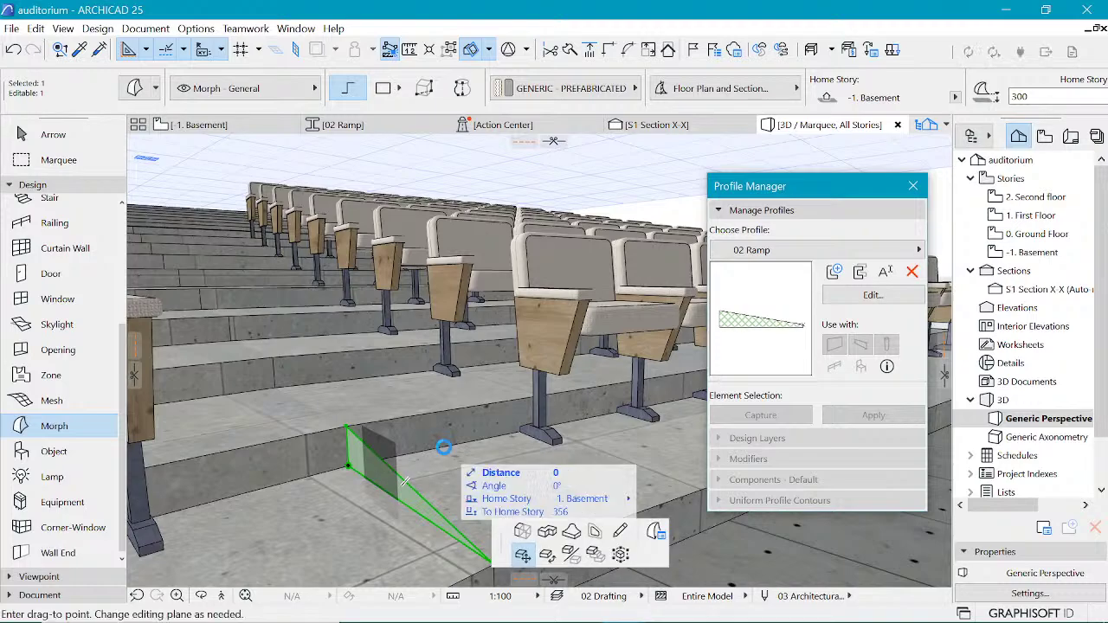
click(158, 147)
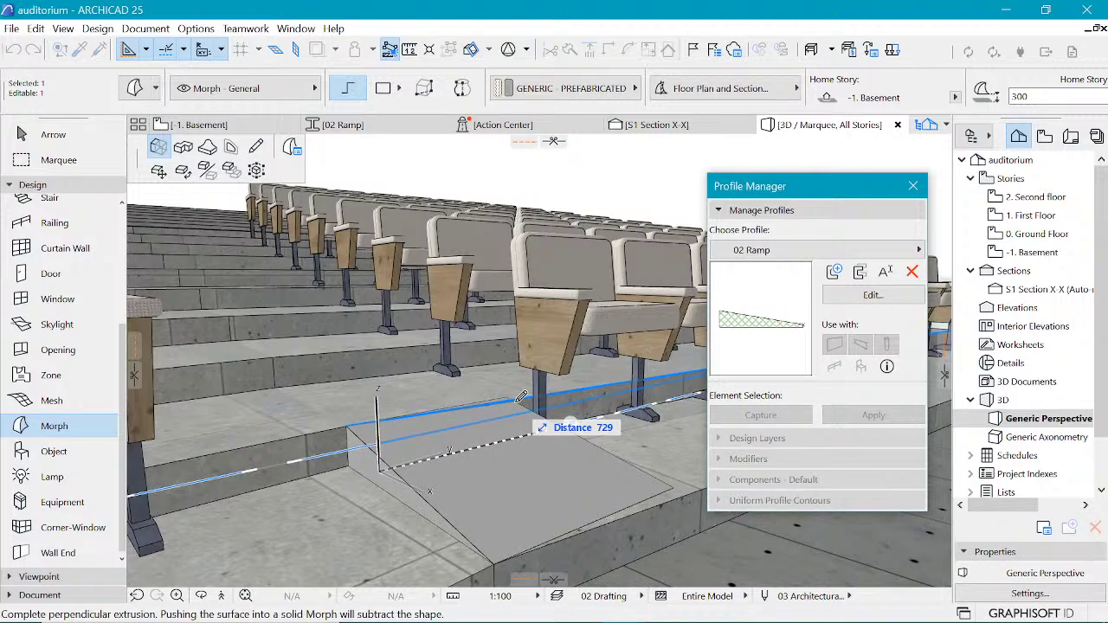
text(700)
key(Return)
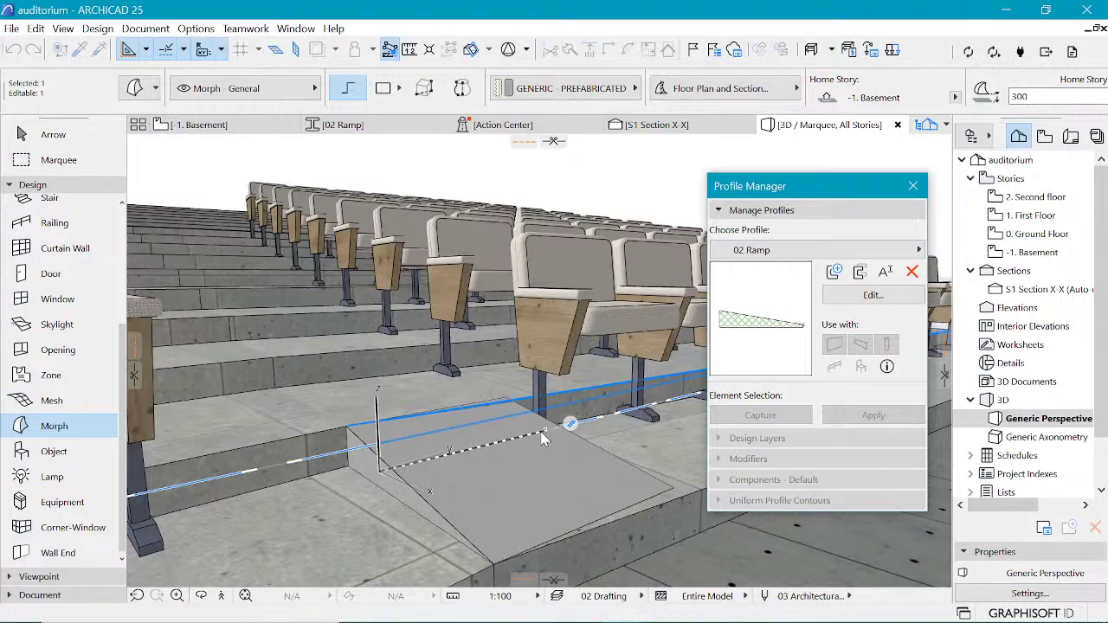
Step: Rotate the ramp morph about its upper corner so its top edge lines up with the riser's edge
shift+middle_drag(533, 382, 470, 449)
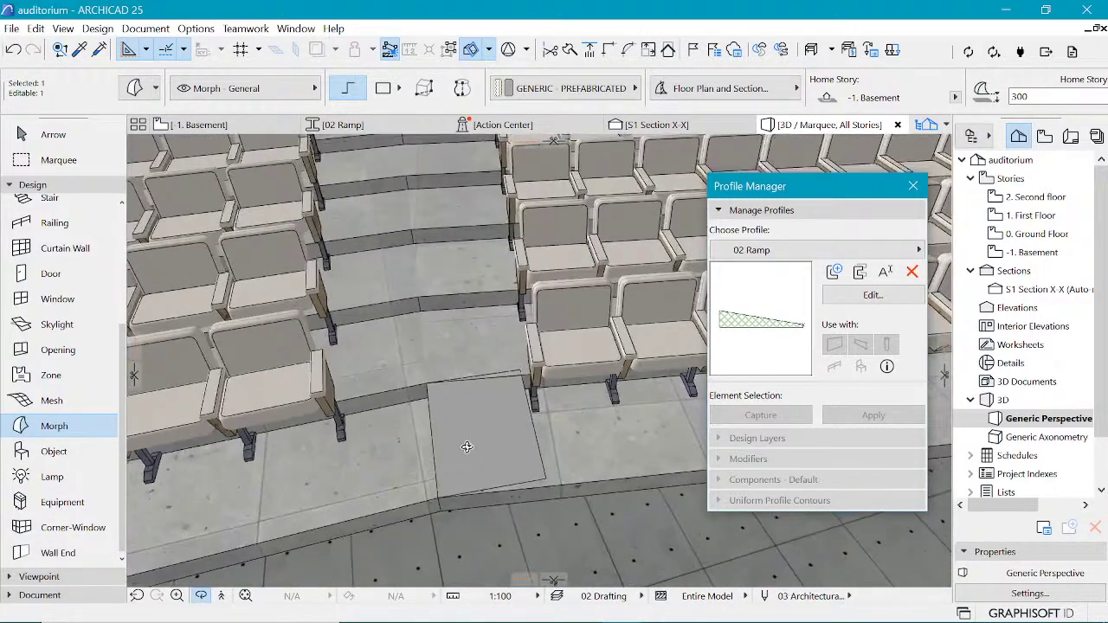
scroll(487, 465, up, 5)
click(444, 390)
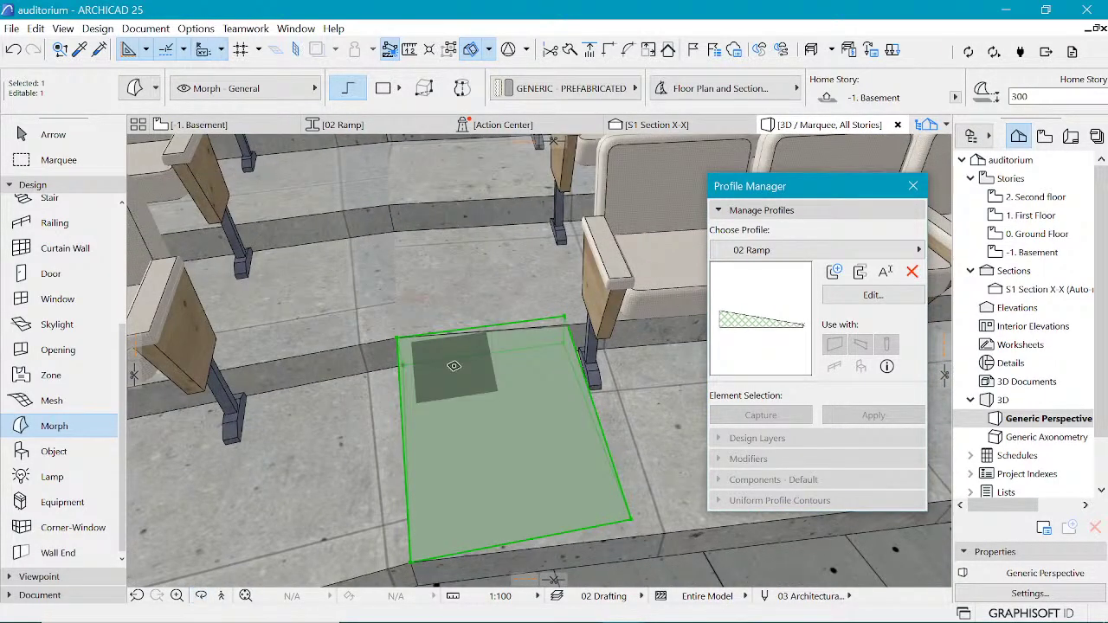
key(ctrl+e)
click(399, 336)
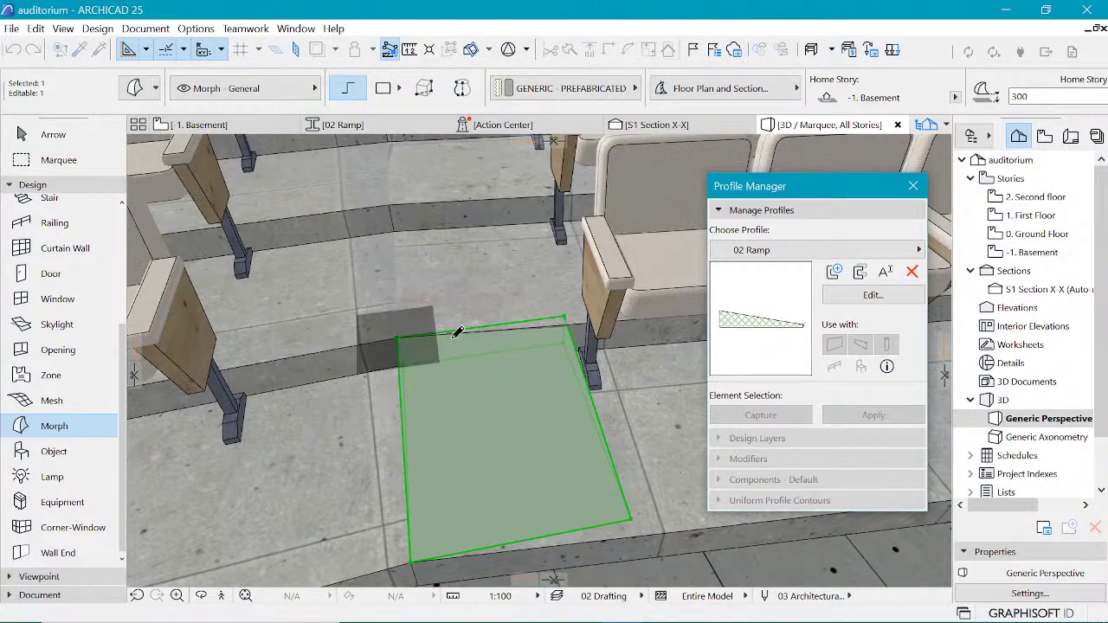
click(568, 318)
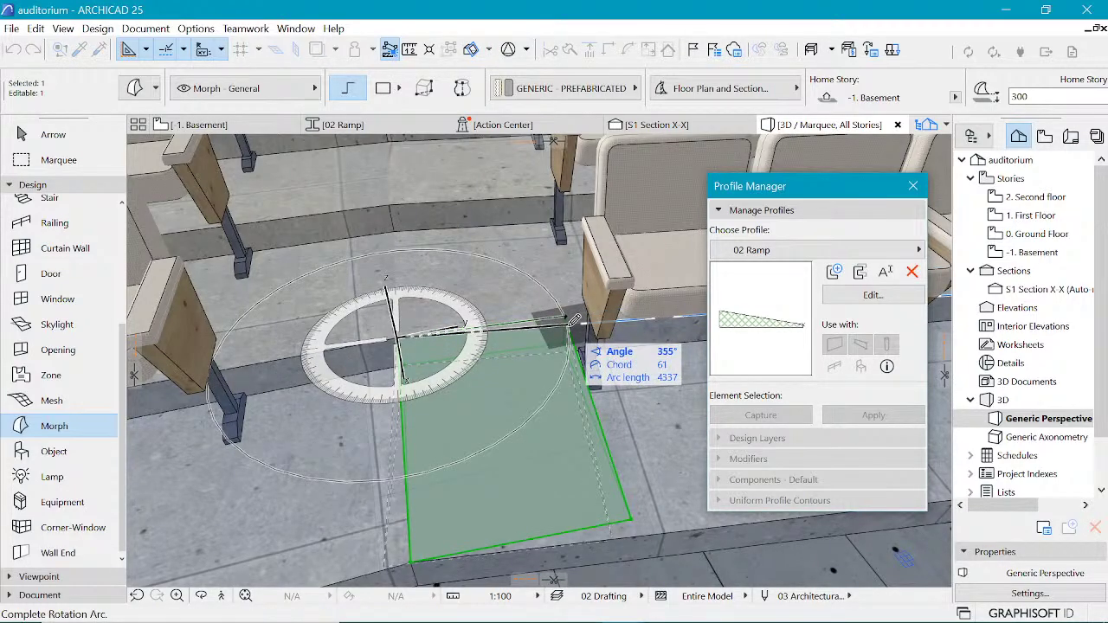
click(568, 324)
scroll(423, 335, down, 2)
scroll(423, 335, down, 1)
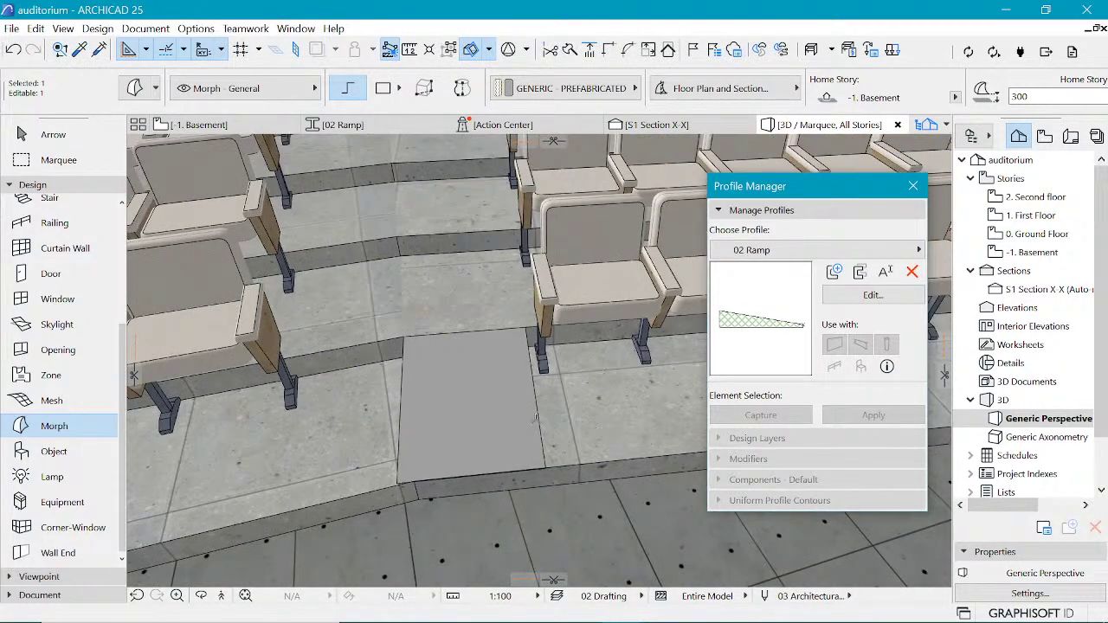
Step: Examine the new morph ramp in 3D, then the aisles, seating blocks and both tiers of the auditorium
shift+middle_drag(537, 419, 606, 339)
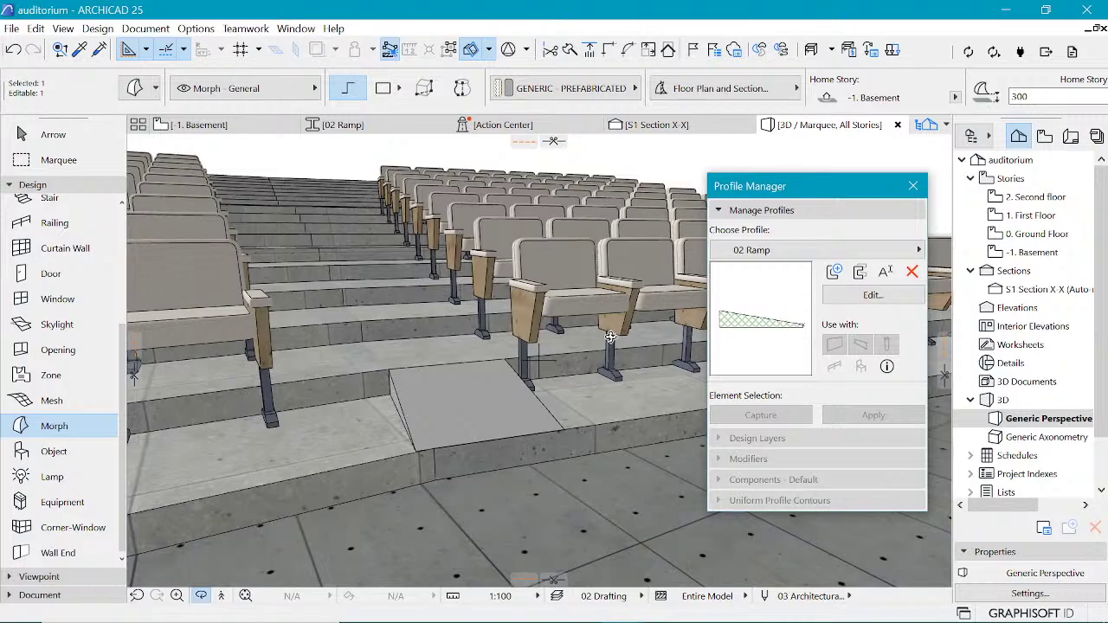
scroll(610, 338, down, 10)
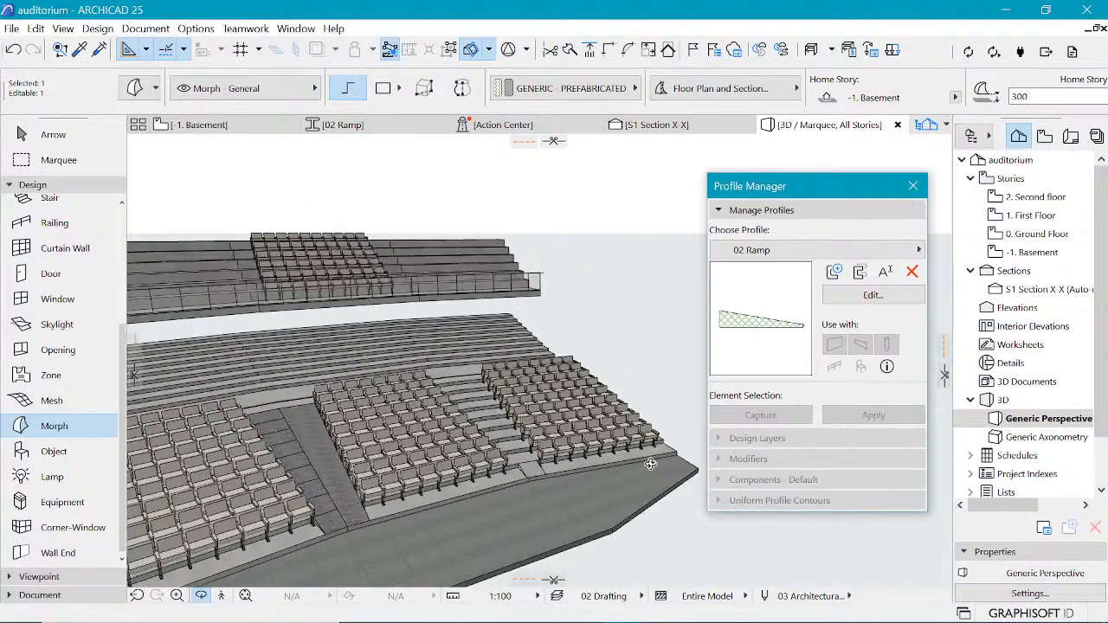
shift+middle_drag(528, 463, 558, 486)
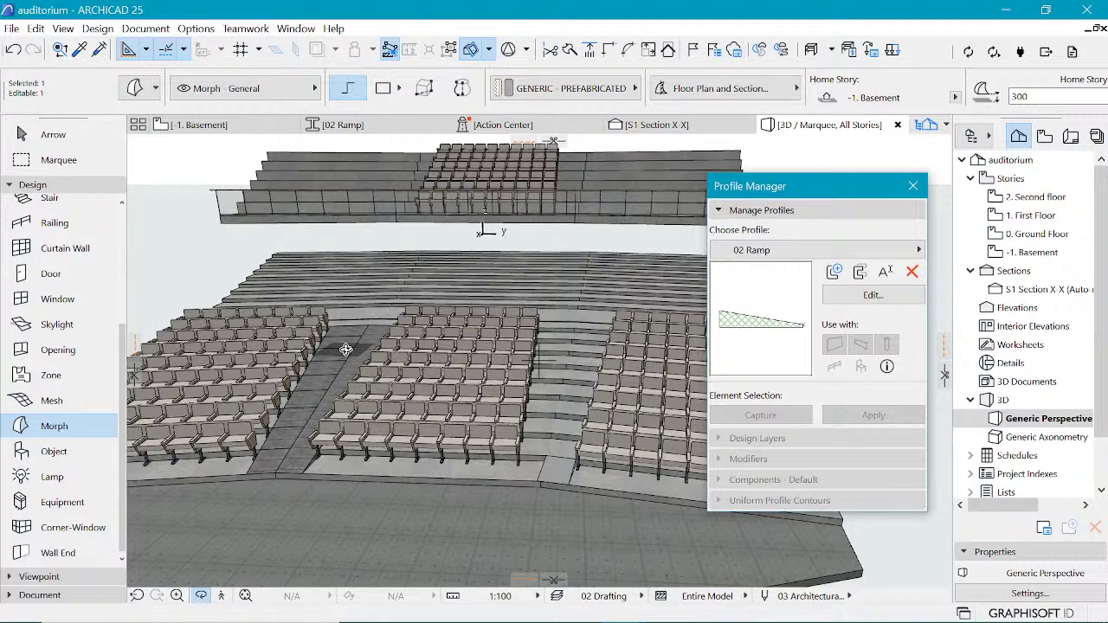
scroll(344, 400, up, 4)
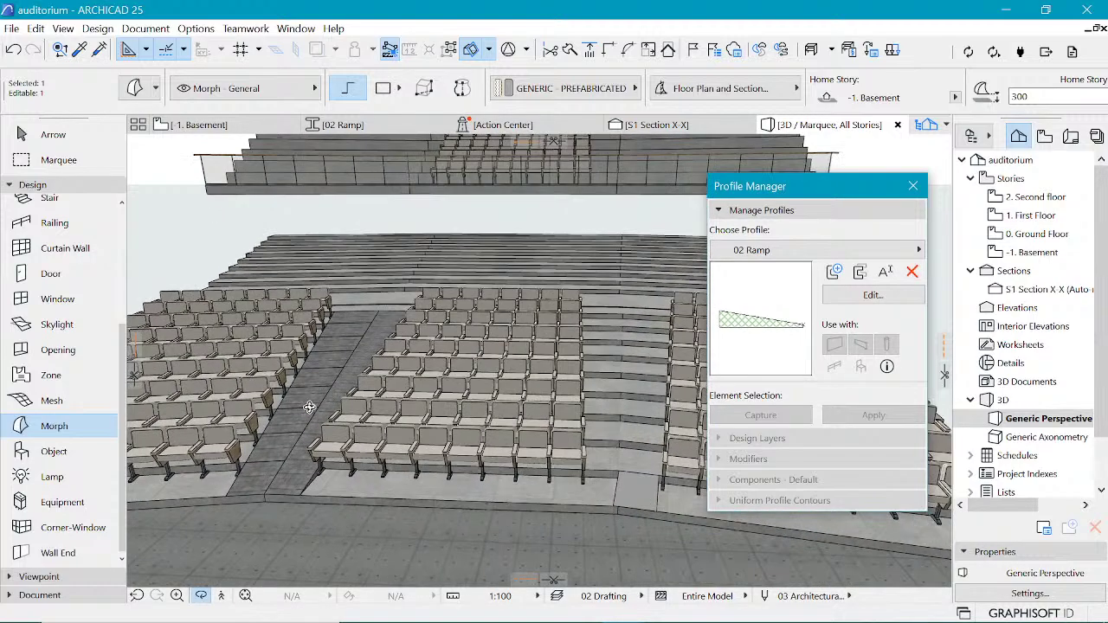
mouse_move(386, 381)
shift+middle_down()
mouse_move(239, 453)
mouse_move(320, 345)
shift+middle_up()
scroll(327, 335, down, 2)
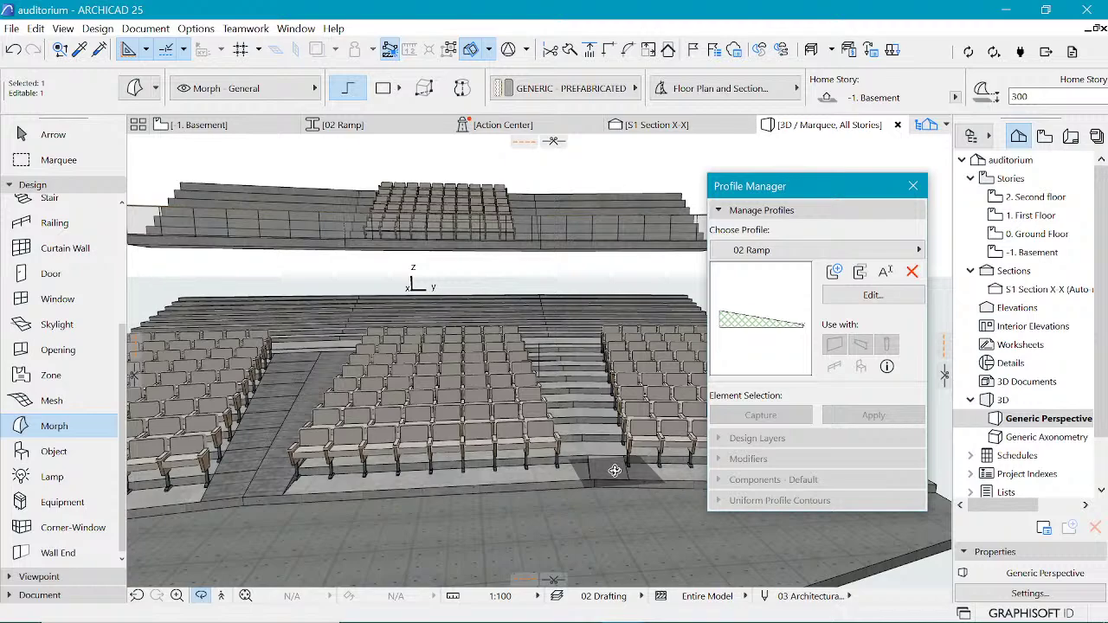
scroll(576, 420, down, 2)
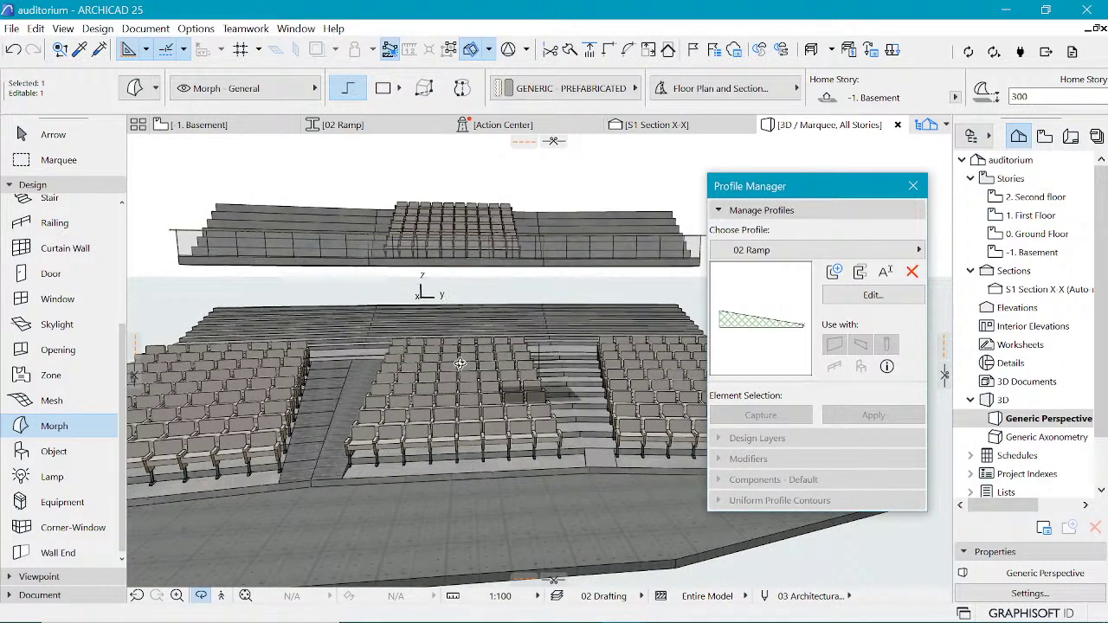
scroll(394, 405, up, 1)
drag(313, 417, 542, 441)
scroll(484, 404, down, 5)
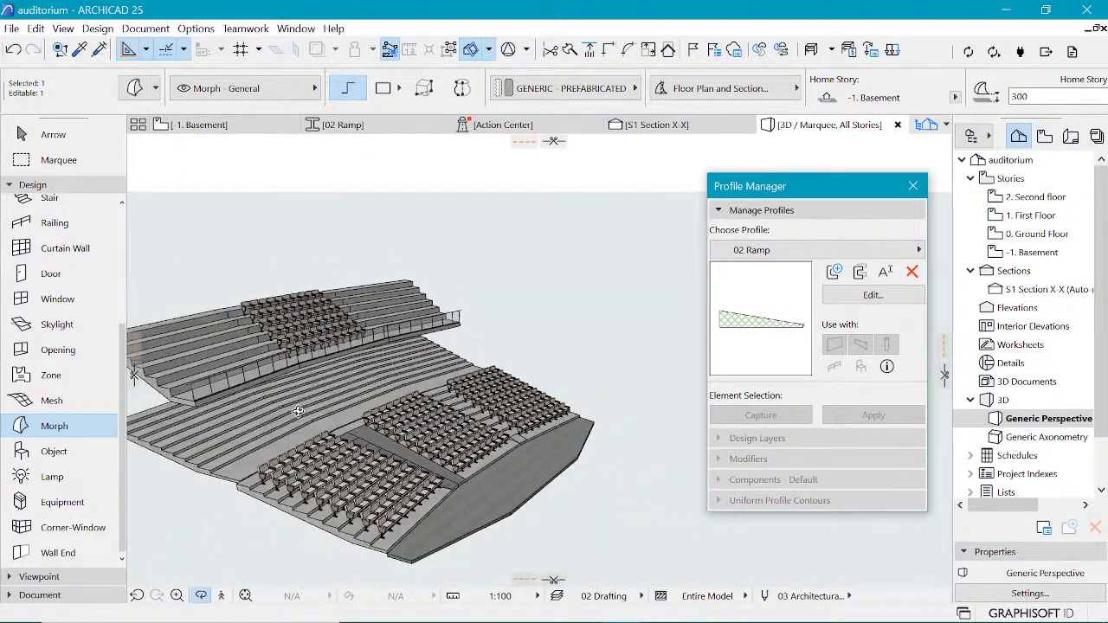
drag(461, 402, 462, 397)
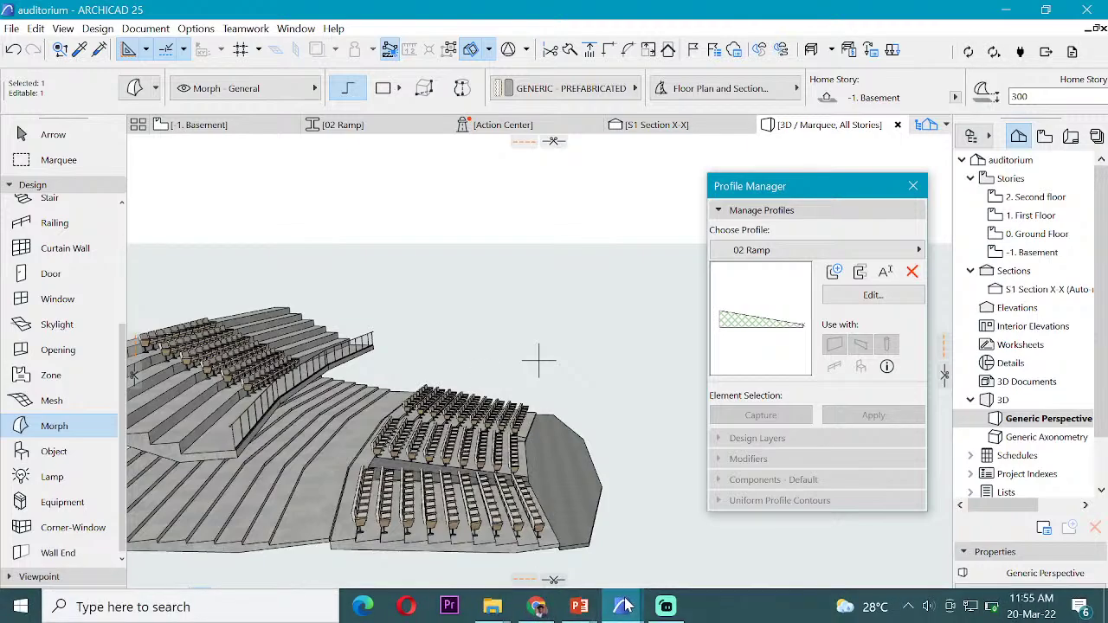
Step: Switch to the Katakara church project and examine in 3D its auditorium, exterior and the staircase behind the vertical slats
mouse_move(625, 607)
click(529, 533)
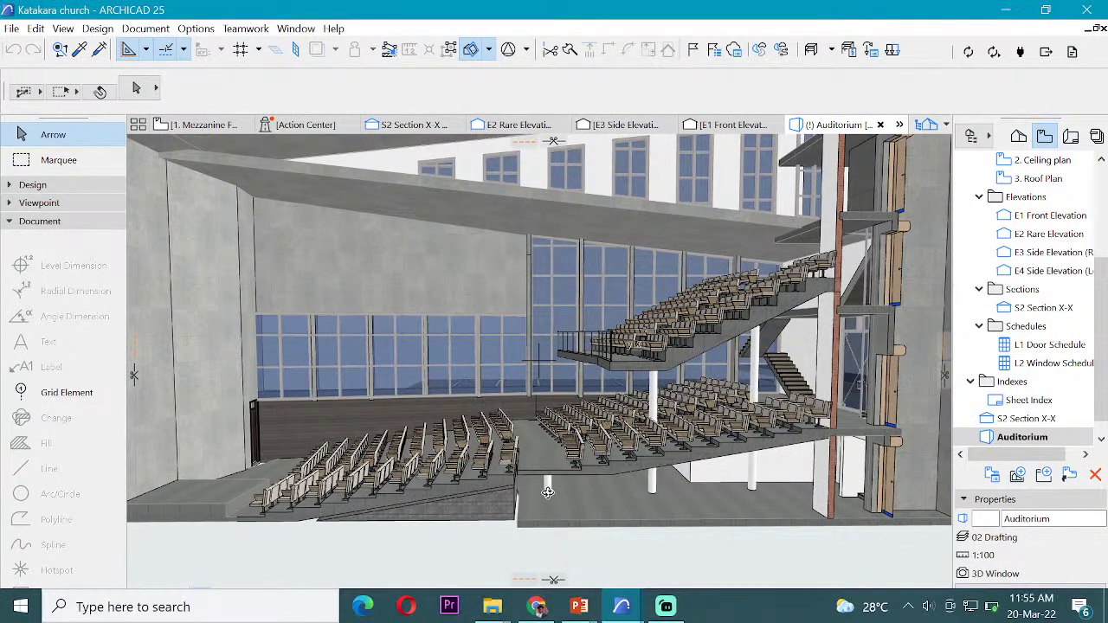
scroll(526, 431, down, 5)
drag(789, 391, 397, 397)
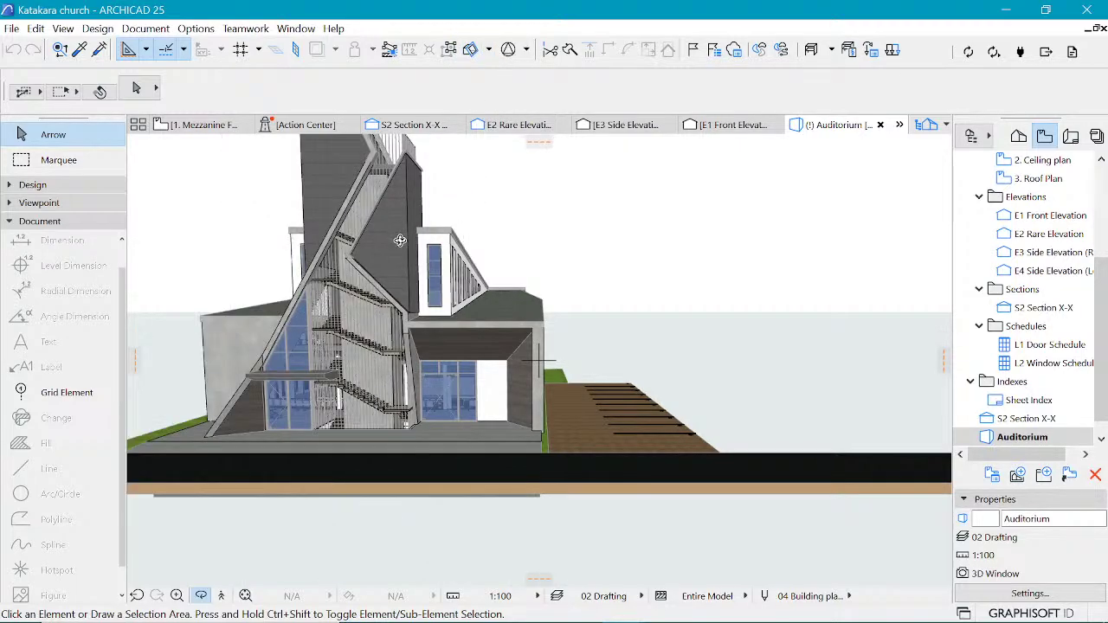
scroll(337, 266, up, 1)
scroll(292, 383, up, 6)
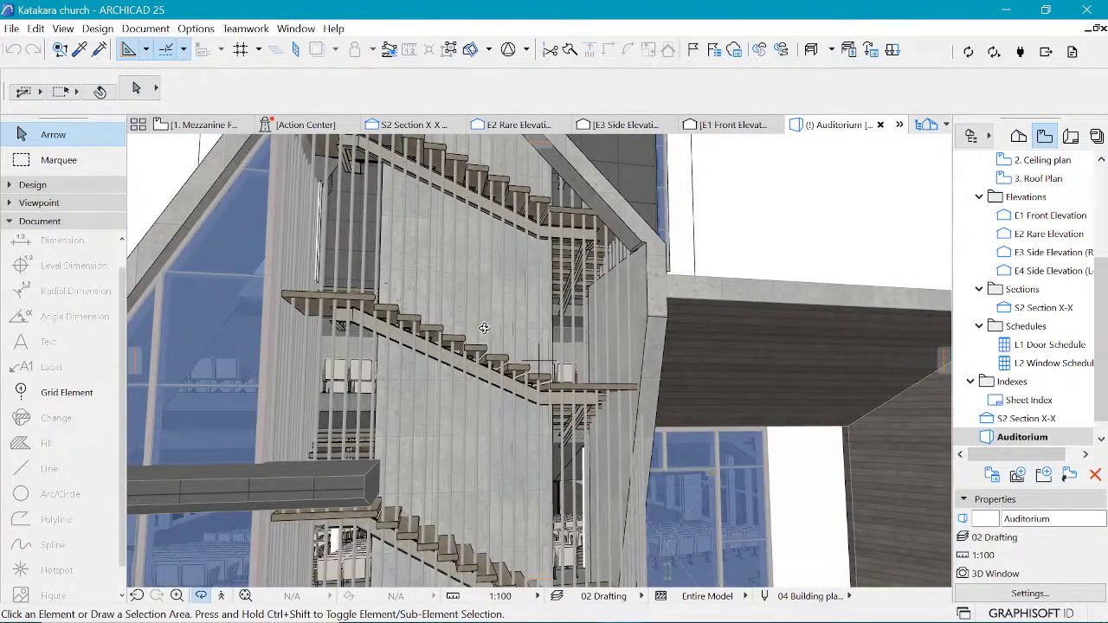
scroll(484, 328, down, 2)
scroll(344, 317, up, 6)
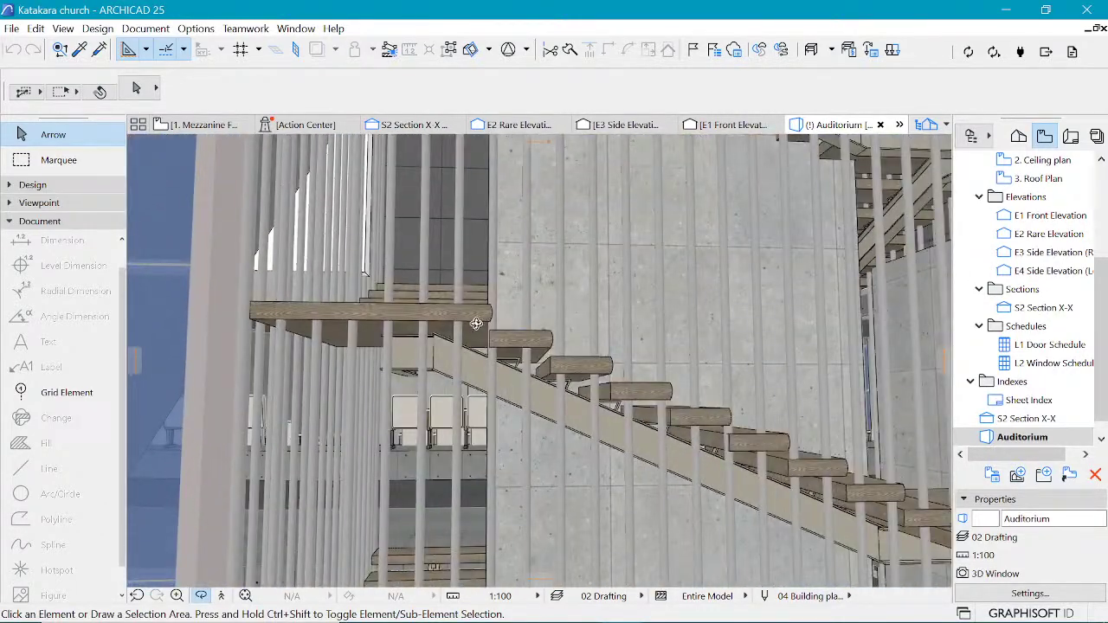
shift+middle_drag(476, 324, 537, 380)
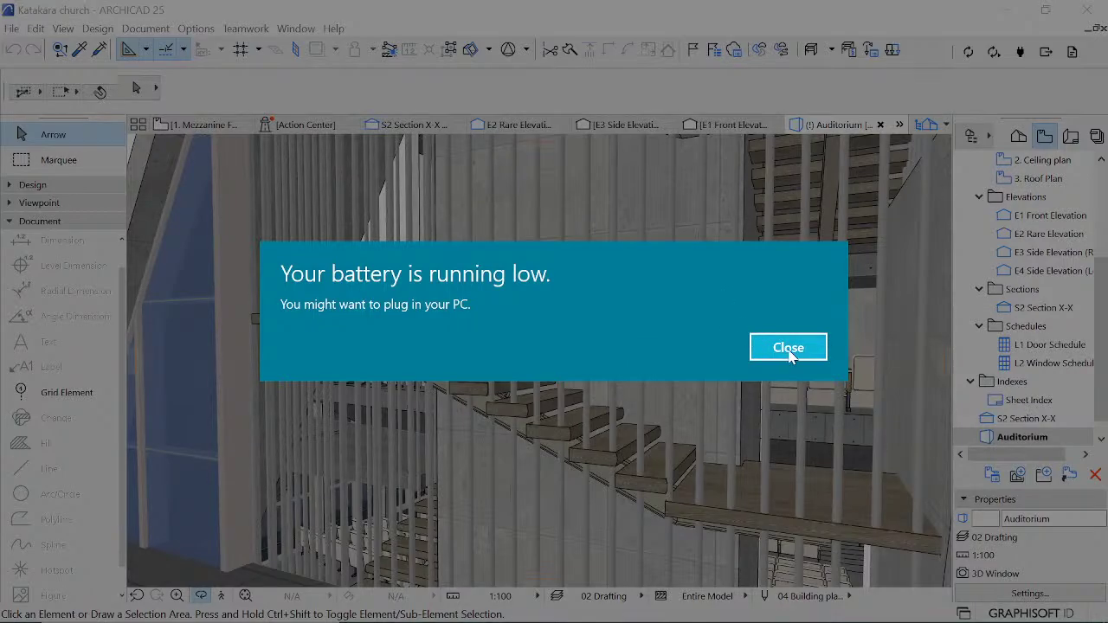
click(788, 348)
shift+middle_drag(656, 309, 495, 311)
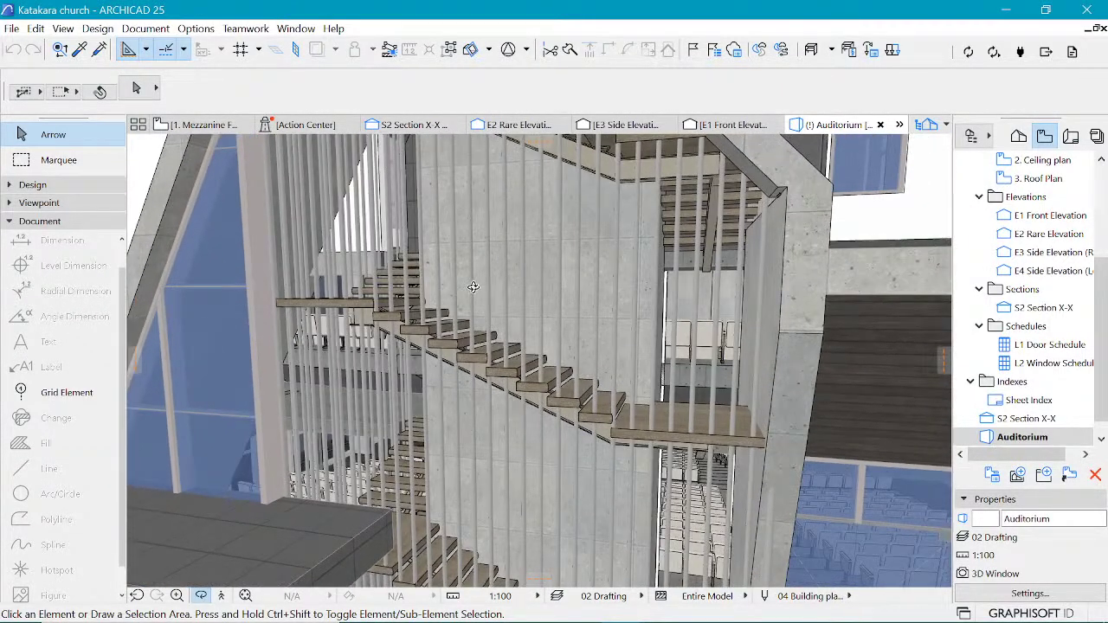
scroll(473, 287, up, 2)
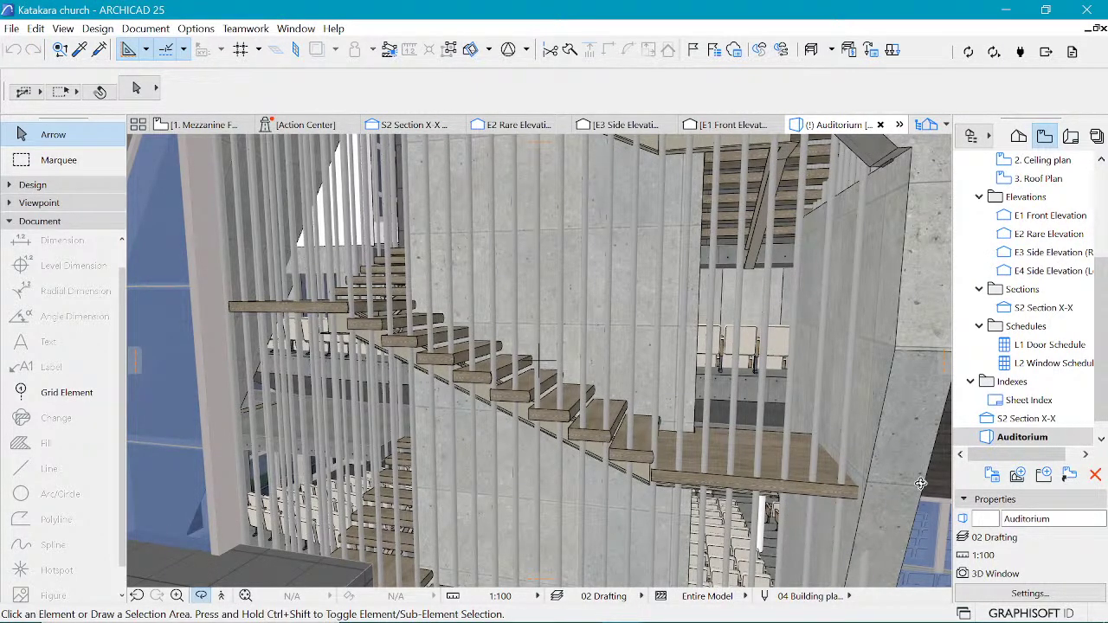
mouse_move(961, 619)
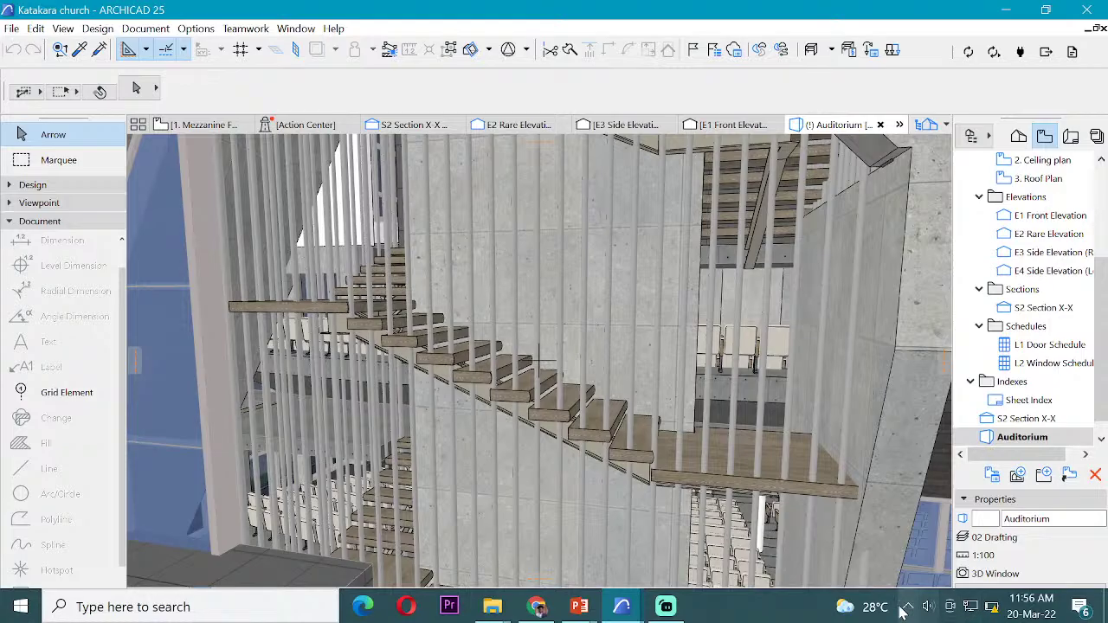